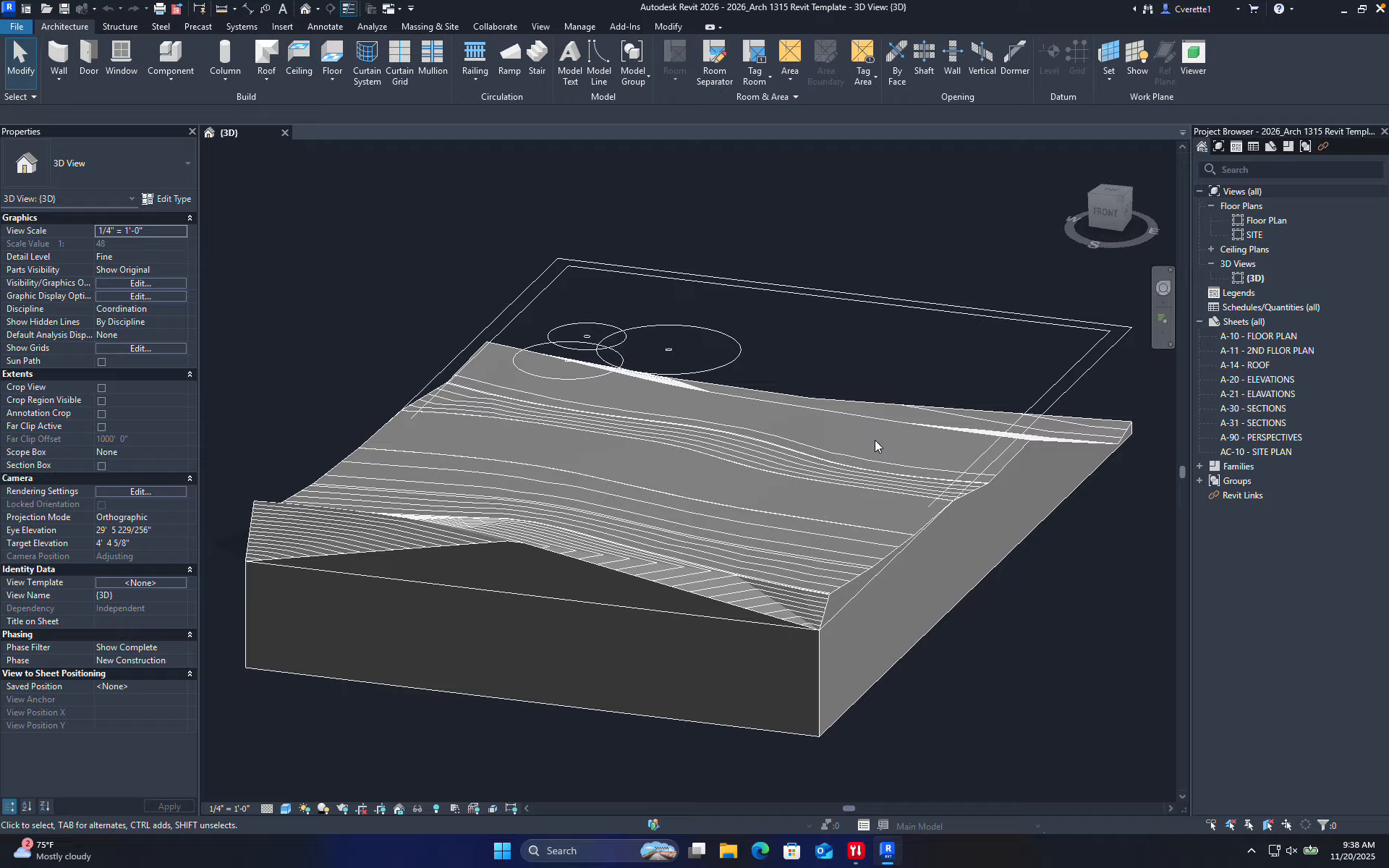
- Examine the 3D terrain from its back side and review the kinds of new files that can be created
shift+middle_drag(926, 477, 546, 492)
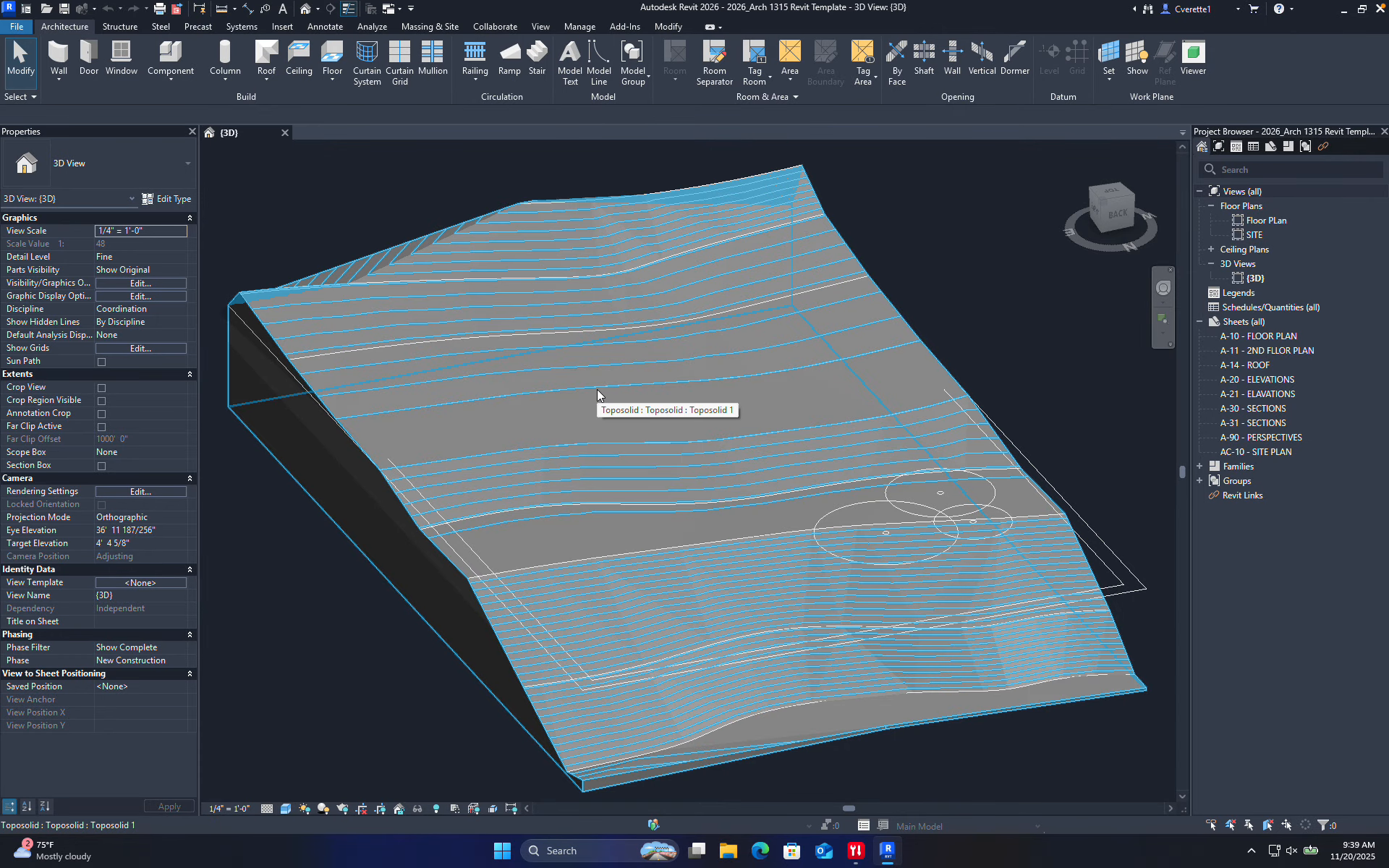
click(24, 29)
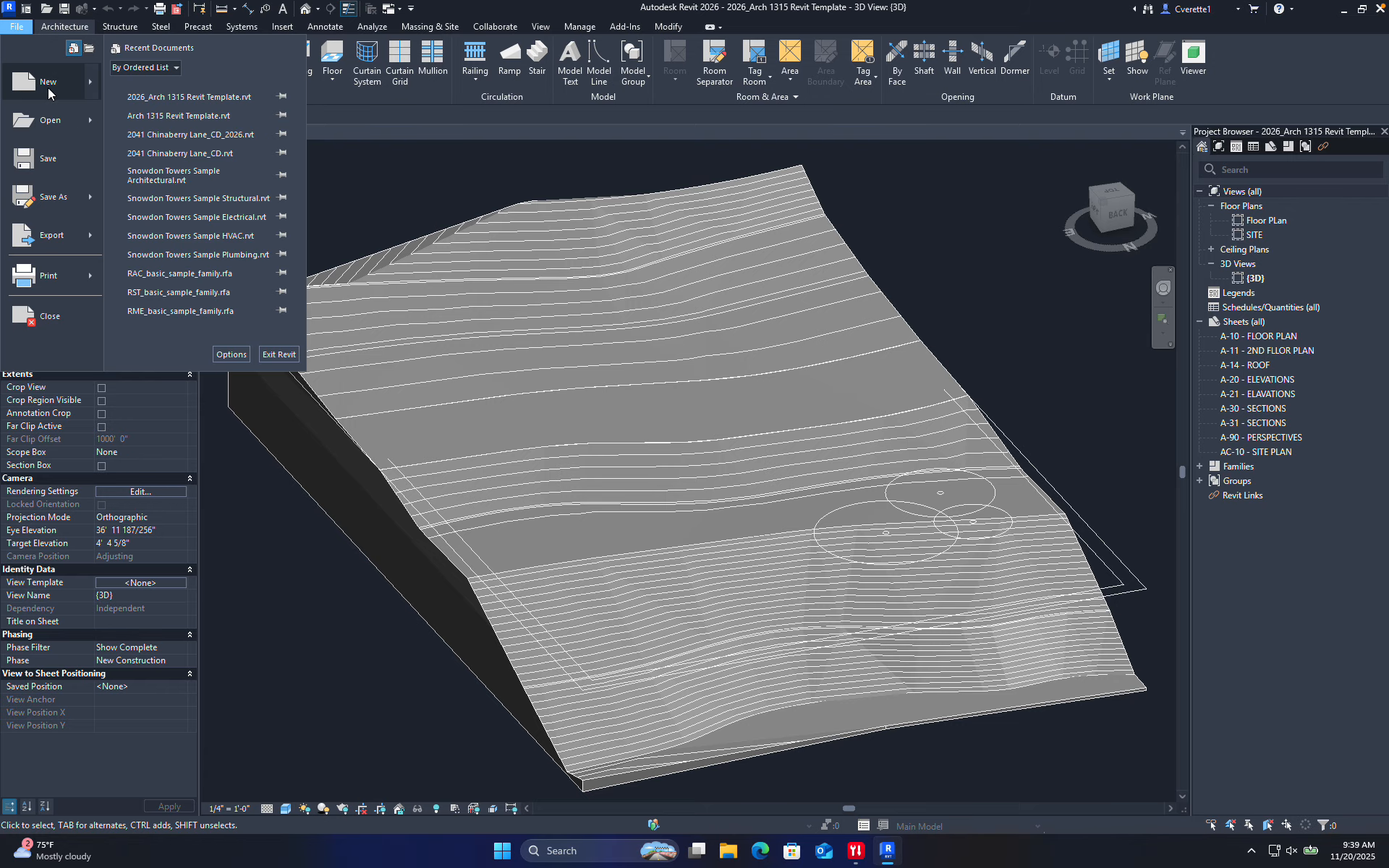
mouse_move(32, 85)
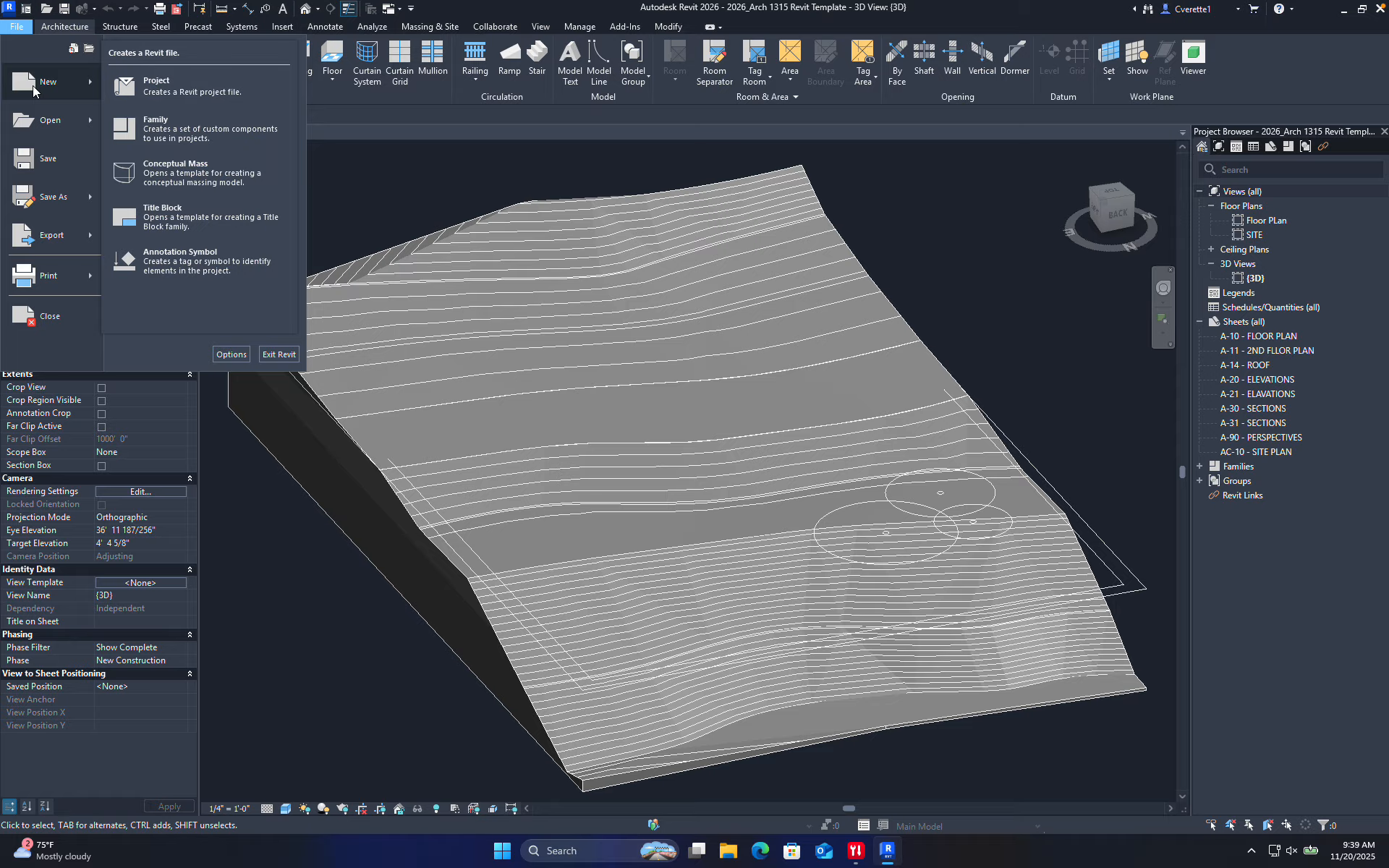
click(363, 113)
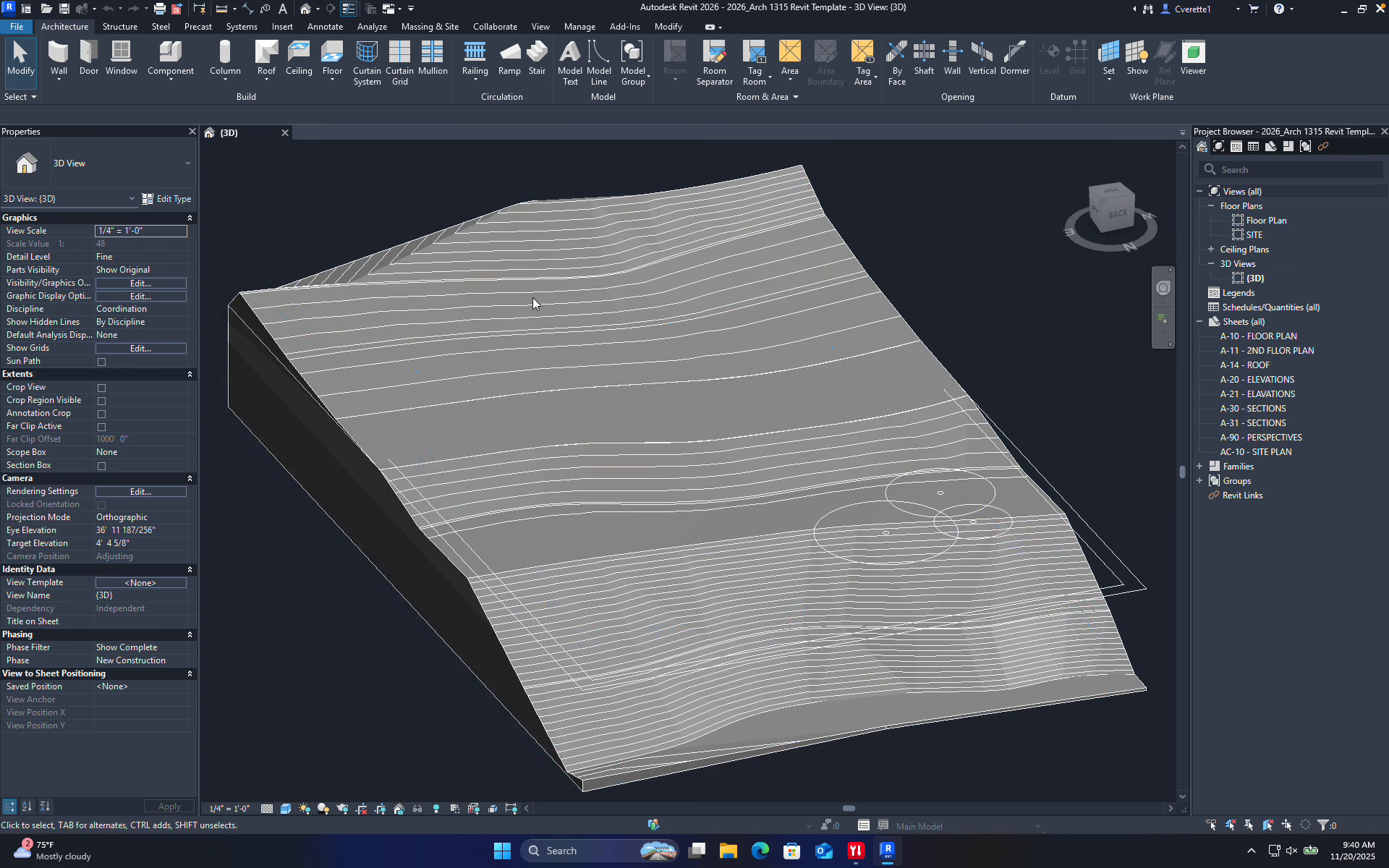
- Browse the project's family categories and look at the types under Ducts
click(1198, 467)
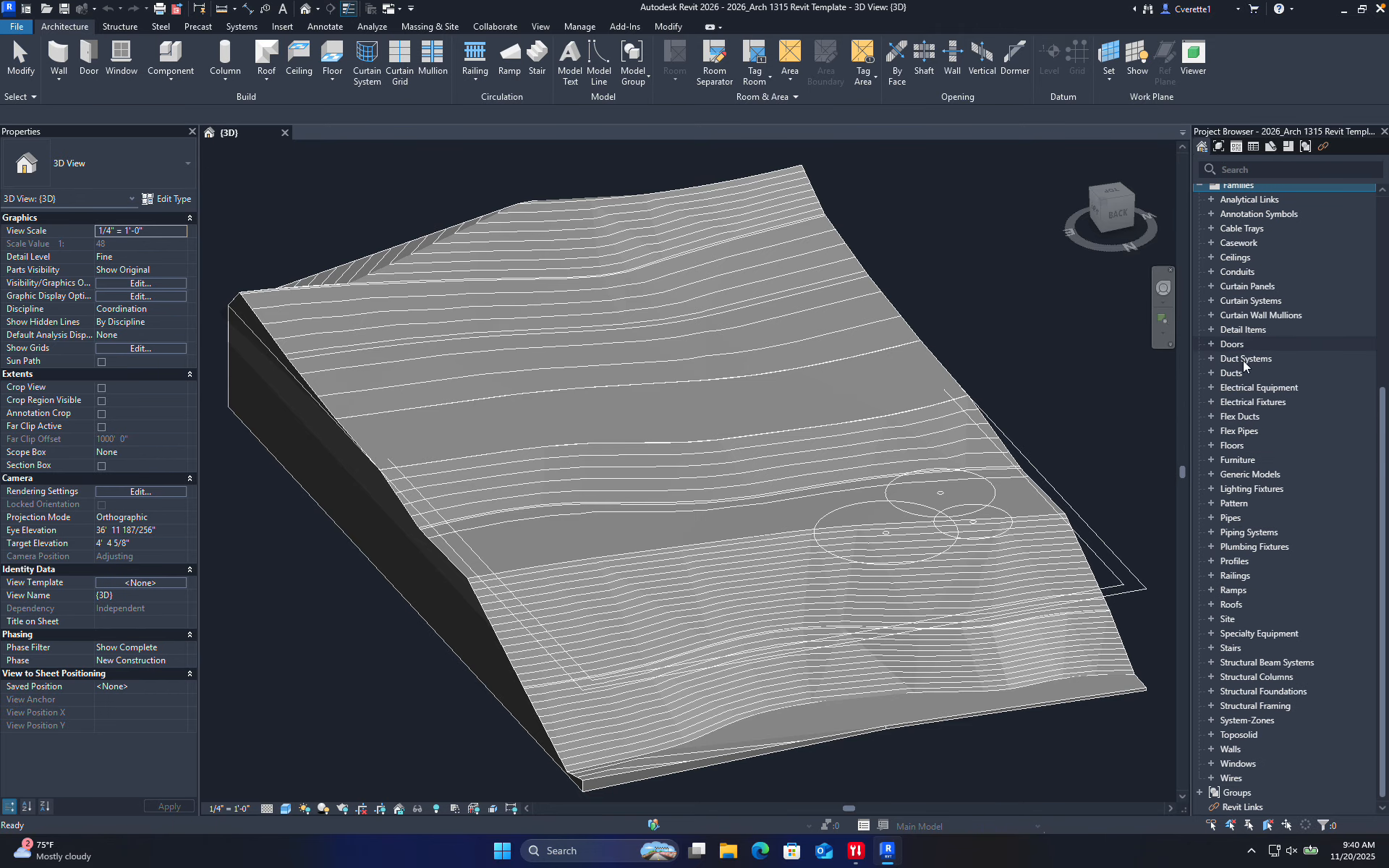
click(1210, 373)
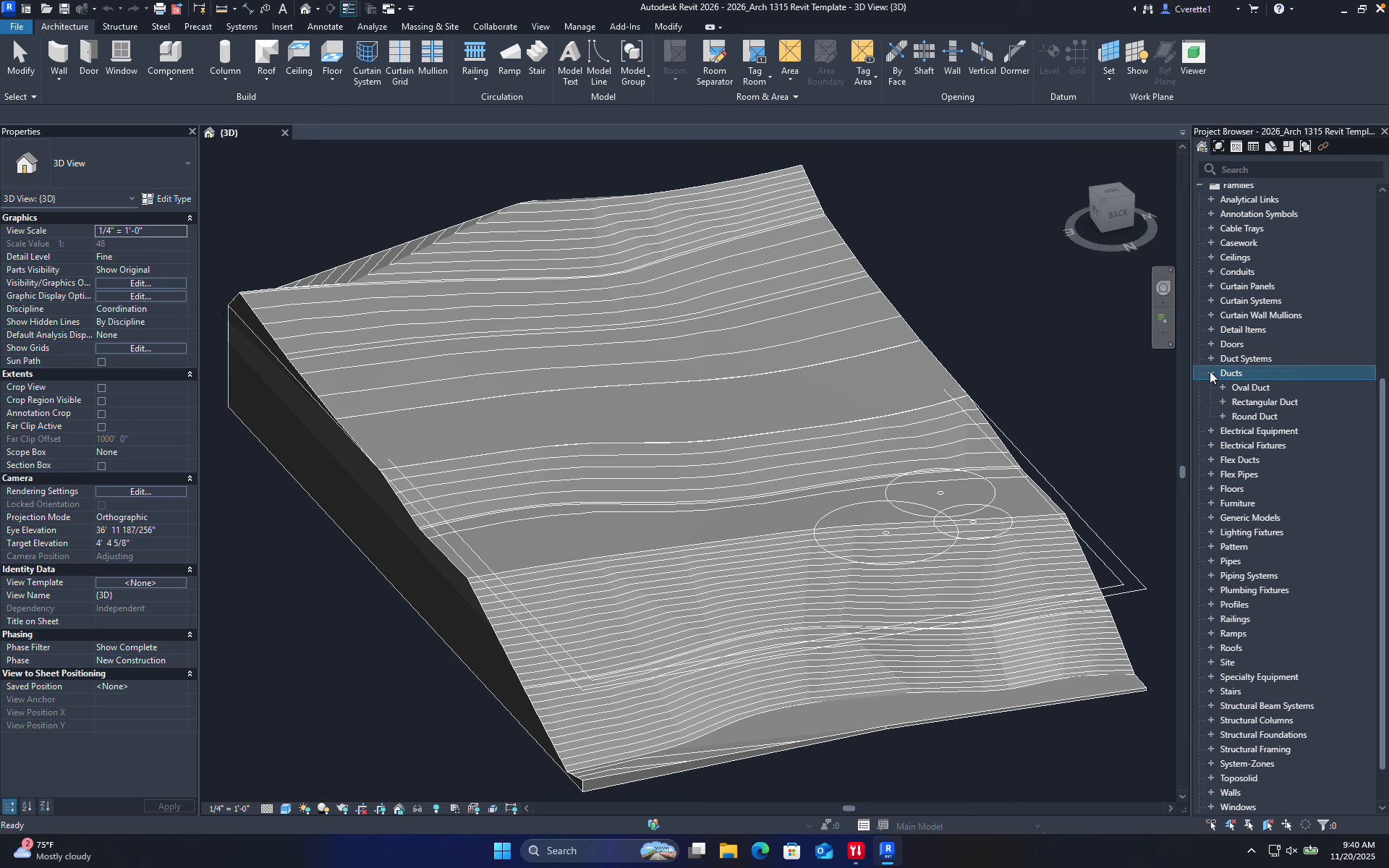
click(1210, 373)
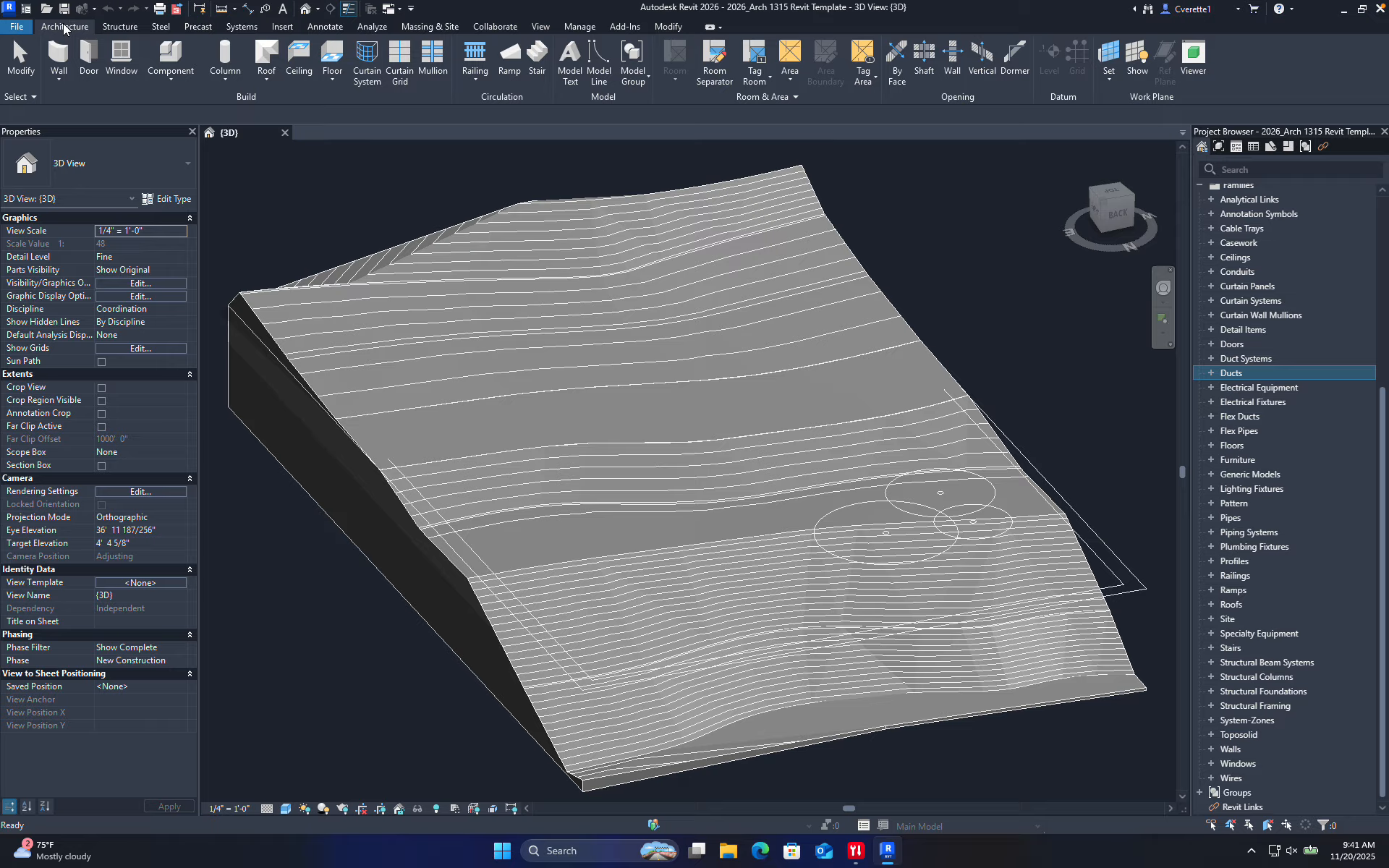
- Survey the available tool sets from Structure, Steel, Precast and Systems through Annotate, Collaborate, View, Add-Ins and Modify
click(116, 27)
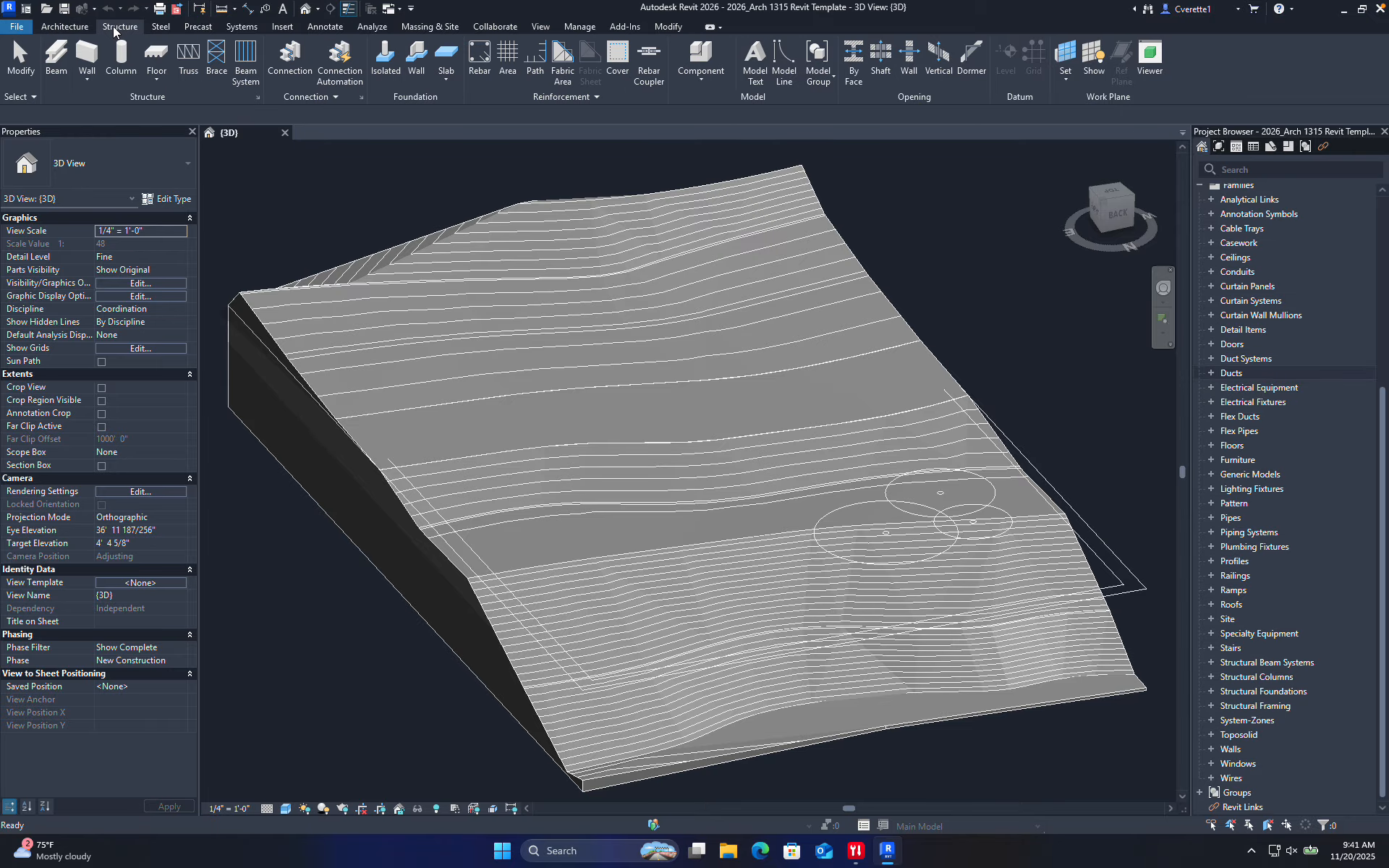
click(161, 27)
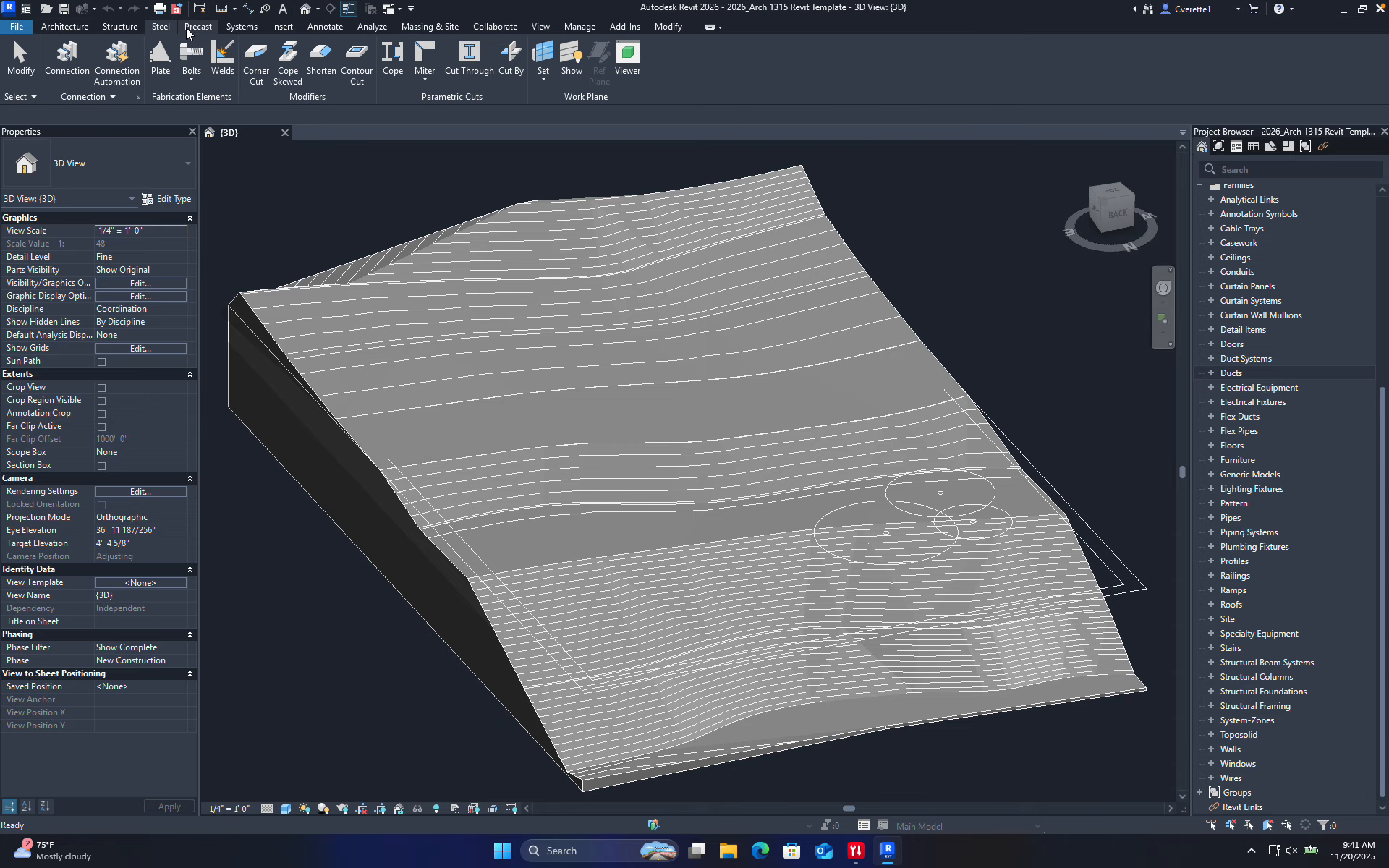
click(193, 27)
click(241, 28)
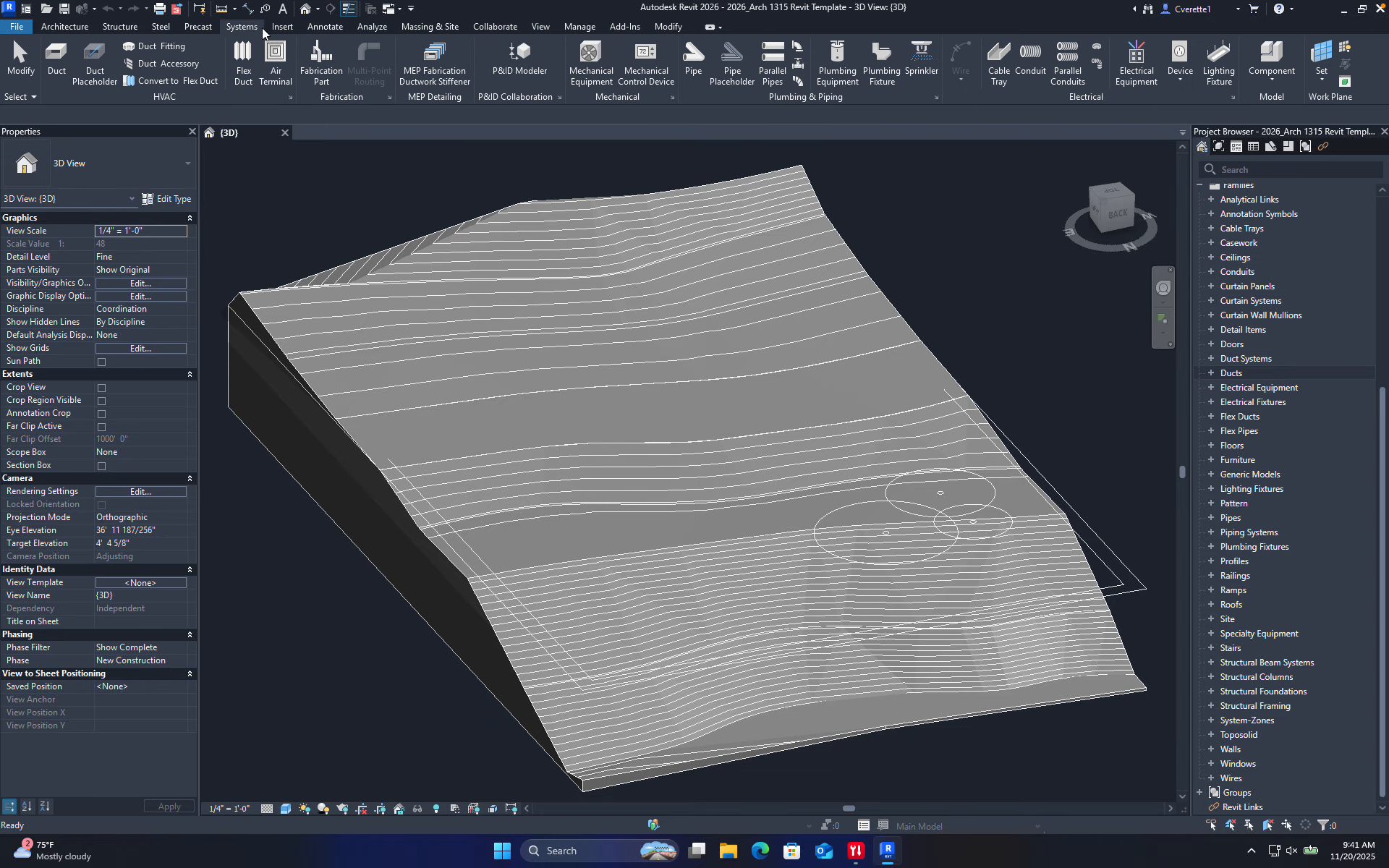
click(279, 28)
click(325, 28)
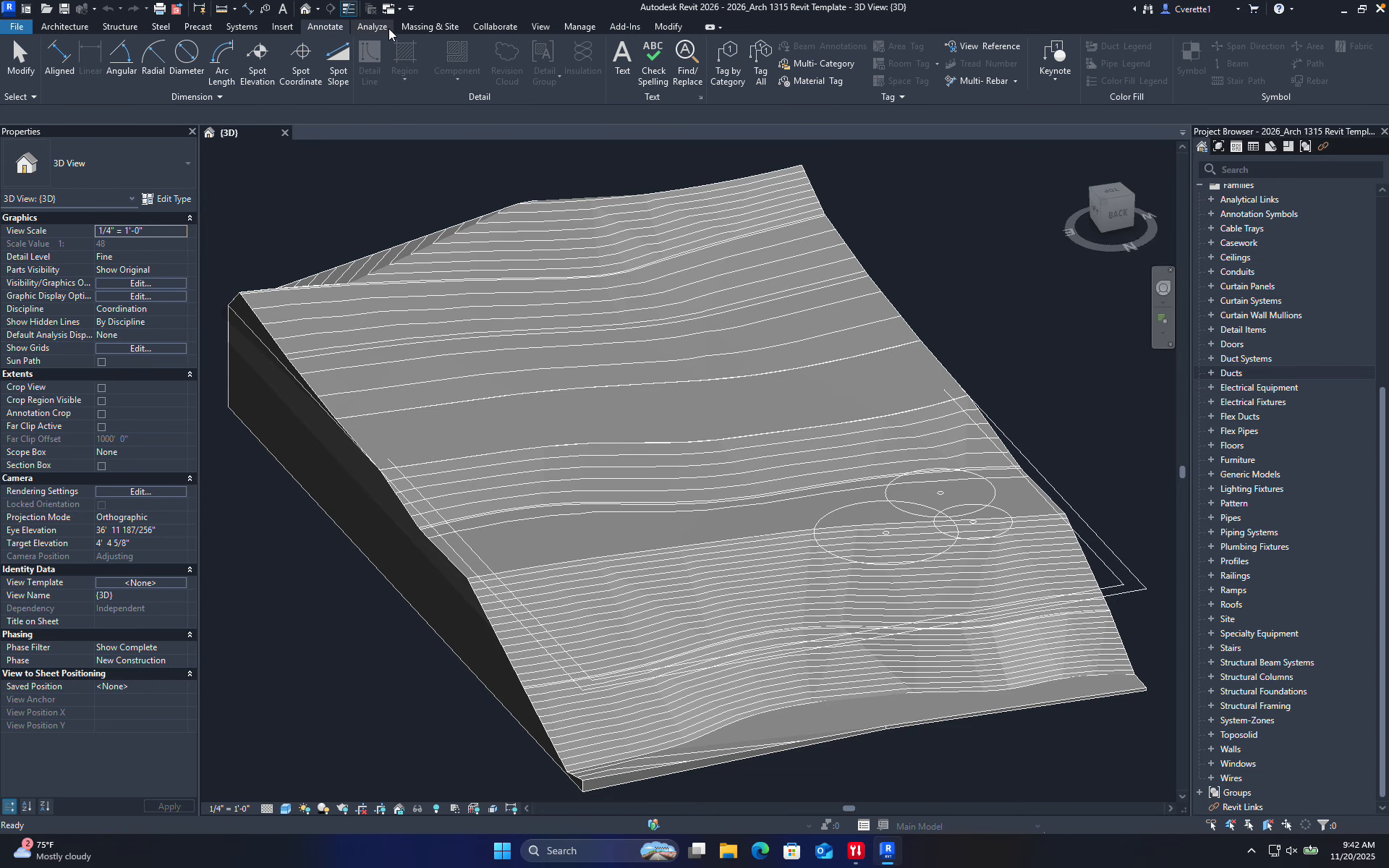
click(372, 28)
click(434, 28)
click(495, 26)
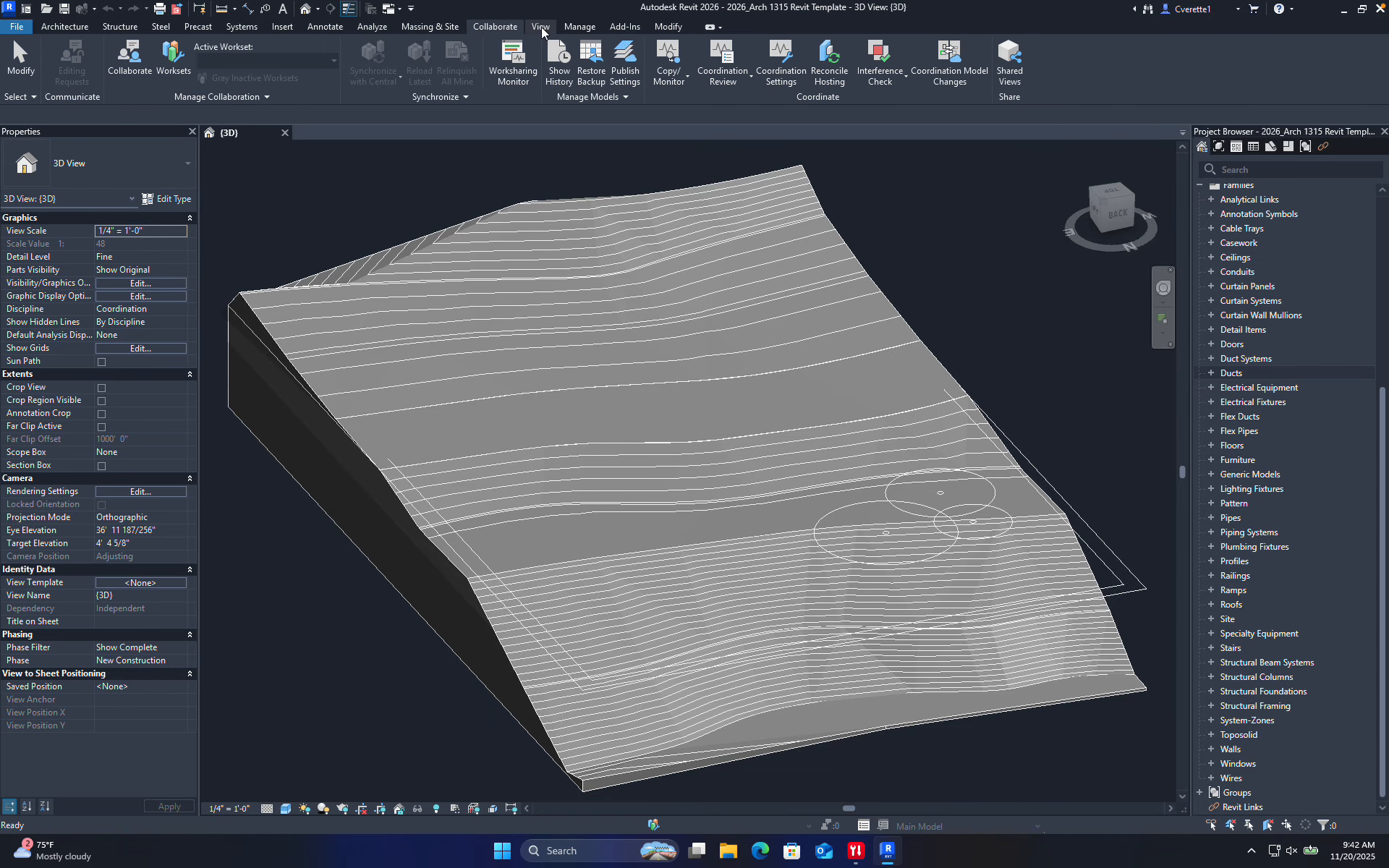
click(540, 27)
click(626, 28)
click(668, 27)
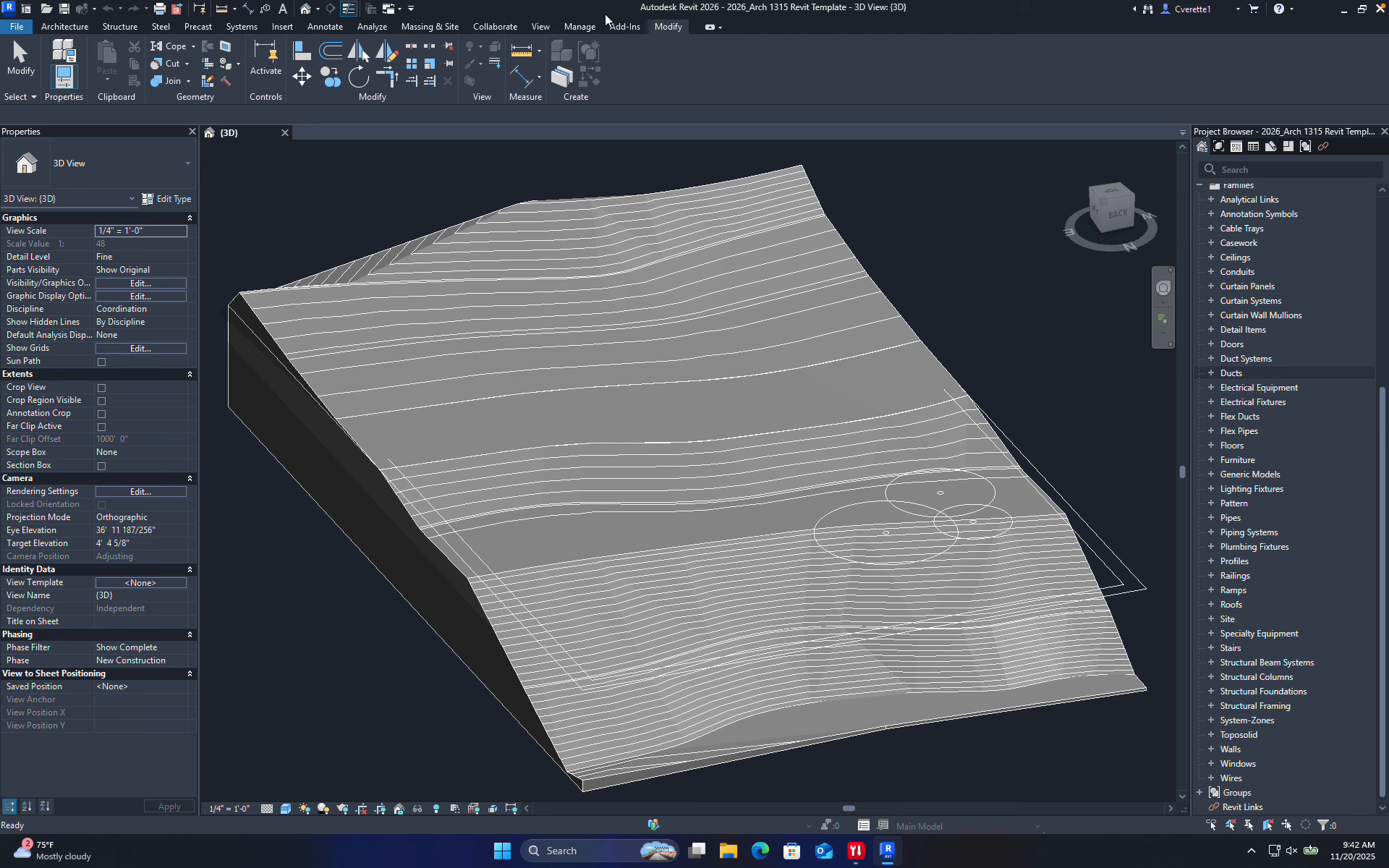
- Switch to the ARCH 1315 Miro board, find the Revit Keyboard Shortcuts card and open its linked Autodesk guide
key(ctrl+Left)
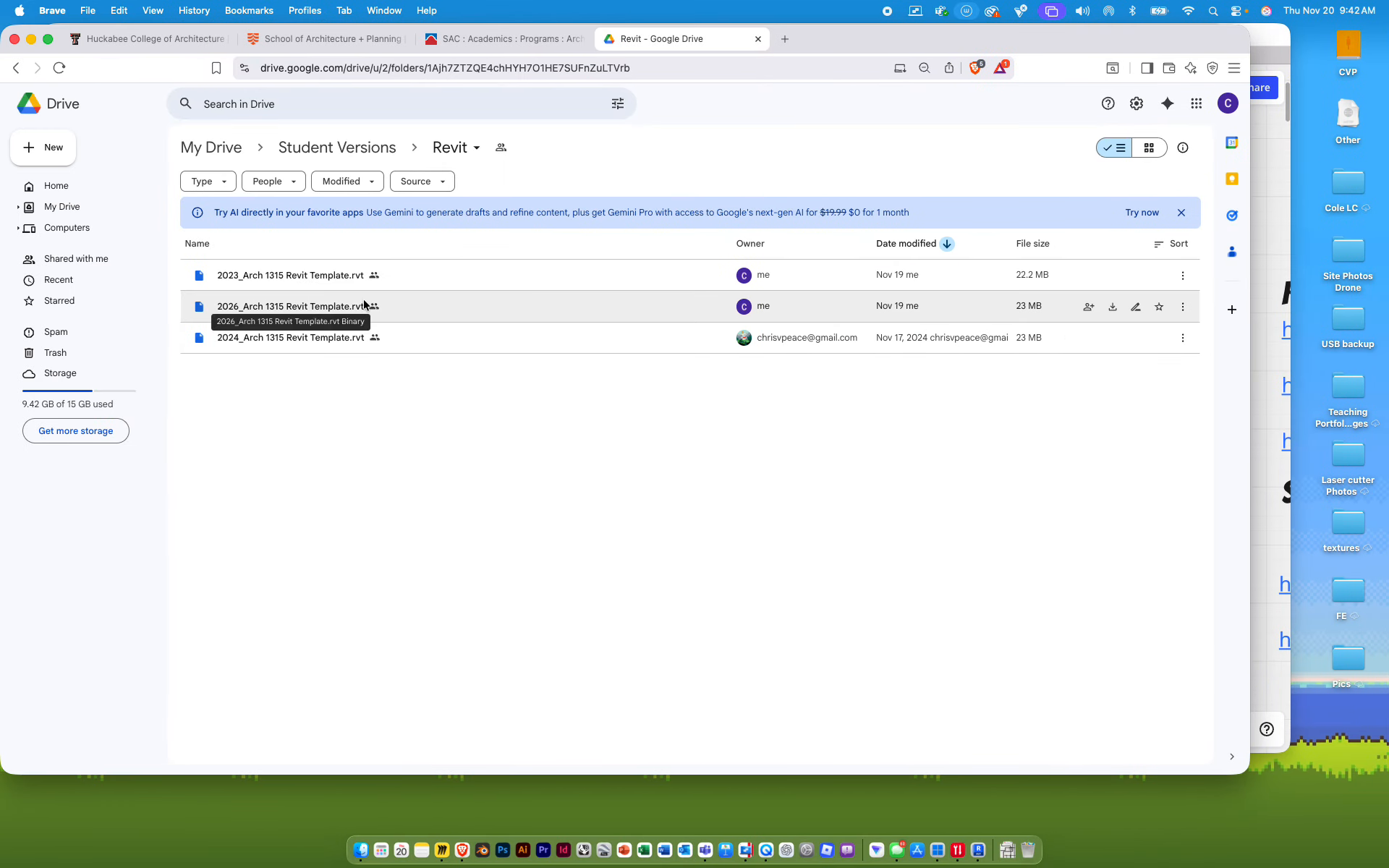
click(442, 850)
mouse_move(665, 582)
mouse_down()
mouse_move(653, 539)
mouse_move(625, 521)
mouse_move(680, 598)
mouse_up()
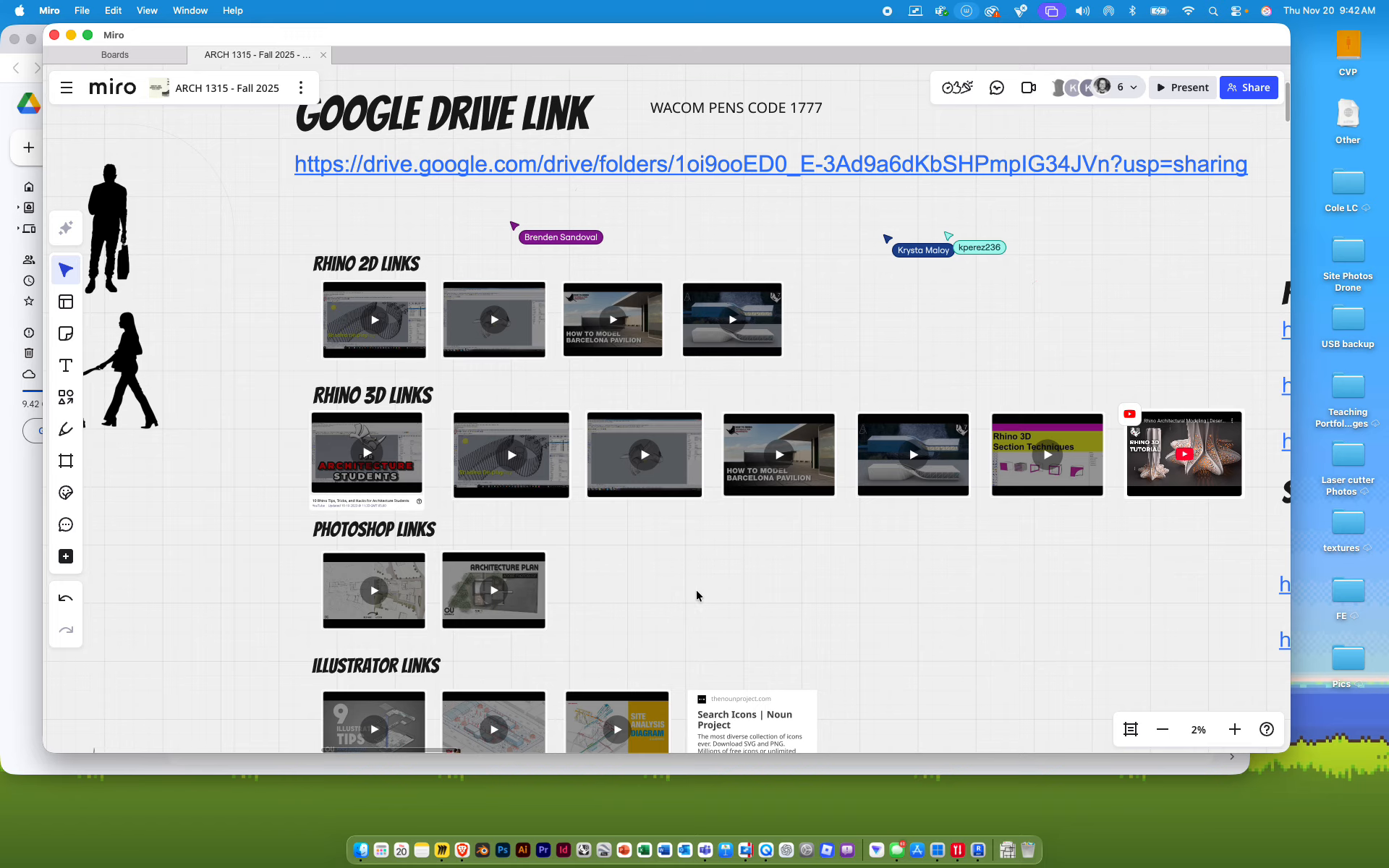
right_drag(873, 656, 787, 355)
scroll(788, 356, down, 5)
scroll(785, 354, right, 5)
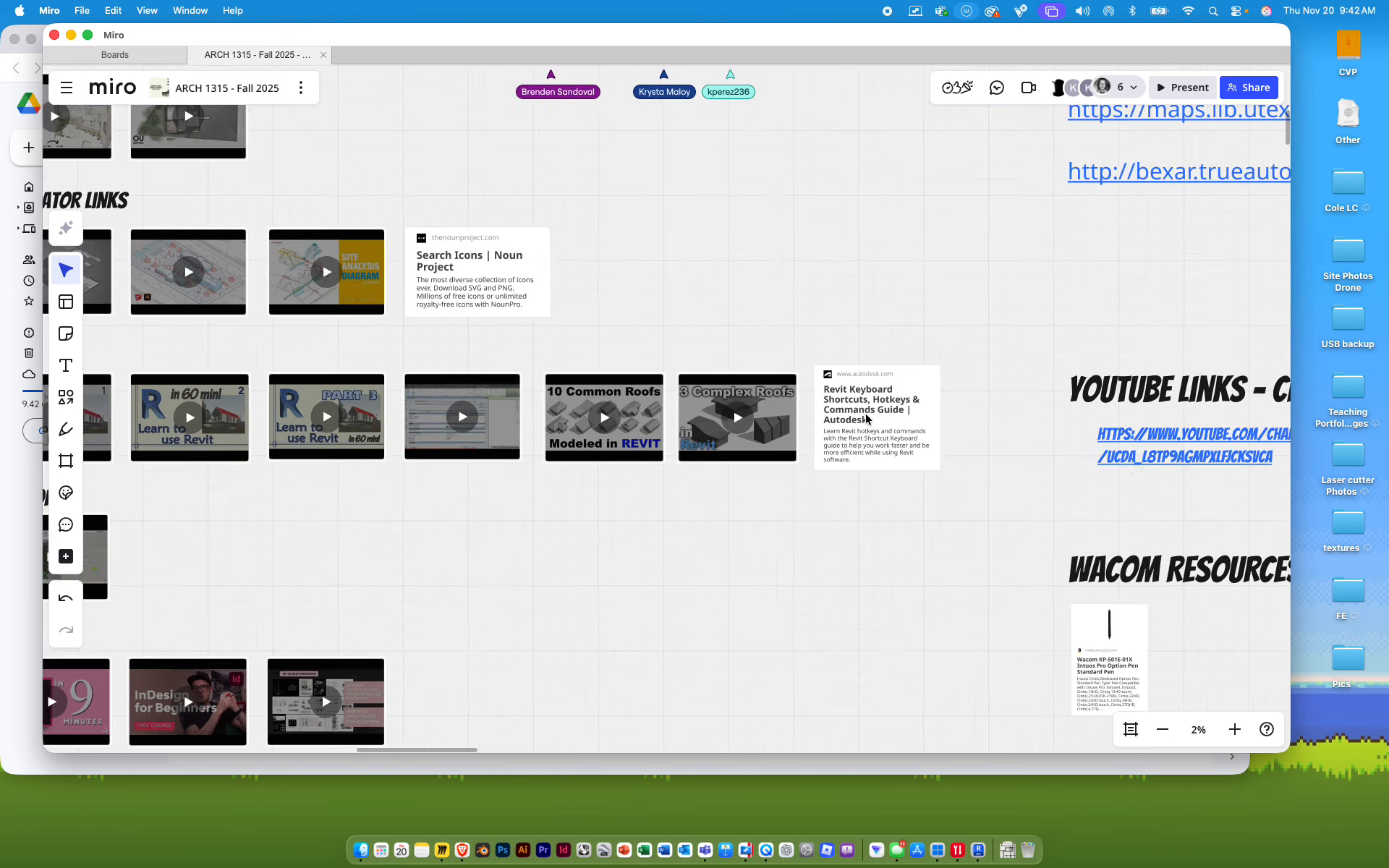
ctrl+scroll(881, 413, up, 5)
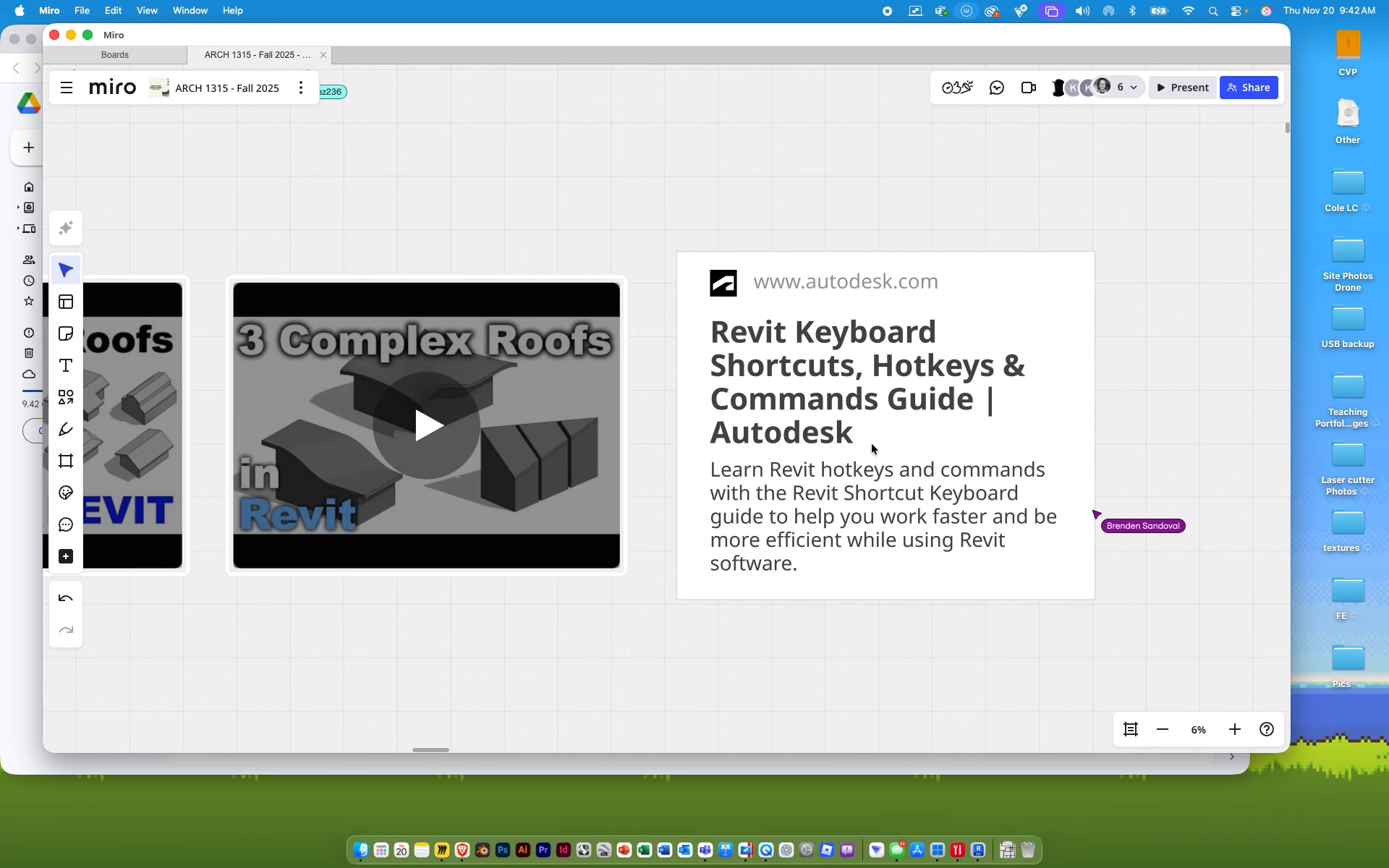
click(836, 418)
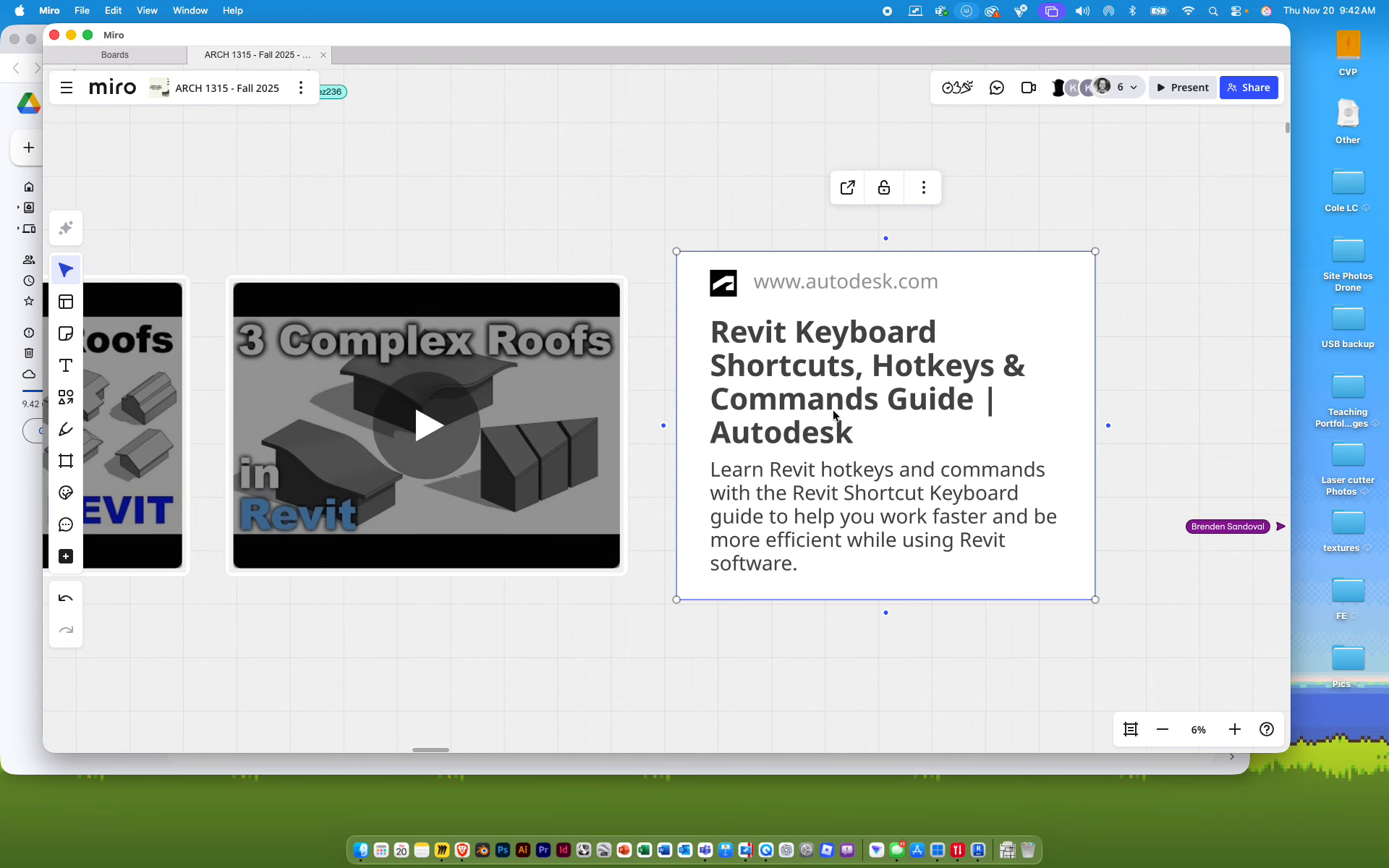
click(848, 188)
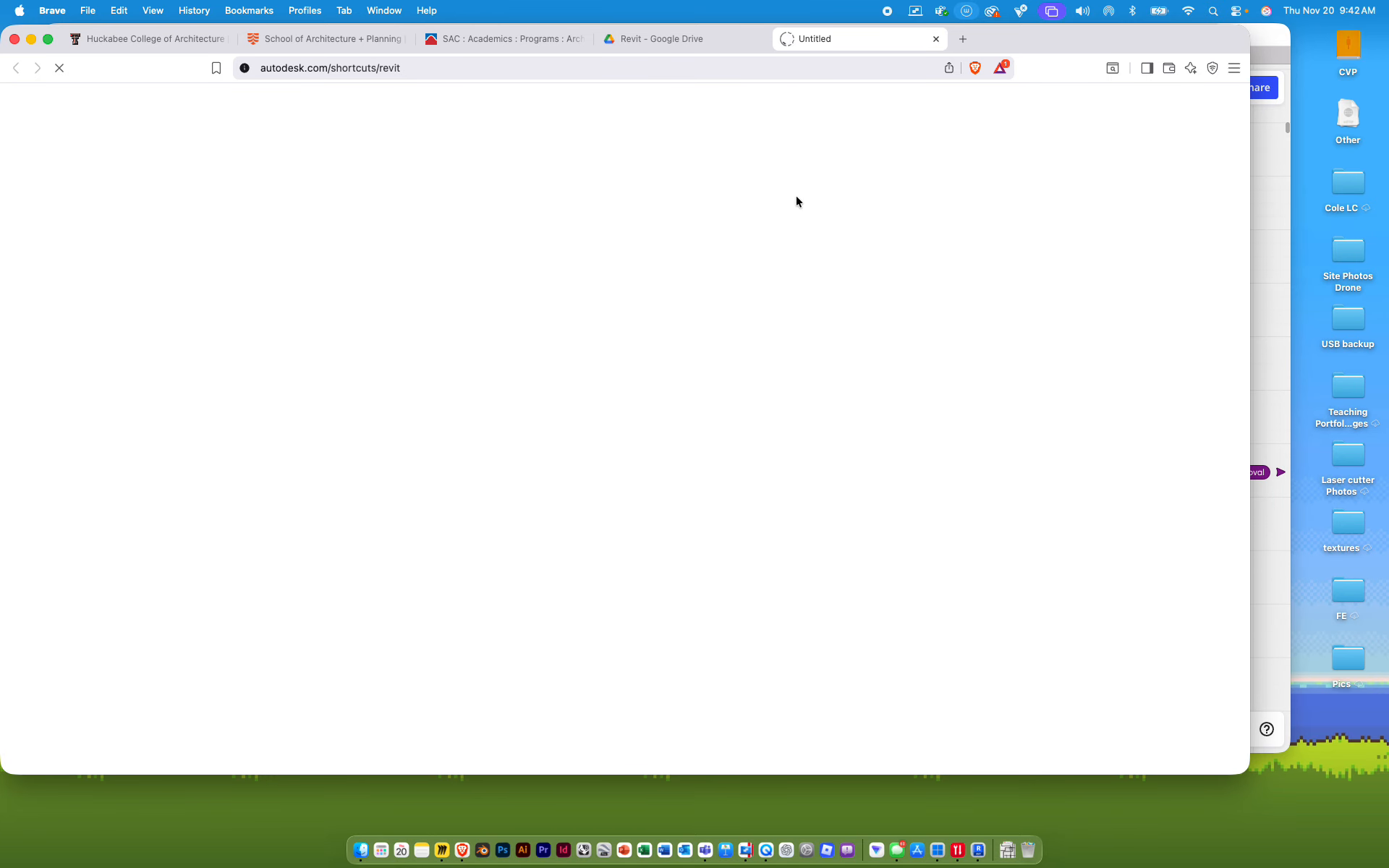
- Read through the Revit shortcut guide, including the Annotate, Analyze and Architecture command lists
scroll(567, 352, down, 10)
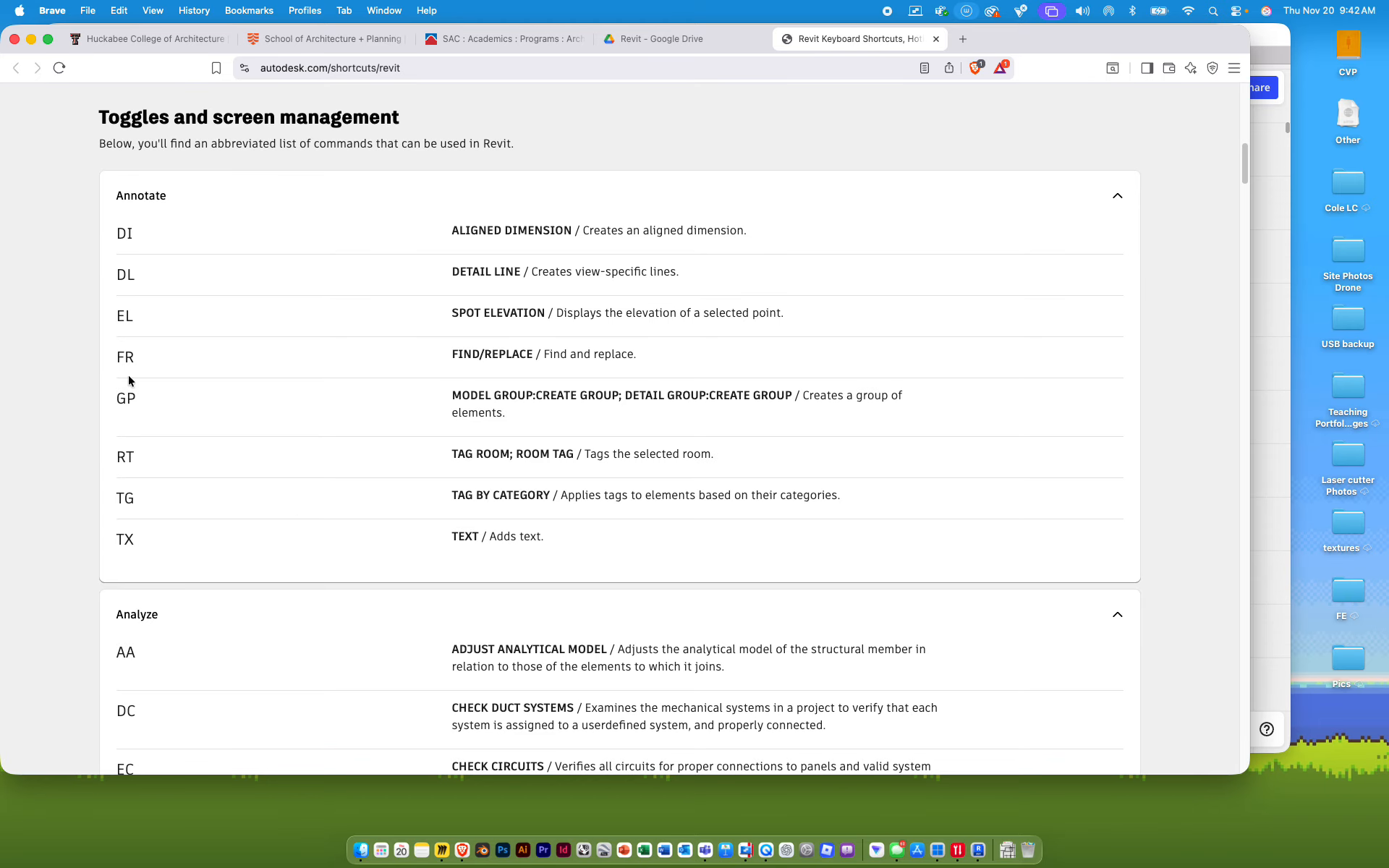
scroll(157, 535, down, 6)
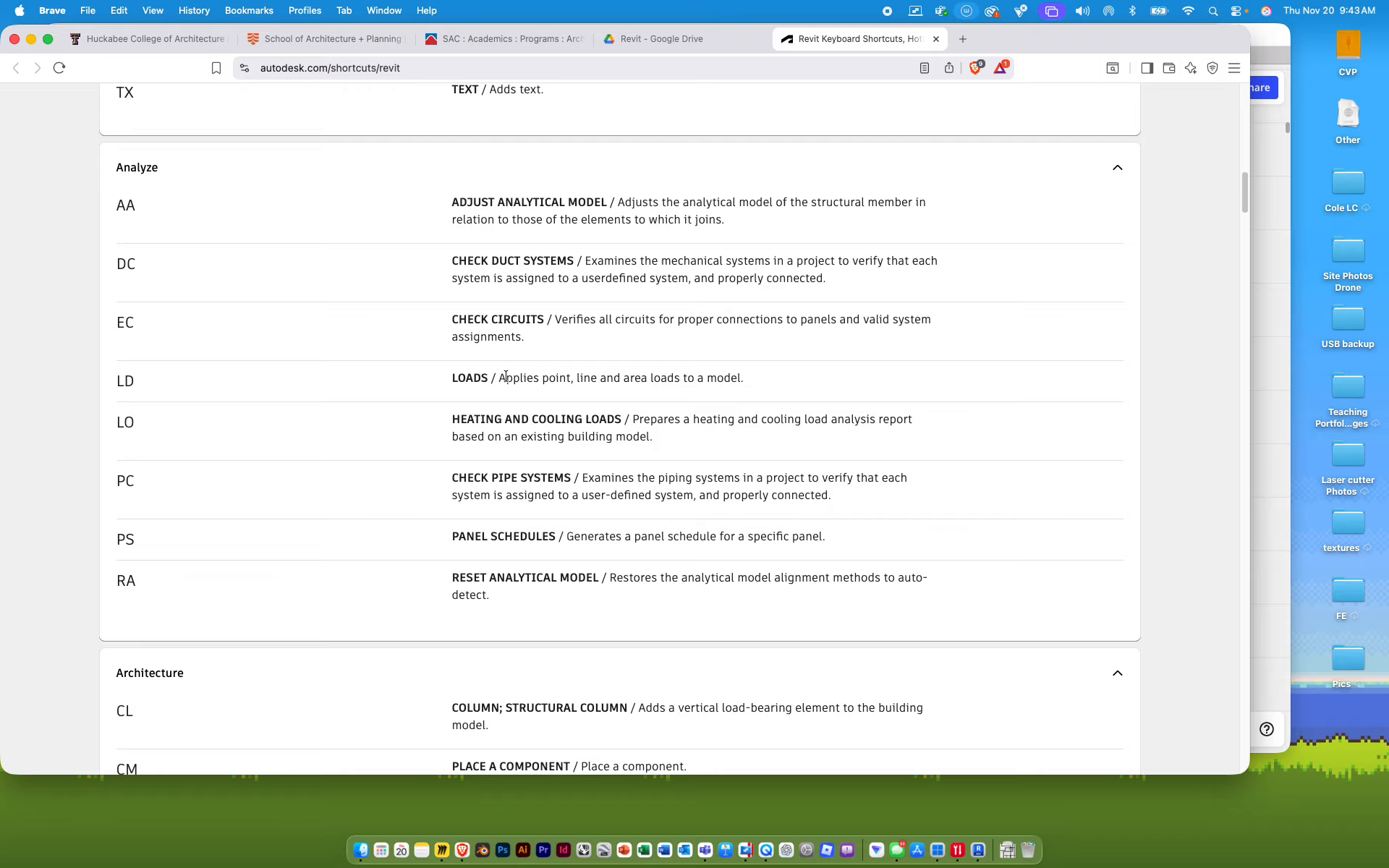
scroll(505, 377, down, 12)
scroll(350, 313, down, 15)
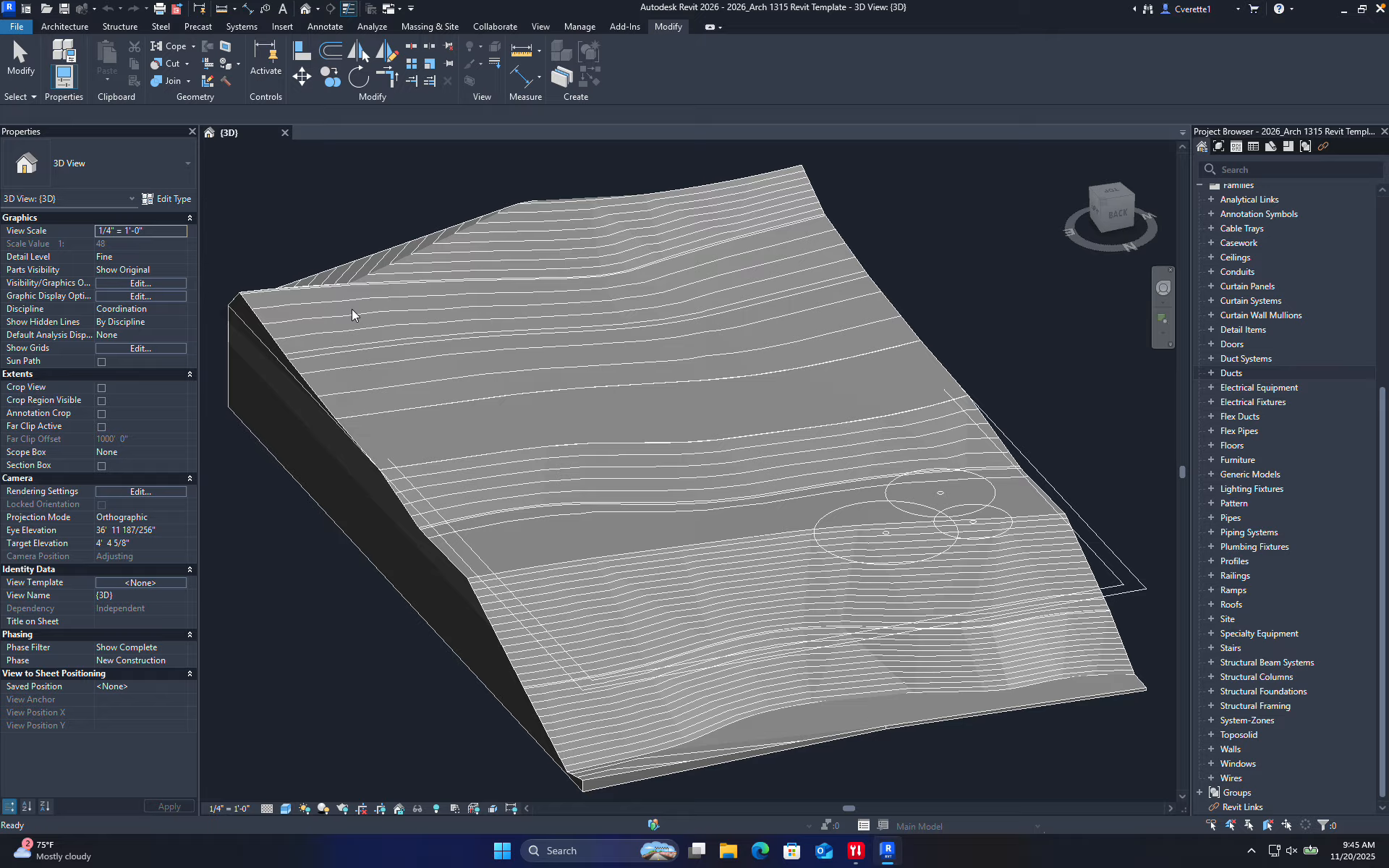
- Return to Revit, review the Architecture and Structure tools, and collapse the project's Families list
click(66, 27)
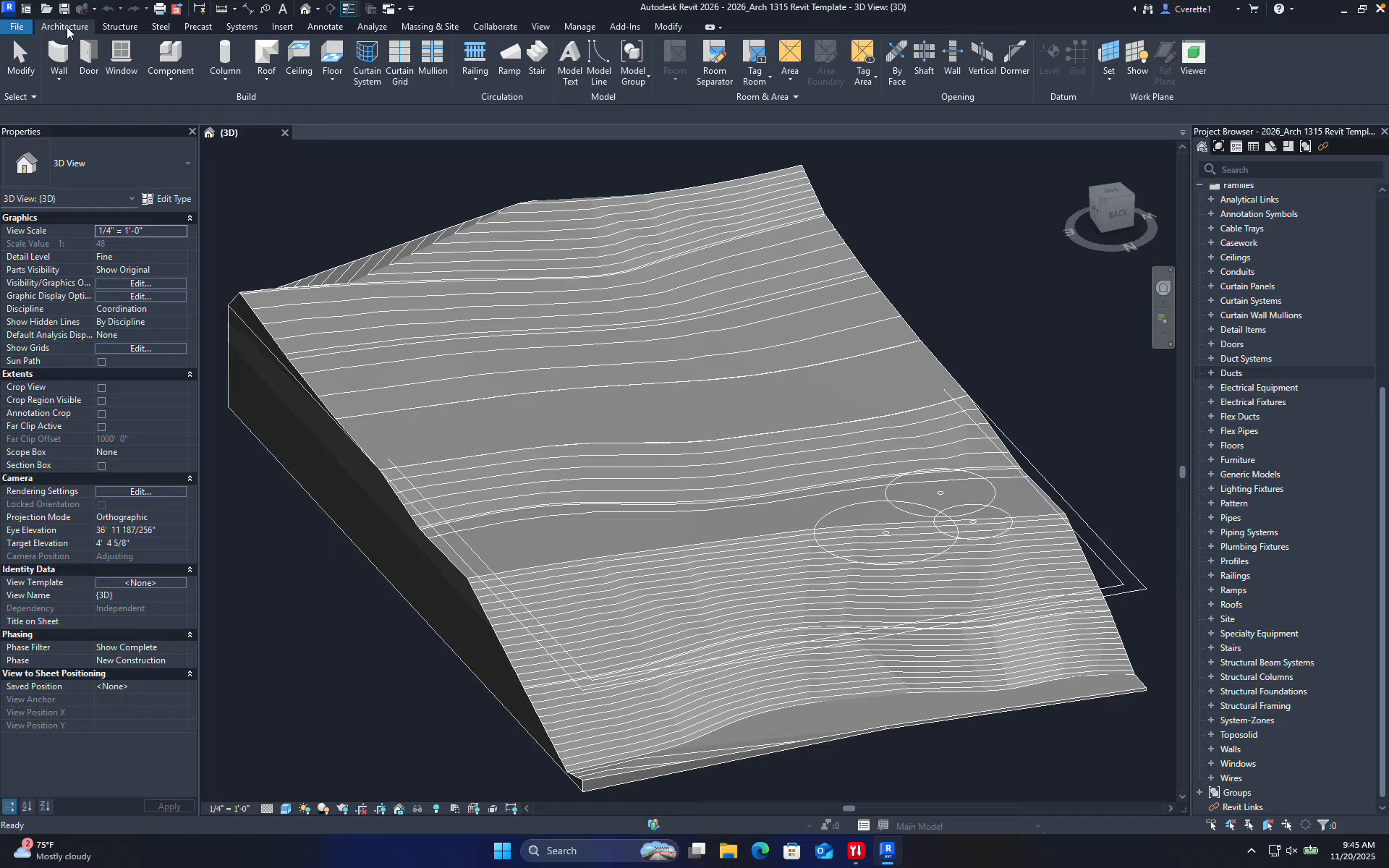
click(119, 26)
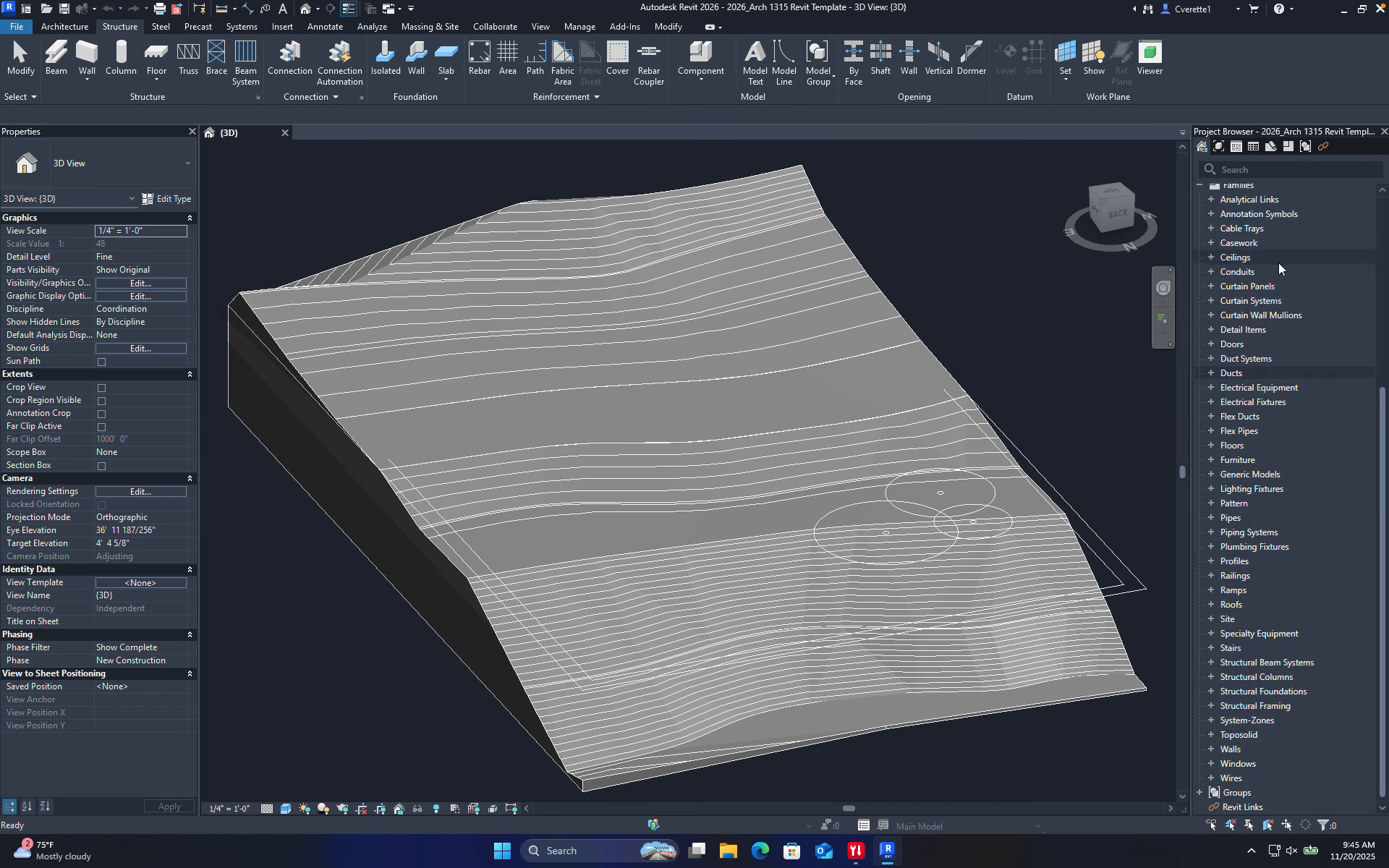
scroll(1279, 263, up, 6)
click(1200, 466)
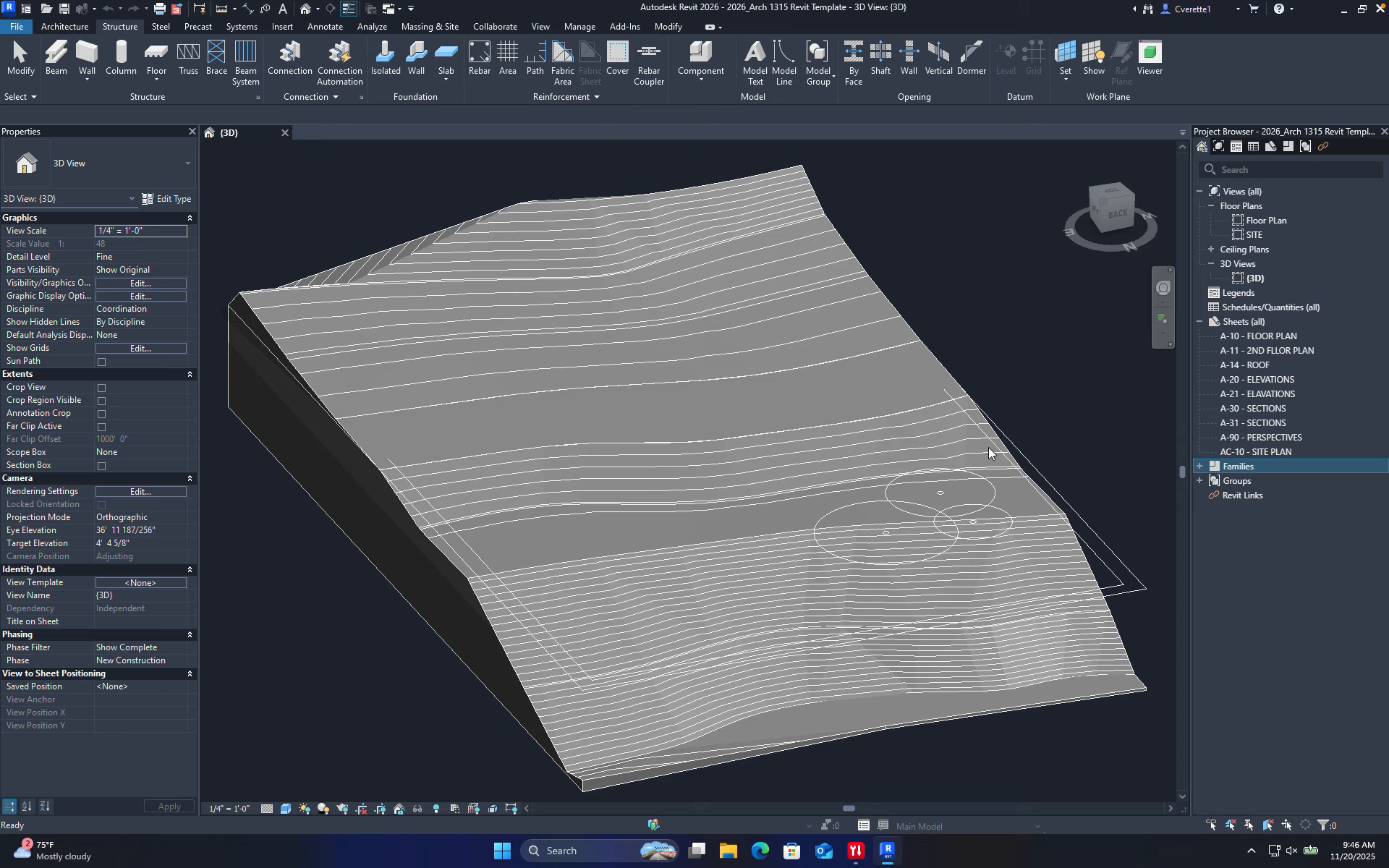
- Open the A-10 - FLOOR PLAN sheet and open its title block family for editing
double_click(1252, 337)
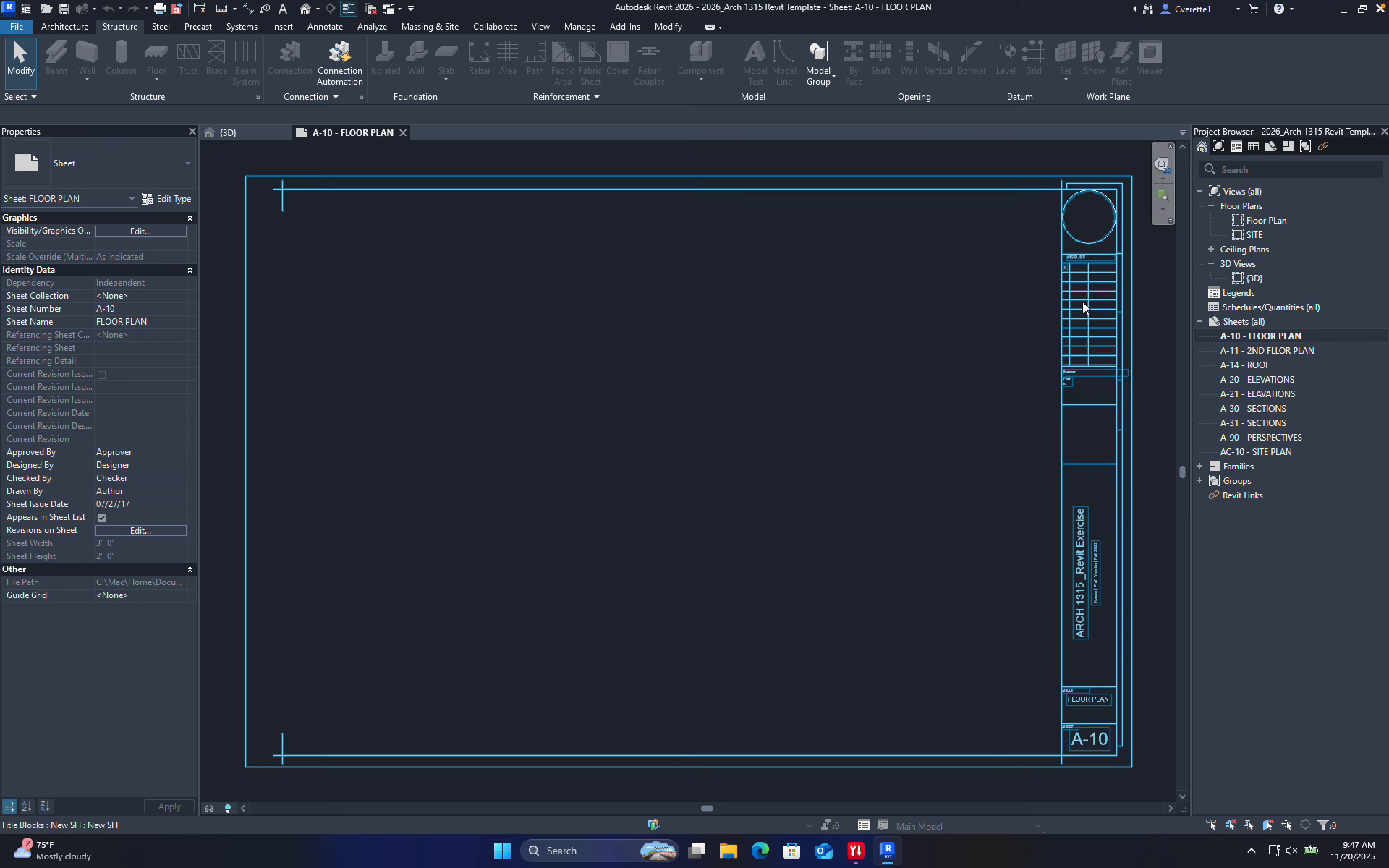
double_click(1063, 293)
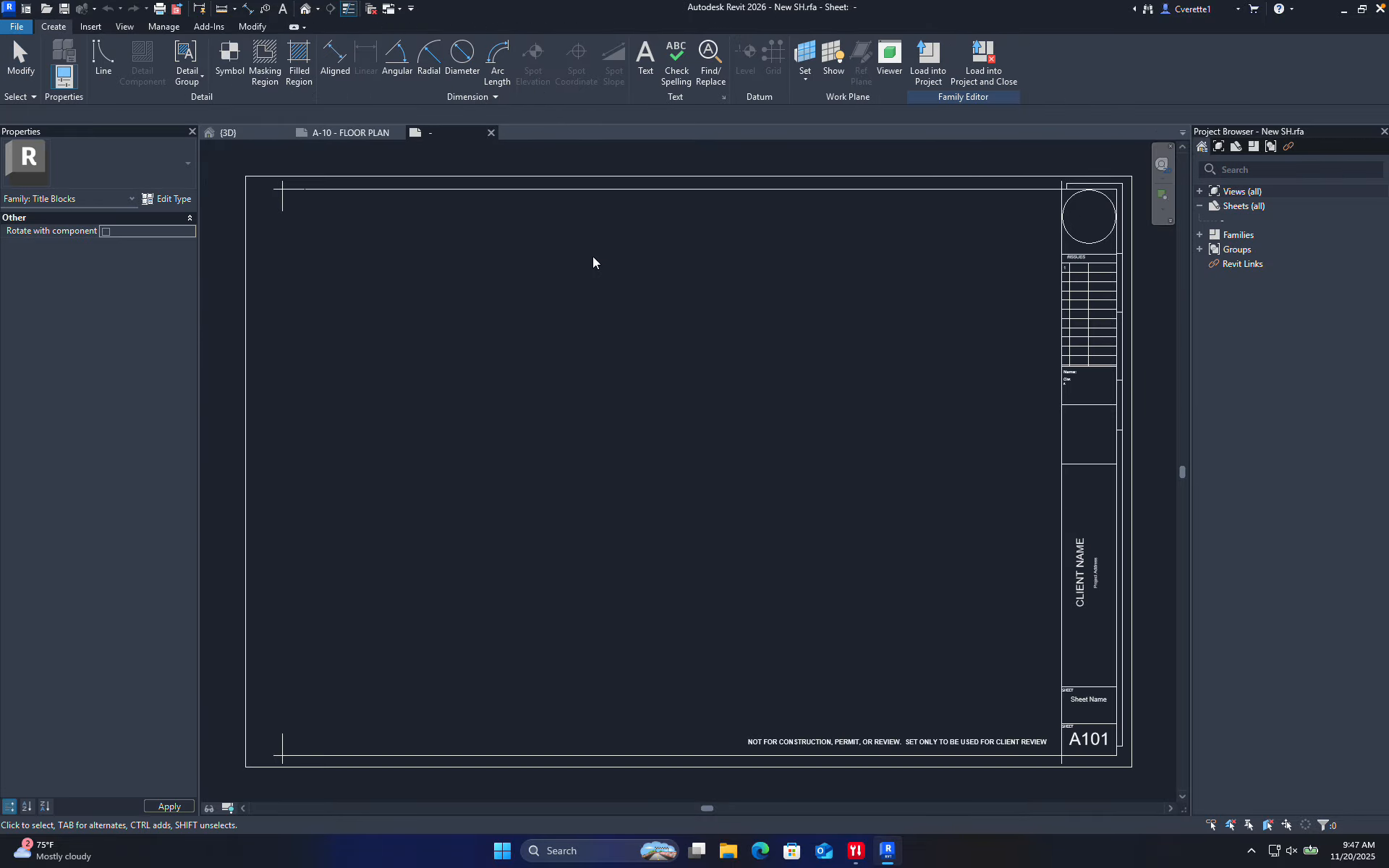
scroll(1060, 463, up, 2)
middle_drag(1083, 467, 892, 301)
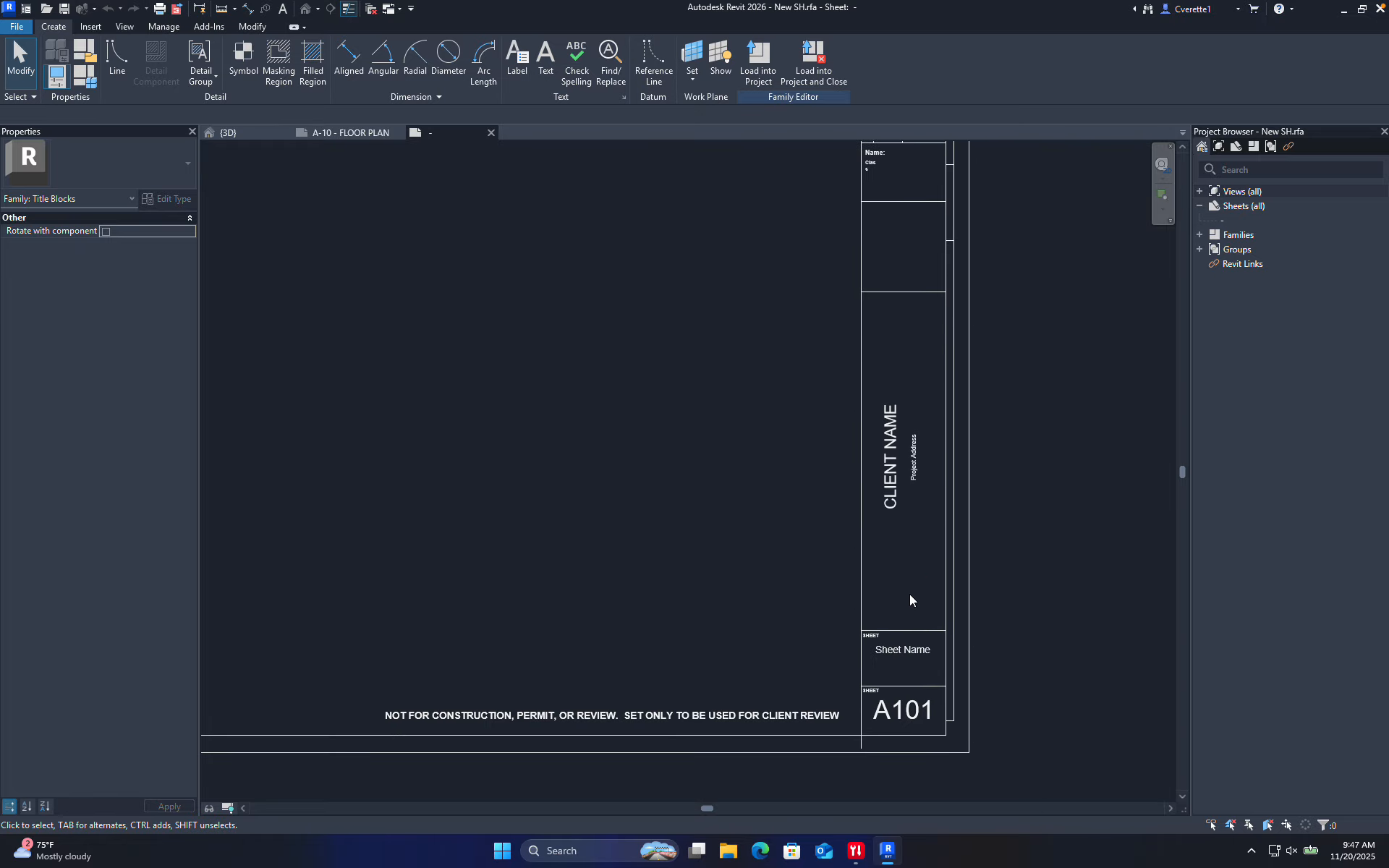
- Place the text "CCV" inside the title block's circle and load the family into the project, overwriting the existing version
middle_drag(910, 409, 881, 839)
scroll(877, 344, up, 5)
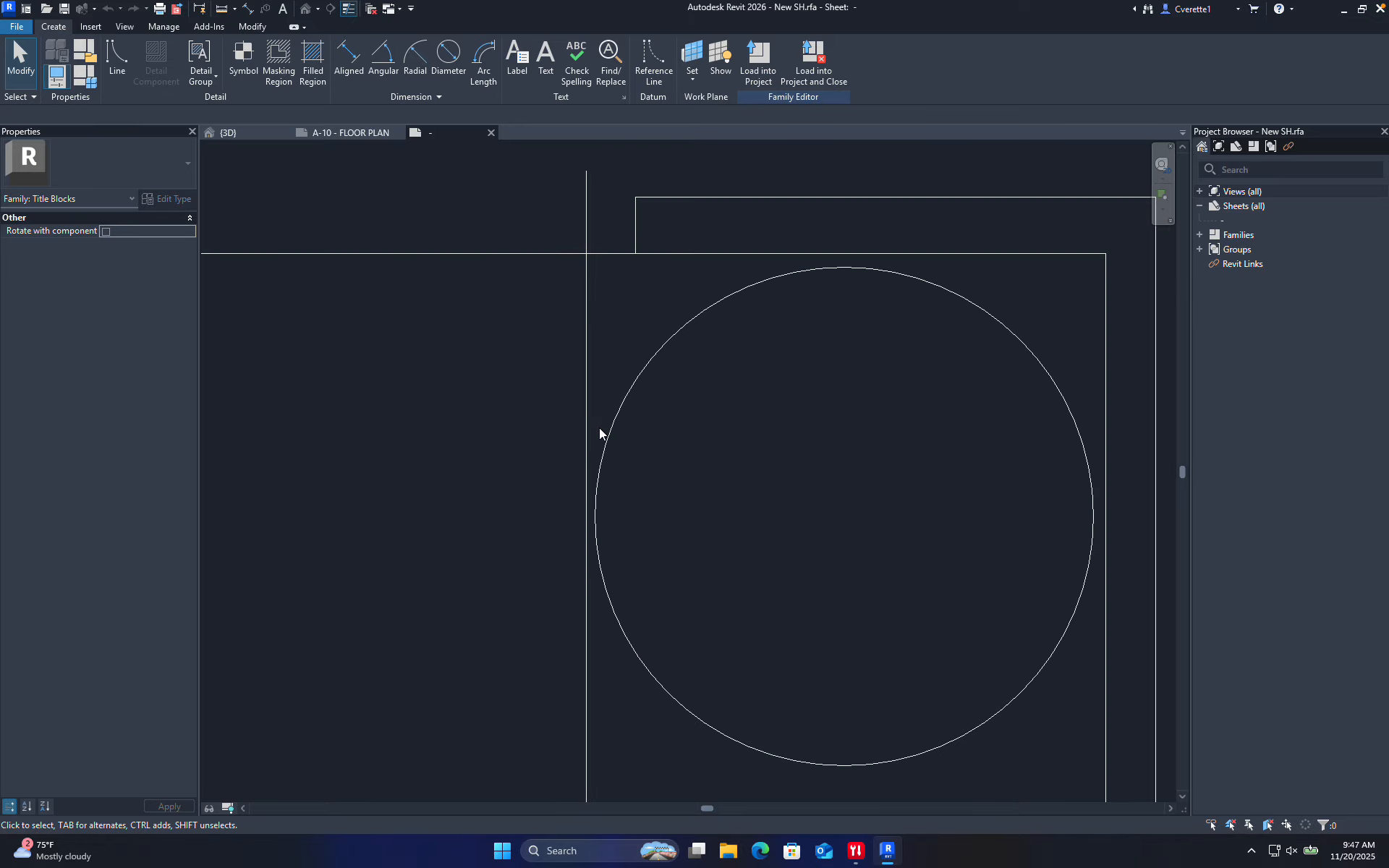
key(t)
key(x)
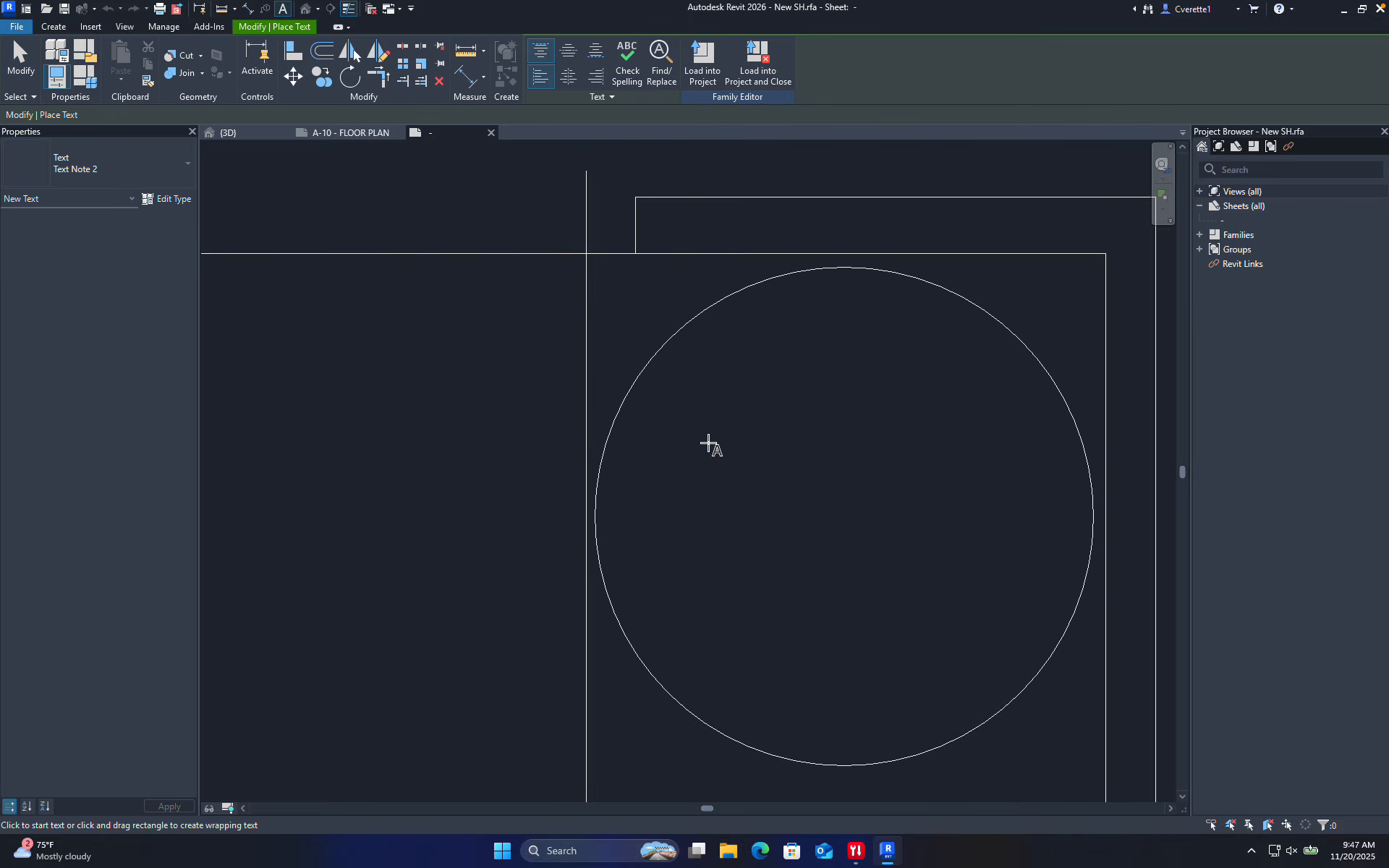
drag(704, 439, 970, 598)
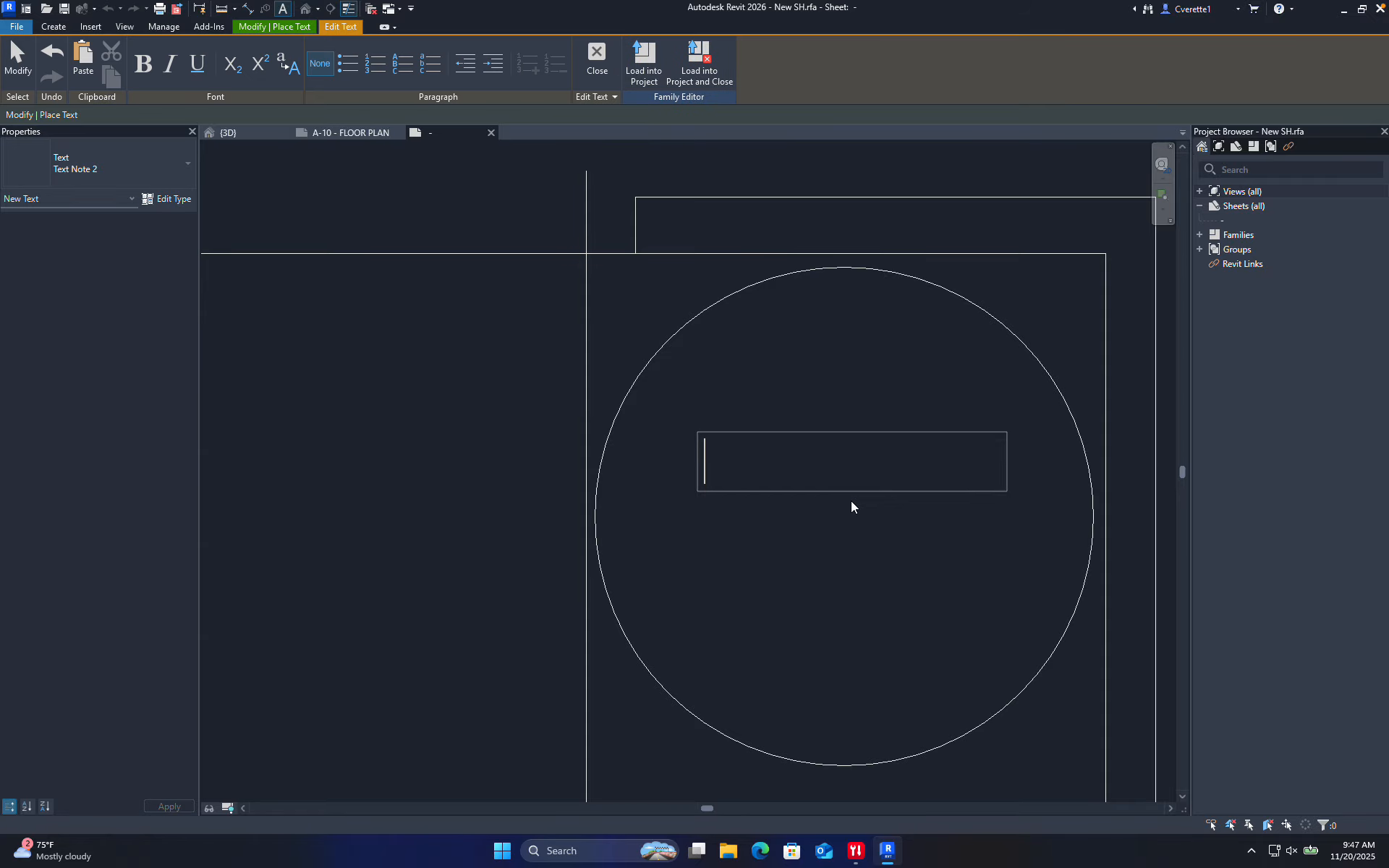
text(CCV)
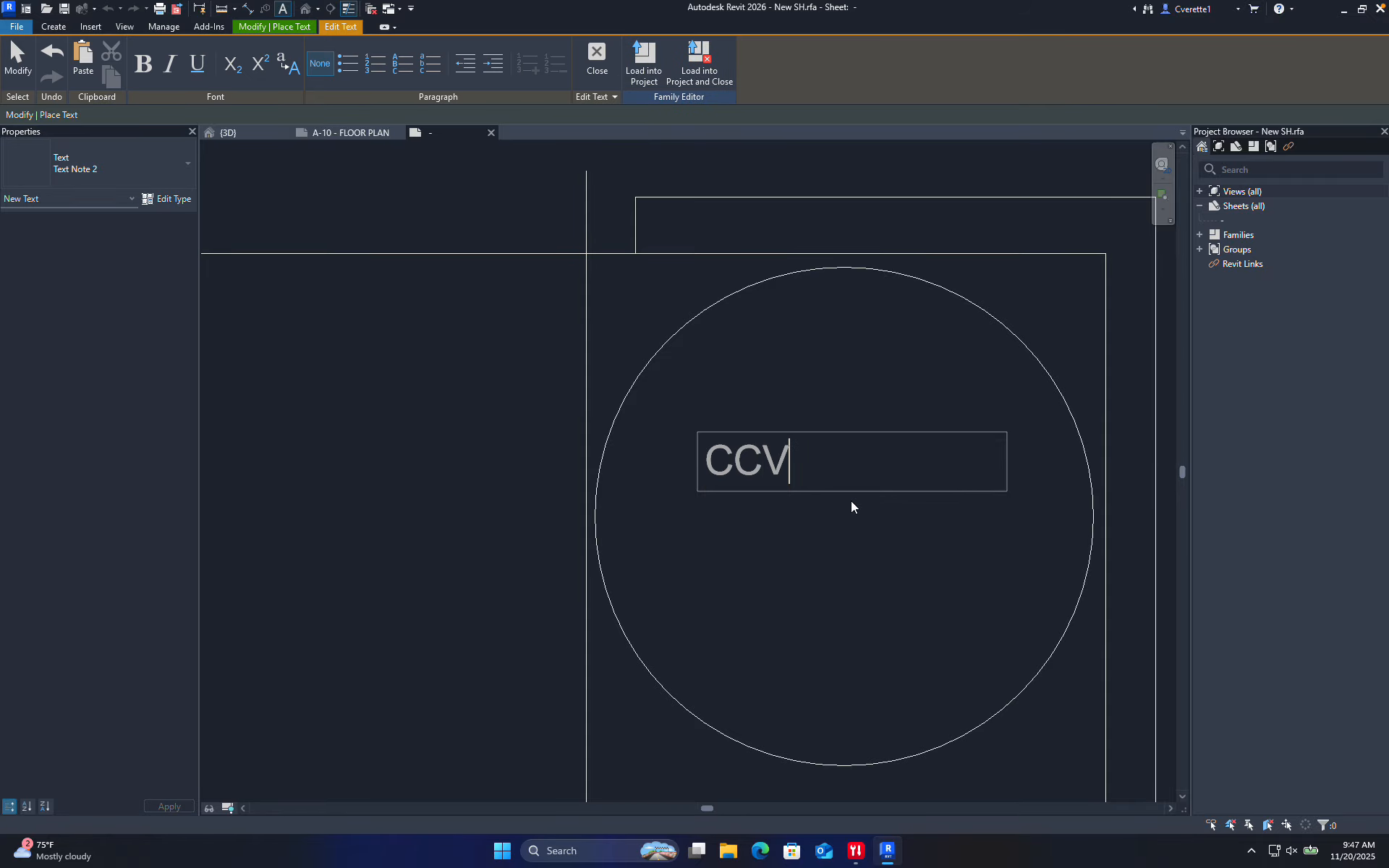
click(621, 273)
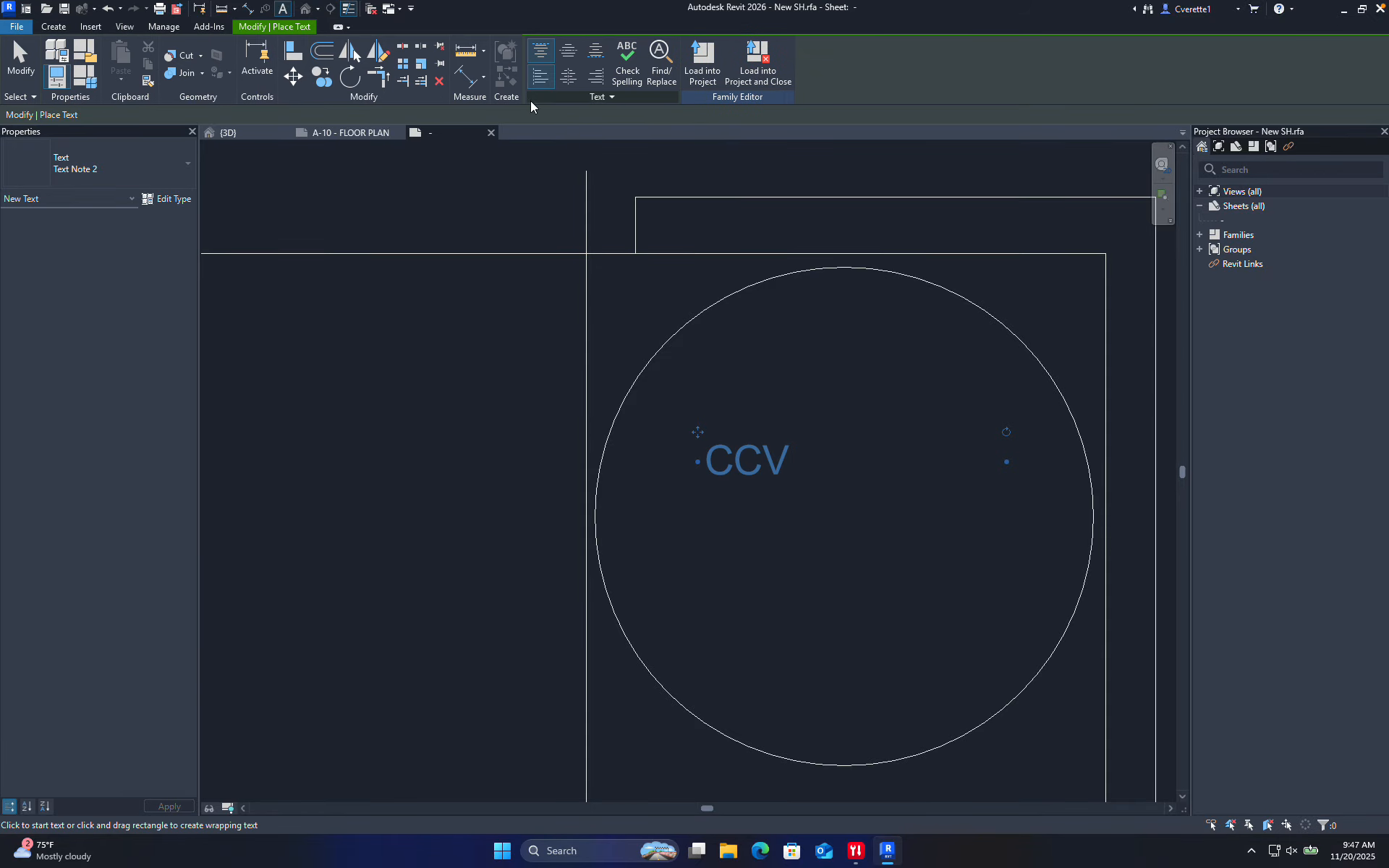
click(700, 64)
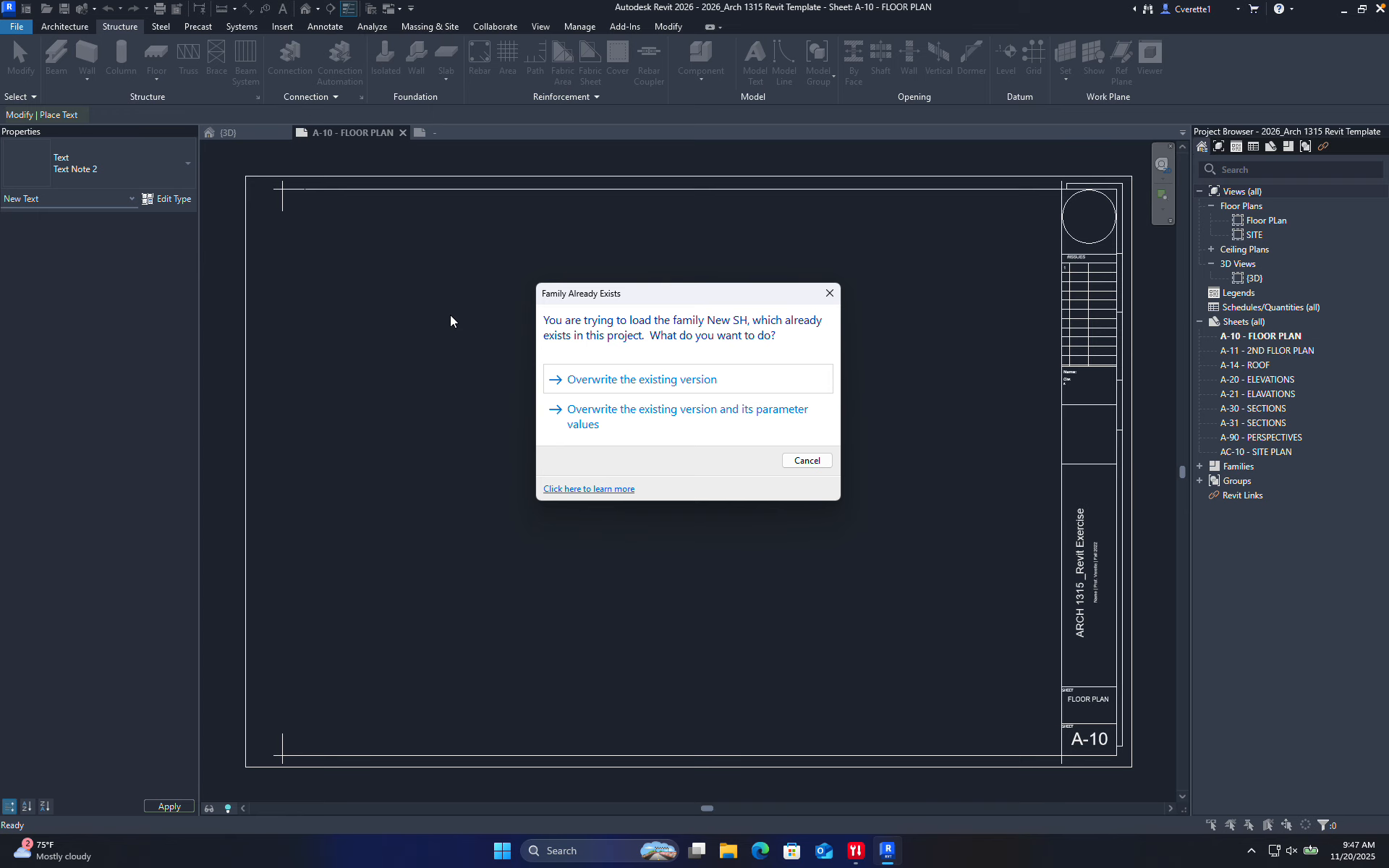
click(622, 384)
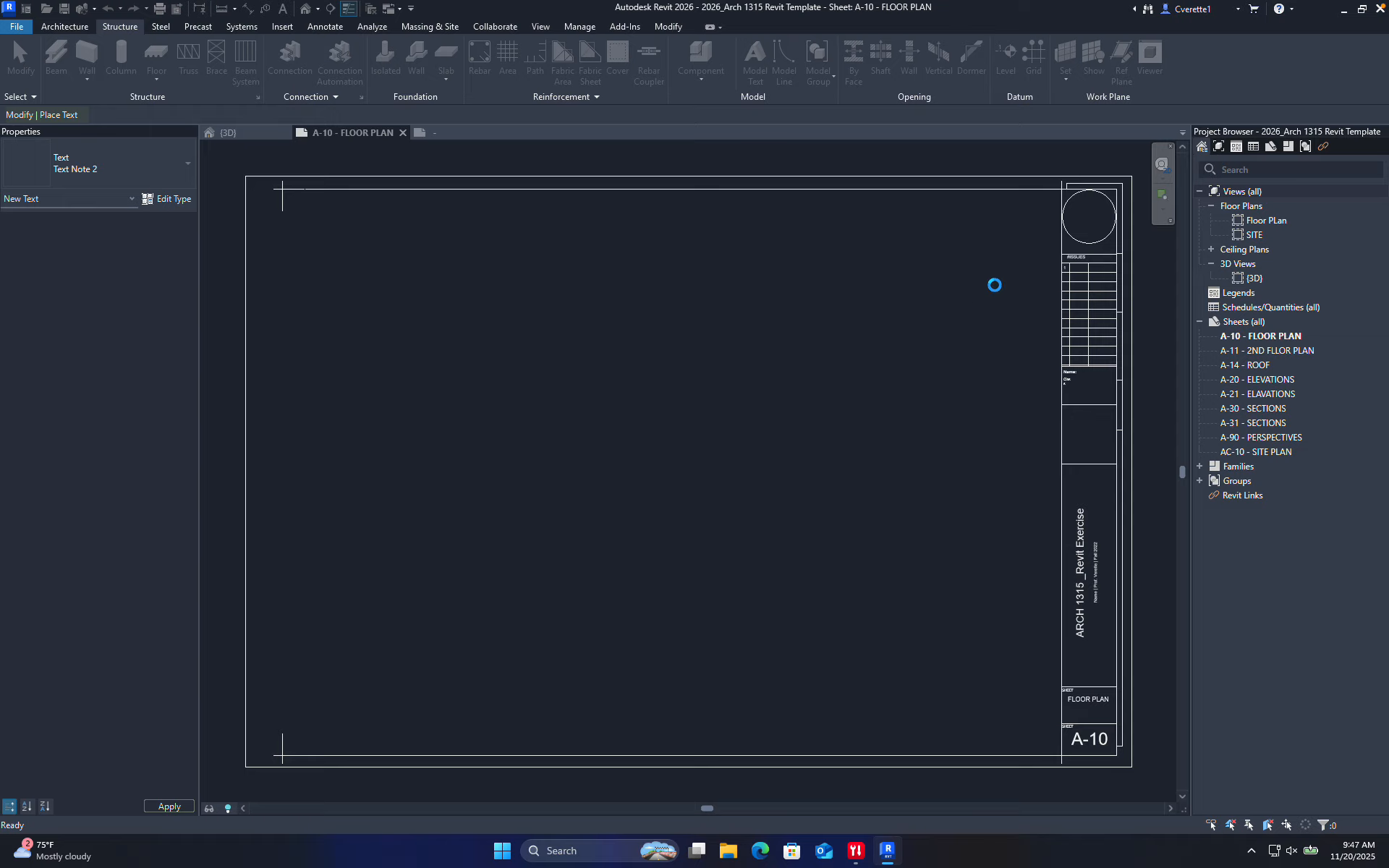
- Check the "CCV" logo in the title block circle on sheet A-10, then open sheet A-11 and check it there
scroll(1102, 211, up, 10)
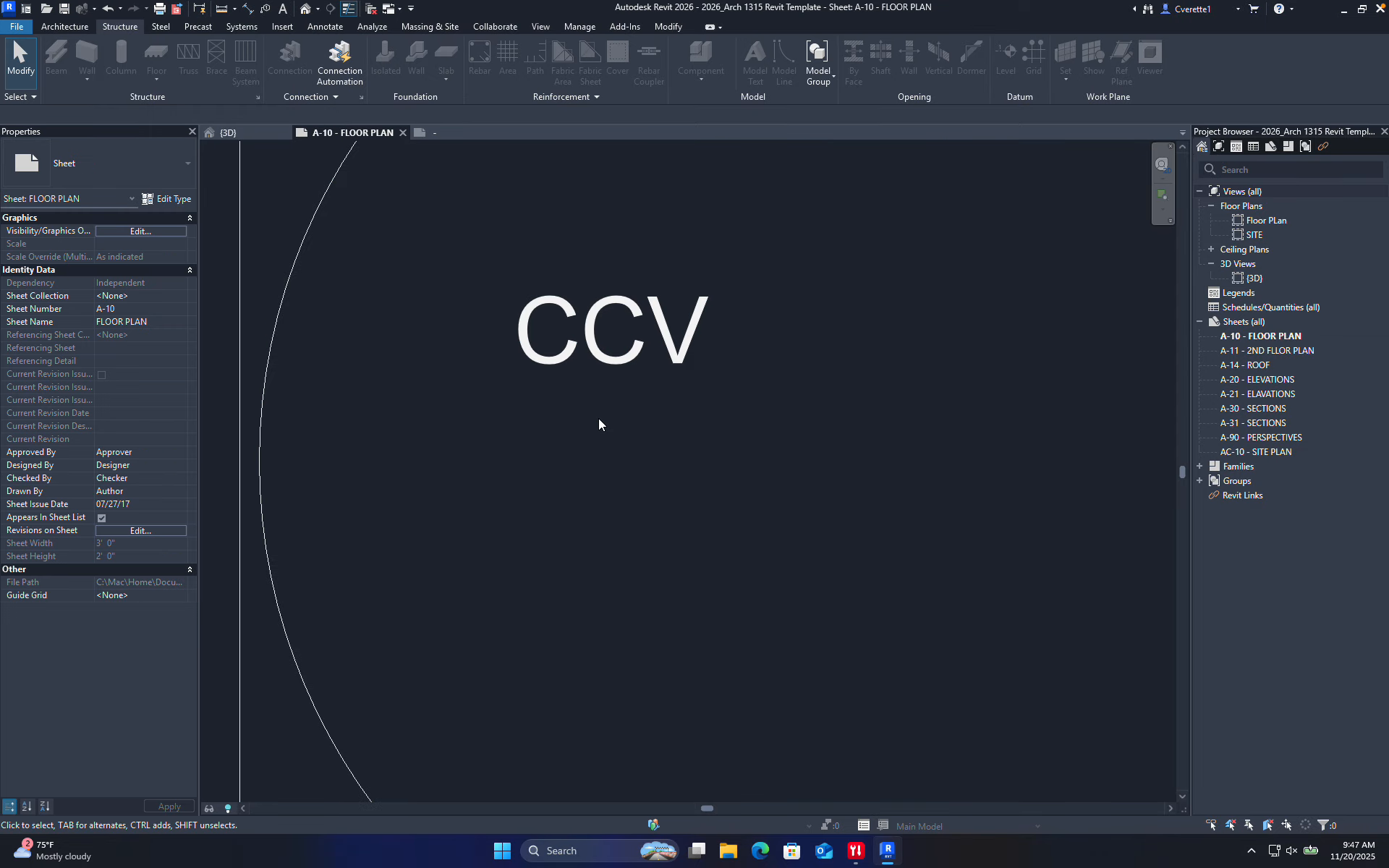
scroll(613, 377, down, 6)
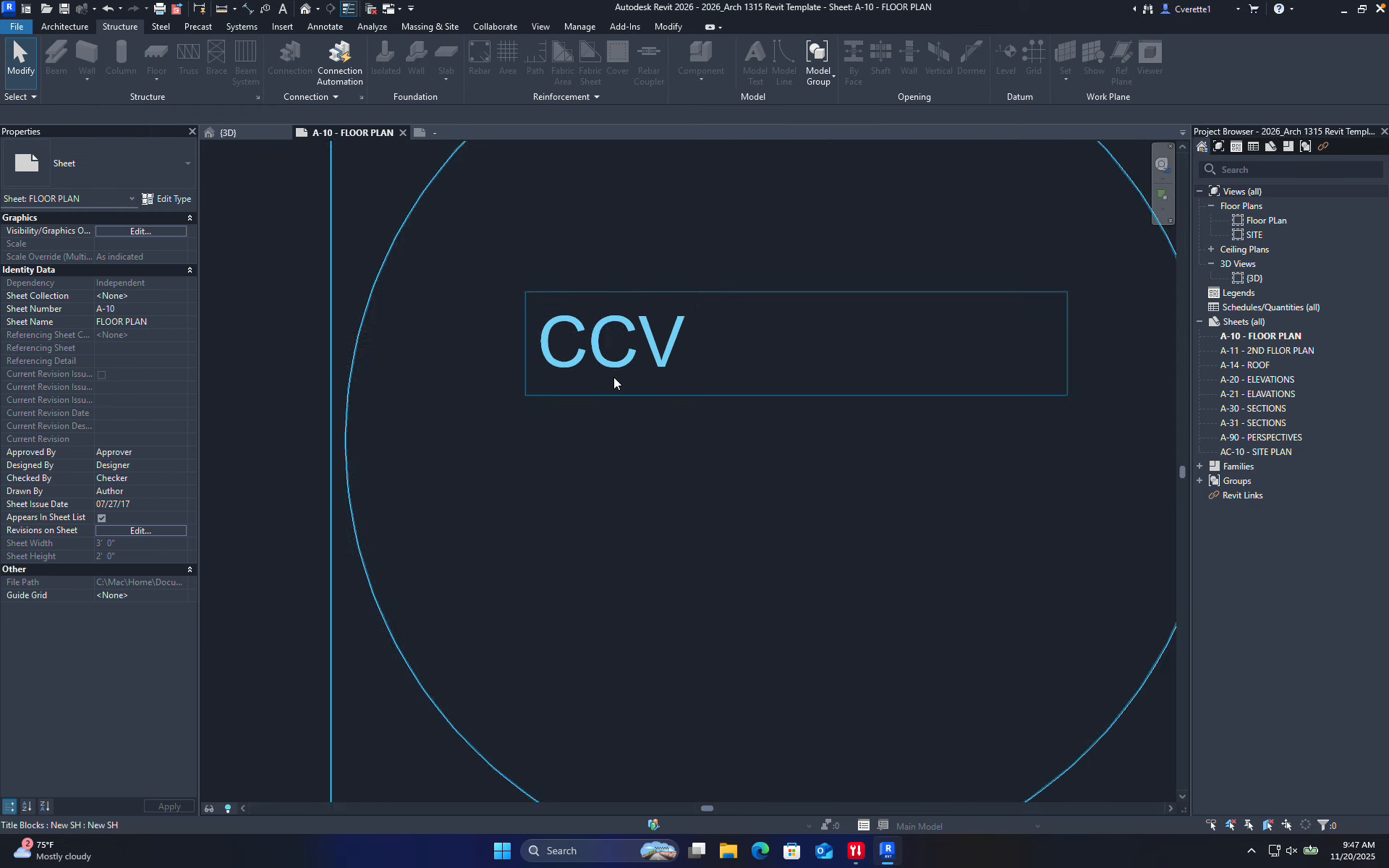
double_click(1268, 353)
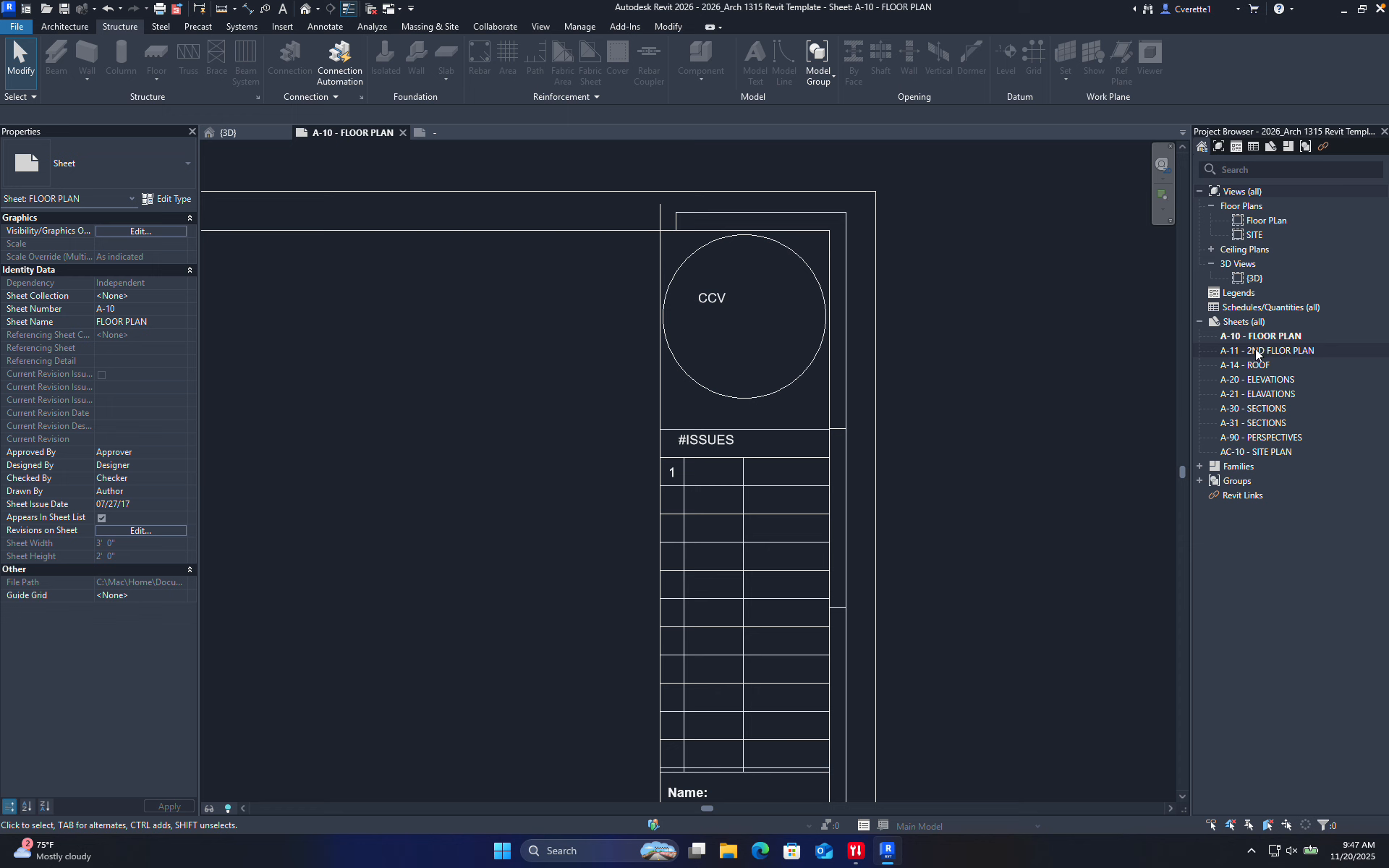
scroll(1099, 194, up, 10)
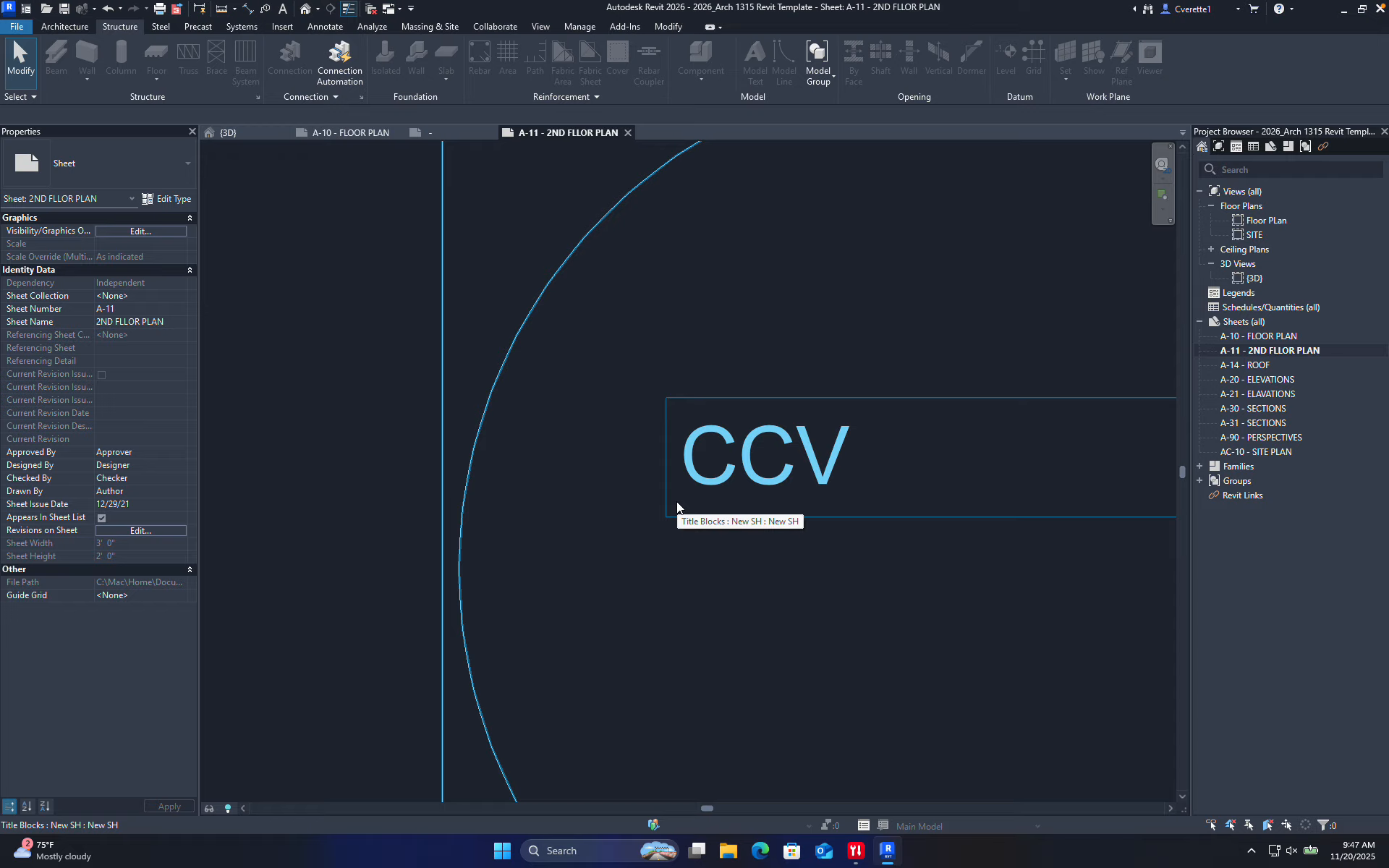
scroll(621, 467, down, 8)
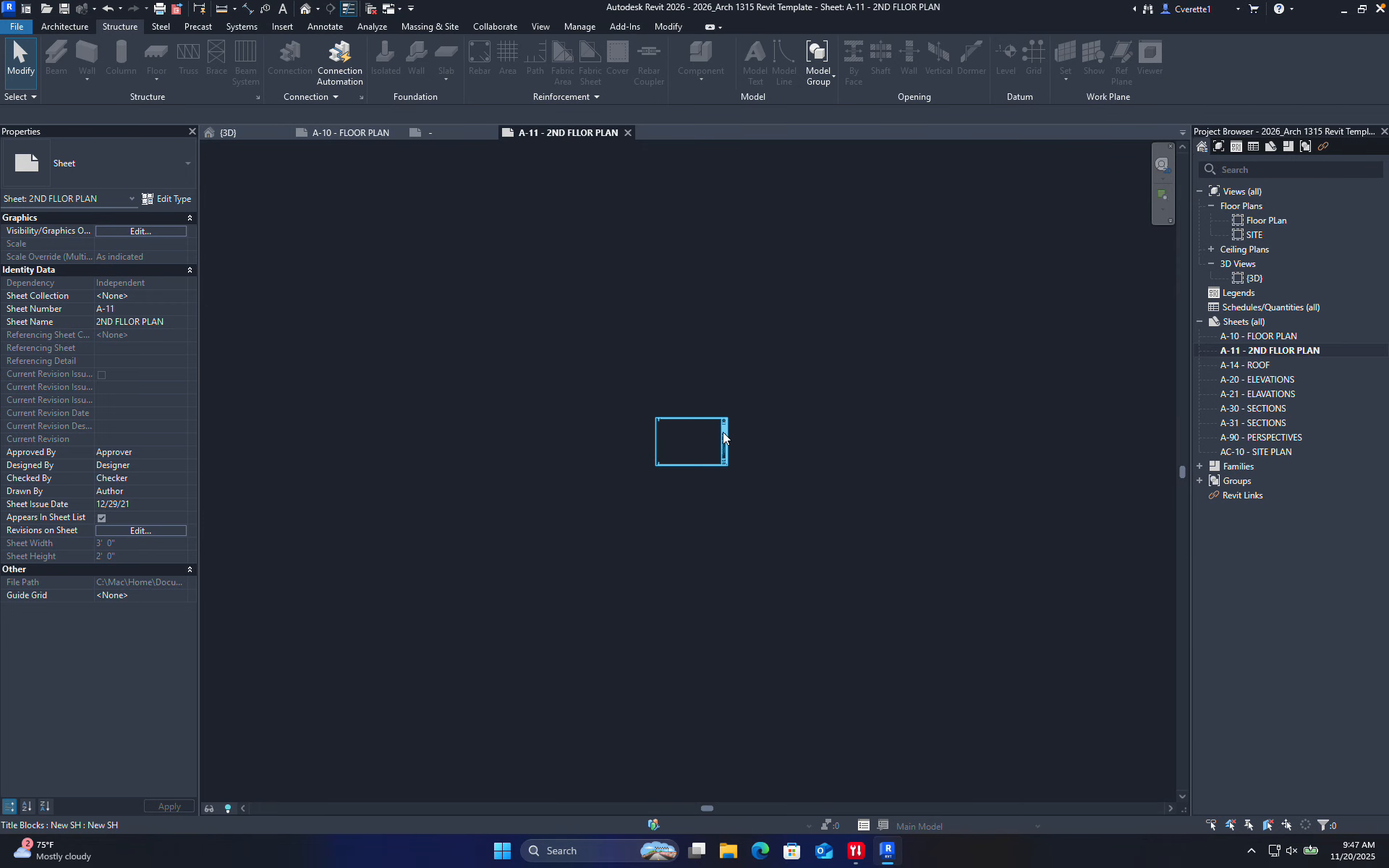
scroll(700, 426, up, 14)
middle_click(695, 380)
middle_click(695, 379)
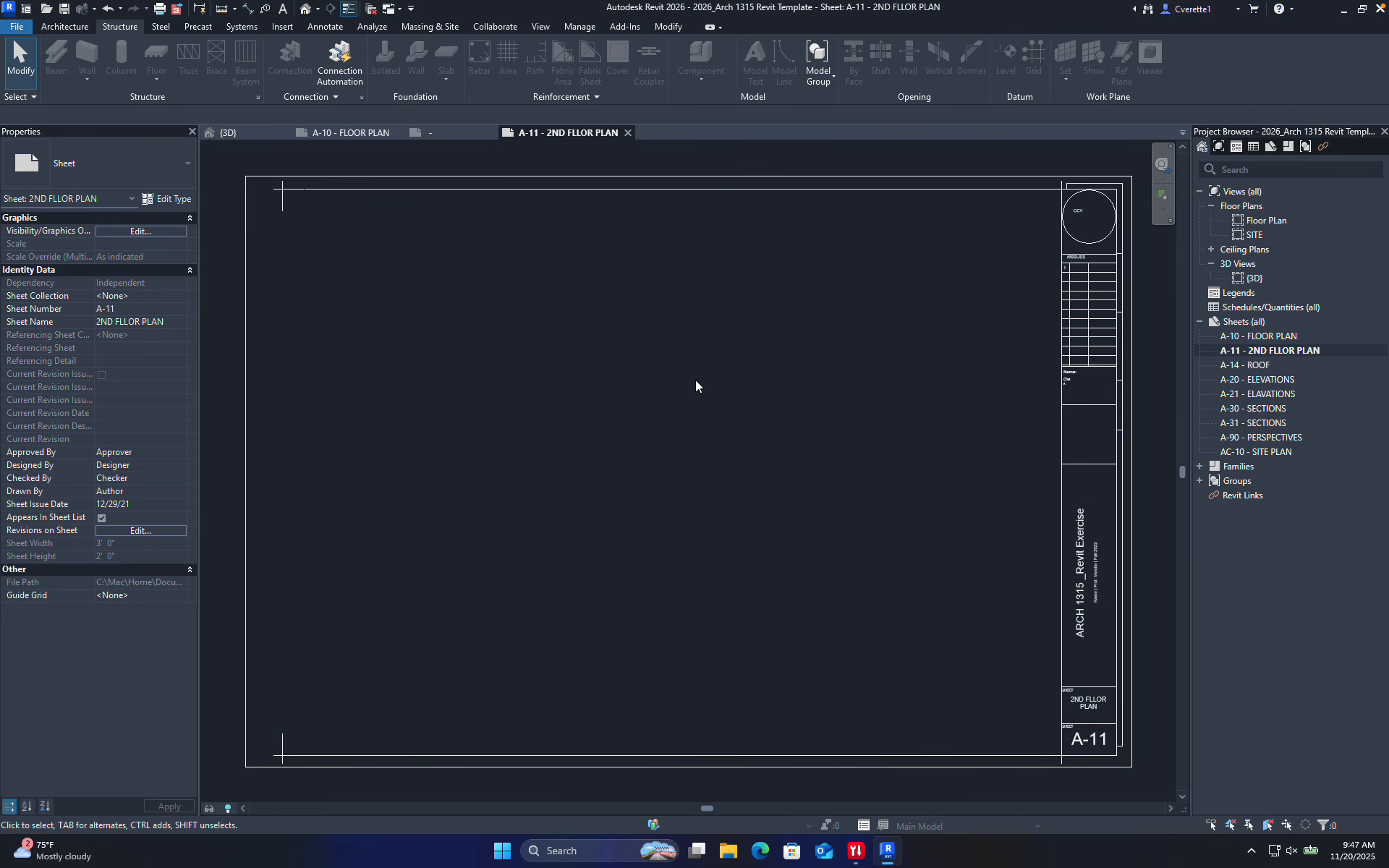
scroll(622, 372, down, 8)
middle_click(622, 375)
middle_click(622, 375)
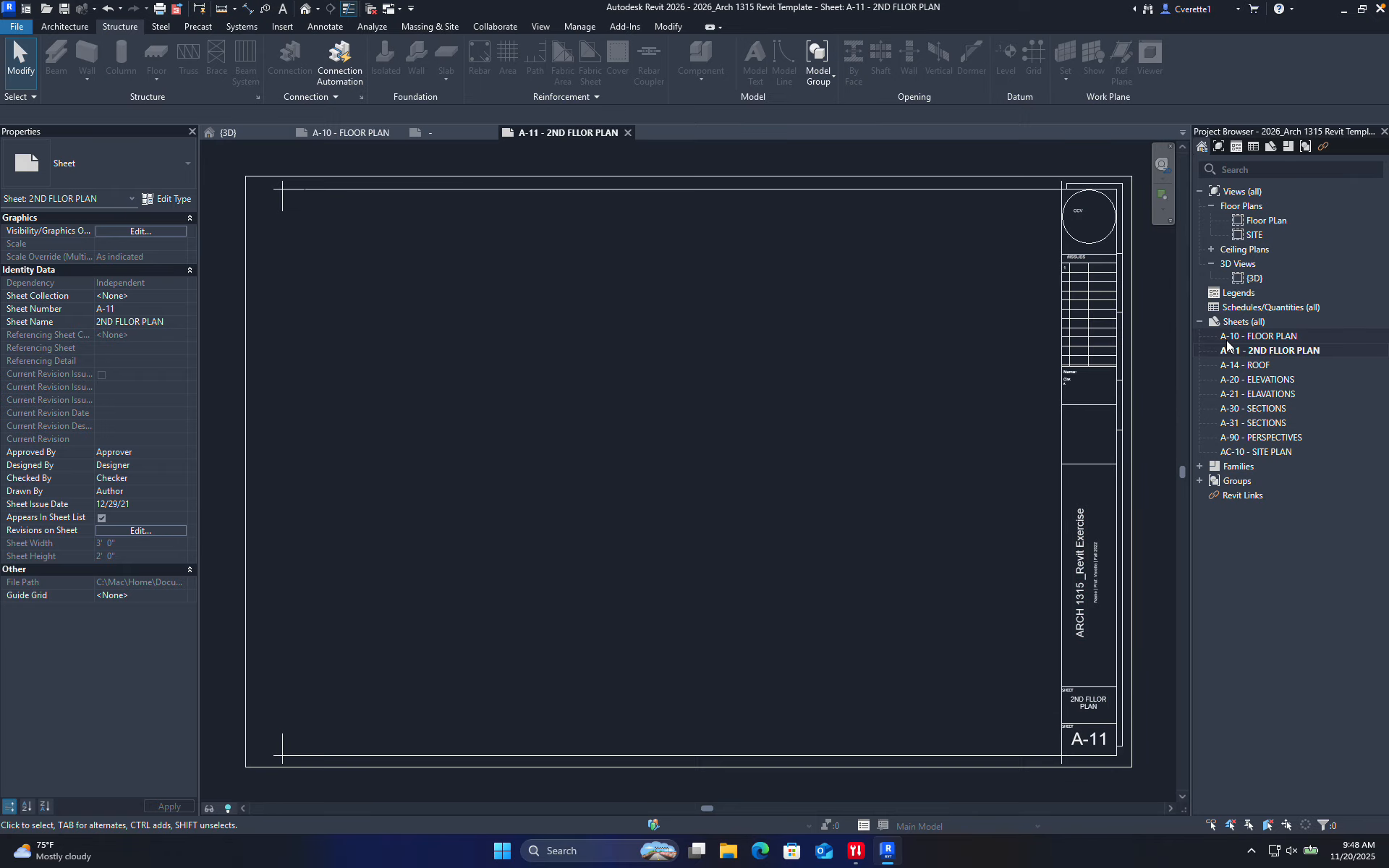
- Open the {3D} view and examine the terrain from the top, front, side and corner orientations
double_click(1258, 279)
middle_drag(844, 413, 812, 405)
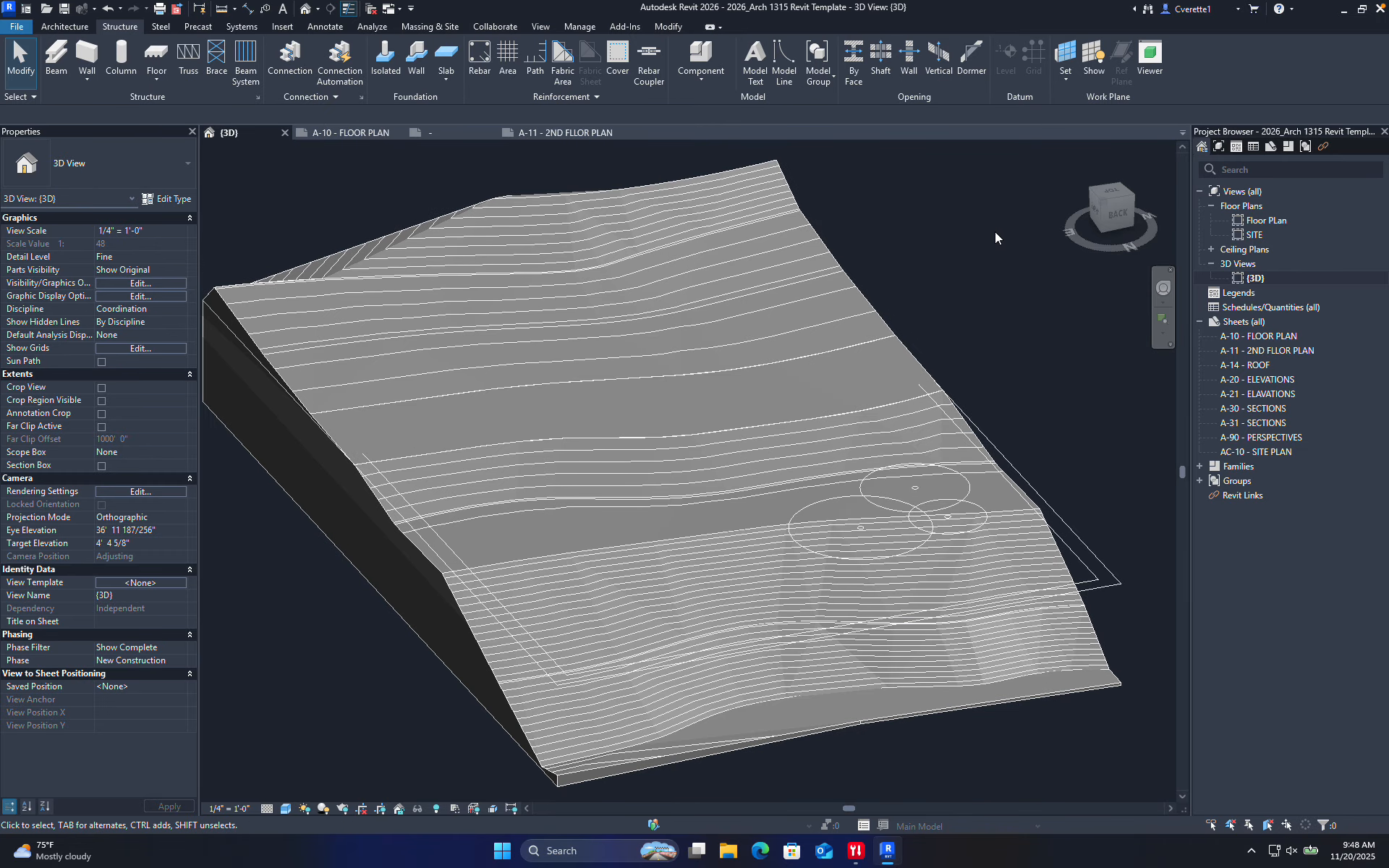
mouse_move(1105, 206)
mouse_down()
mouse_move(1150, 192)
mouse_move(1126, 172)
mouse_move(1010, 217)
mouse_move(893, 198)
mouse_move(858, 161)
mouse_move(905, 120)
mouse_move(911, 179)
mouse_move(1048, 208)
mouse_up()
click(1107, 221)
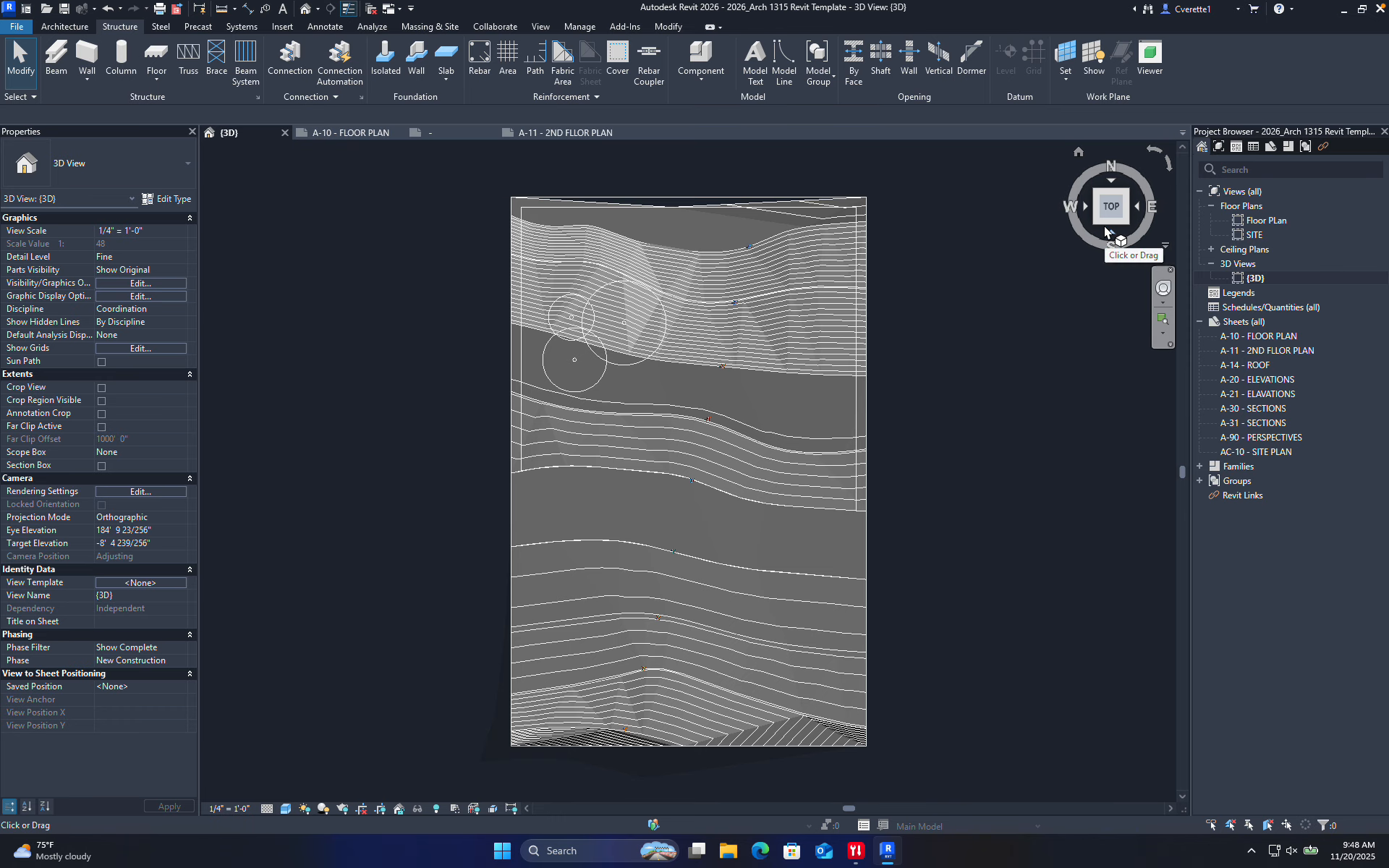
click(1104, 227)
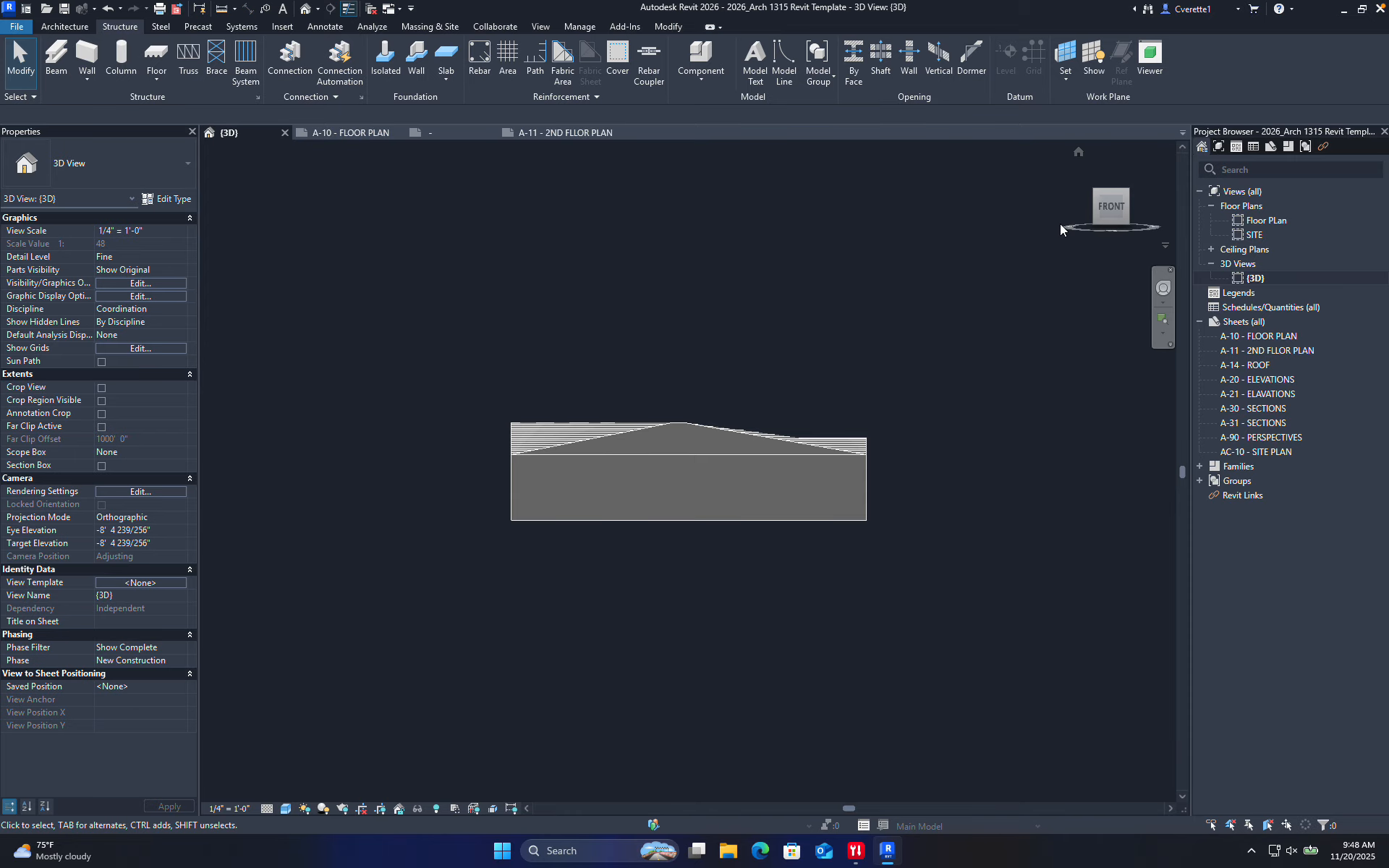
click(1083, 210)
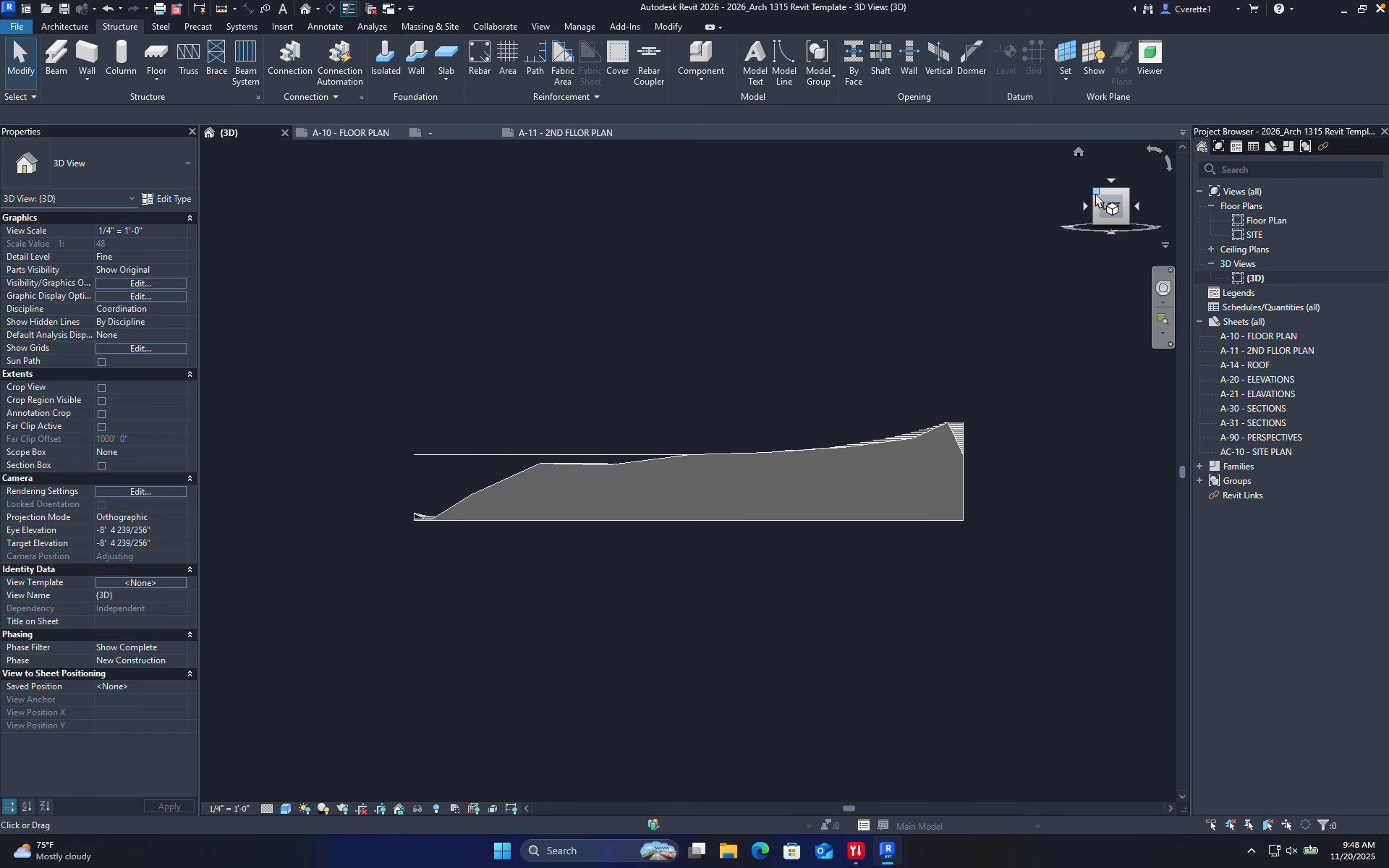
click(1095, 194)
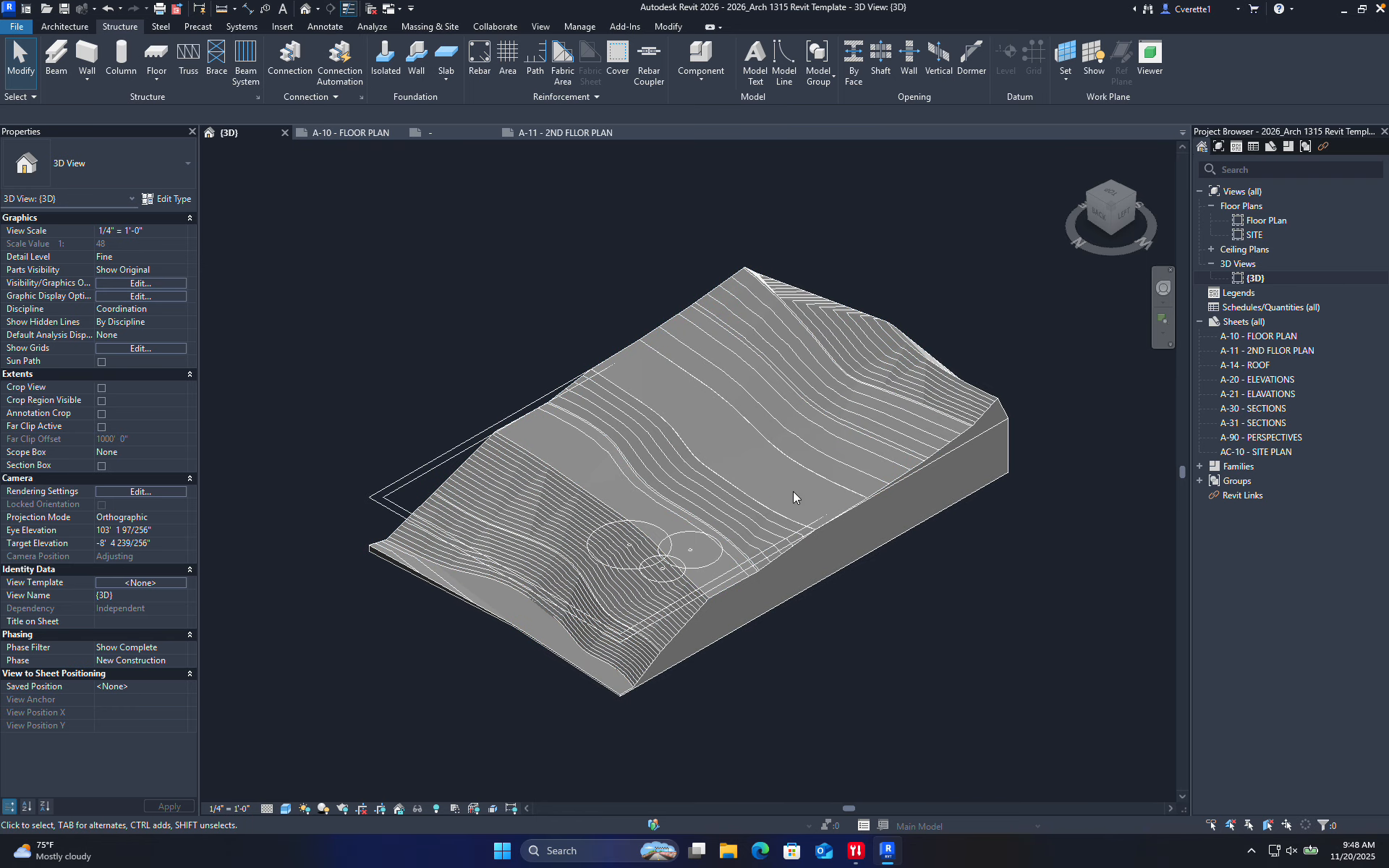
shift+middle_drag(794, 493, 743, 483)
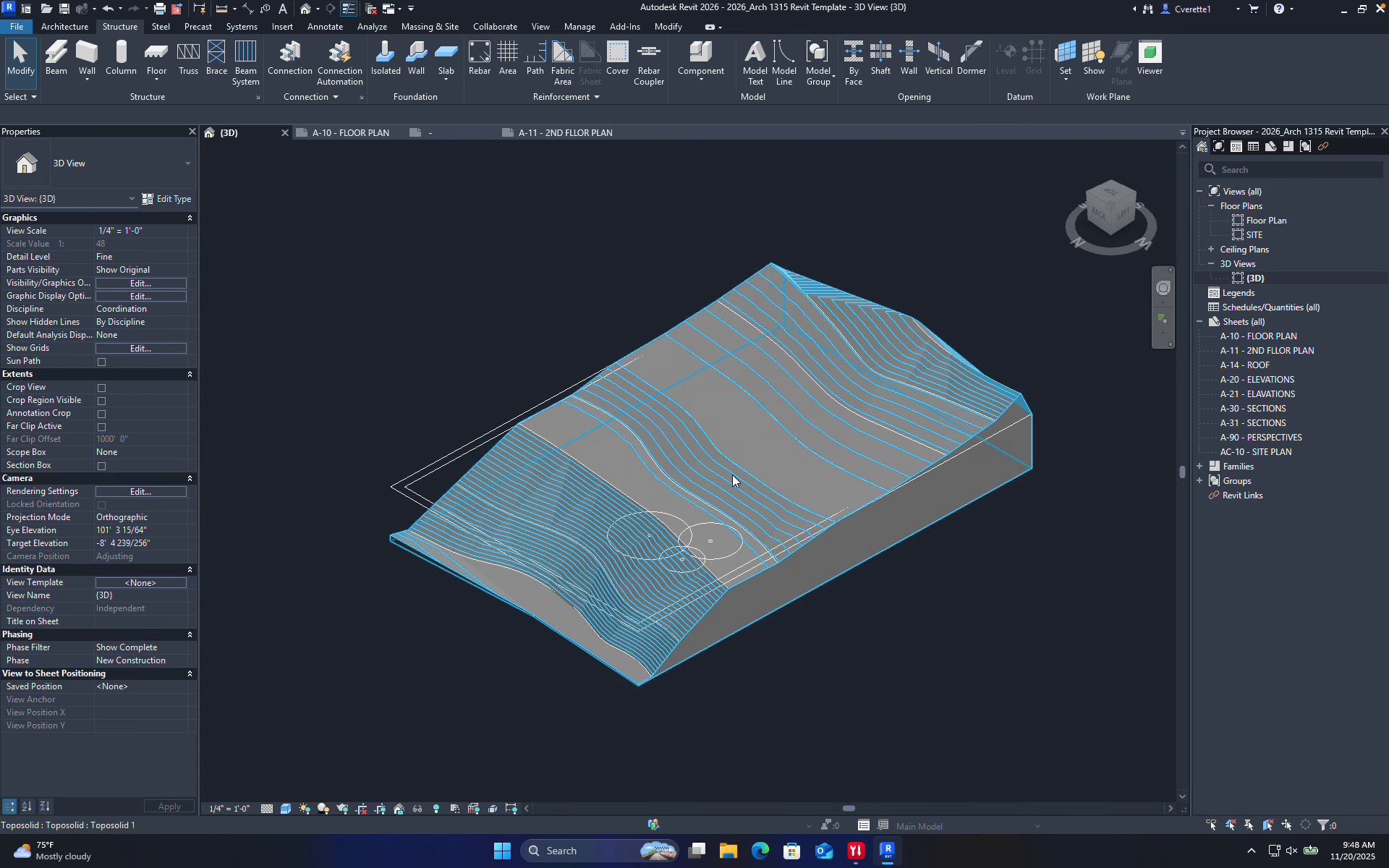
middle_drag(732, 473, 848, 442)
scroll(737, 445, up, 4)
scroll(738, 444, down, 5)
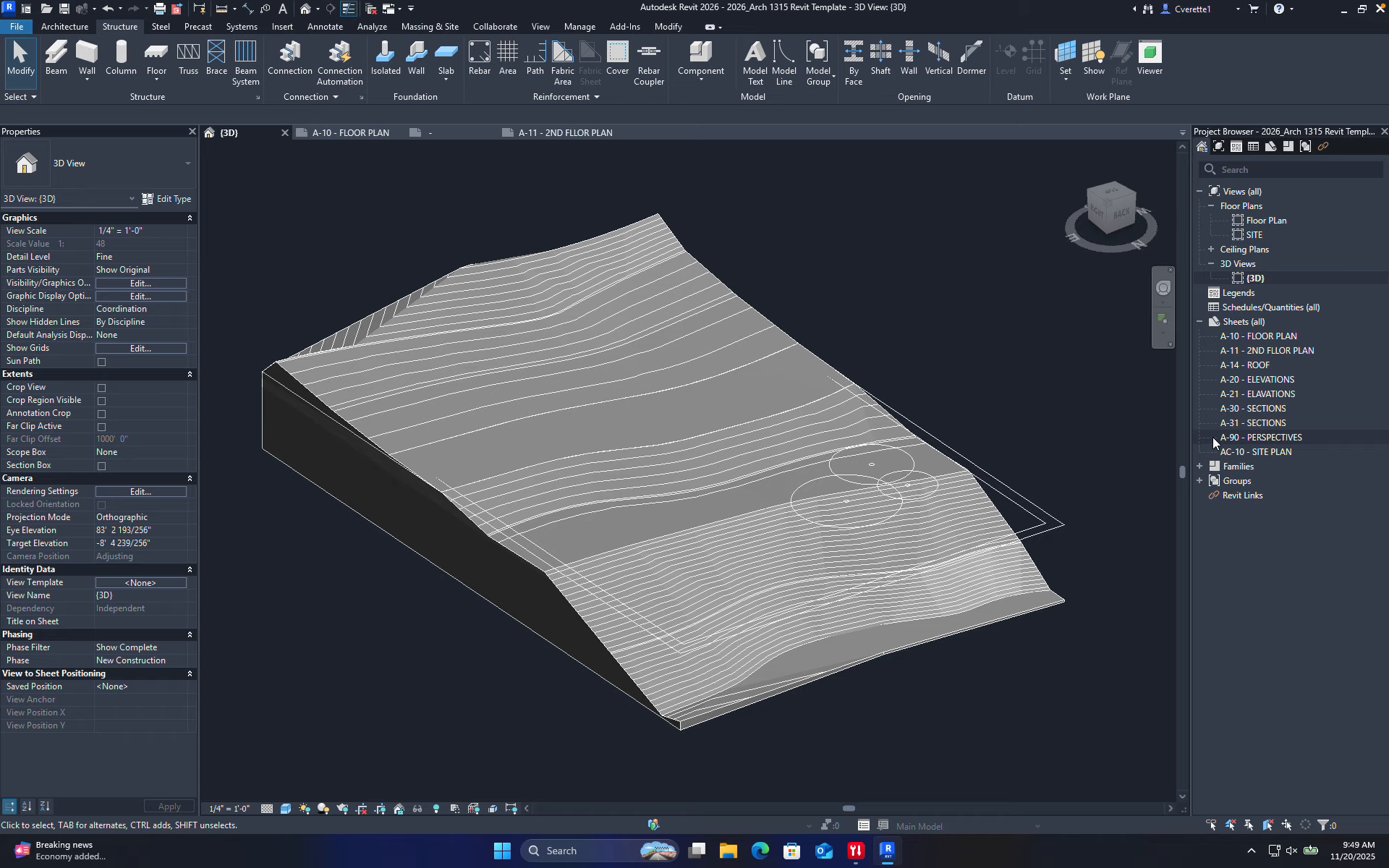
- Expand the project's Families list and look through its categories
click(1200, 467)
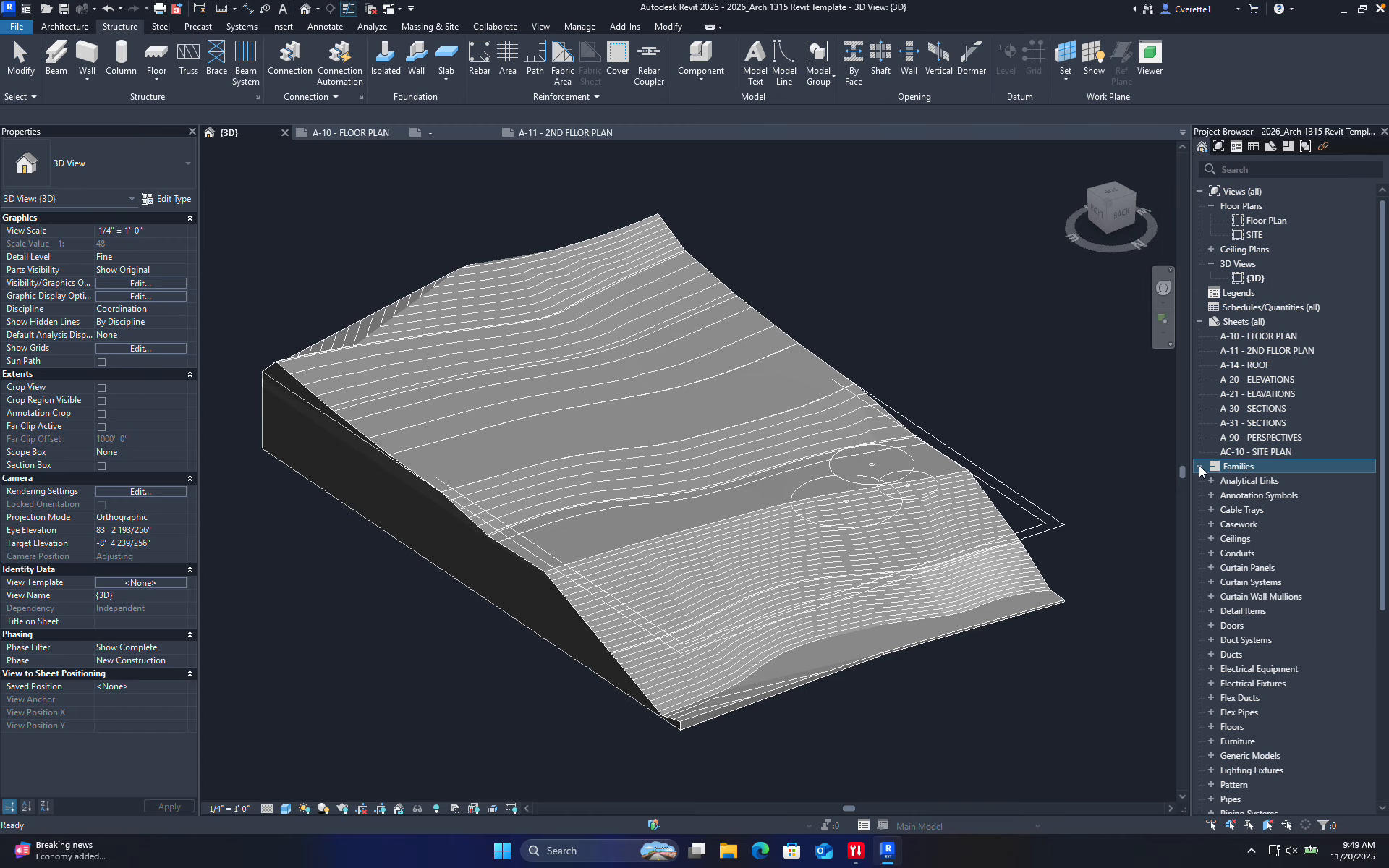
scroll(1251, 494, down, 4)
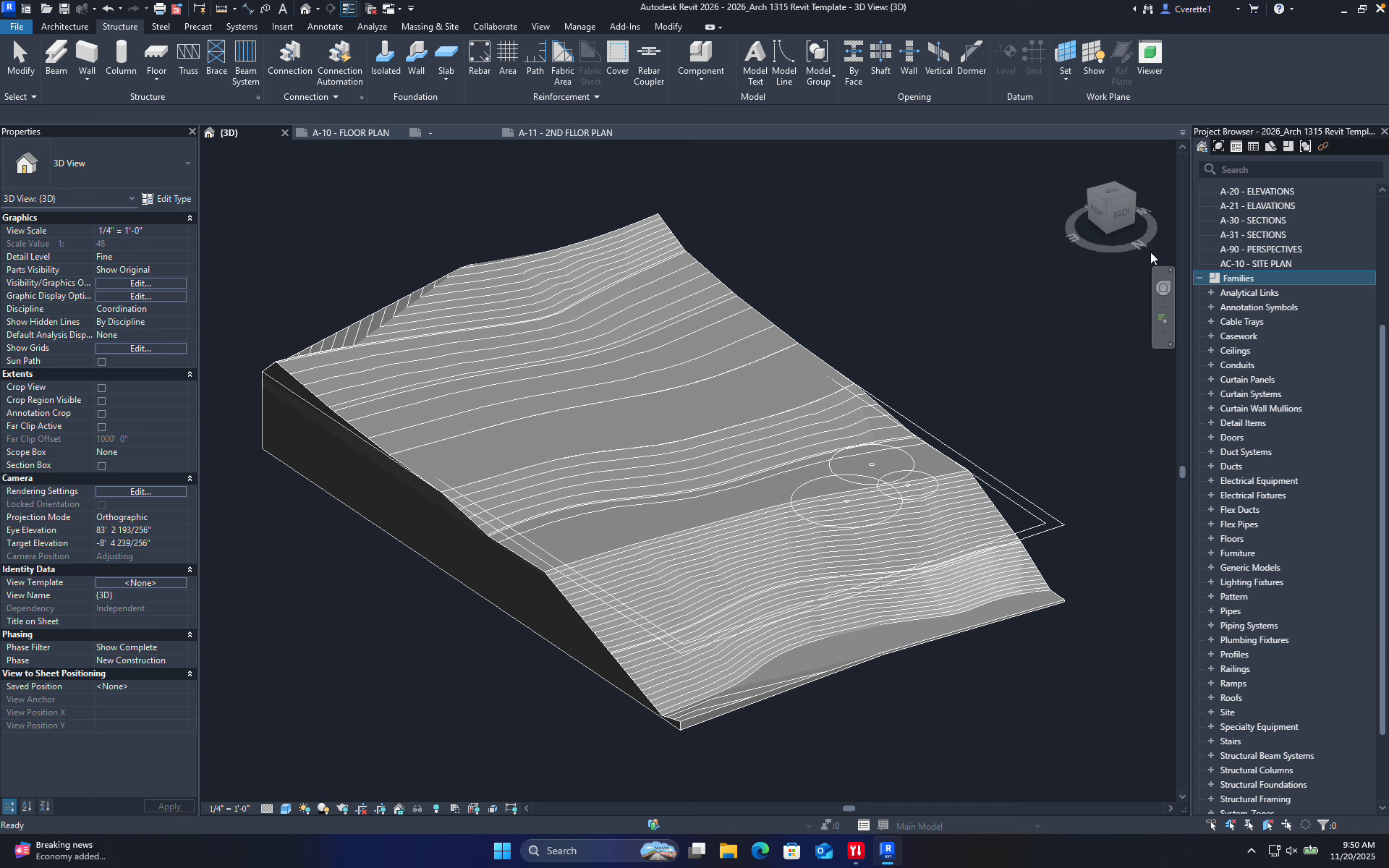
- Inspect the properties of the toposolid and the imported My topo Lines.dwg, selecting them separately and together
scroll(723, 489, up, 2)
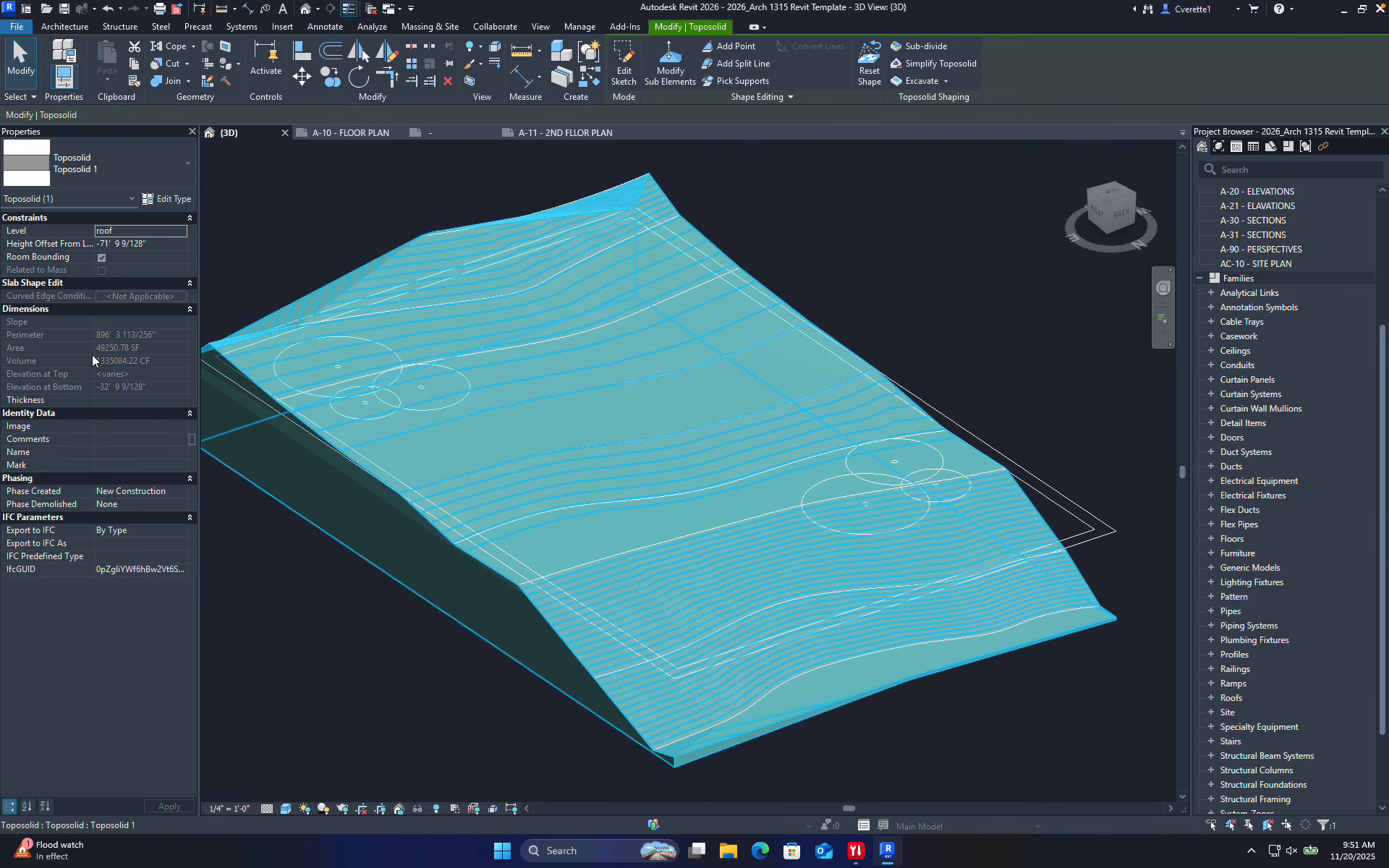
click(870, 263)
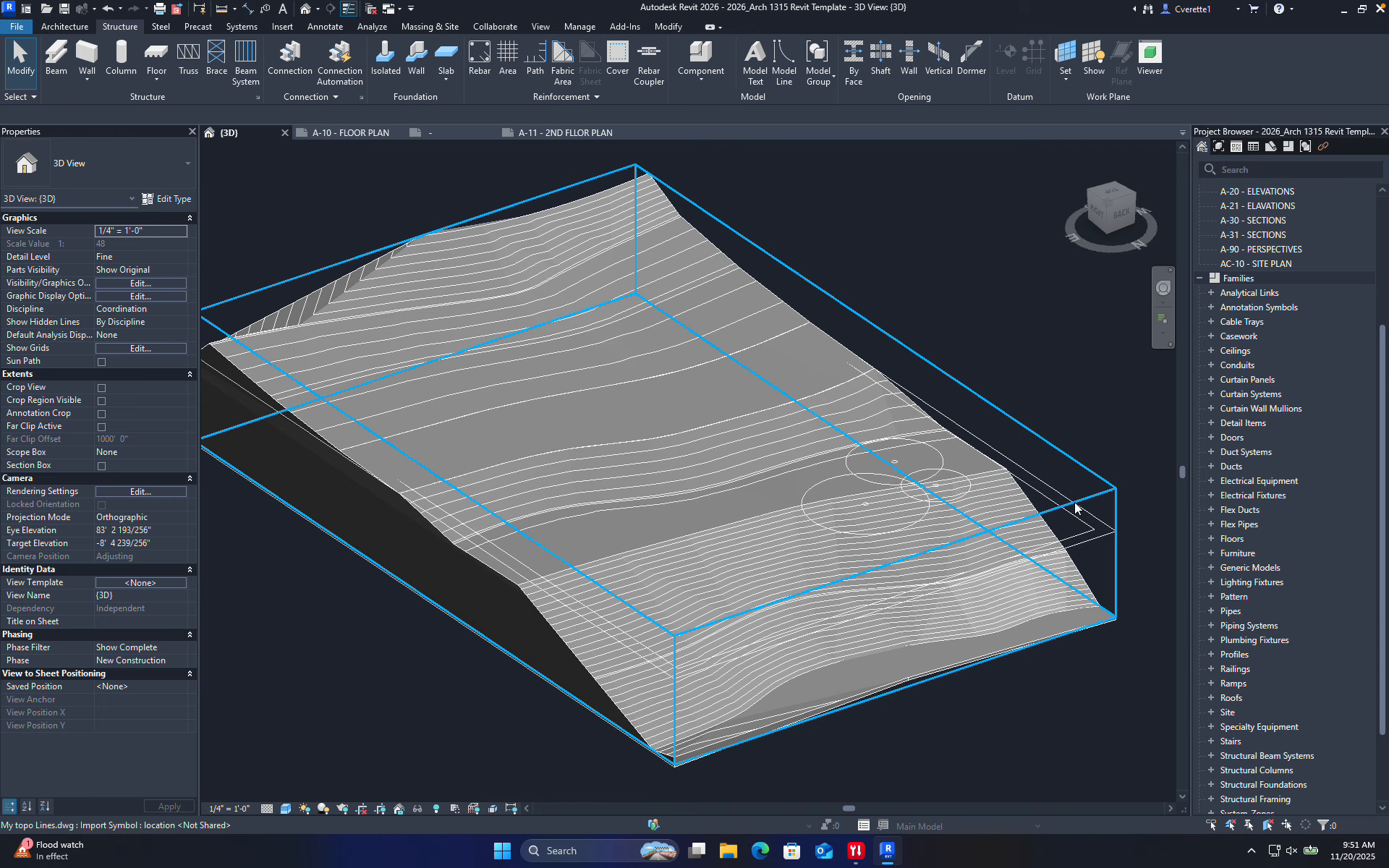
click(1075, 508)
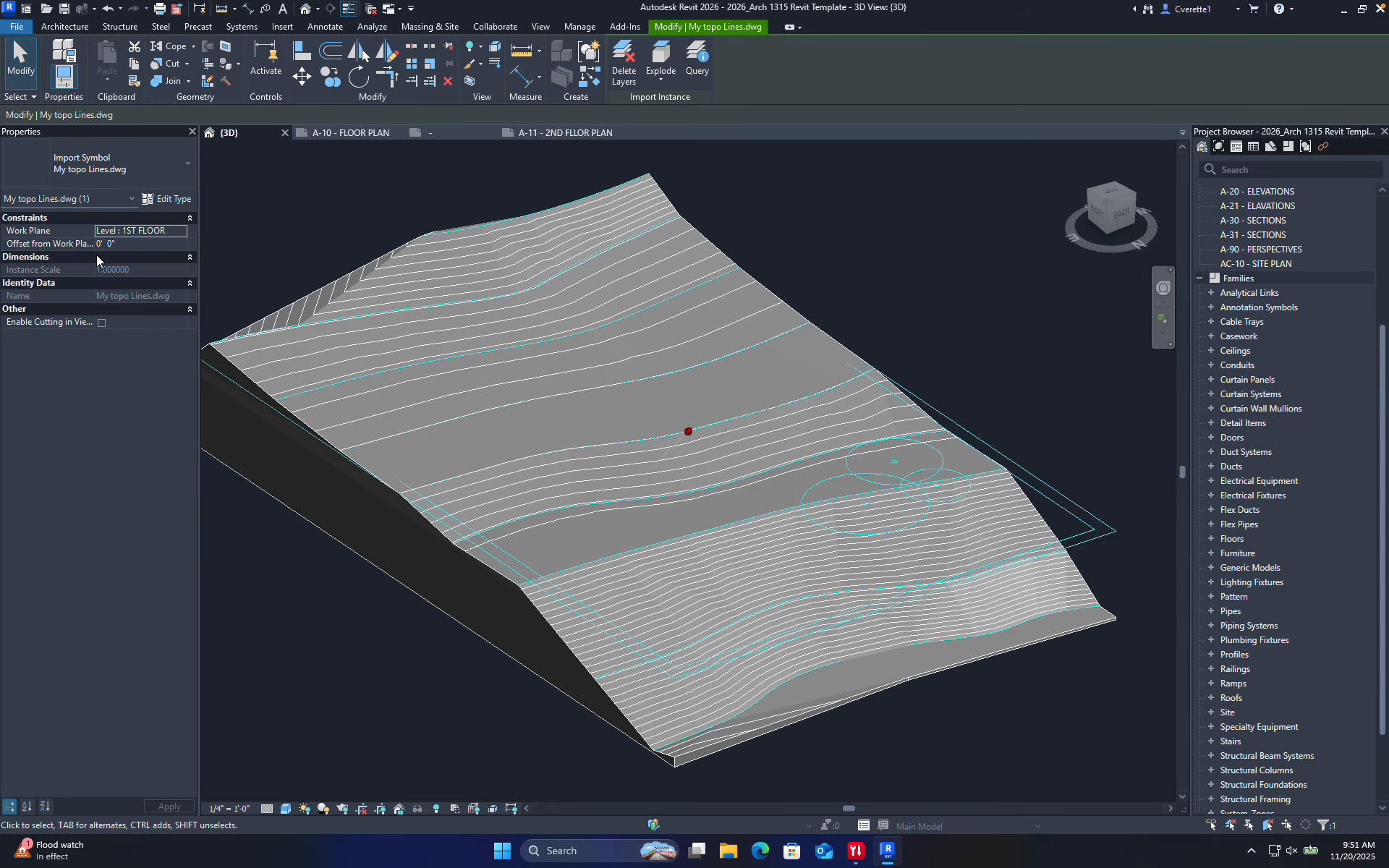
click(504, 434)
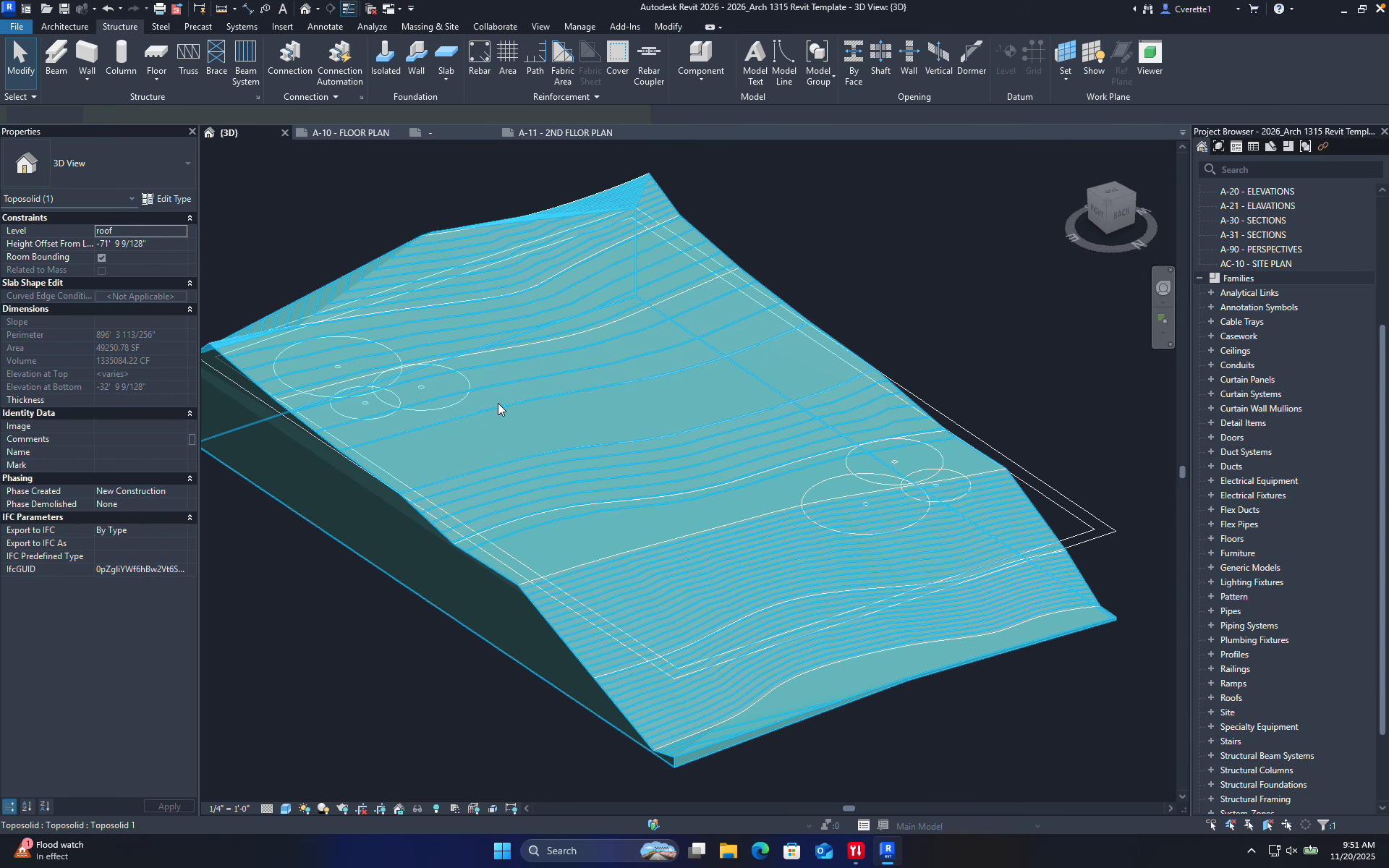
click(1048, 731)
drag(1096, 645, 976, 404)
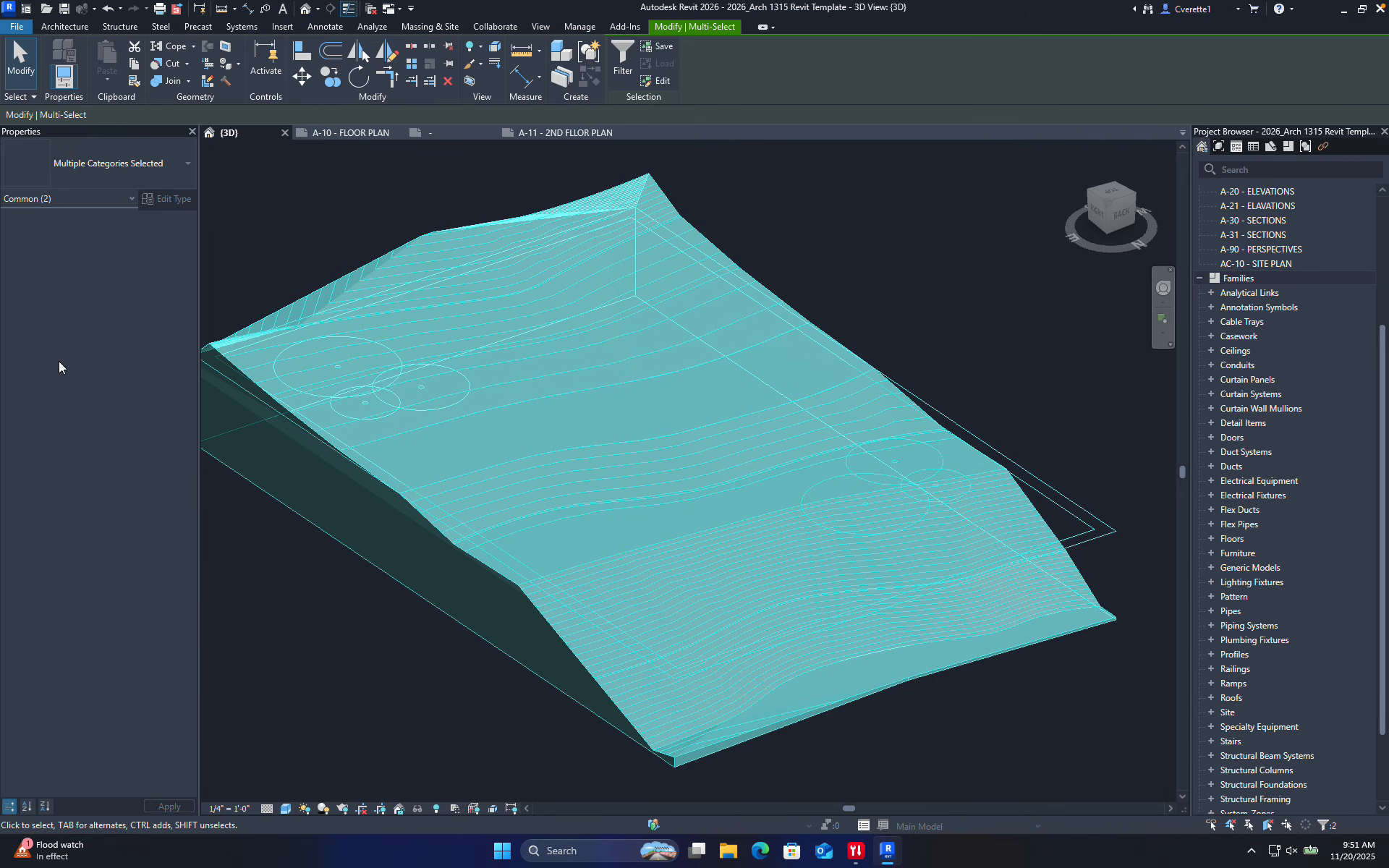
click(843, 239)
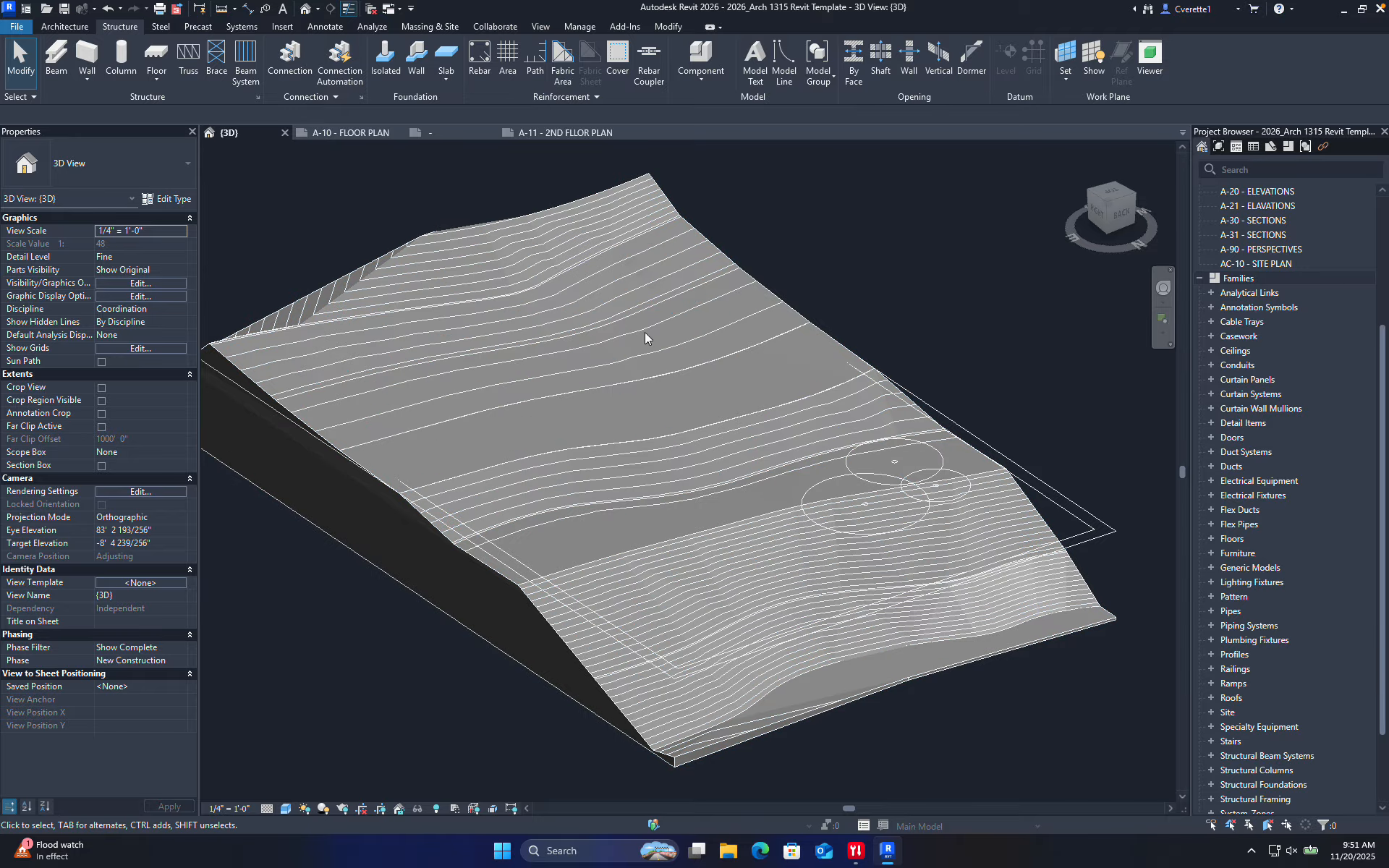
- Delete the toposolid terrain and bring up the commands for linking and importing CAD files
click(549, 394)
key(Delete)
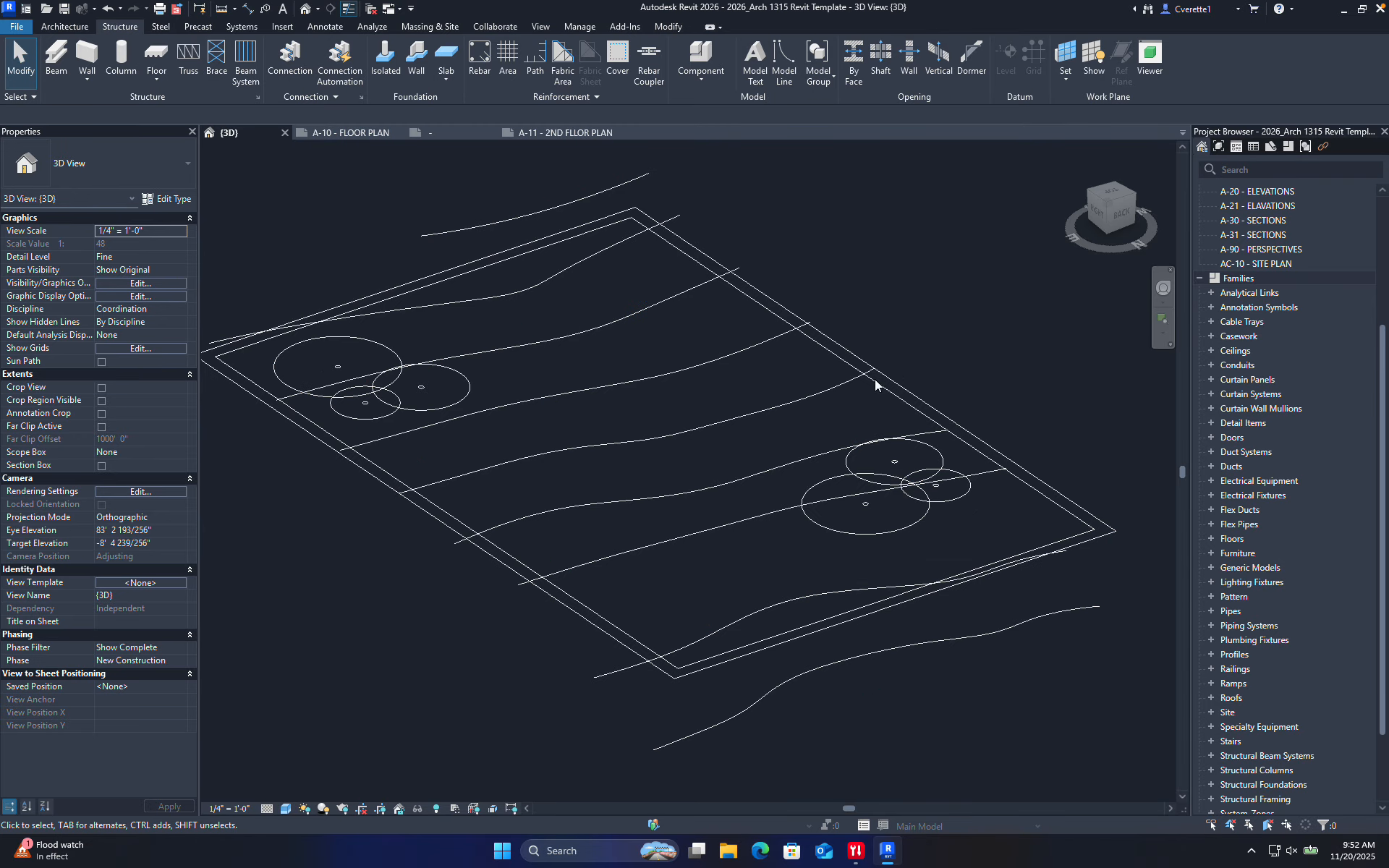
shift+middle_drag(874, 379, 868, 333)
click(288, 27)
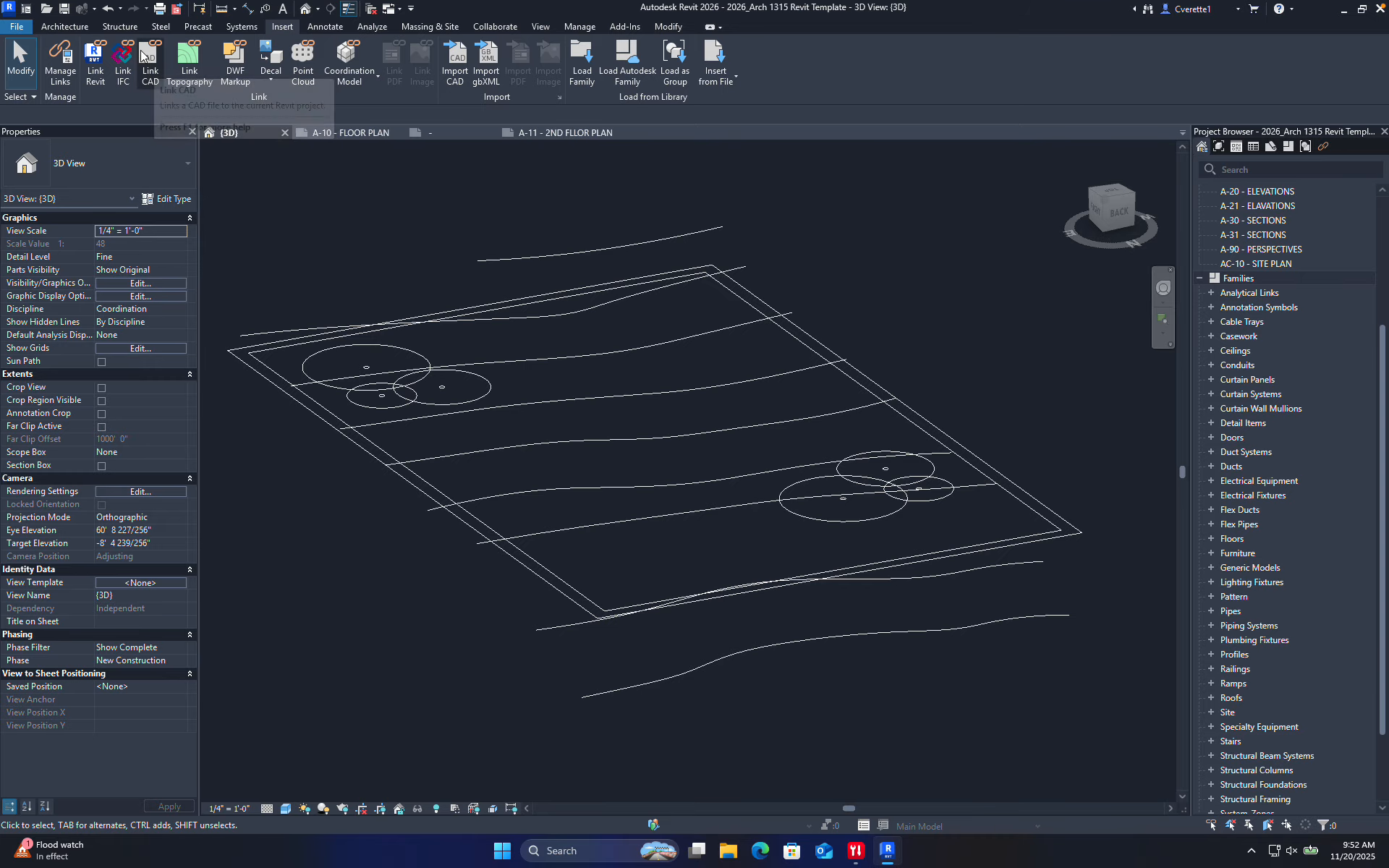
shift+middle_drag(656, 309, 423, 286)
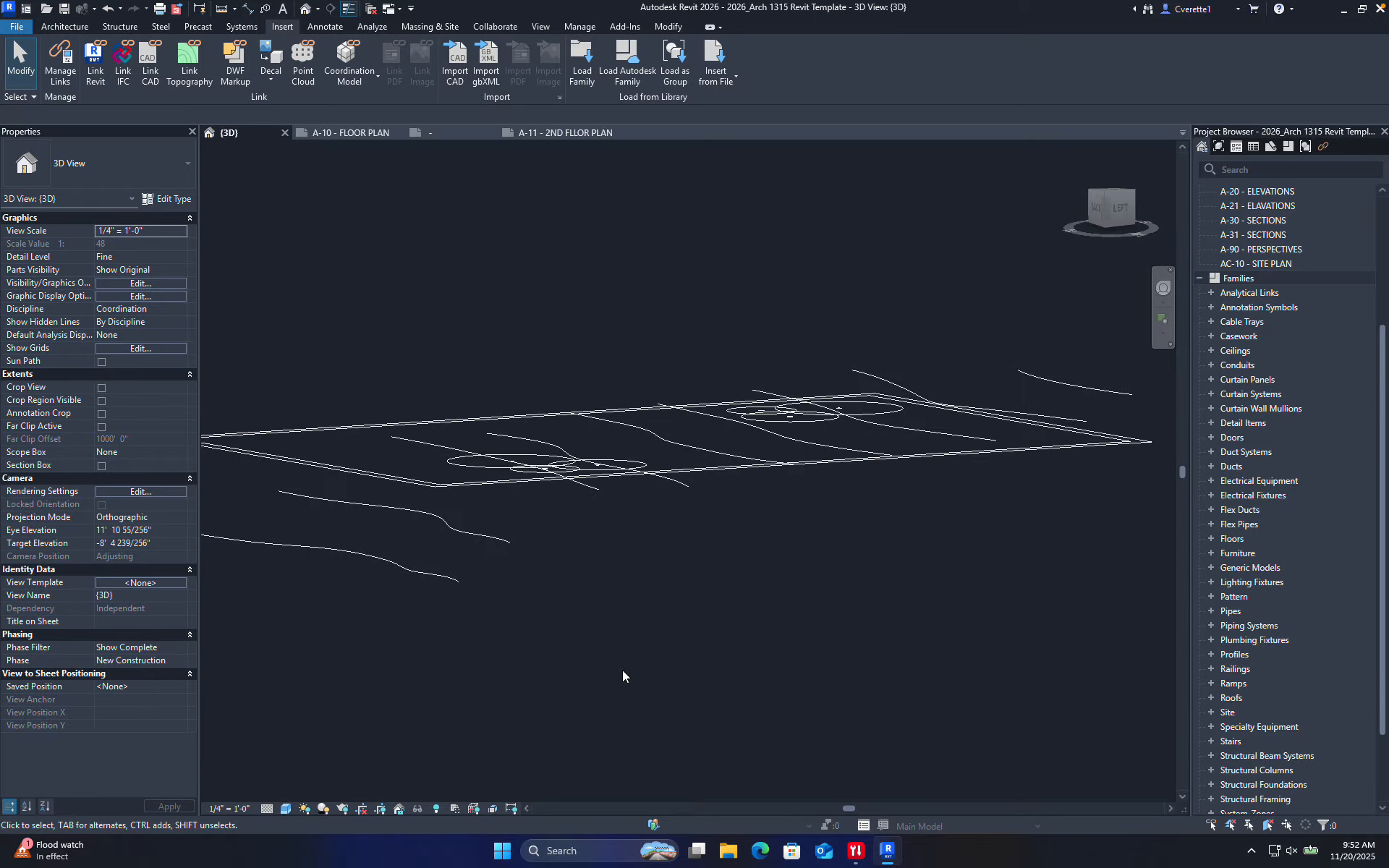
- Try the ribbon's minimized display states and restore the full ribbon
click(709, 28)
click(721, 28)
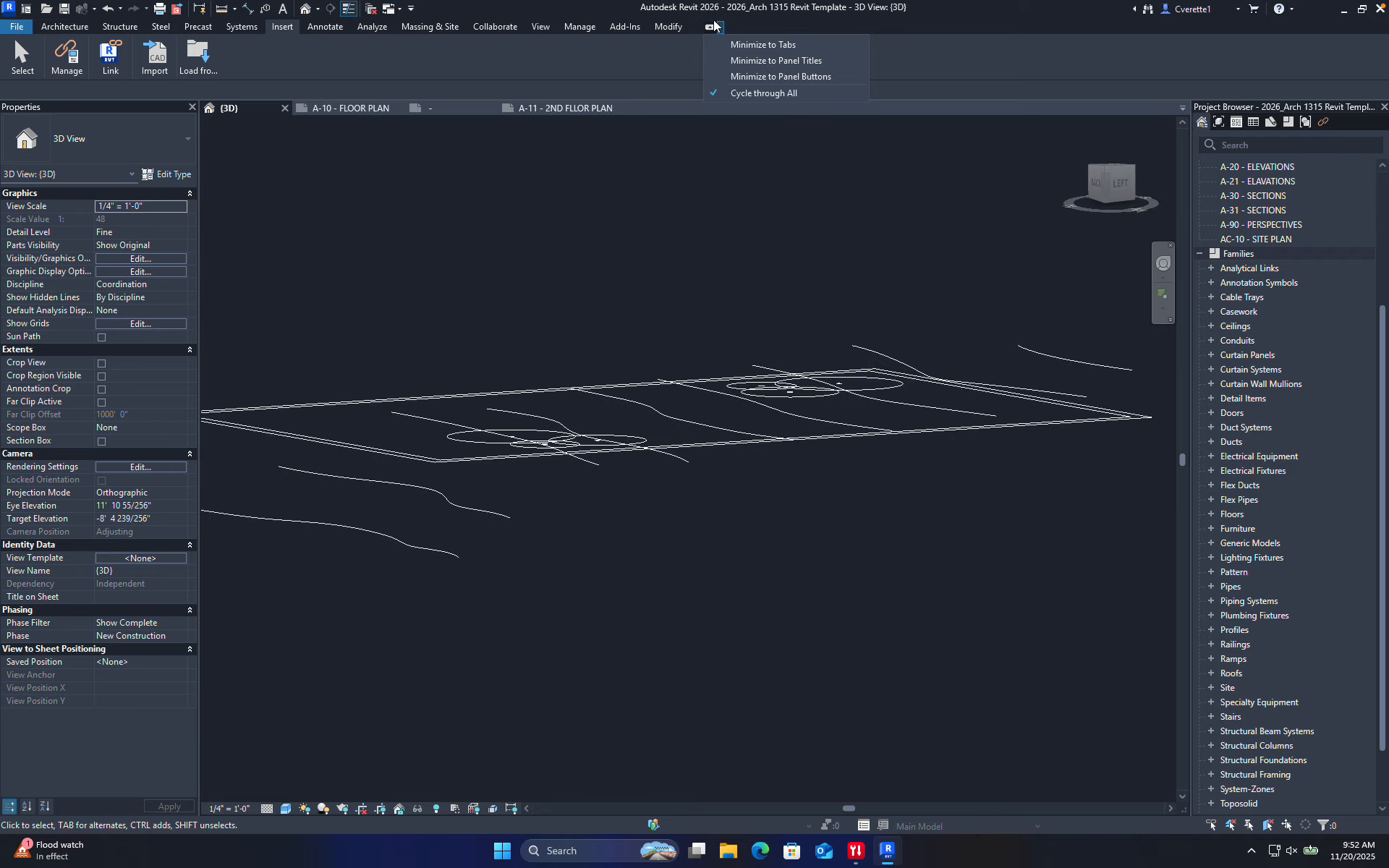
click(711, 28)
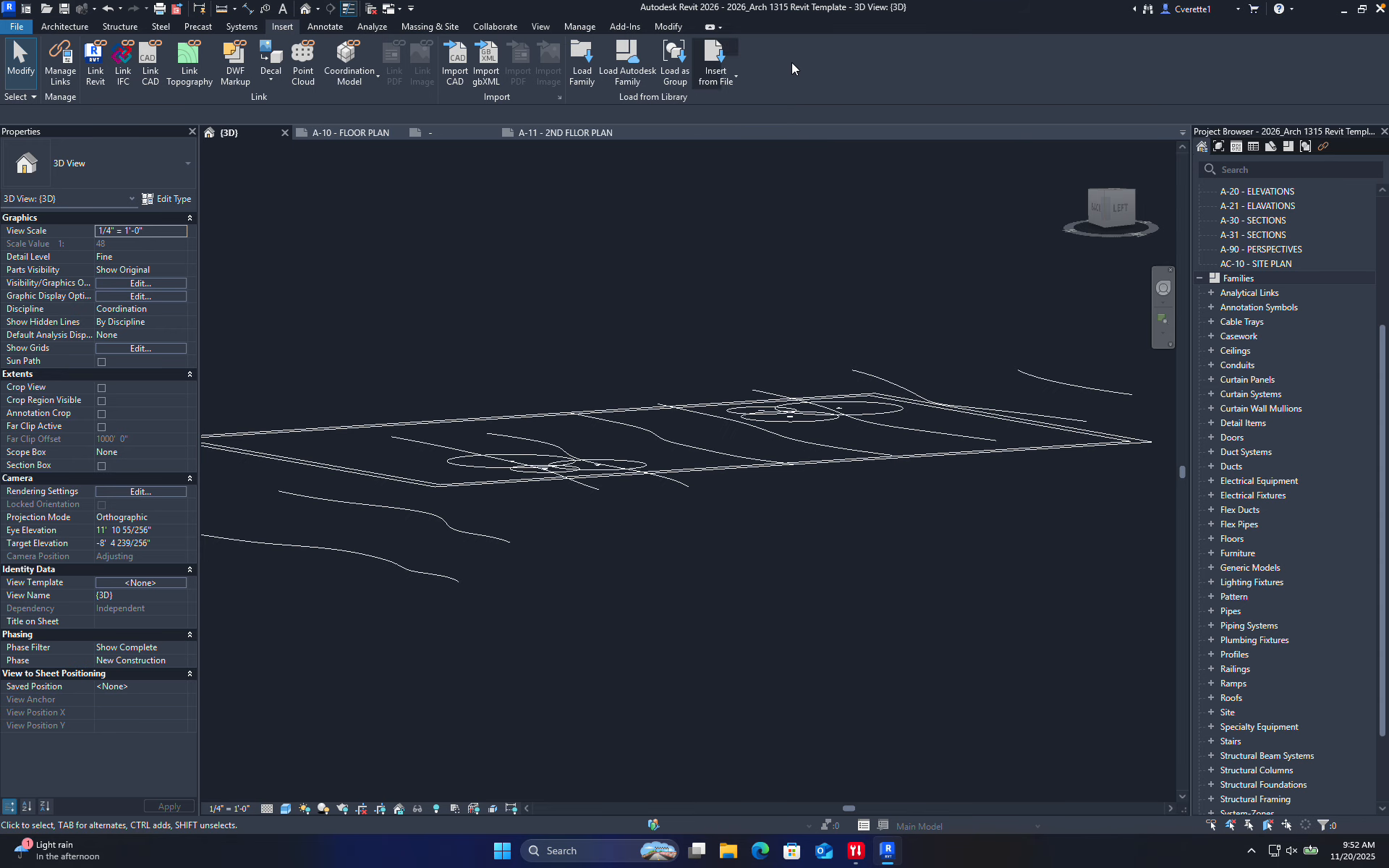
- Select the imported My topo Lines.dwg contours and examine them from several angles
shift+middle_drag(525, 351, 510, 436)
click(509, 437)
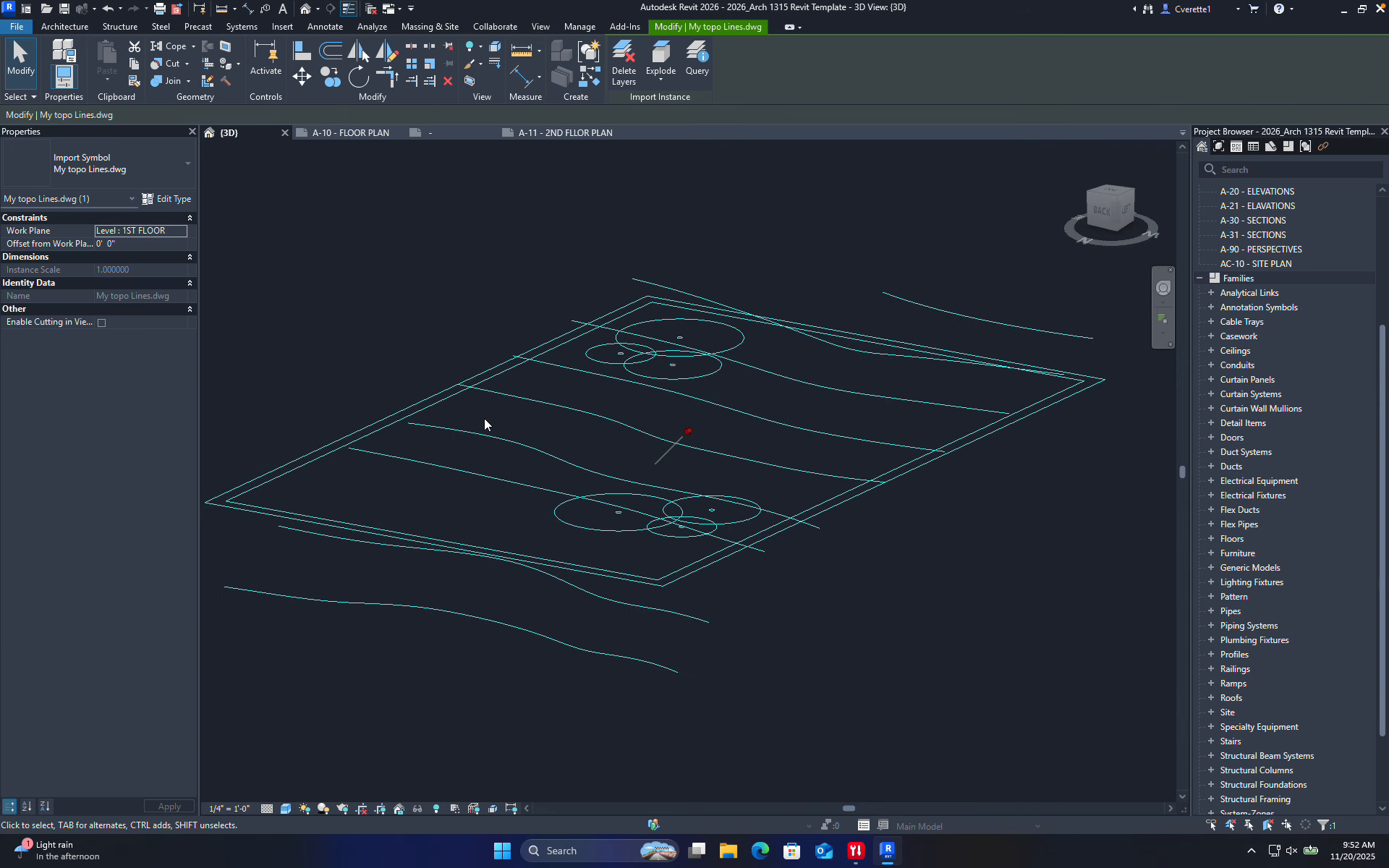
shift+middle_drag(630, 469, 480, 489)
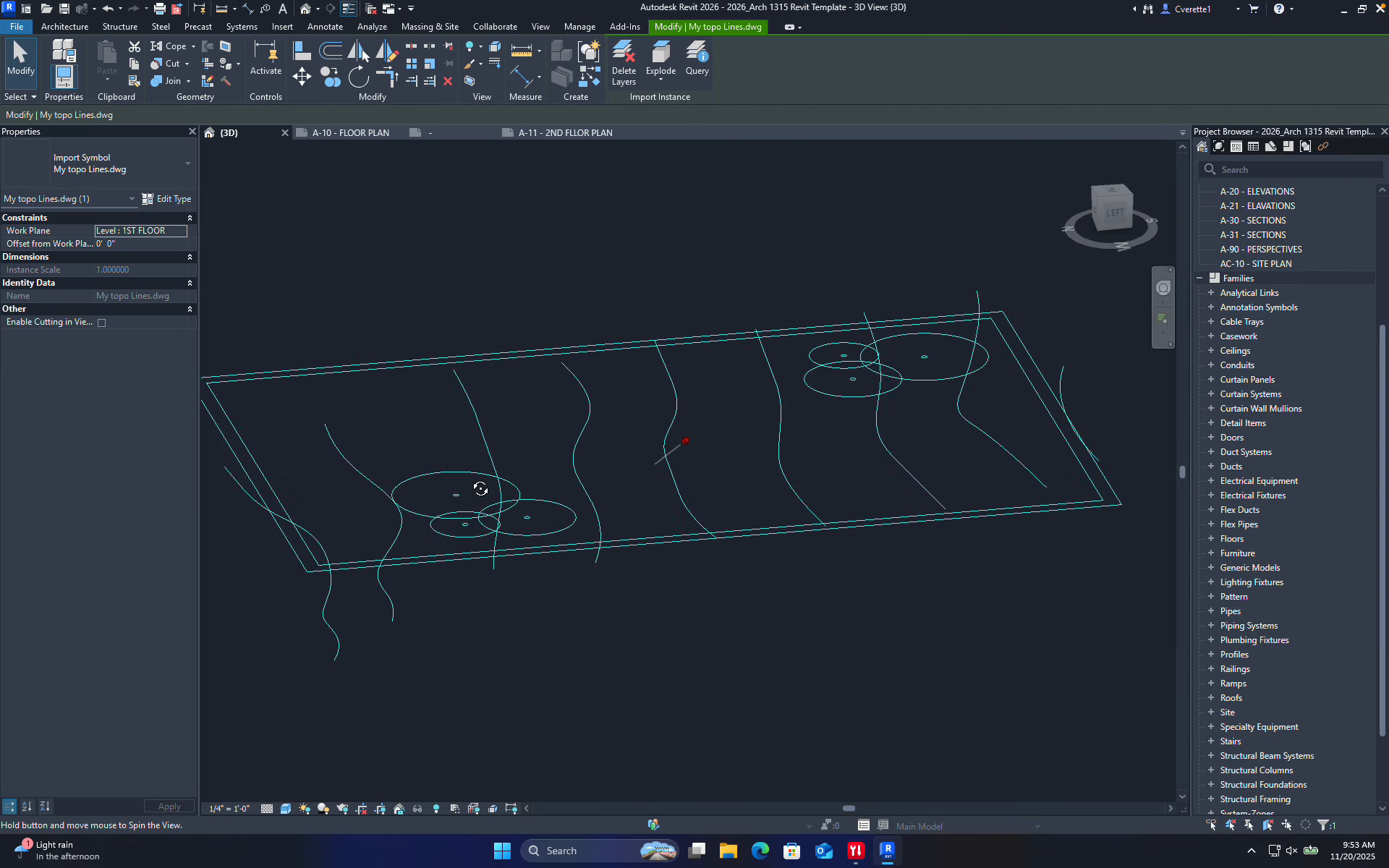
mouse_move(665, 466)
middle_down()
mouse_move(725, 498)
mouse_move(574, 503)
mouse_move(791, 412)
mouse_move(672, 422)
mouse_move(676, 480)
mouse_move(688, 466)
middle_up()
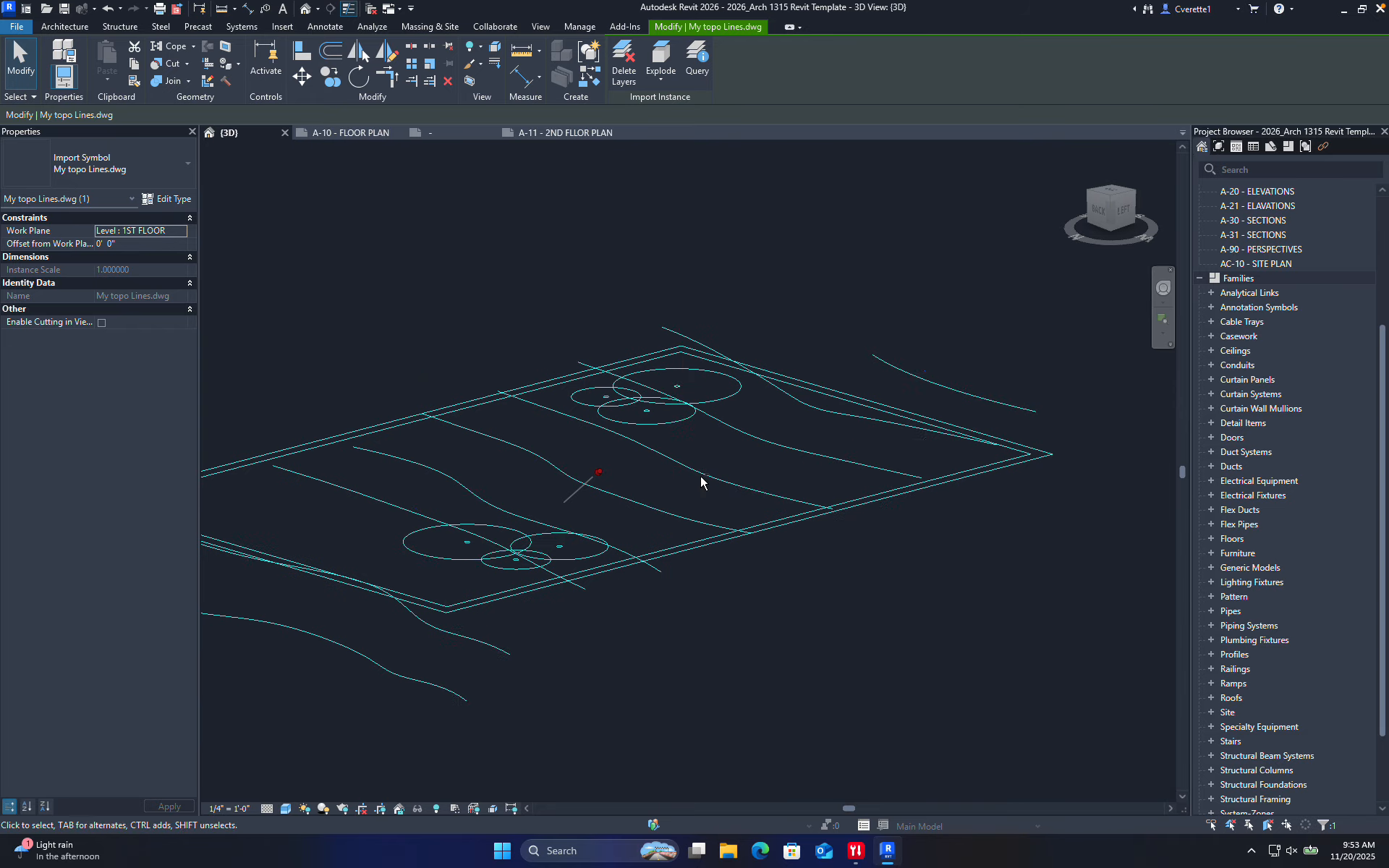
click(866, 253)
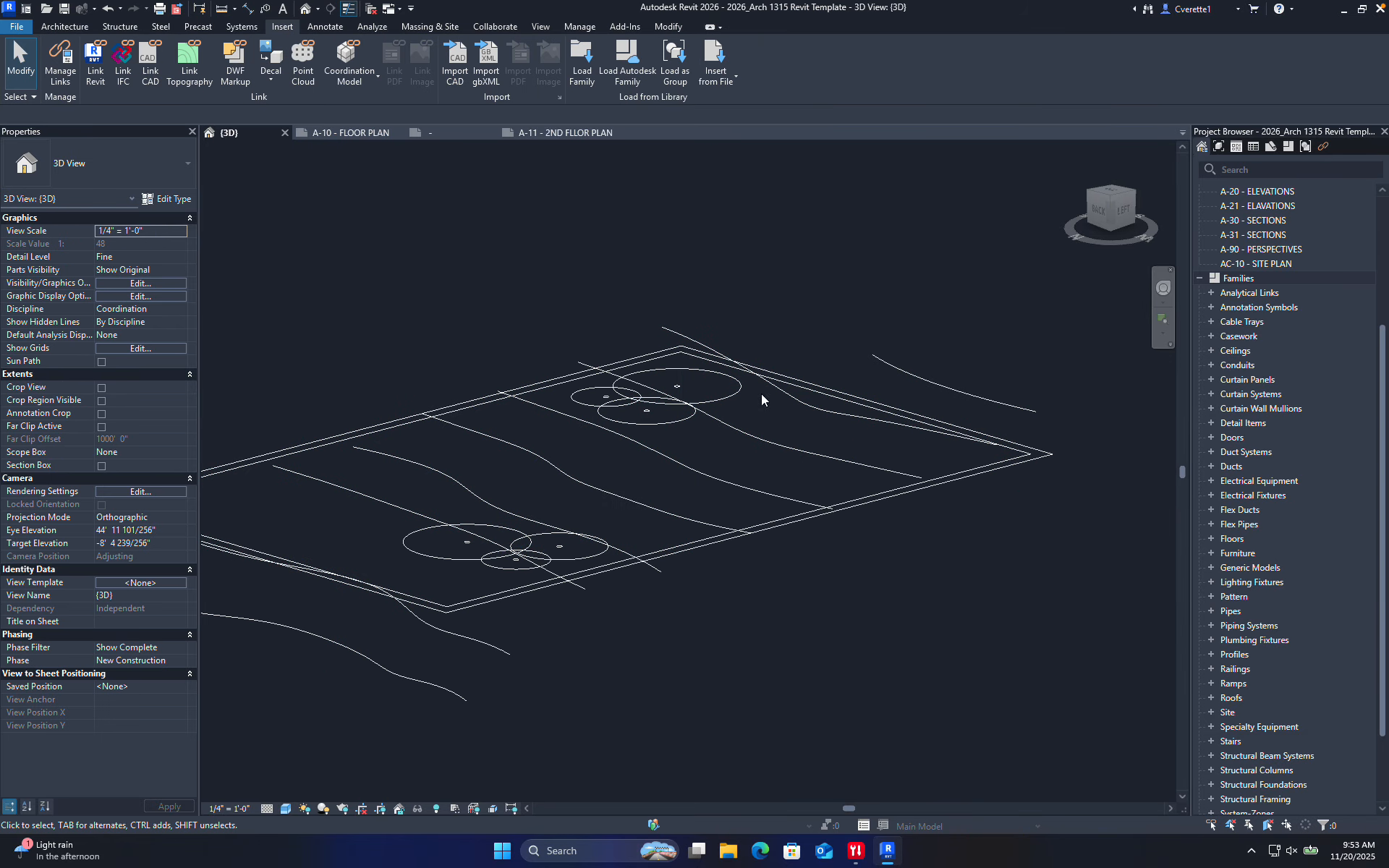
click(741, 431)
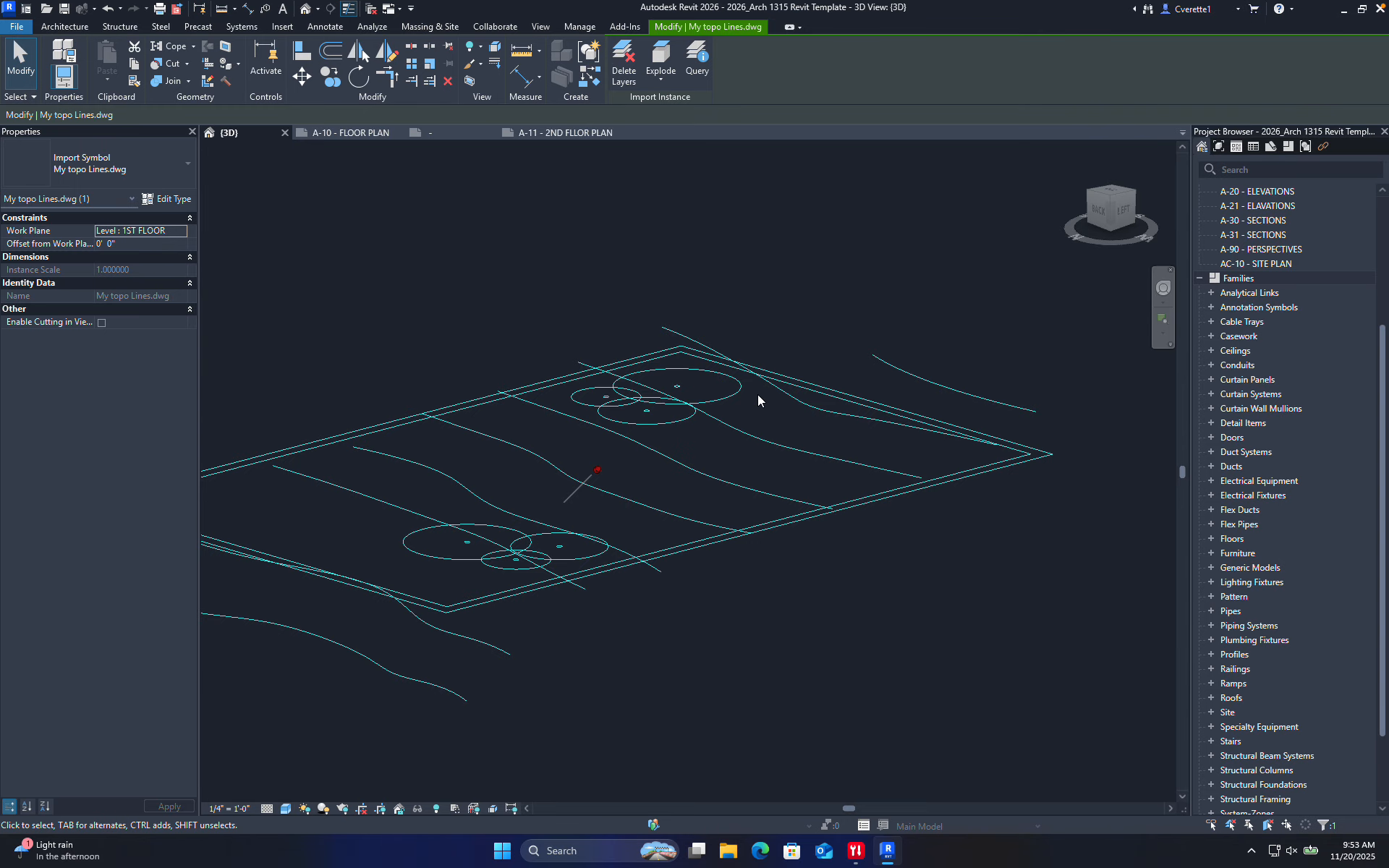
click(809, 225)
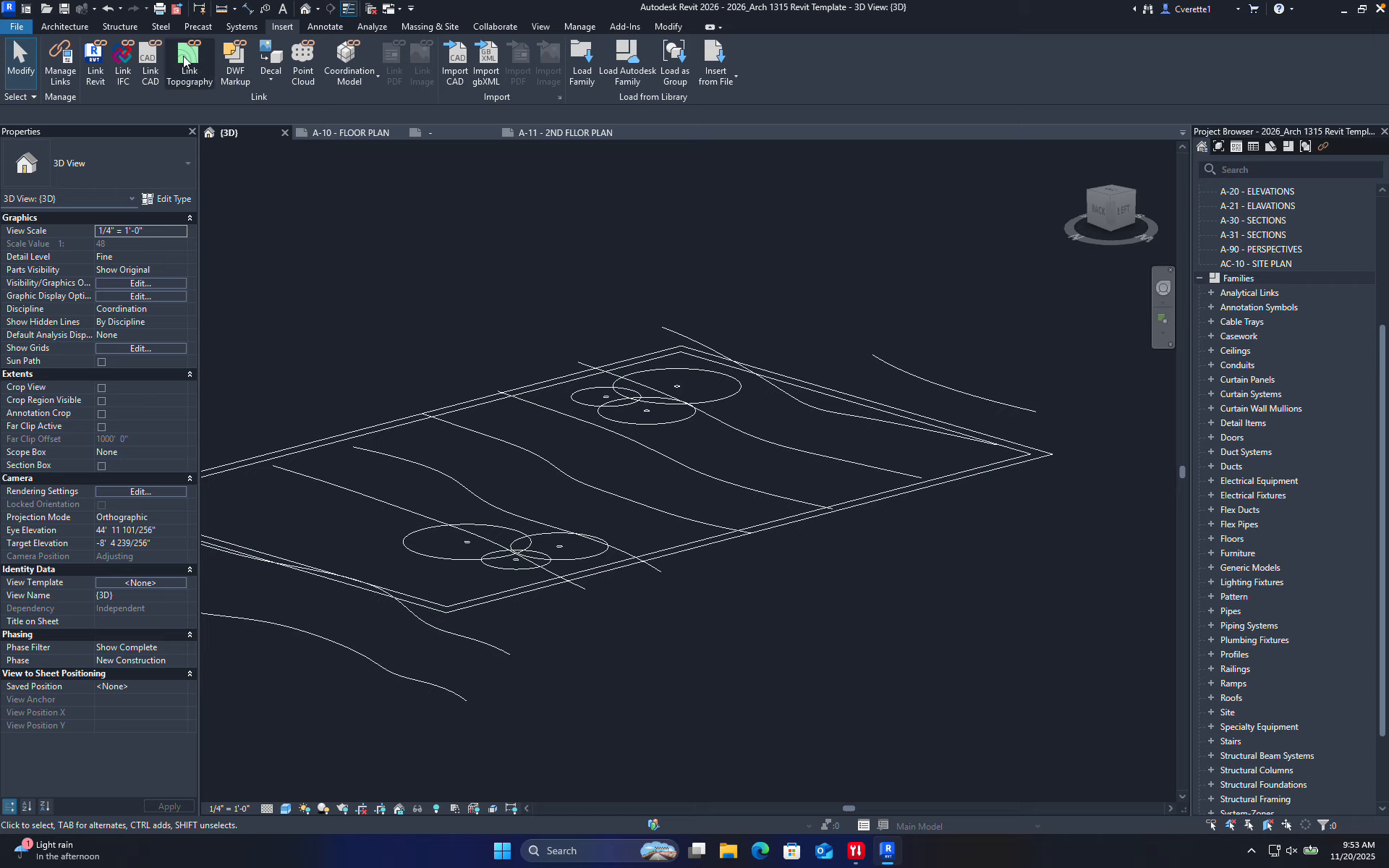
- Query a contour line of the imported My topo Lines.dwg to check its type and layer
click(700, 352)
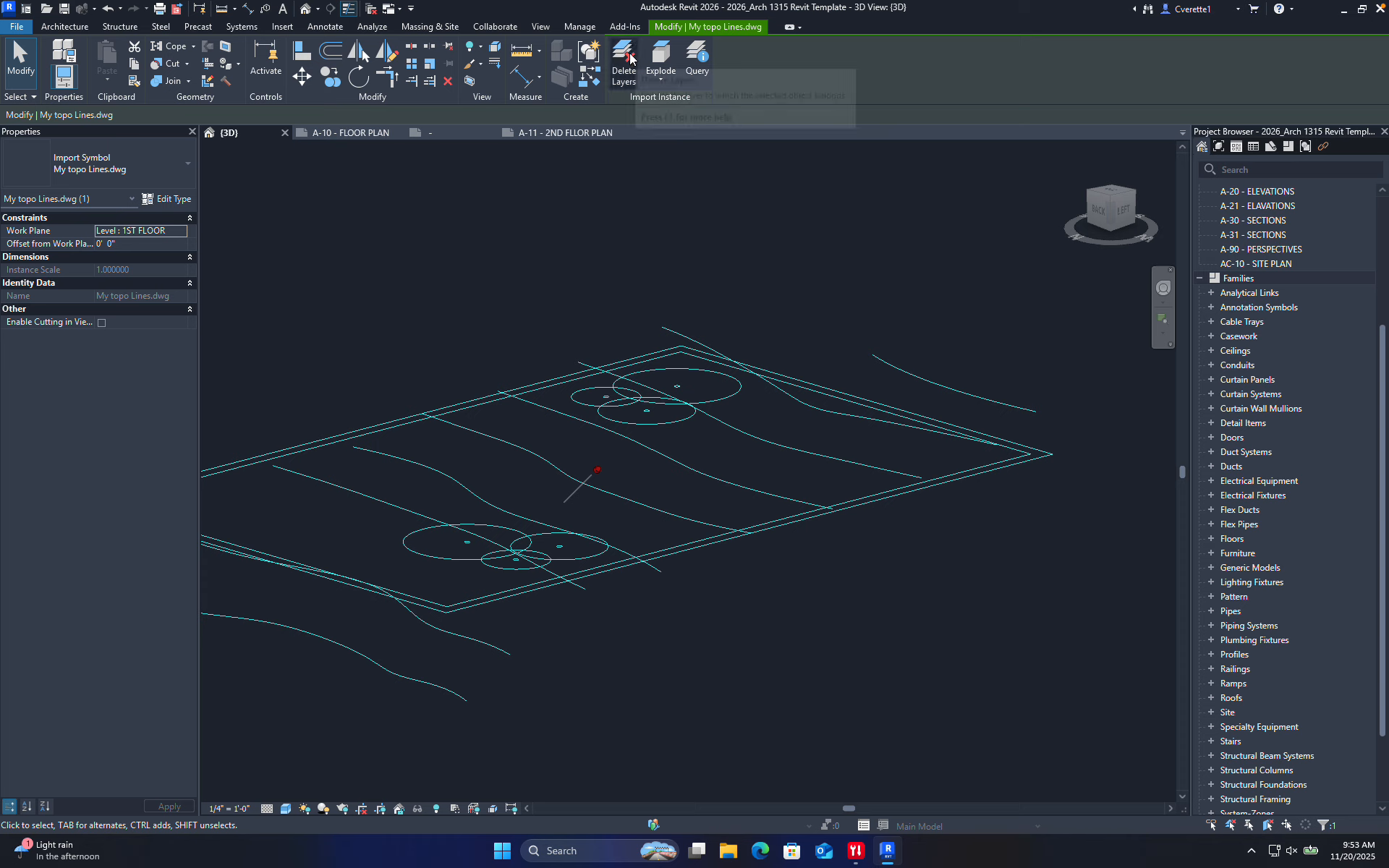
click(696, 58)
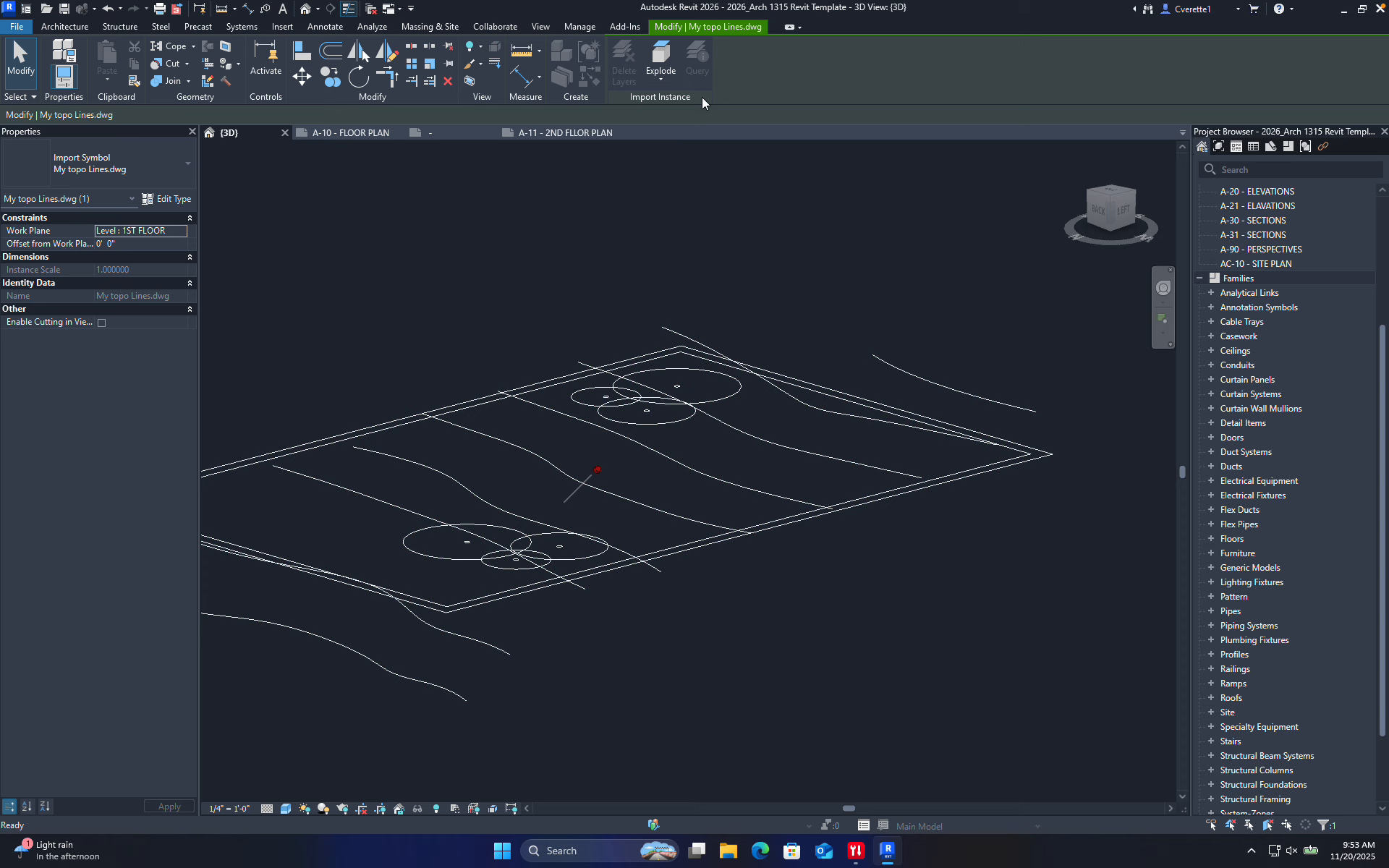
click(883, 365)
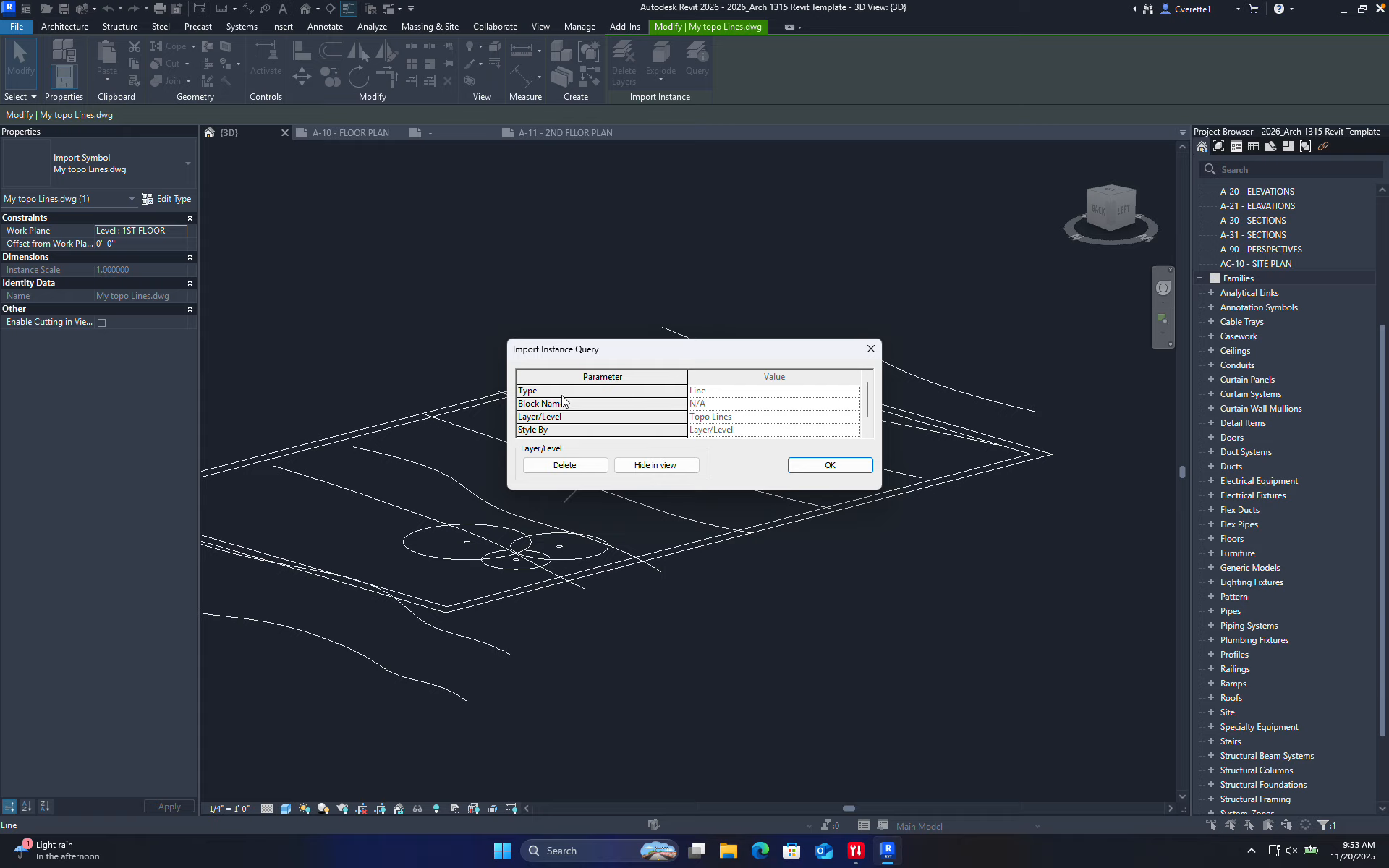
scroll(703, 418, down, 1)
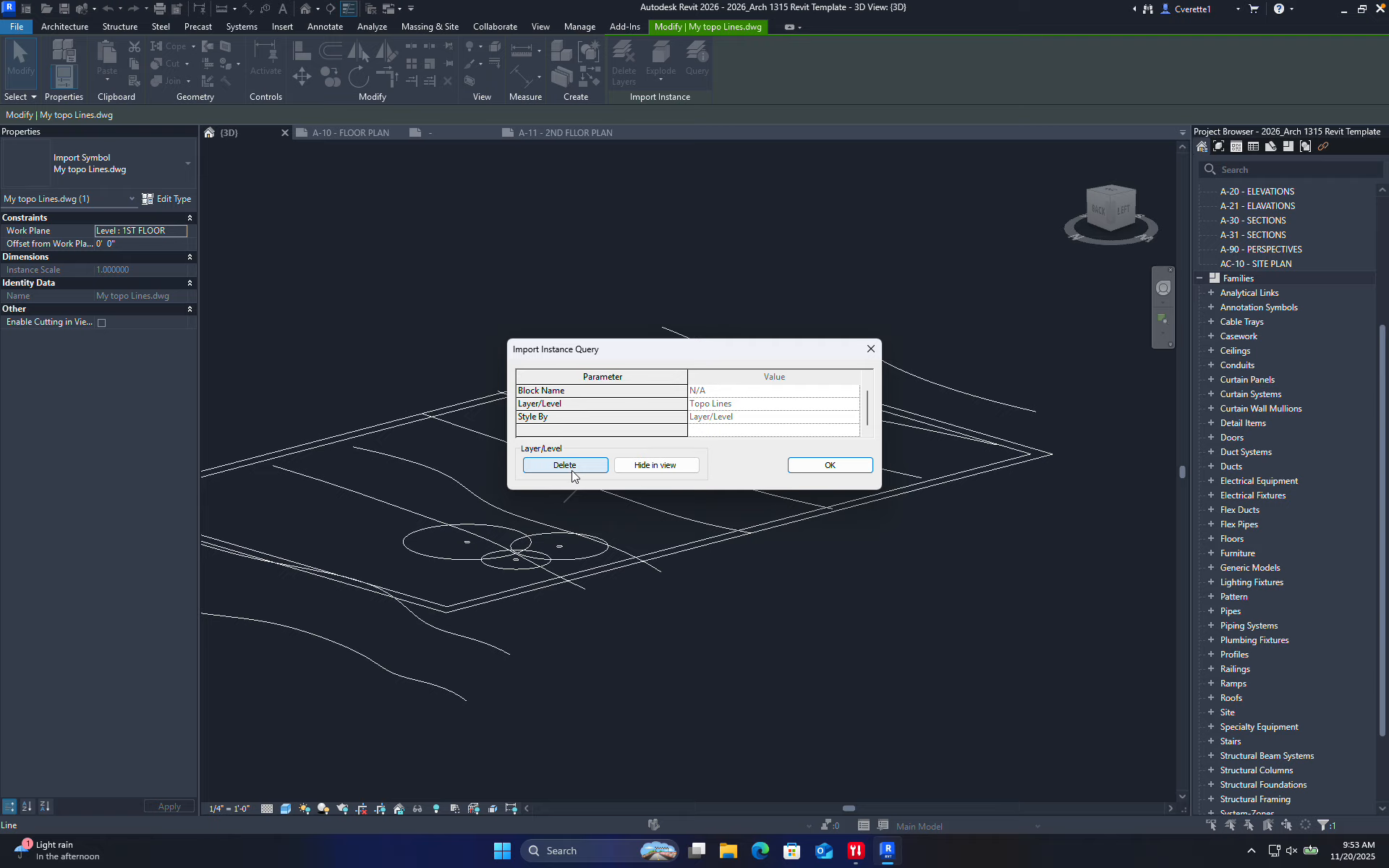
click(825, 465)
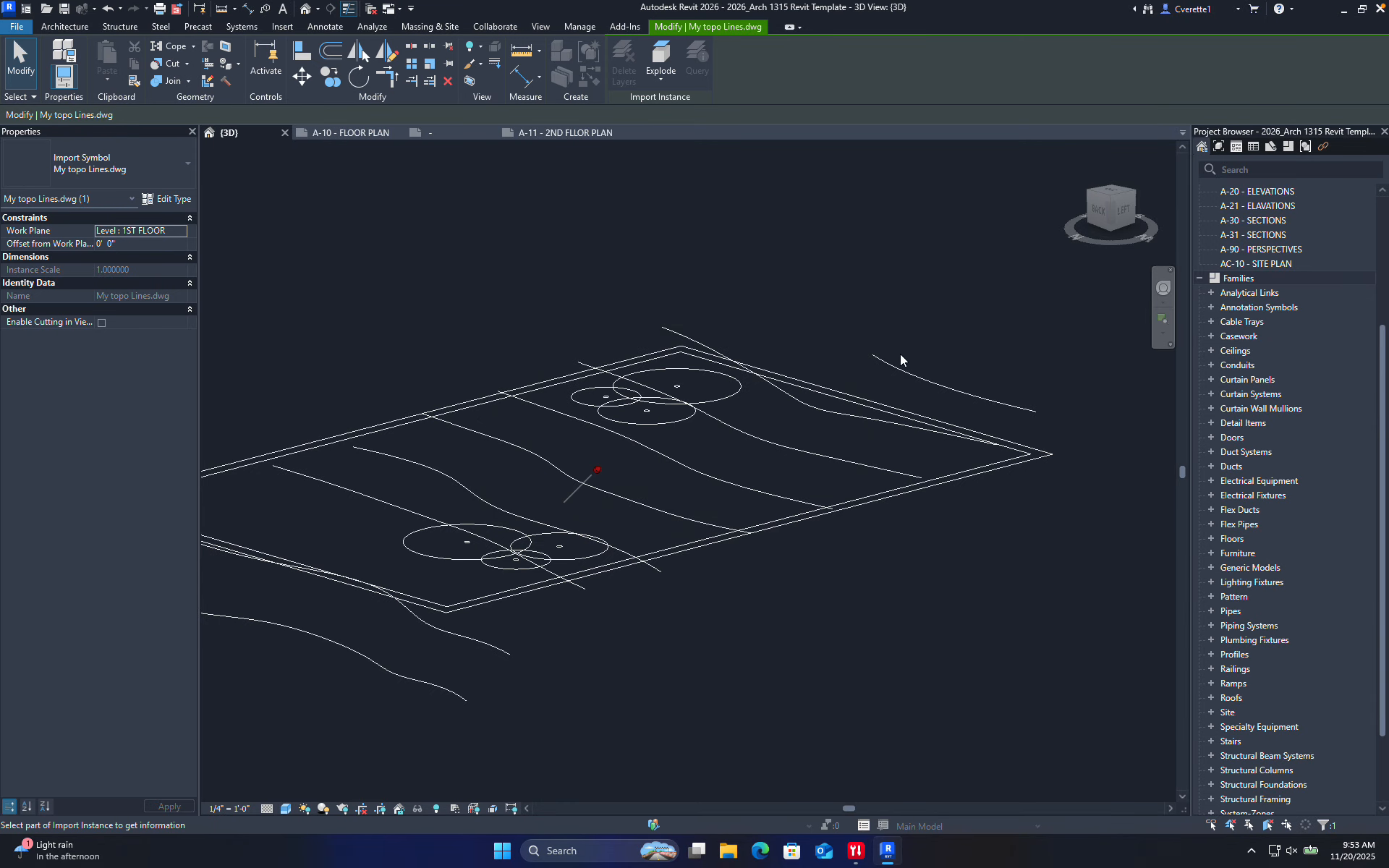
key(Escape)
key(Escape)
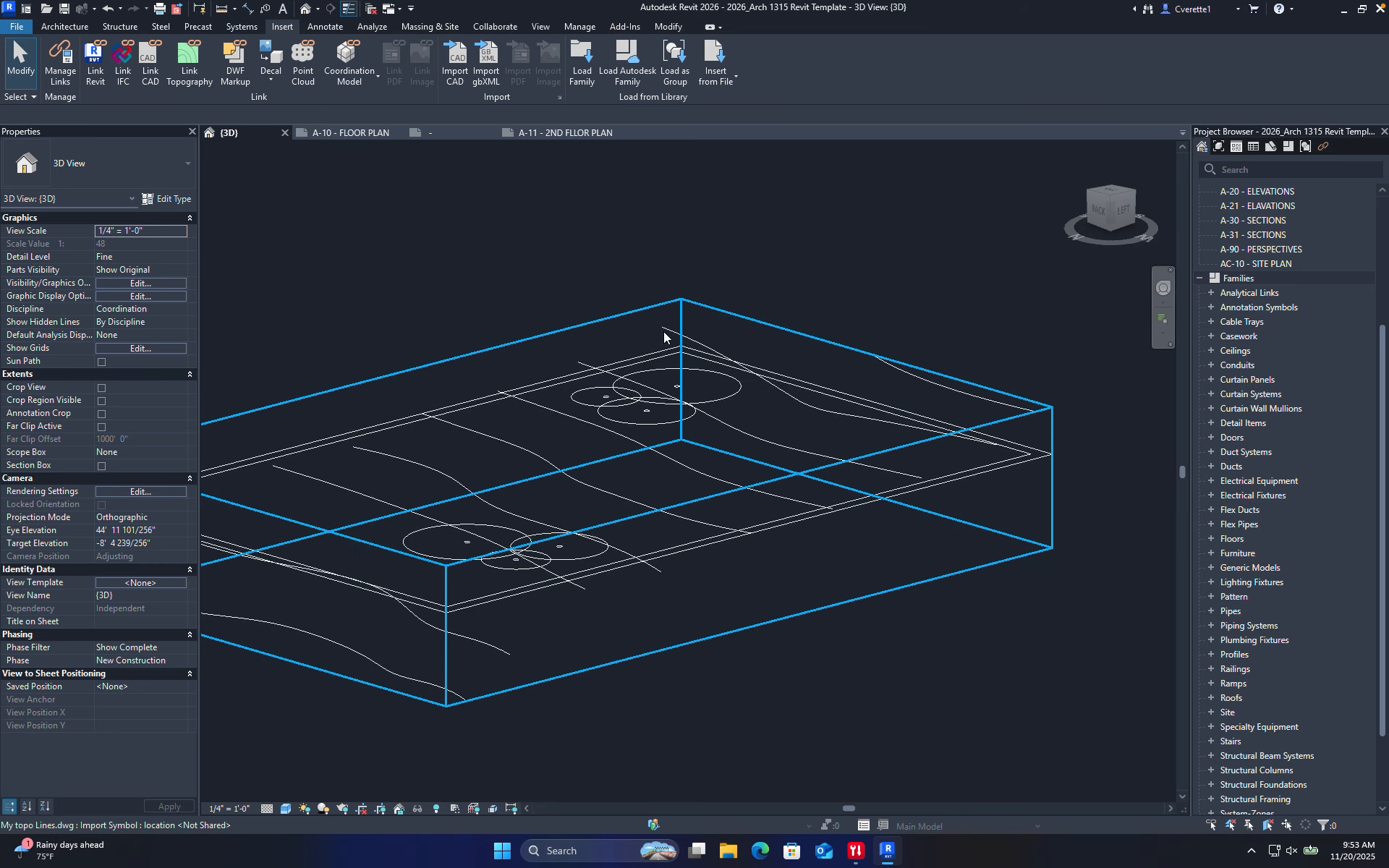
click(666, 327)
key(Escape)
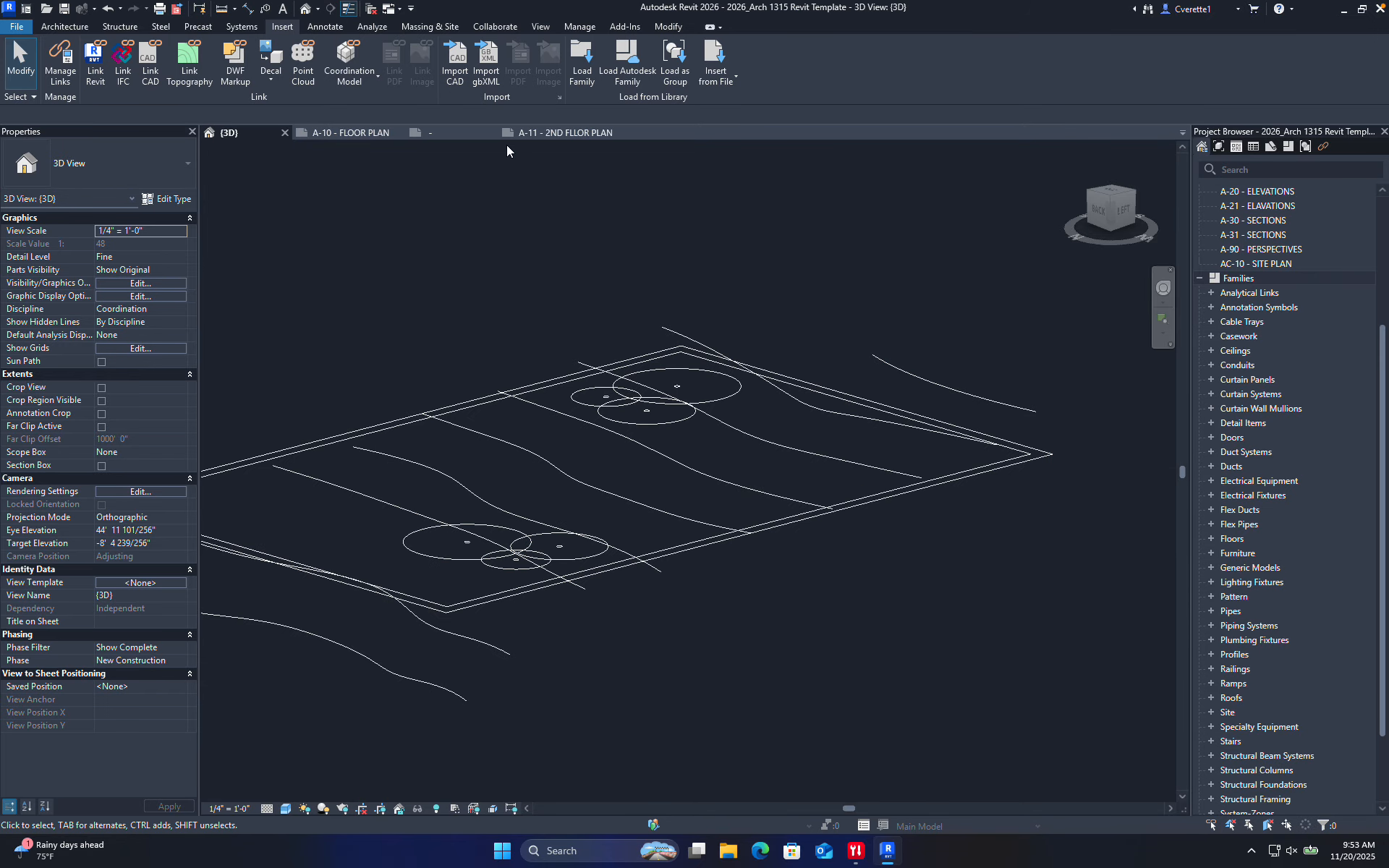
- Start creating a toposolid from the CAD import, using My topo Lines.dwg as the source
click(431, 29)
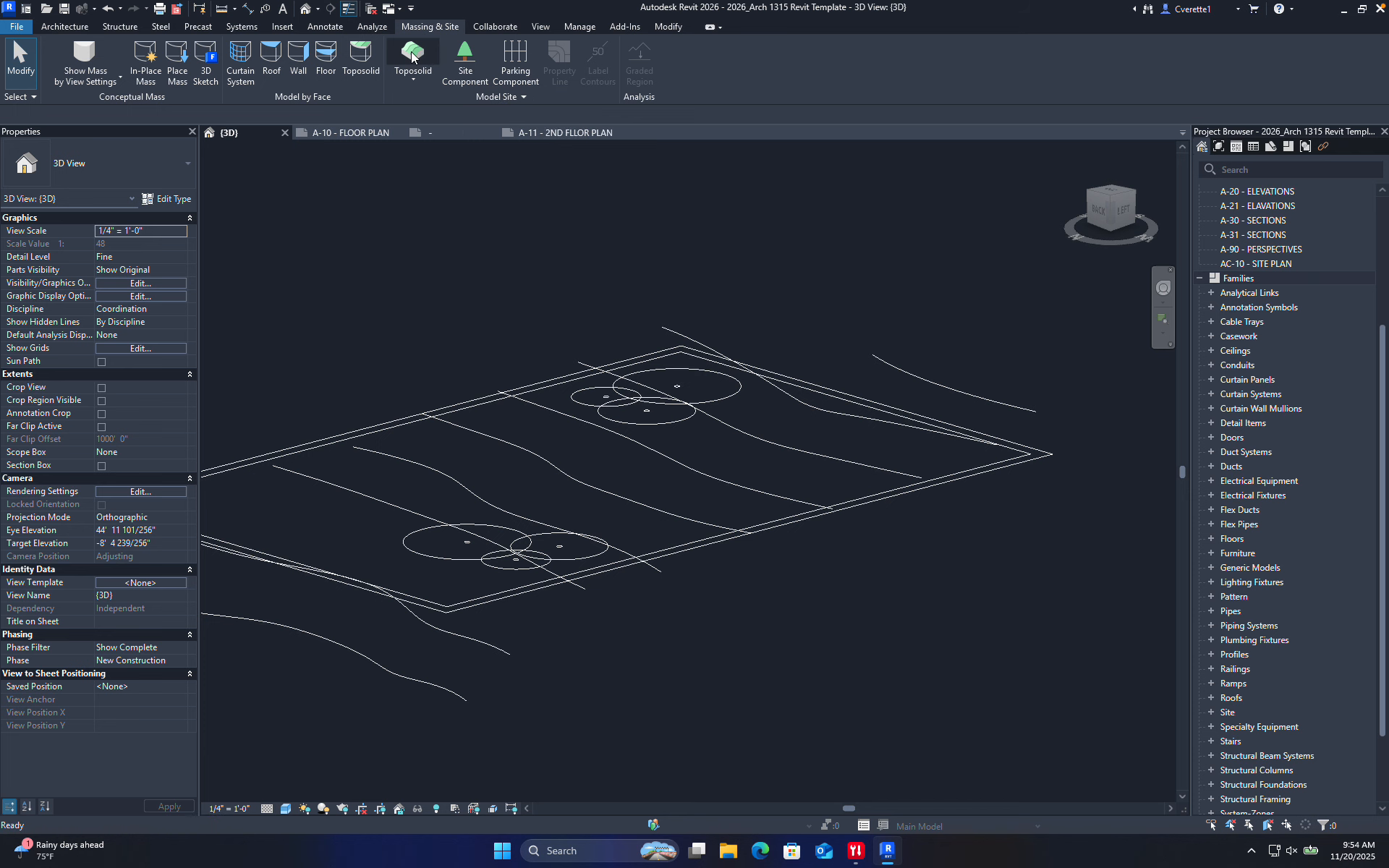
click(416, 68)
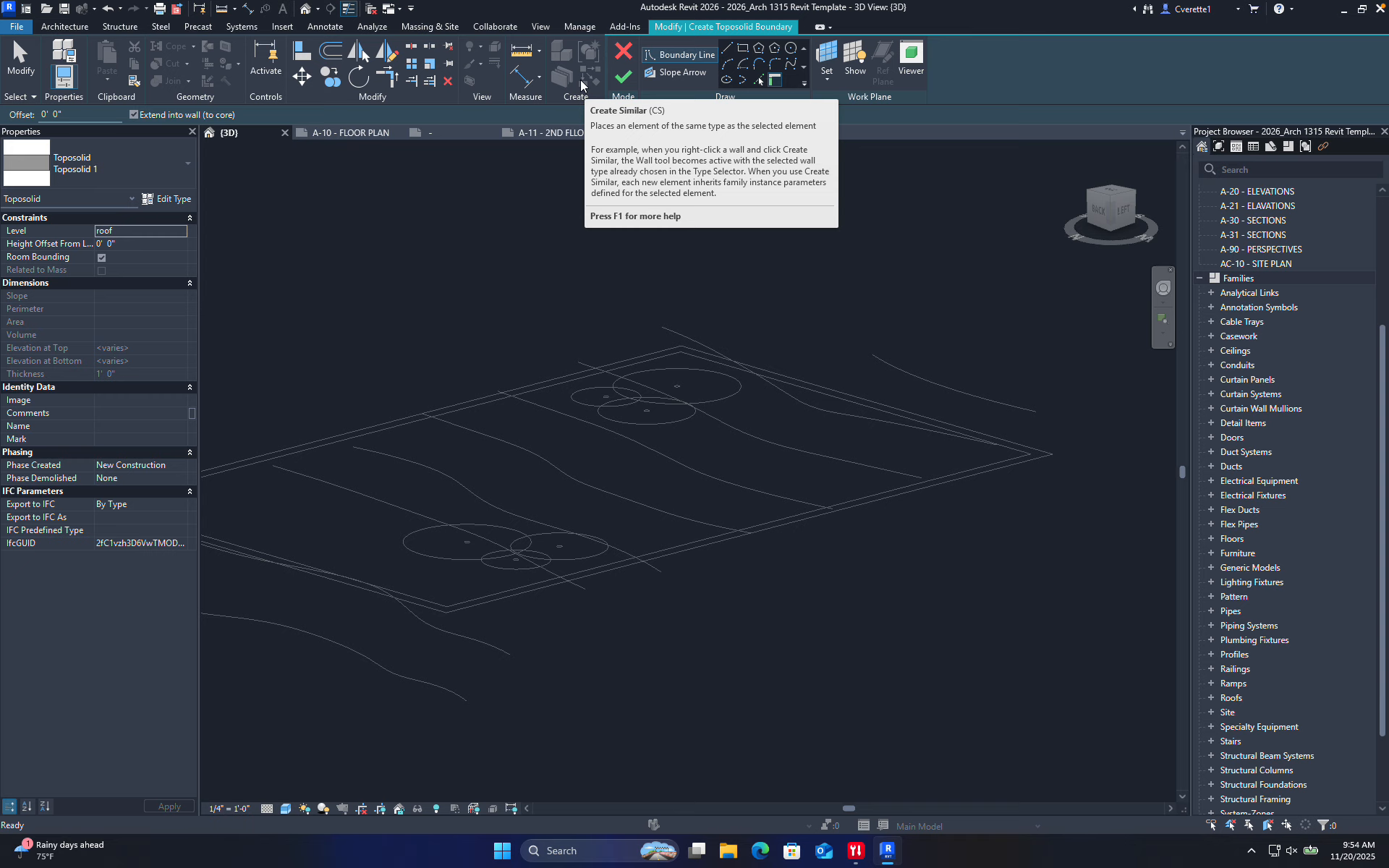
click(628, 51)
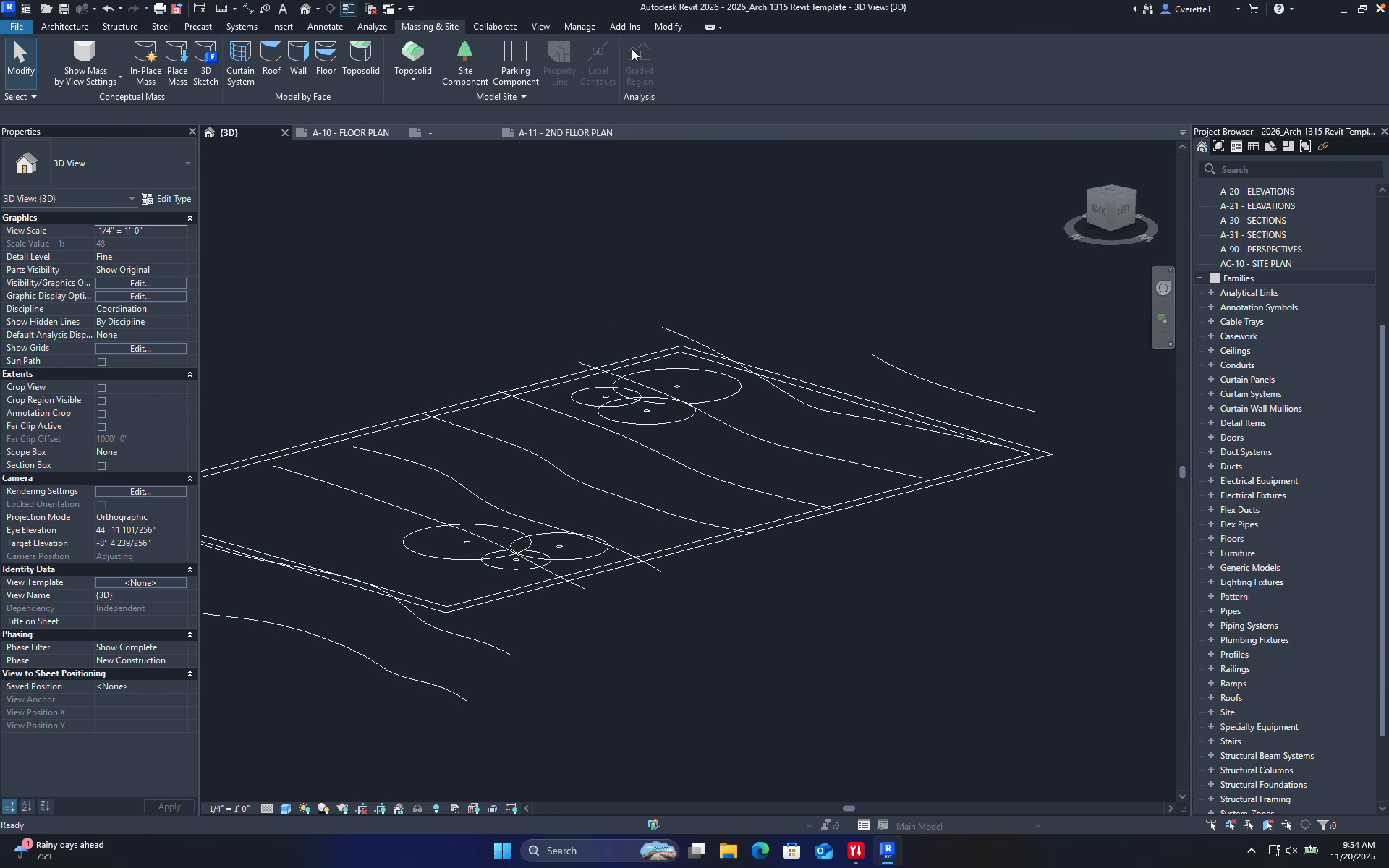
click(410, 81)
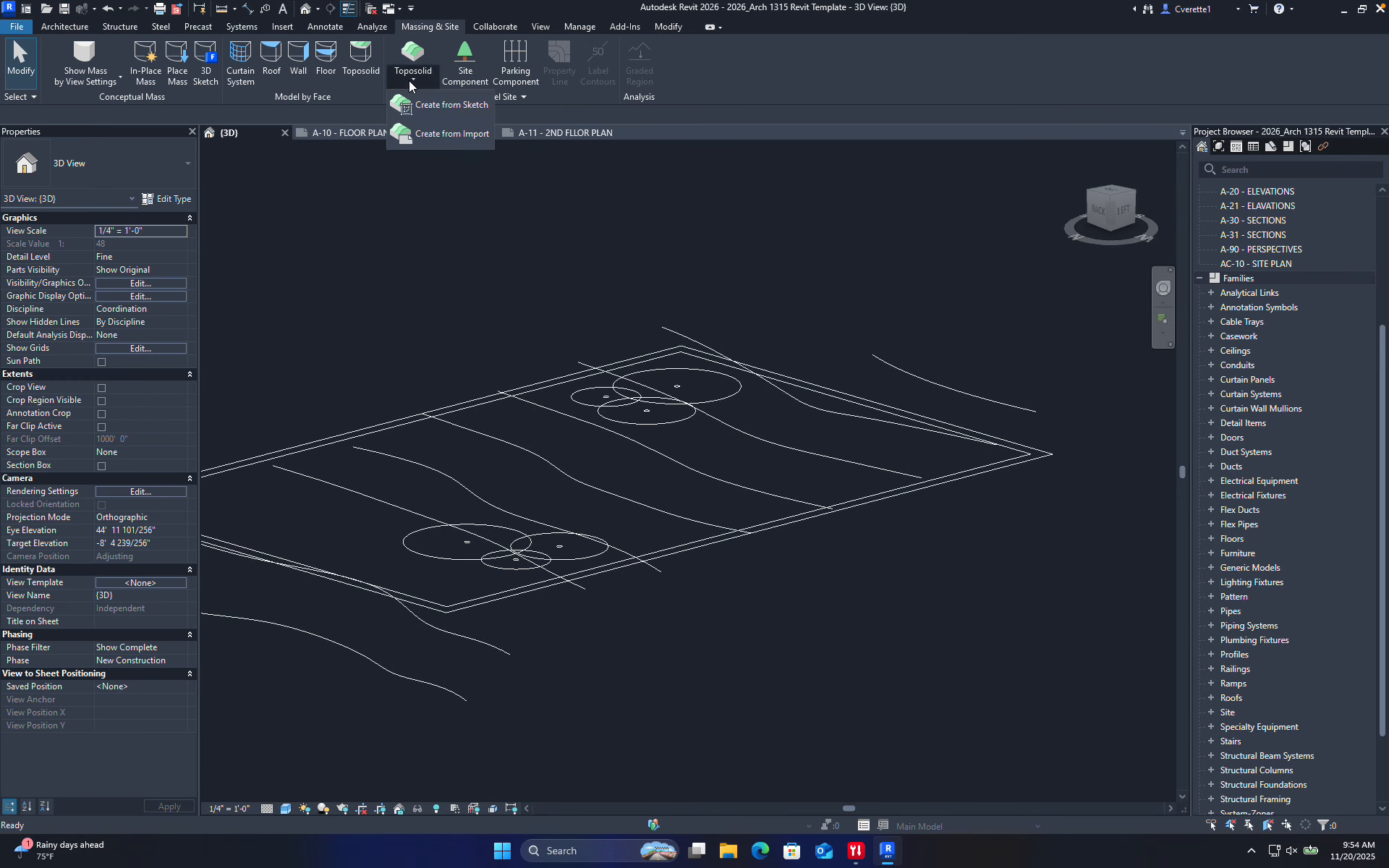
click(434, 133)
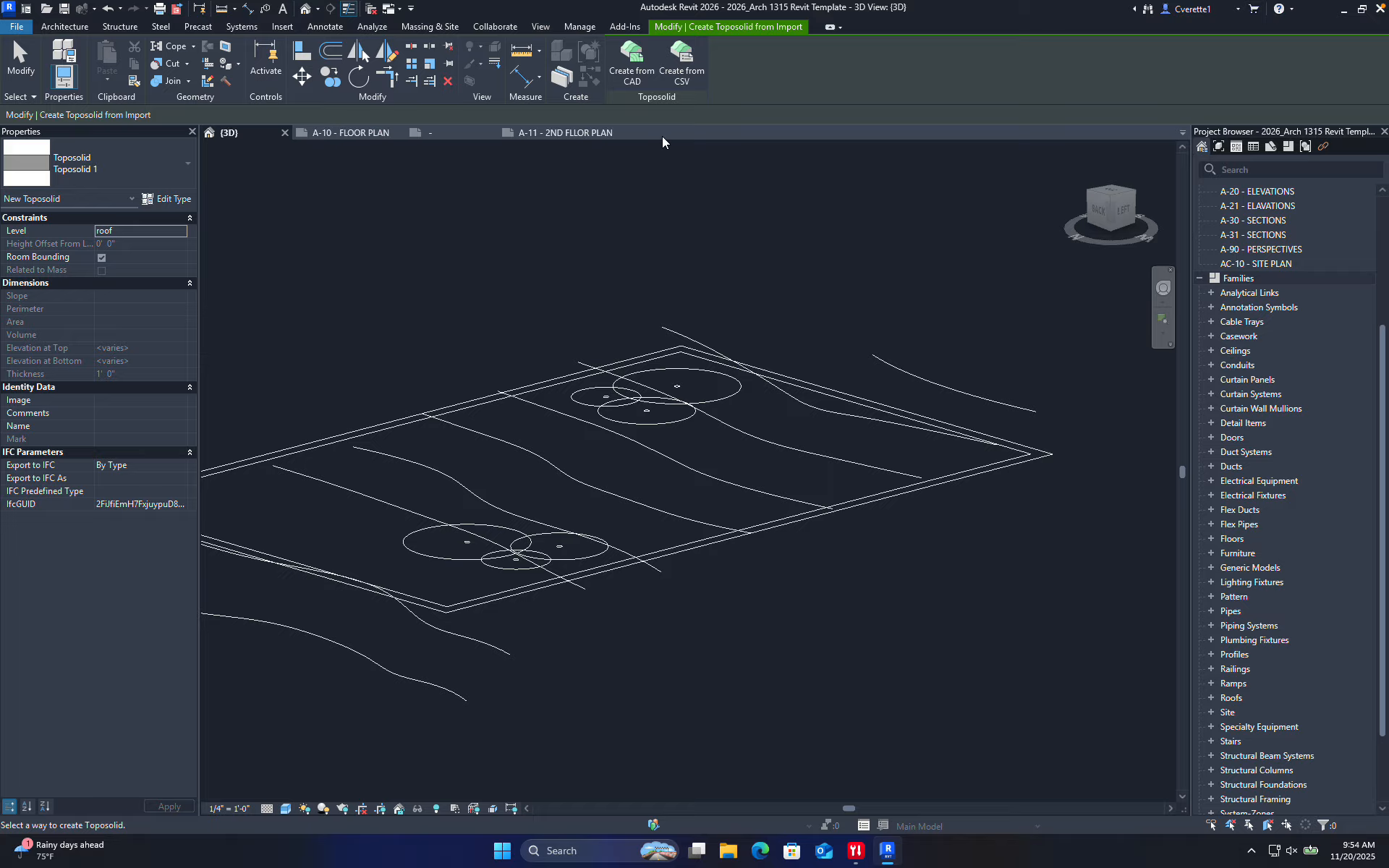
click(628, 55)
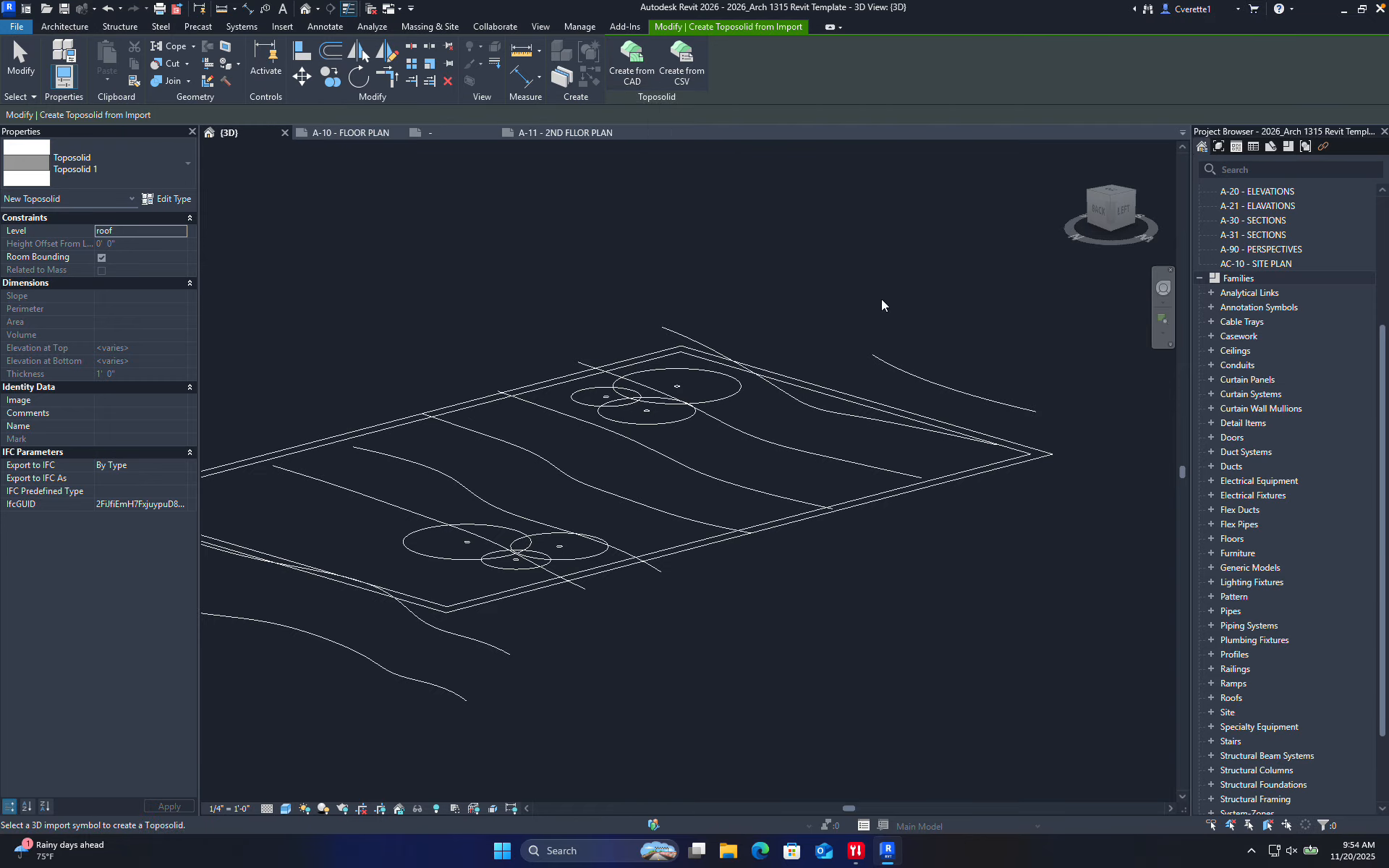
click(903, 375)
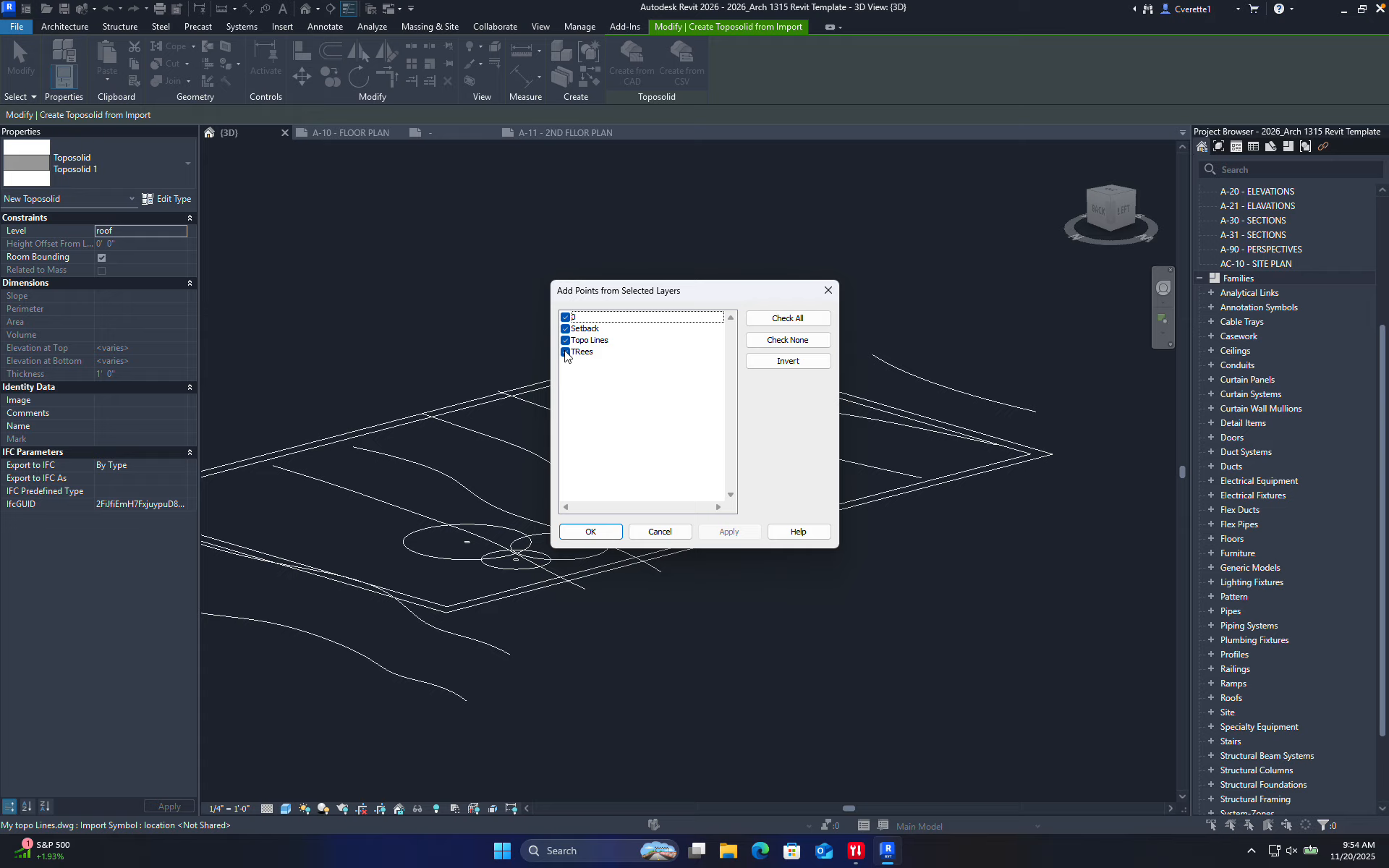
- Generate the toposolid from the Topo Lines layer only, excluding the TRees, Setback and 0 layers
click(565, 353)
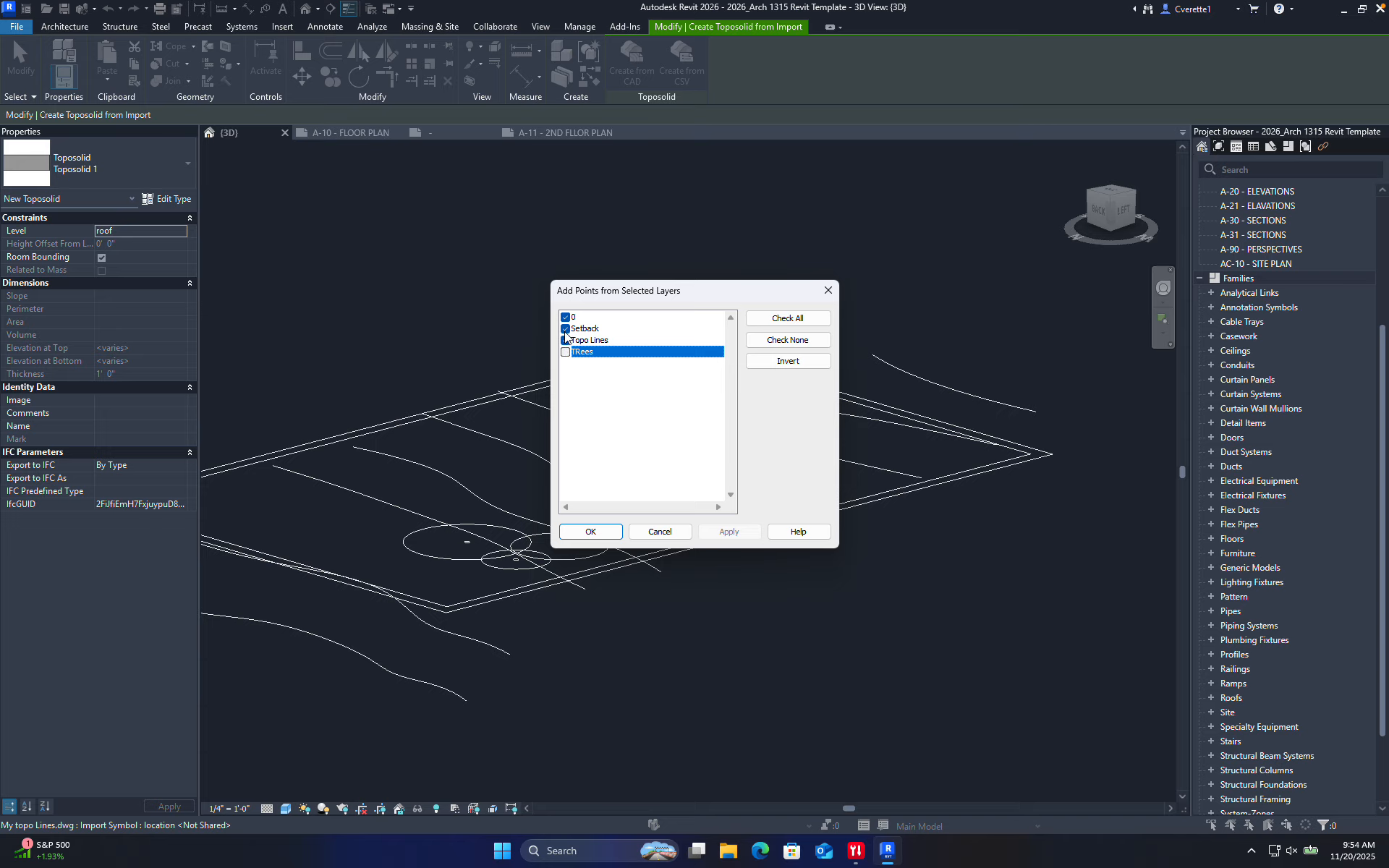
click(565, 329)
click(564, 317)
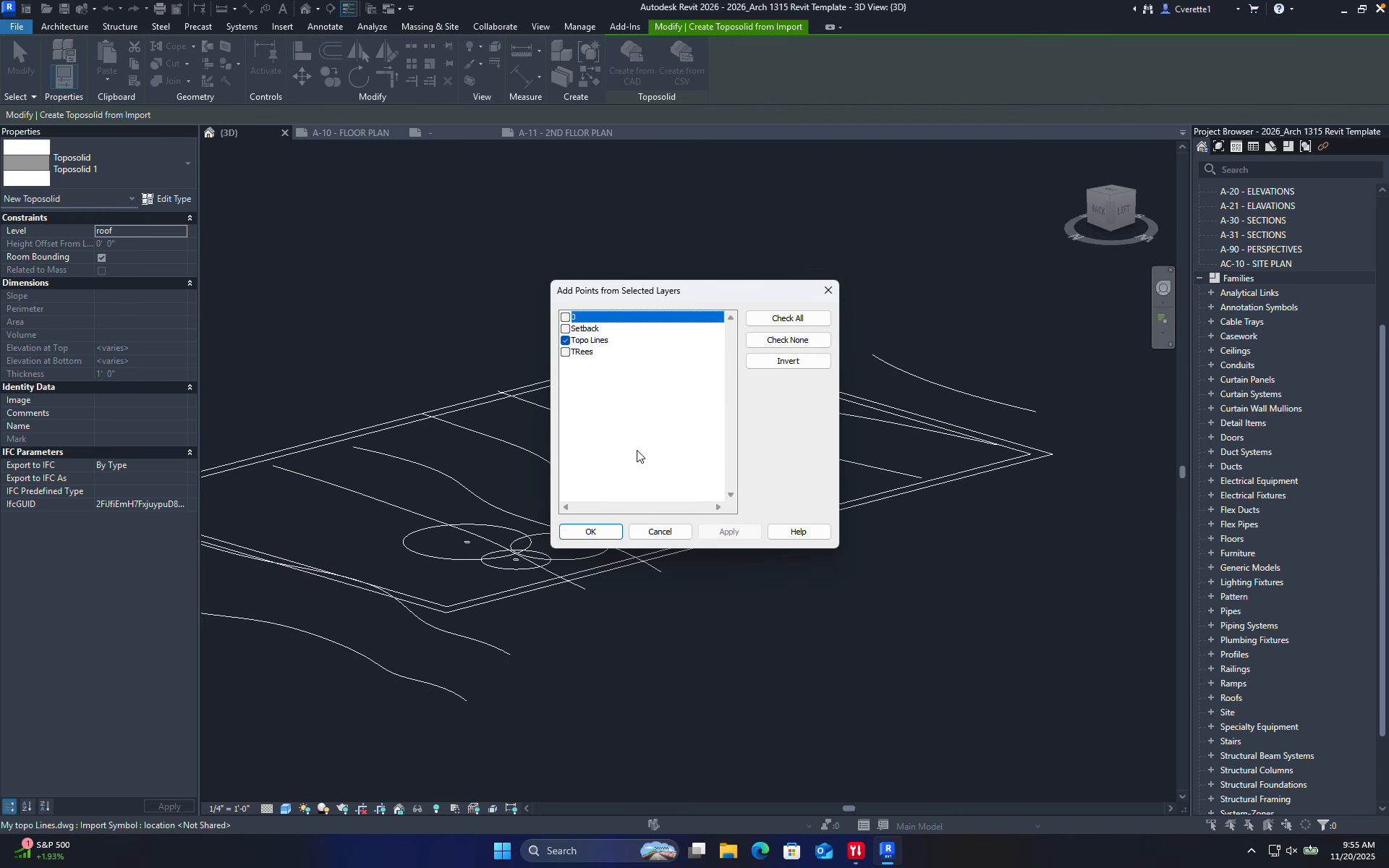
click(590, 532)
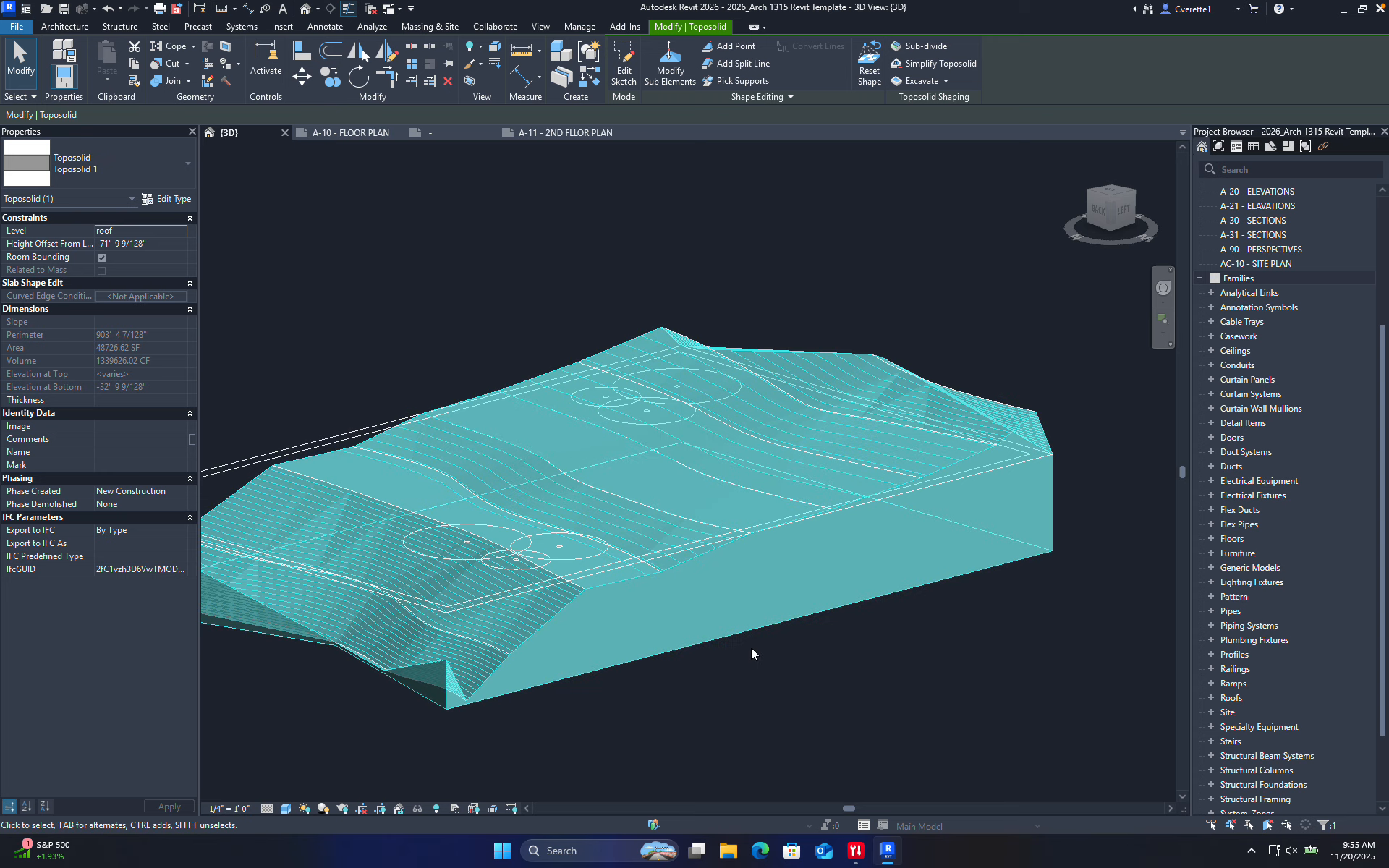
- Examine the new toposolid's terrain and corners from several angles and read the description of Modify Sub Elements
click(896, 650)
shift+middle_drag(818, 679, 675, 513)
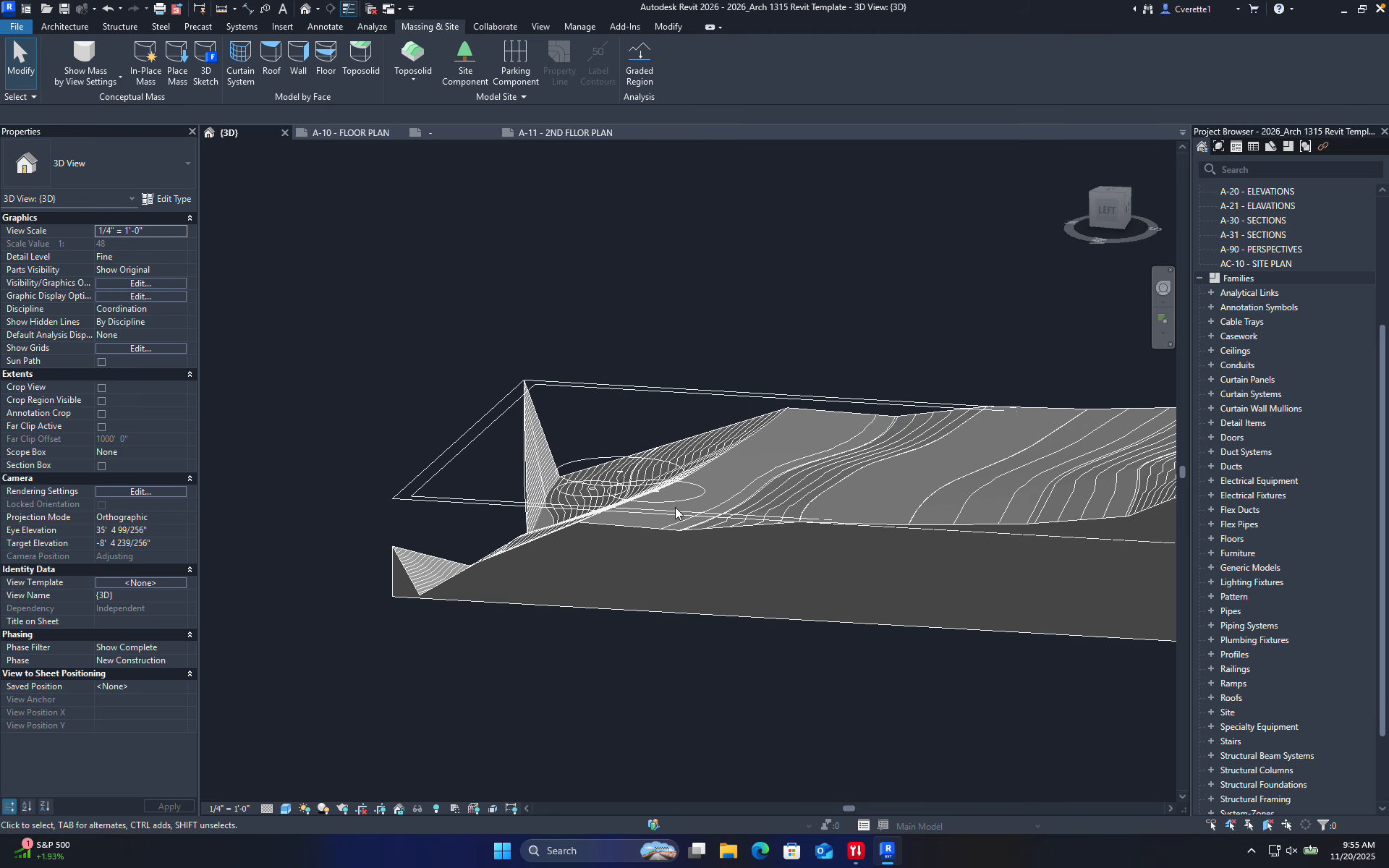
scroll(536, 402, down, 3)
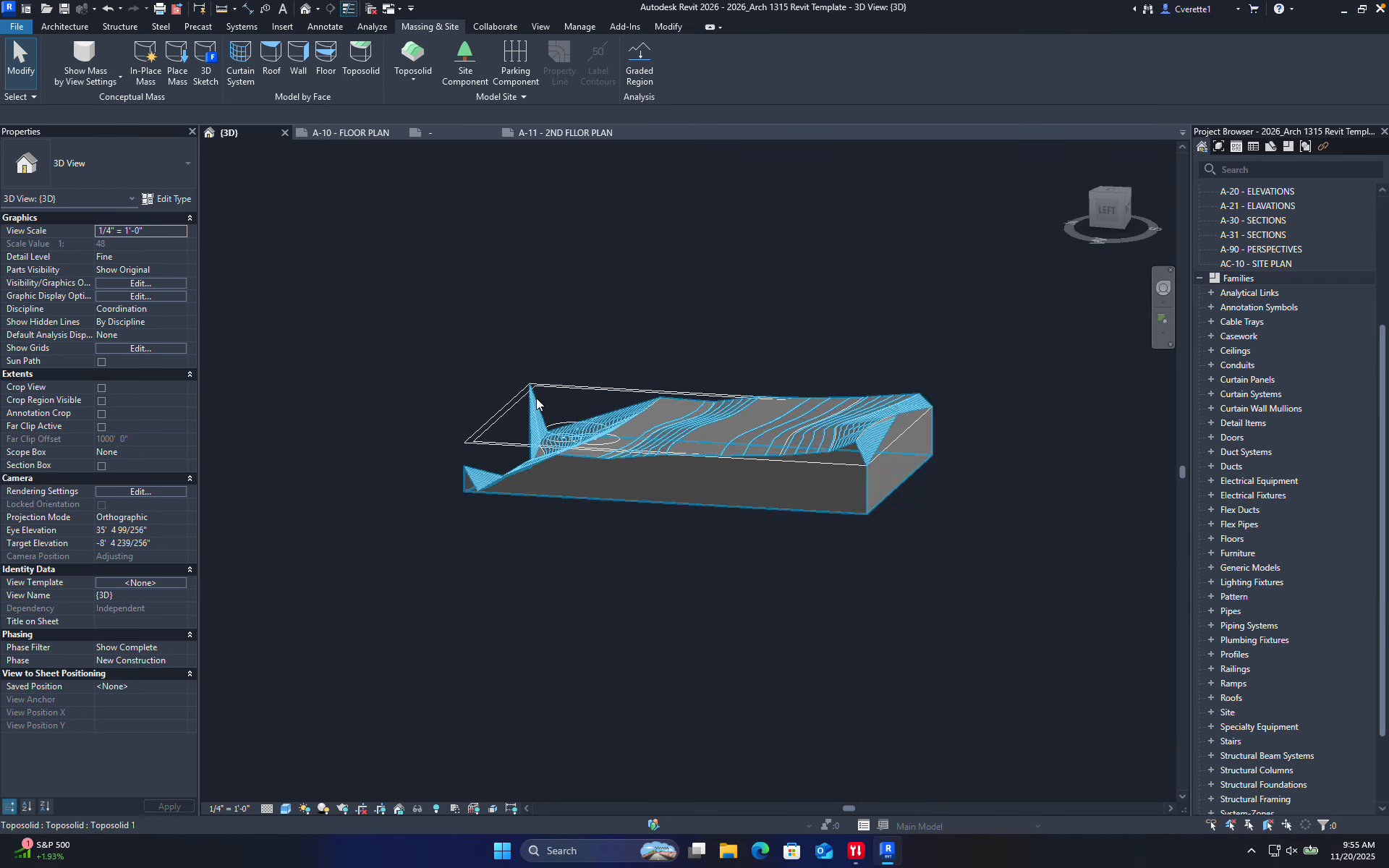
shift+middle_drag(536, 403, 825, 539)
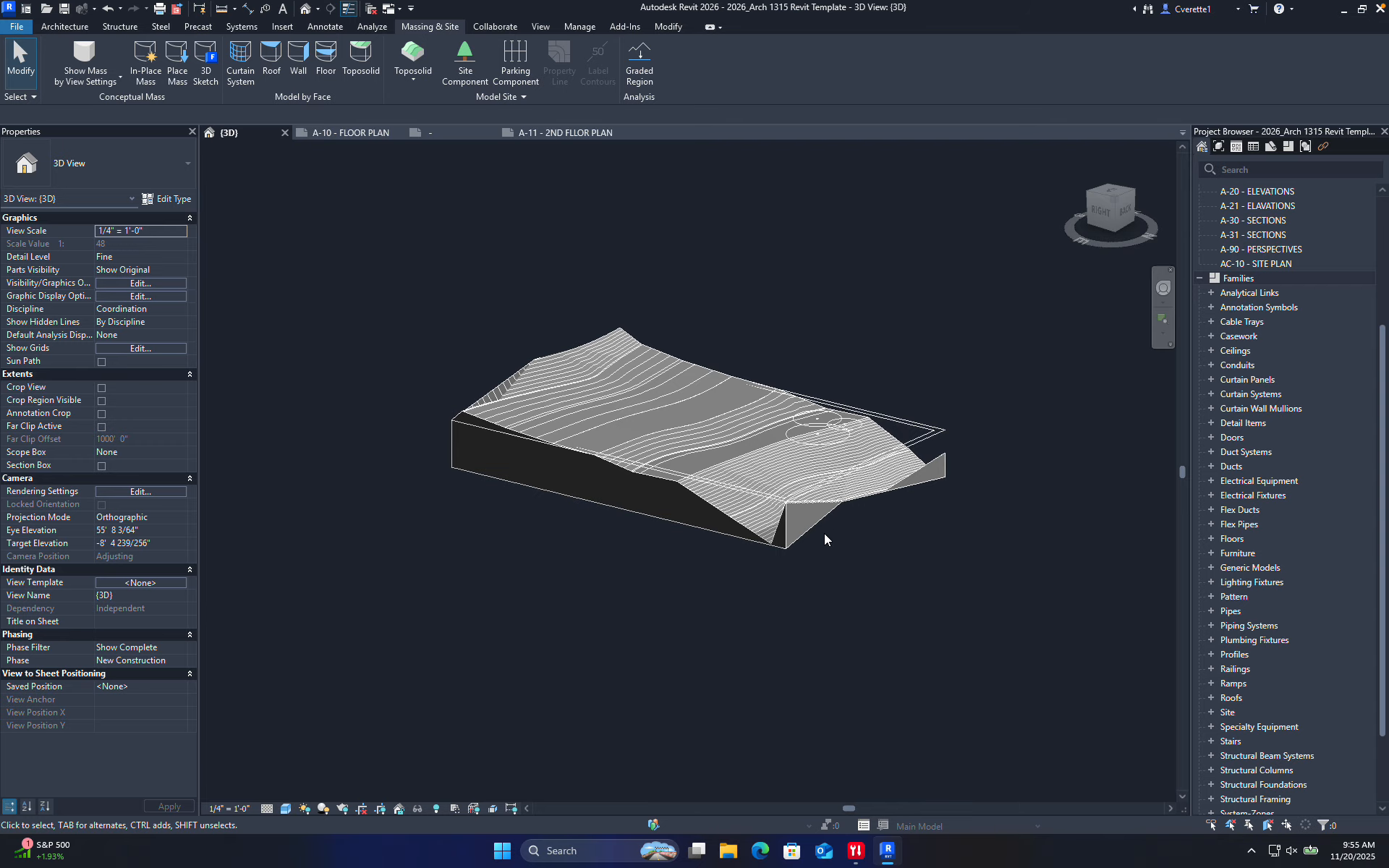
scroll(824, 539, up, 2)
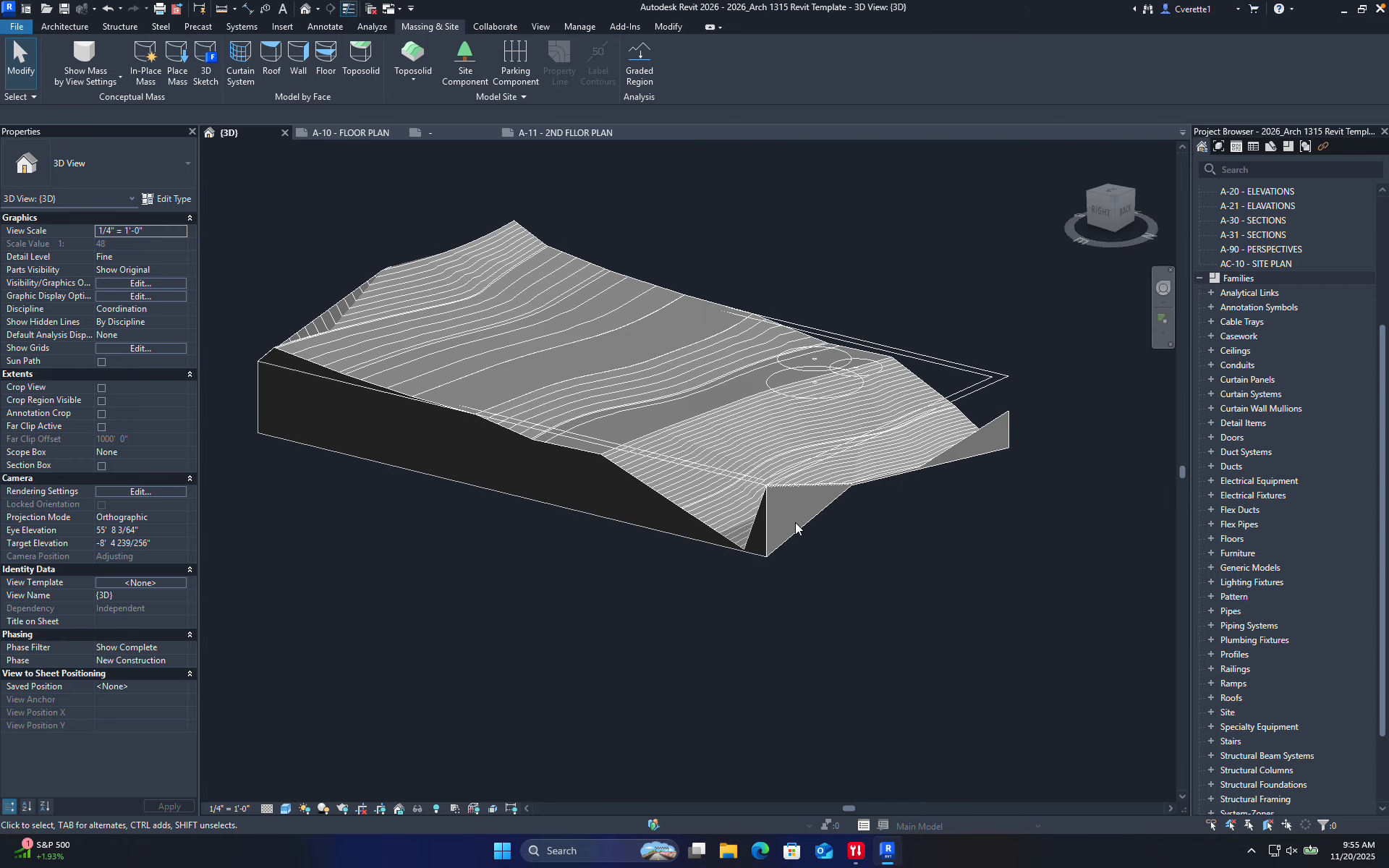
click(732, 419)
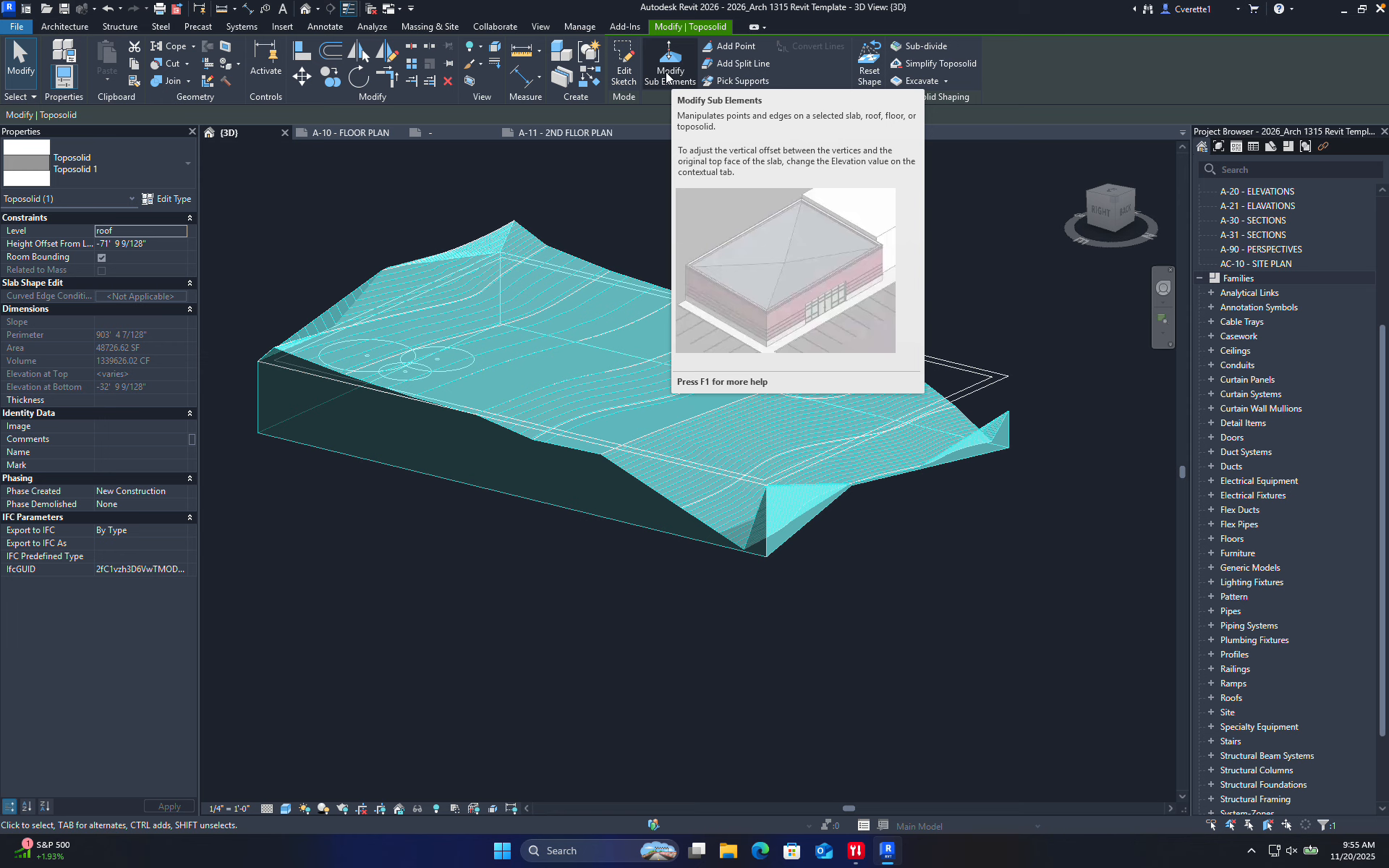
right_click(667, 75)
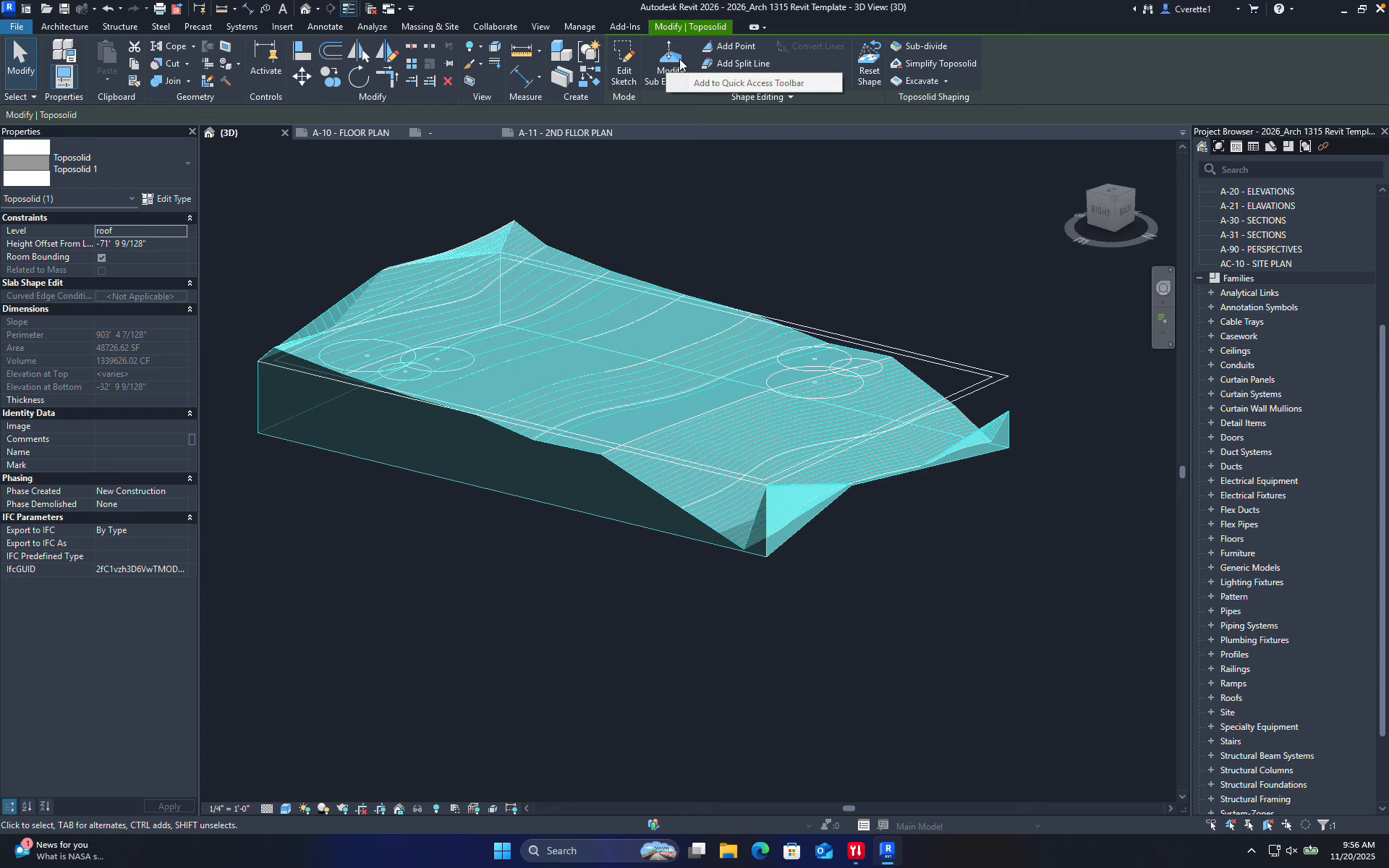
click(822, 260)
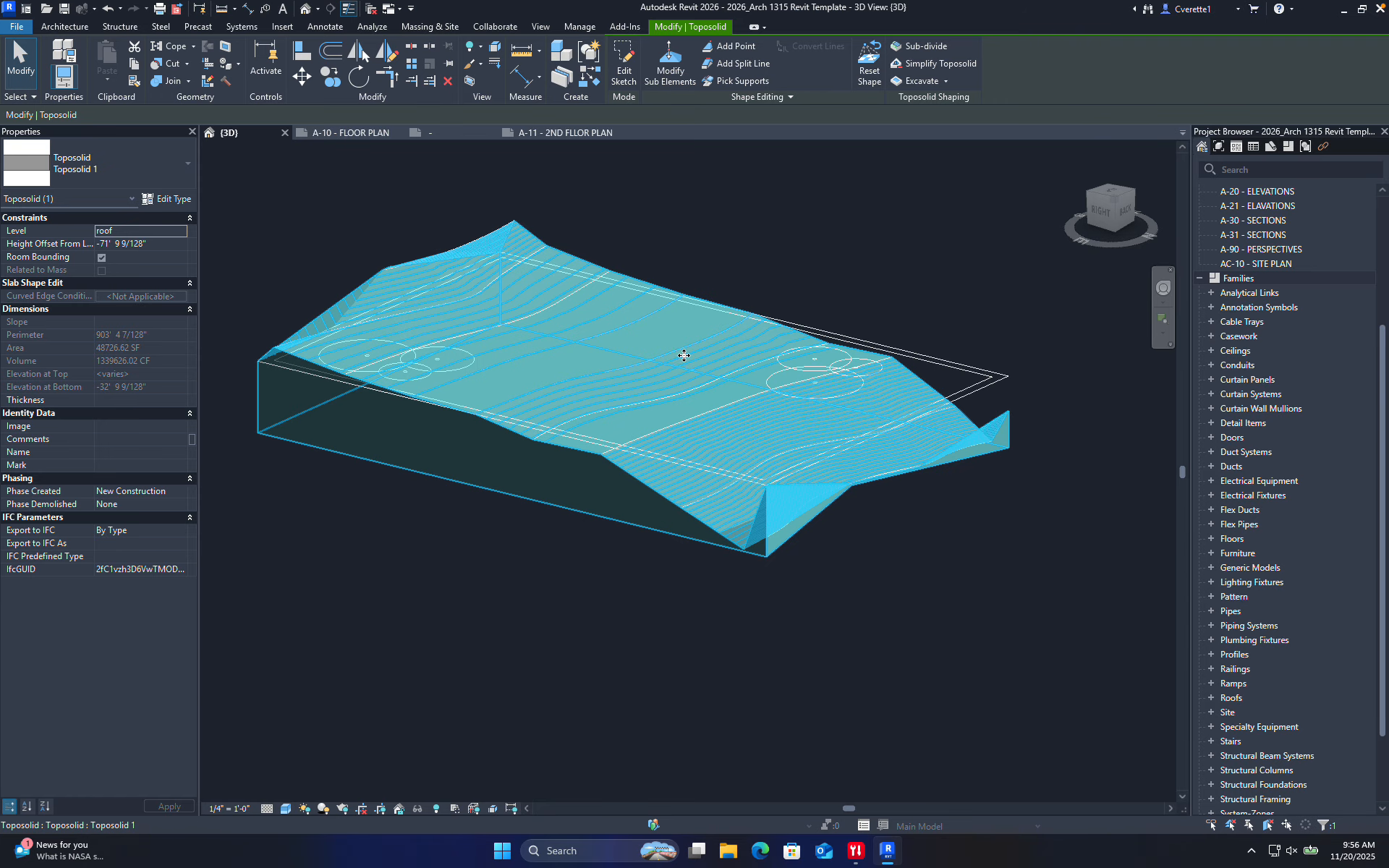
scroll(680, 347, up, 3)
click(802, 249)
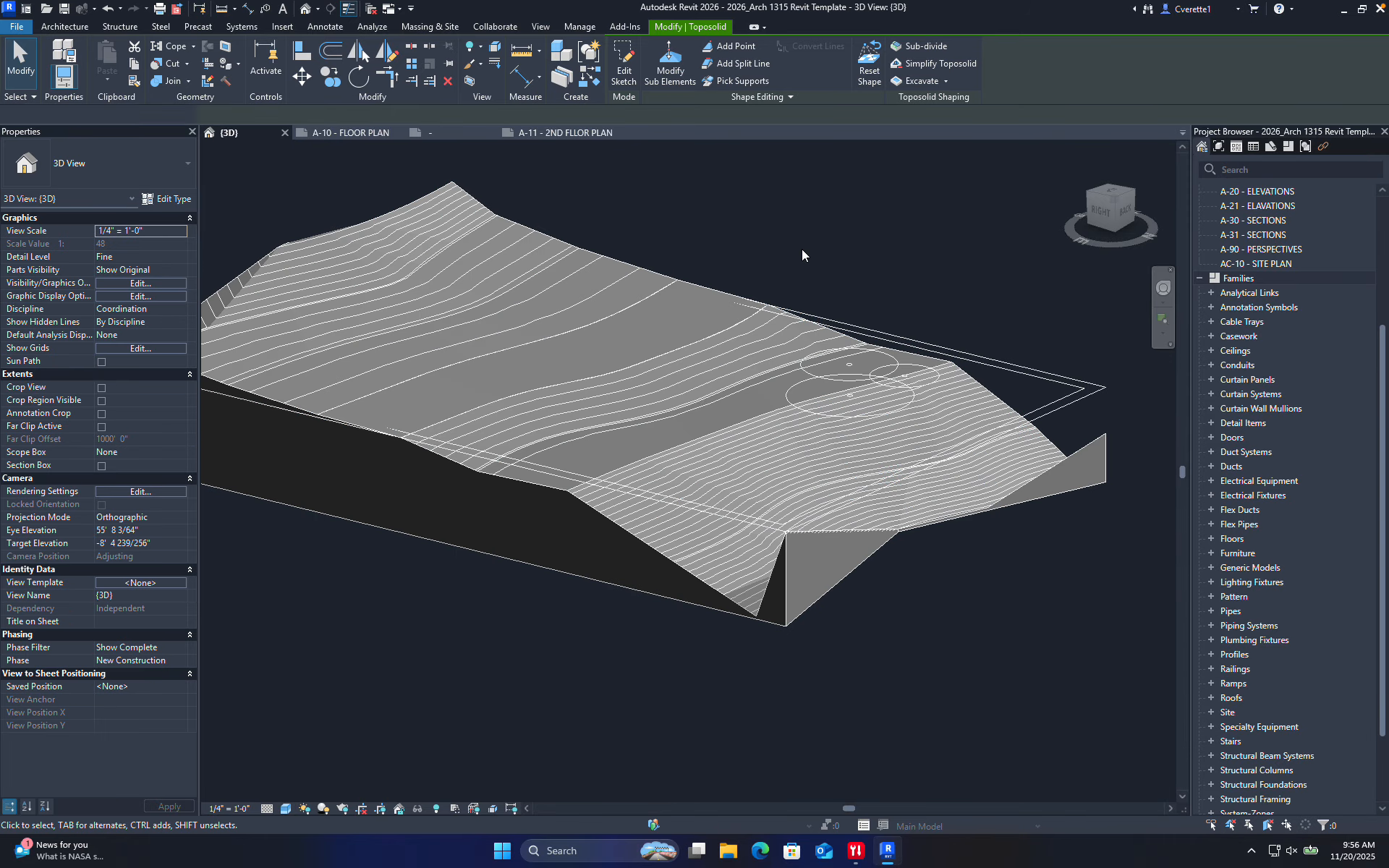
- Modify the toposolid's sub-elements, lowering its spiked back-right corner point to an elevation of about -31' 8"
click(672, 358)
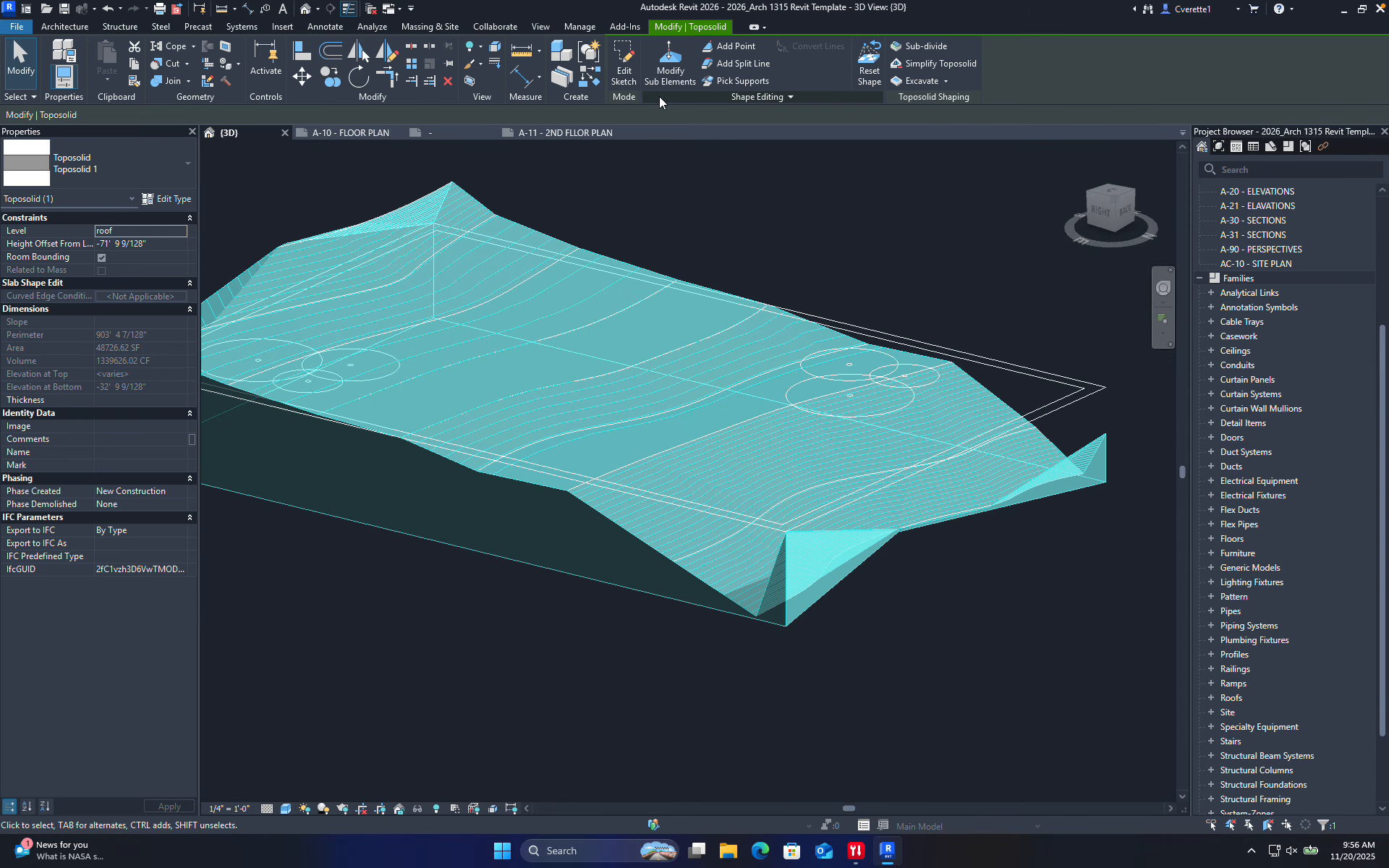
click(671, 70)
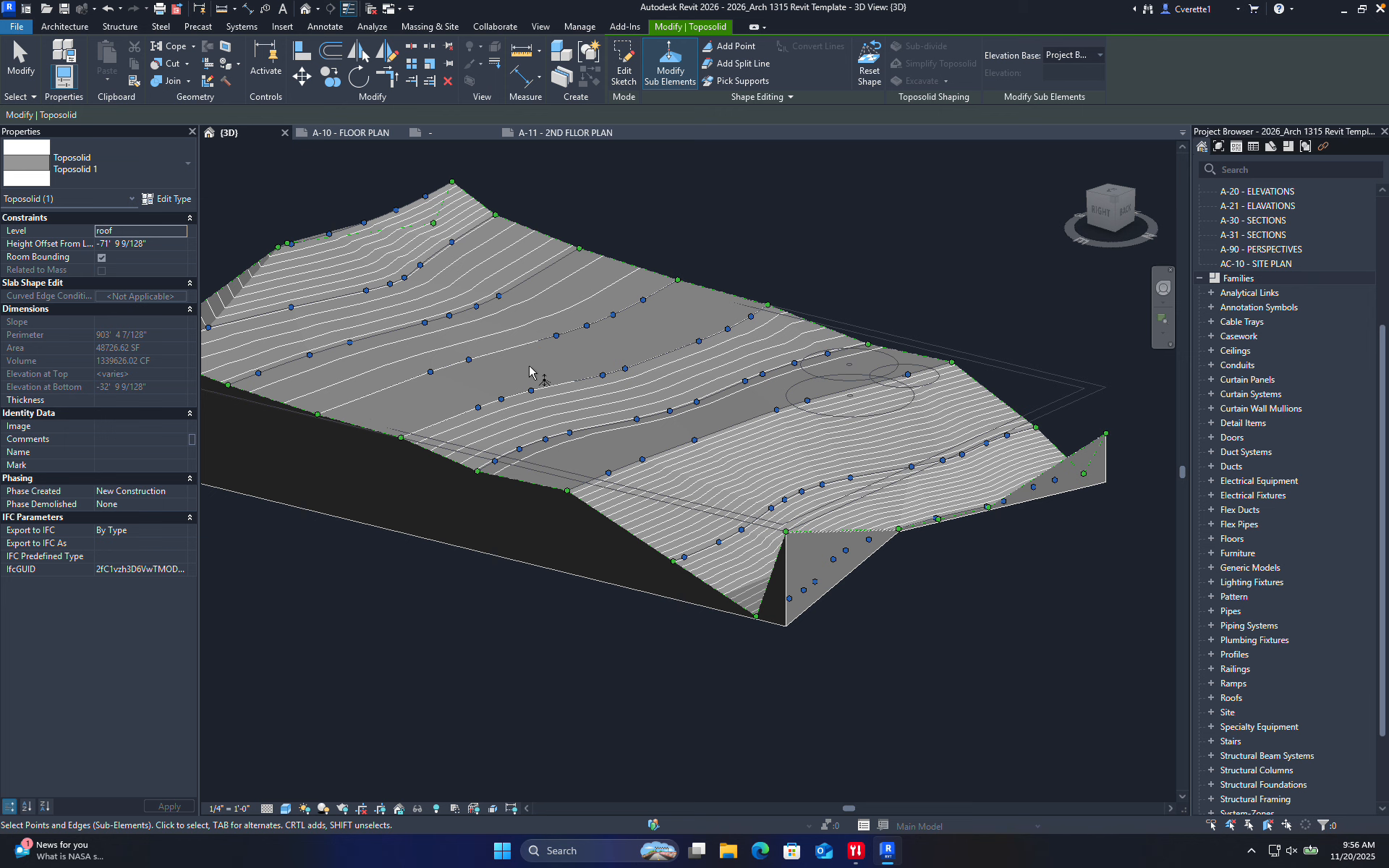
scroll(786, 532, up, 3)
click(782, 503)
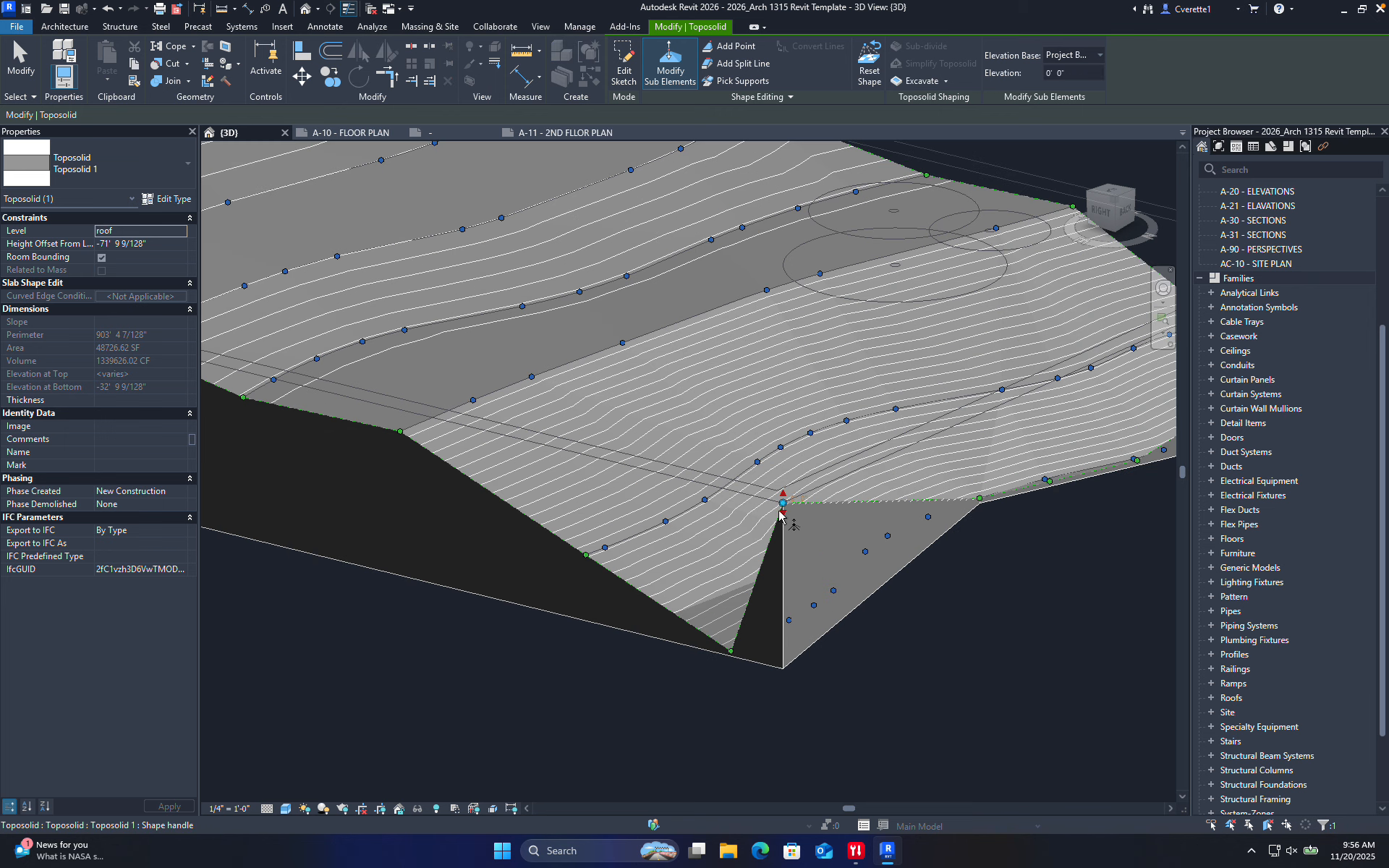
drag(781, 515, 783, 662)
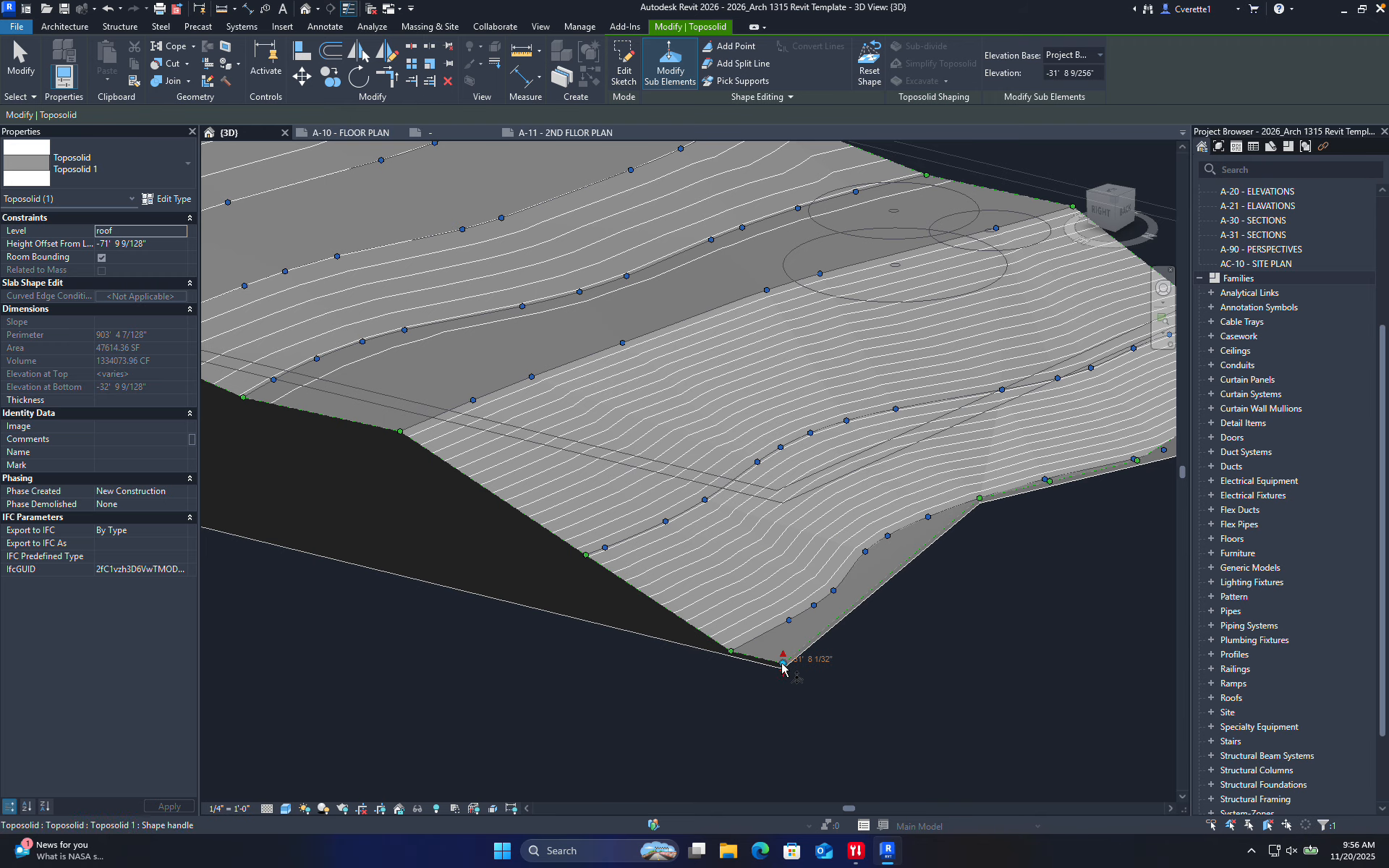
click(877, 682)
- Lower the toposolid's spiked back-left corner point to an elevation of about -32'
shift+middle_drag(1019, 680, 872, 558)
scroll(730, 518, up, 2)
click(695, 487)
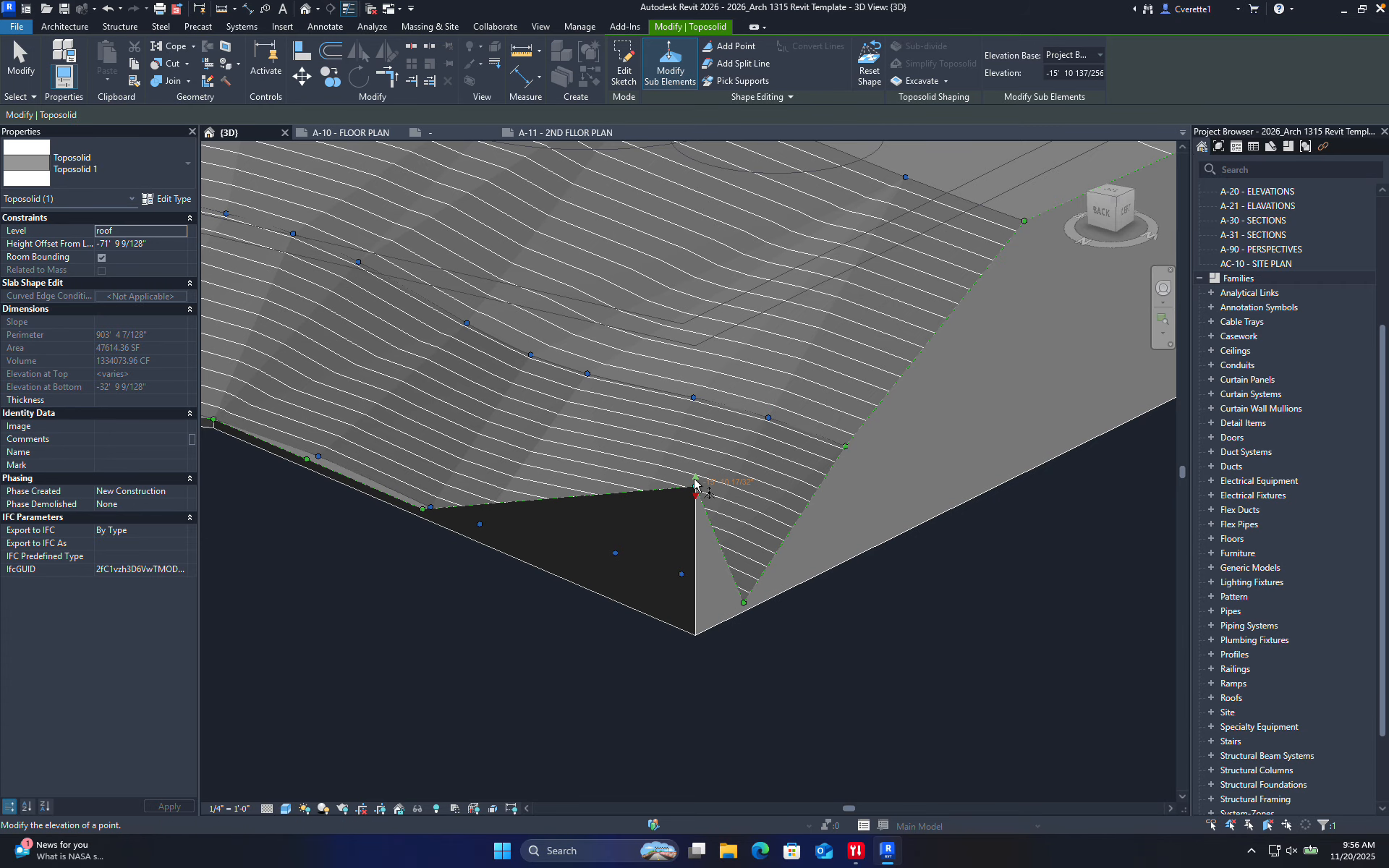
drag(695, 487, 696, 628)
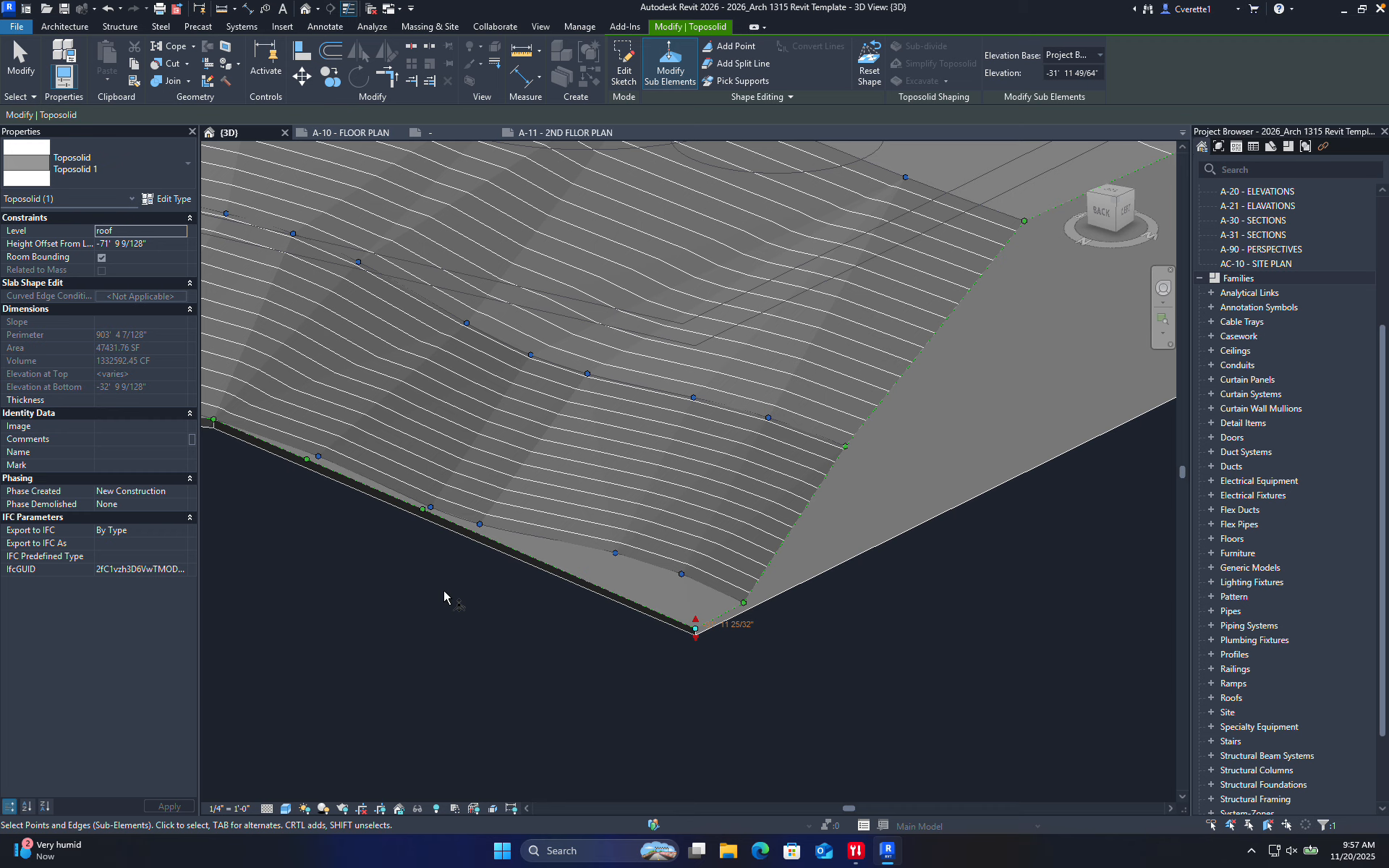
click(799, 727)
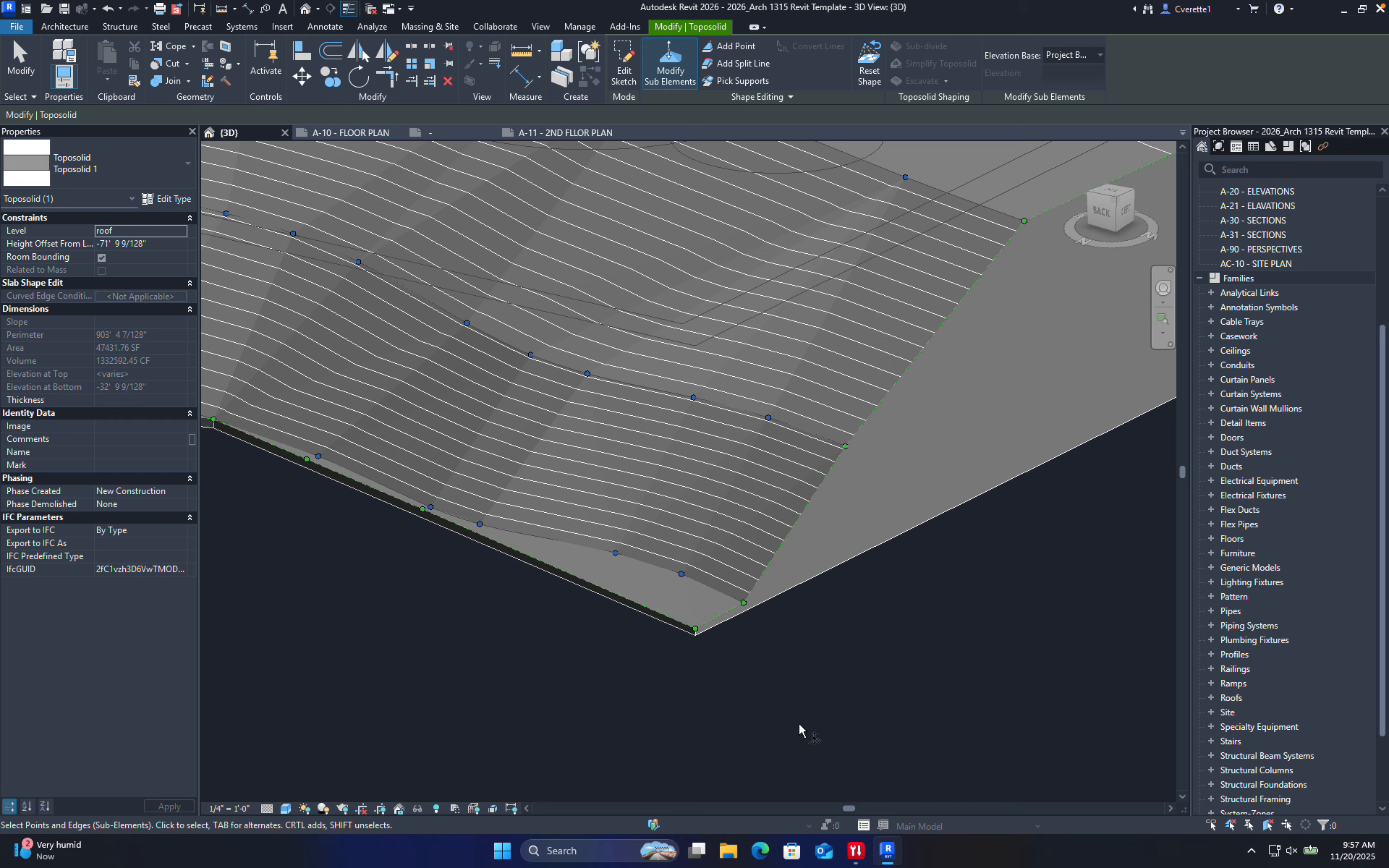
- Raise the toposolid's sunken front-left corner point to an elevation of 18' 0"
scroll(396, 452, down, 6)
shift+middle_drag(462, 471, 258, 475)
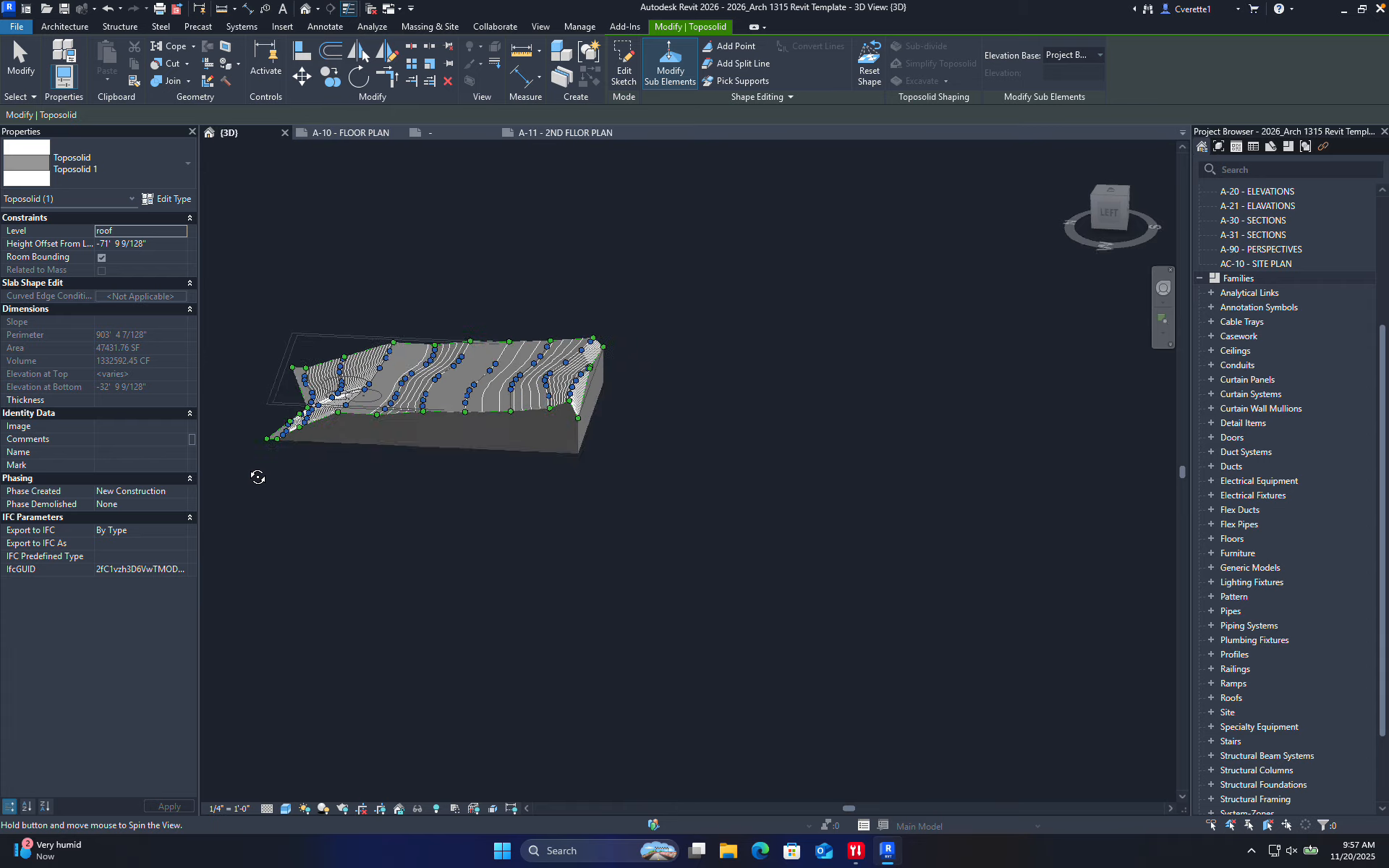
scroll(651, 390, up, 6)
click(644, 377)
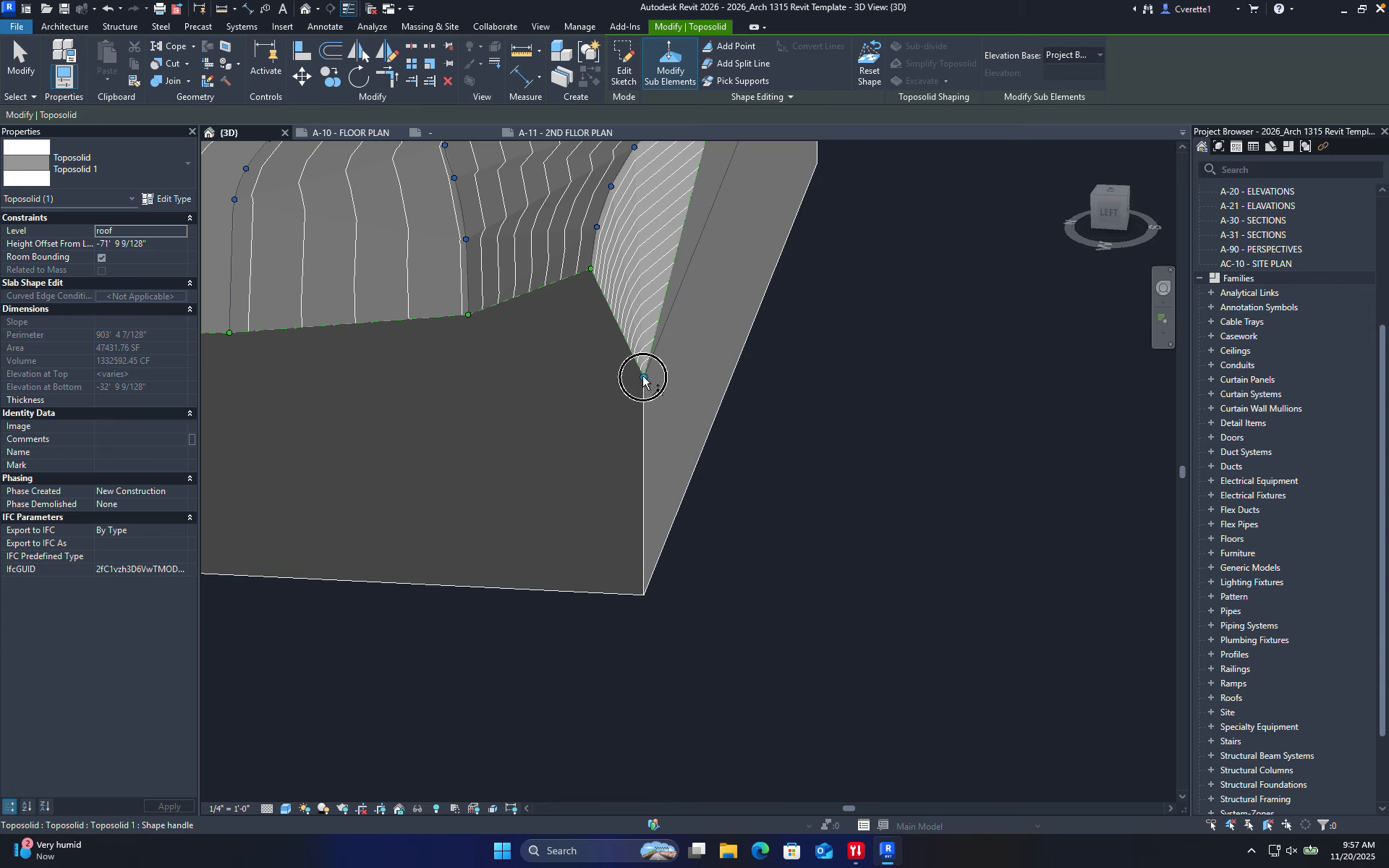
drag(644, 377, 651, 267)
scroll(653, 262, up, 2)
scroll(631, 263, down, 5)
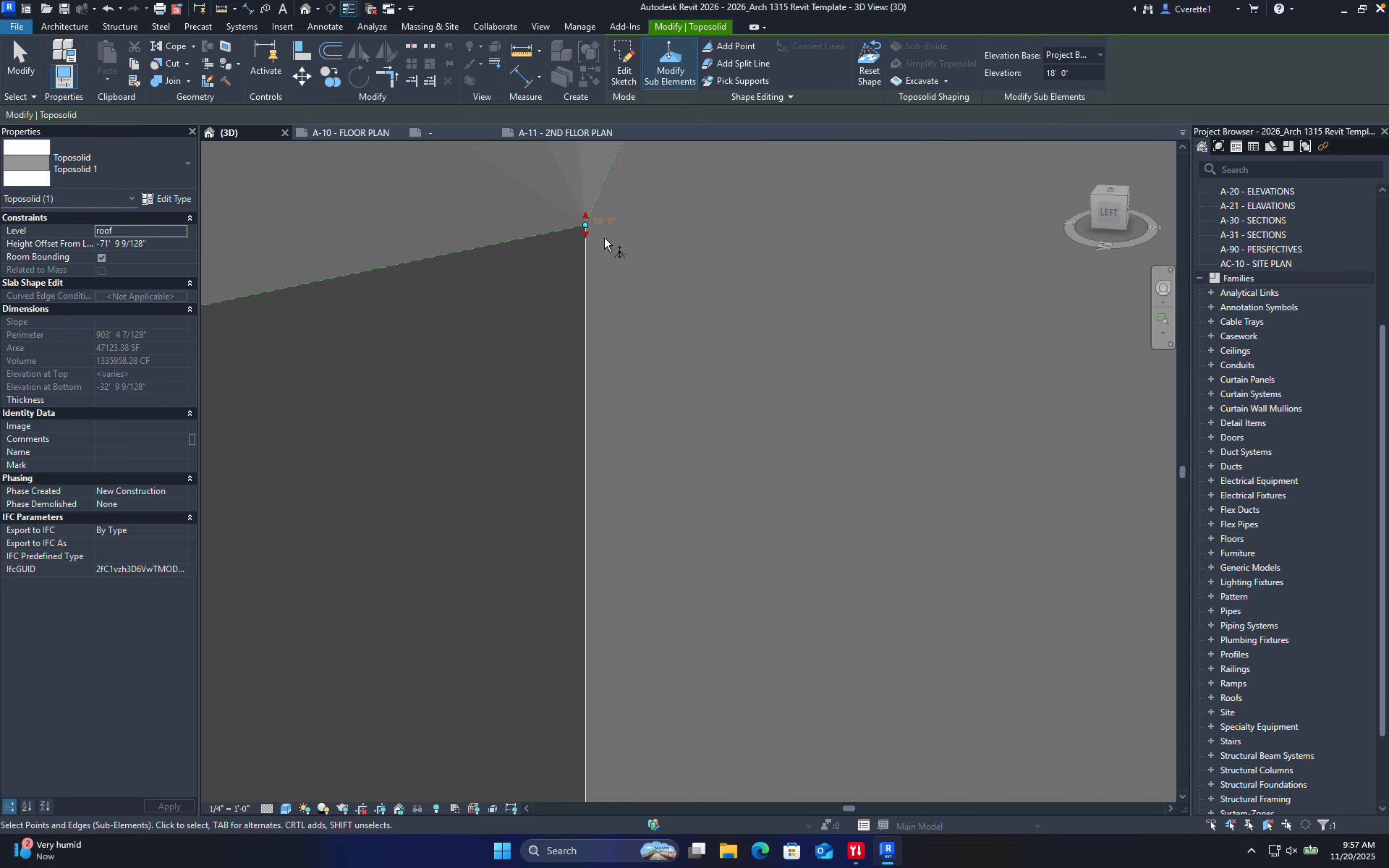
- Raise the toposolid's sunken front-right corner point to an elevation of 6' 0" and finish editing its sub-elements
scroll(597, 230, up, 1)
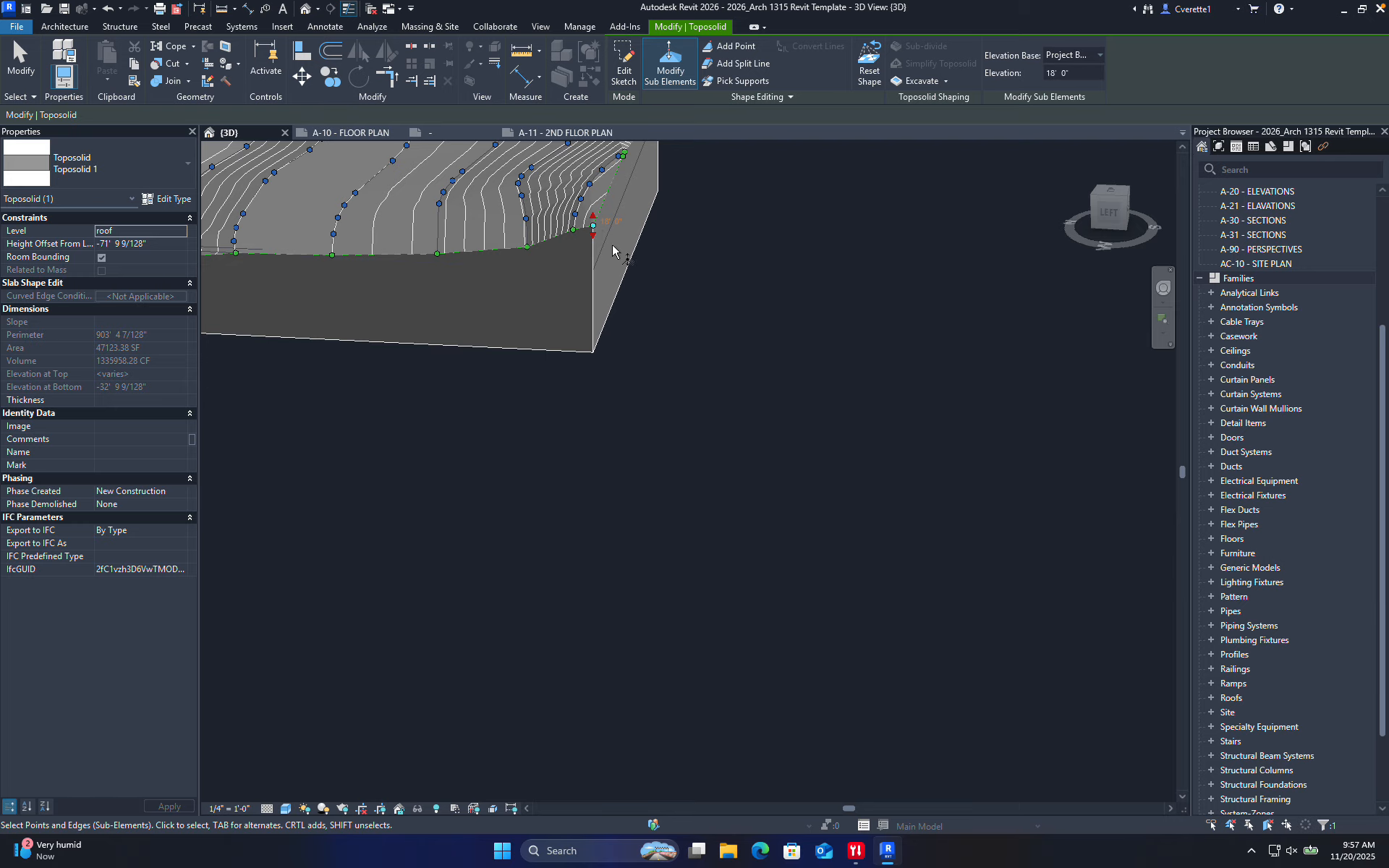
middle_drag(834, 352, 857, 579)
shift+middle_drag(821, 474, 619, 400)
scroll(608, 428, up, 4)
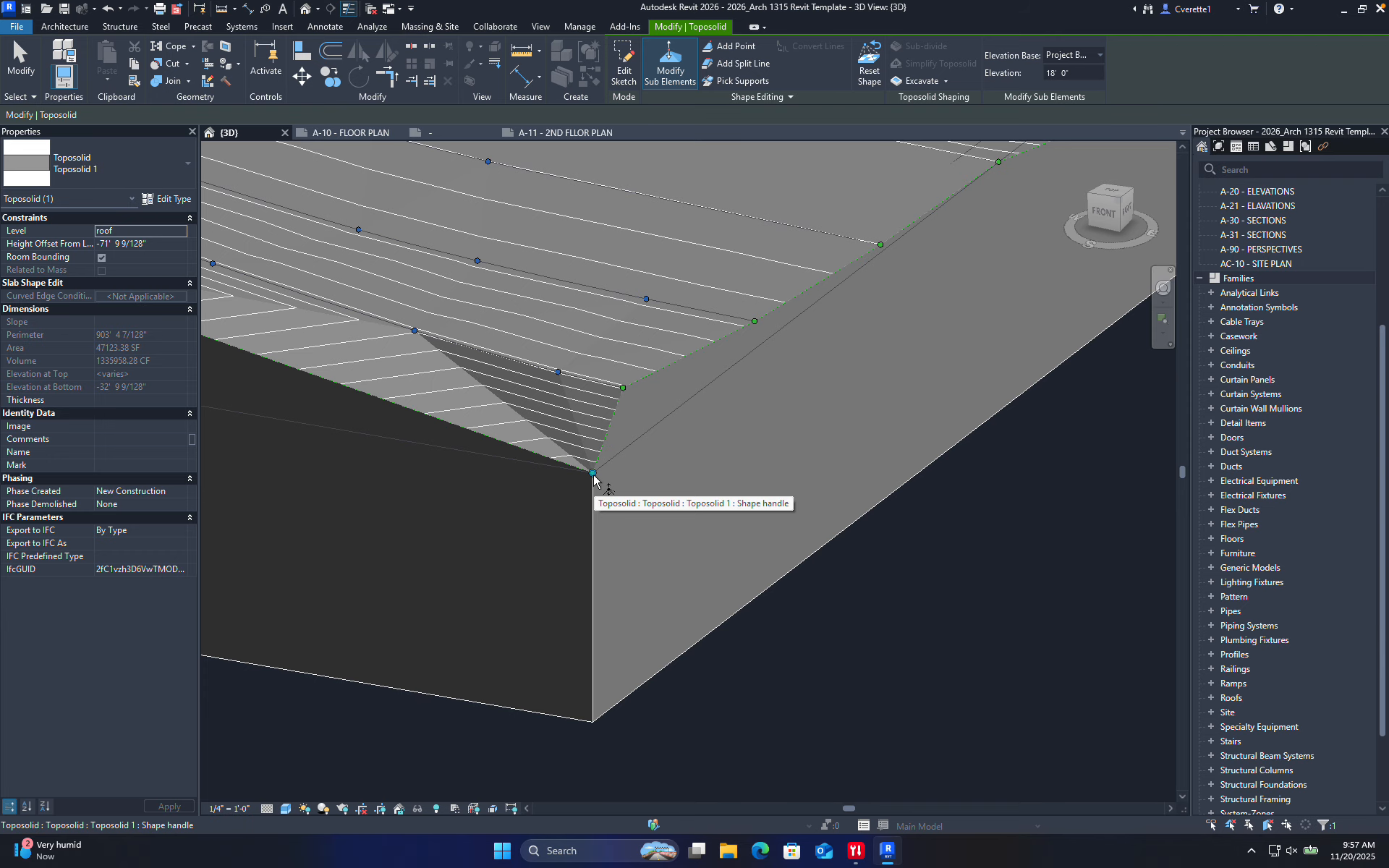
click(593, 457)
drag(593, 457, 593, 428)
scroll(591, 445, up, 5)
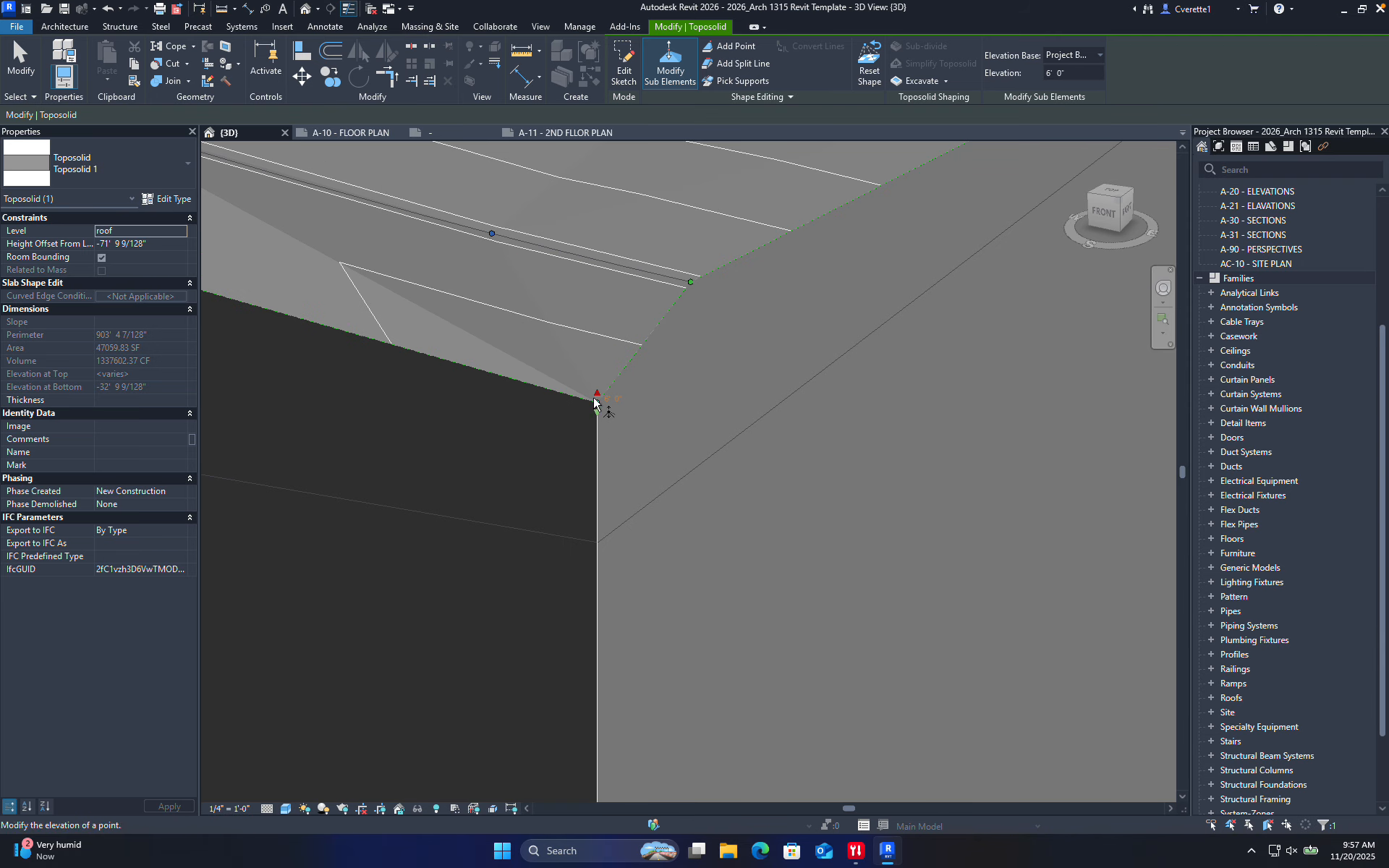
click(692, 282)
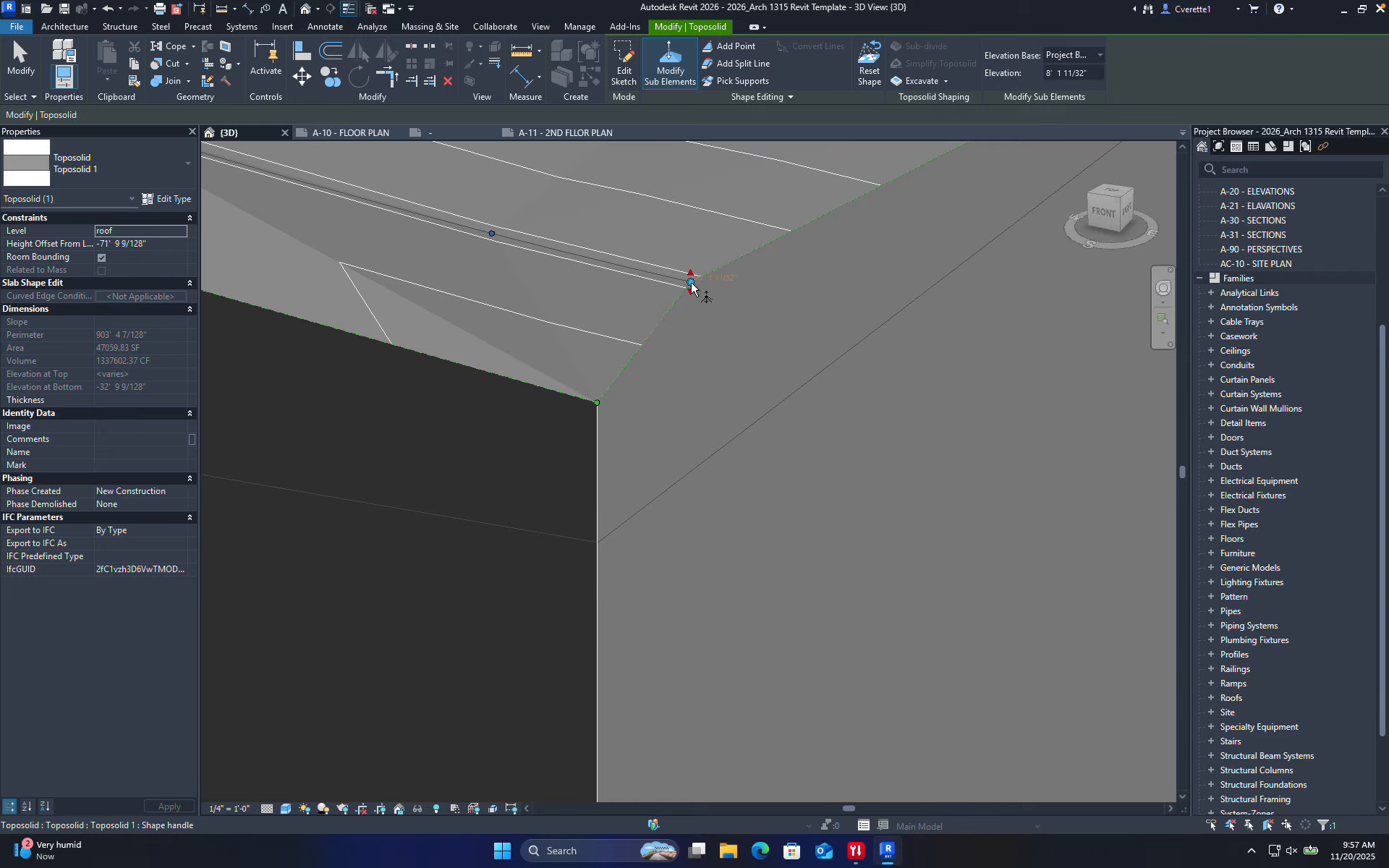
click(492, 234)
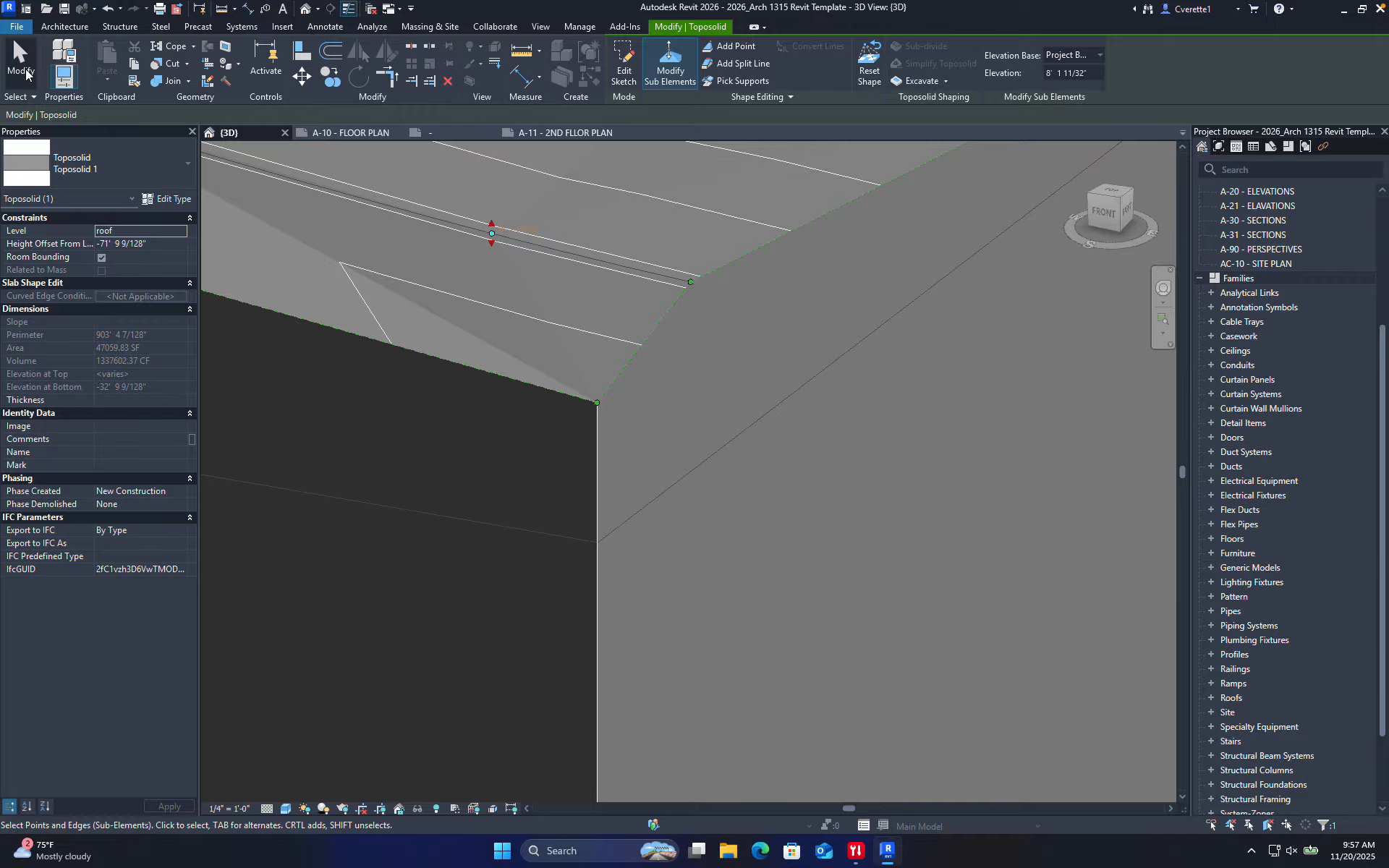
click(25, 68)
scroll(700, 362, down, 6)
shift+middle_drag(636, 383, 571, 356)
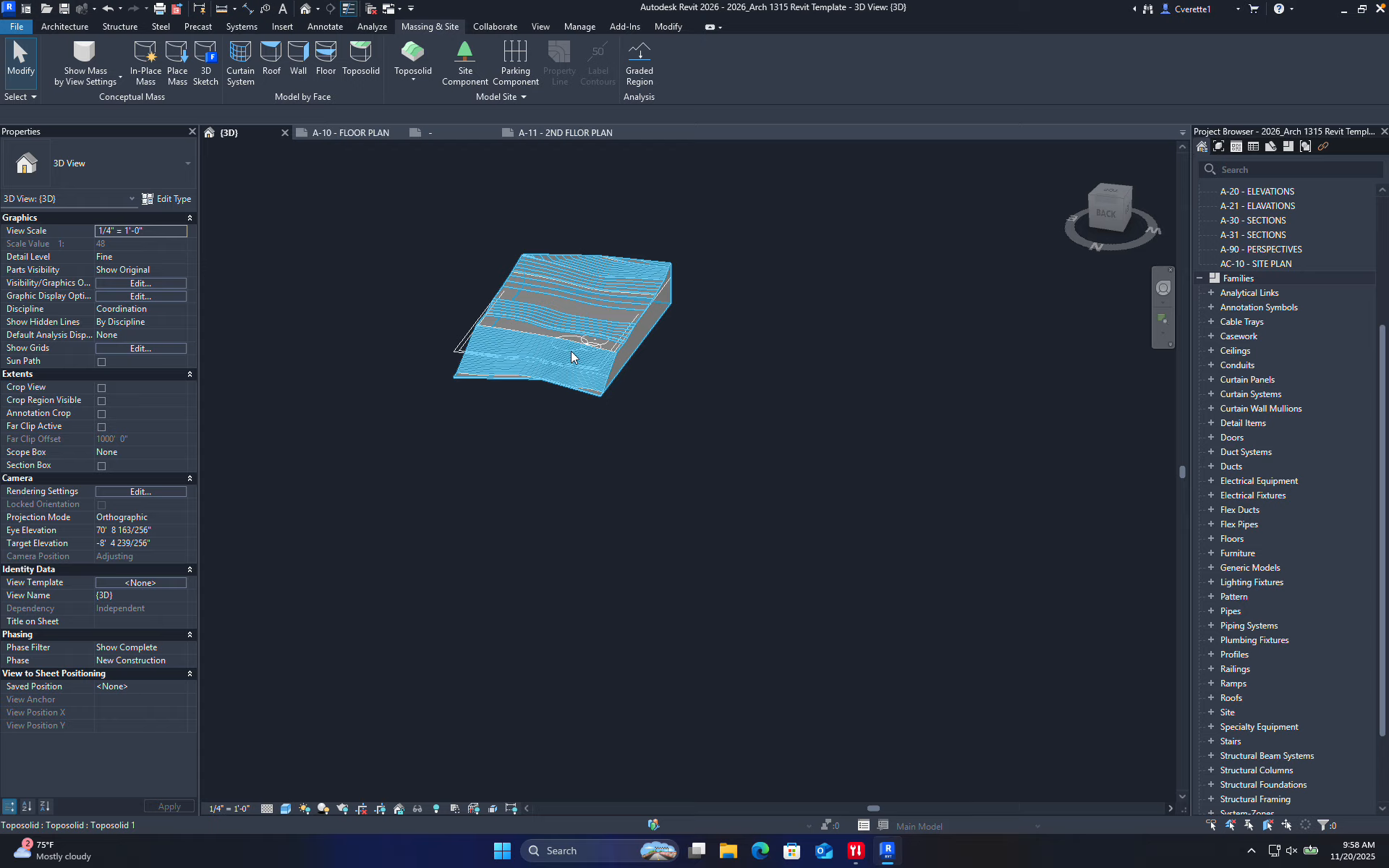
scroll(571, 356, up, 5)
click(436, 444)
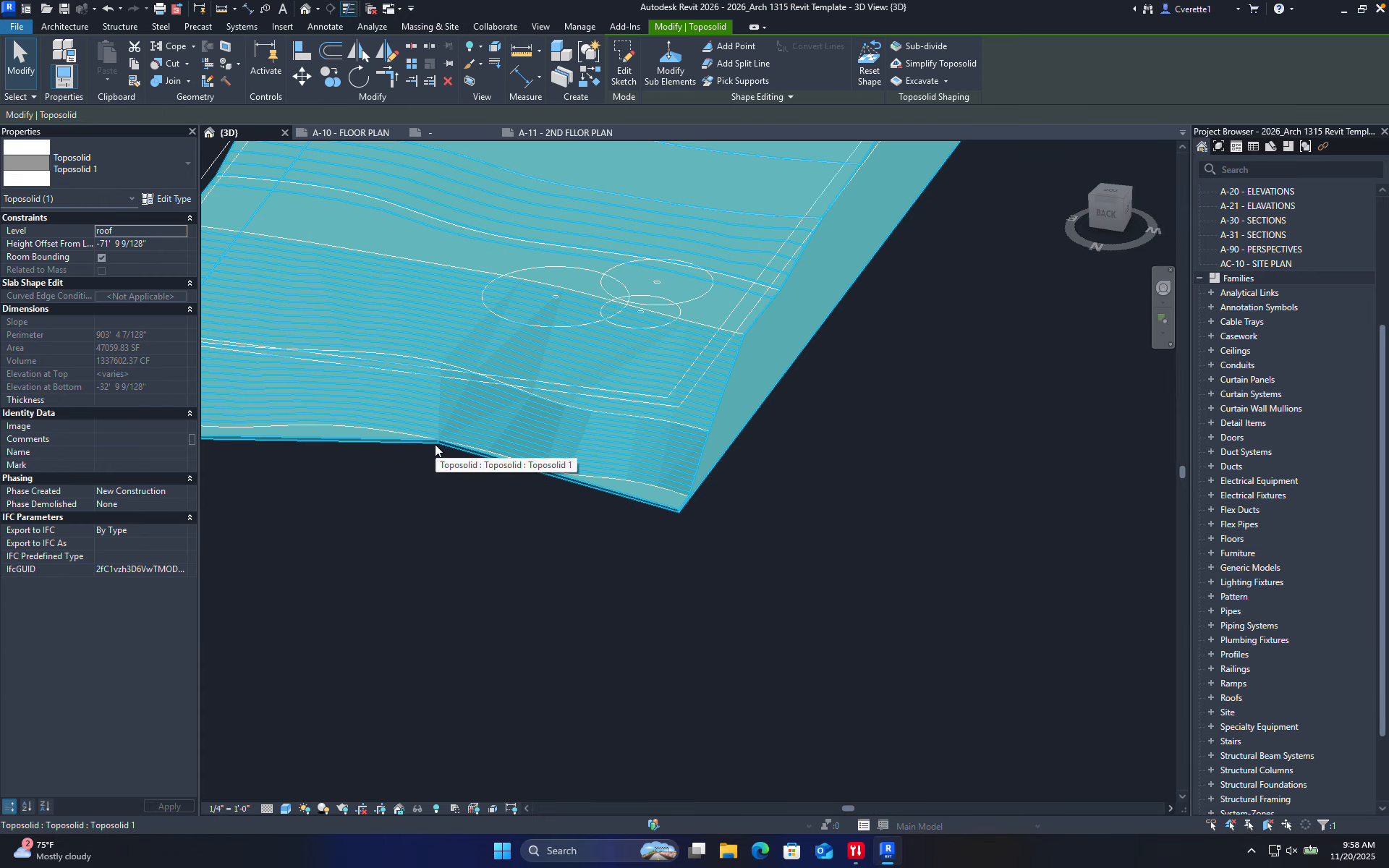
shift+middle_drag(432, 448, 629, 448)
click(629, 442)
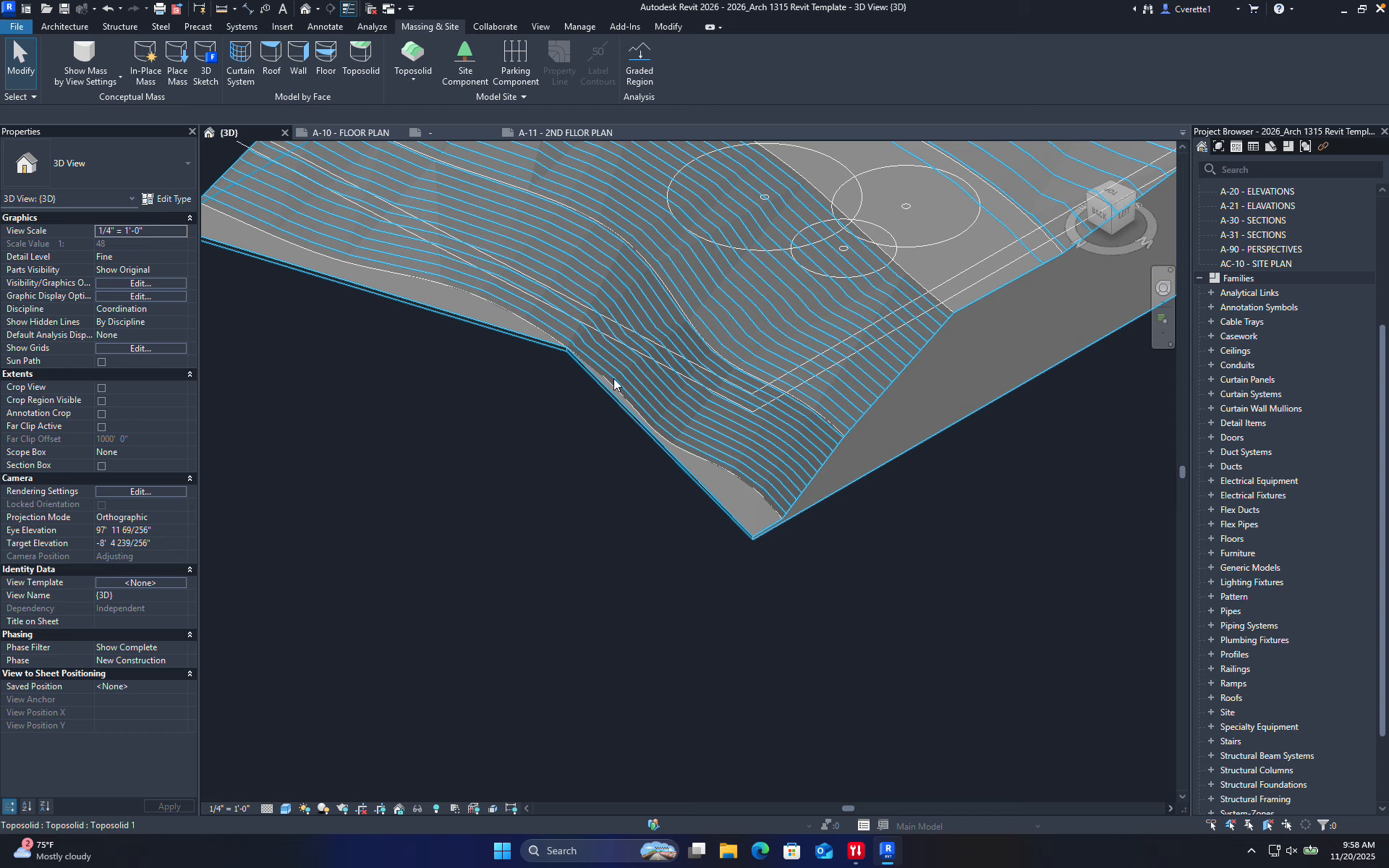
double_click(614, 380)
scroll(602, 348, down, 4)
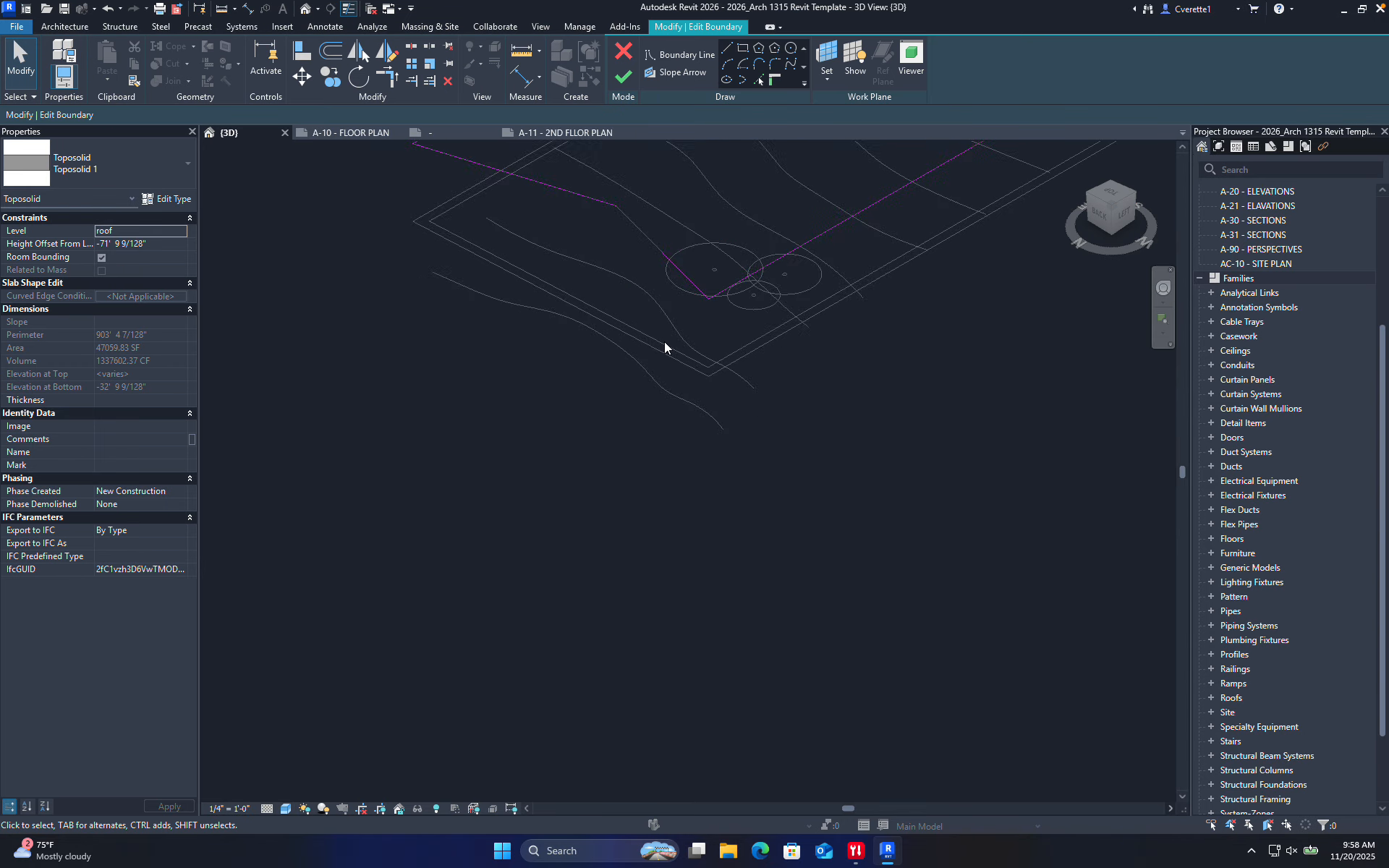
scroll(656, 327, up, 2)
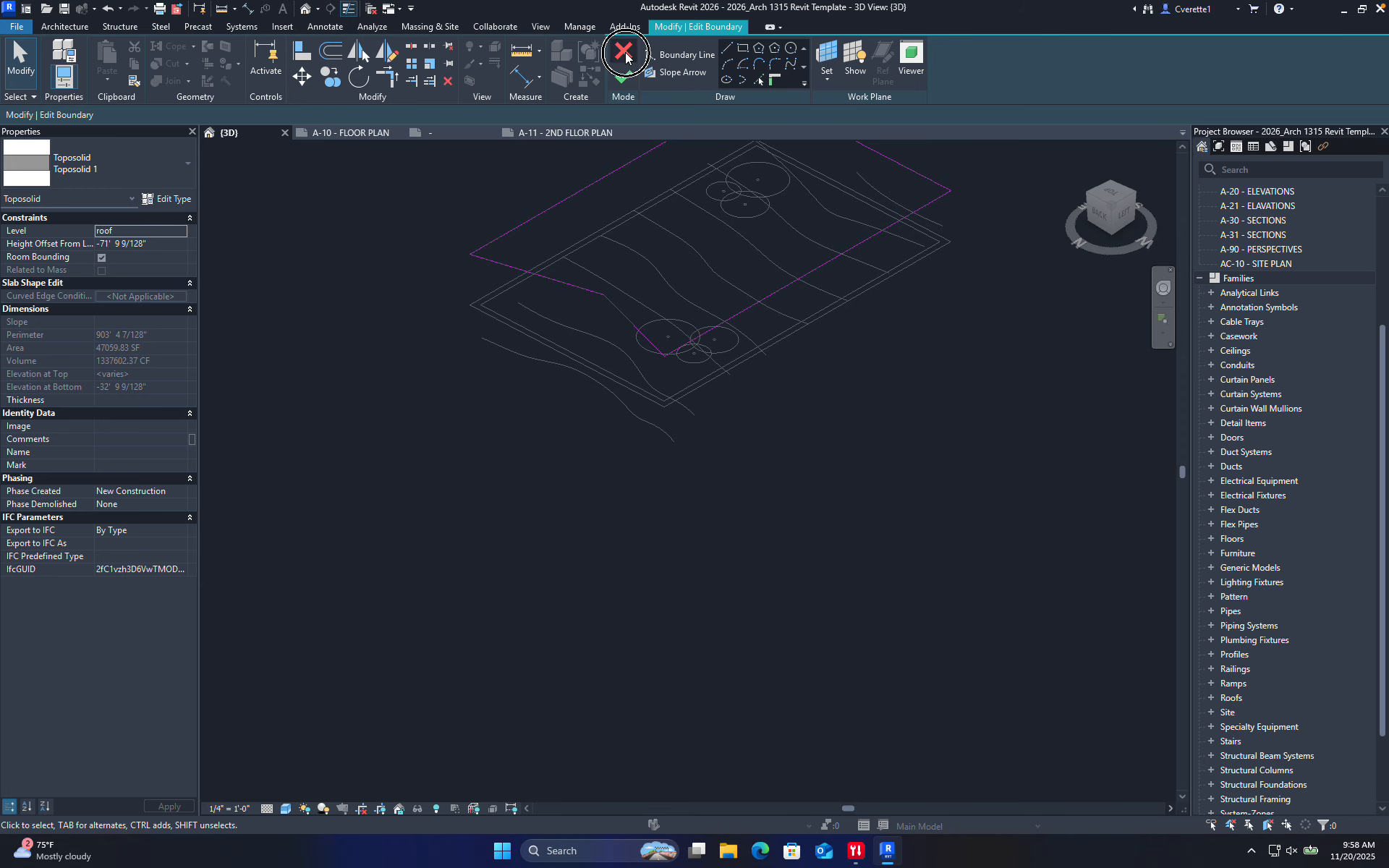
click(623, 76)
- Edit the toposolid's boundary in the top view and delete the two angled lines forming the notch in its north edge
click(484, 464)
middle_drag(498, 471, 478, 716)
click(580, 347)
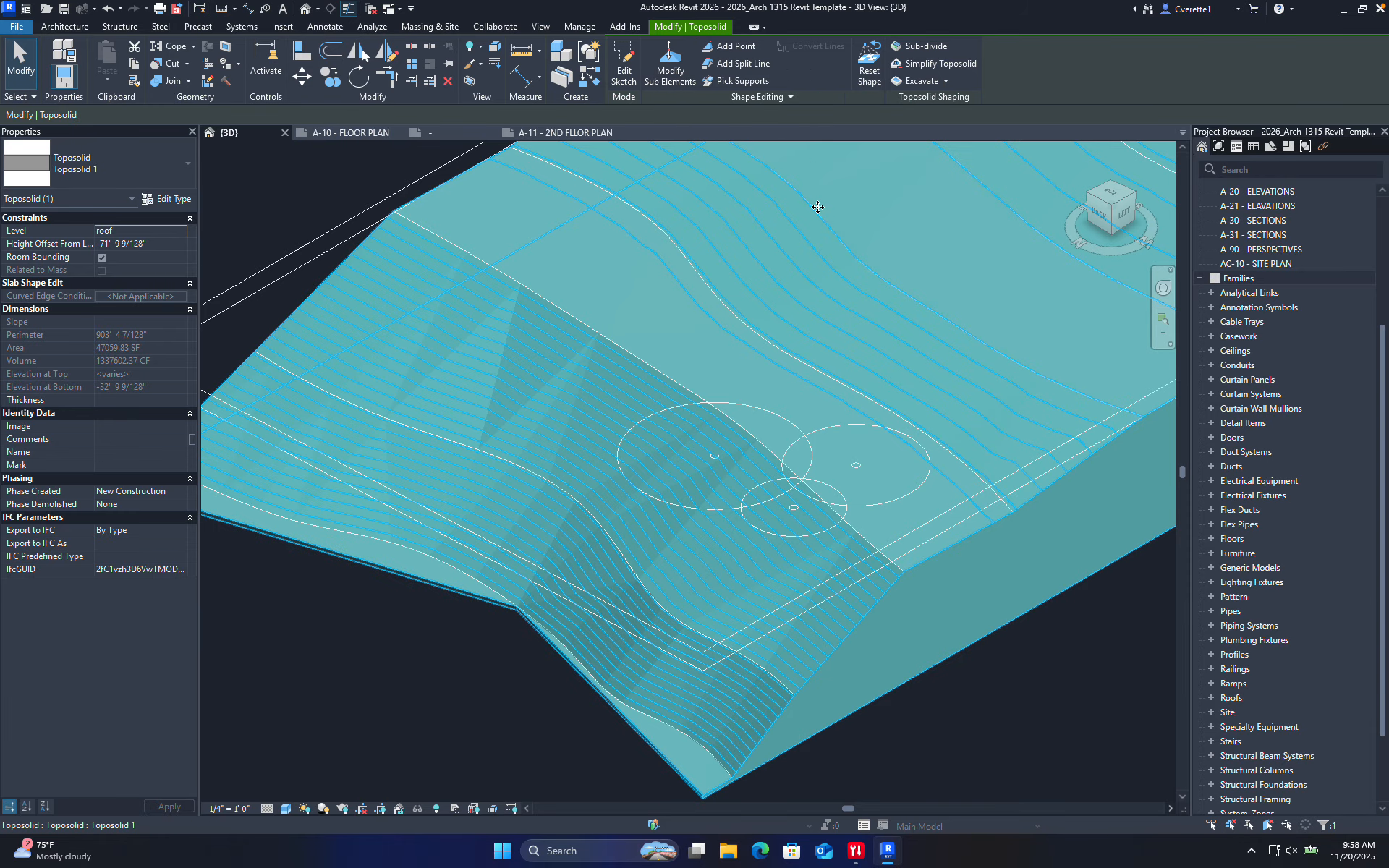
scroll(829, 266, down, 6)
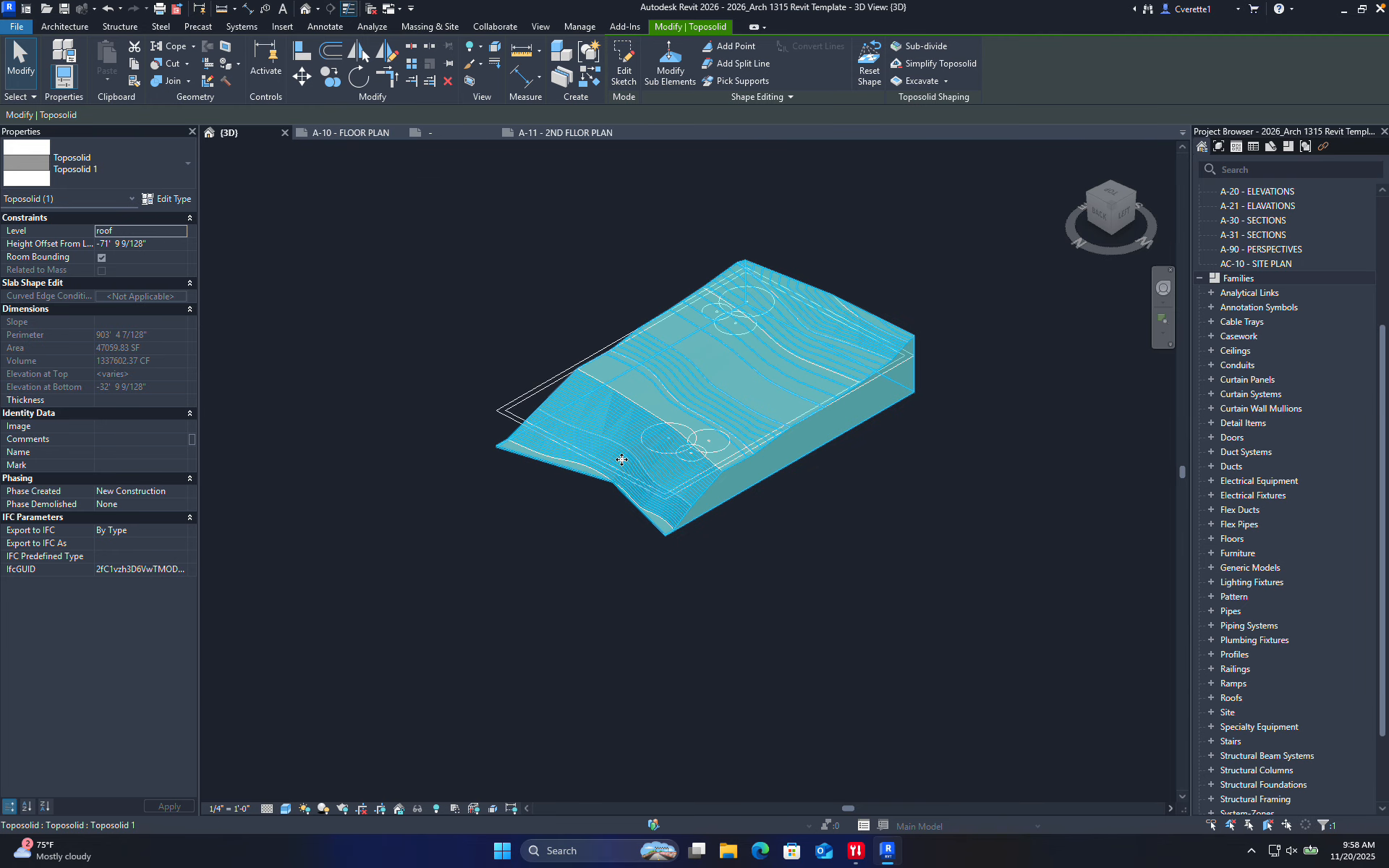
click(1107, 203)
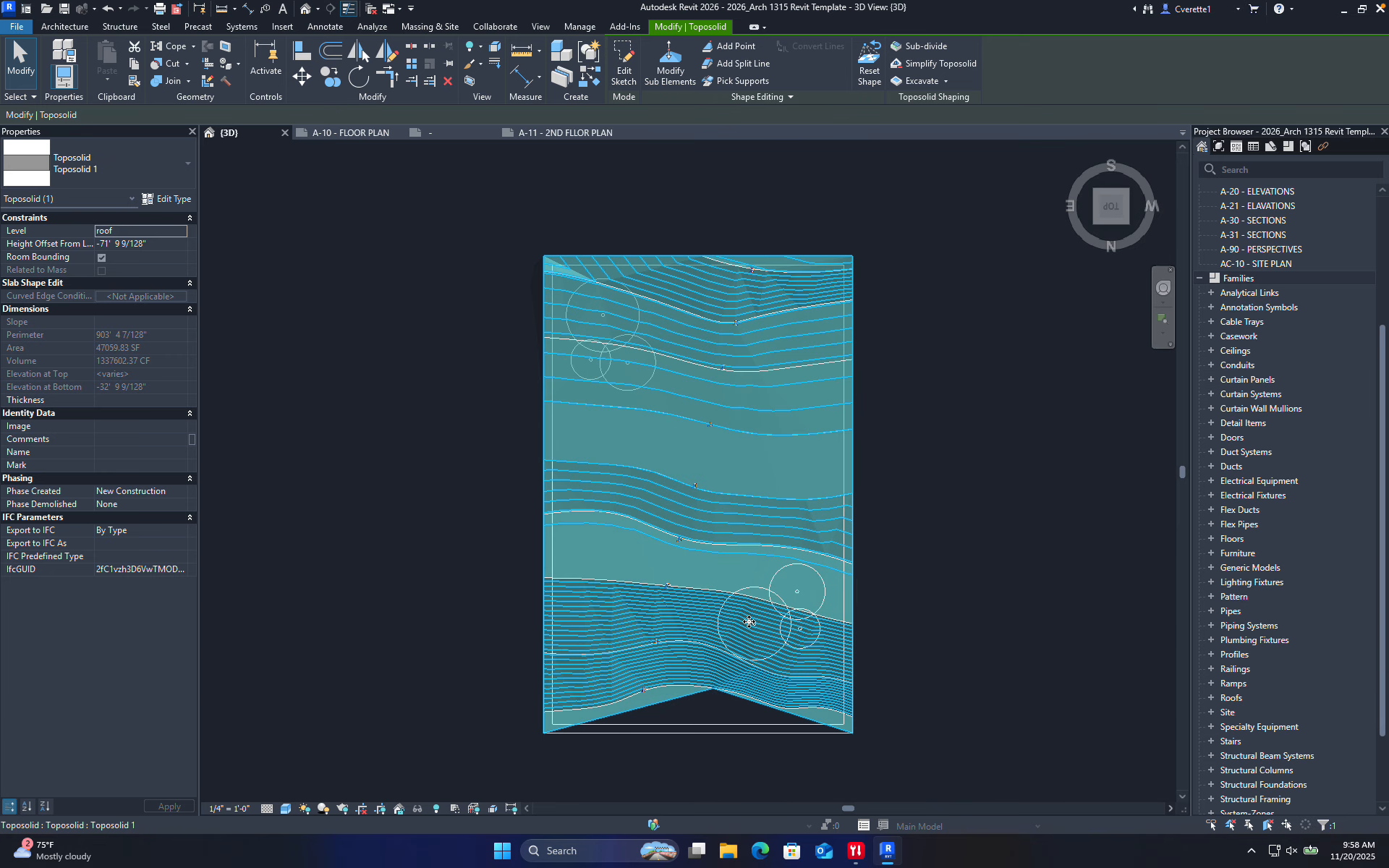
key(Escape)
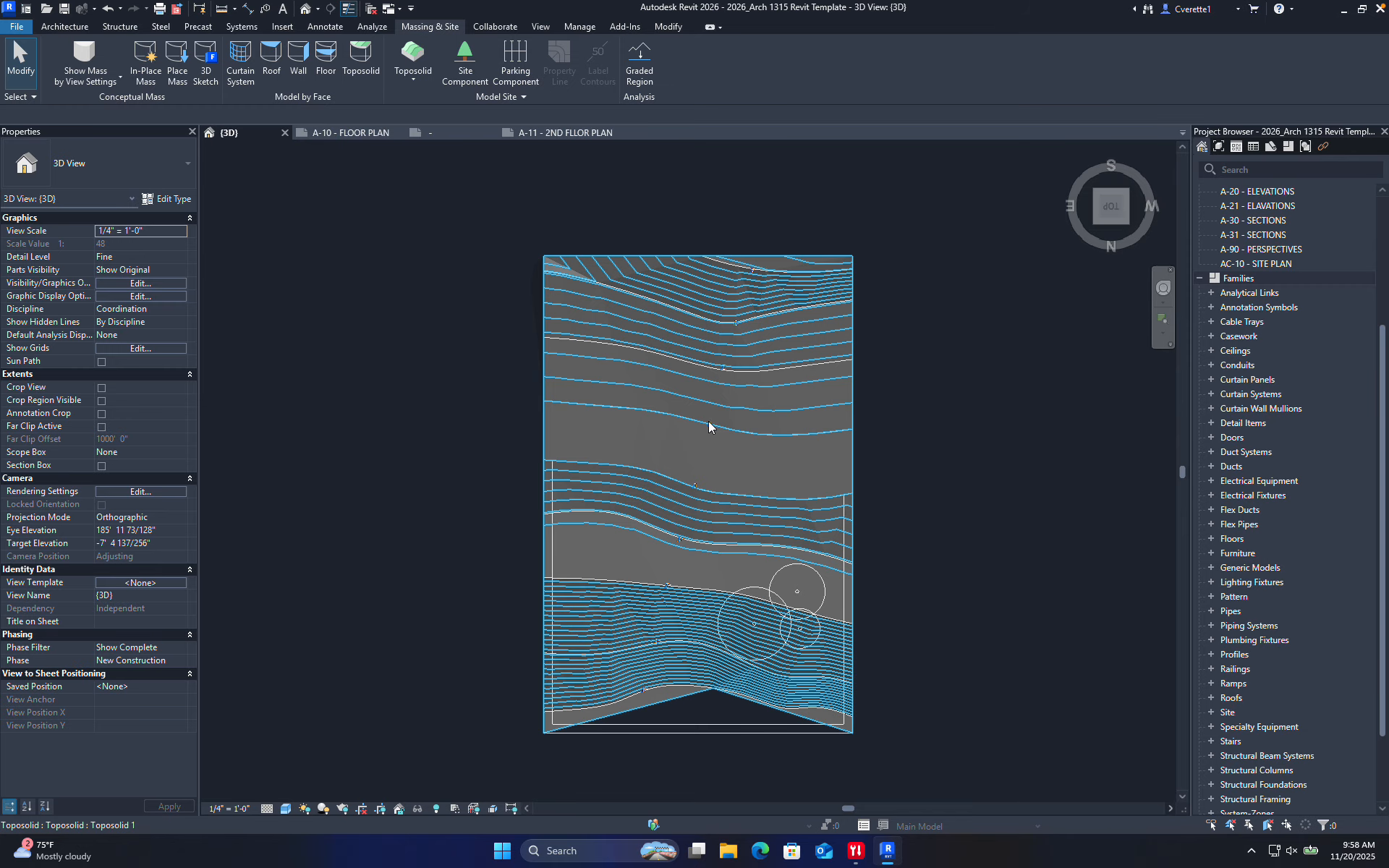
double_click(708, 421)
middle_drag(703, 718, 713, 480)
scroll(676, 486, up, 3)
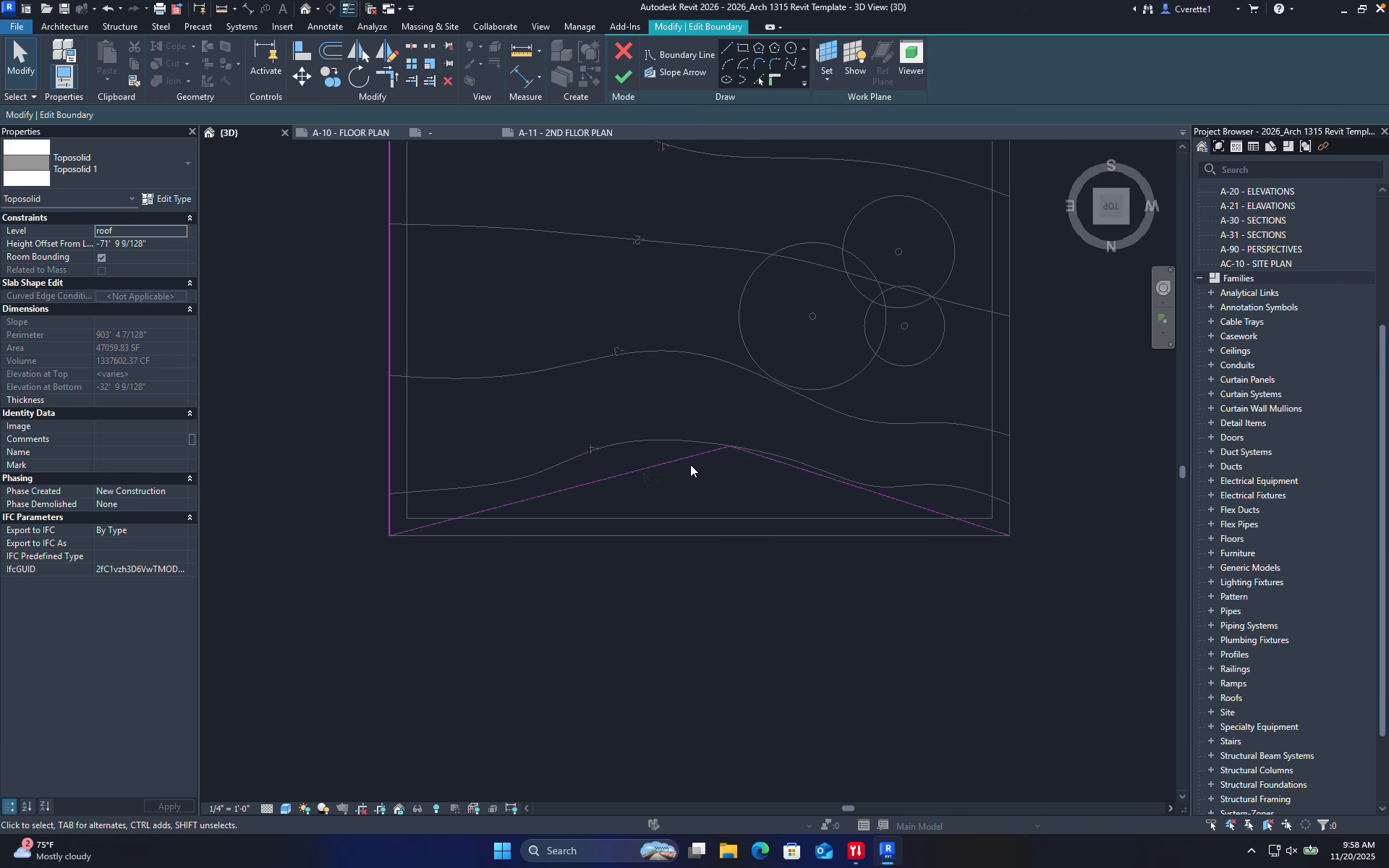
click(769, 492)
drag(769, 488, 680, 395)
key(Delete)
- Try to finish the boundary without its north edge, inspect the open line ends, and resume sketching
click(620, 81)
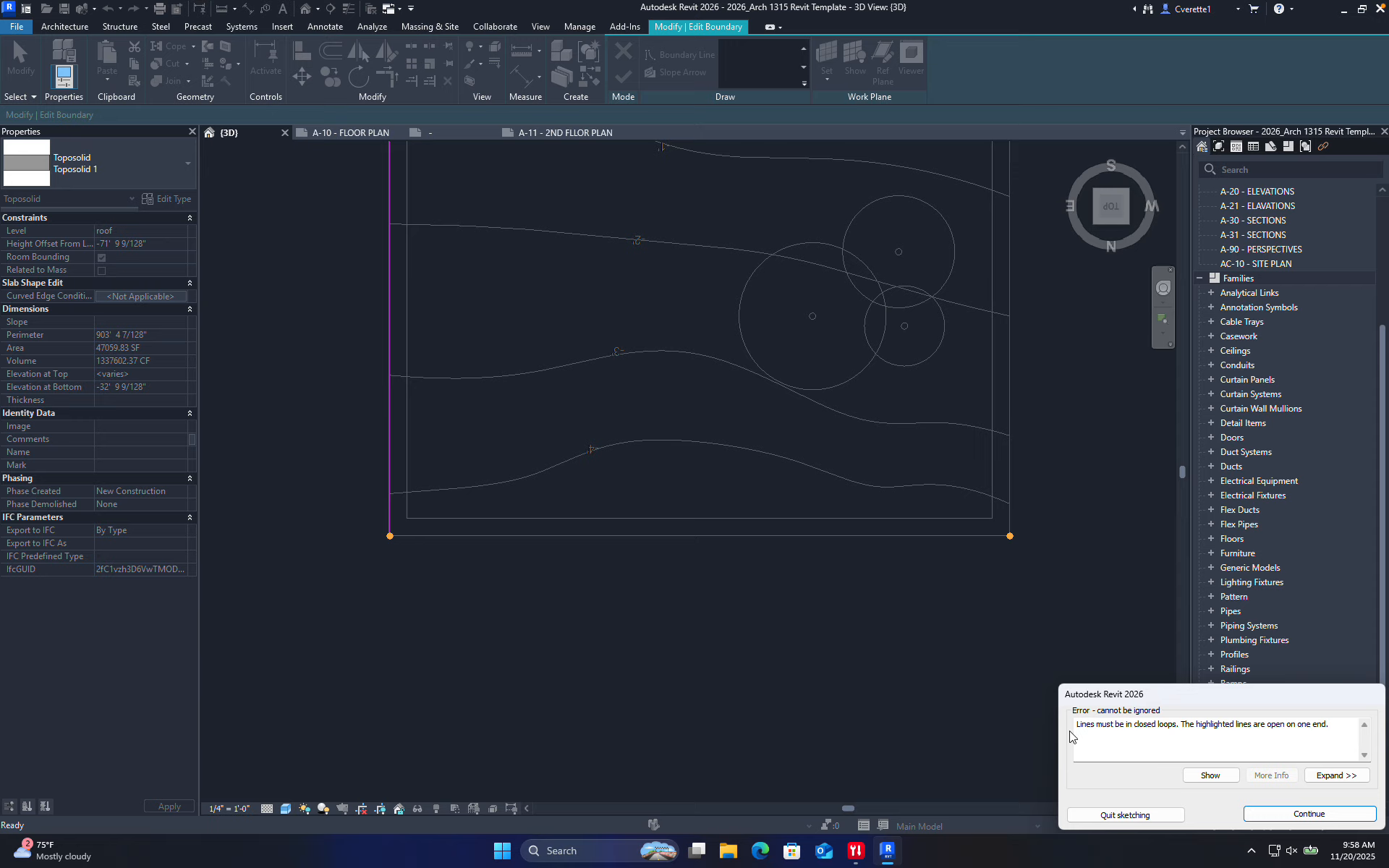
click(1208, 775)
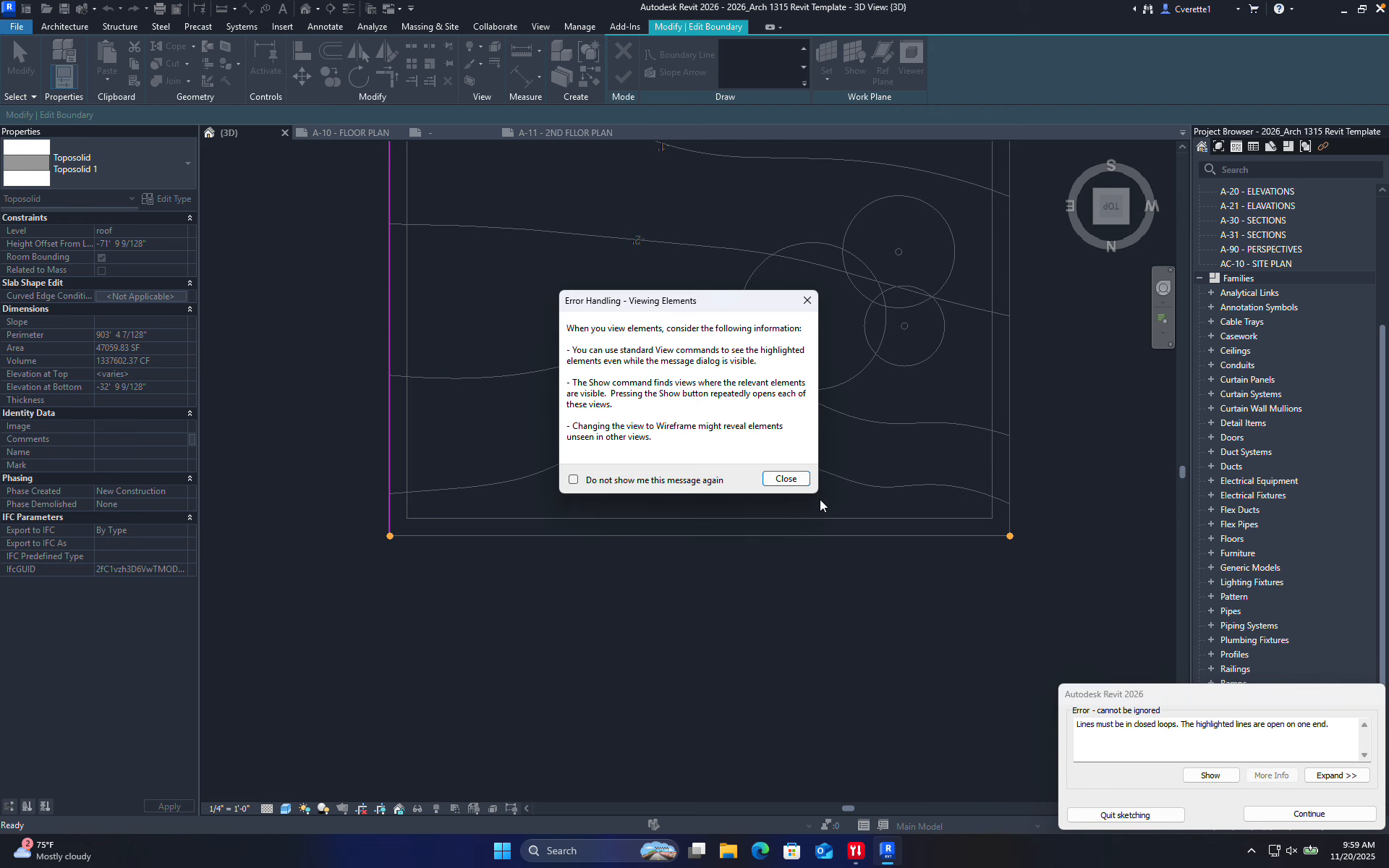
click(786, 480)
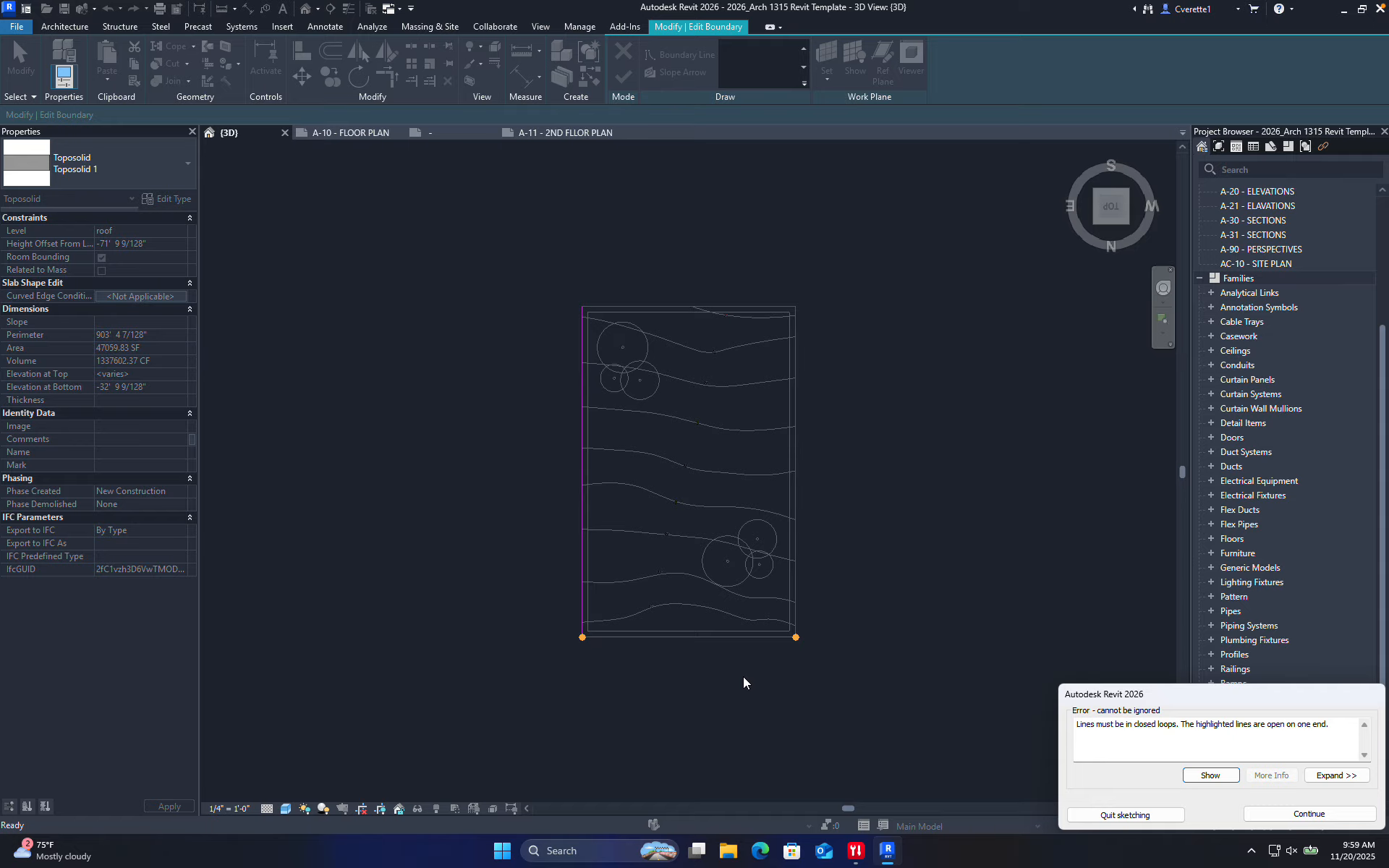
scroll(671, 632, up, 3)
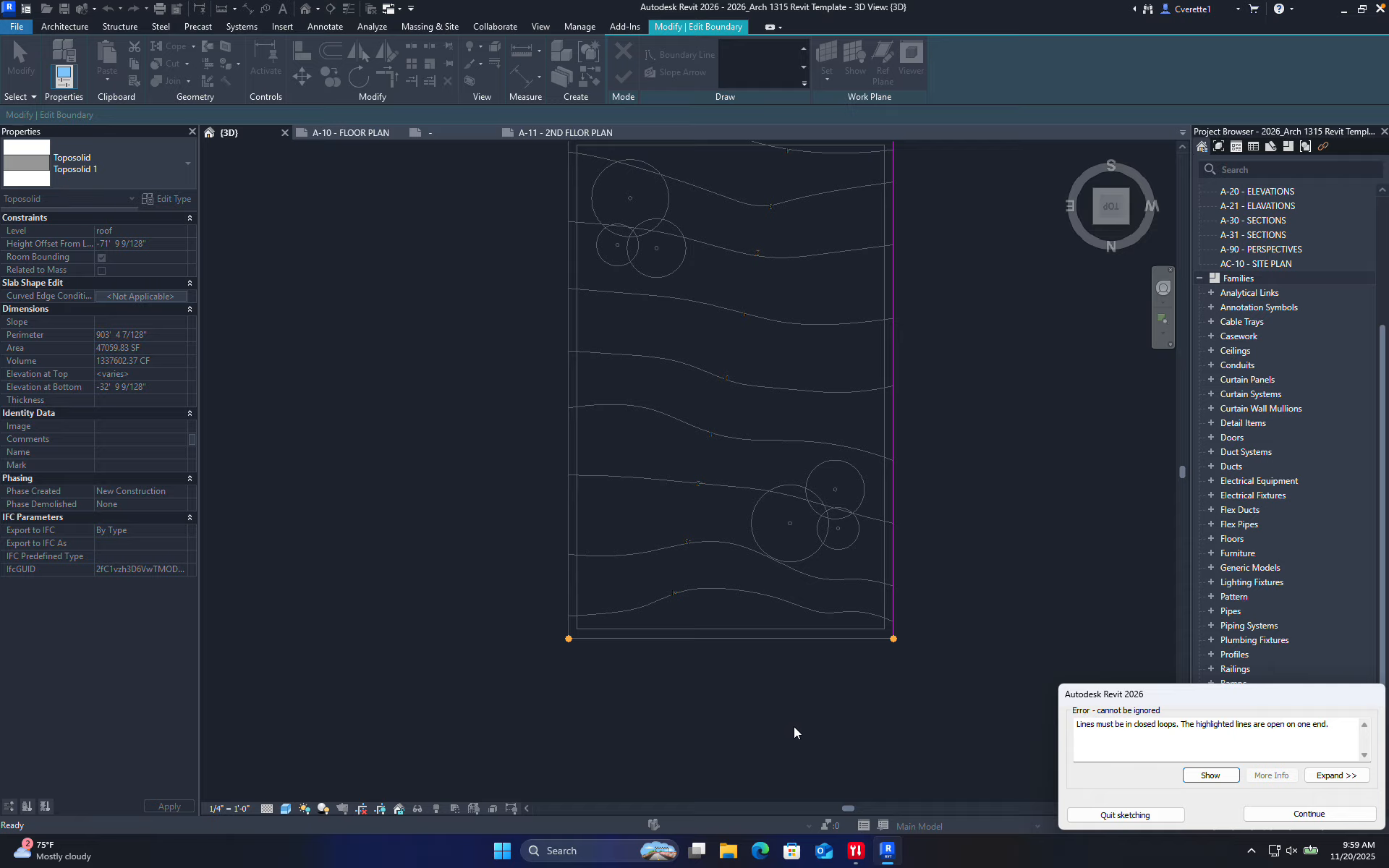
middle_drag(794, 728, 688, 727)
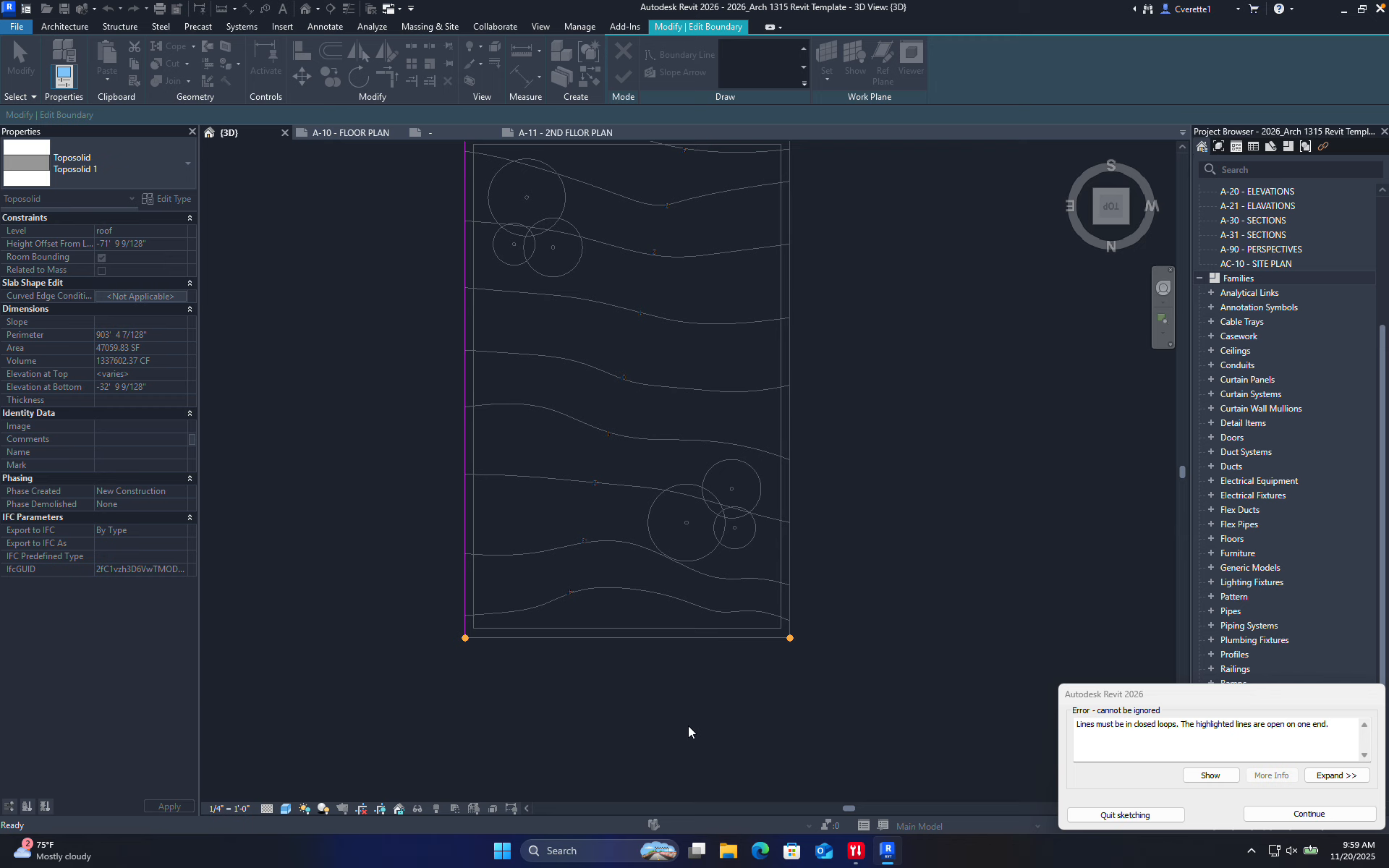
middle_drag(673, 462, 673, 502)
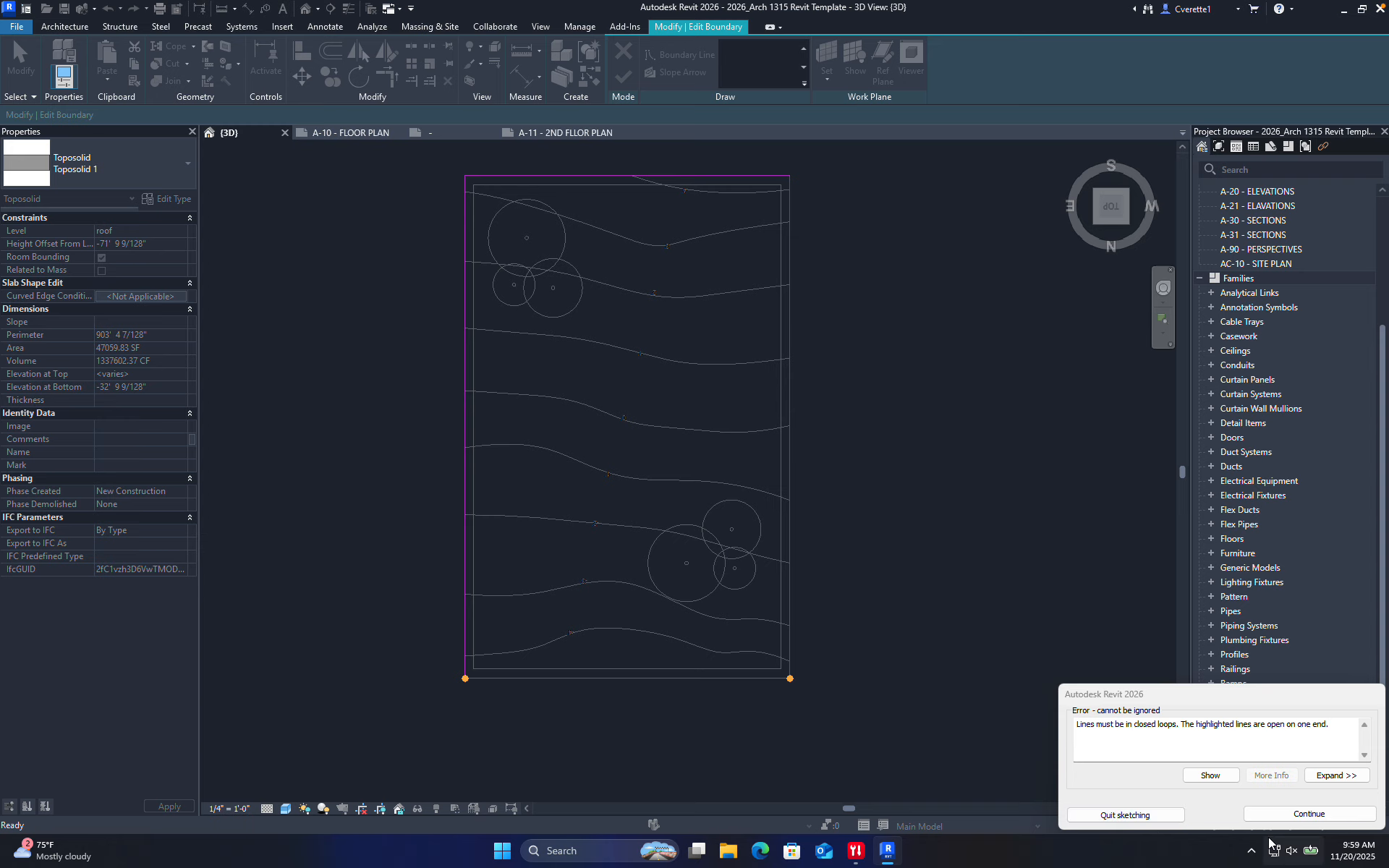
click(1309, 813)
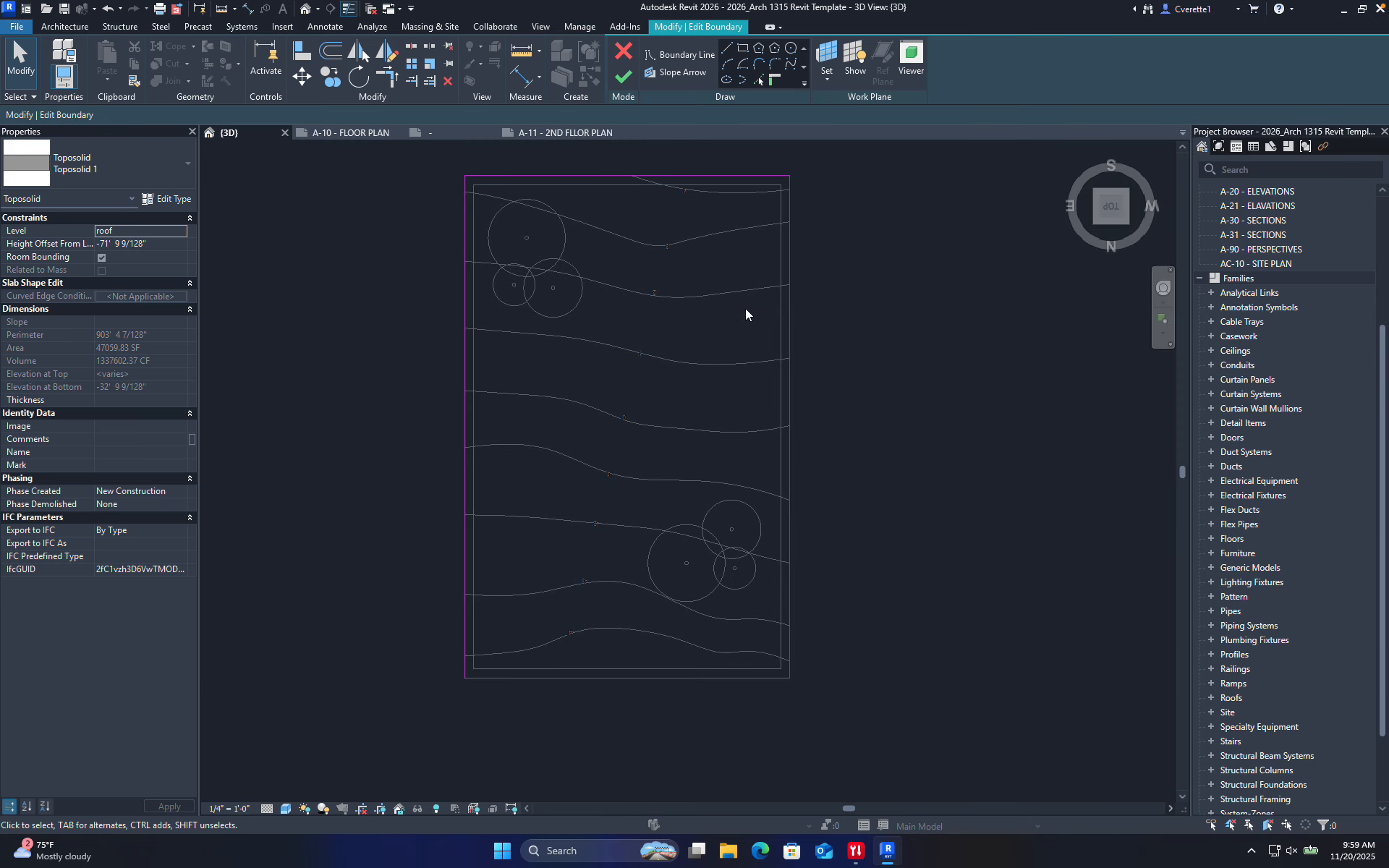
- Close the toposolid's boundary with one straight line between the two north corners, finish the sketch, and inspect the terrain in 3D
click(728, 48)
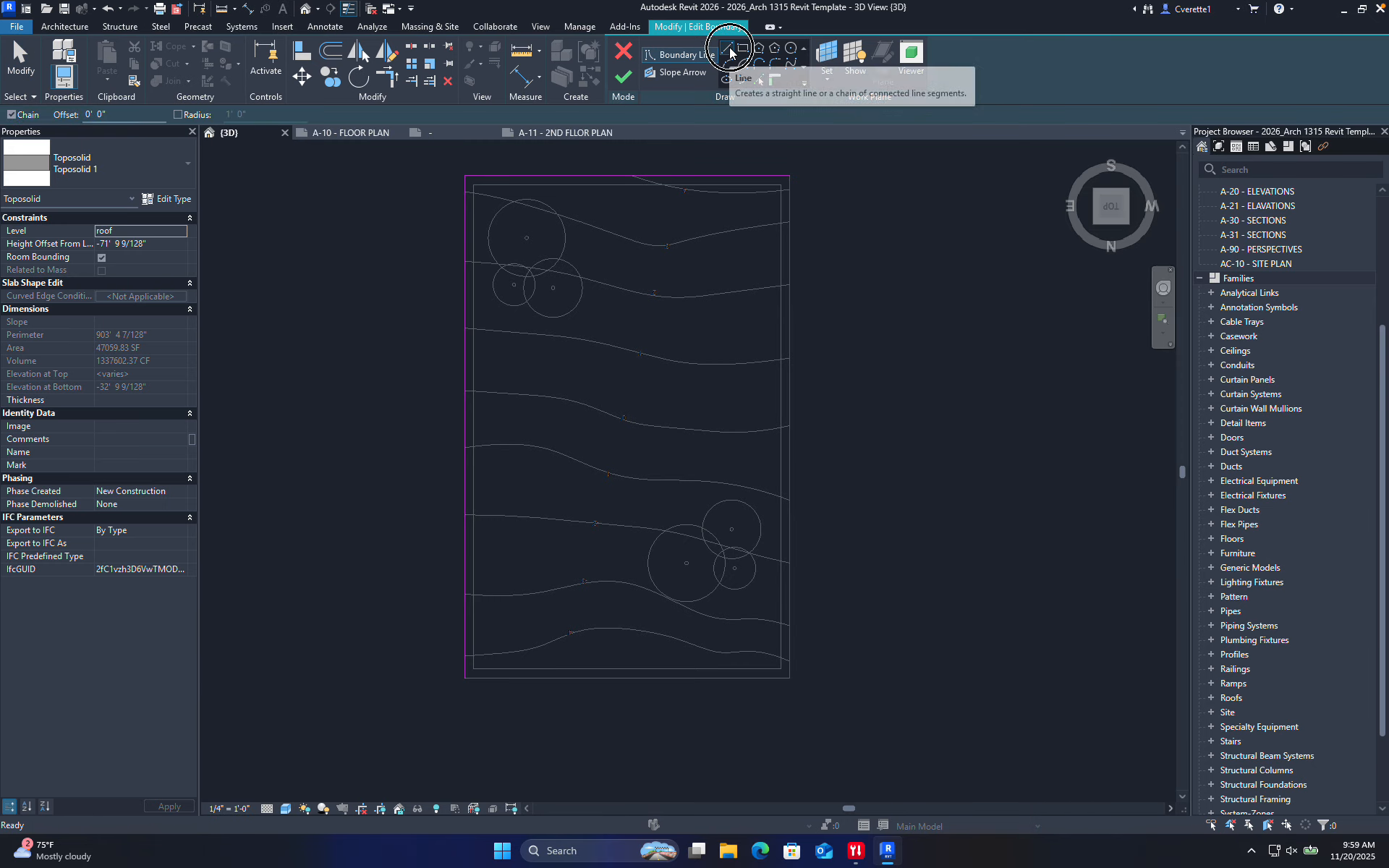
click(465, 678)
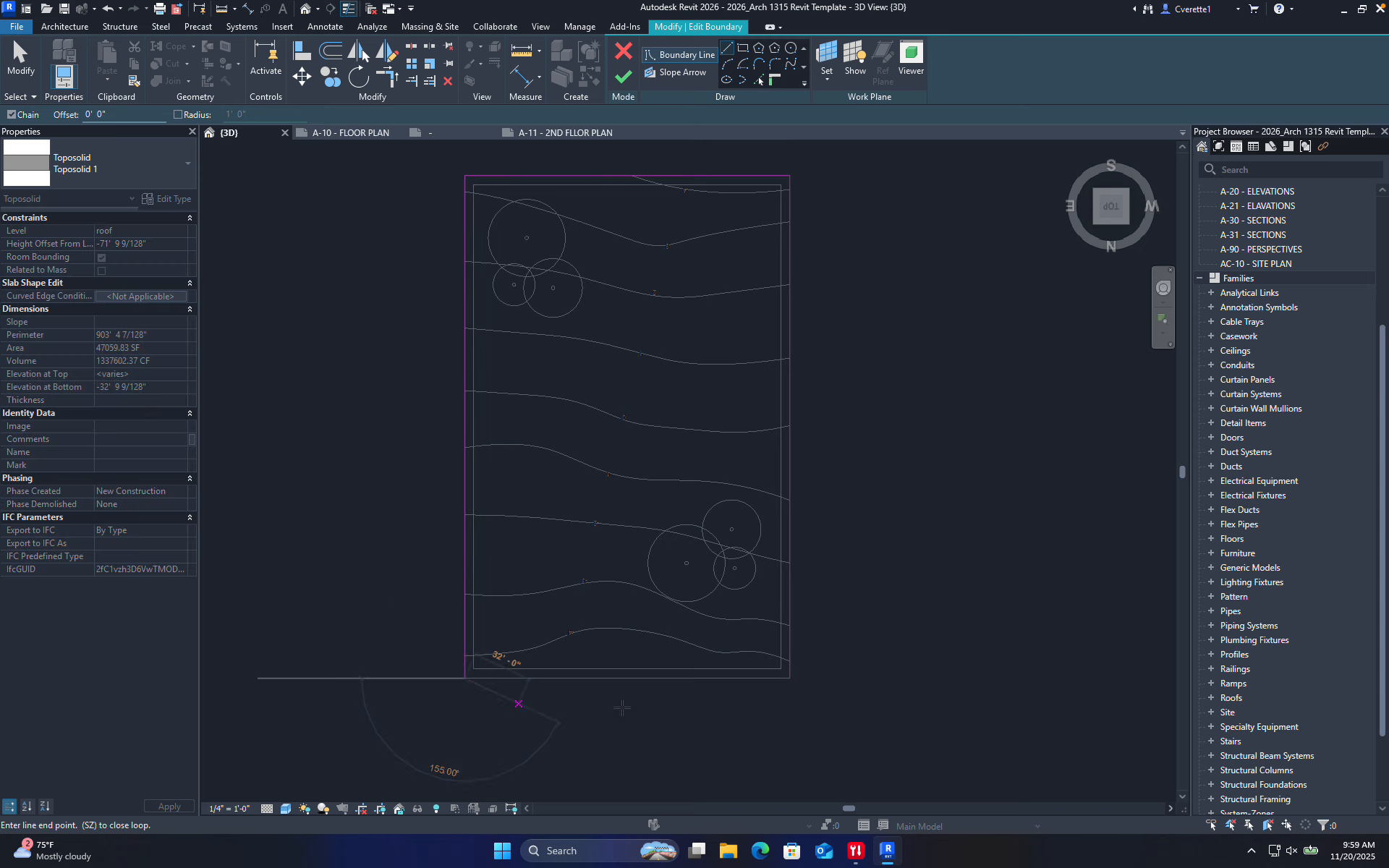
click(790, 679)
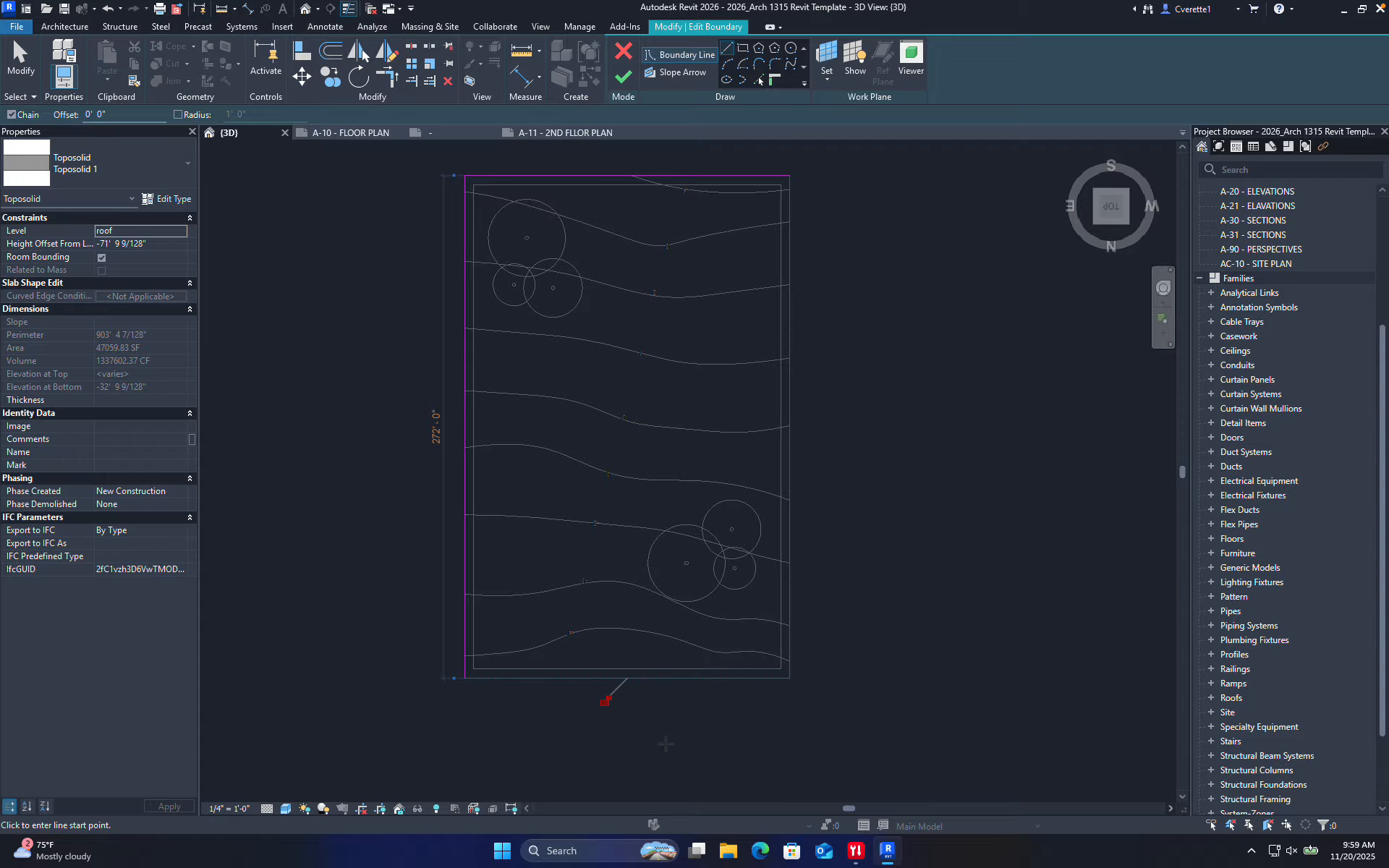
scroll(664, 745, up, 2)
key(Escape)
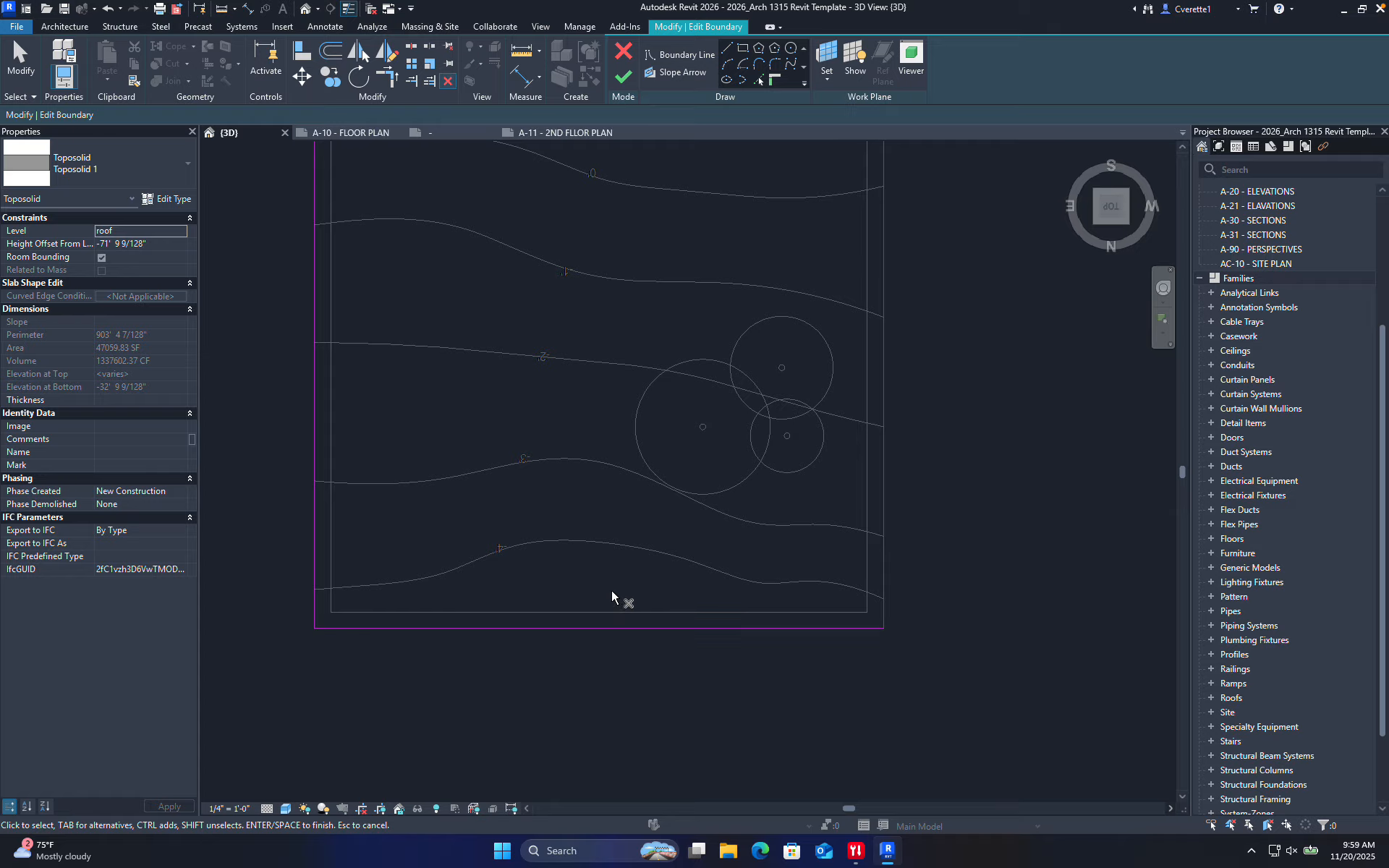
click(621, 81)
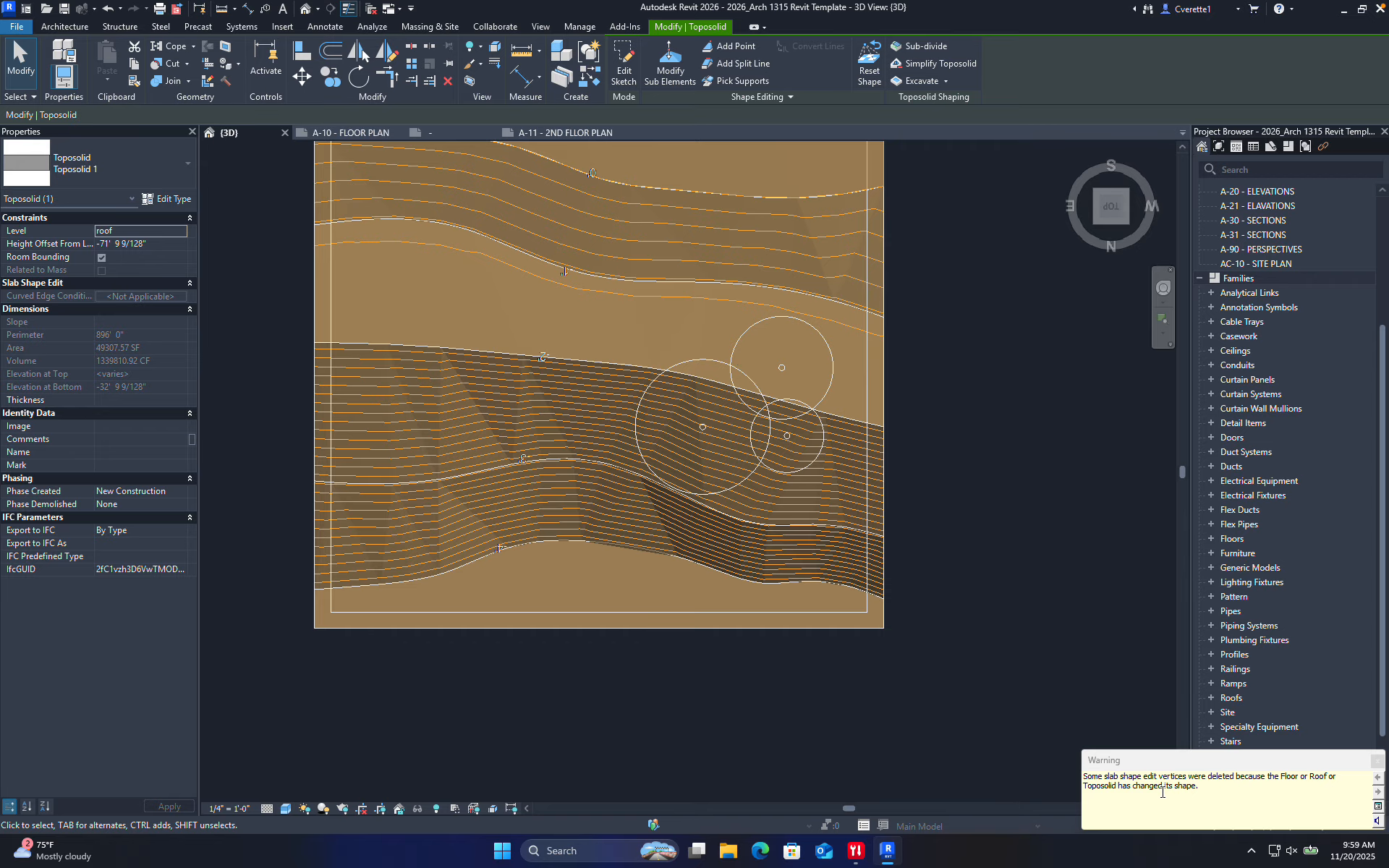
click(1376, 761)
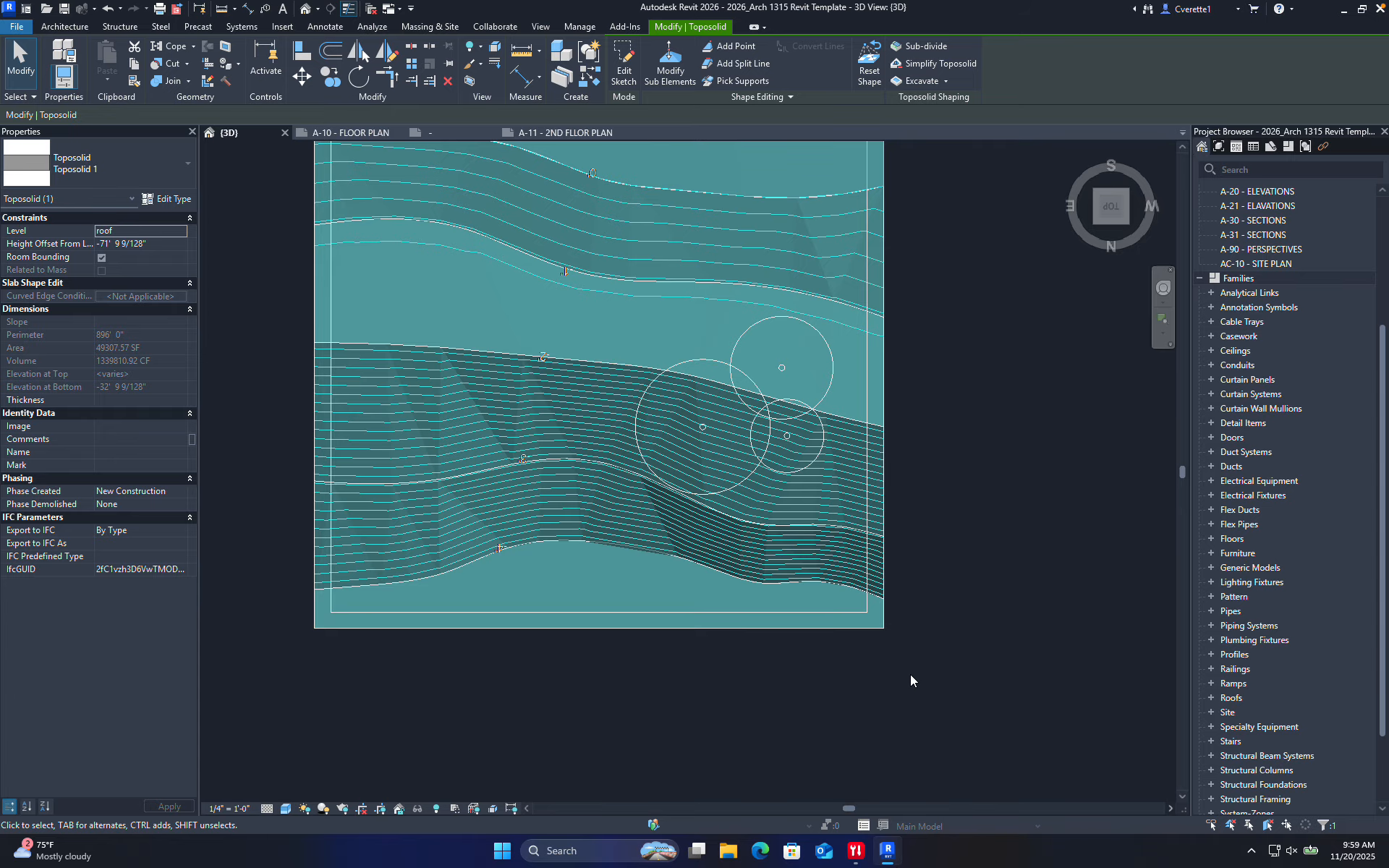
click(1005, 635)
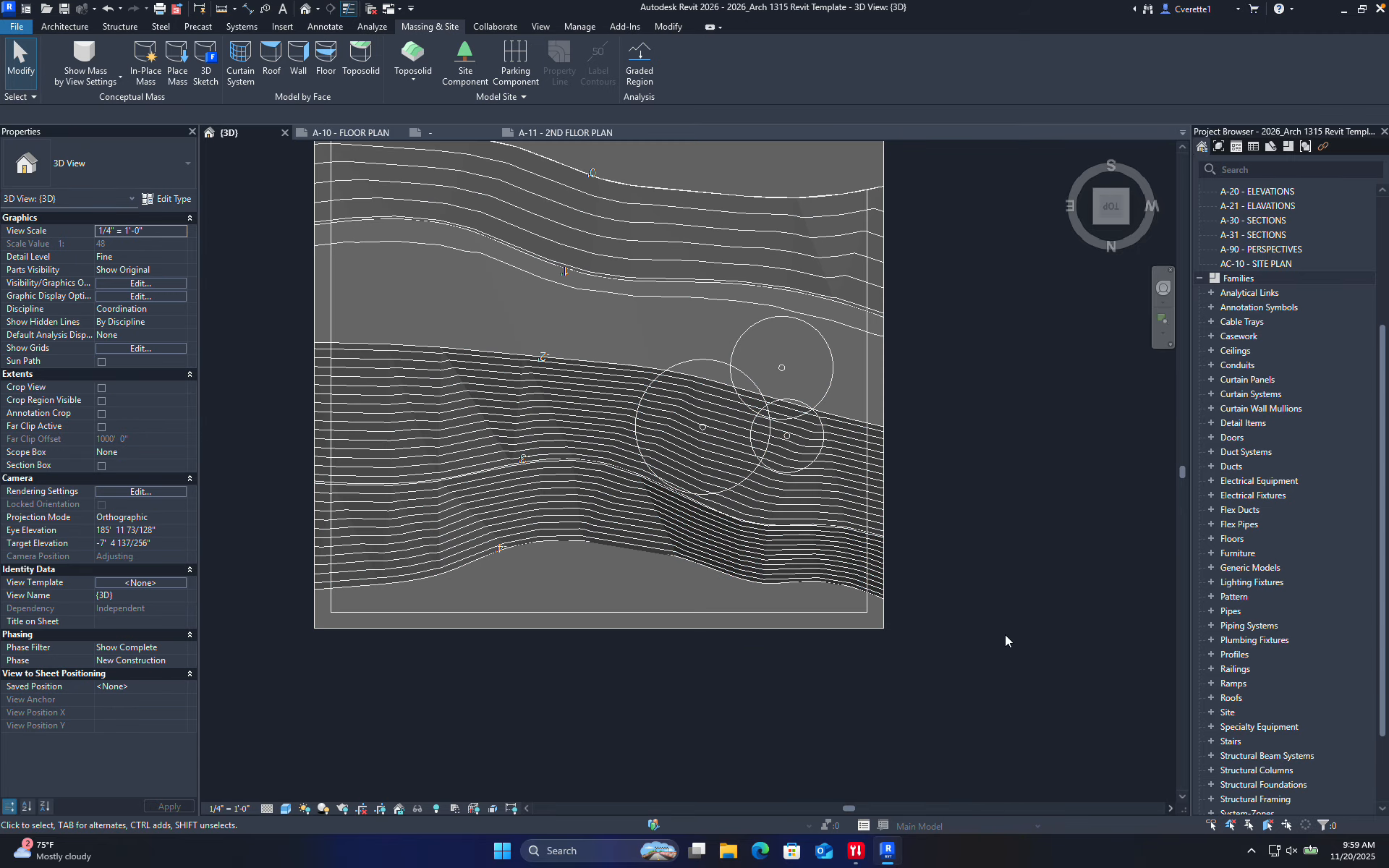
shift+middle_drag(1027, 650, 926, 623)
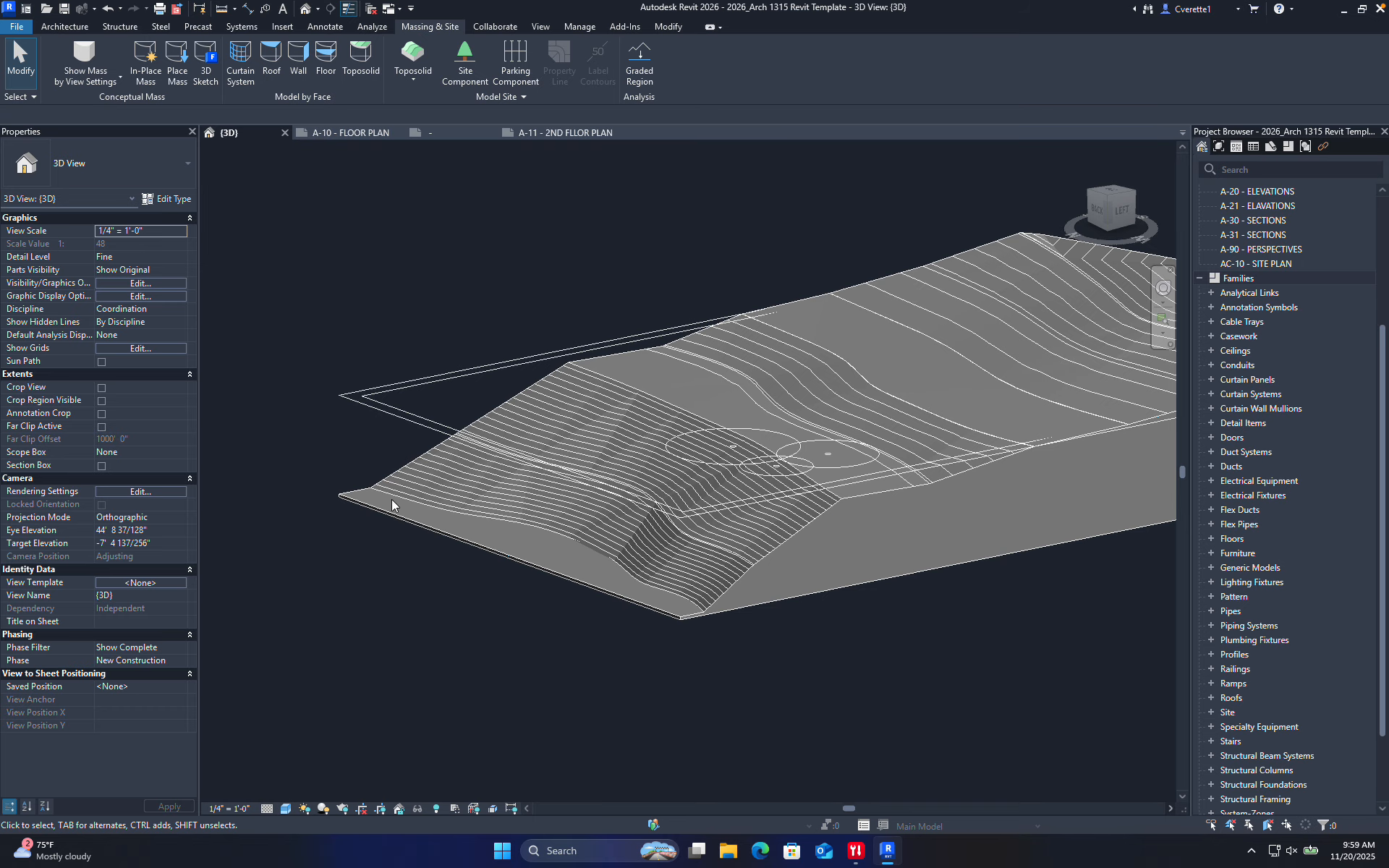
shift+middle_drag(650, 594, 723, 611)
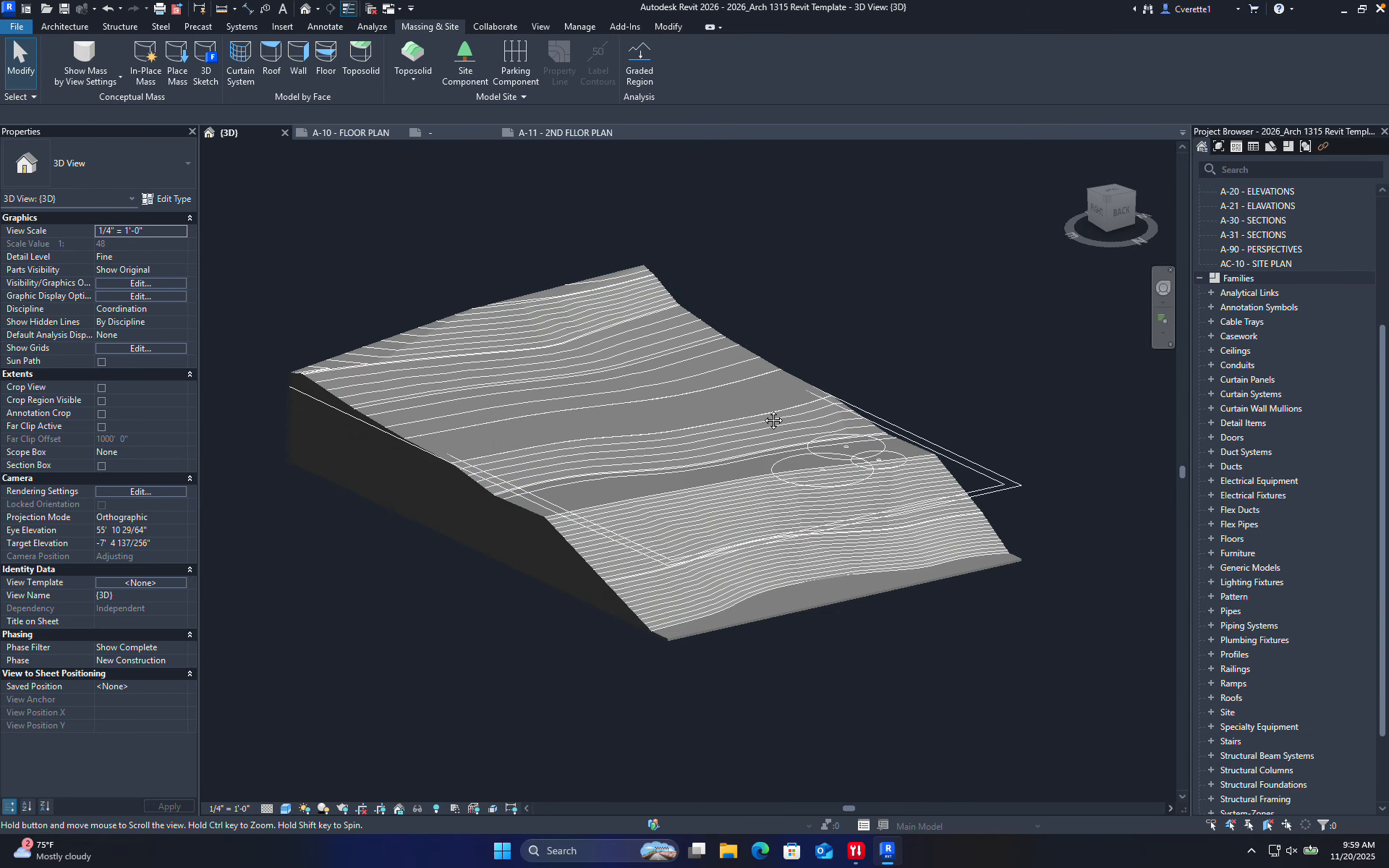
middle_drag(776, 418, 827, 422)
- Open the AC-10 - SITE PLAN sheet and the SITE floor plan, and return to the sheet
double_click(1238, 277)
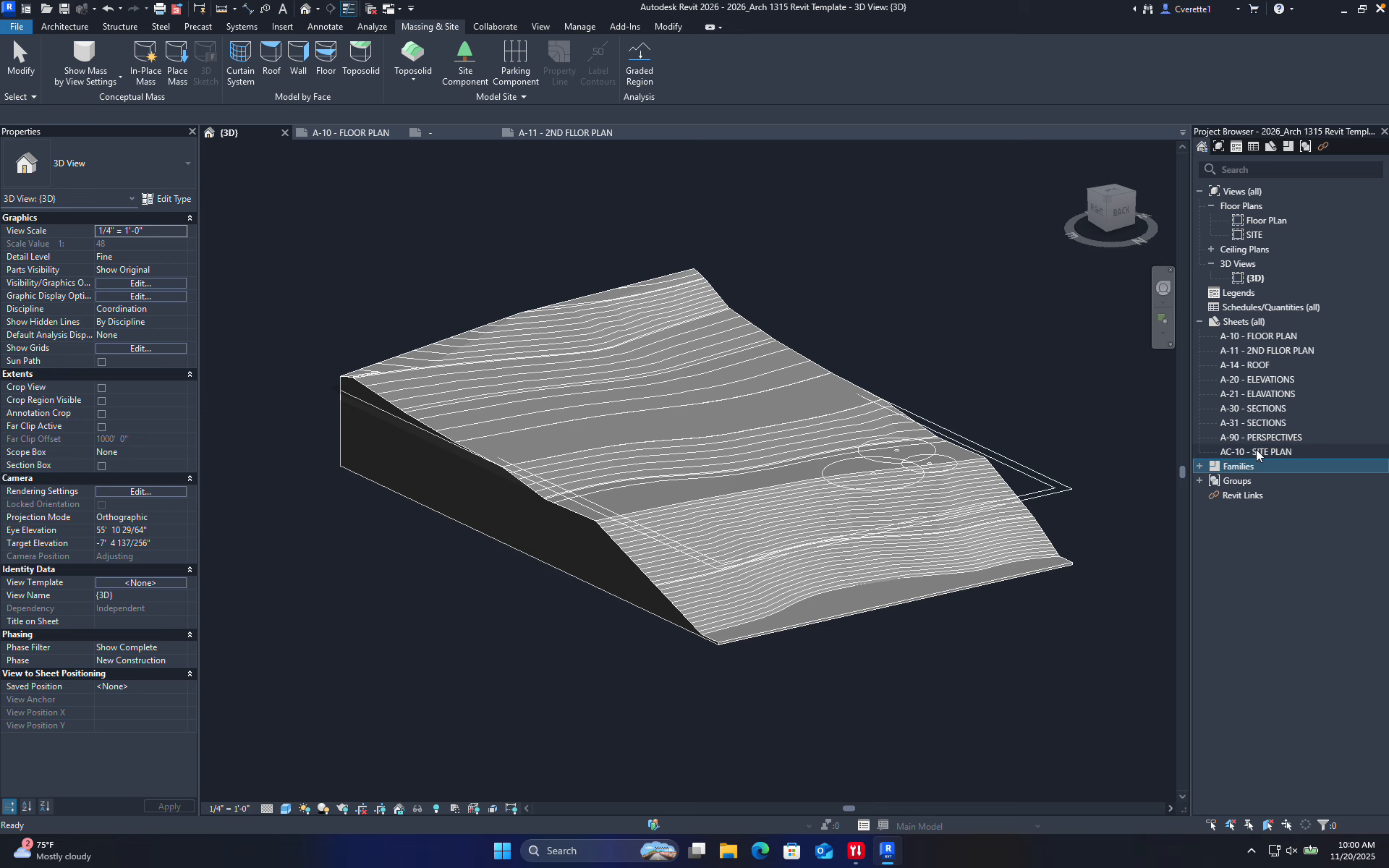
double_click(1277, 452)
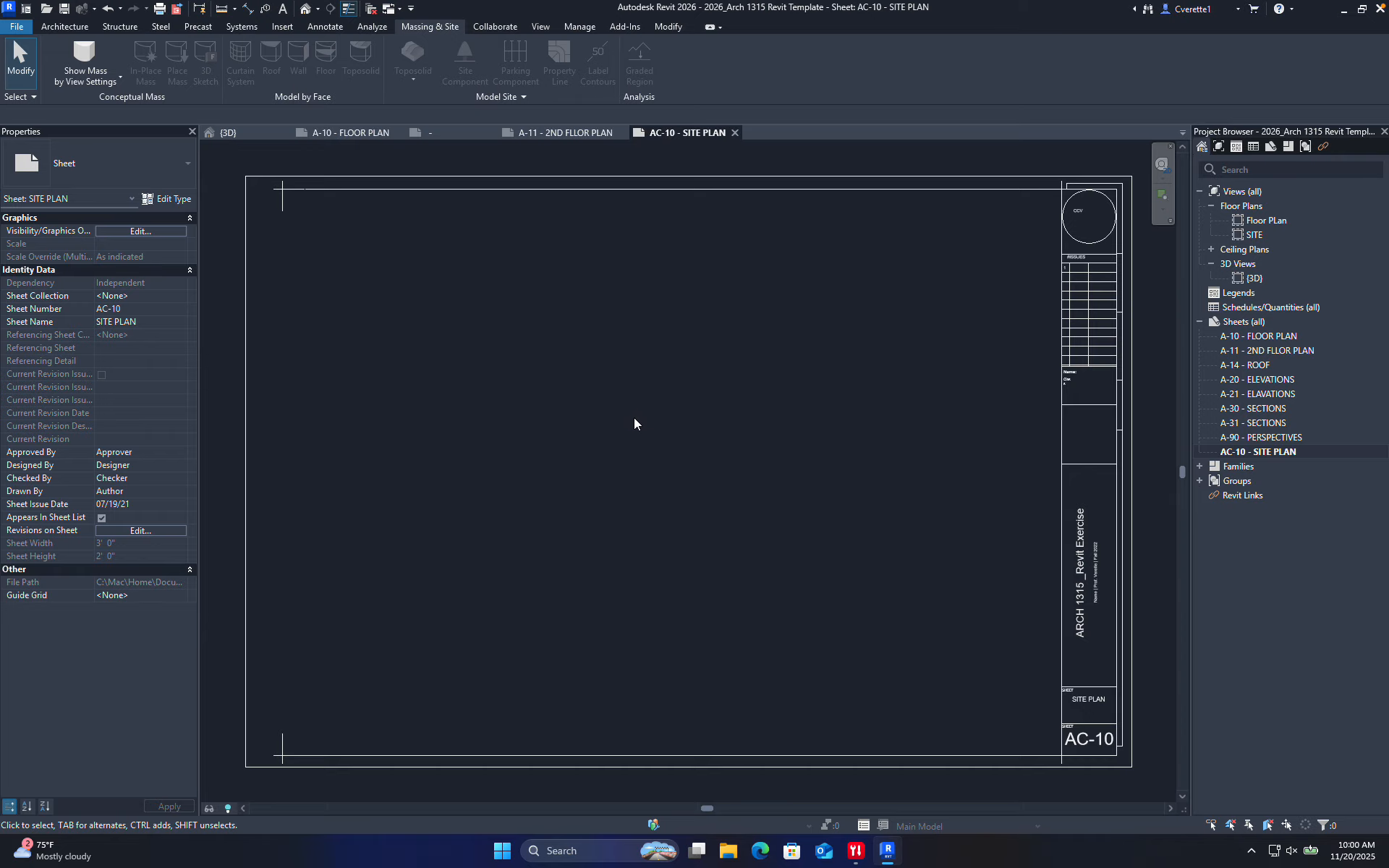
double_click(1265, 233)
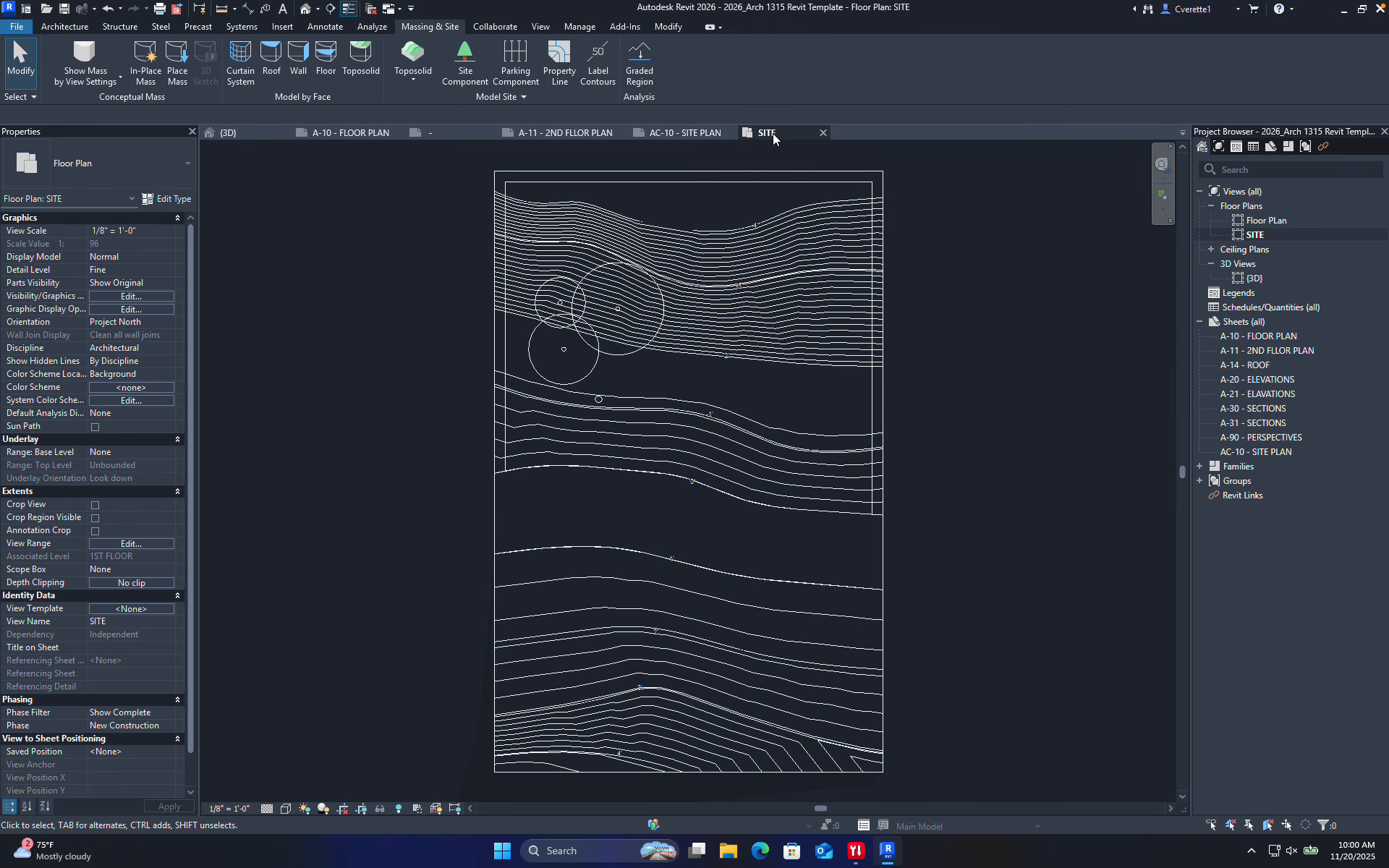
click(687, 133)
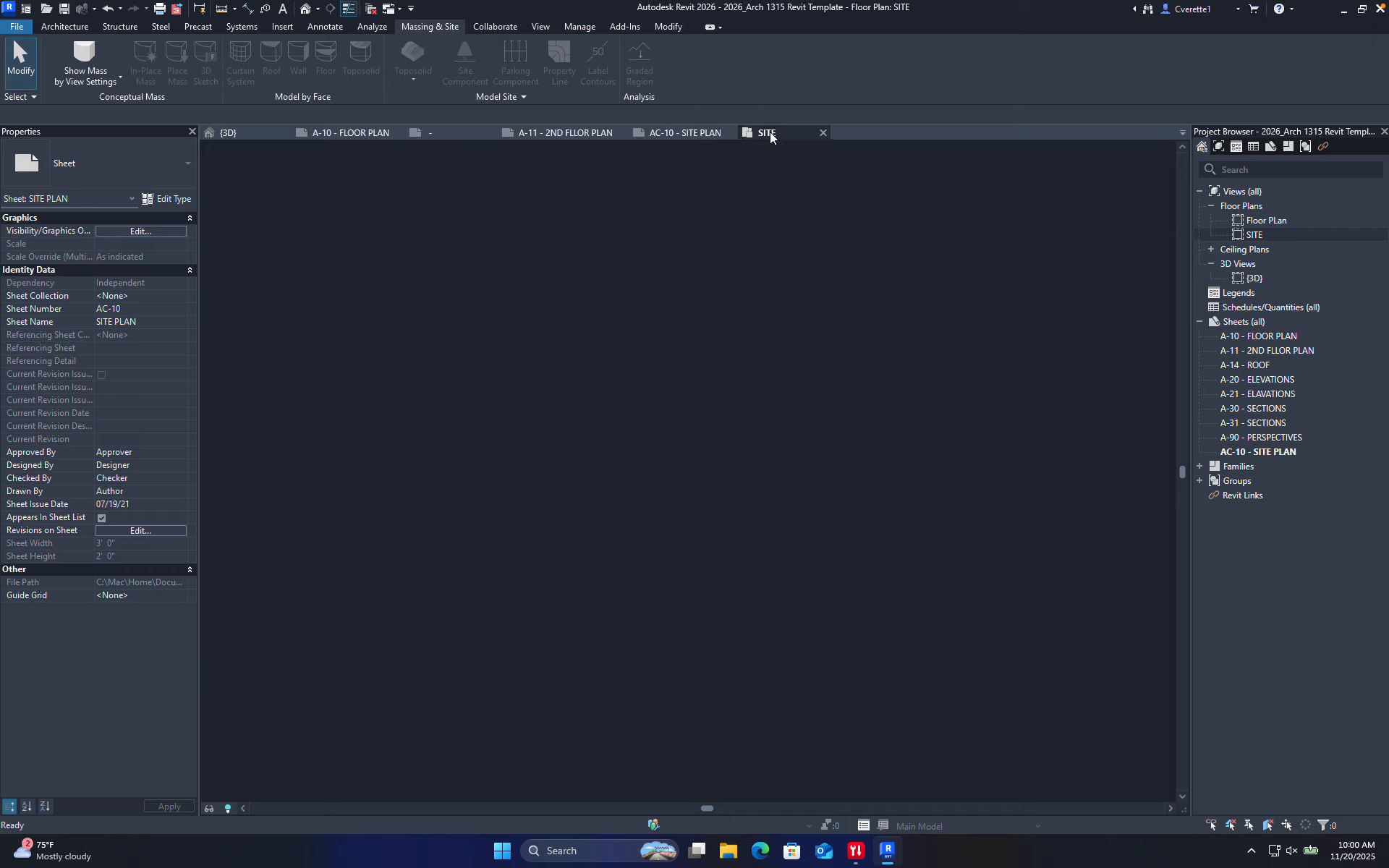
- Place the SITE floor plan on the AC-10 - SITE PLAN sheet and activate its viewport
click(696, 131)
click(779, 130)
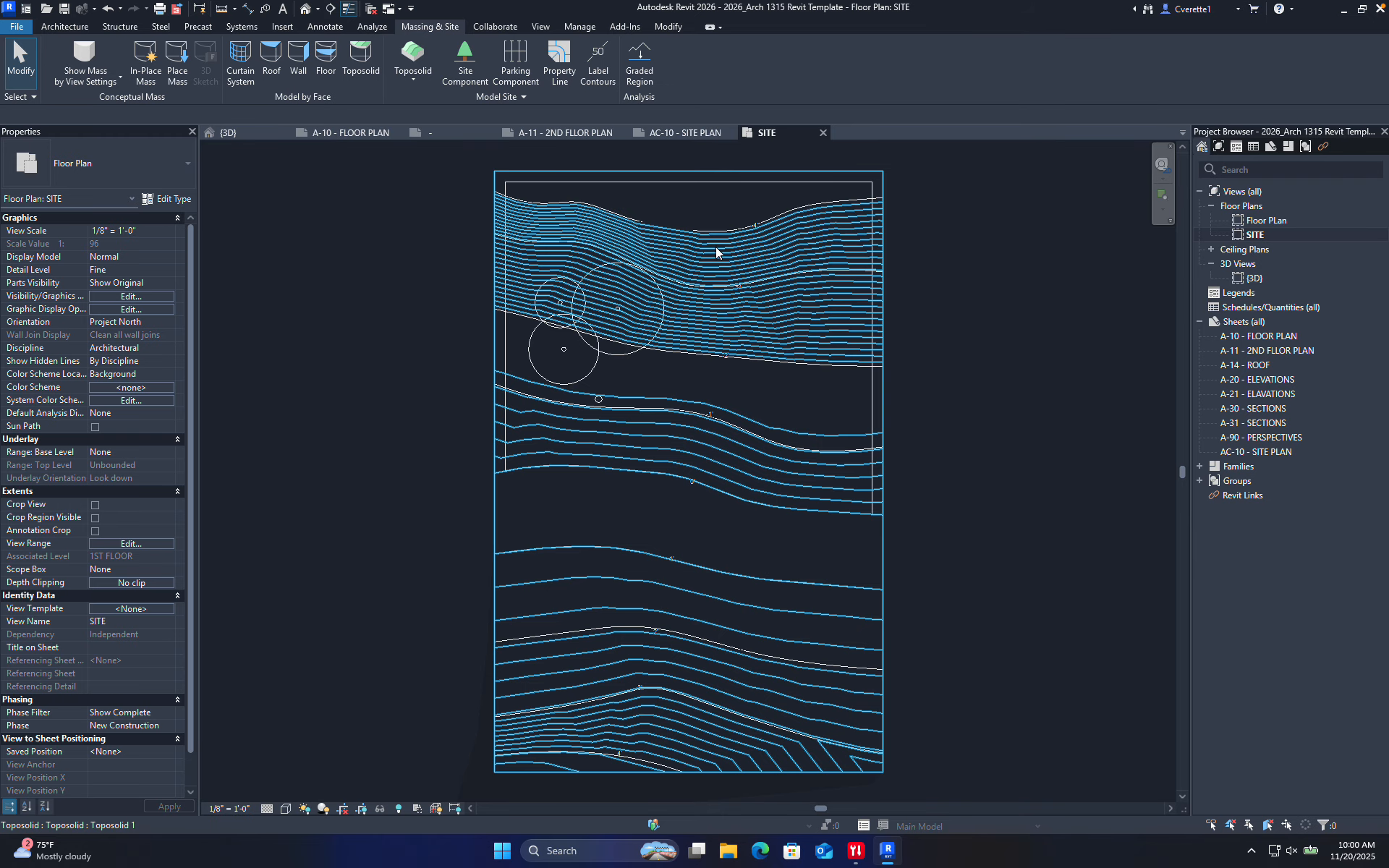
click(669, 136)
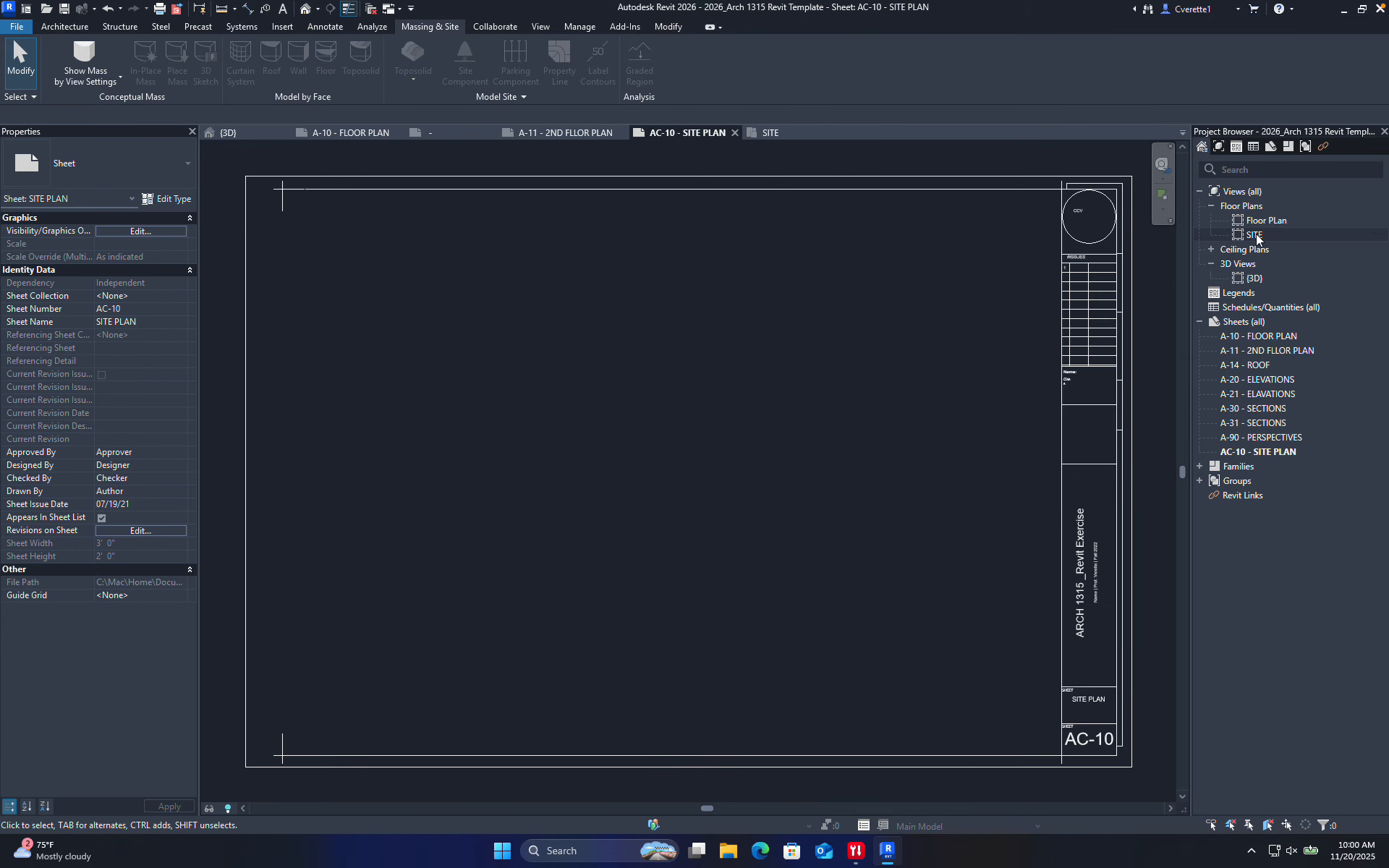
mouse_move(1256, 237)
mouse_down()
mouse_move(870, 259)
mouse_move(682, 418)
mouse_up()
click(681, 419)
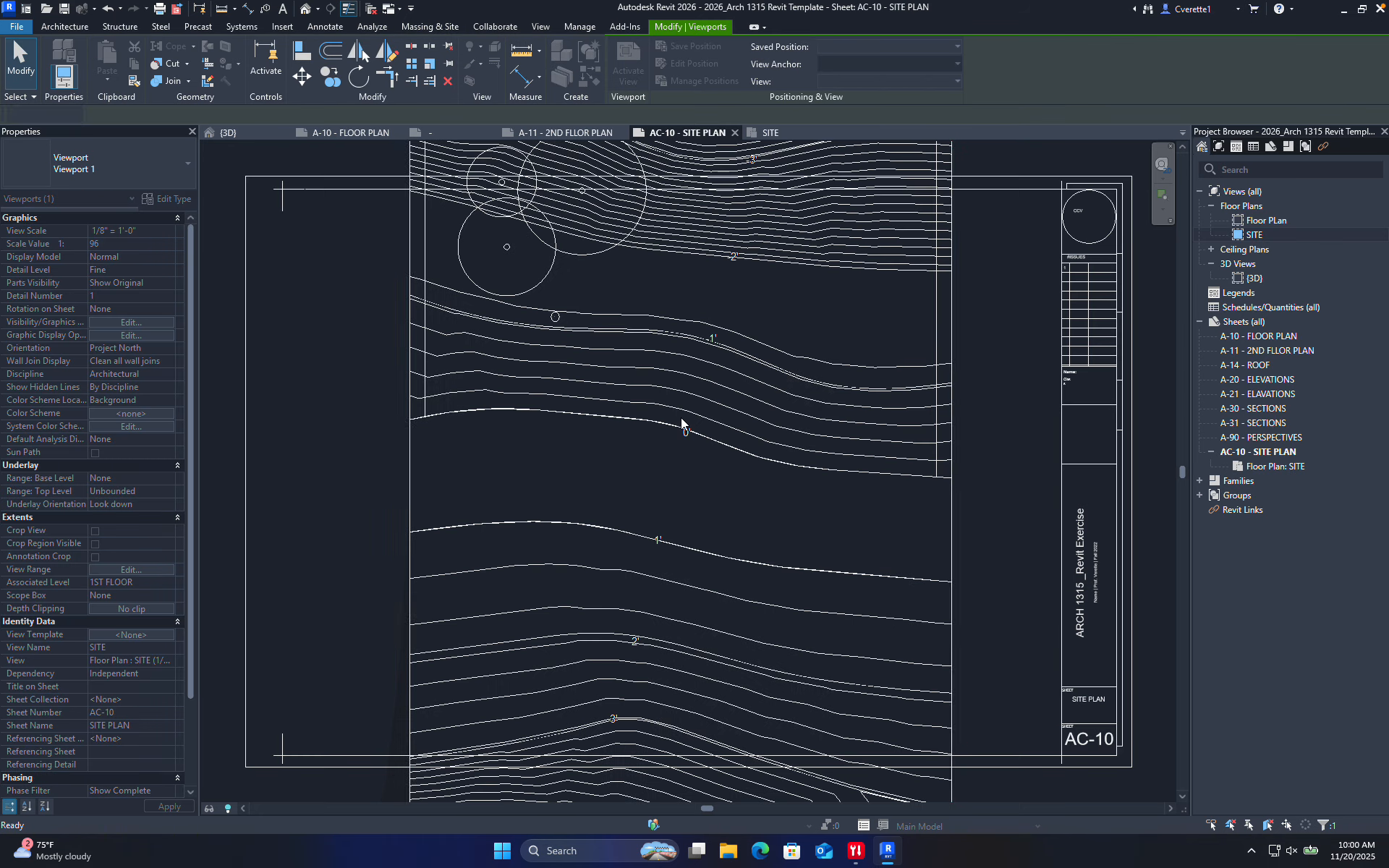
scroll(683, 419, down, 3)
scroll(682, 420, down, 2)
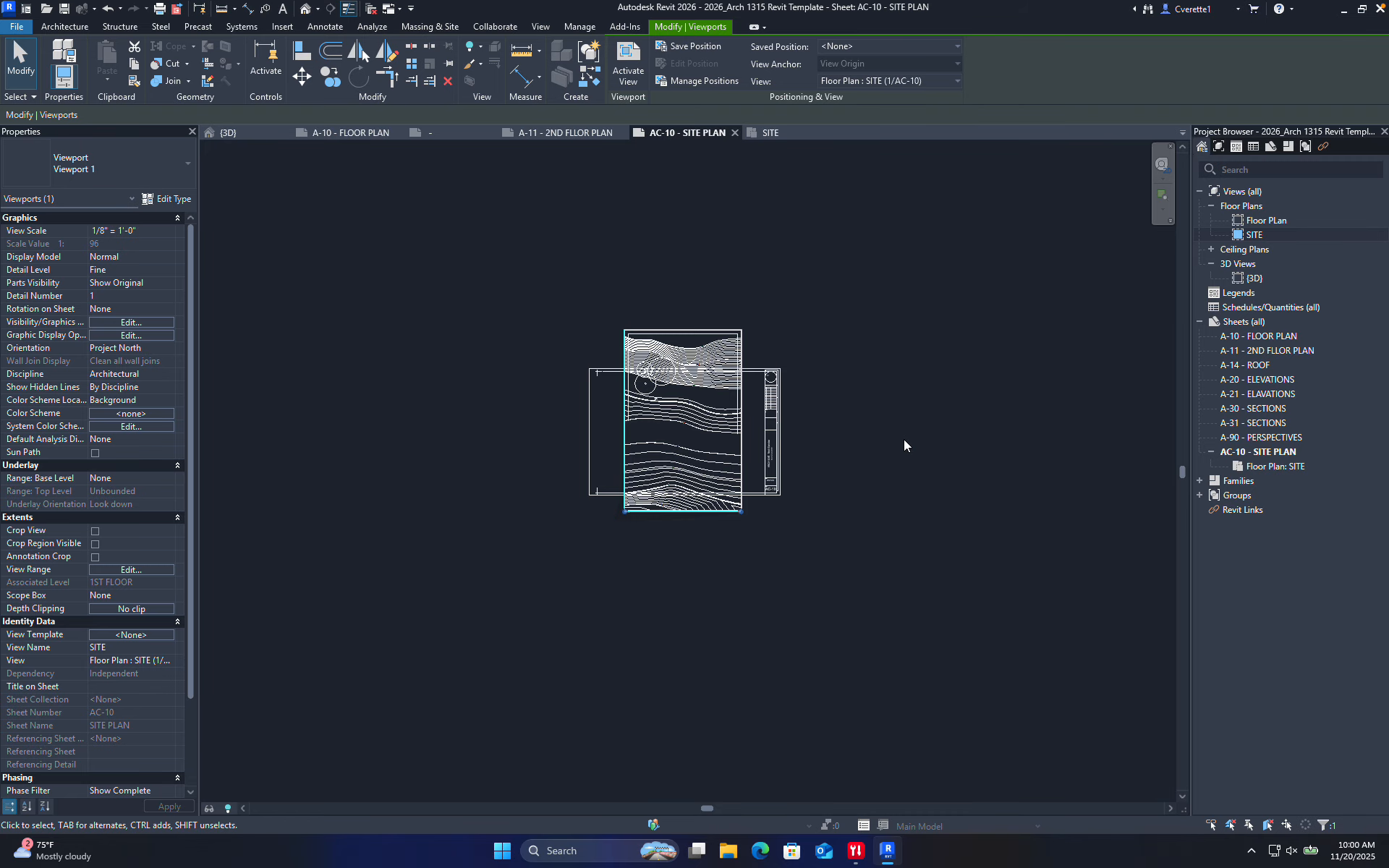
scroll(691, 437, up, 4)
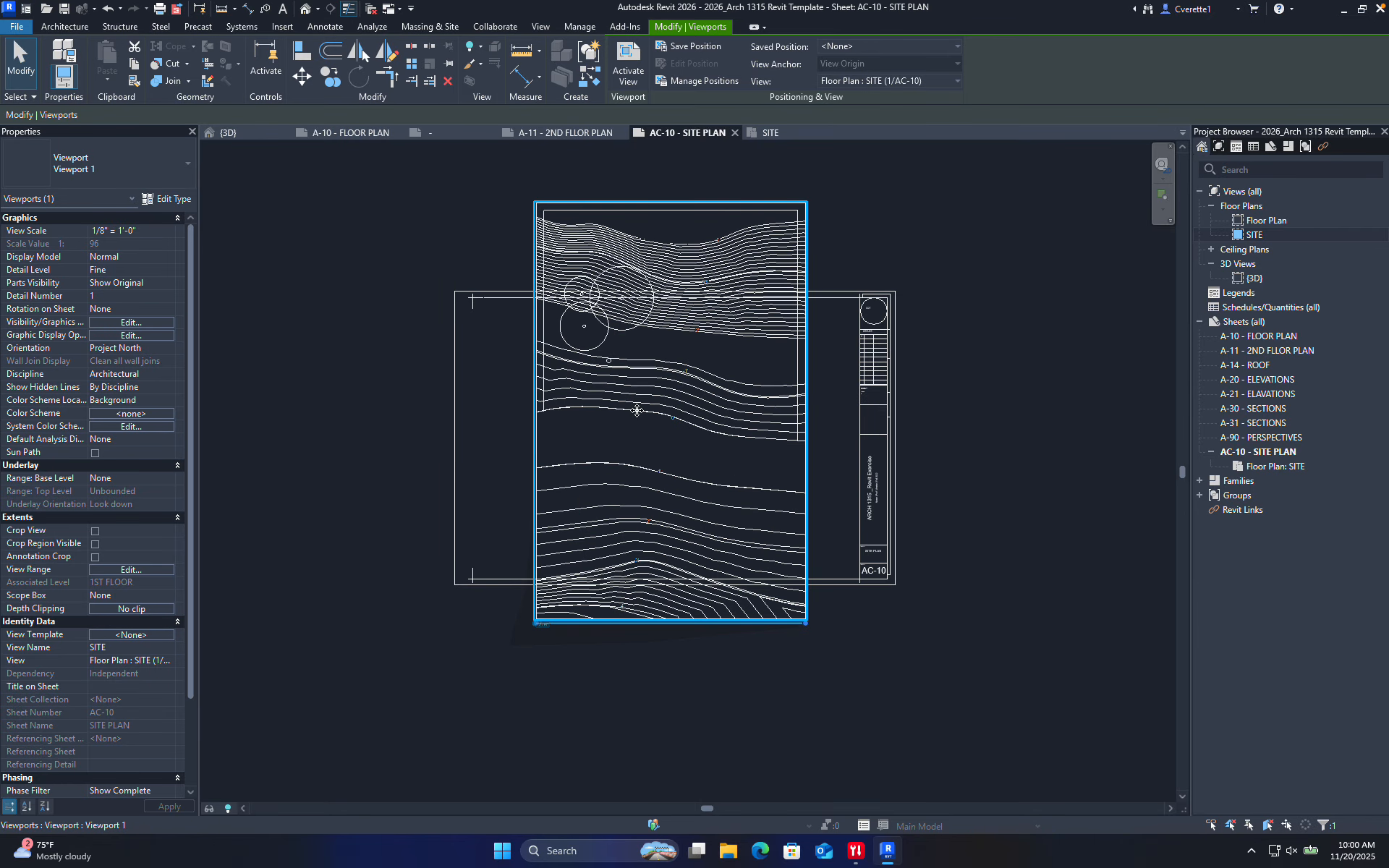
double_click(661, 405)
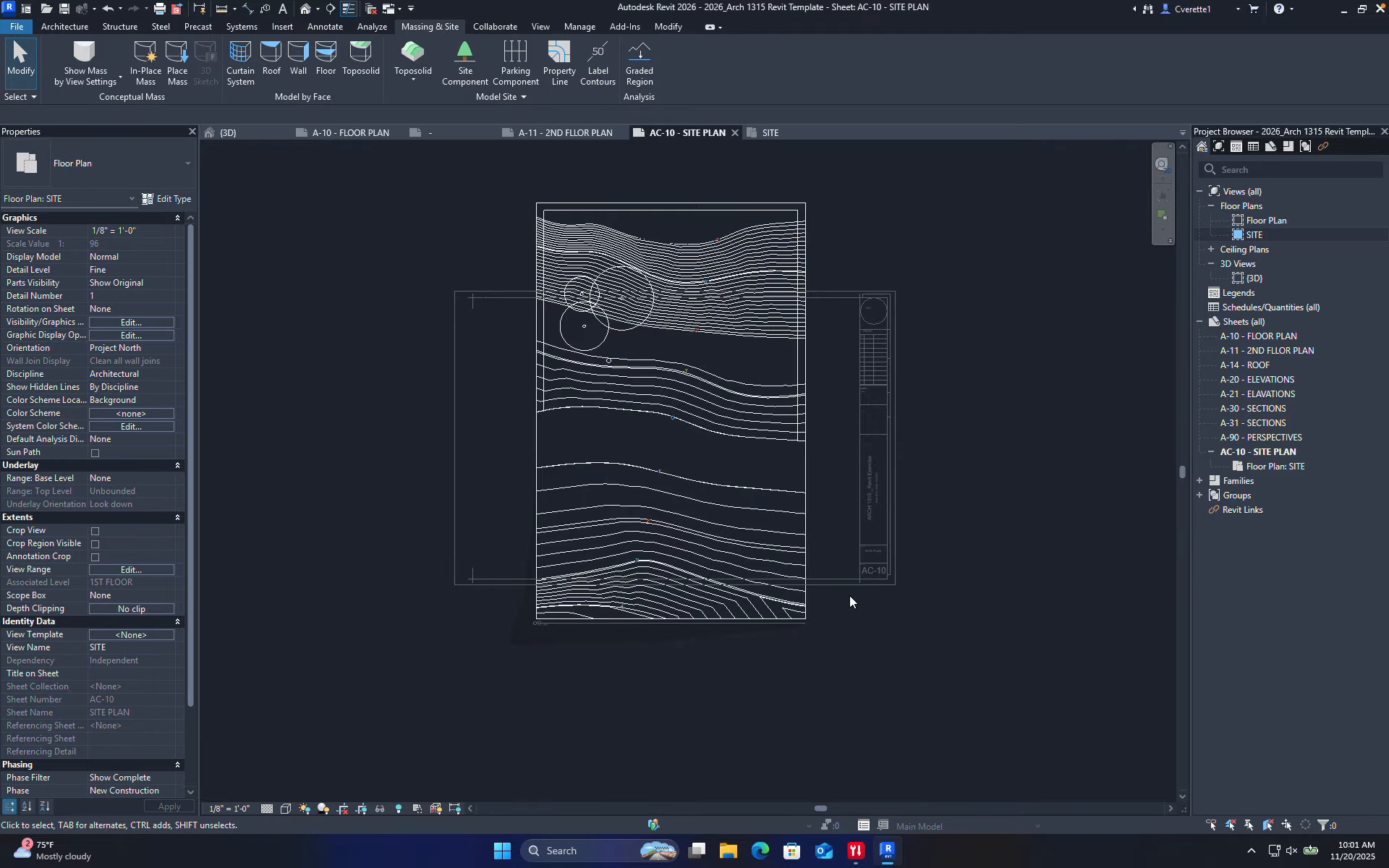
- Try view scales of 1/4" = 1'-0" and 1" = 50'-0" on the activated SITE view
click(220, 808)
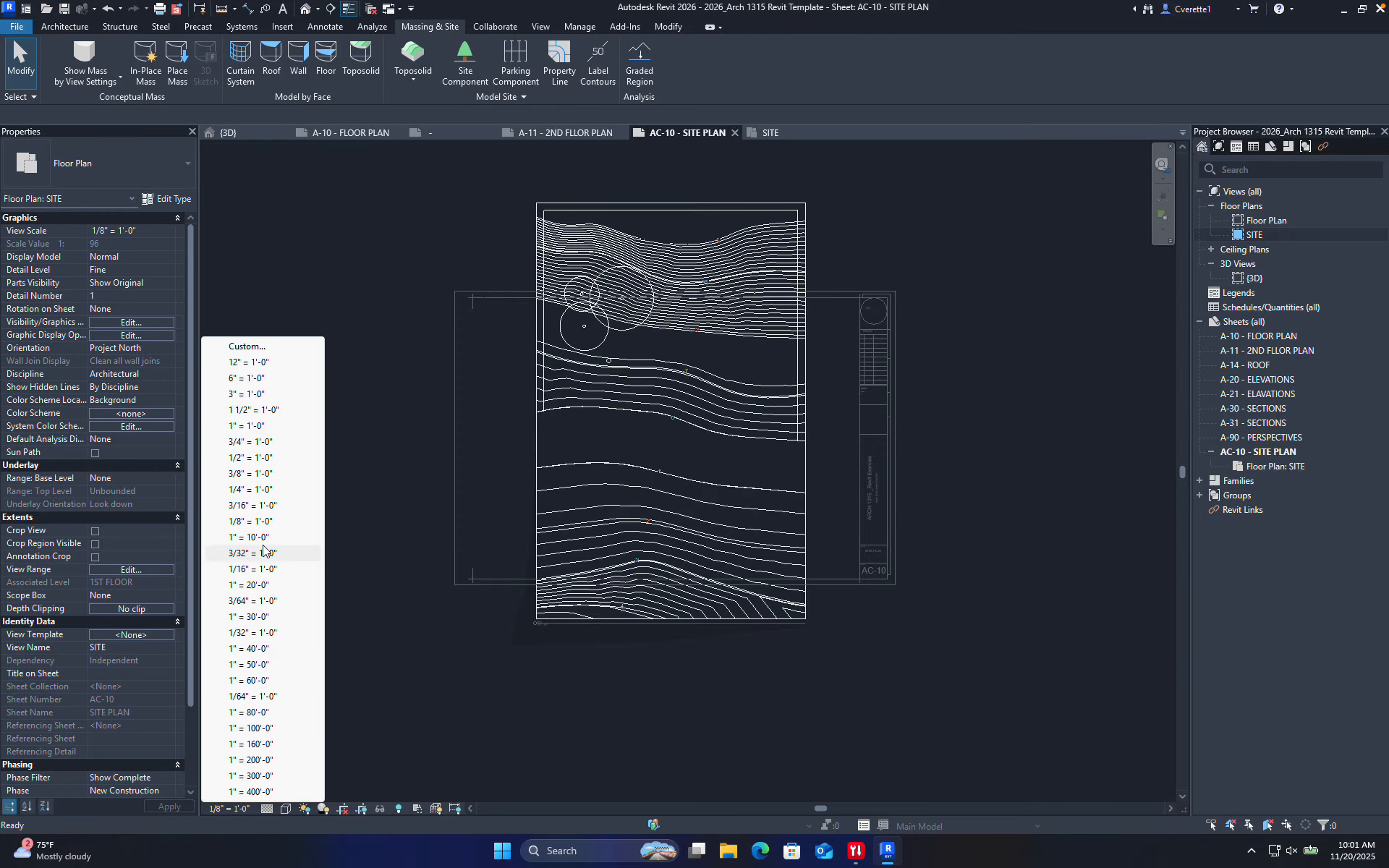
click(263, 490)
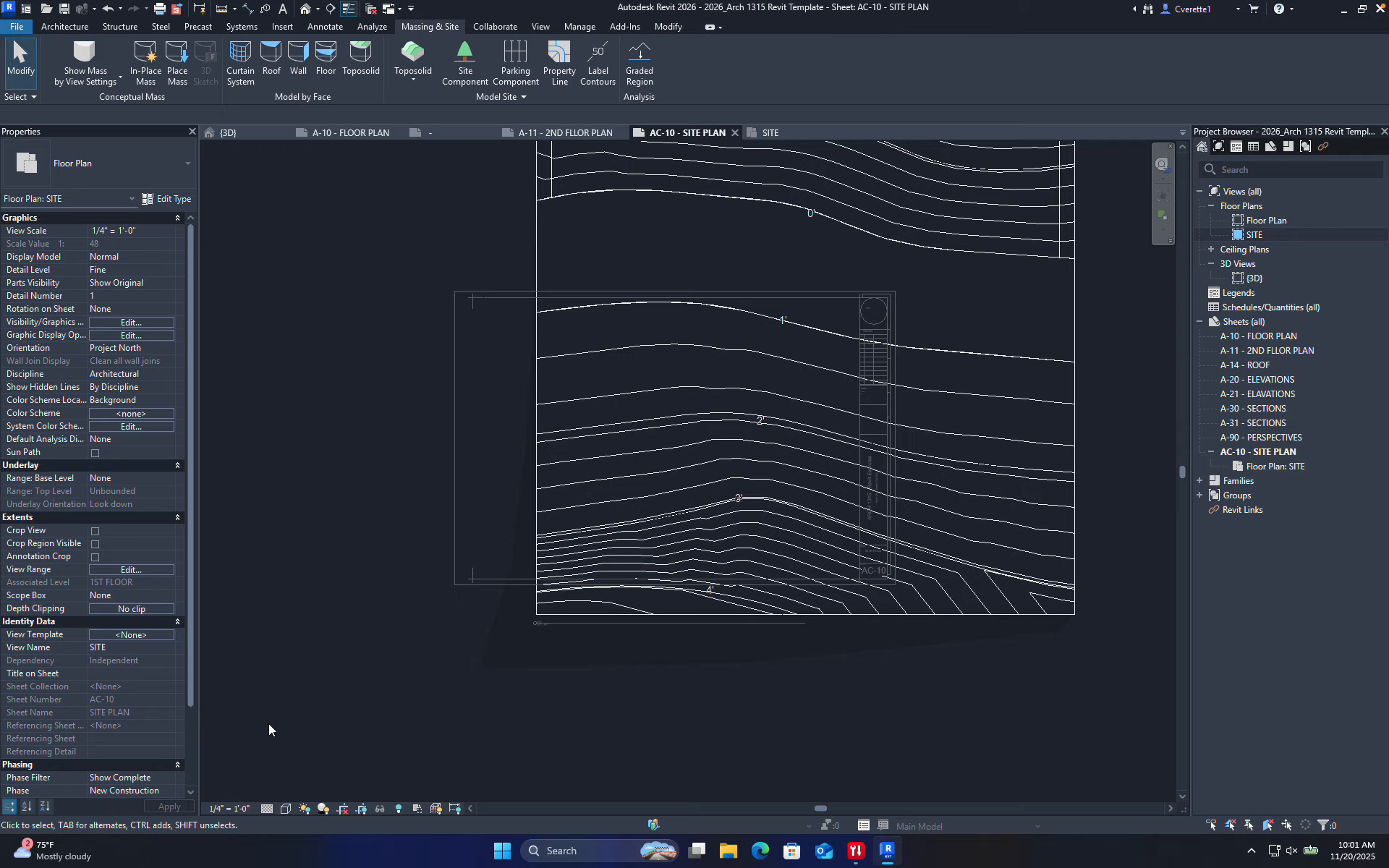
click(237, 808)
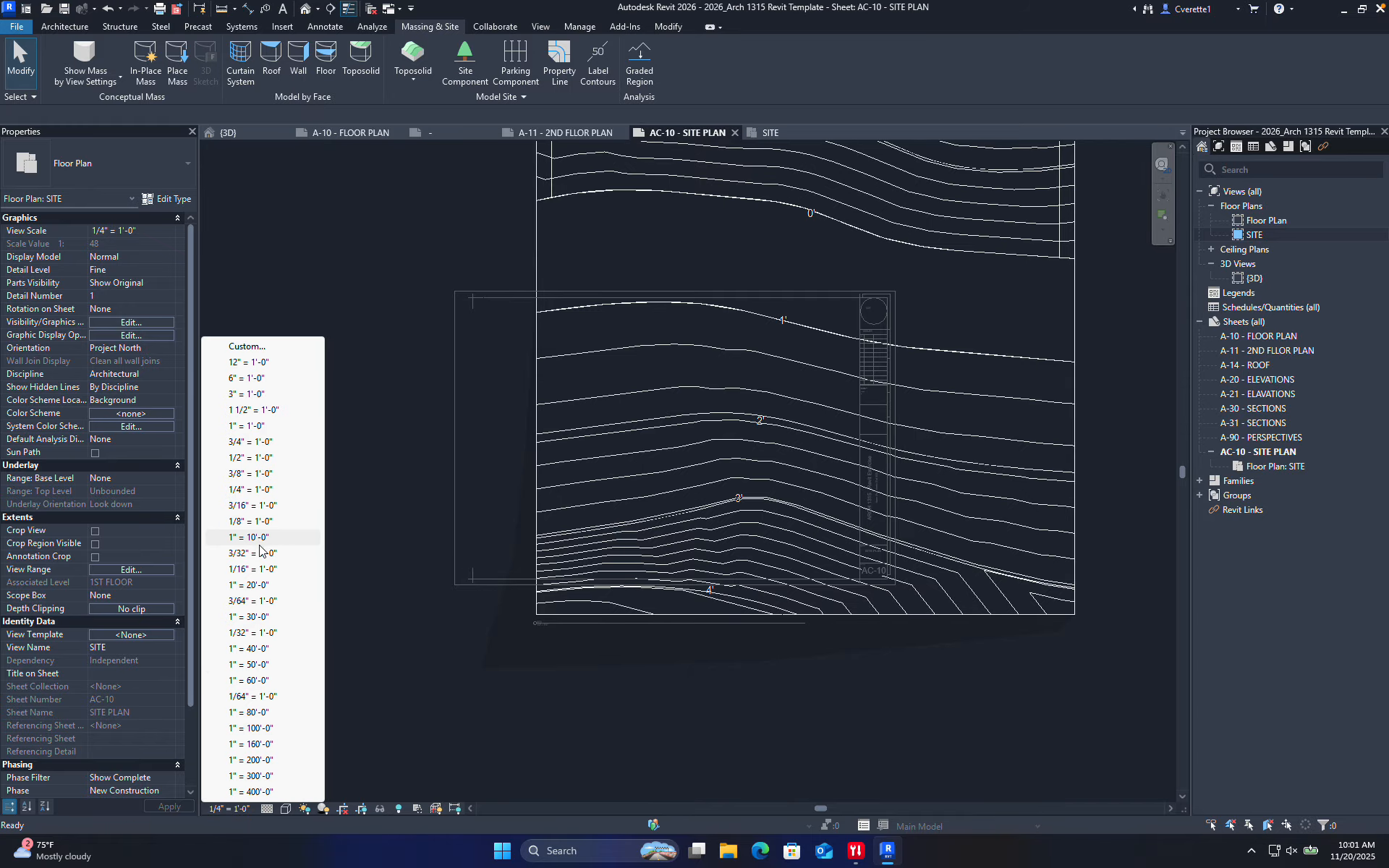
click(256, 664)
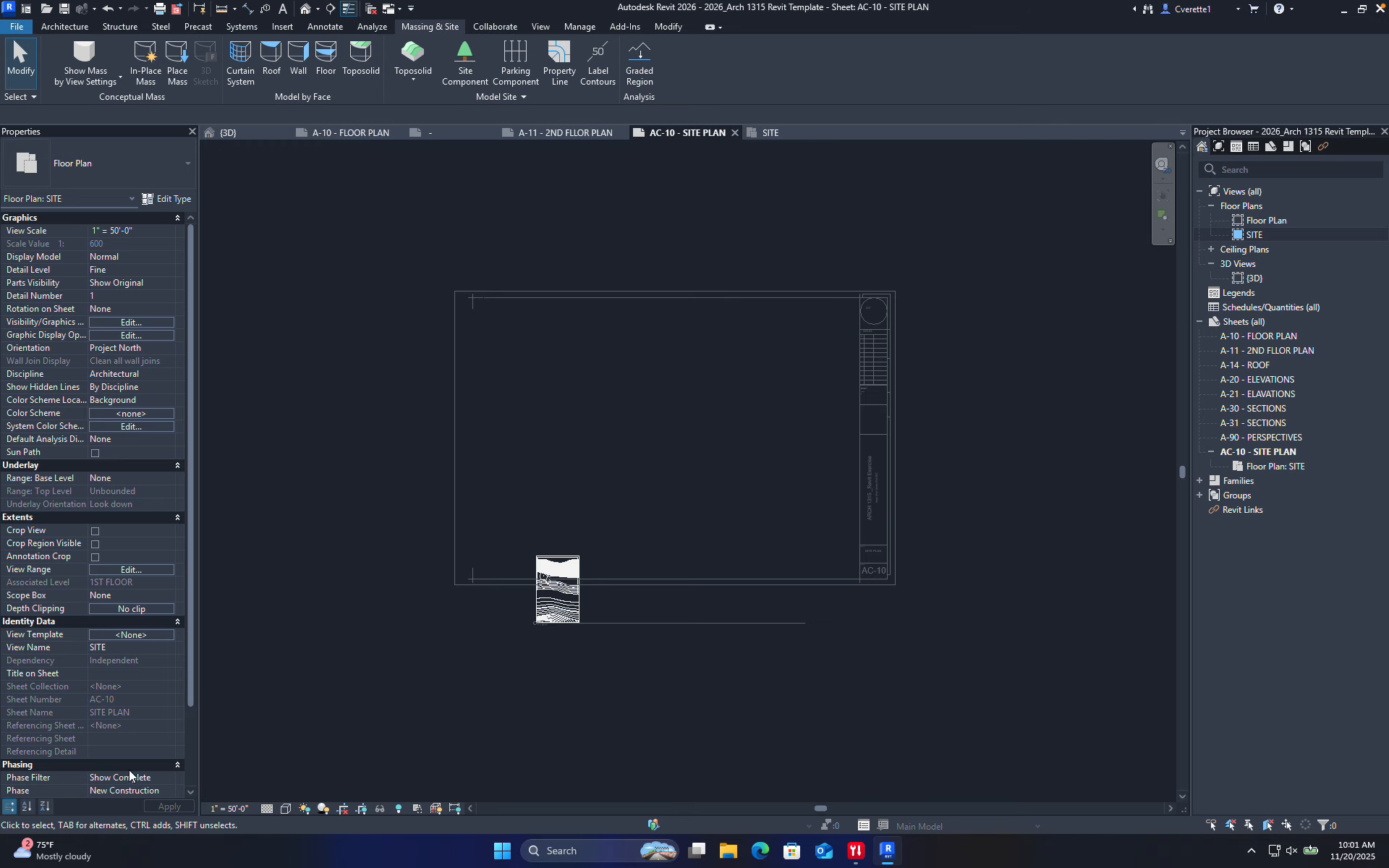
- Set the SITE view's scale to 1" = 20'-0", deactivate the view, and move its viewport to the middle of the sheet
click(246, 807)
click(259, 588)
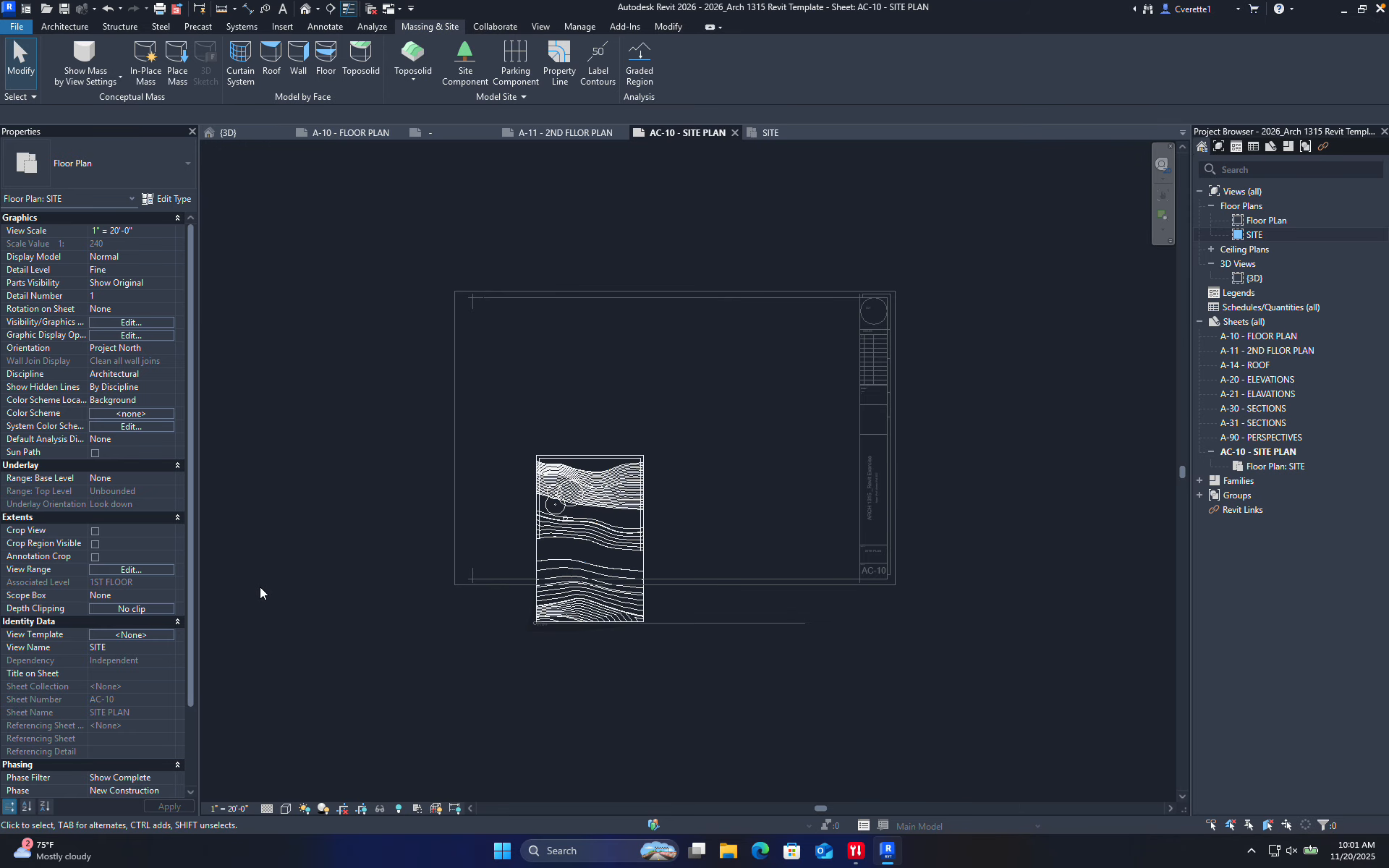
double_click(496, 692)
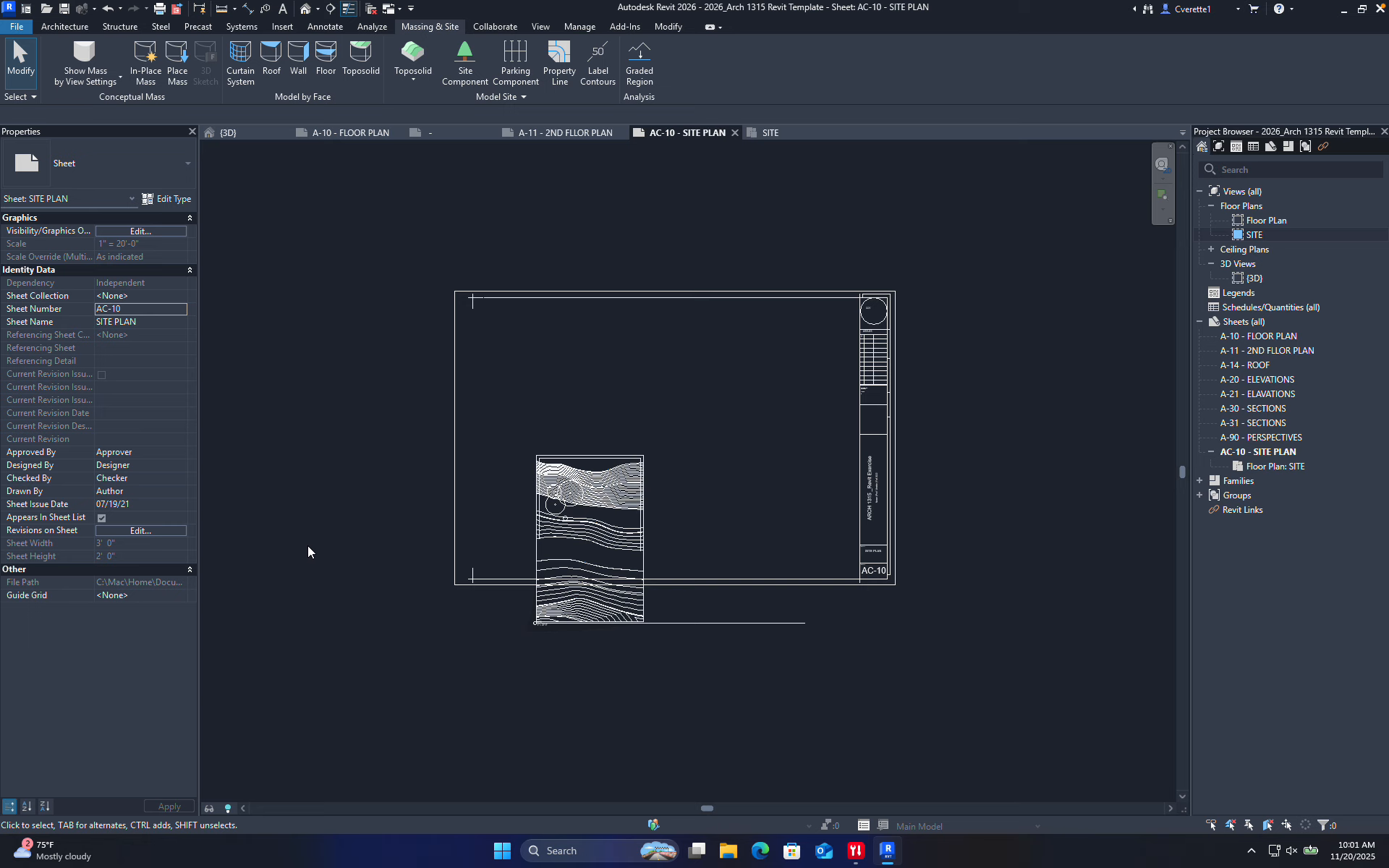
drag(590, 525, 674, 423)
click(830, 453)
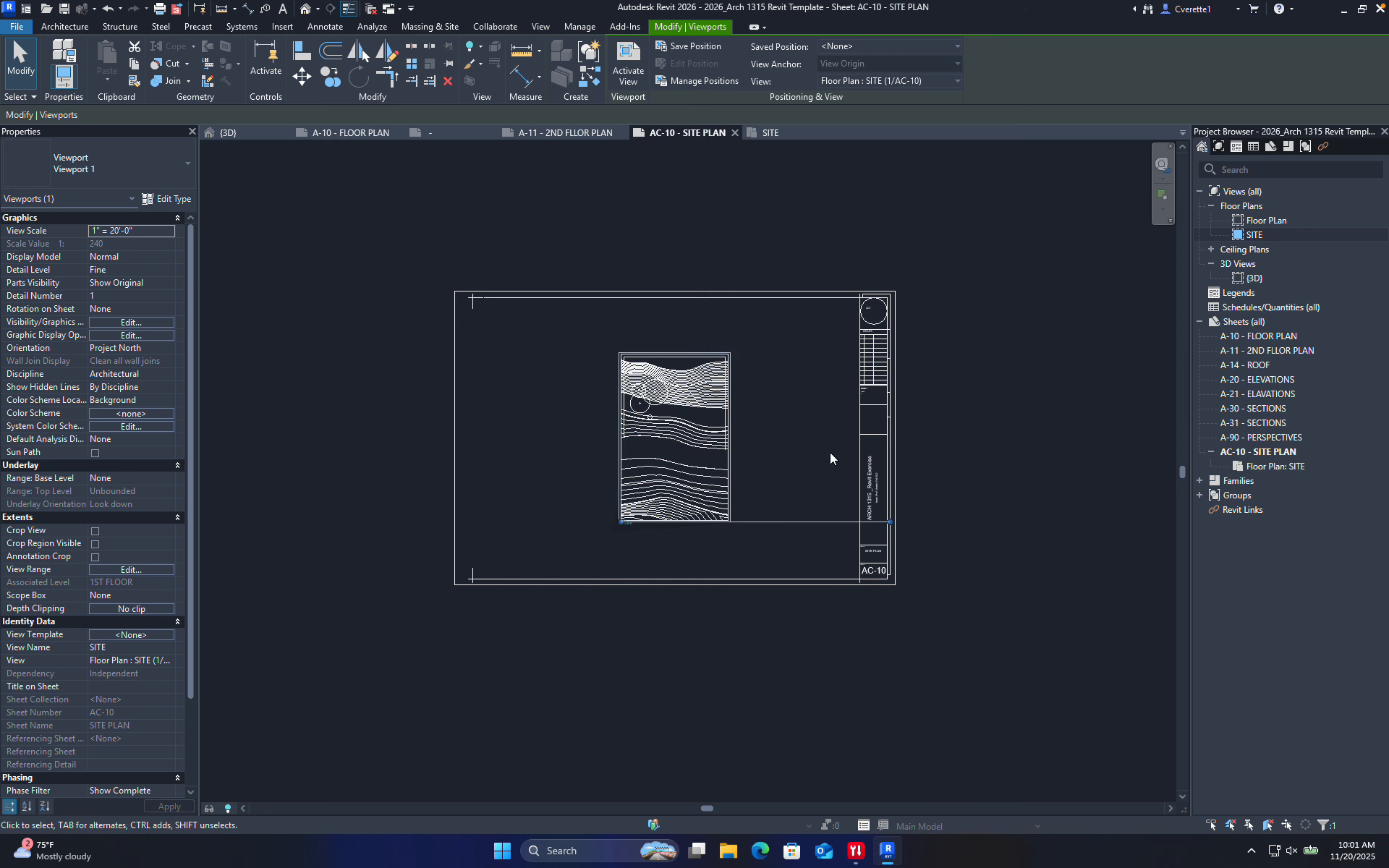
- Move the SITE view title down and to the left, clear of the site plan's lower edge
scroll(740, 543, up, 5)
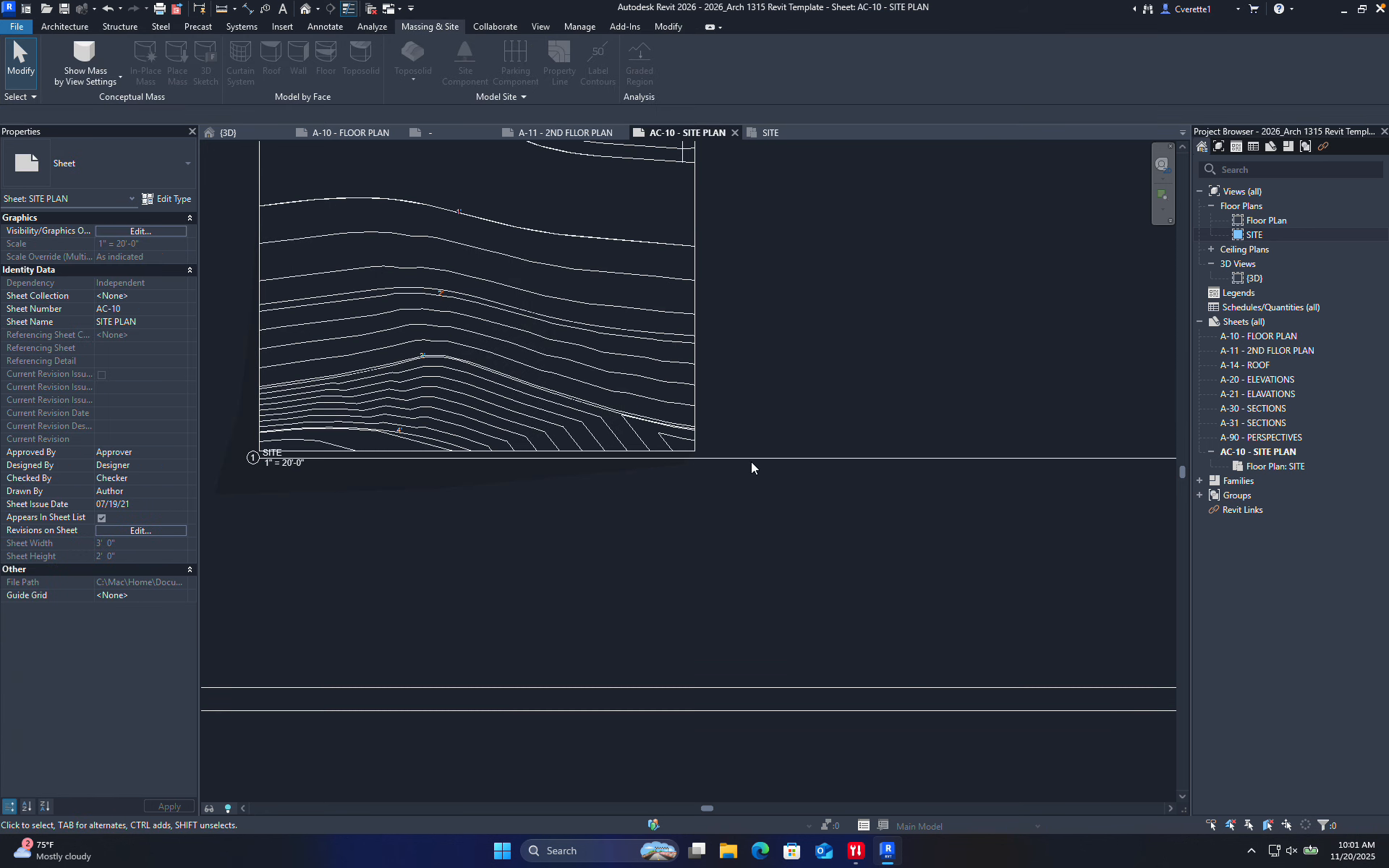
scroll(751, 463, down, 2)
scroll(465, 567, up, 6)
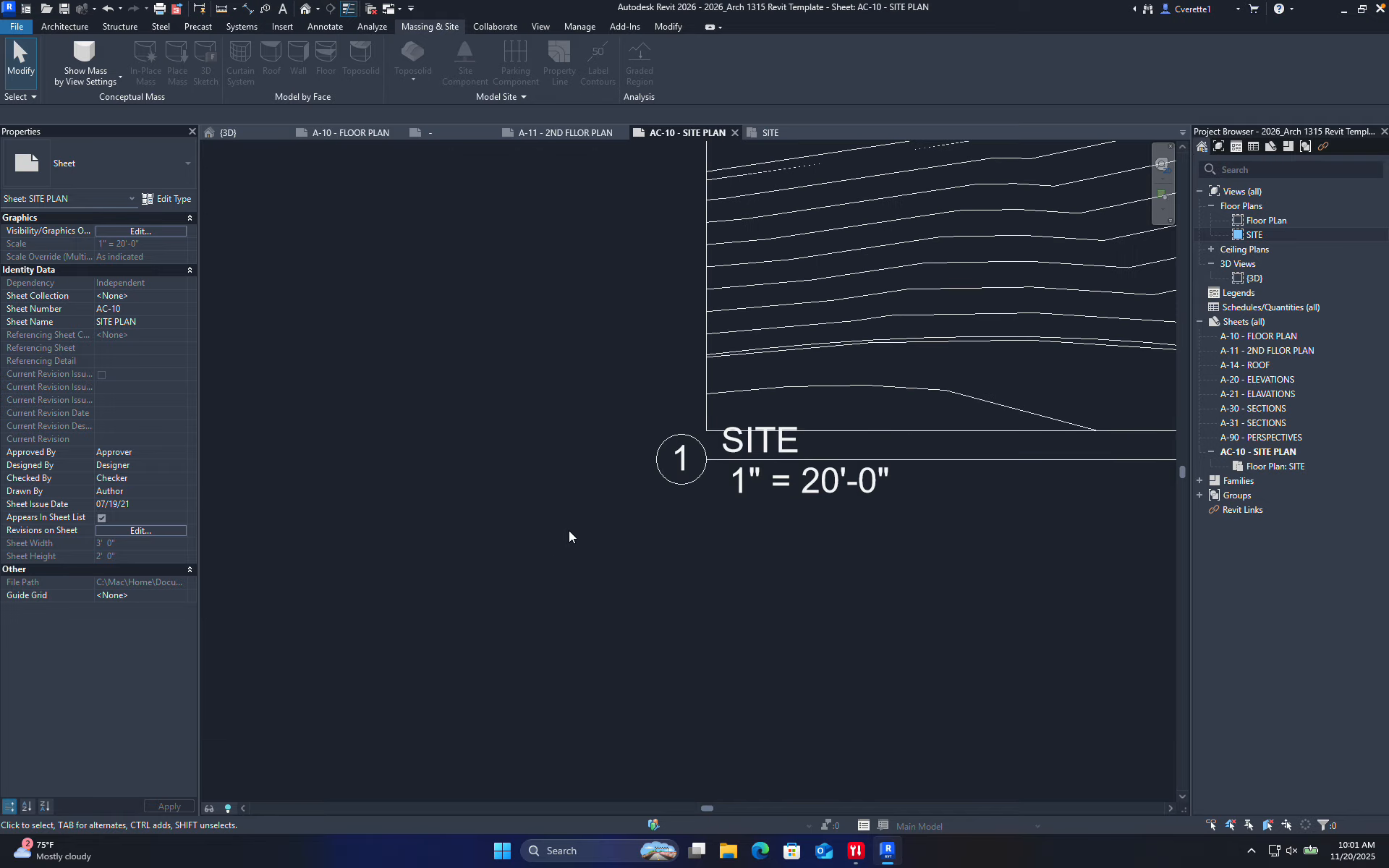
scroll(781, 484, down, 4)
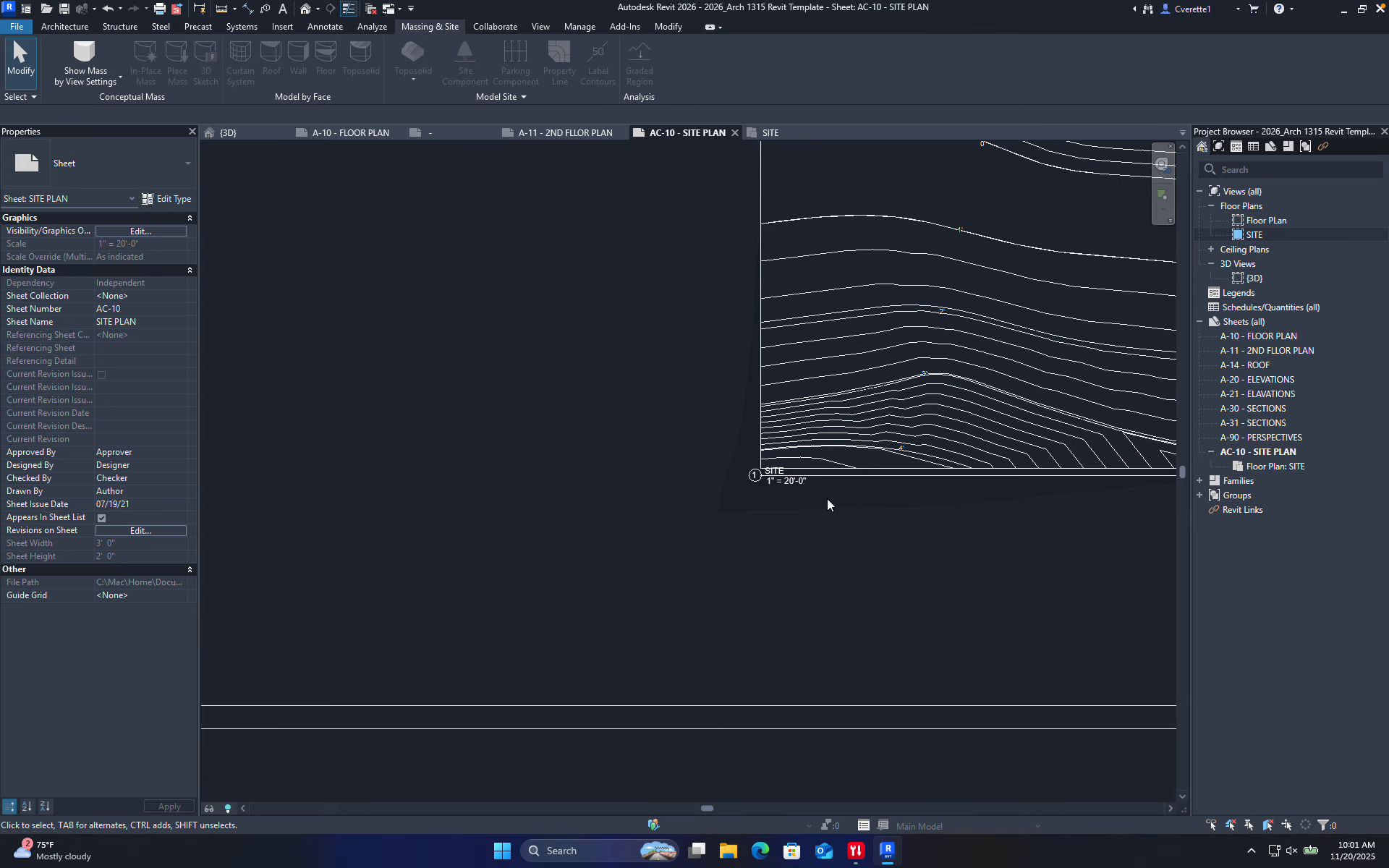
scroll(730, 527, up, 6)
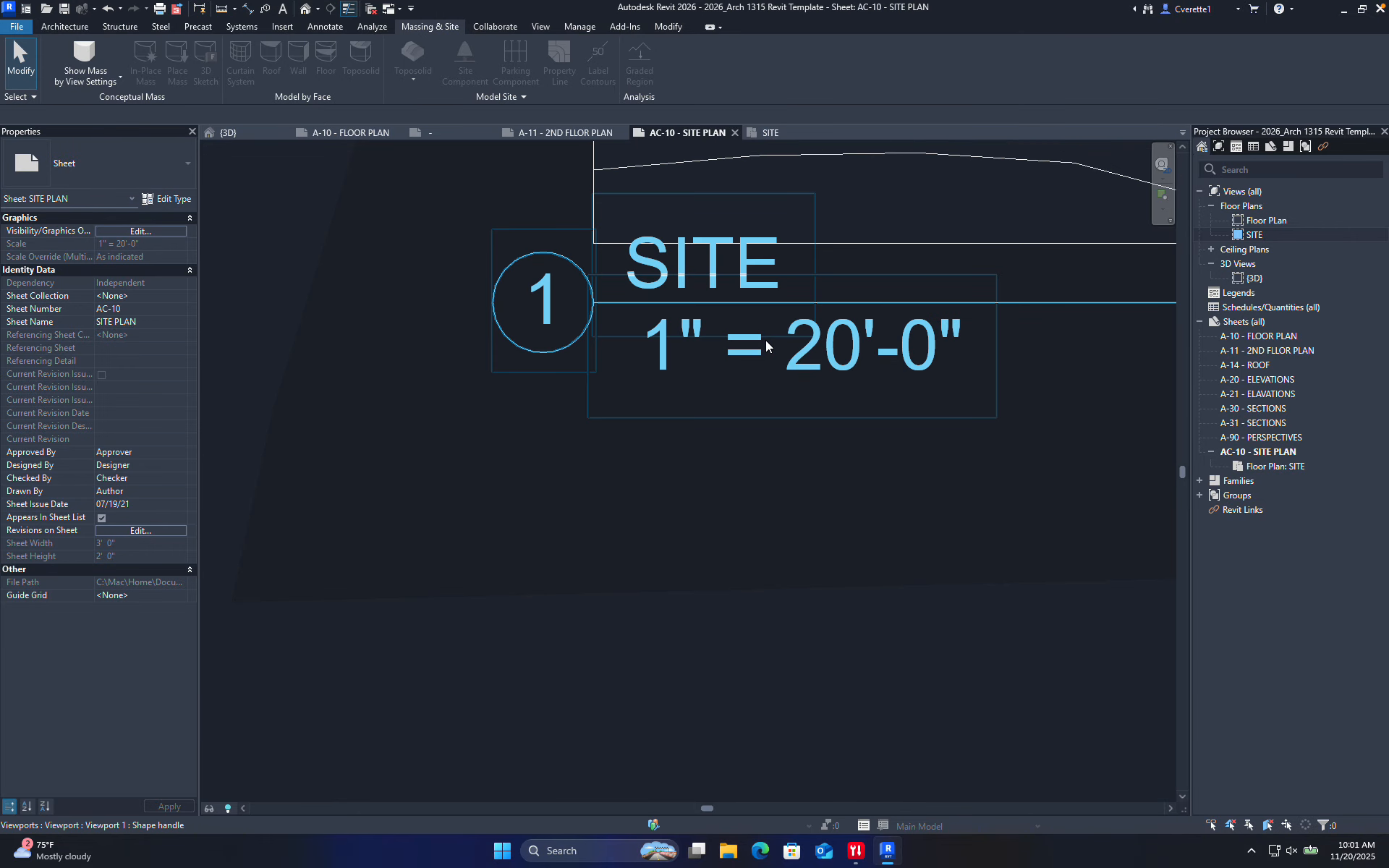
scroll(758, 350, down, 4)
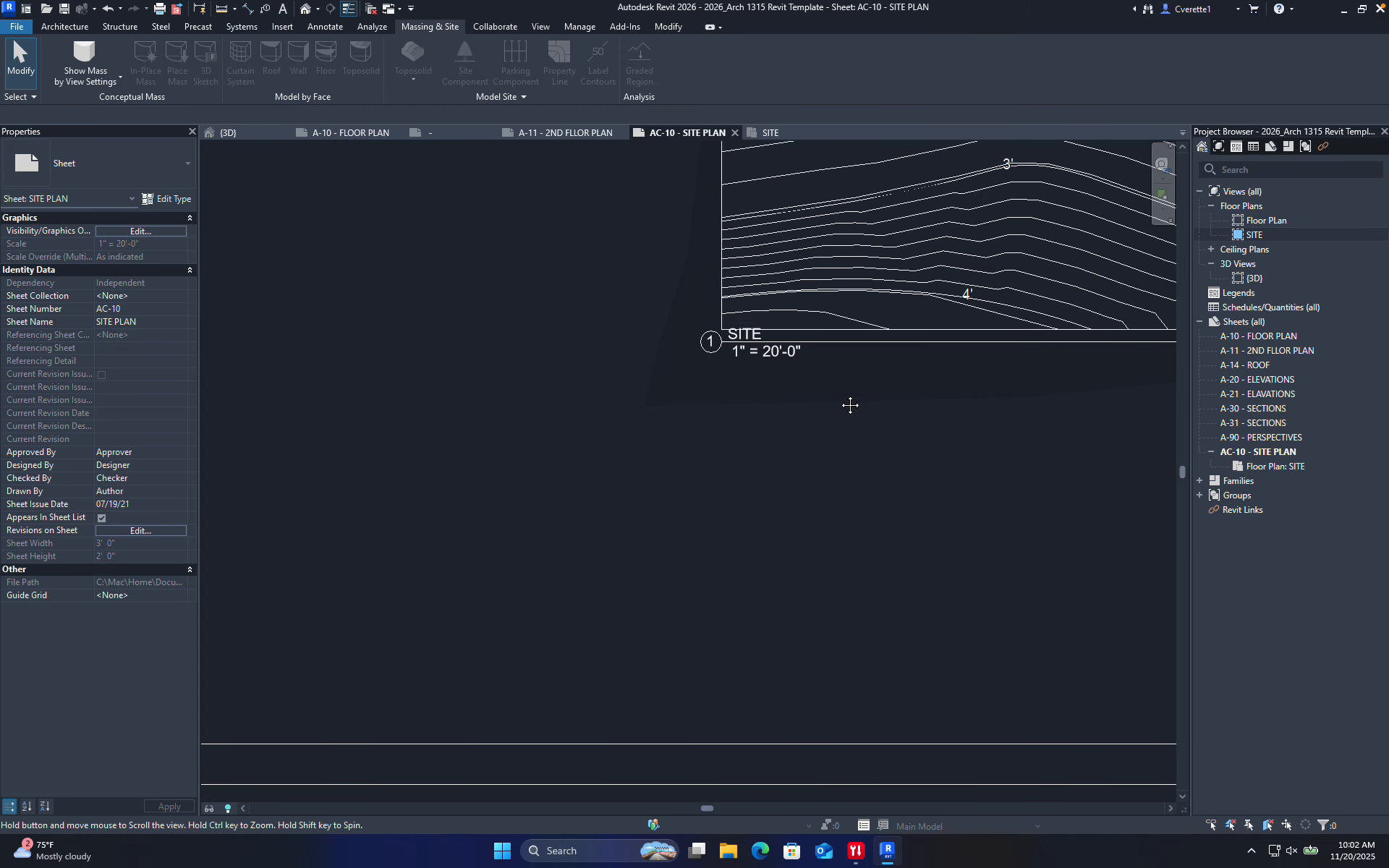
middle_drag(842, 397, 677, 536)
drag(651, 486, 584, 573)
scroll(579, 591, down, 6)
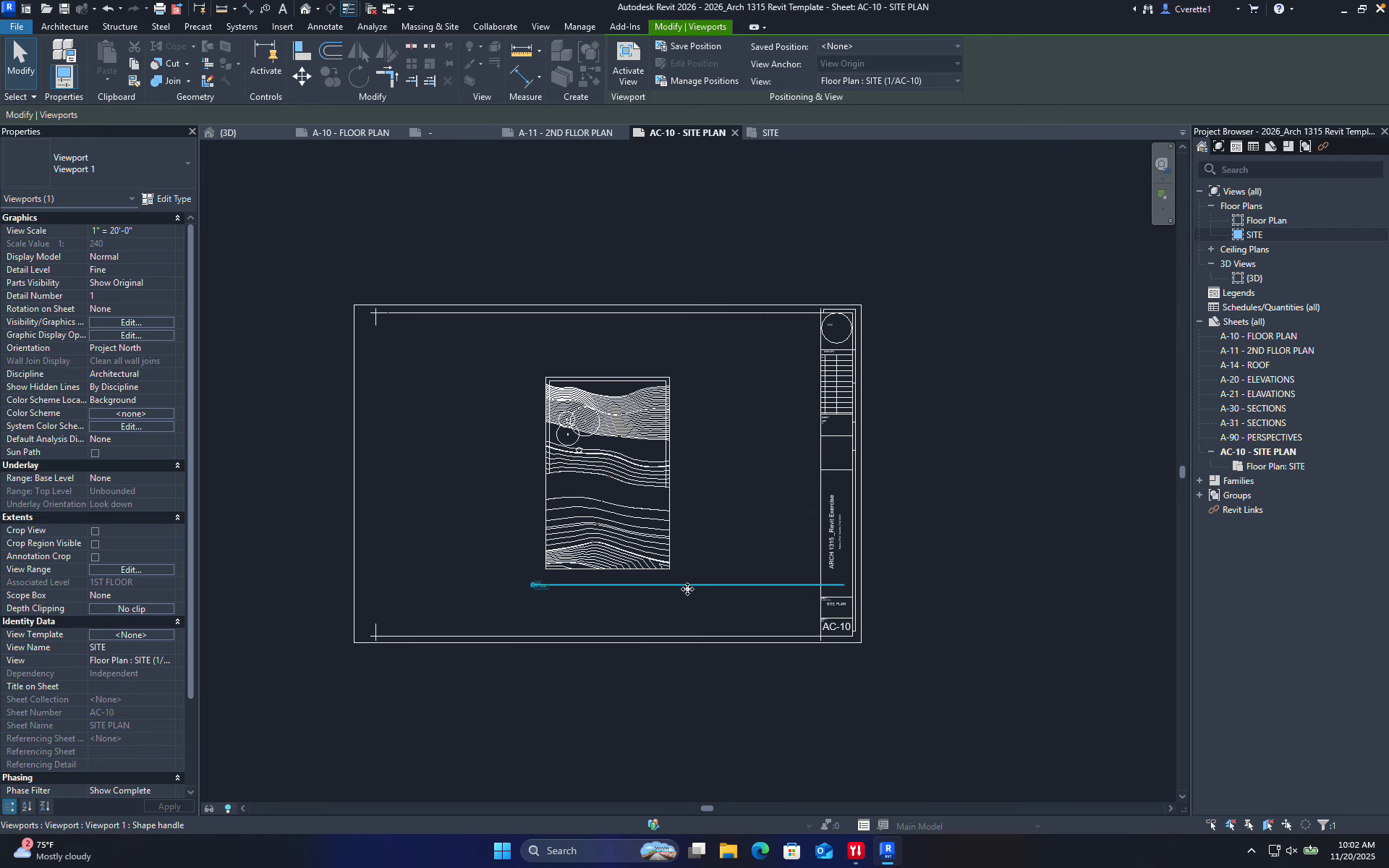
- Shift the SITE view title slightly farther left and down beneath the site plan
scroll(843, 586, up, 8)
click(843, 540)
drag(863, 523, 769, 548)
drag(870, 410, 771, 544)
click(748, 596)
scroll(748, 596, down, 6)
middle_drag(580, 654, 692, 615)
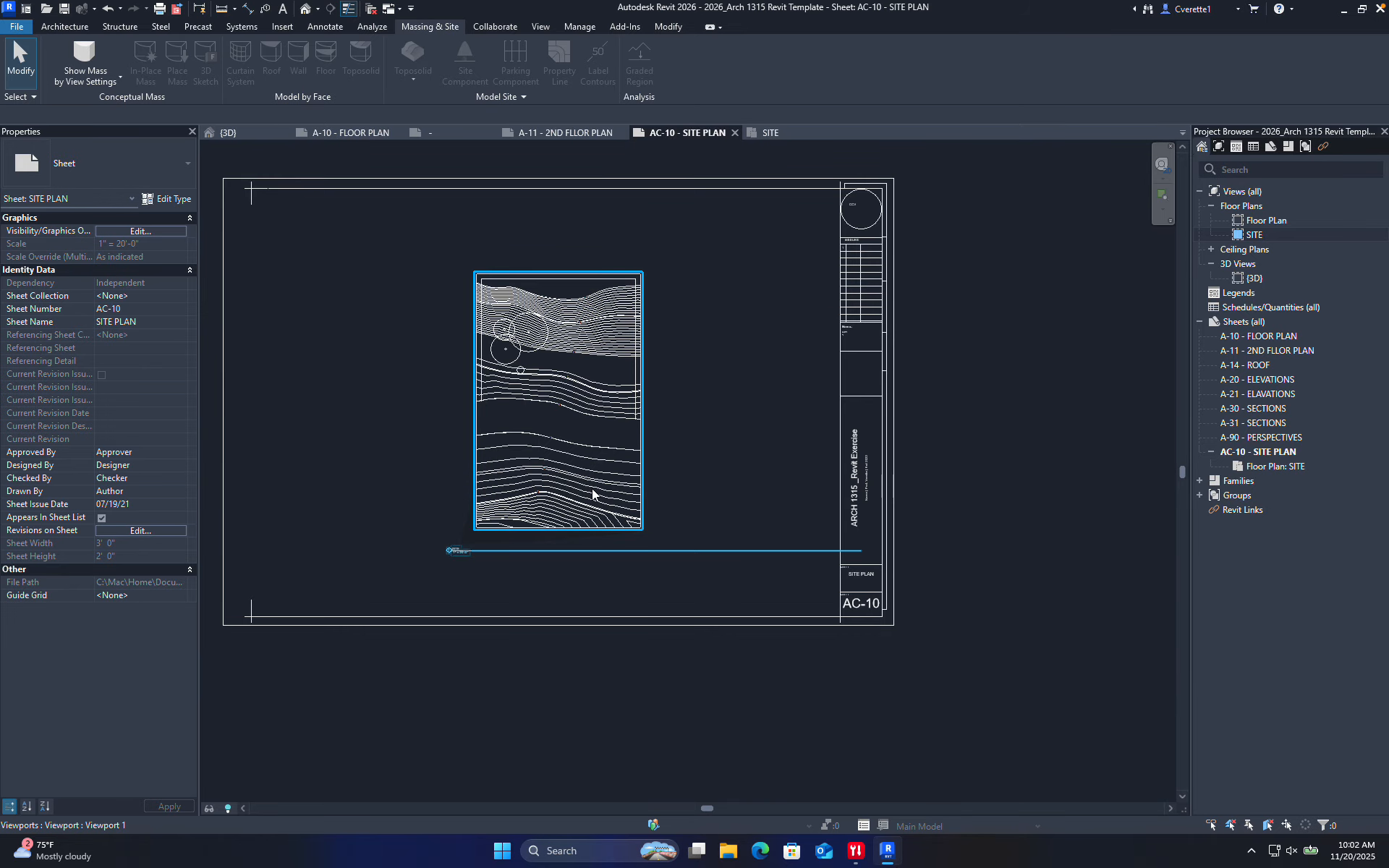
- Shorten the SITE view title's line so it ends just past the scale text
click(598, 500)
scroll(848, 559, up, 8)
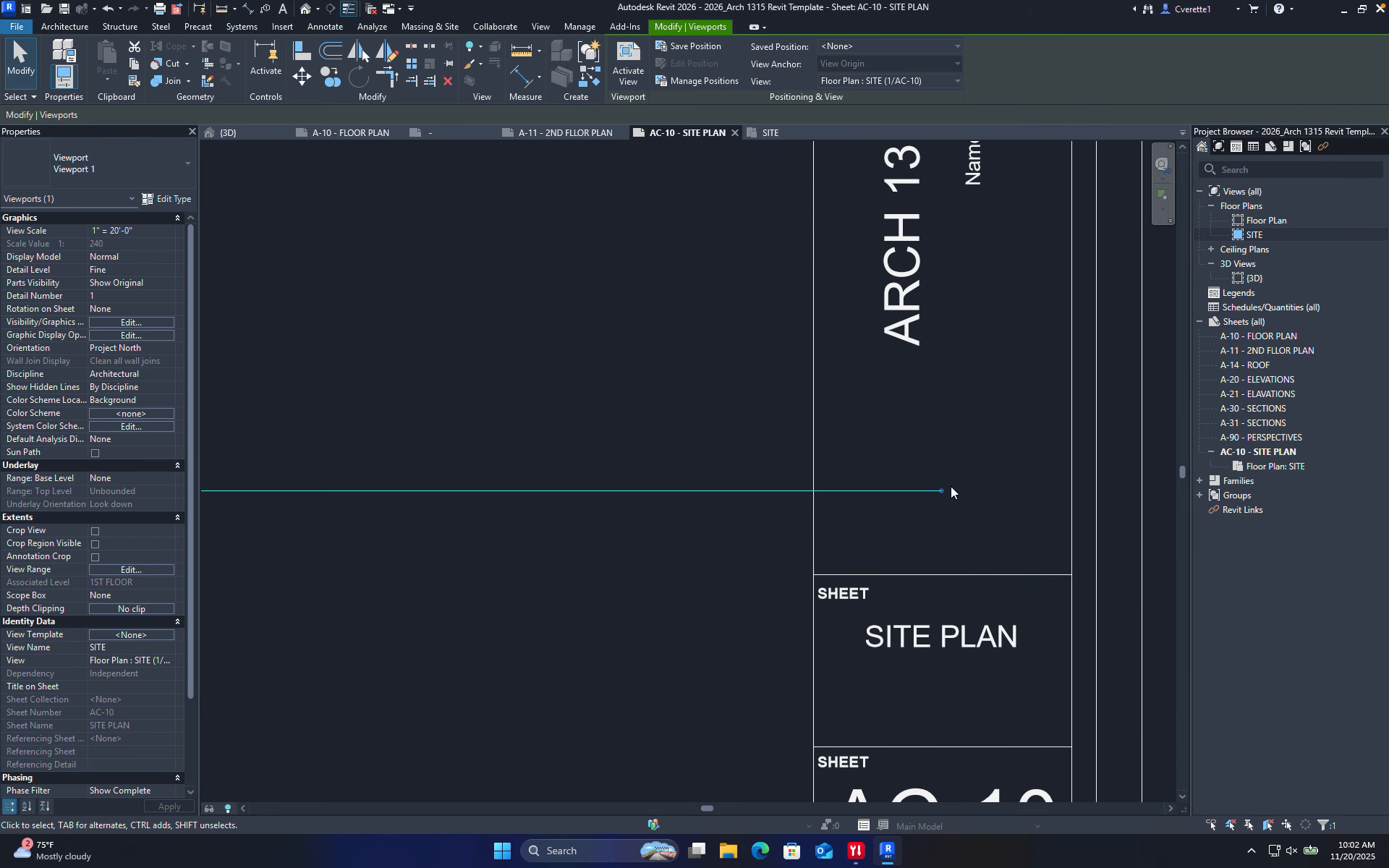
drag(941, 492, 435, 518)
scroll(522, 520, down, 8)
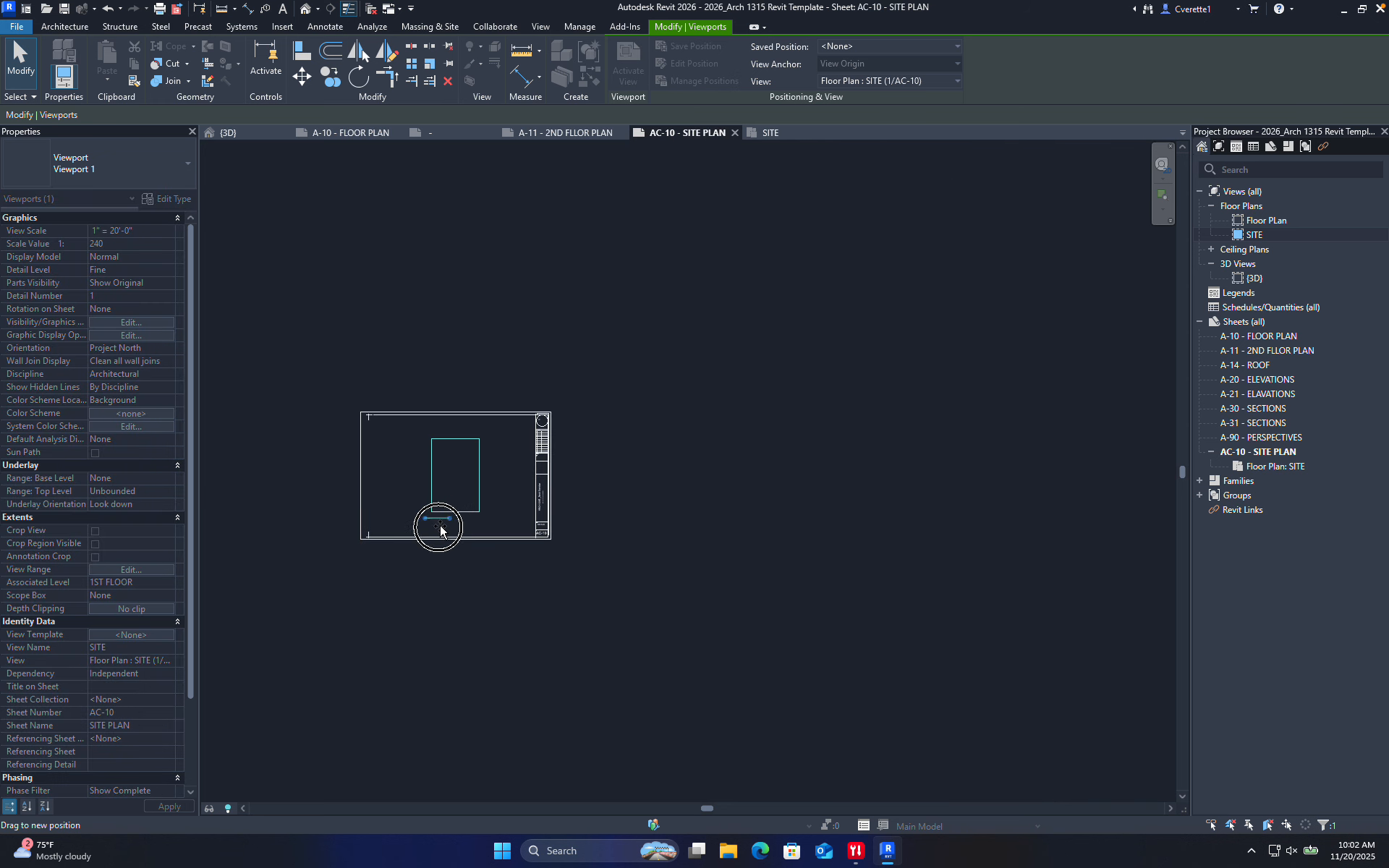
scroll(437, 527, up, 8)
click(547, 501)
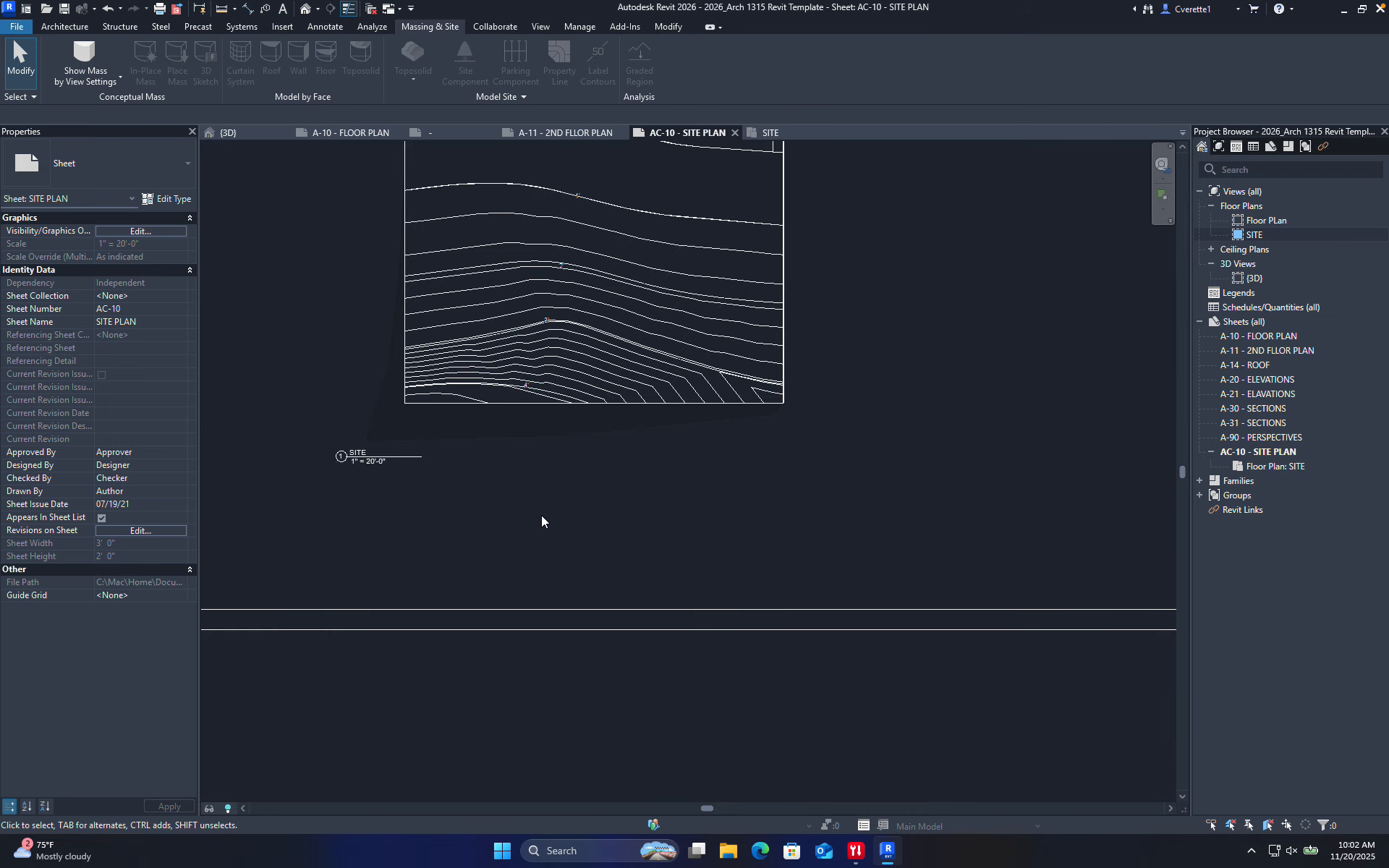
- Widen the Properties palette with the SITE viewport selected and review the viewport's properties
scroll(541, 518, down, 3)
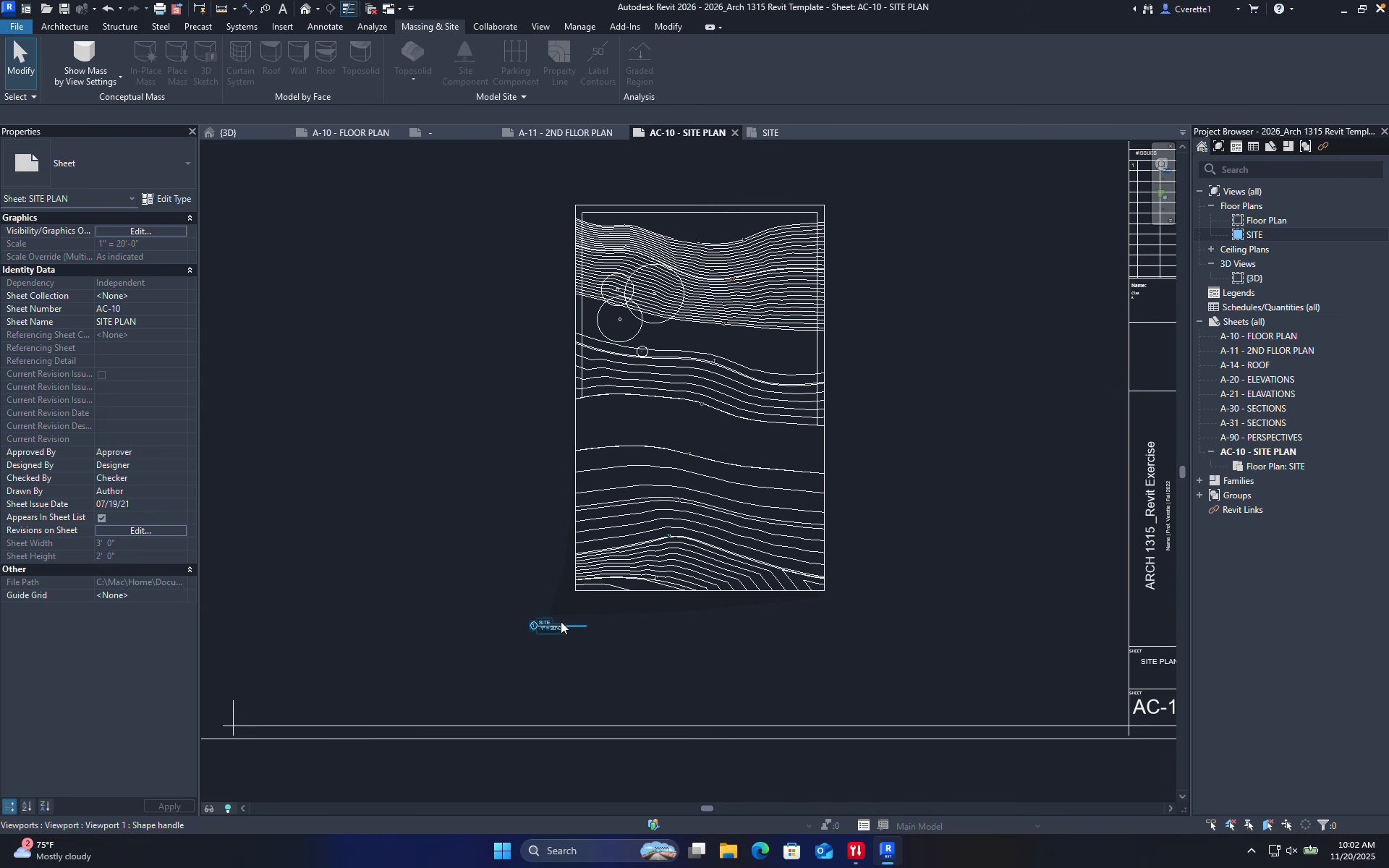
scroll(539, 635, up, 2)
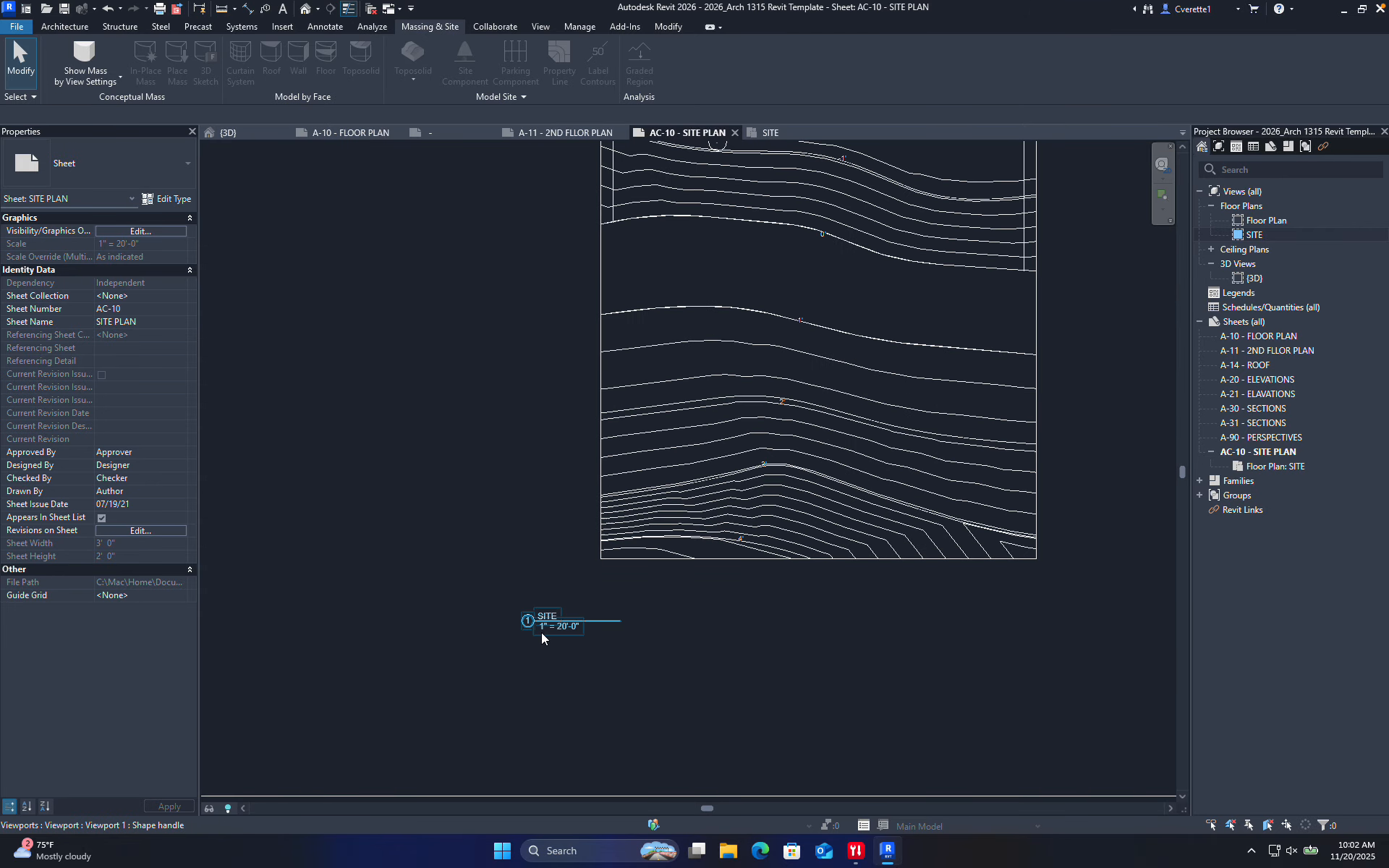
click(697, 508)
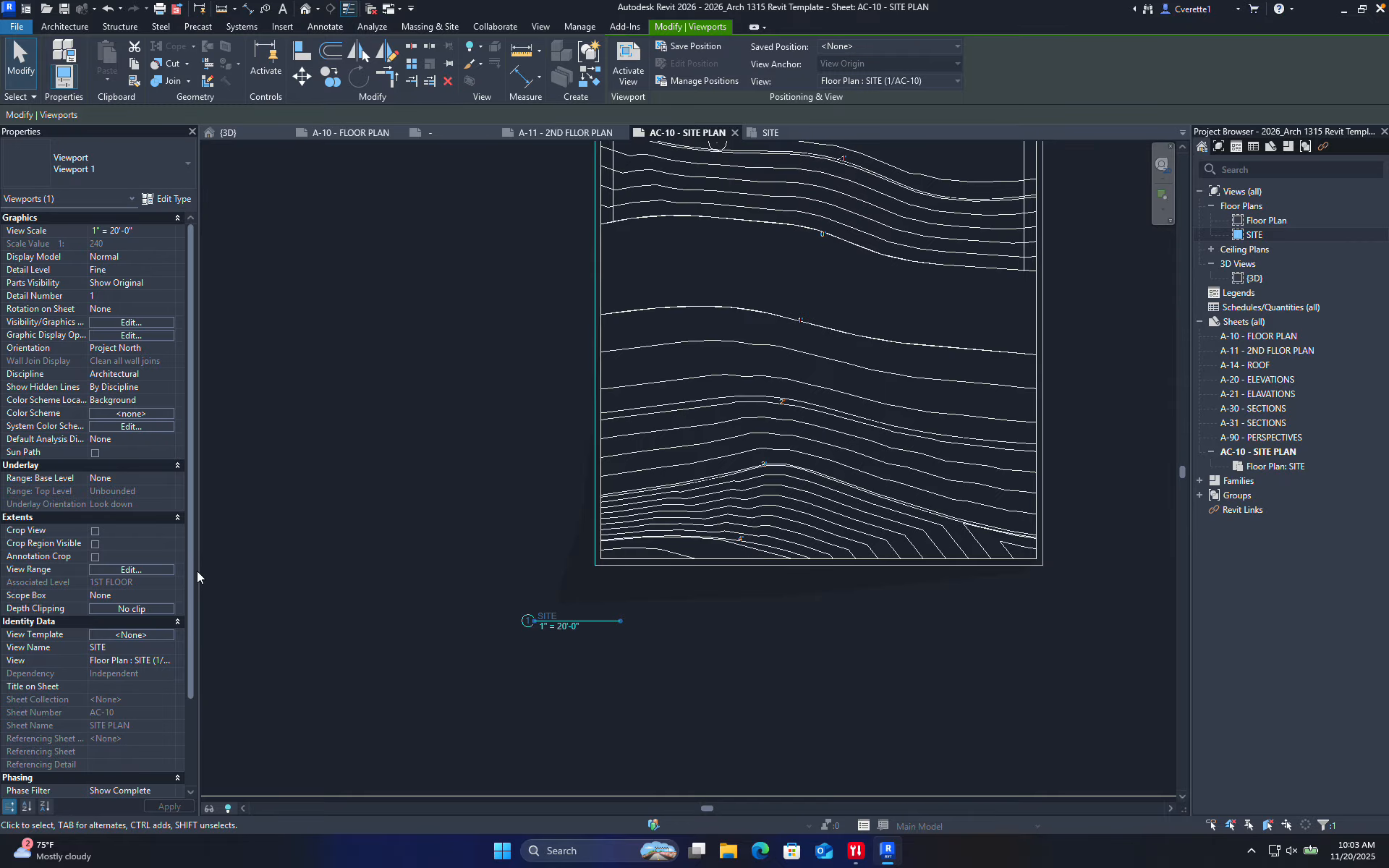
drag(197, 571, 286, 569)
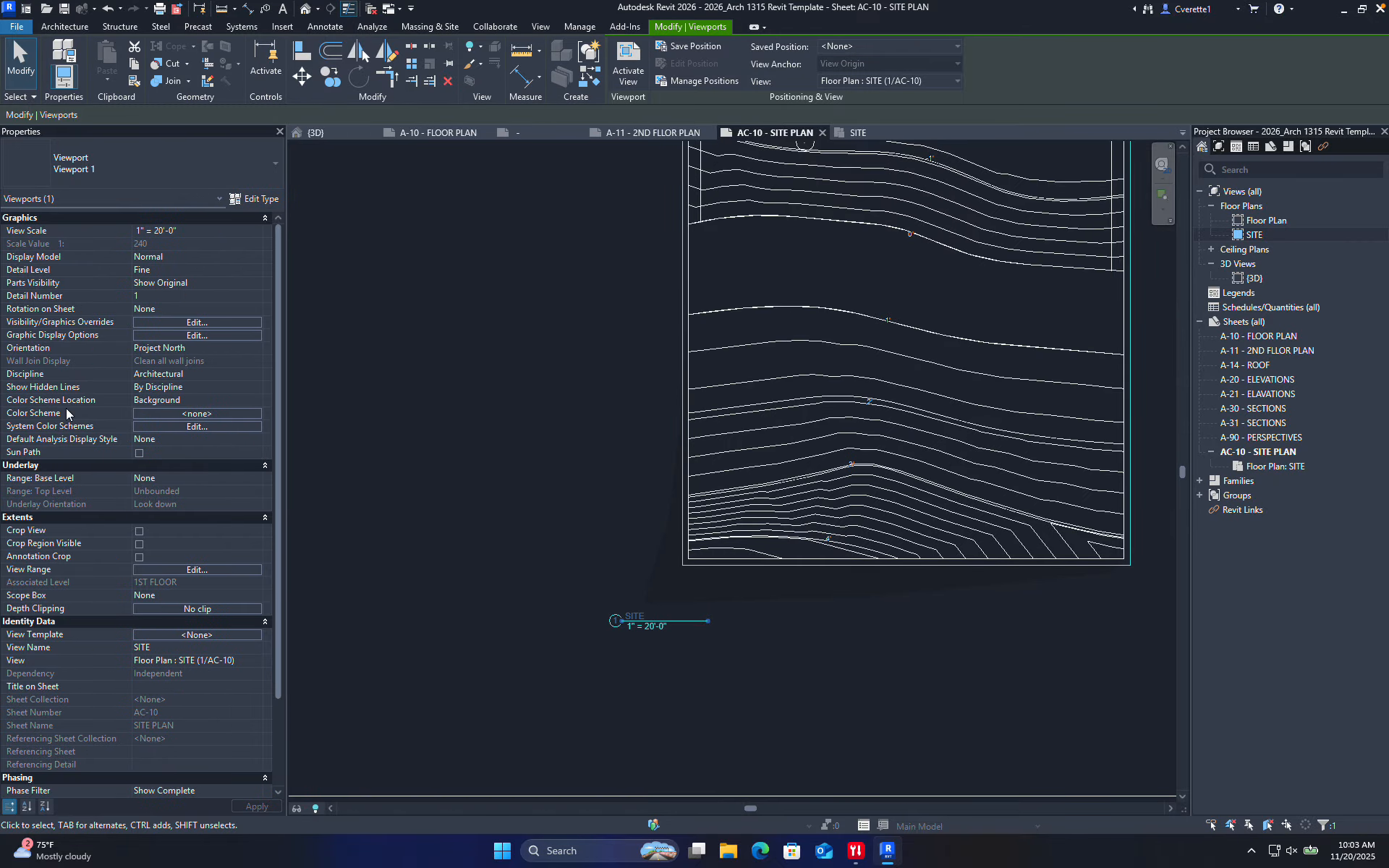
click(480, 488)
scroll(561, 468, down, 1)
middle_drag(595, 490, 563, 624)
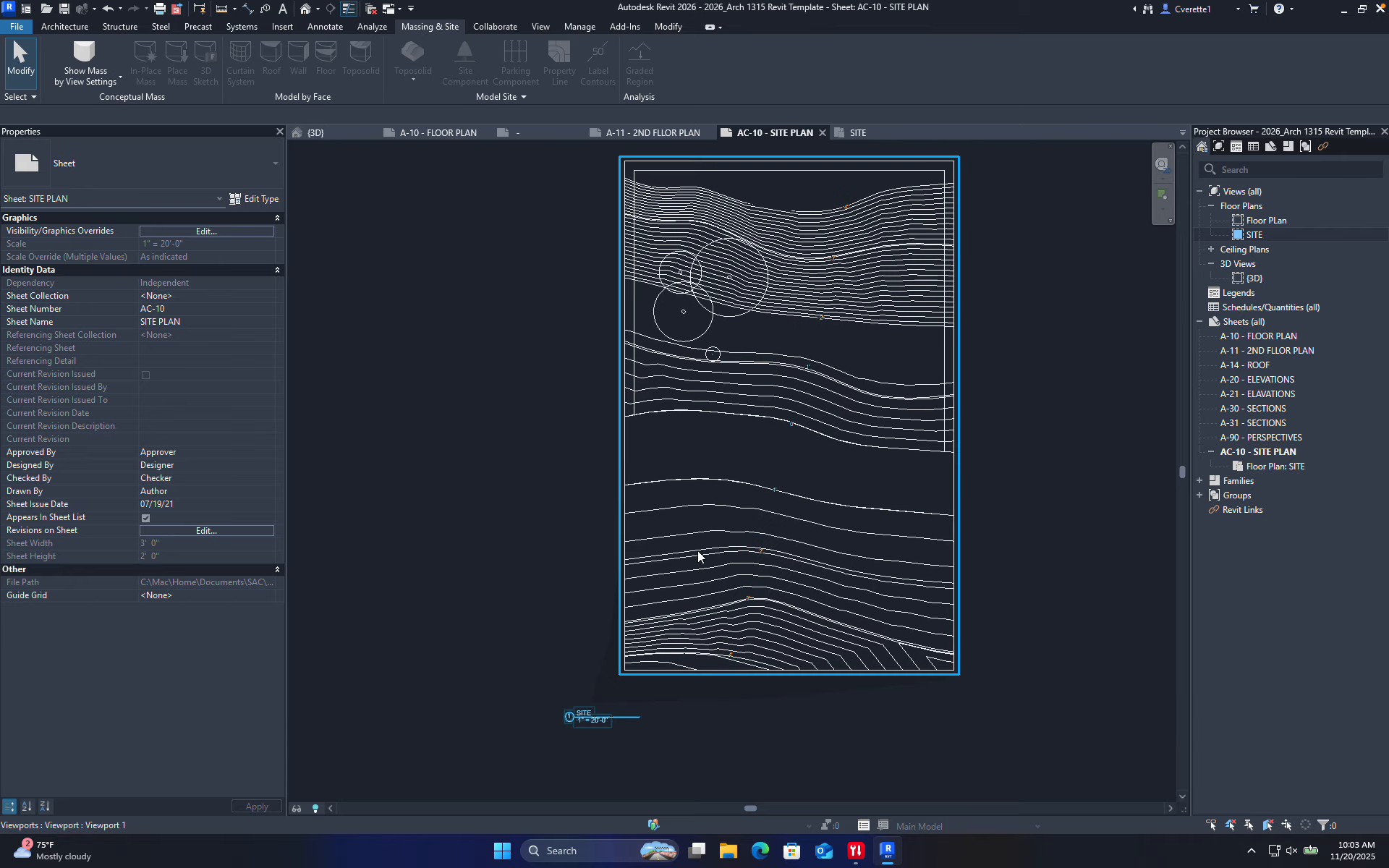
click(708, 548)
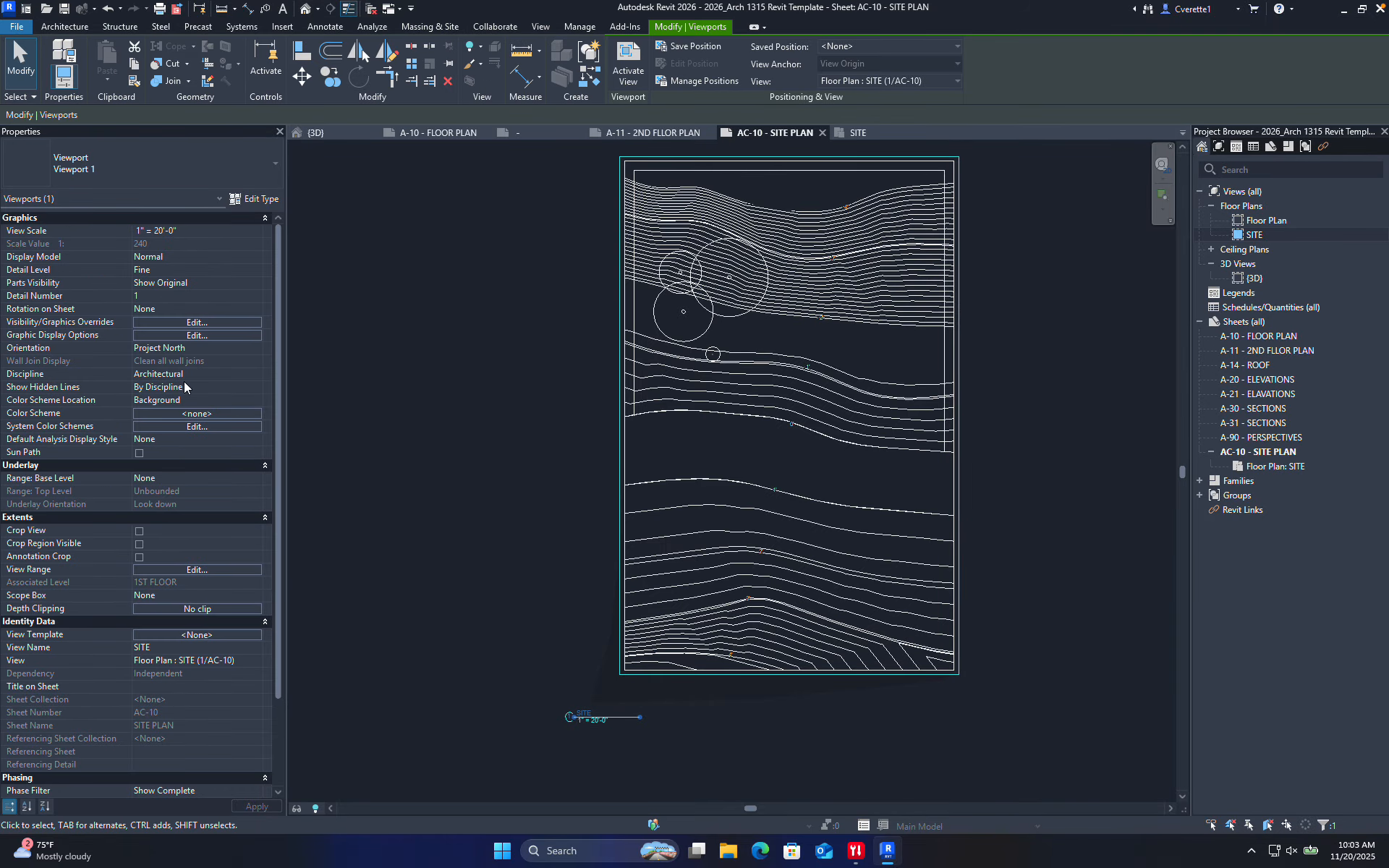
click(530, 730)
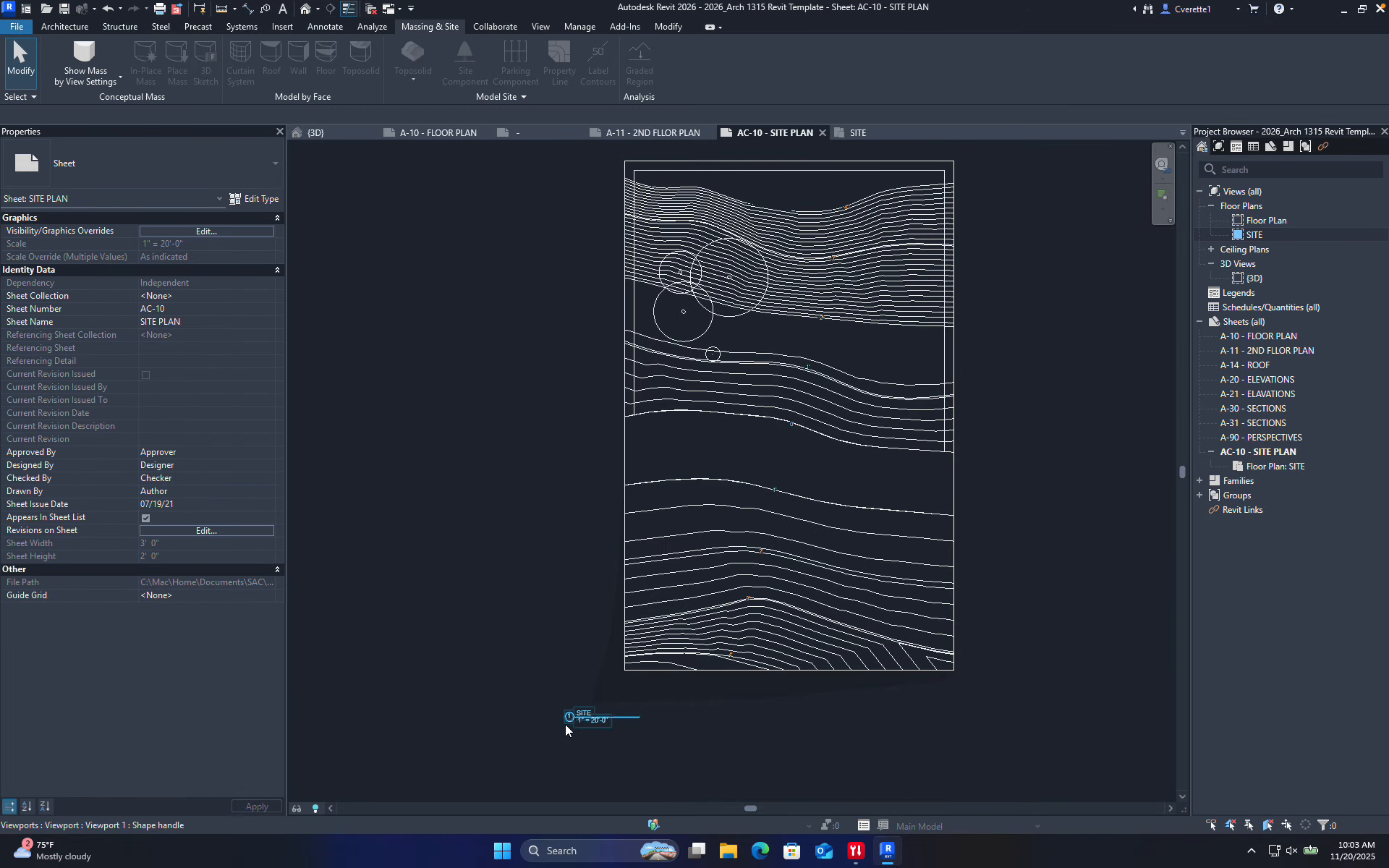
- Try the EH - Viewport Titleless type on the SITE viewport, then restore the Viewport 1 type
click(586, 721)
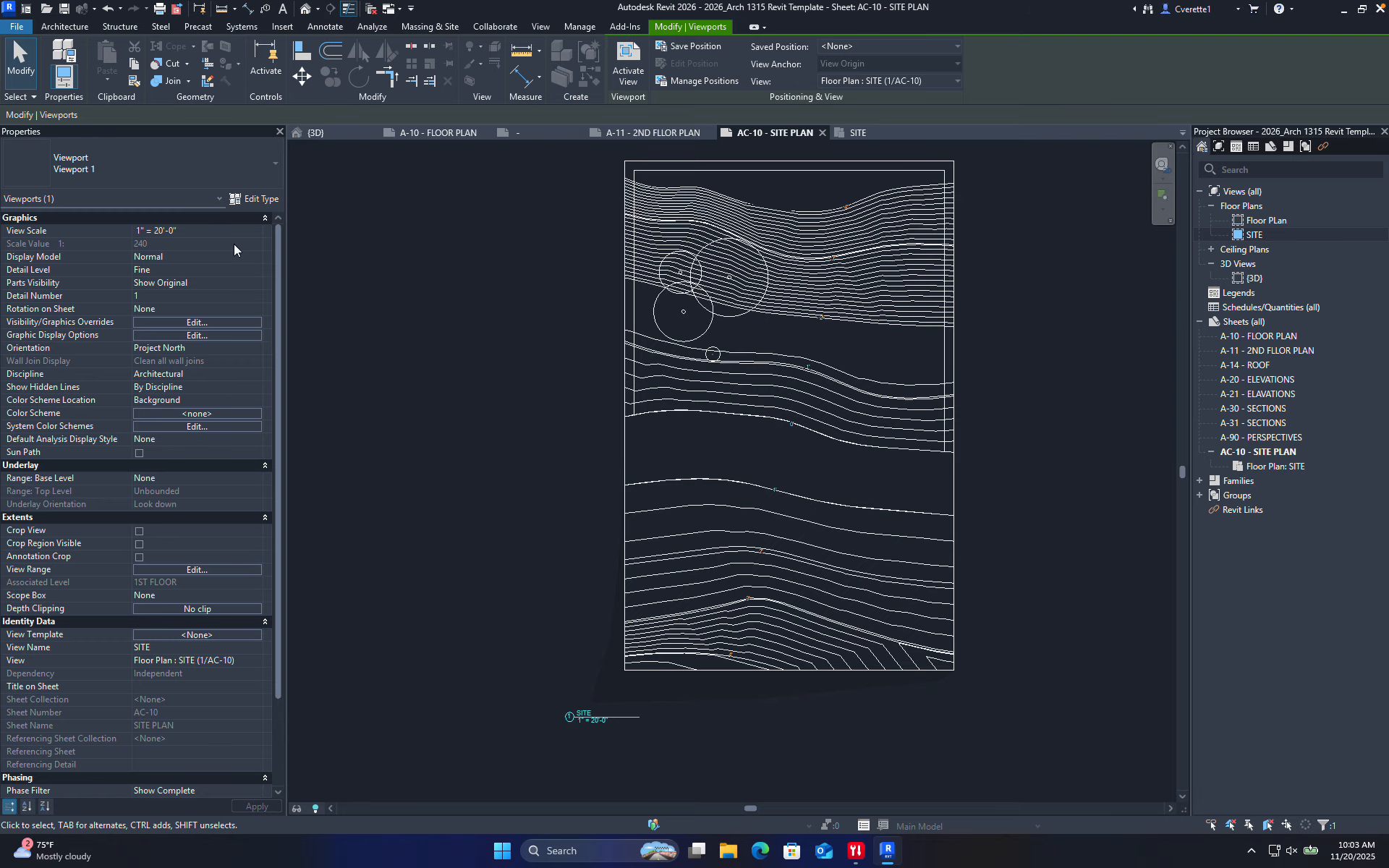
click(183, 172)
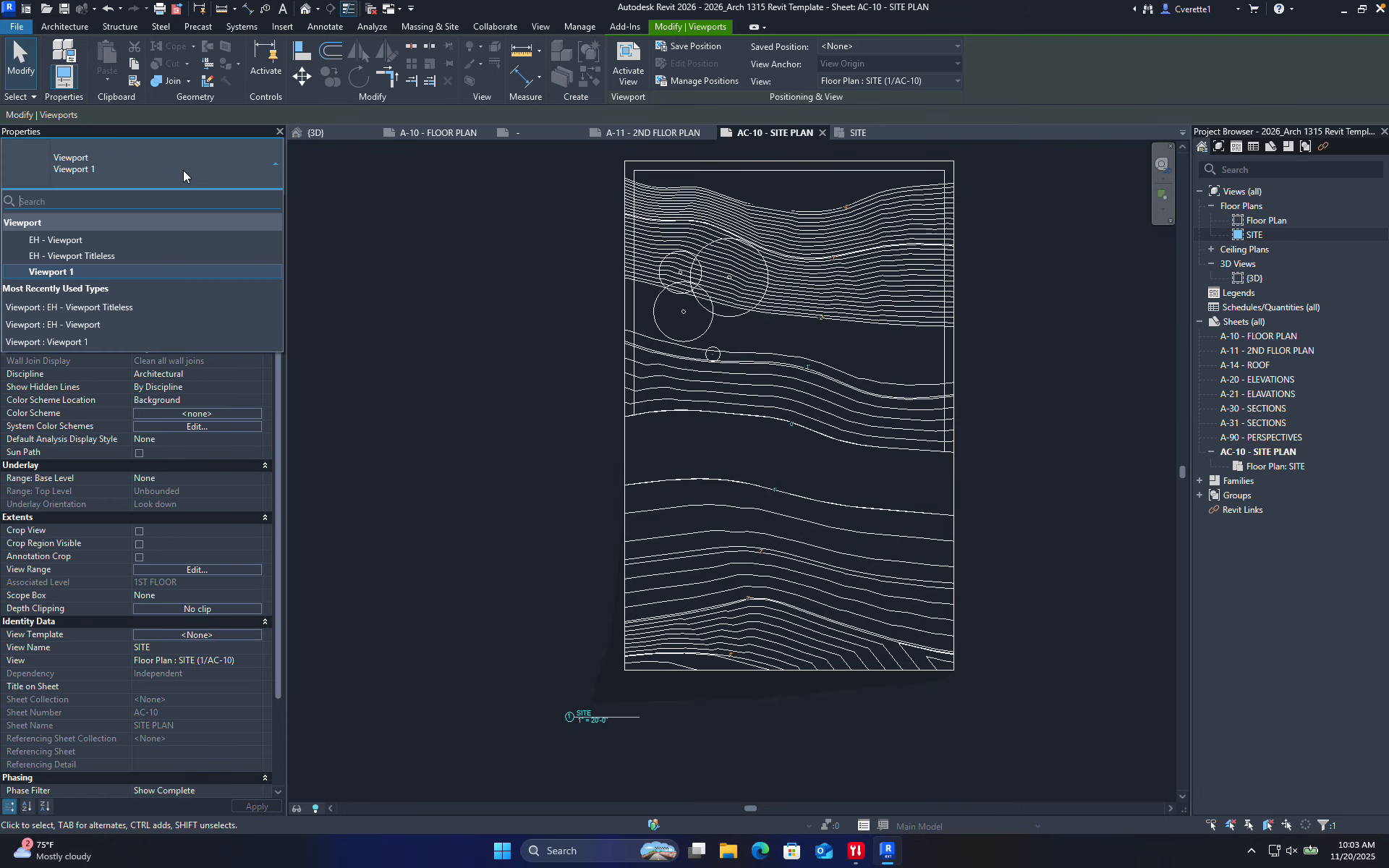
click(120, 255)
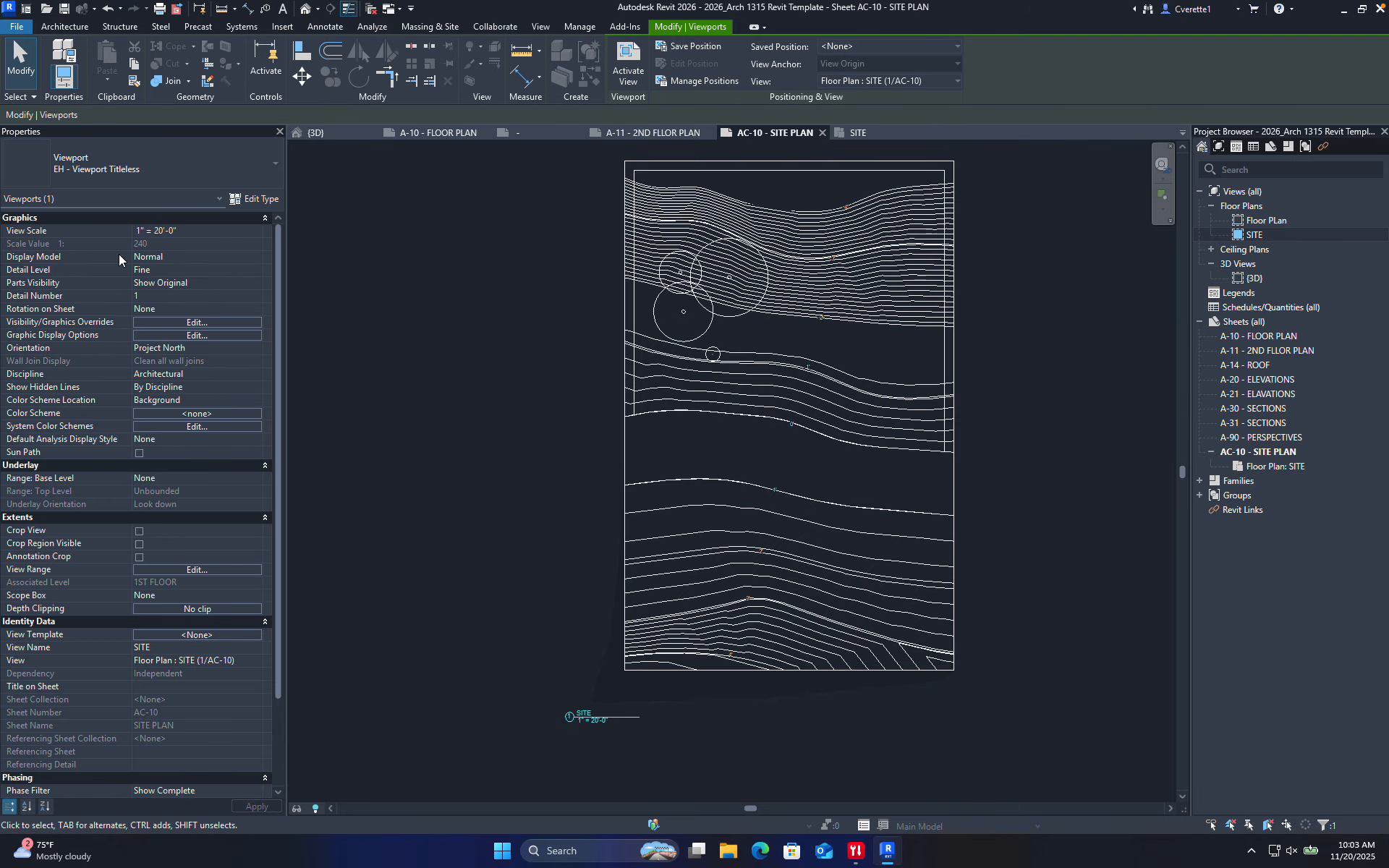
click(151, 167)
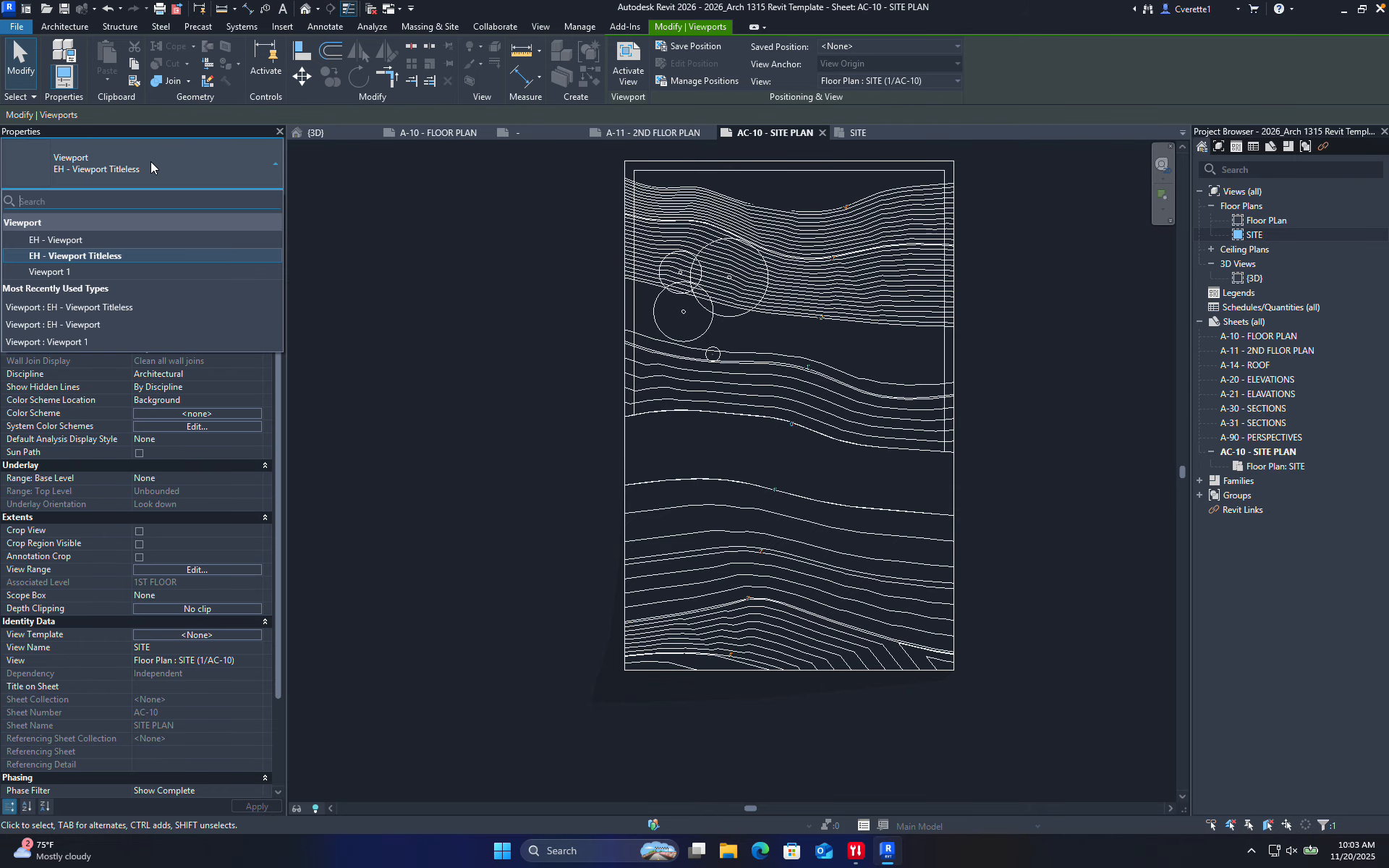
click(72, 271)
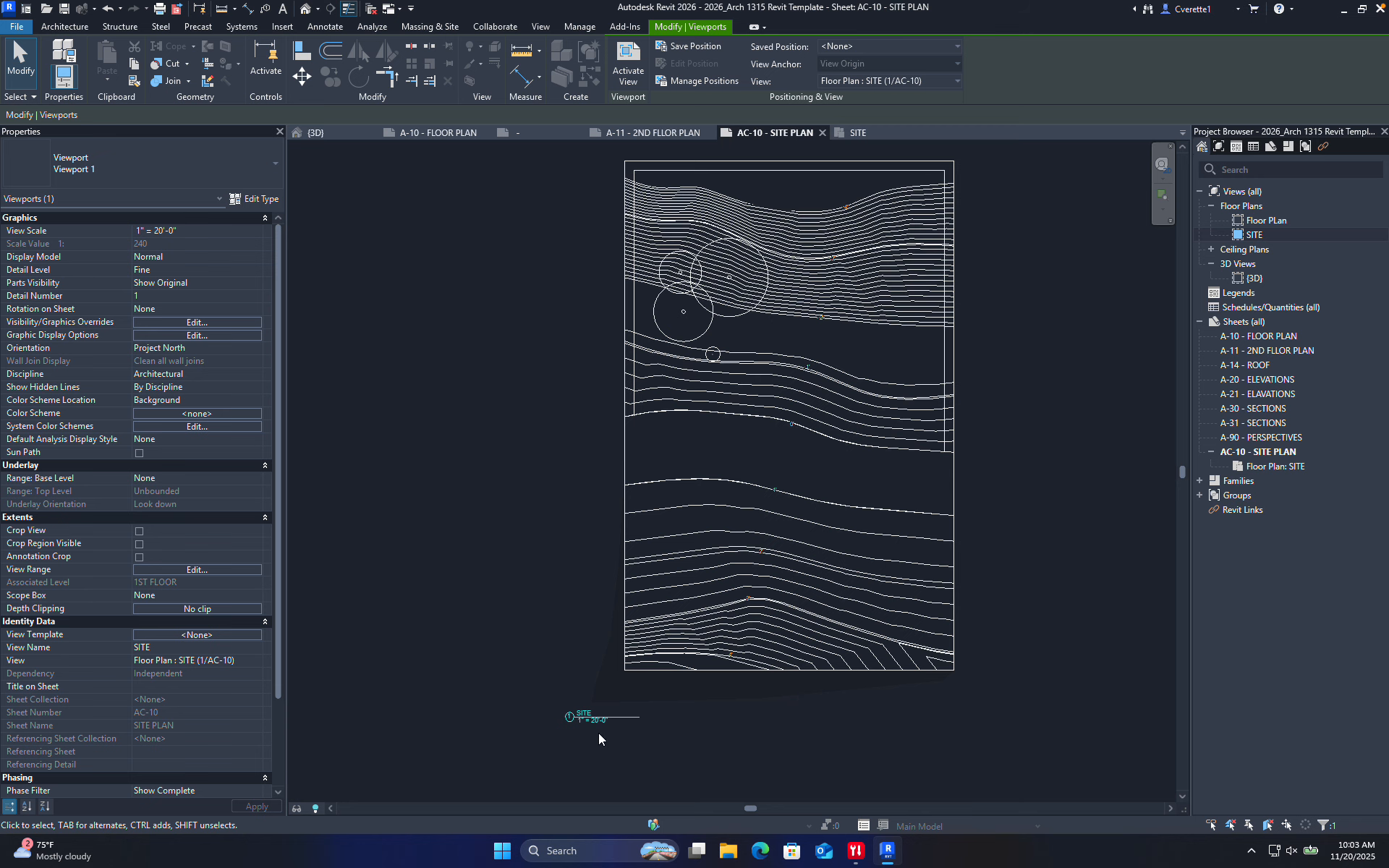
- Change the SITE viewport's type to EH - Viewport
click(91, 164)
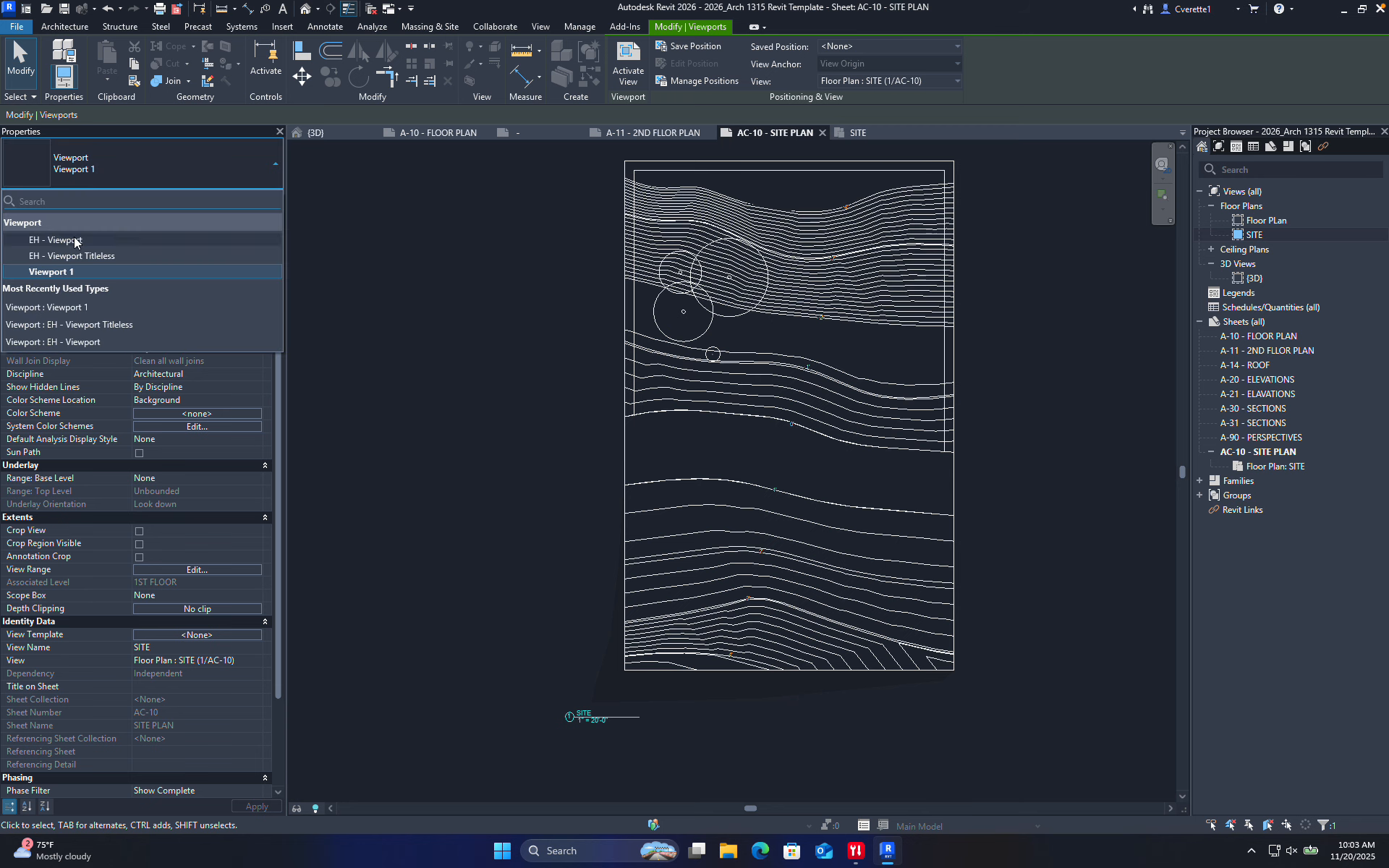
click(75, 242)
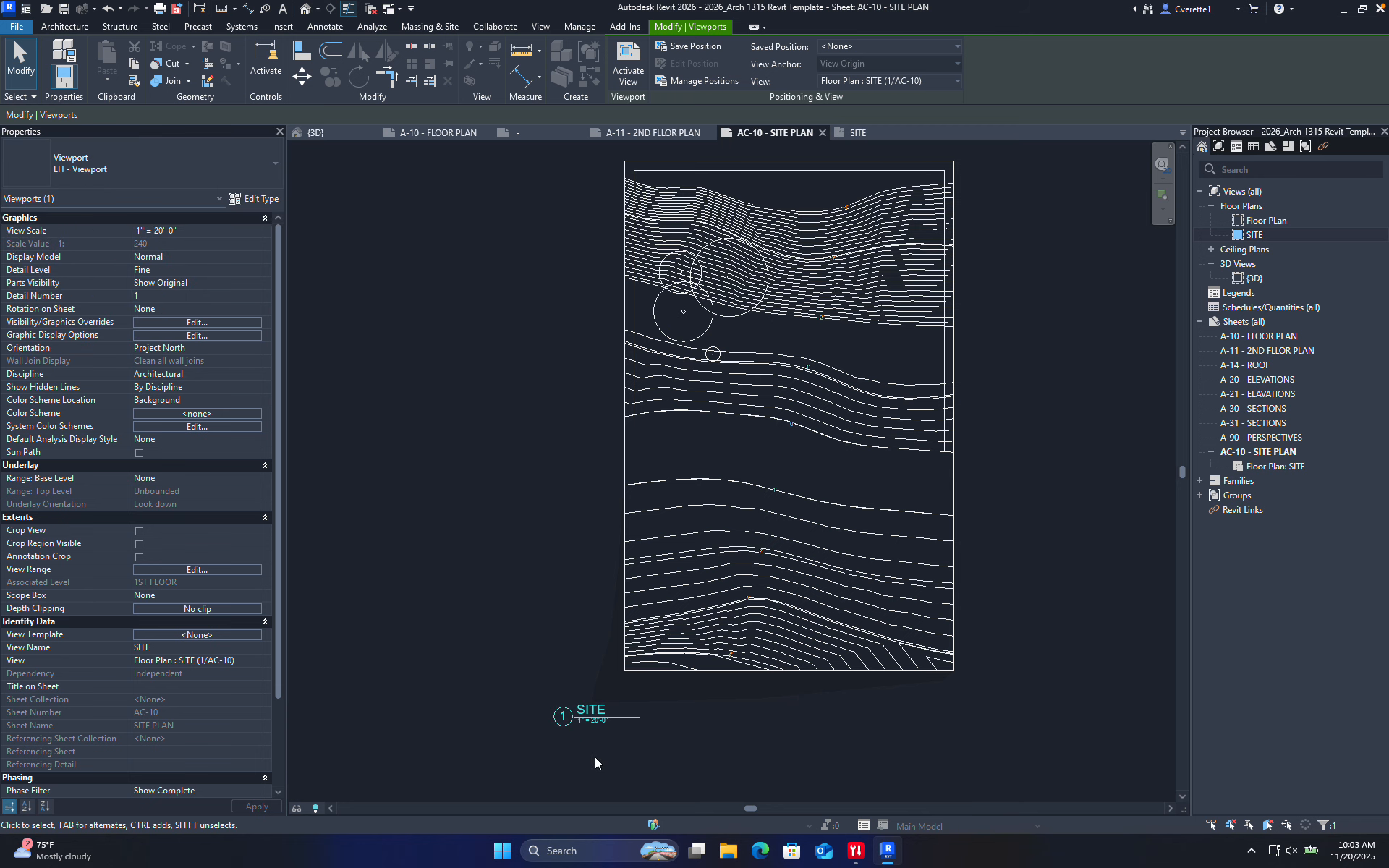
click(418, 563)
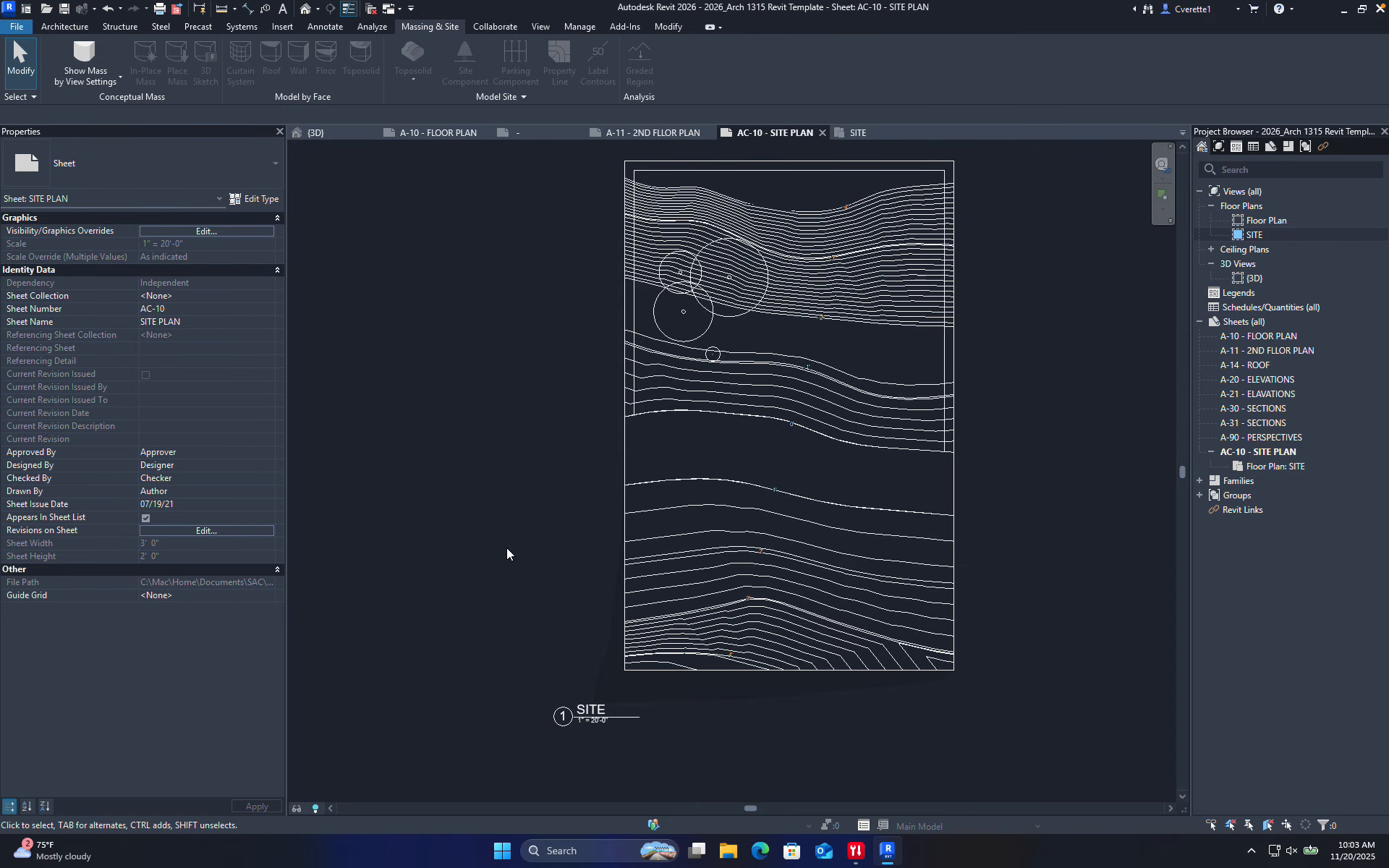
scroll(455, 350, down, 3)
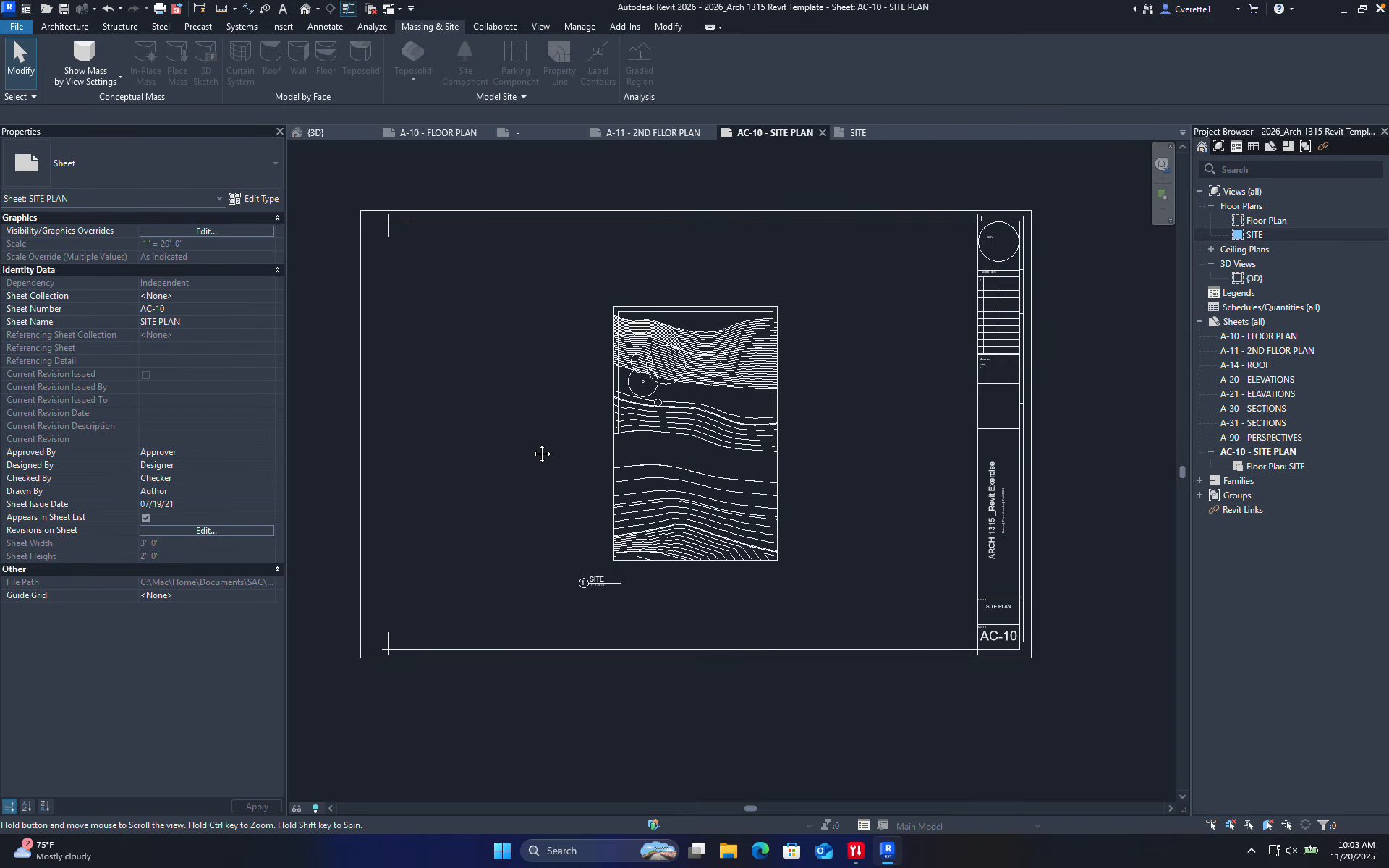
click(331, 27)
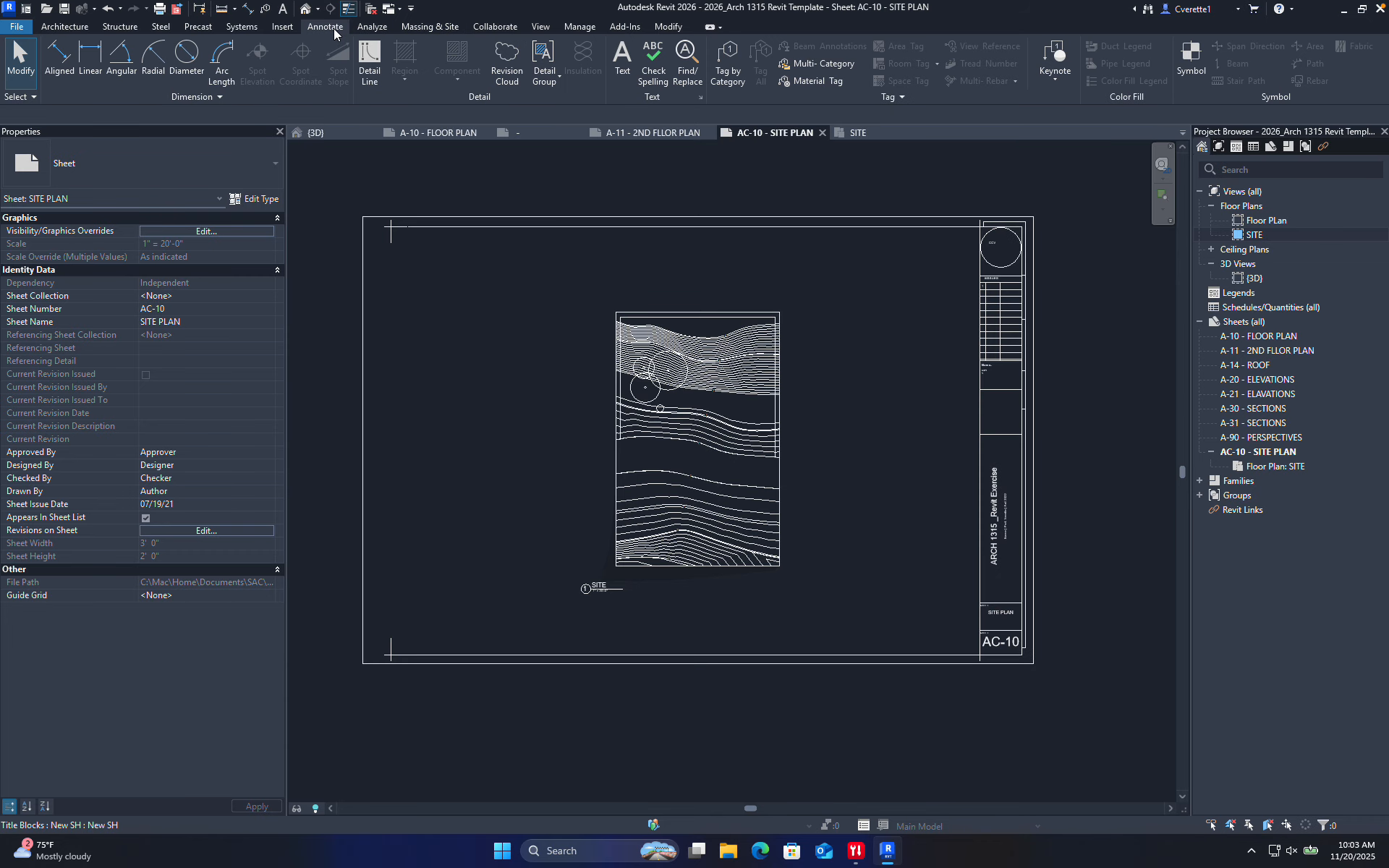
click(630, 67)
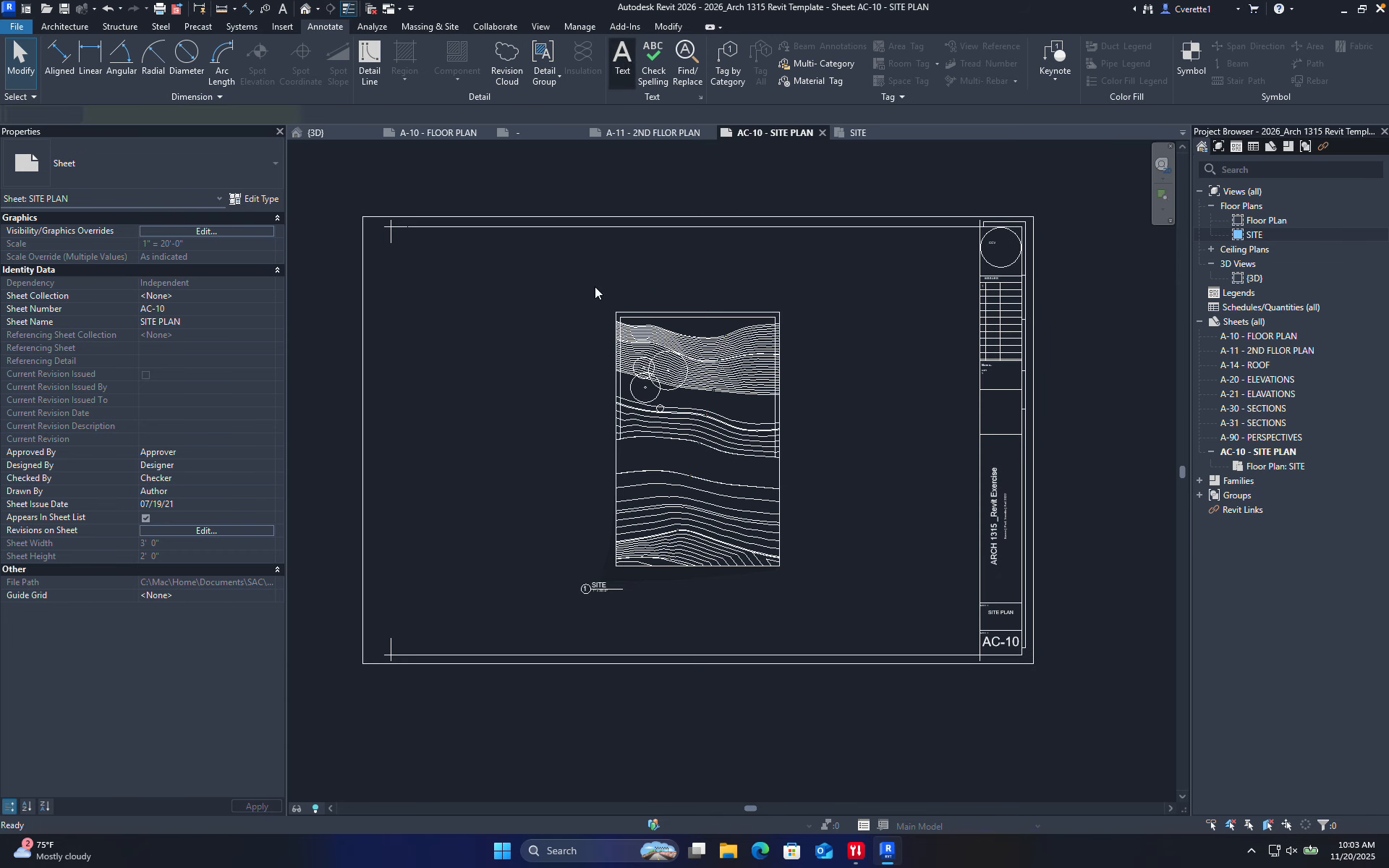
scroll(589, 619, up, 5)
drag(466, 281, 978, 322)
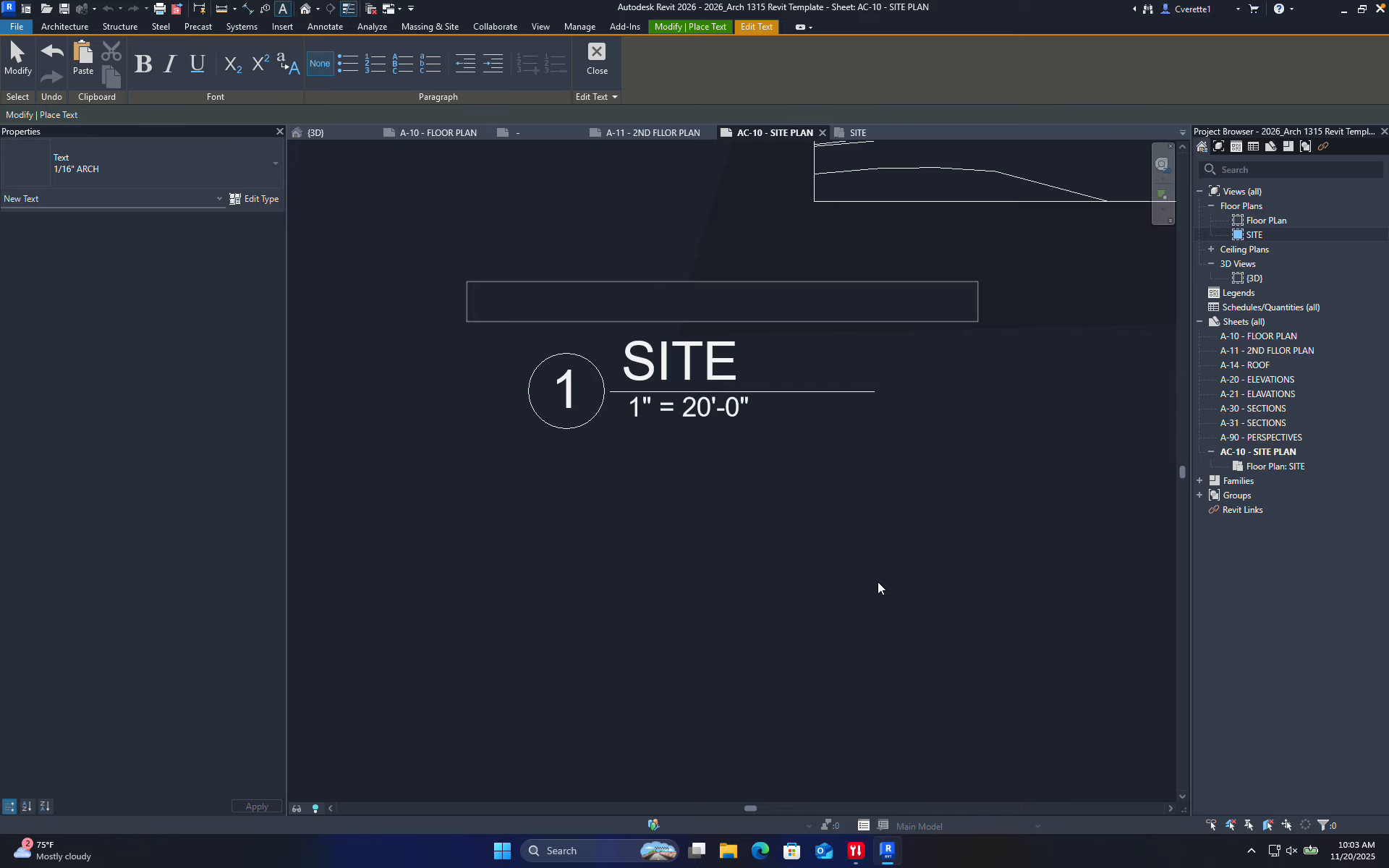
click(878, 582)
scroll(743, 587, down, 3)
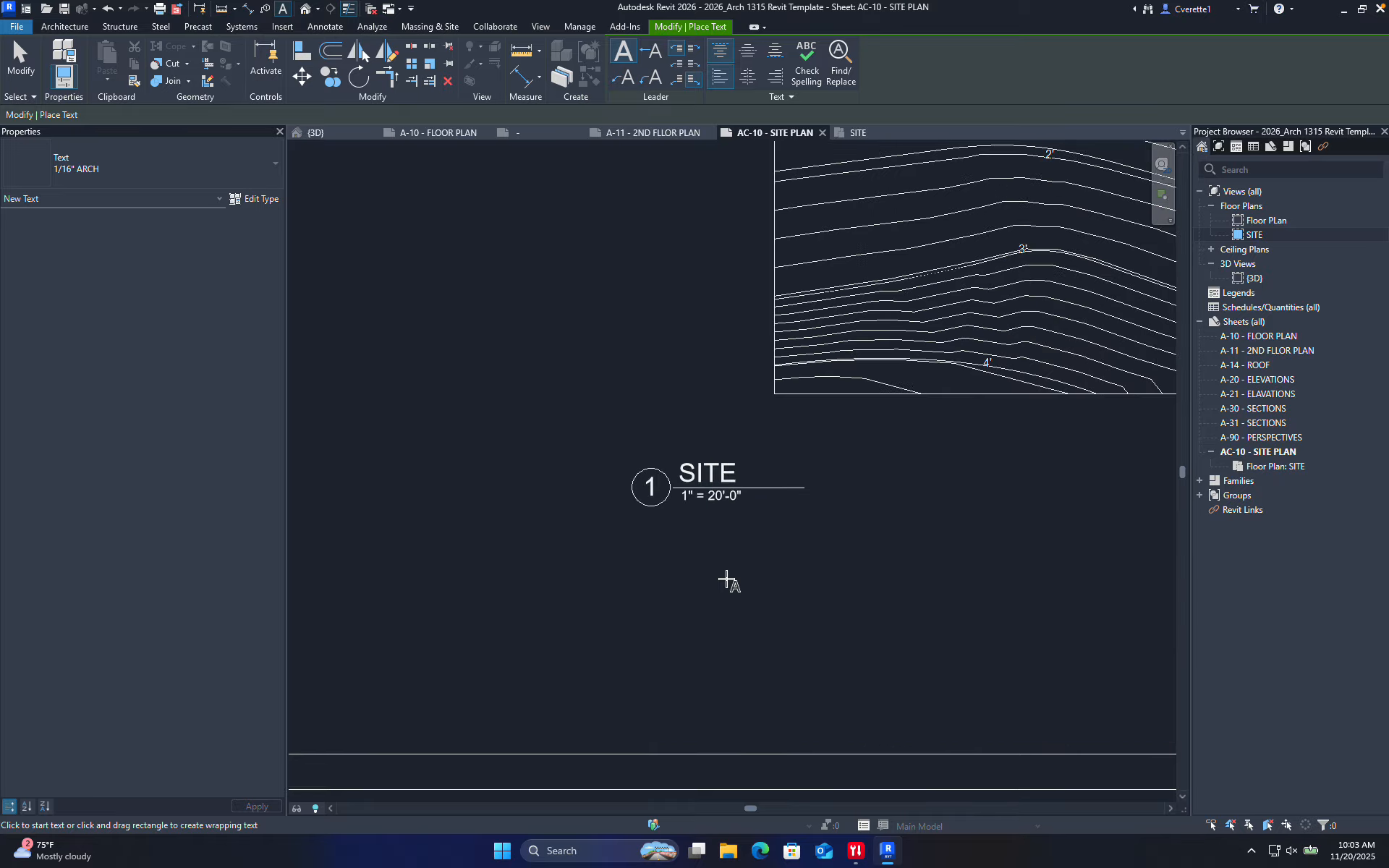
scroll(727, 581, down, 5)
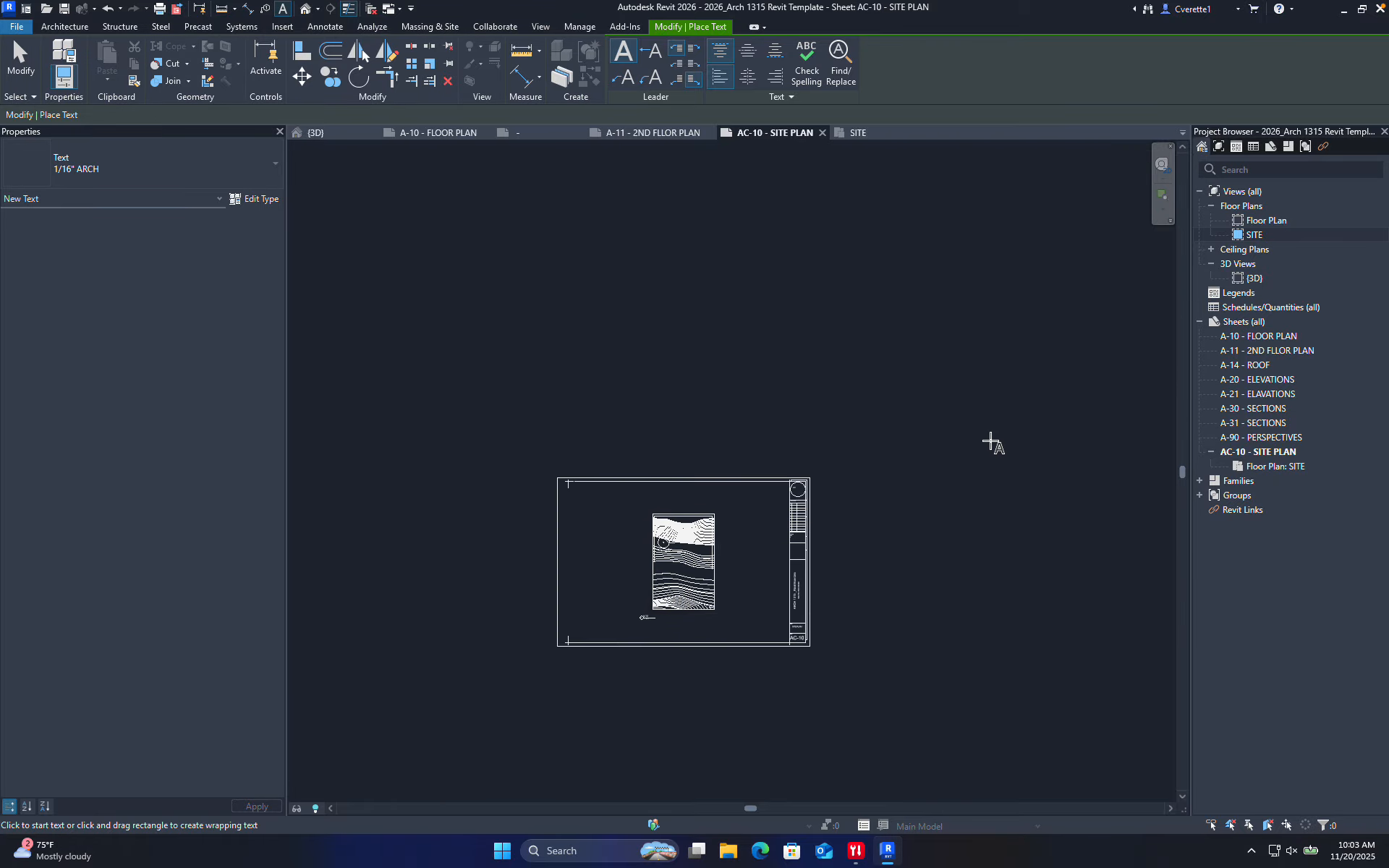
middle_drag(986, 521, 977, 498)
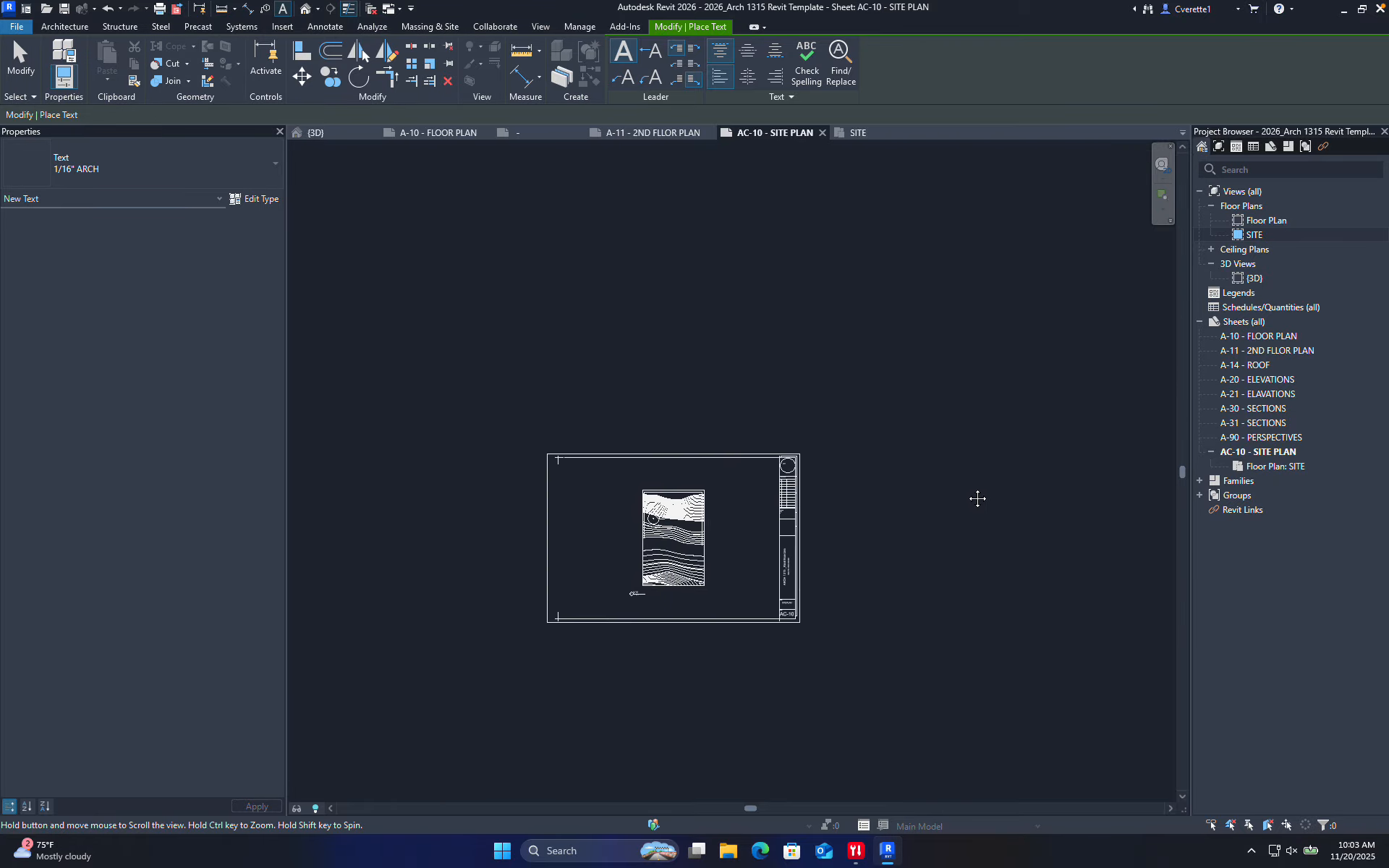
scroll(753, 539, up, 1)
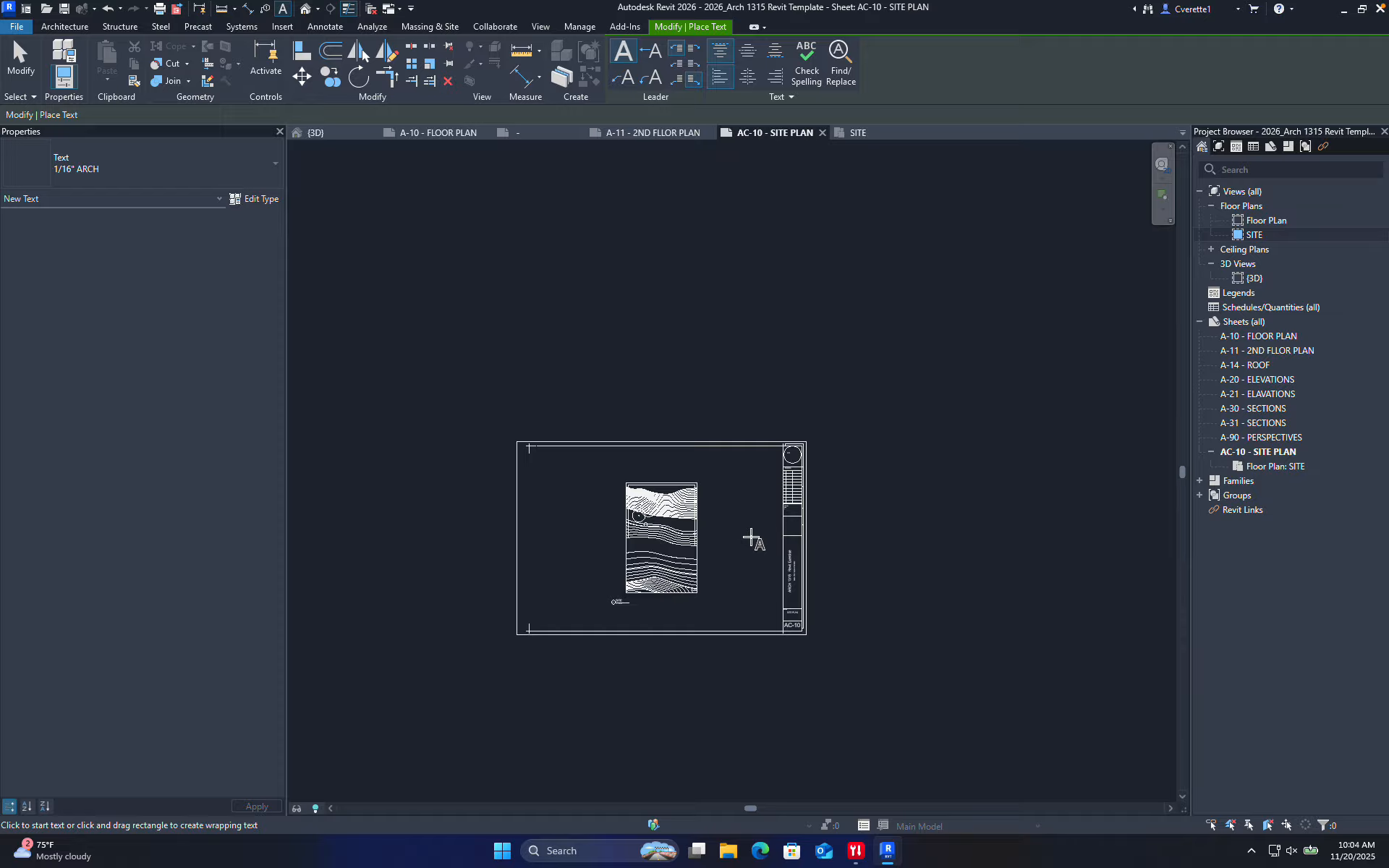
scroll(661, 537, up, 1)
- Open the Floor PLan view and extend its crop region upward and rightward past the toposolid's right edge
double_click(1259, 220)
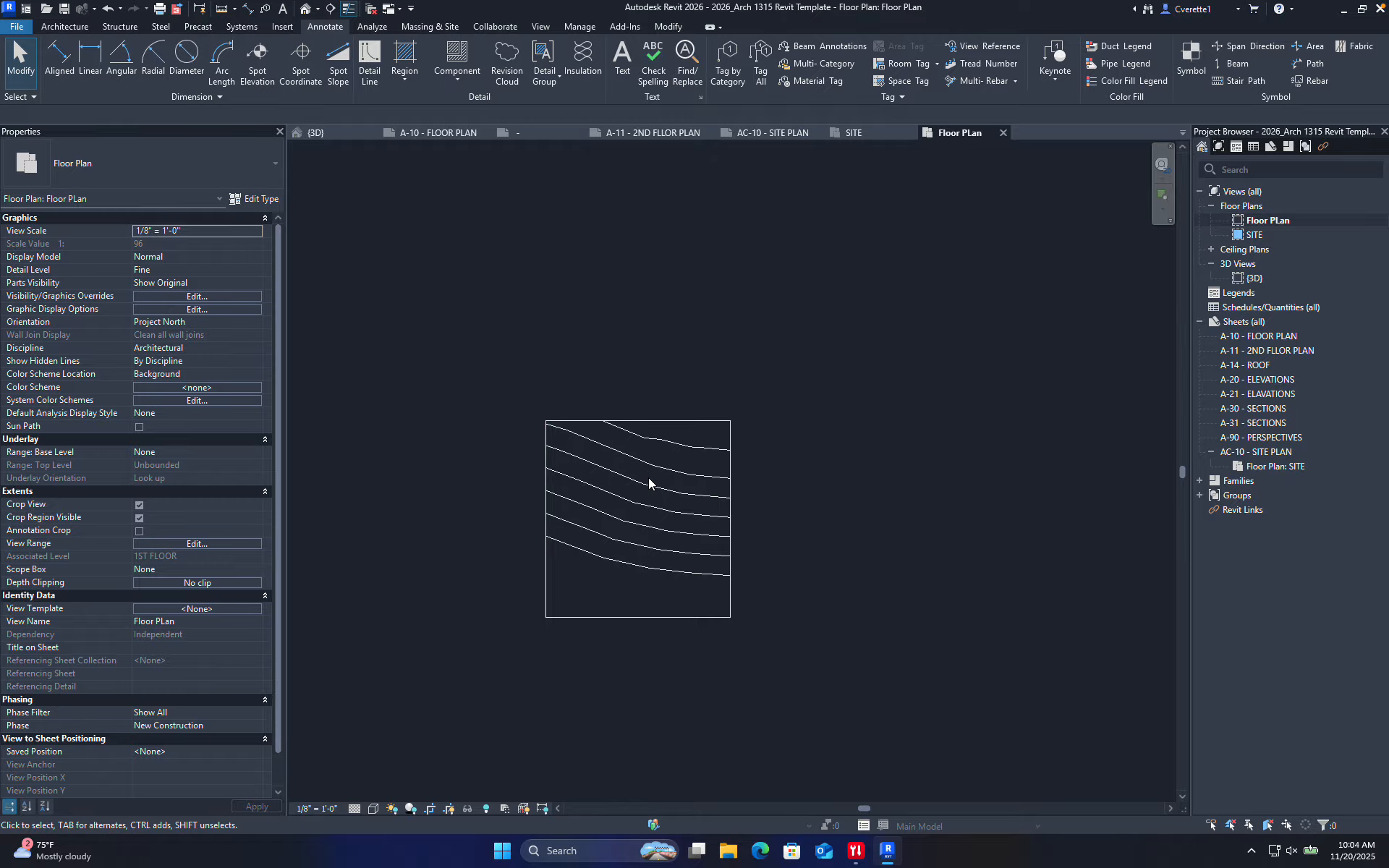
click(665, 420)
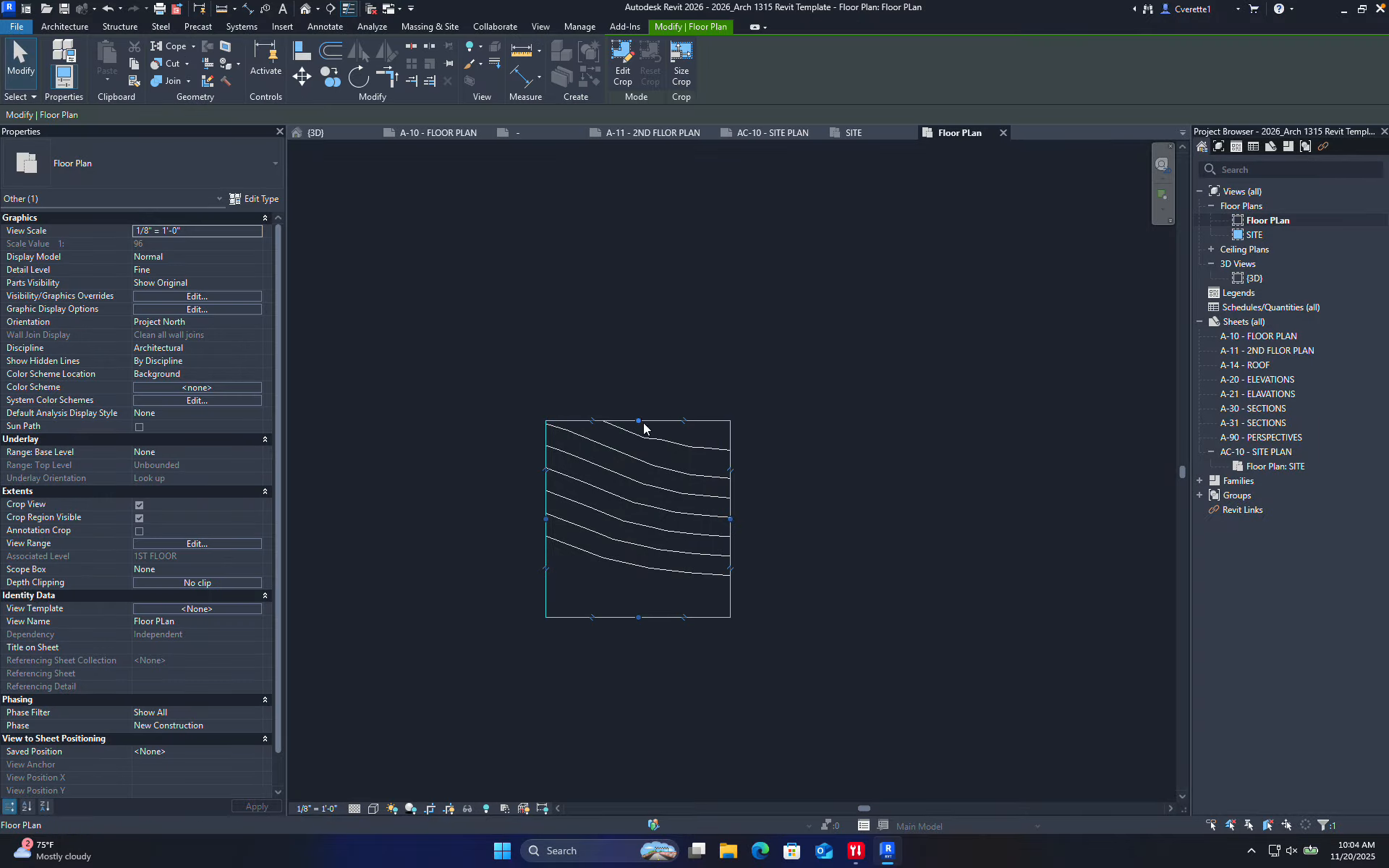
middle_drag(686, 498, 693, 513)
drag(645, 436, 642, 176)
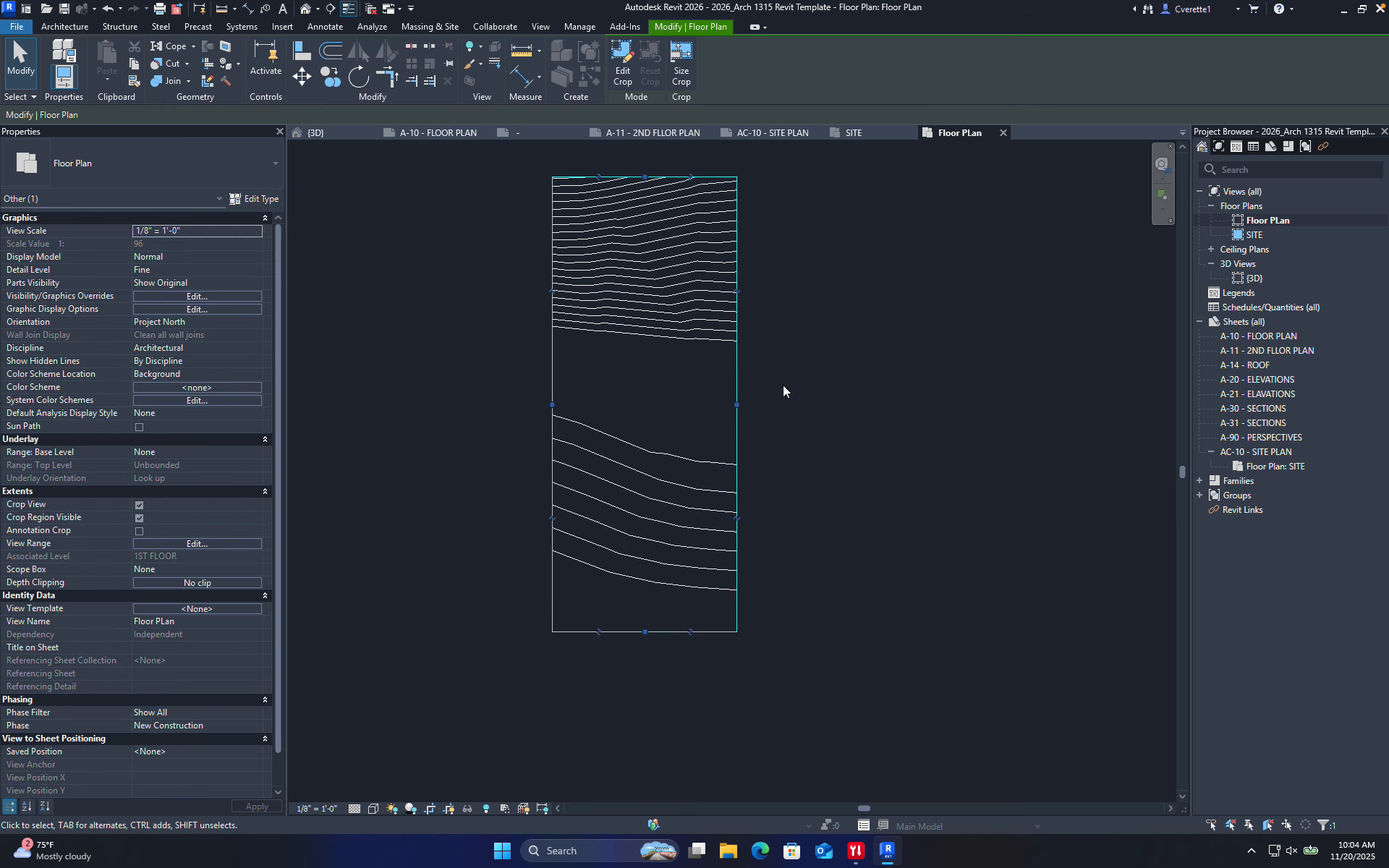
drag(737, 404, 889, 399)
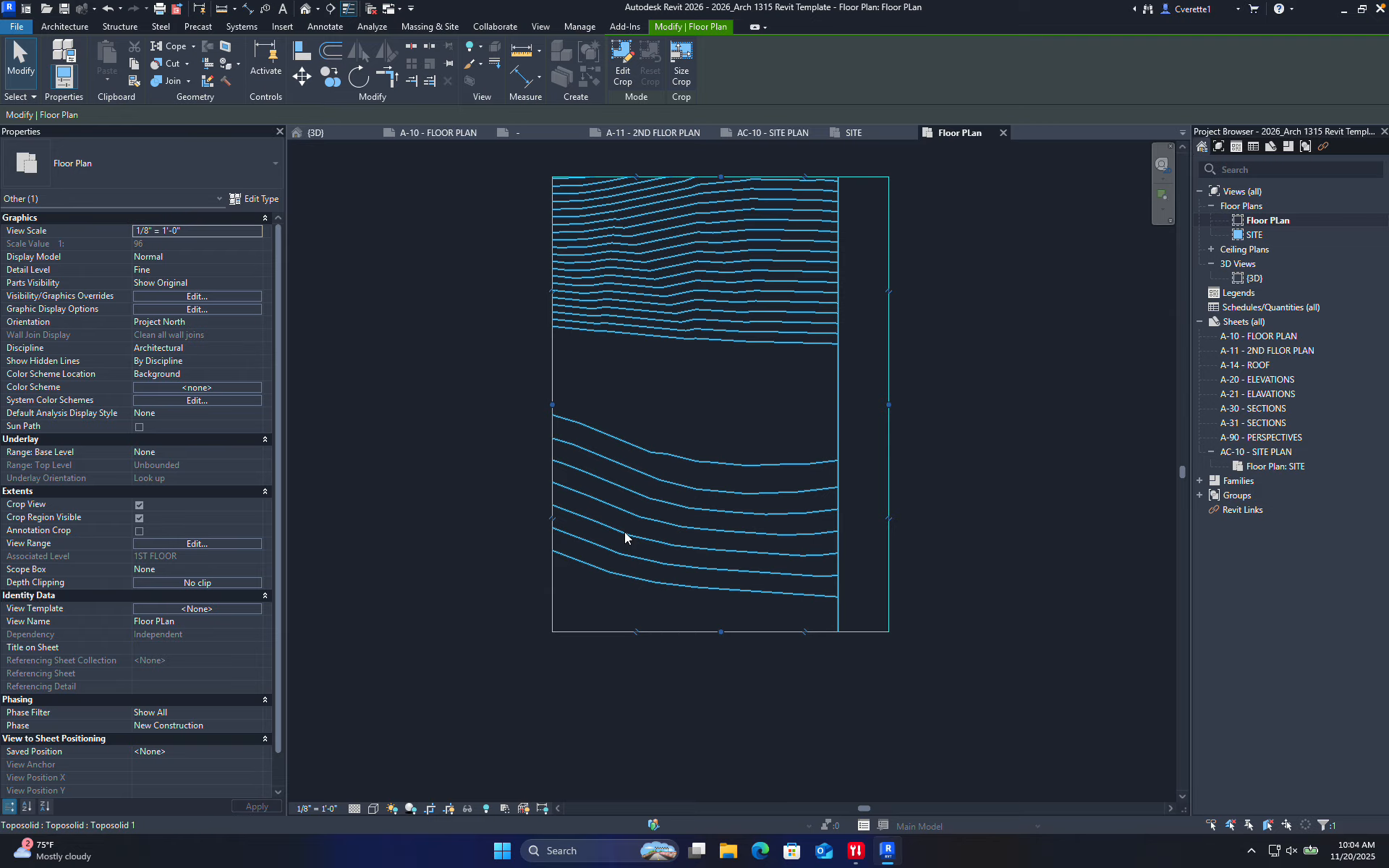
- Hide and reshow the Floor PLan crop region, and extend its left edge outward over more of the toposolid
click(451, 808)
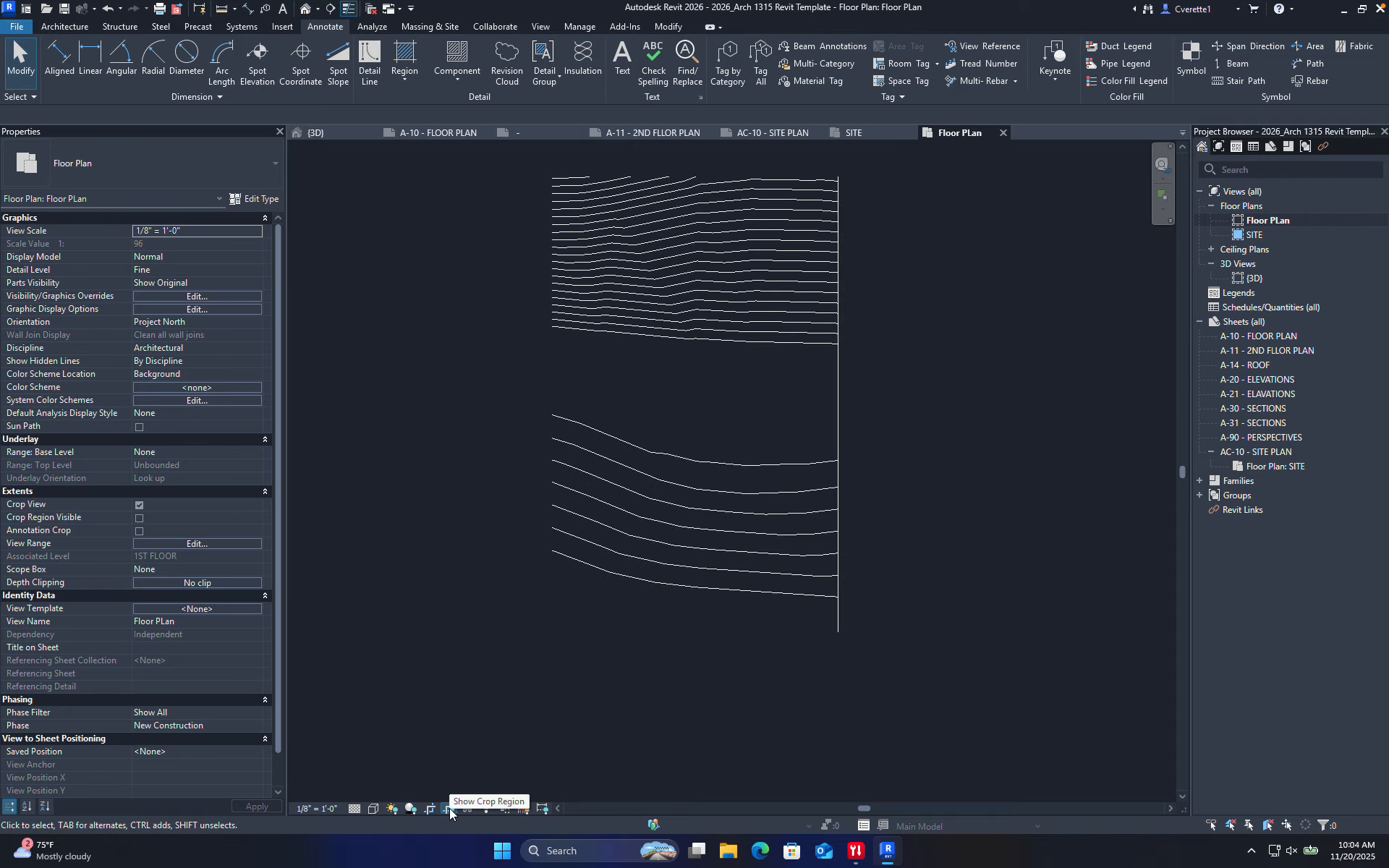
click(449, 808)
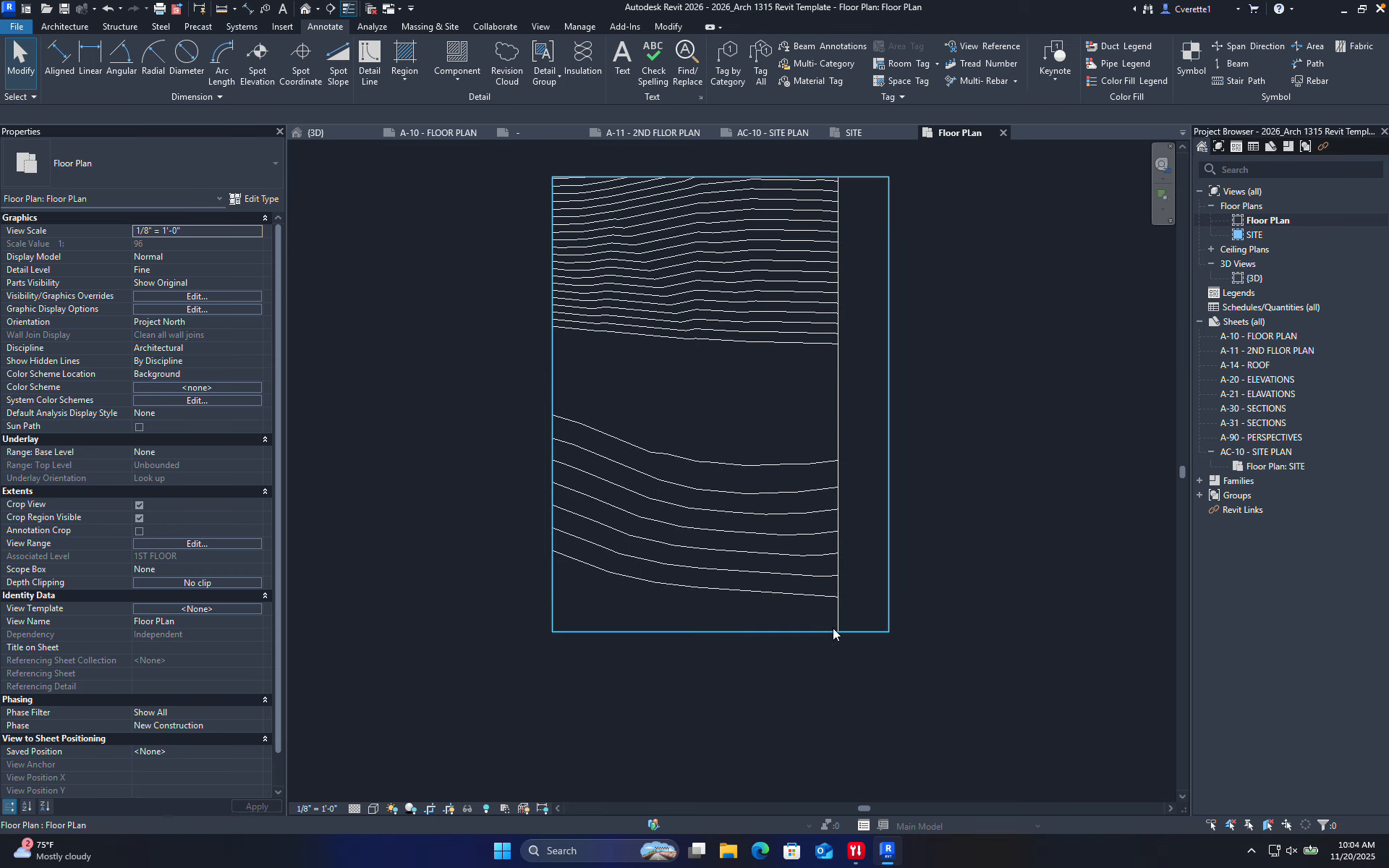
click(863, 634)
drag(553, 405, 326, 416)
middle_drag(569, 514, 819, 579)
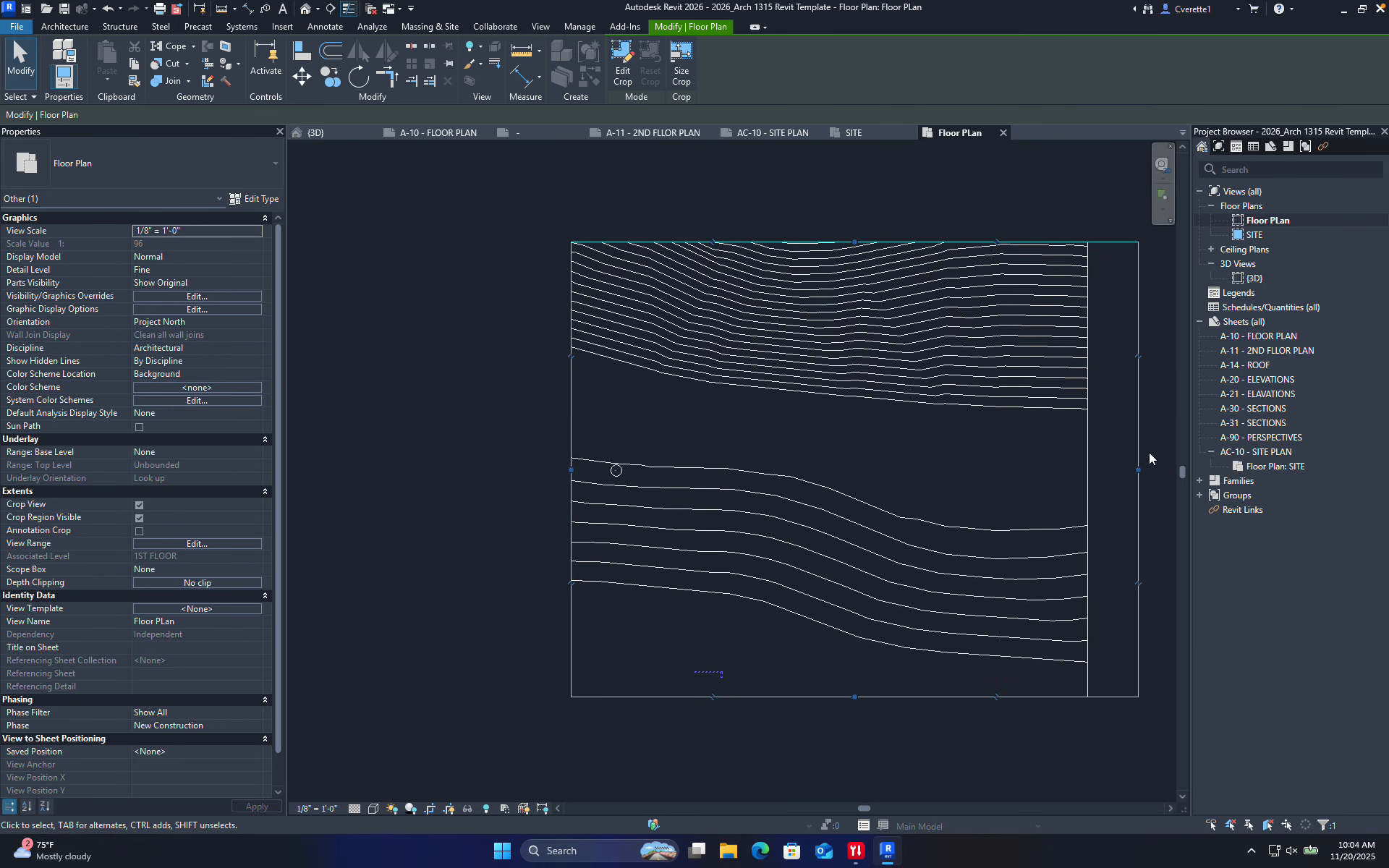
- Pull the crop region's right edge inside the toposolid and extend its top, bottom and left edges outward
drag(1140, 471, 1033, 474)
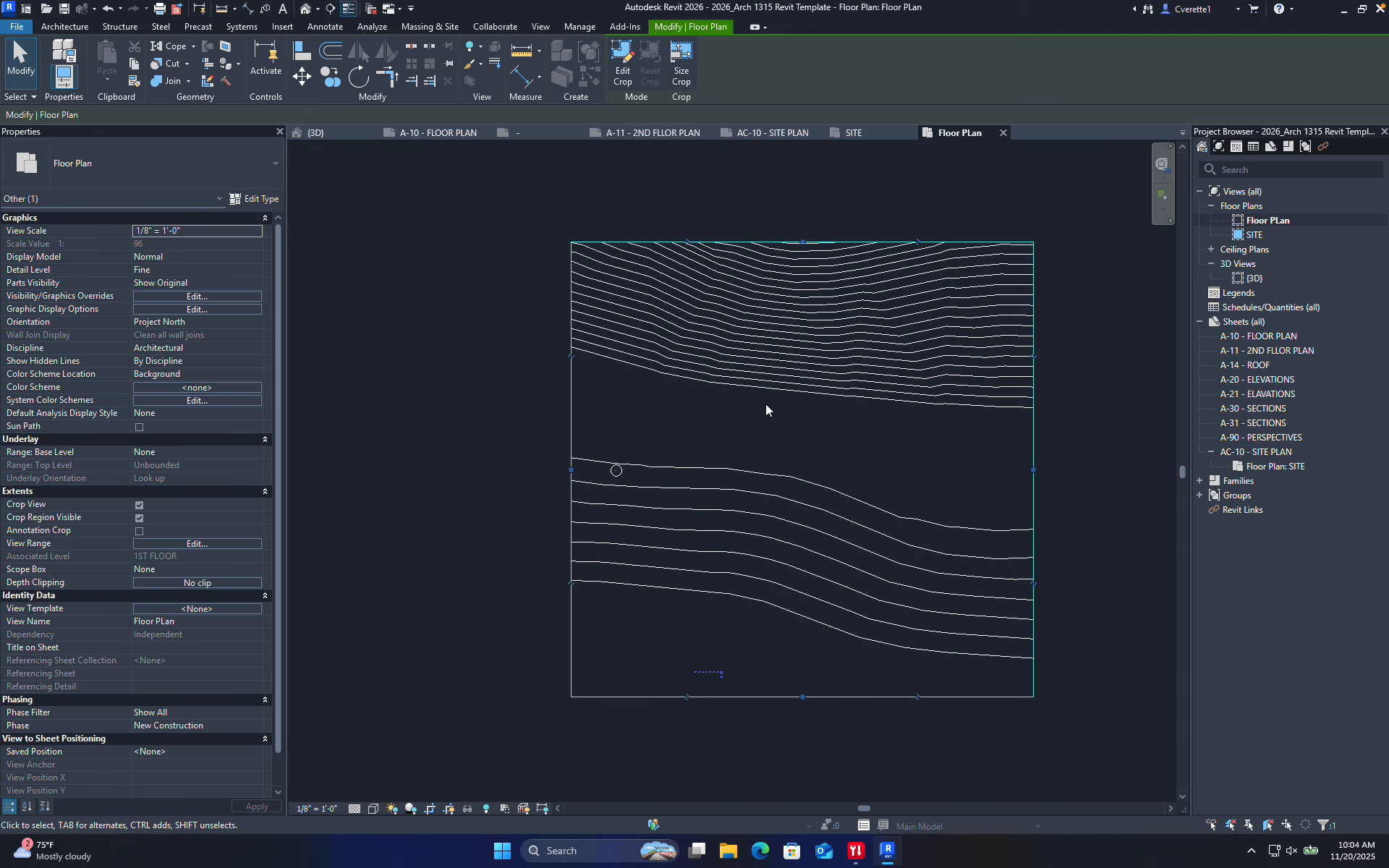
drag(802, 241, 802, 156)
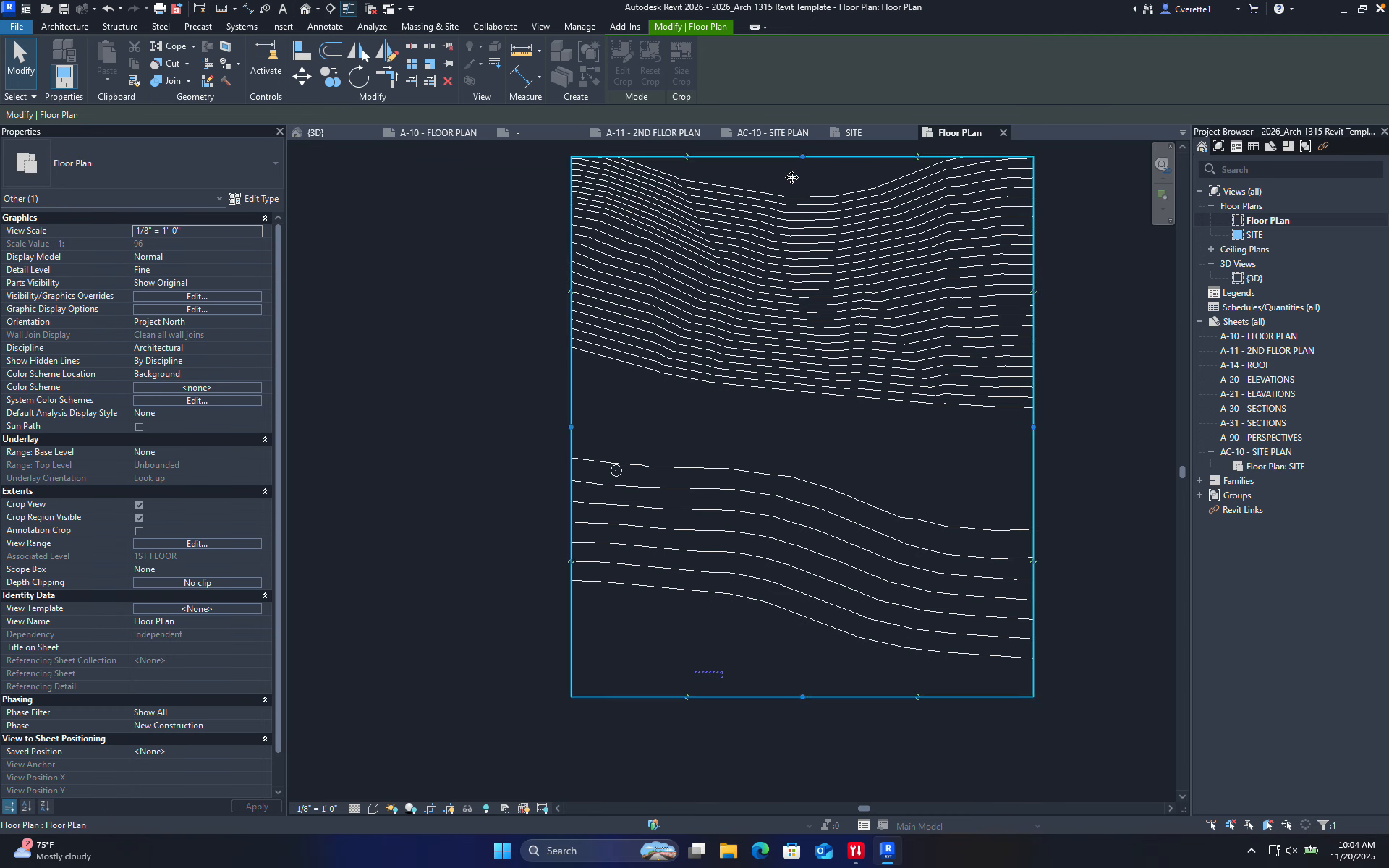
scroll(785, 321, down, 4)
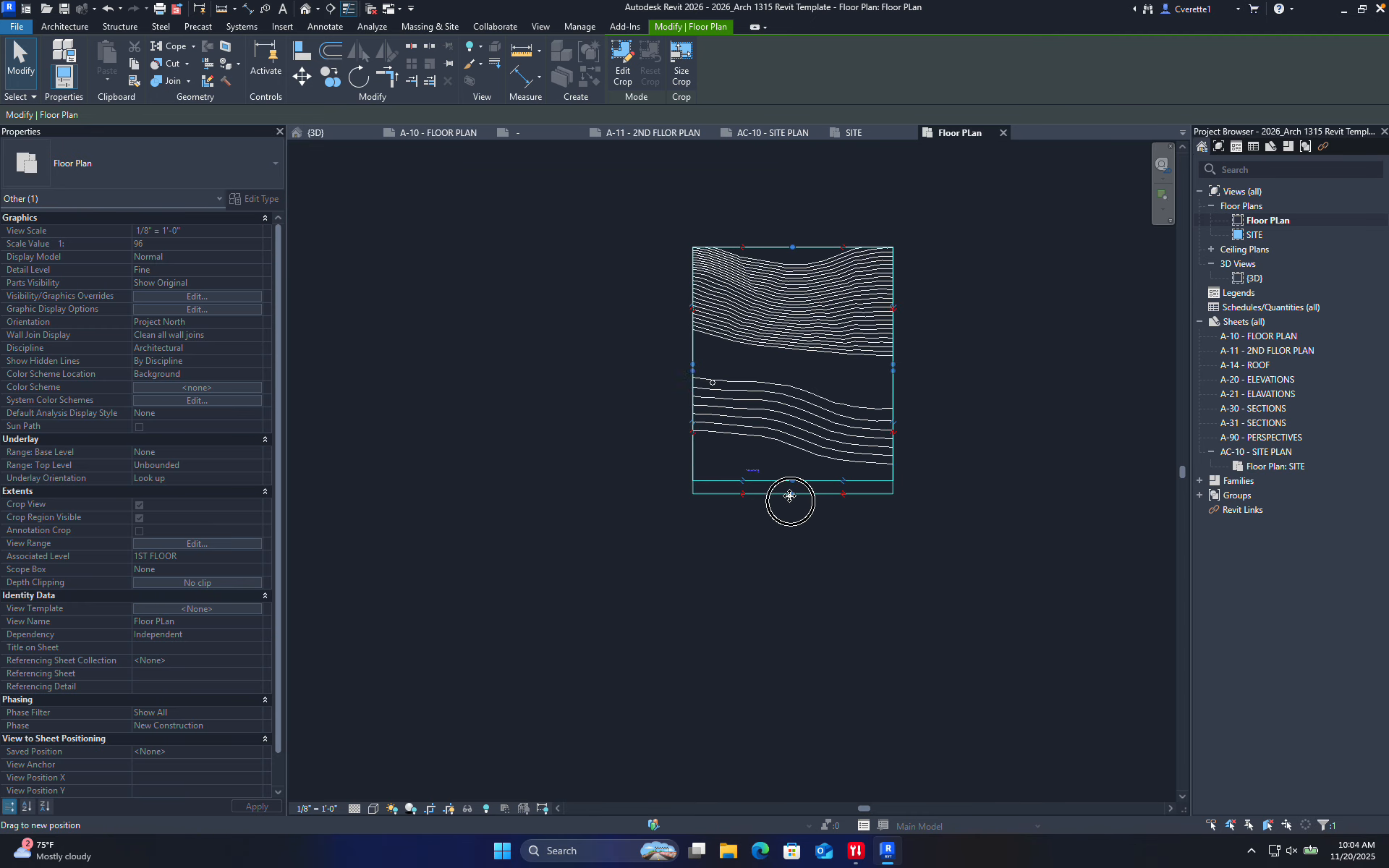
drag(695, 392, 664, 392)
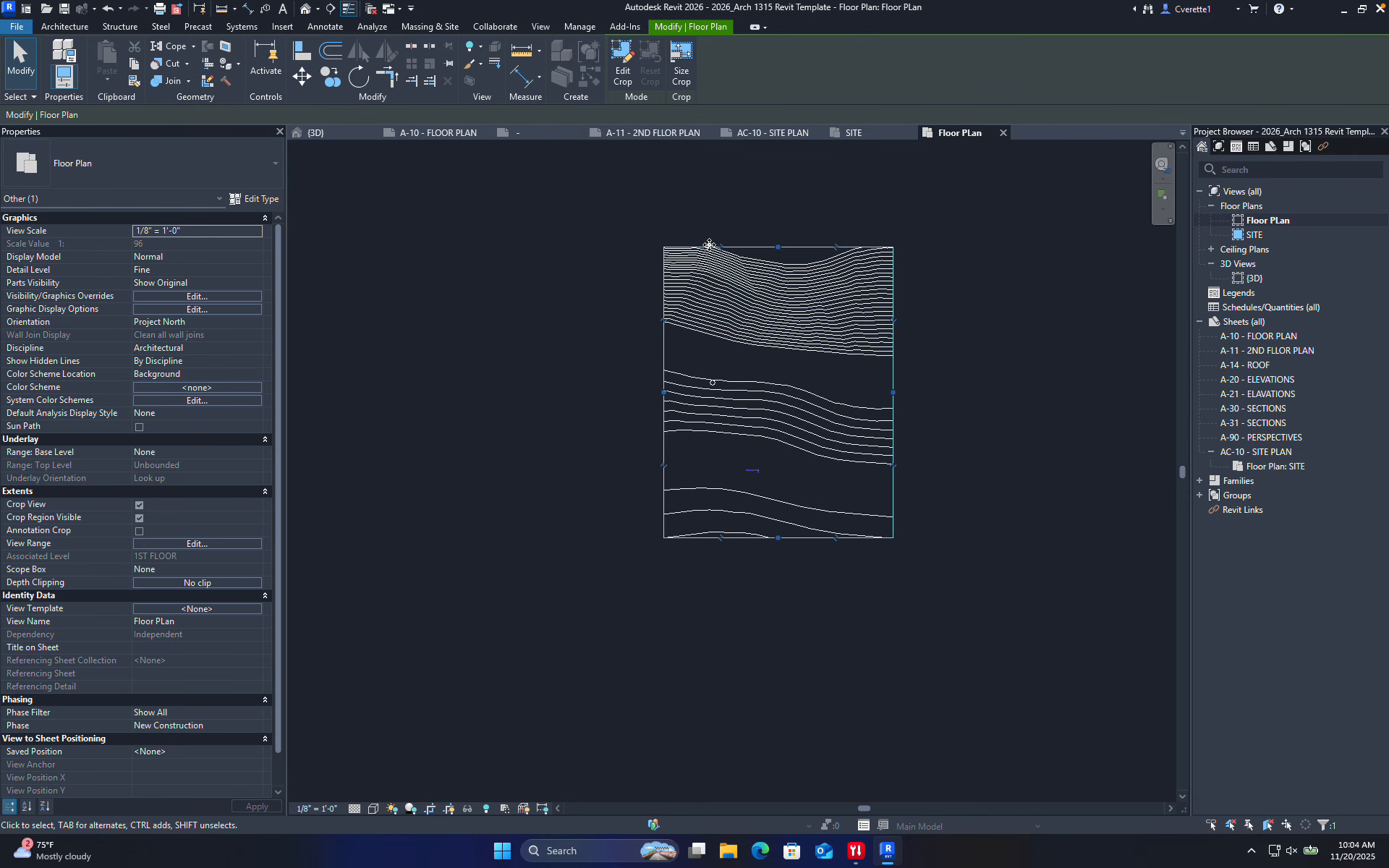
- Edit the crop profile and sketch chained lines from its left edge about 59' across and down to its bottom edge
click(622, 70)
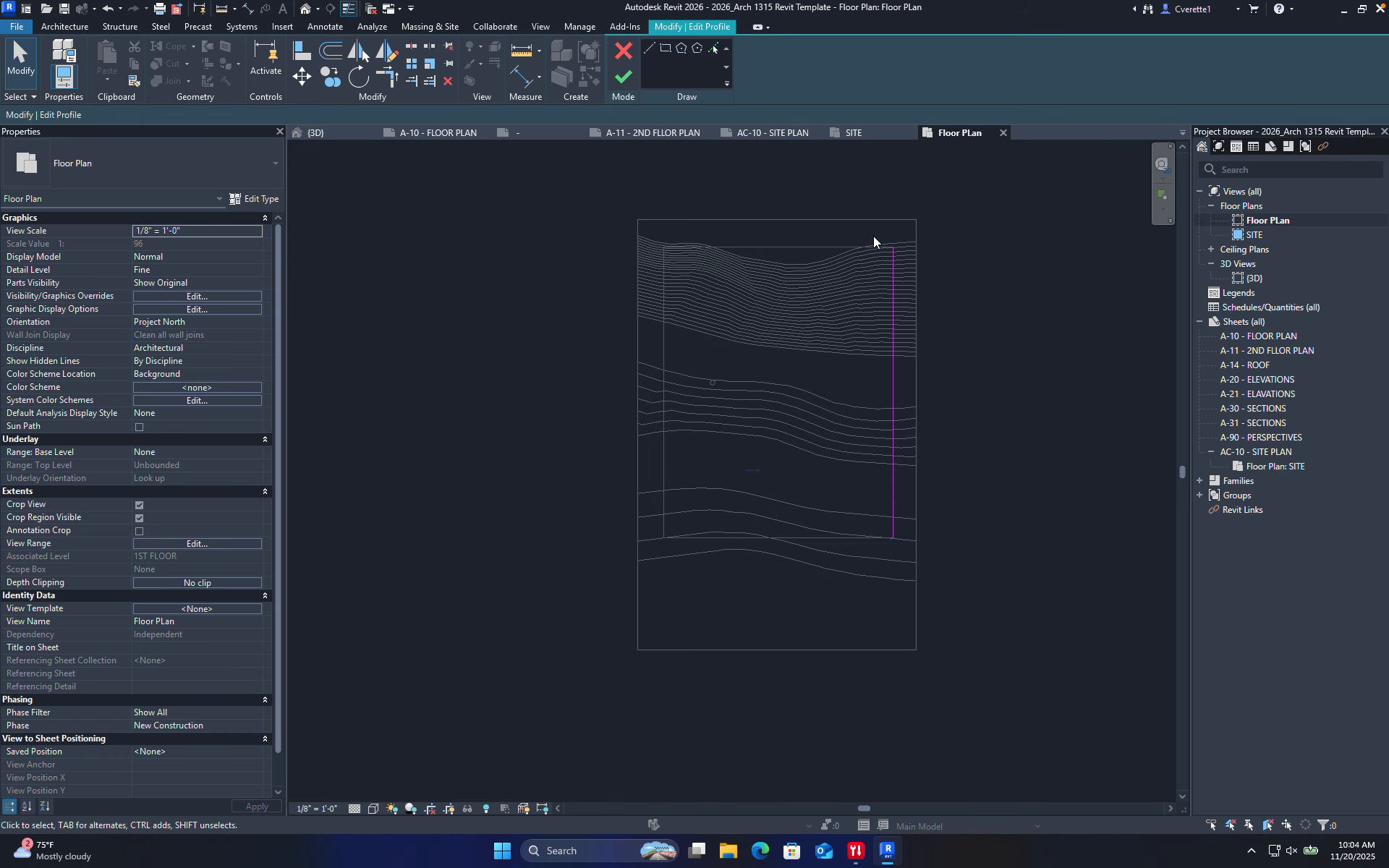
click(649, 48)
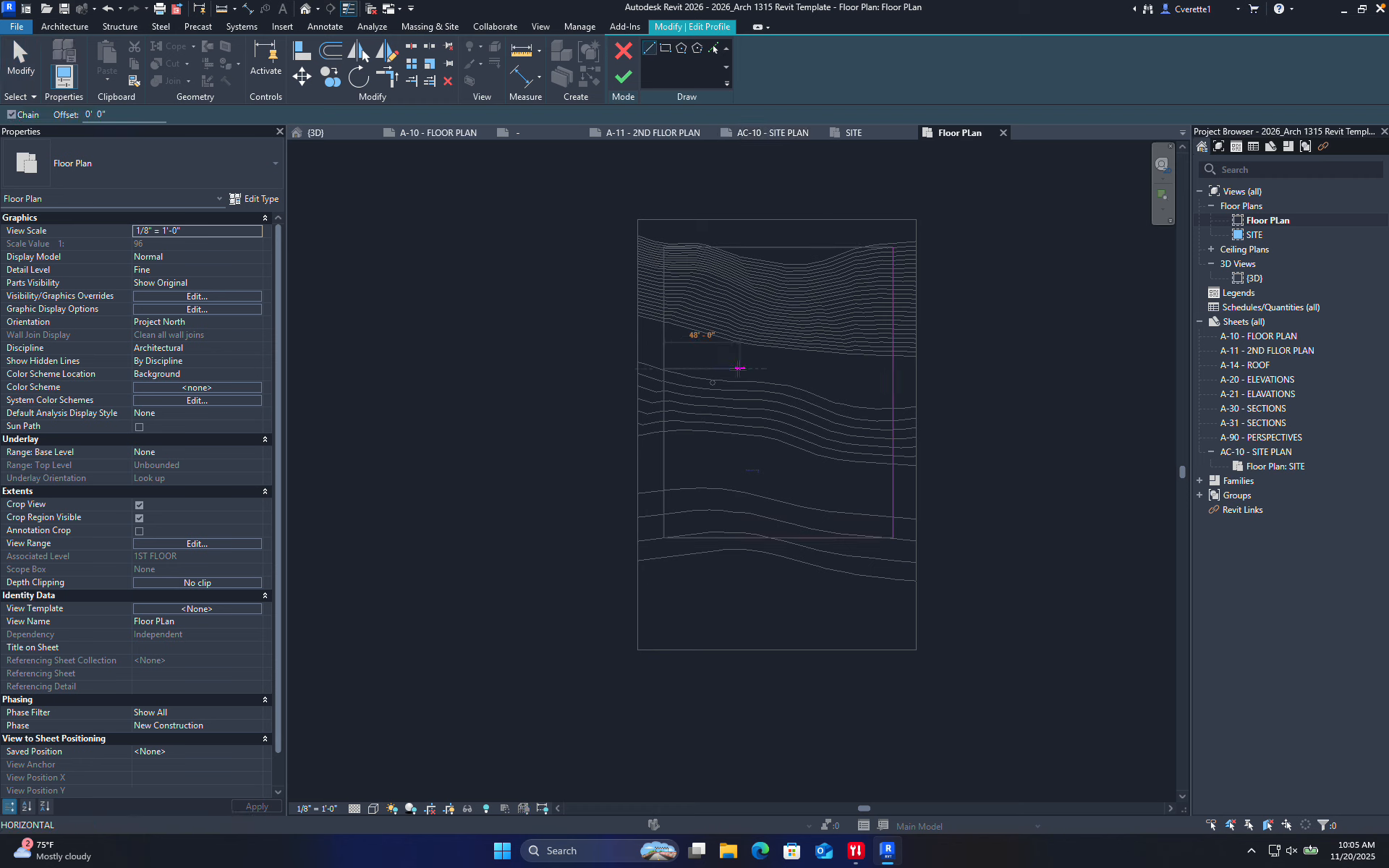
click(757, 369)
click(757, 538)
key(Escape)
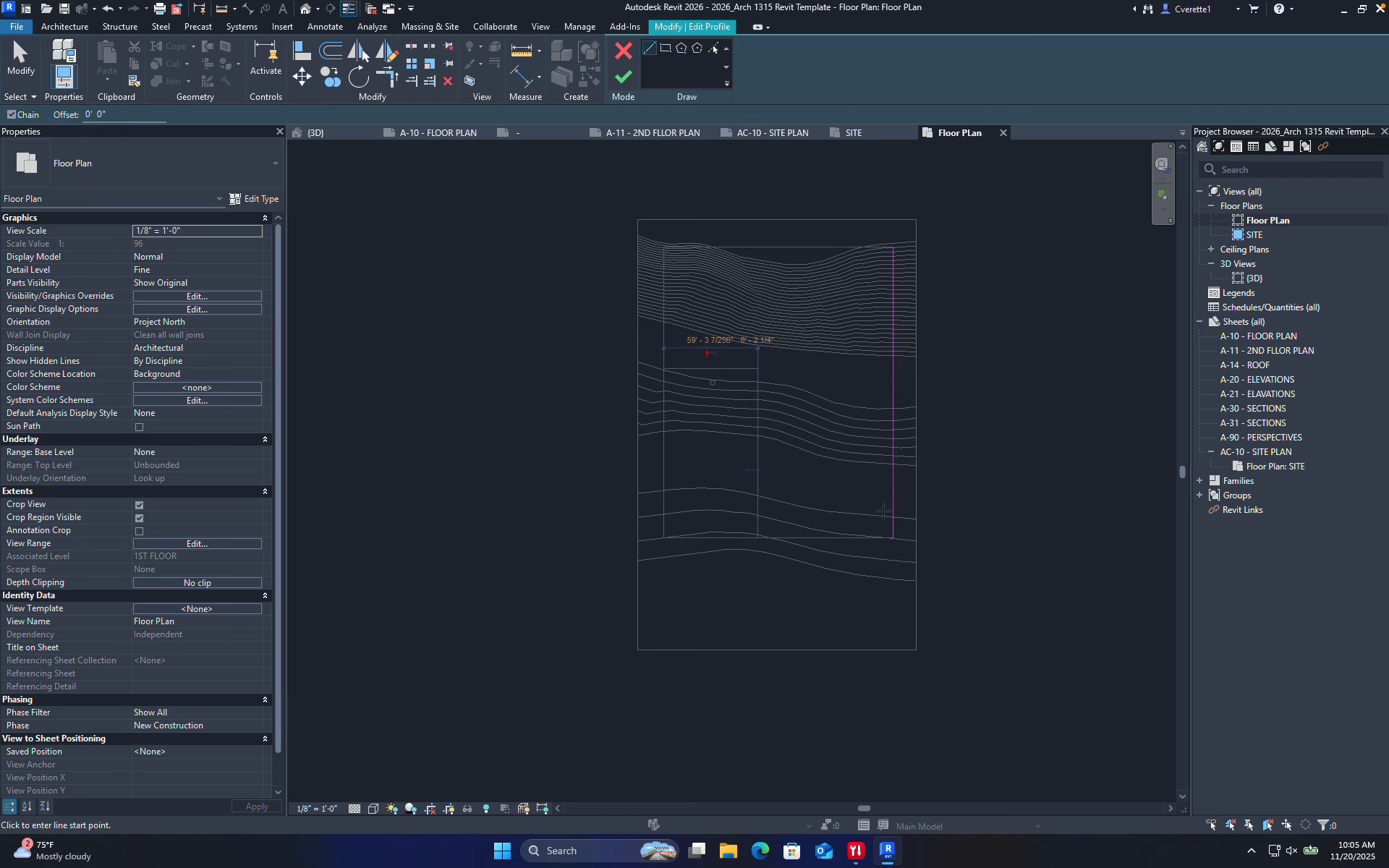
- Trim the crop sketch into an L shape without the lower-left corner and finish the crop edit
key(t)
key(r)
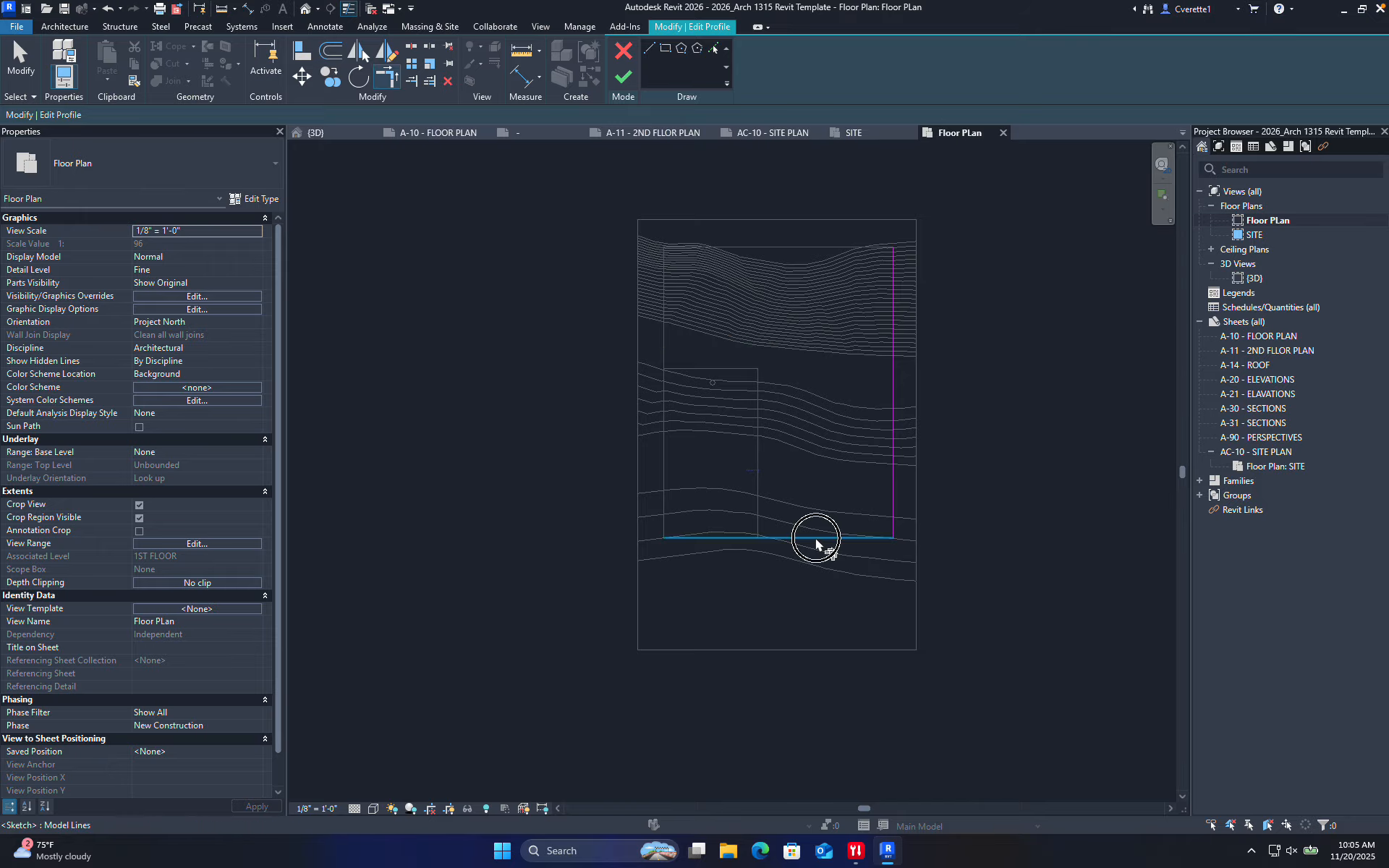
click(757, 505)
click(770, 536)
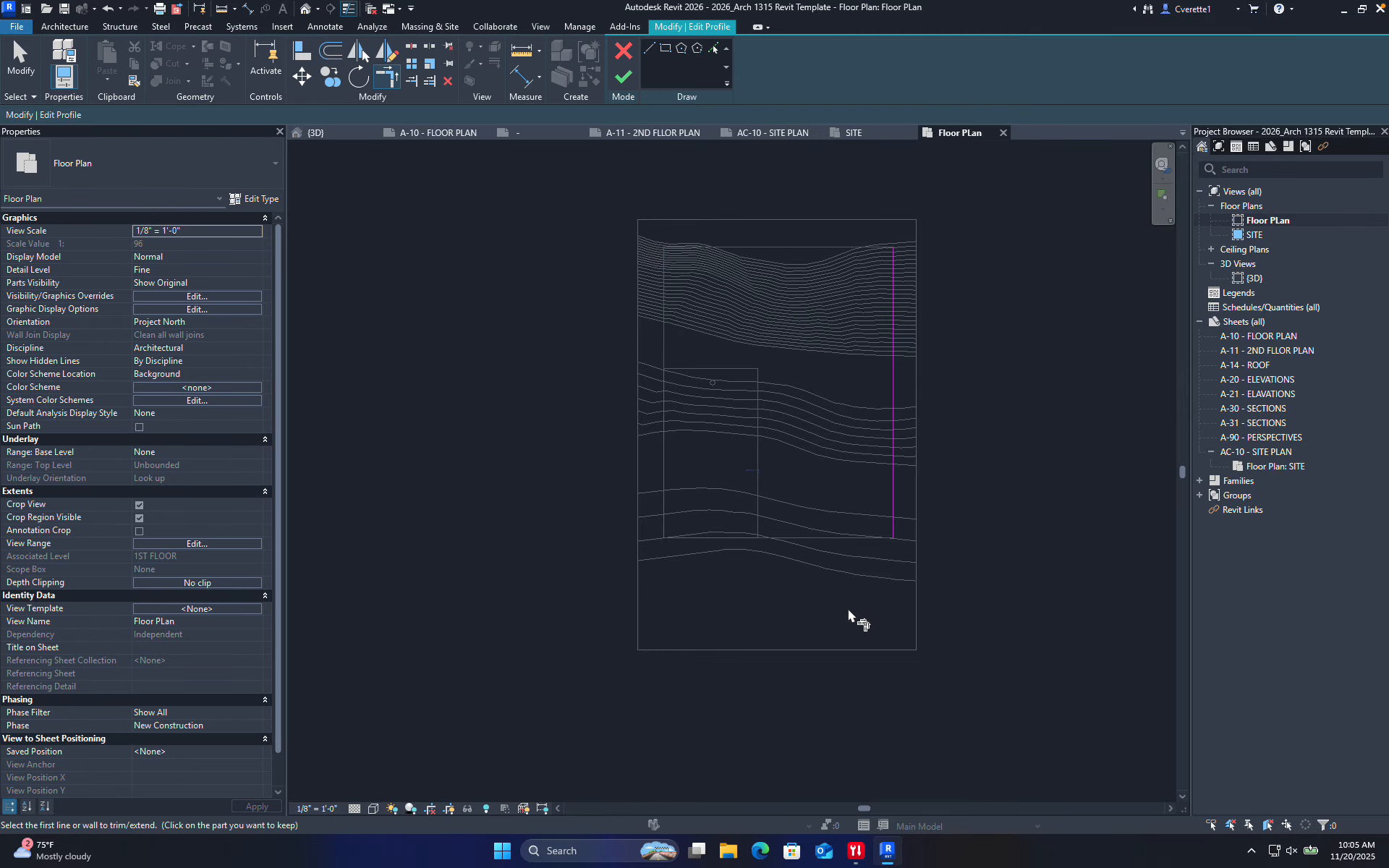
click(622, 75)
scroll(738, 290, up, 4)
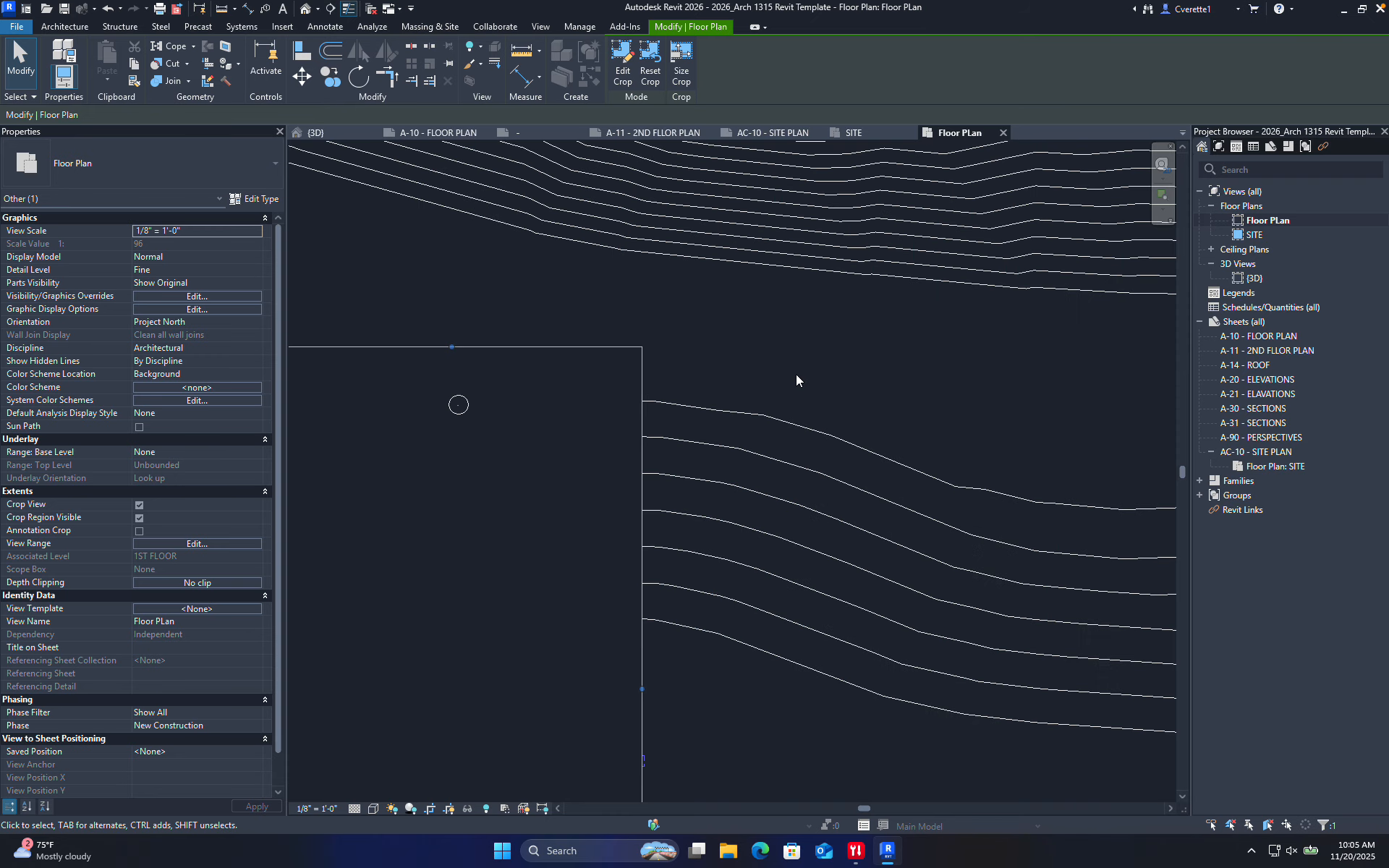
scroll(795, 375, down, 7)
scroll(737, 357, up, 5)
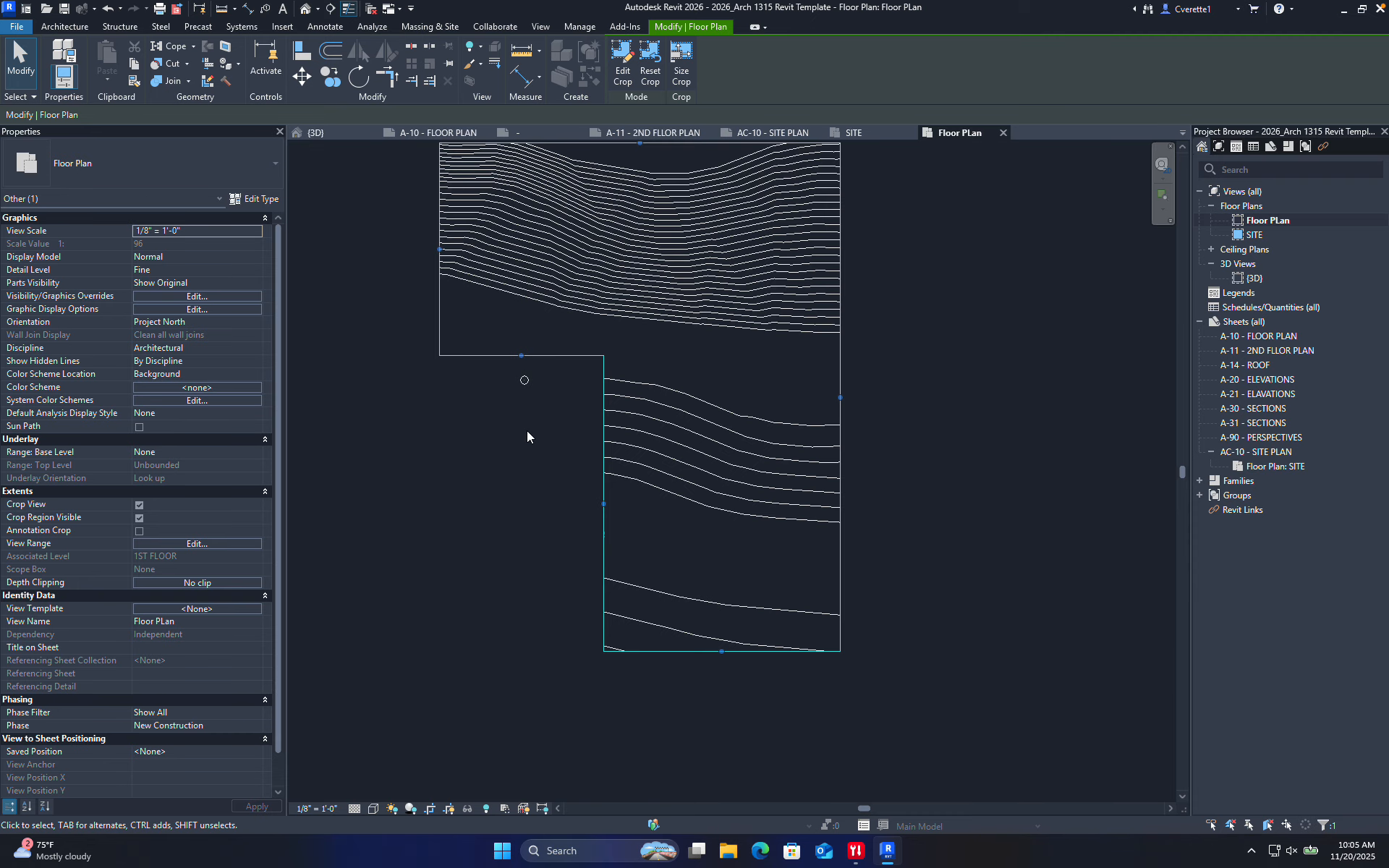
scroll(528, 441, down, 3)
- Replace the L-shaped crop sketch with a rectangle around the middle and lower part of the toposolid, and finish the crop edit
double_click(568, 430)
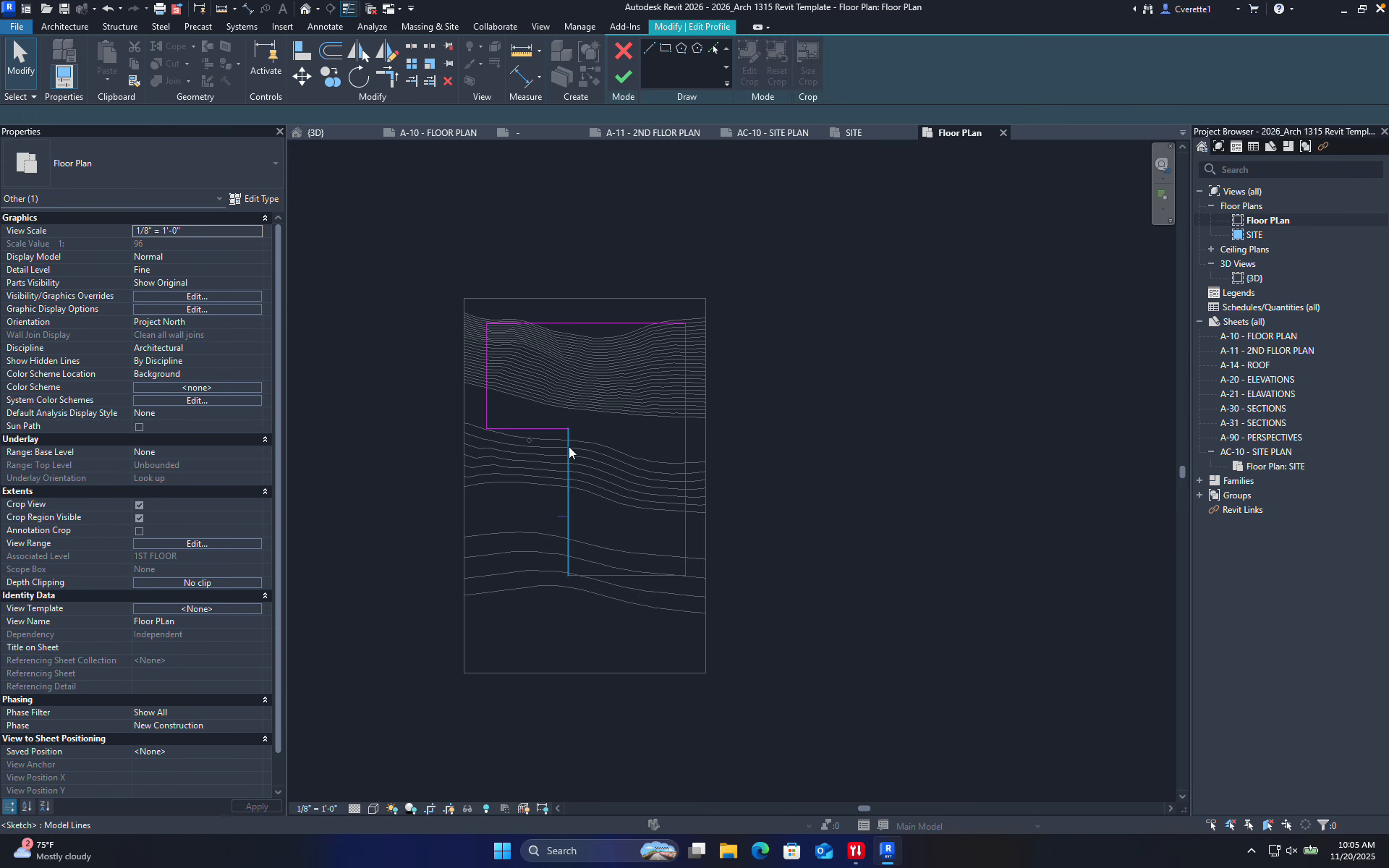
click(840, 706)
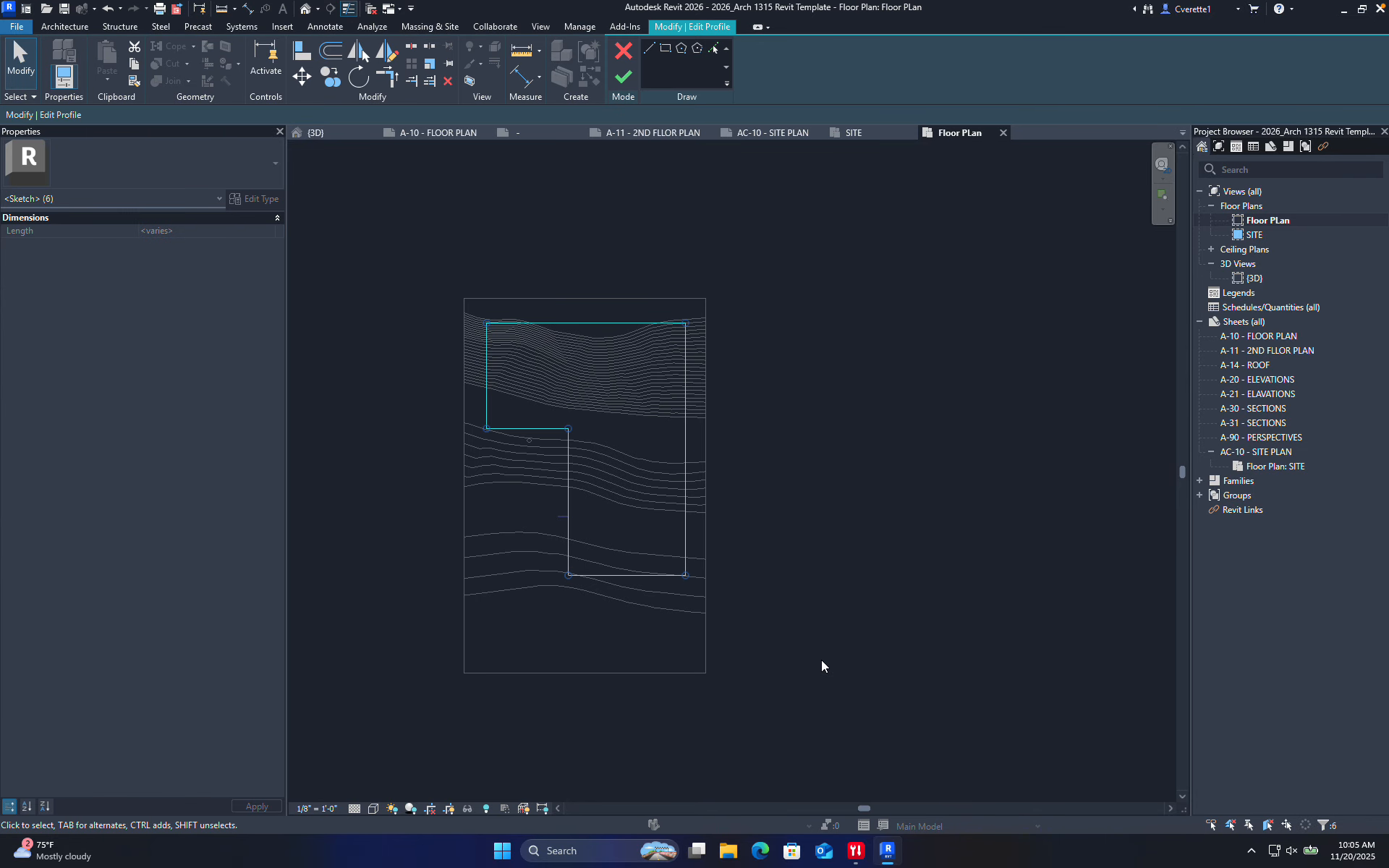
click(666, 48)
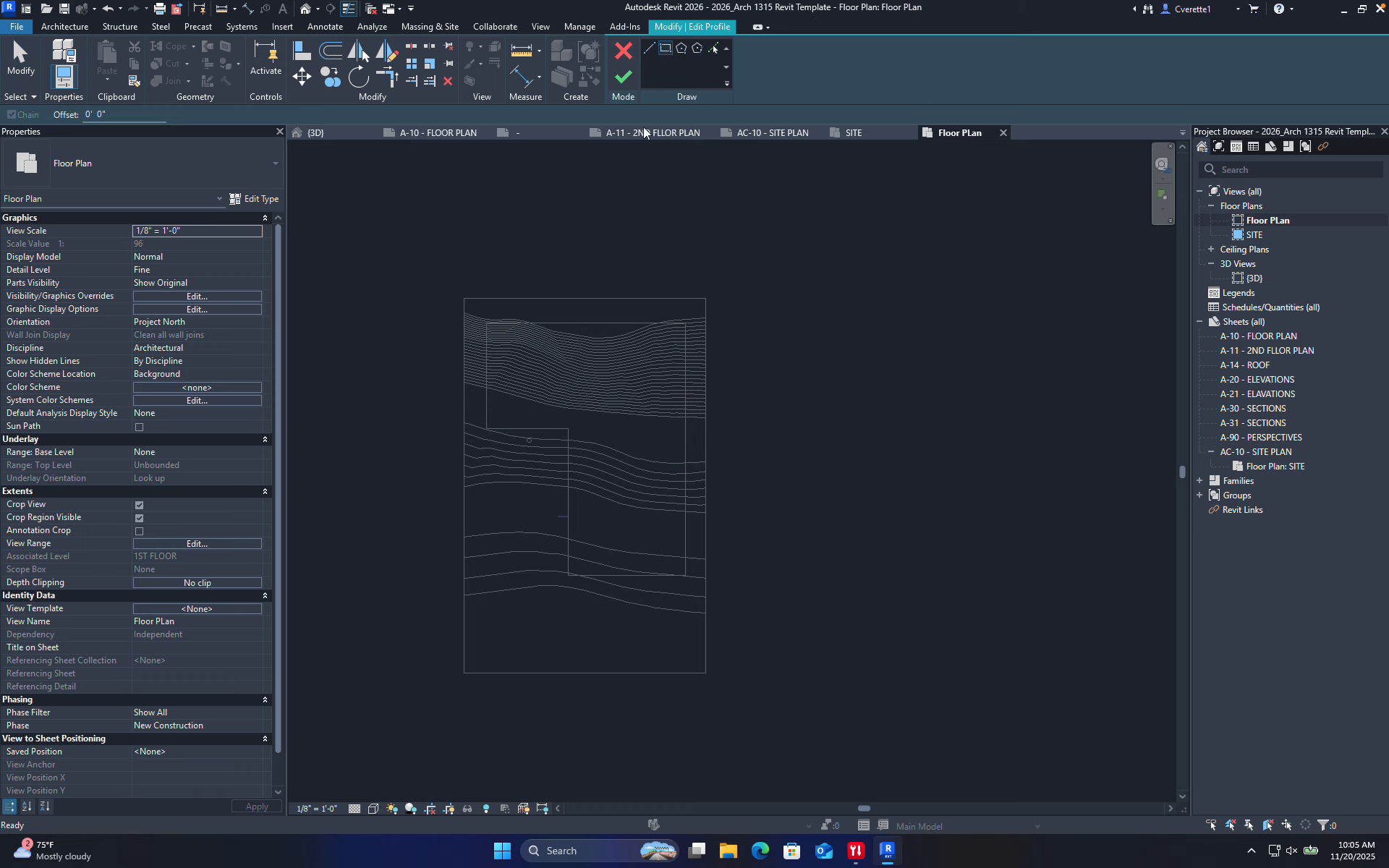
click(499, 390)
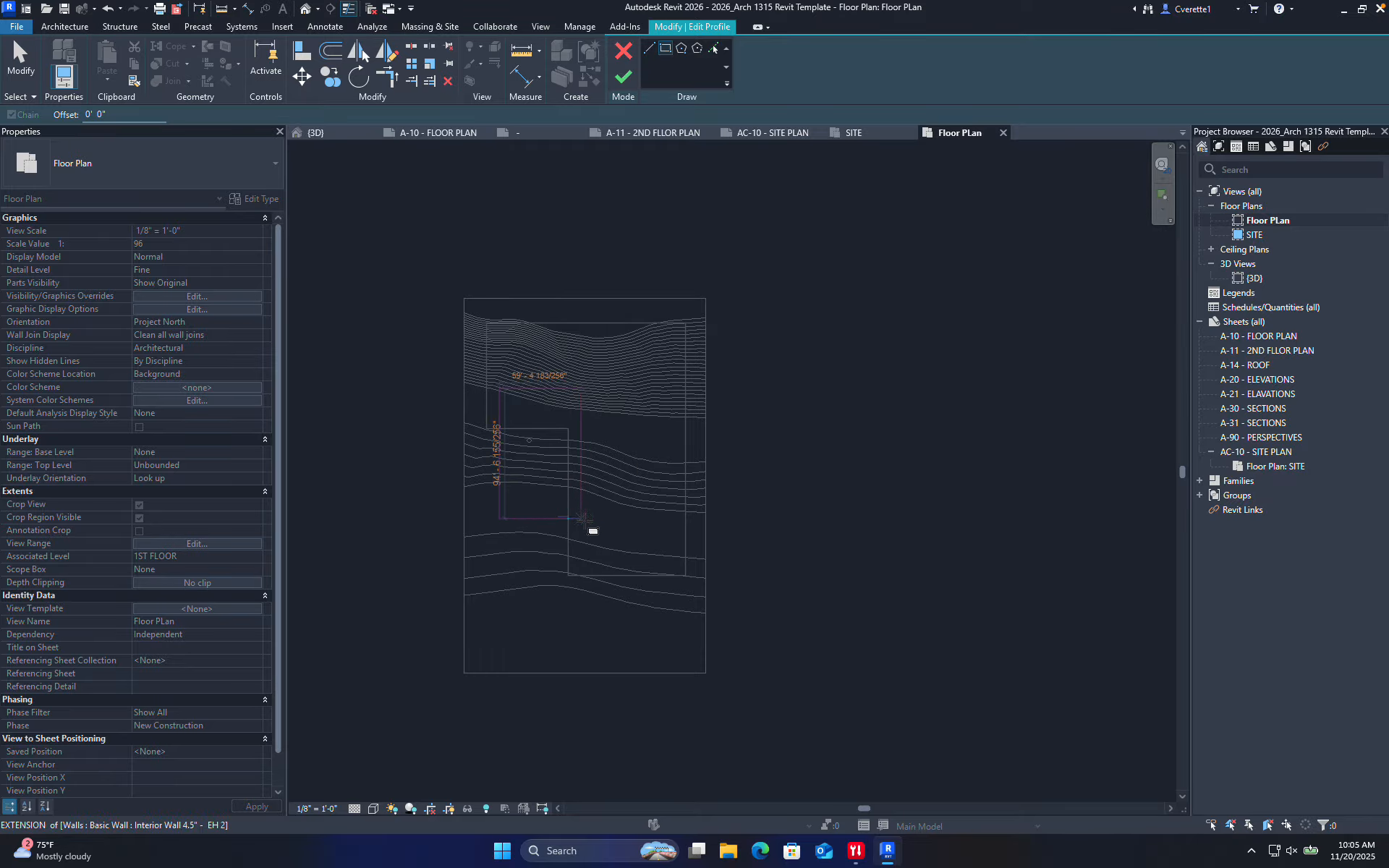
click(675, 602)
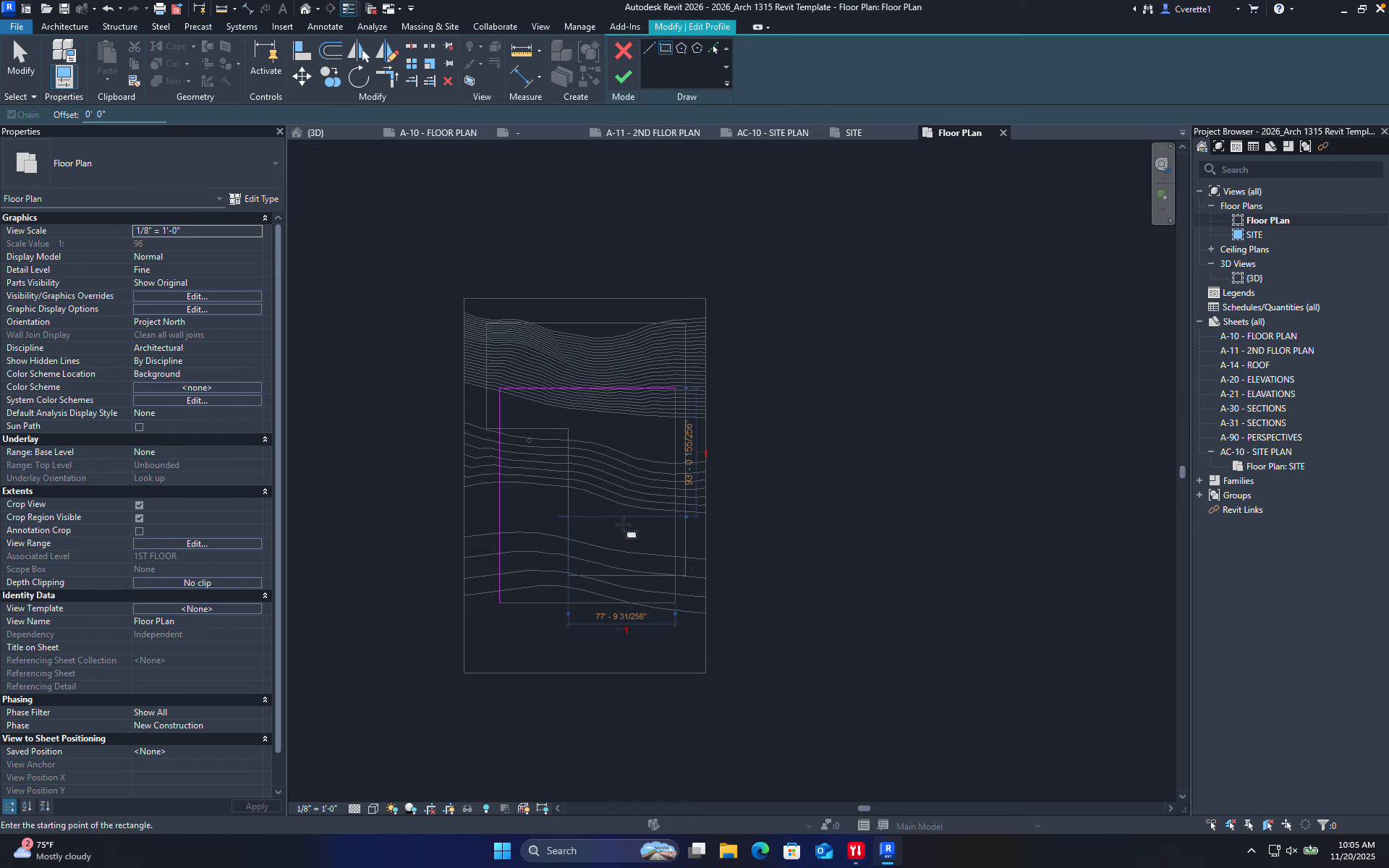
click(623, 76)
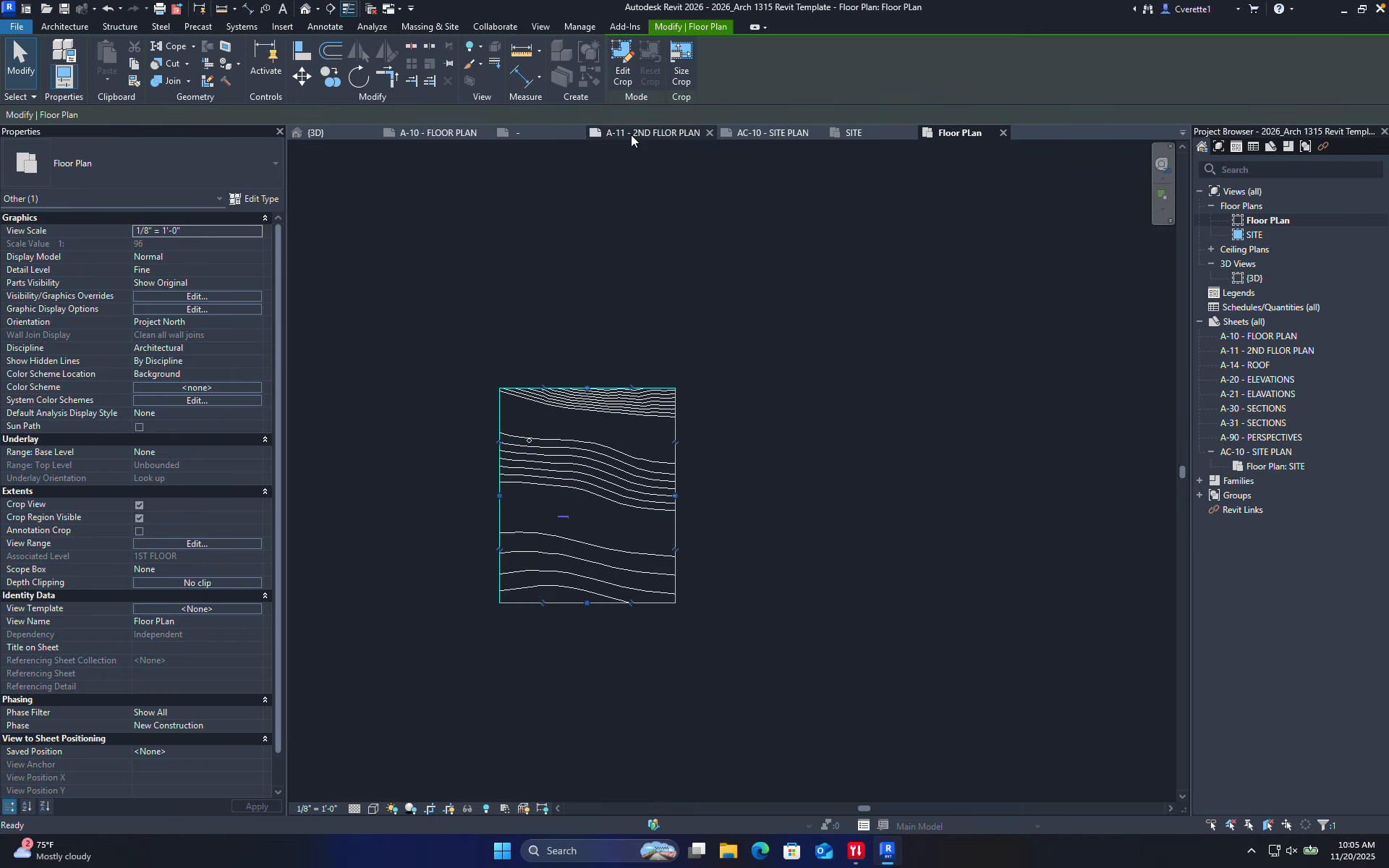
- Delete the small stray dashed linework in the lower middle of the cropped floor plan
click(689, 492)
scroll(613, 517, up, 8)
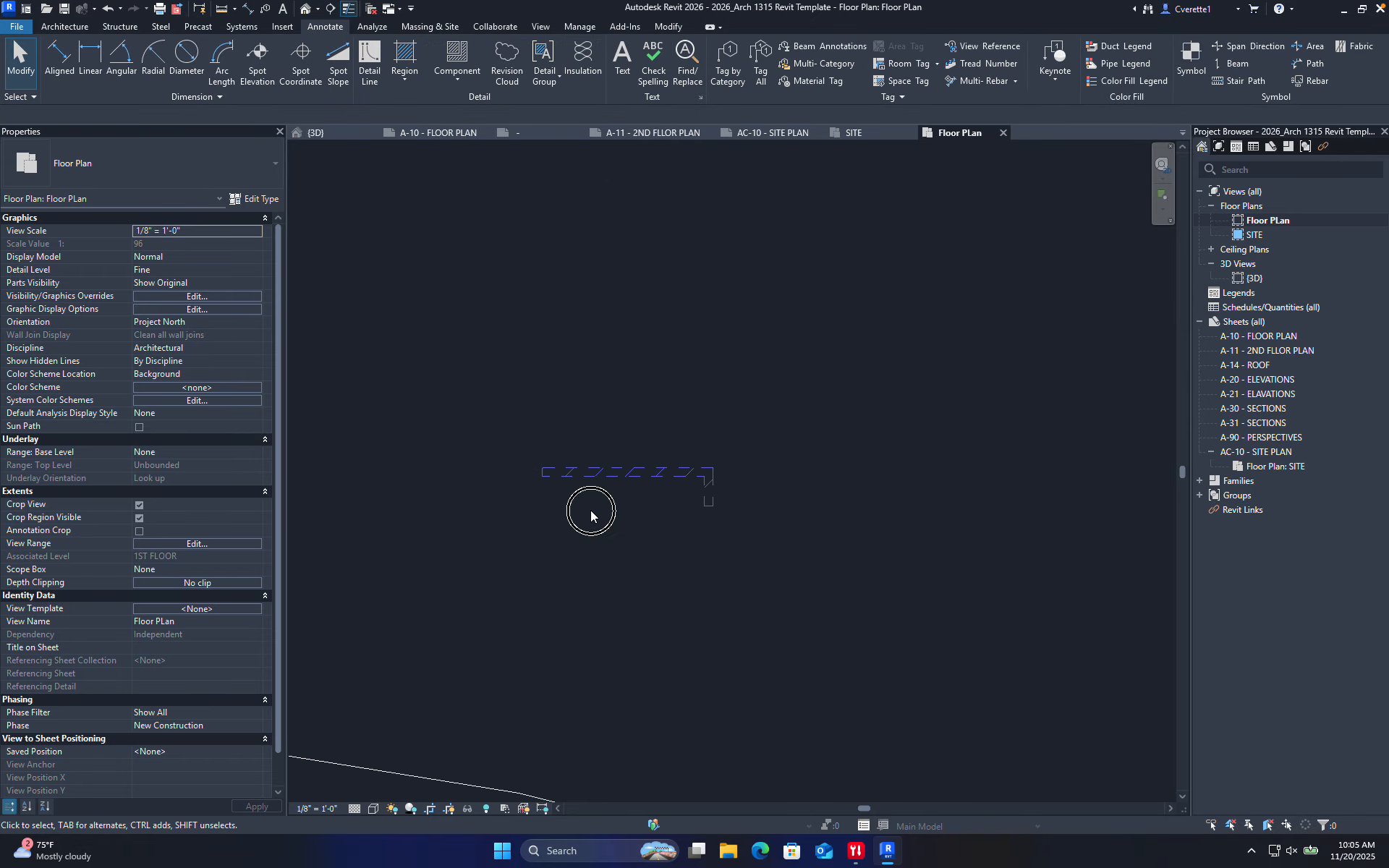
drag(433, 375, 813, 575)
key(Delete)
- Delete the stray elevation marker sitting between the contour lines in the upper part of the cropped floor plan
scroll(722, 536, down, 10)
scroll(722, 537, up, 8)
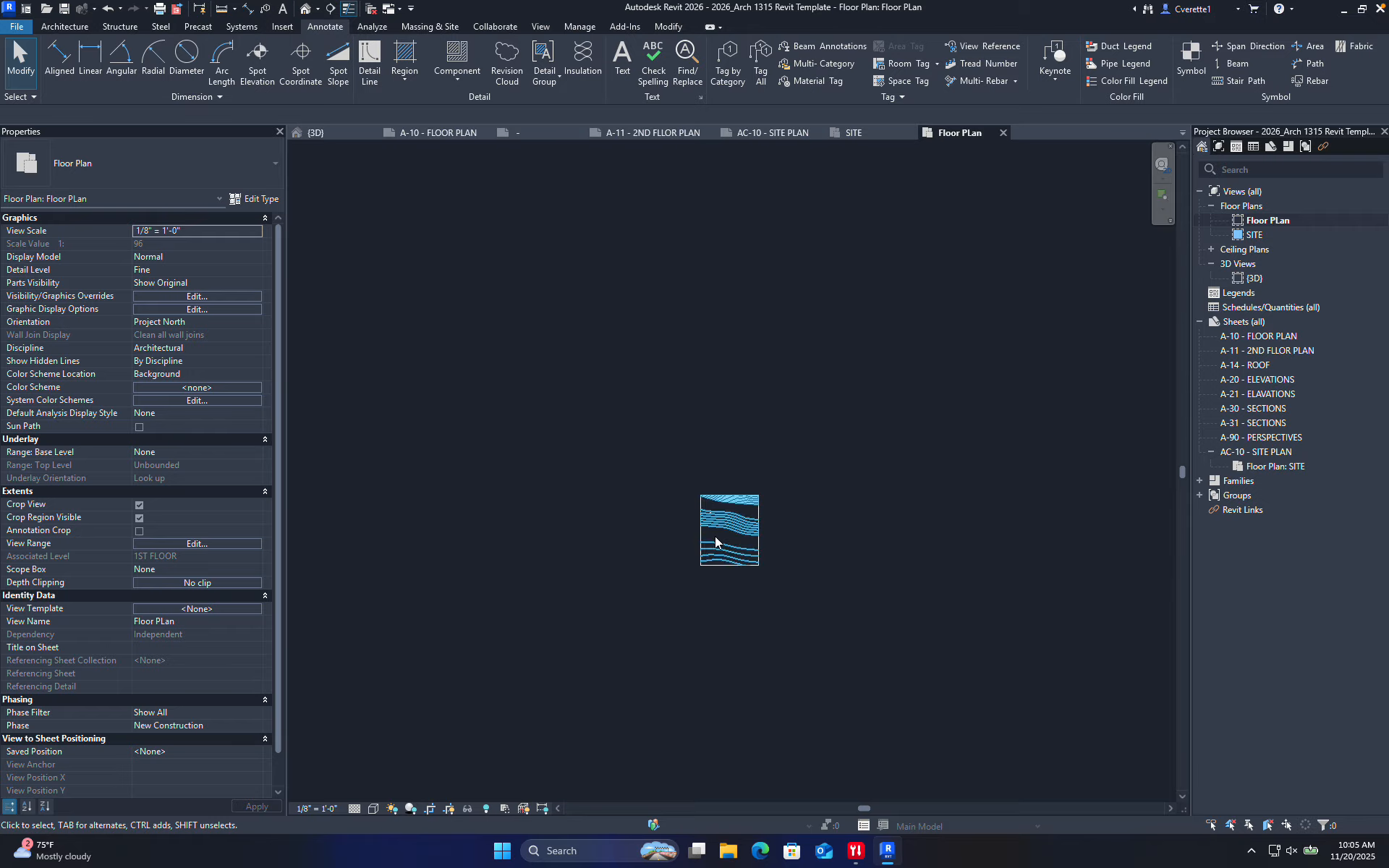
scroll(698, 463, up, 4)
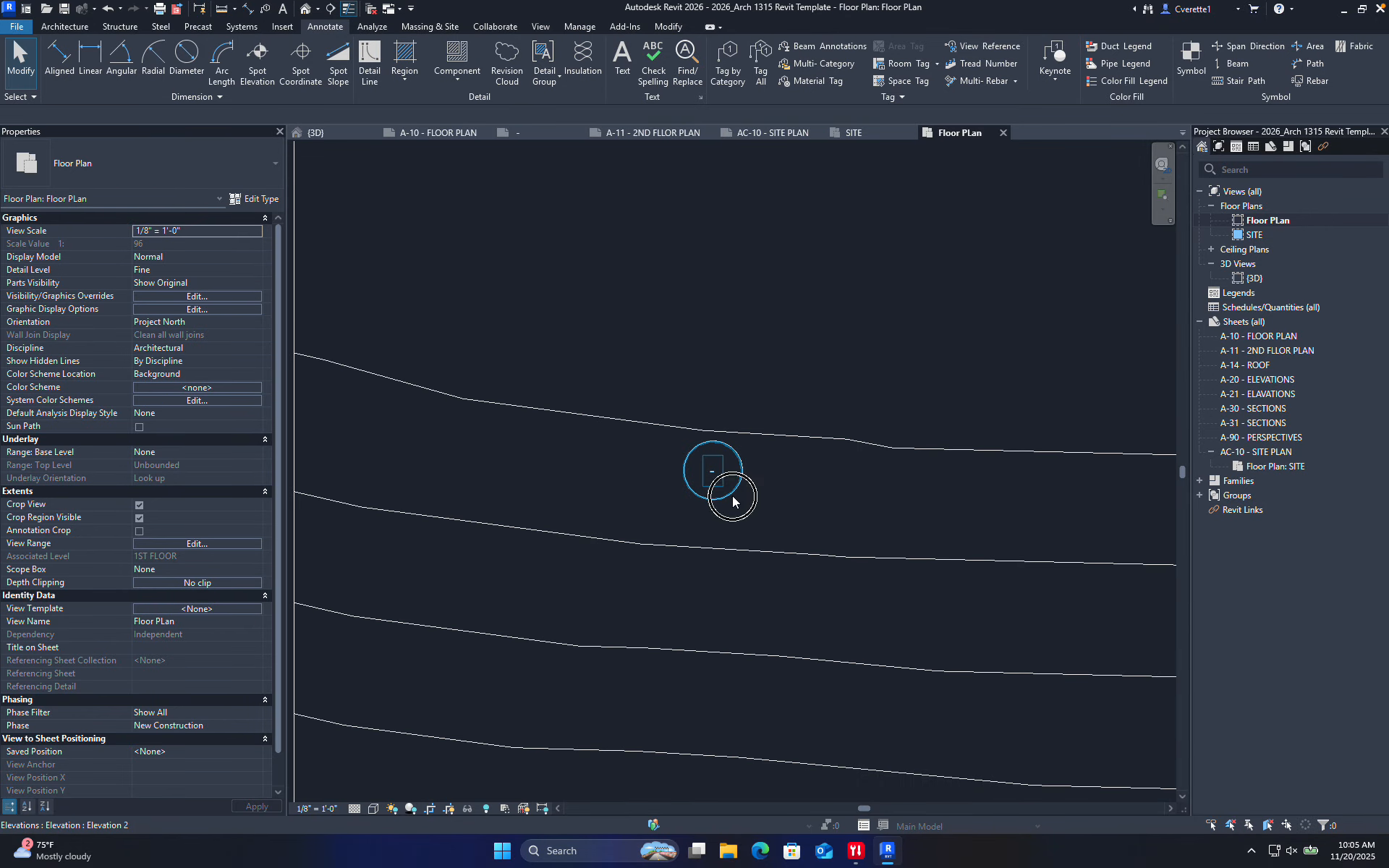
click(732, 496)
key(Delete)
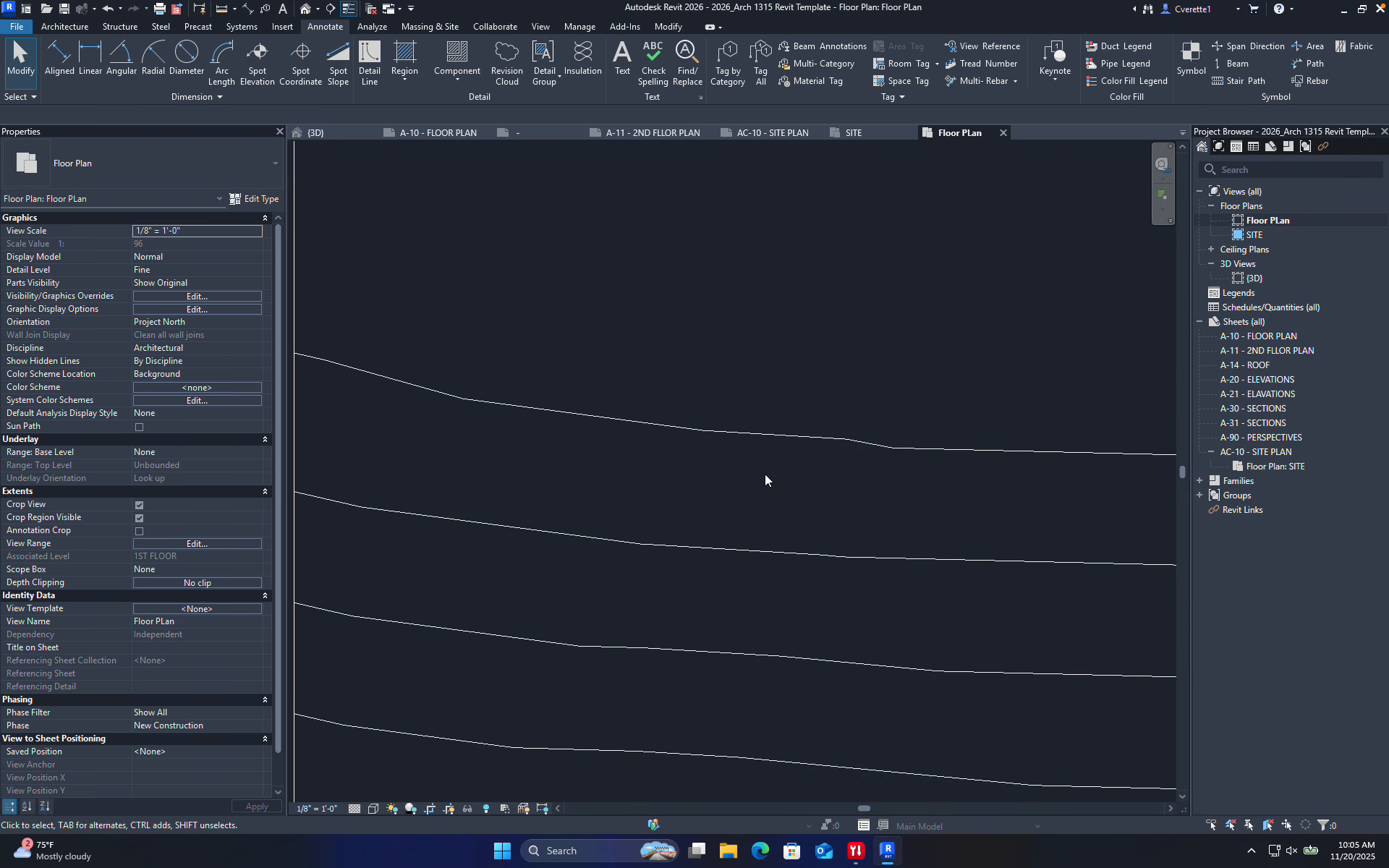
scroll(766, 475, down, 3)
middle_drag(813, 492, 594, 376)
middle_drag(890, 517, 701, 319)
scroll(691, 349, down, 2)
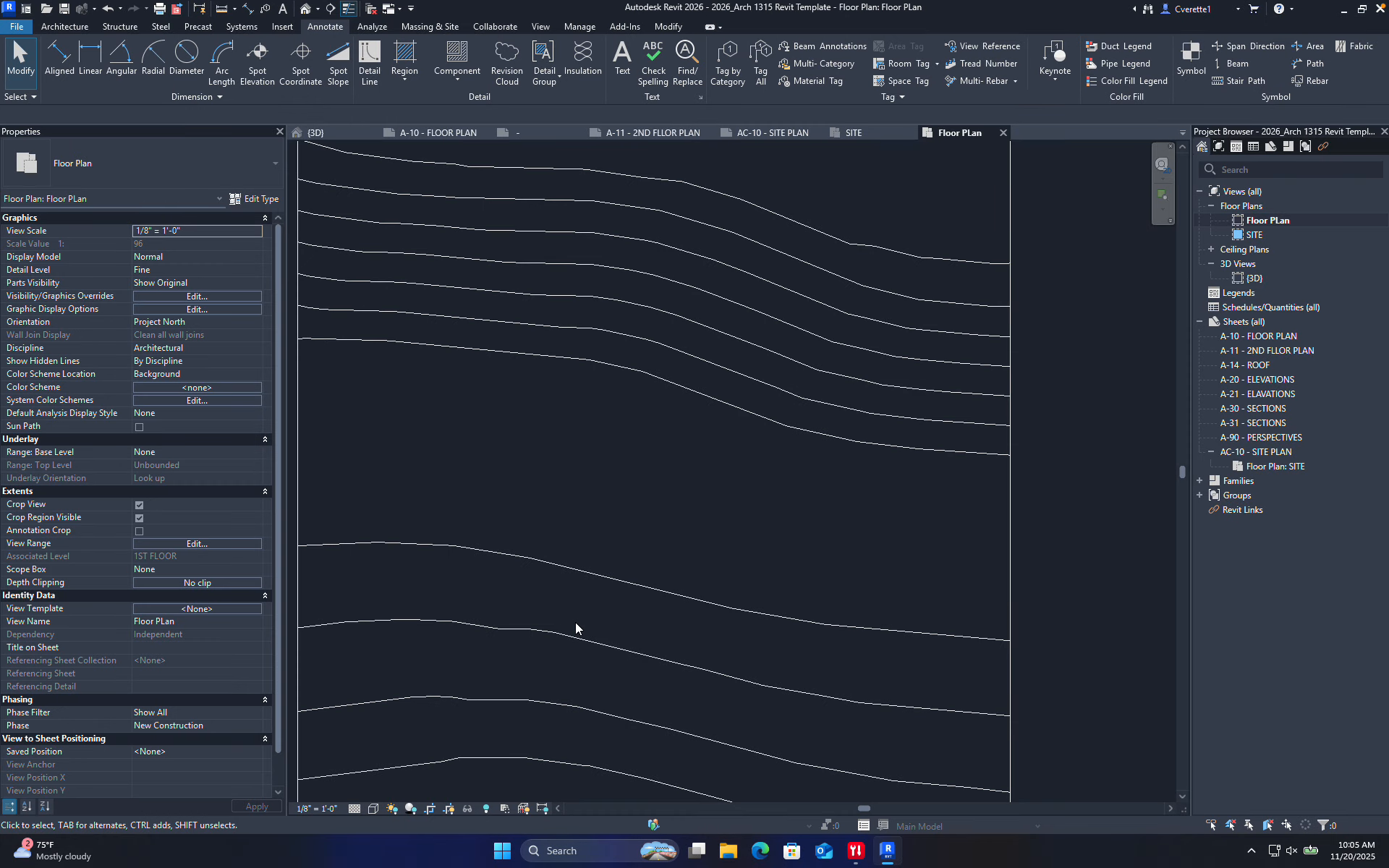
- Switch to the Brave browser and look through the Autodesk Revit keyboard shortcuts list down to the Create section
key(ctrl+Left)
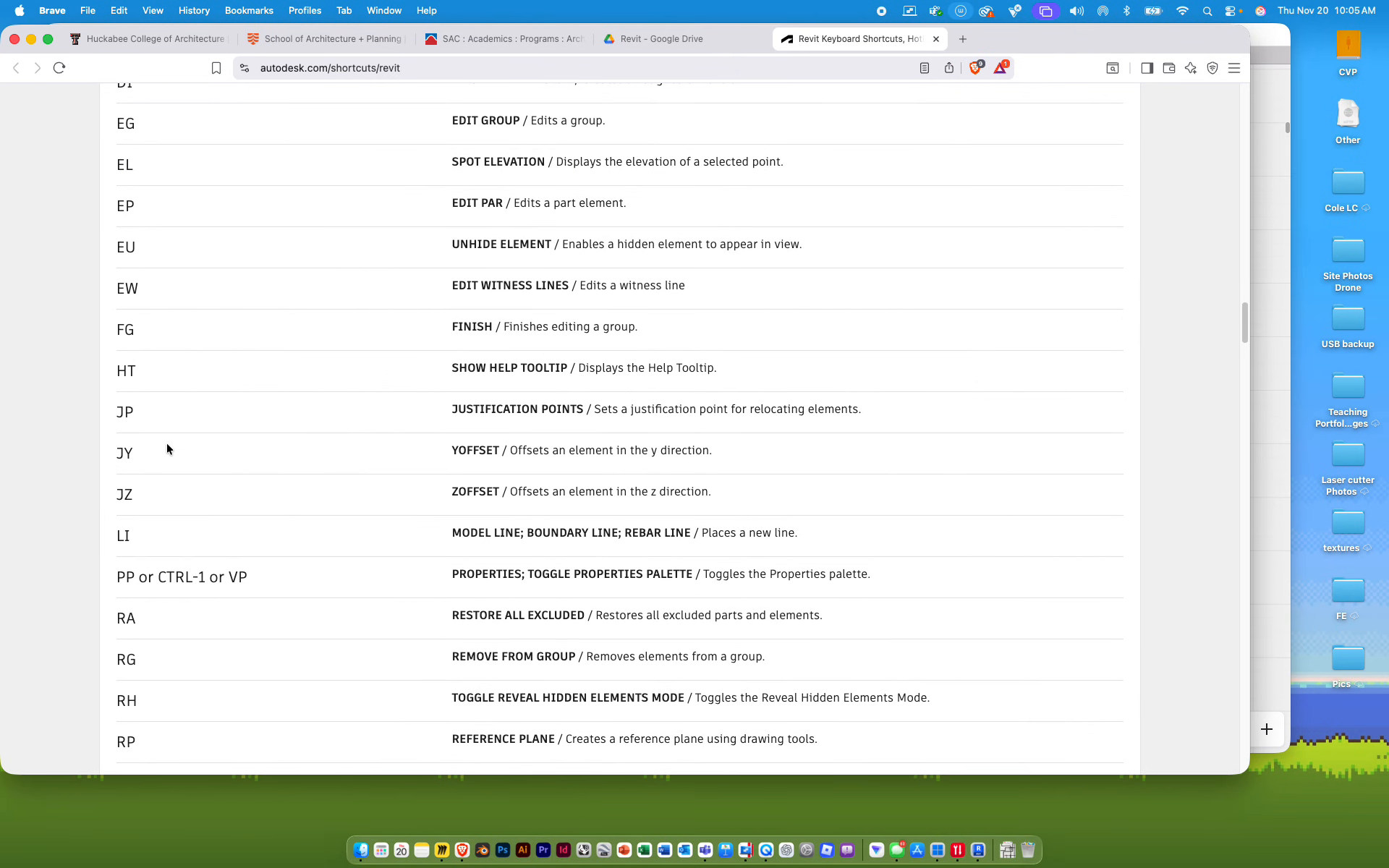
scroll(166, 448, down, 10)
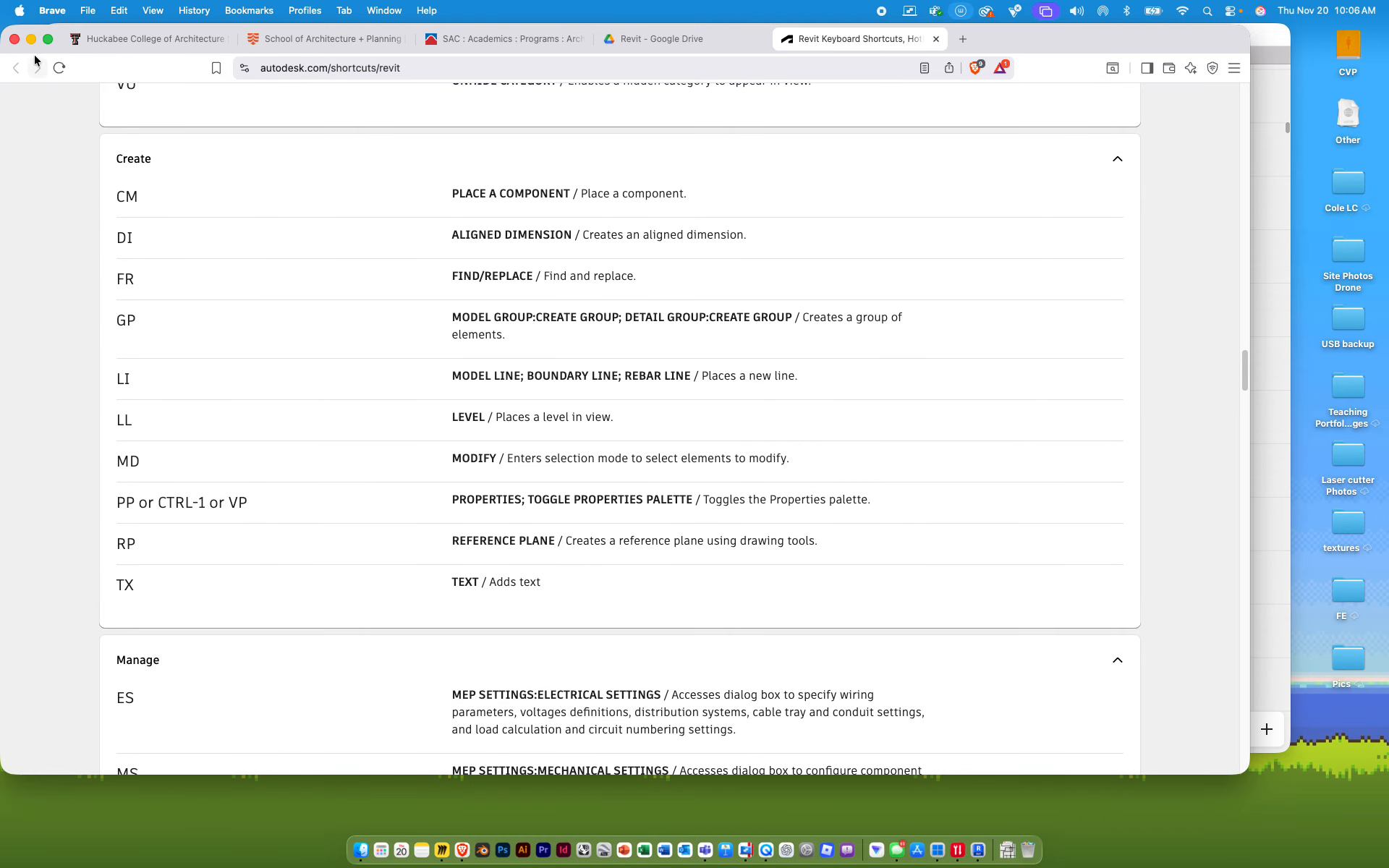
- Switch to Revit and start a floor in the floor plan using the Site Floor 24" type
key(ctrl+Right)
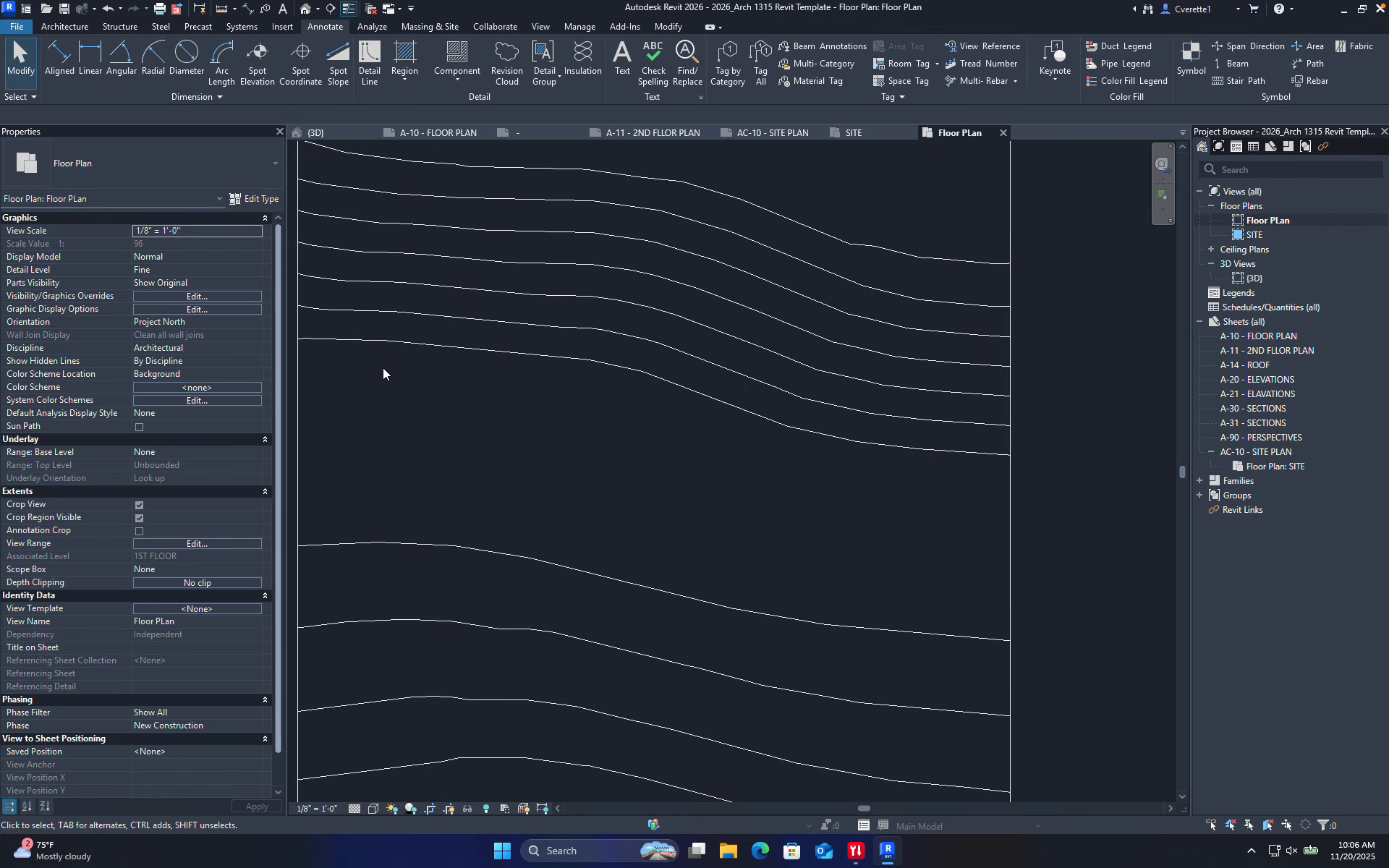
middle_drag(486, 429, 553, 402)
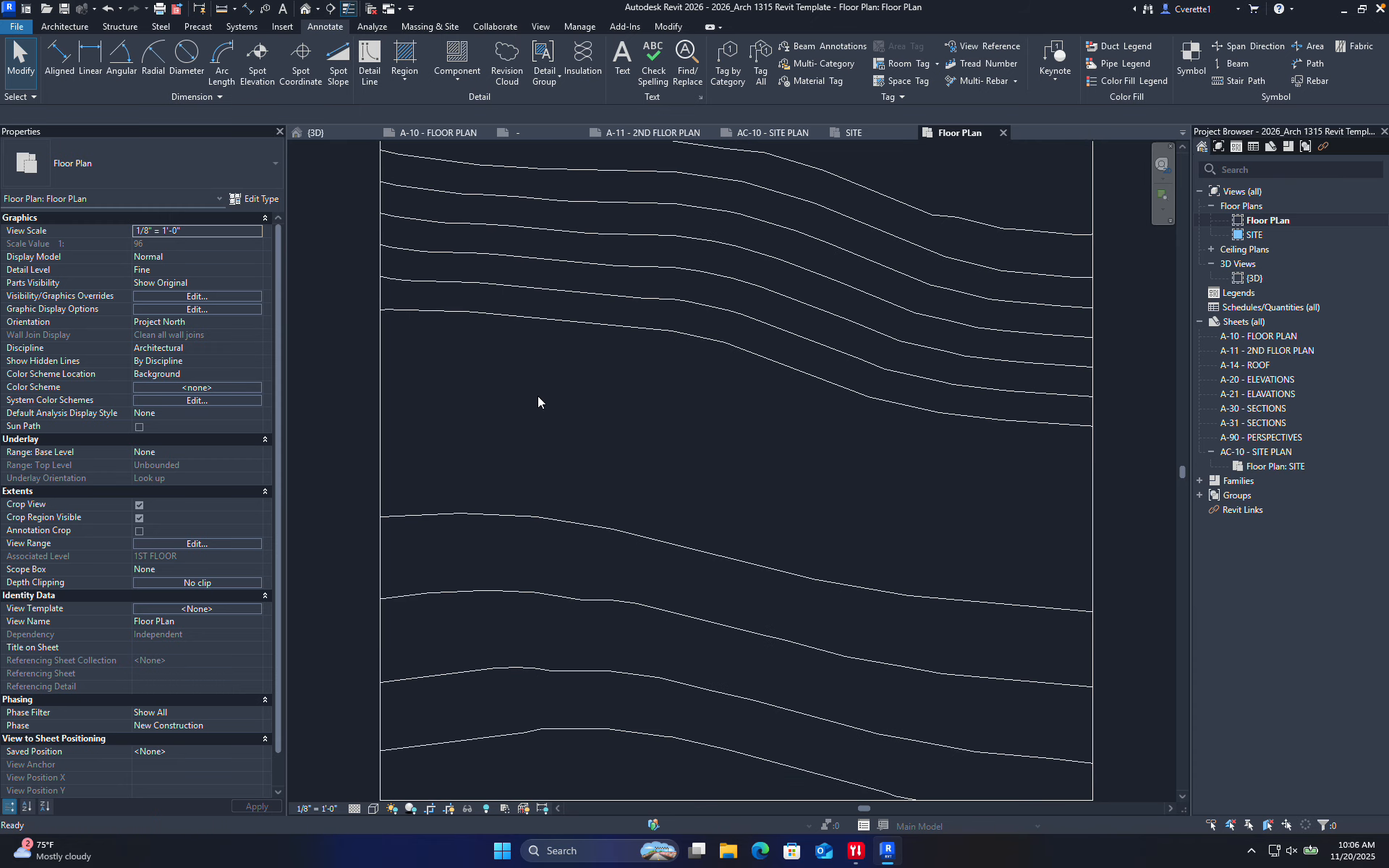
click(58, 27)
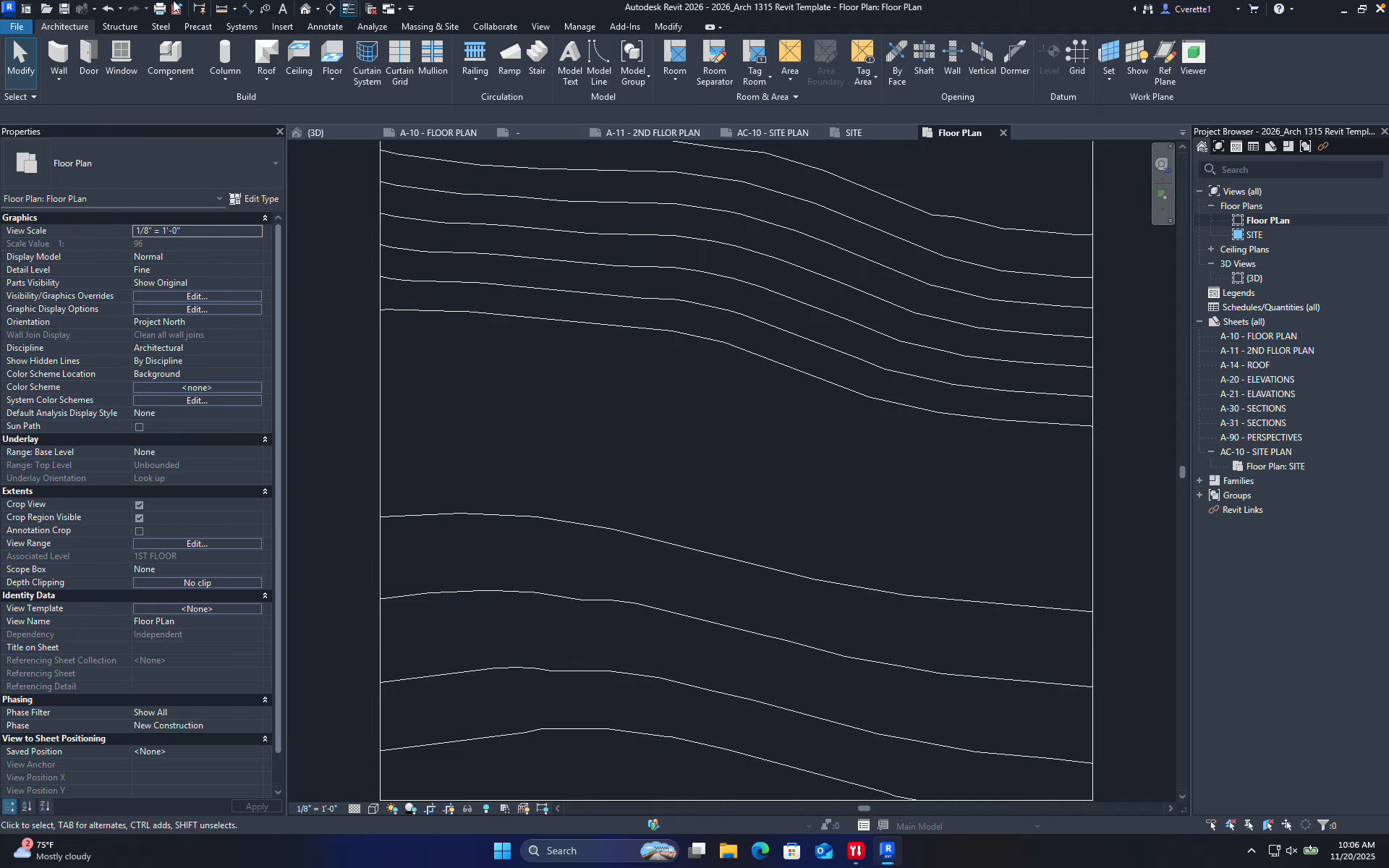
click(335, 60)
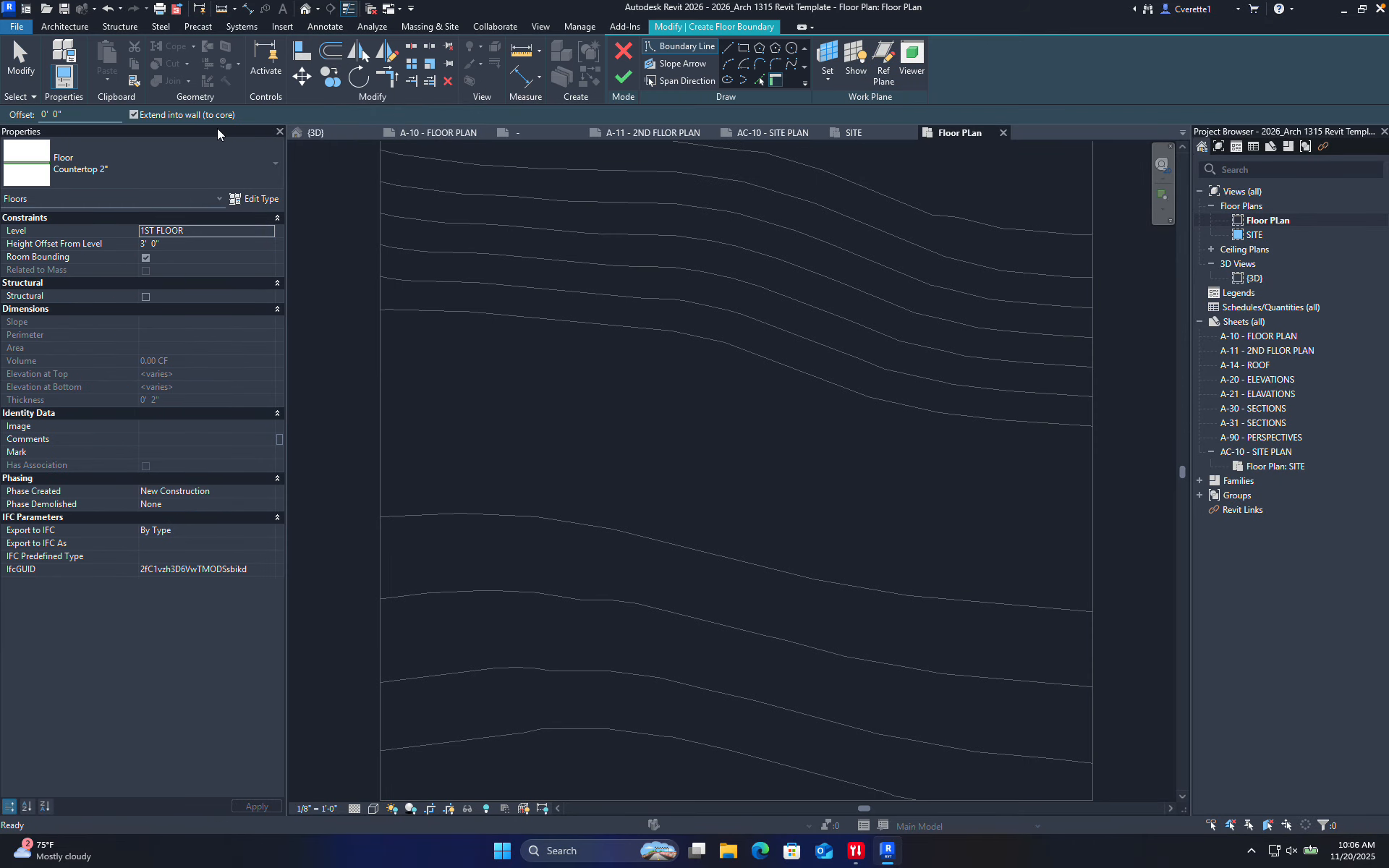
click(237, 167)
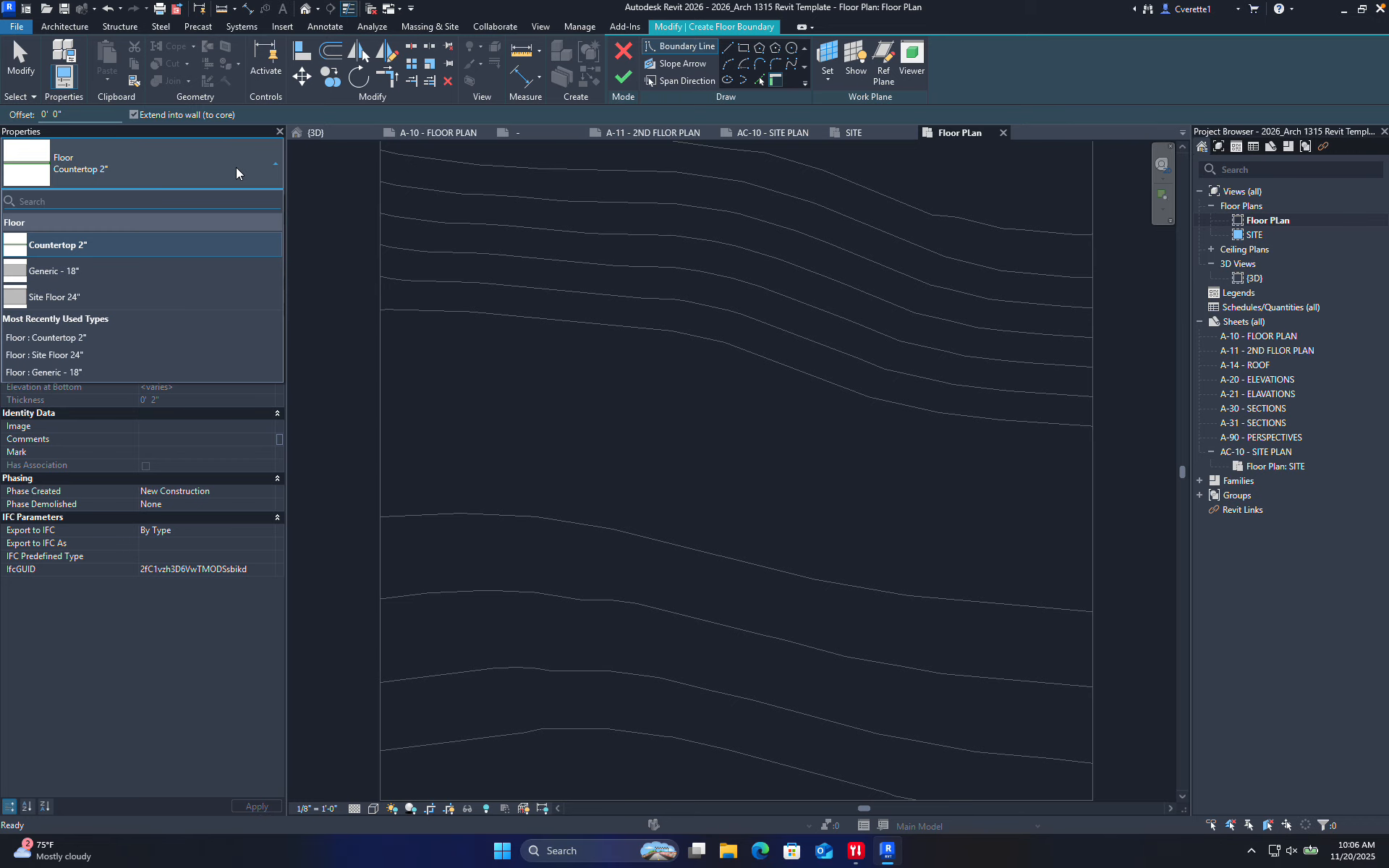
mouse_move(78, 251)
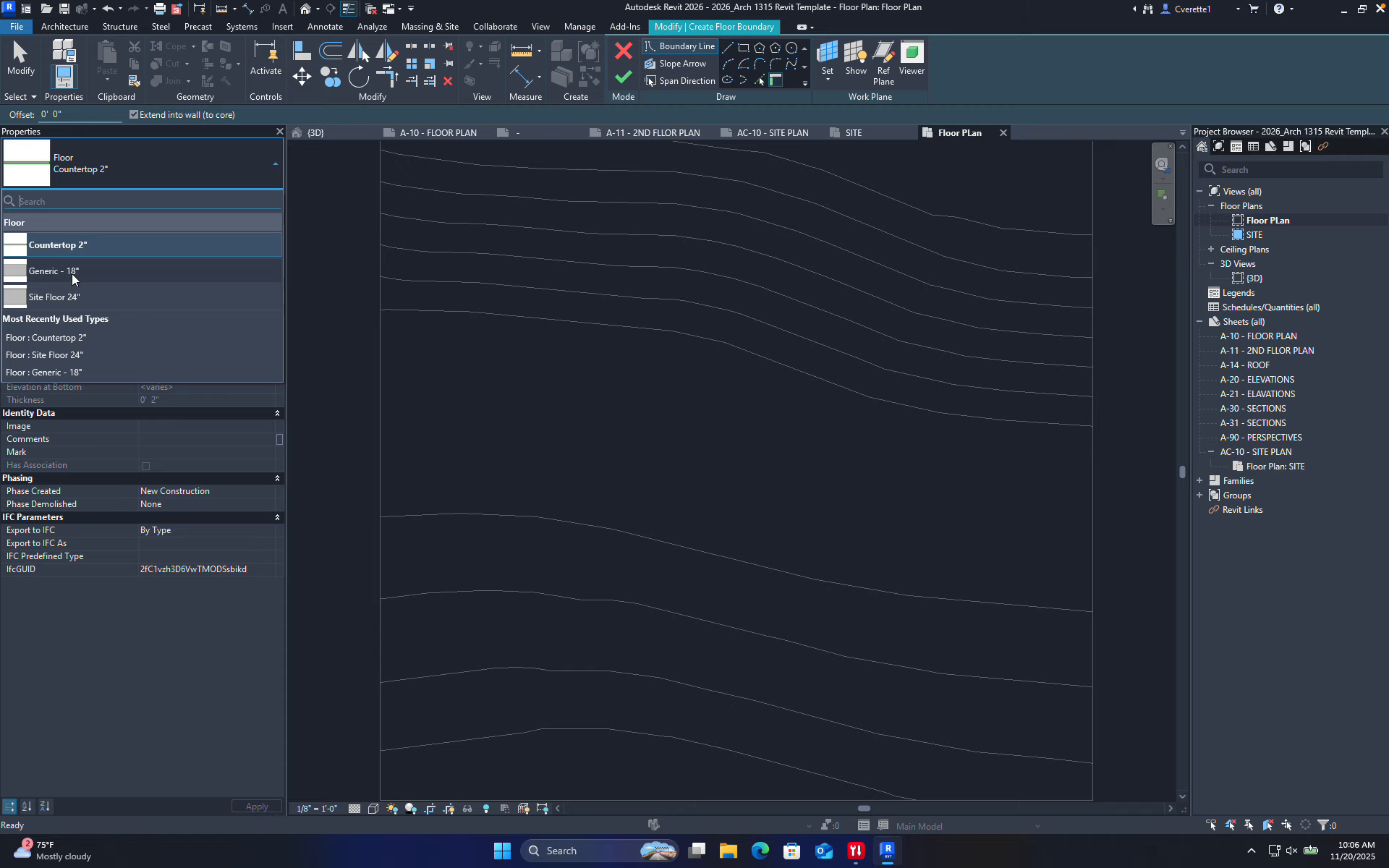
mouse_move(80, 297)
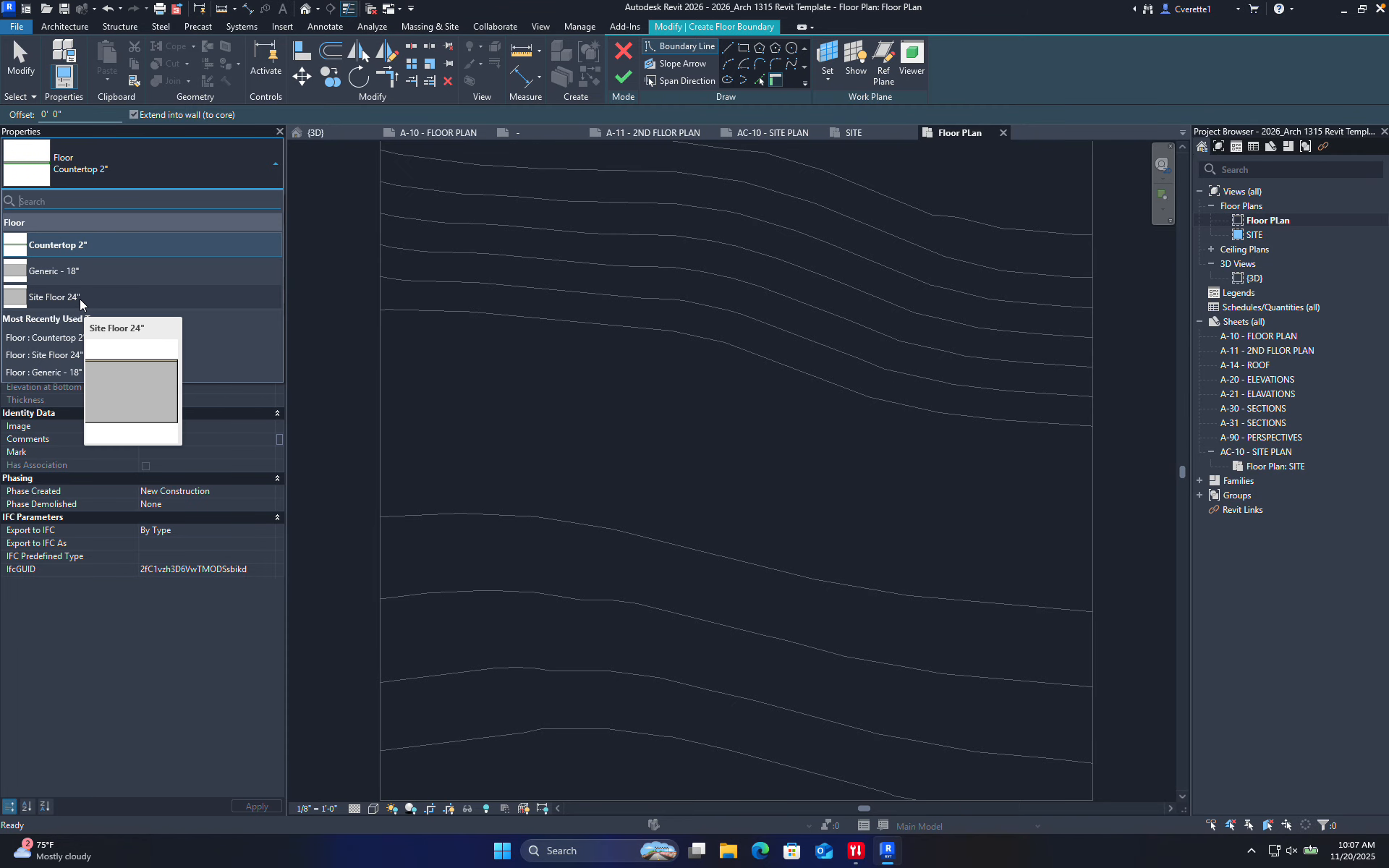
click(79, 298)
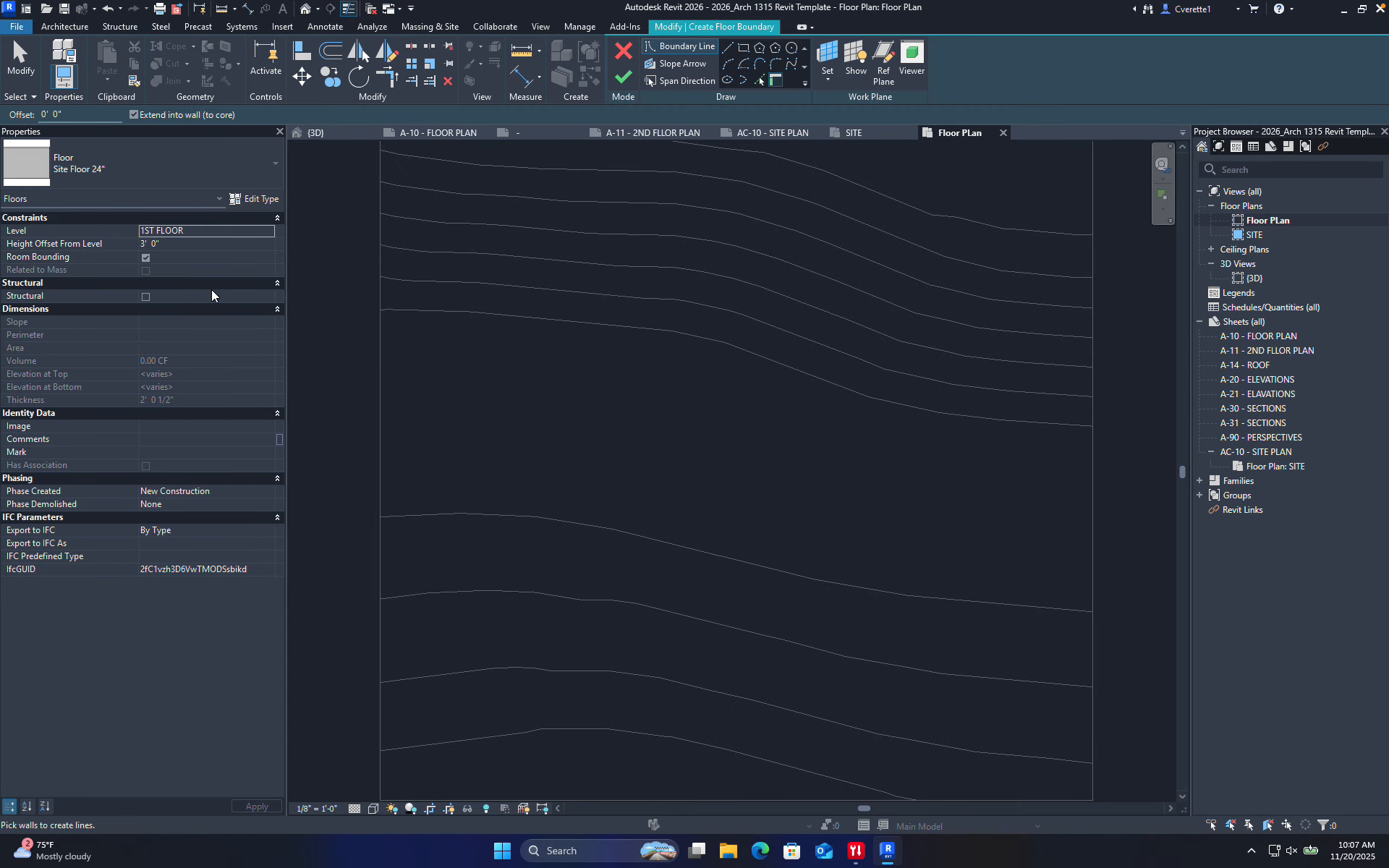
- Sketch connected floor boundary lines between the contours, about 10'-6" down, 9' right, 6' down, 12' right and 11' up
click(728, 48)
scroll(815, 484, up, 2)
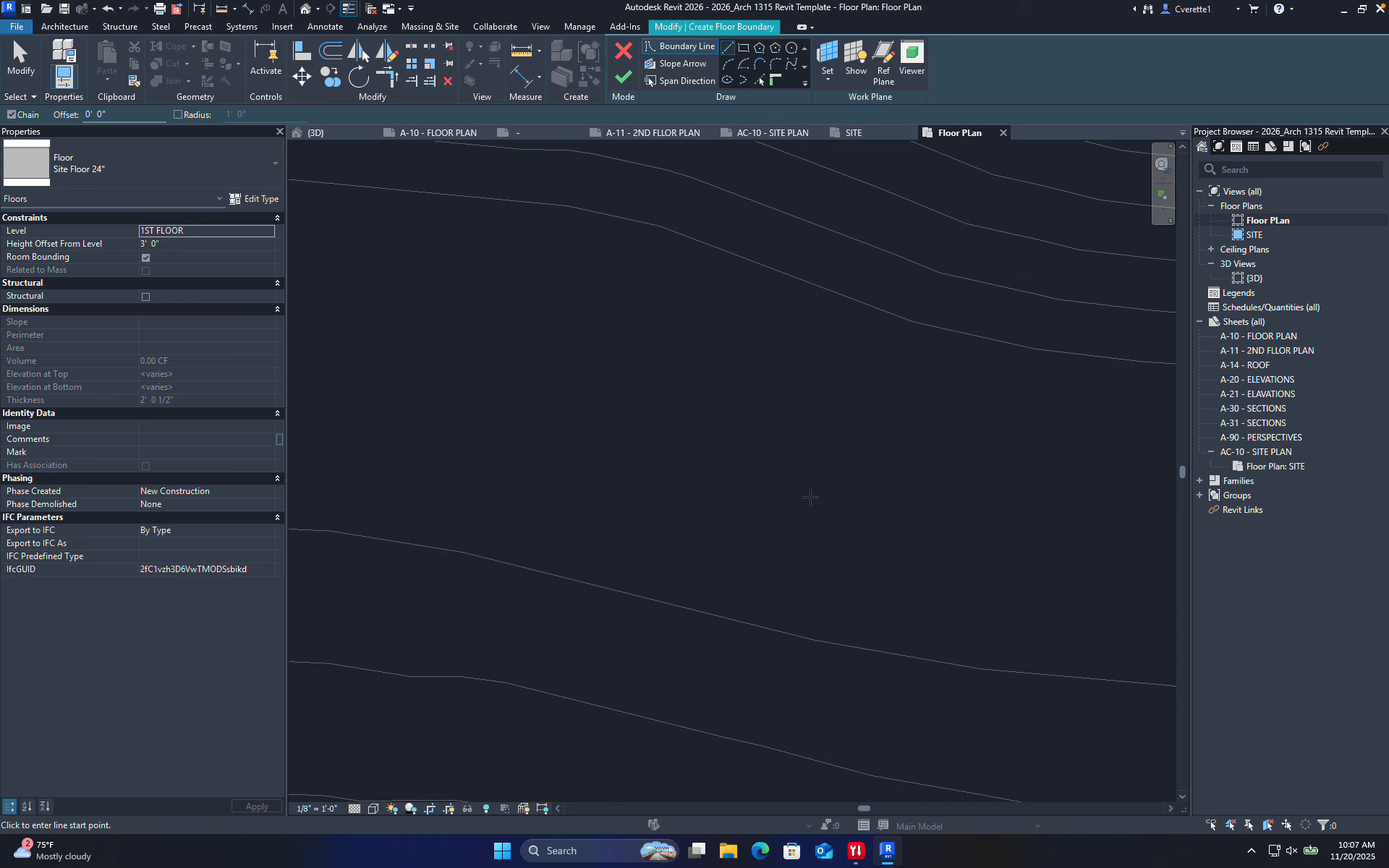
click(526, 454)
click(527, 556)
click(614, 555)
click(614, 613)
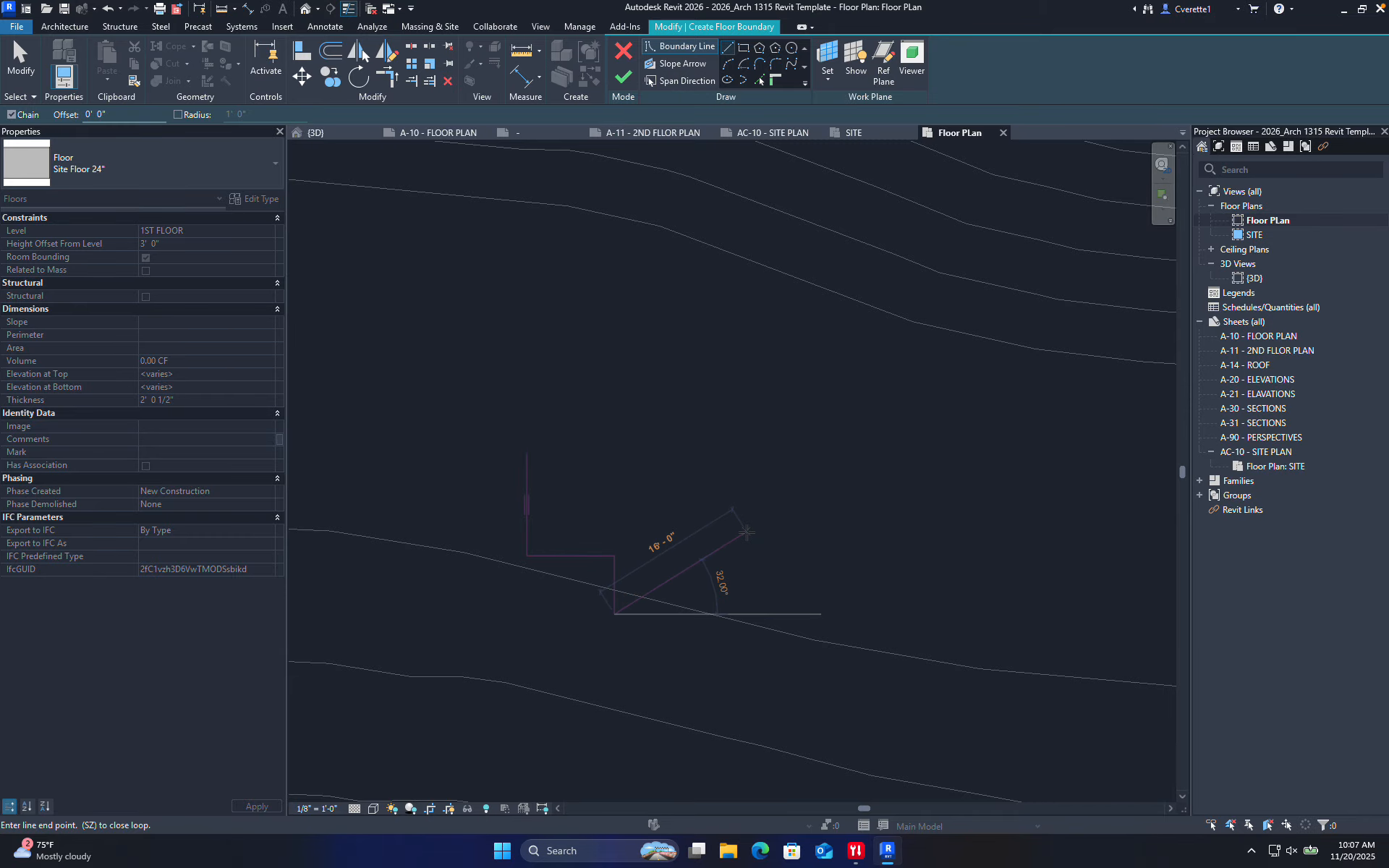
scroll(728, 571, up, 1)
middle_drag(729, 618, 782, 534)
click(773, 540)
click(774, 398)
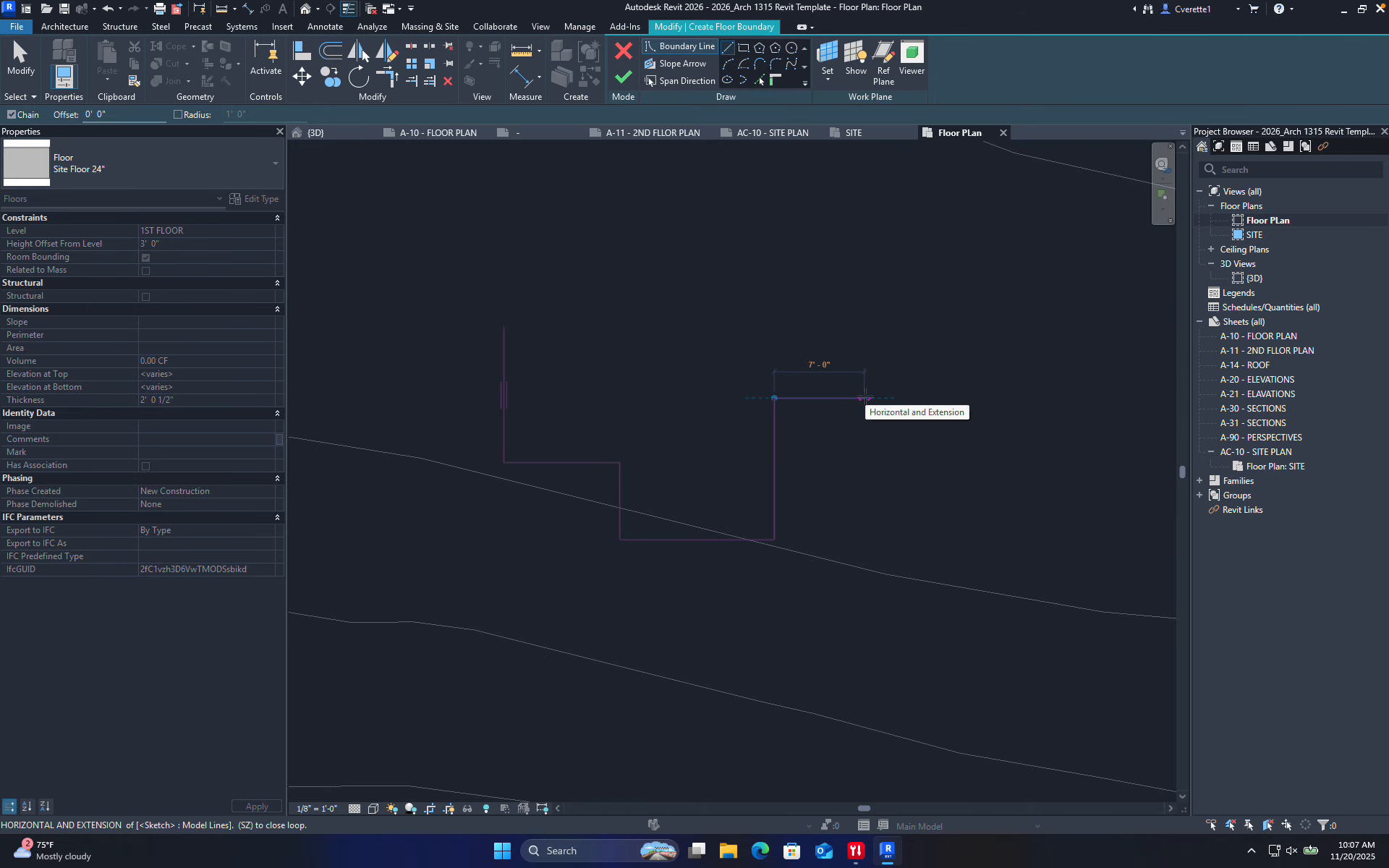
- Close the boundary with a diagonal up right, a 7' vertical, a top edge, a diagonal down left and a horizontal edge back to the start
click(873, 349)
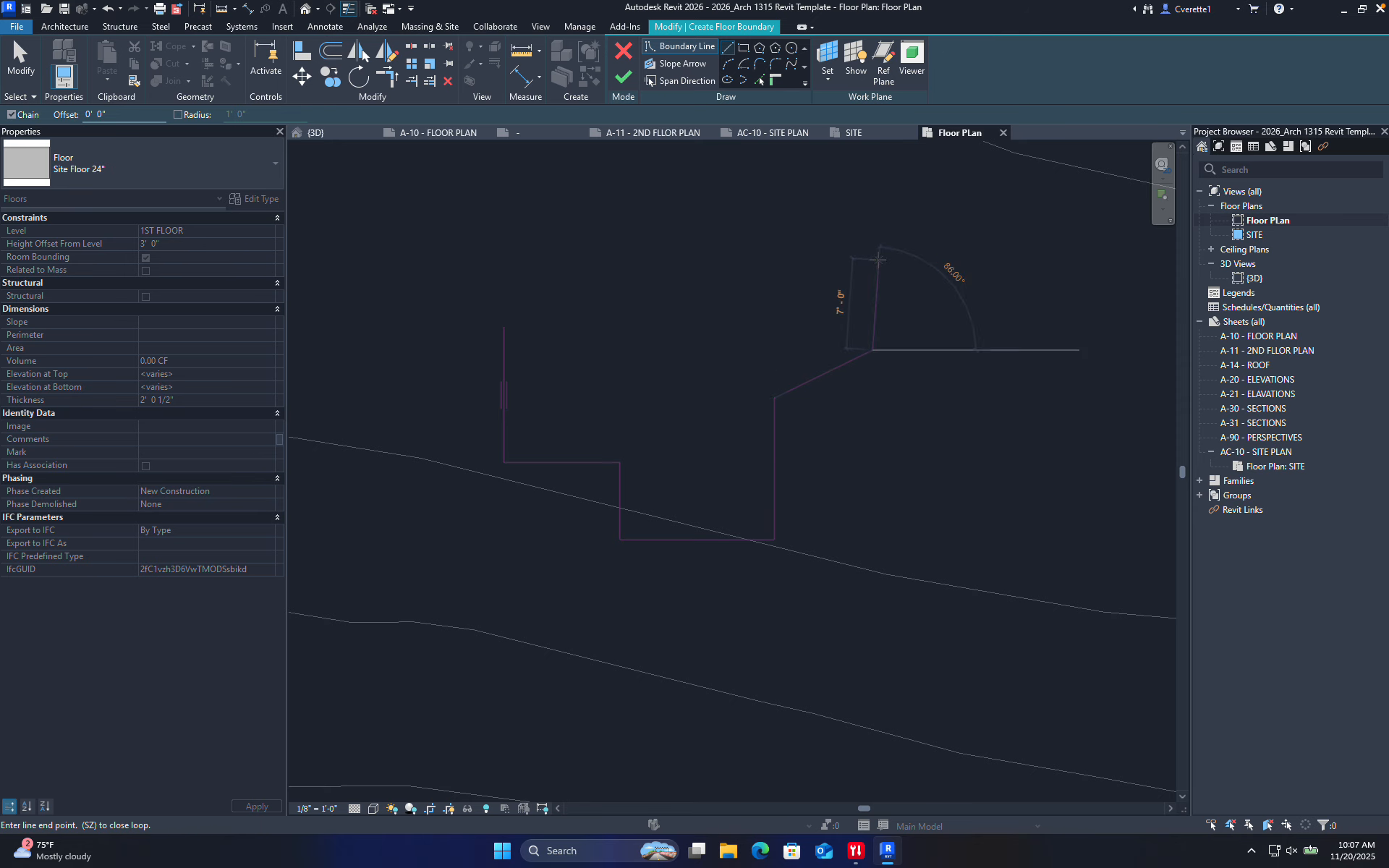
click(874, 260)
click(710, 261)
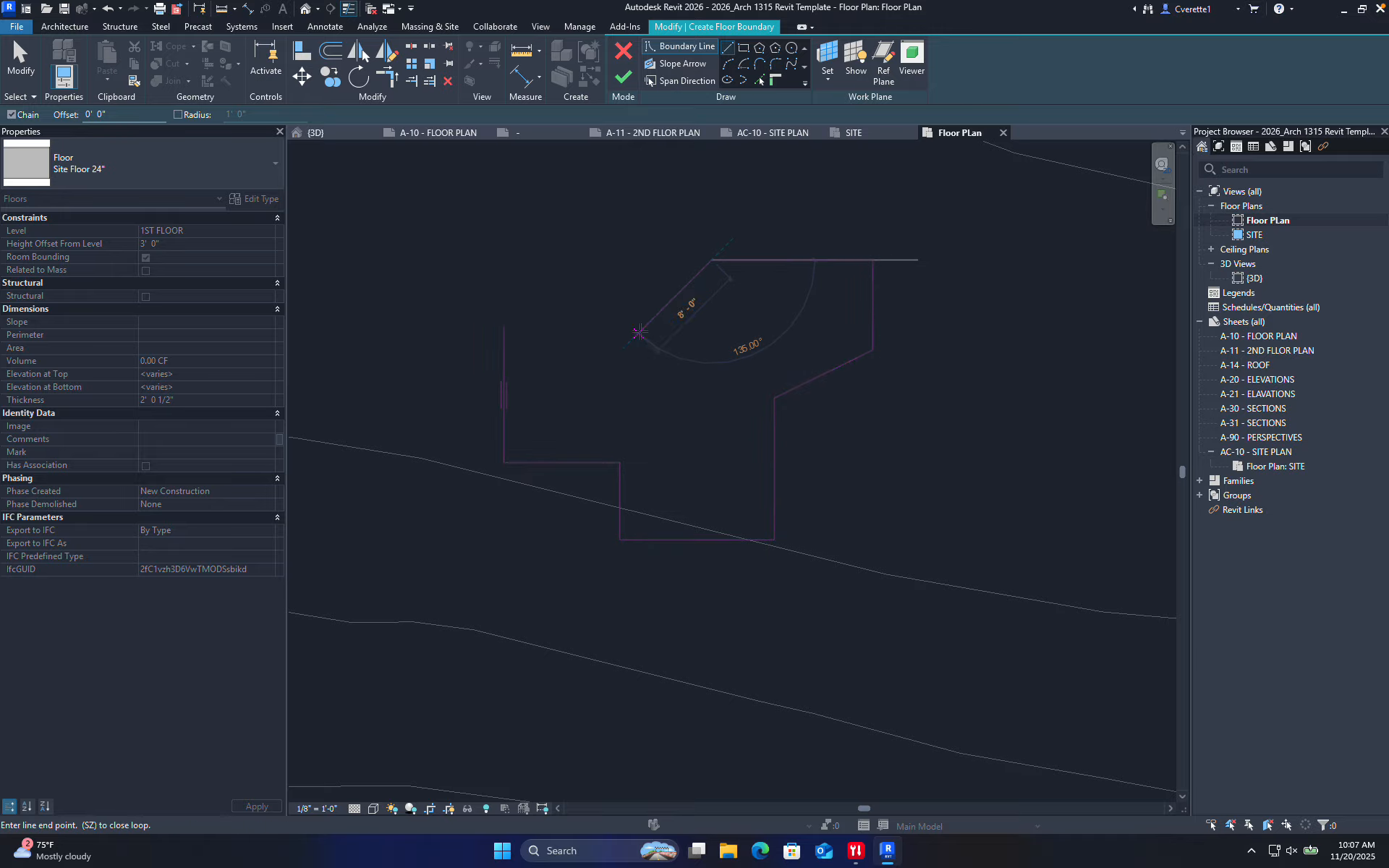
click(643, 327)
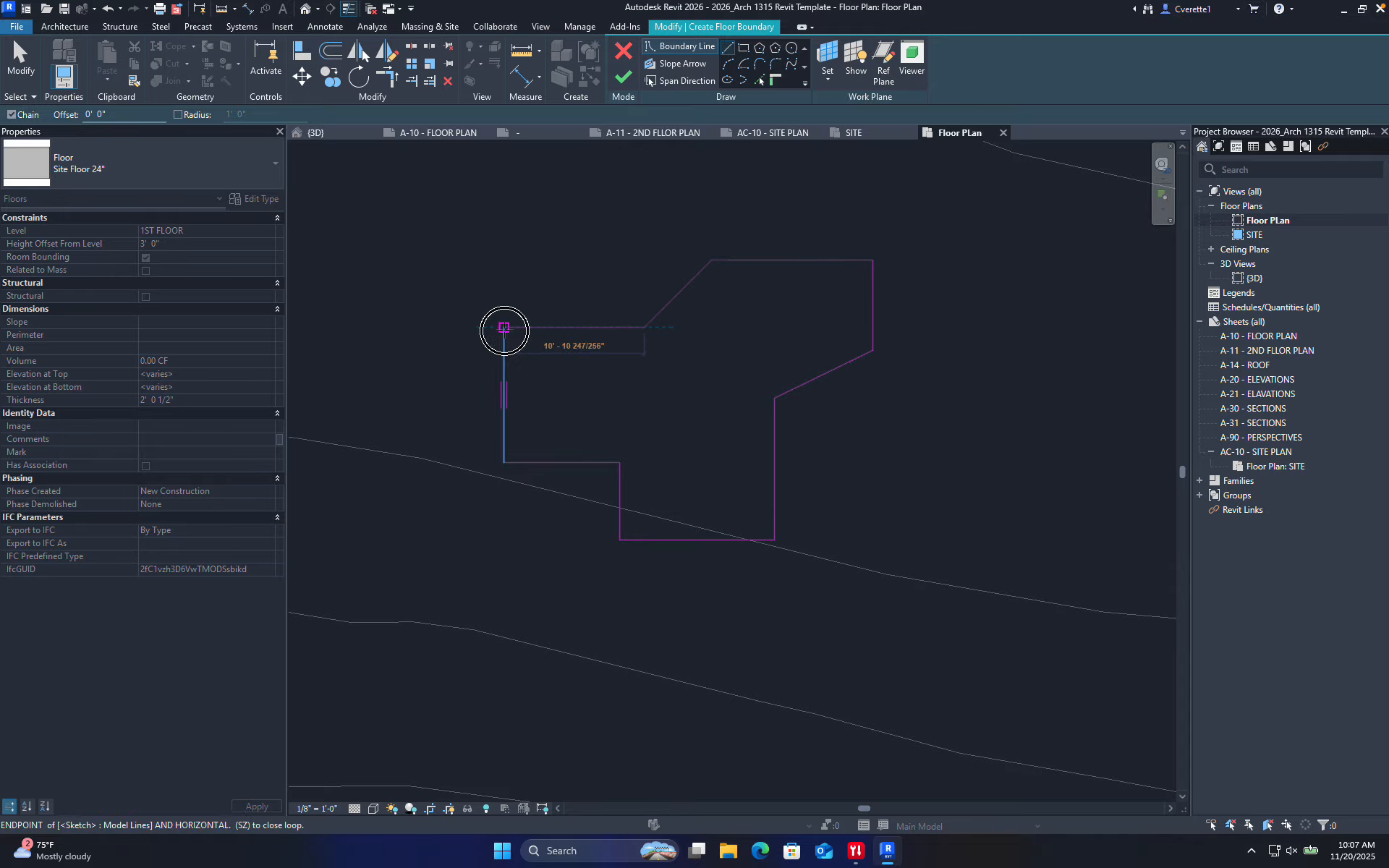
click(504, 327)
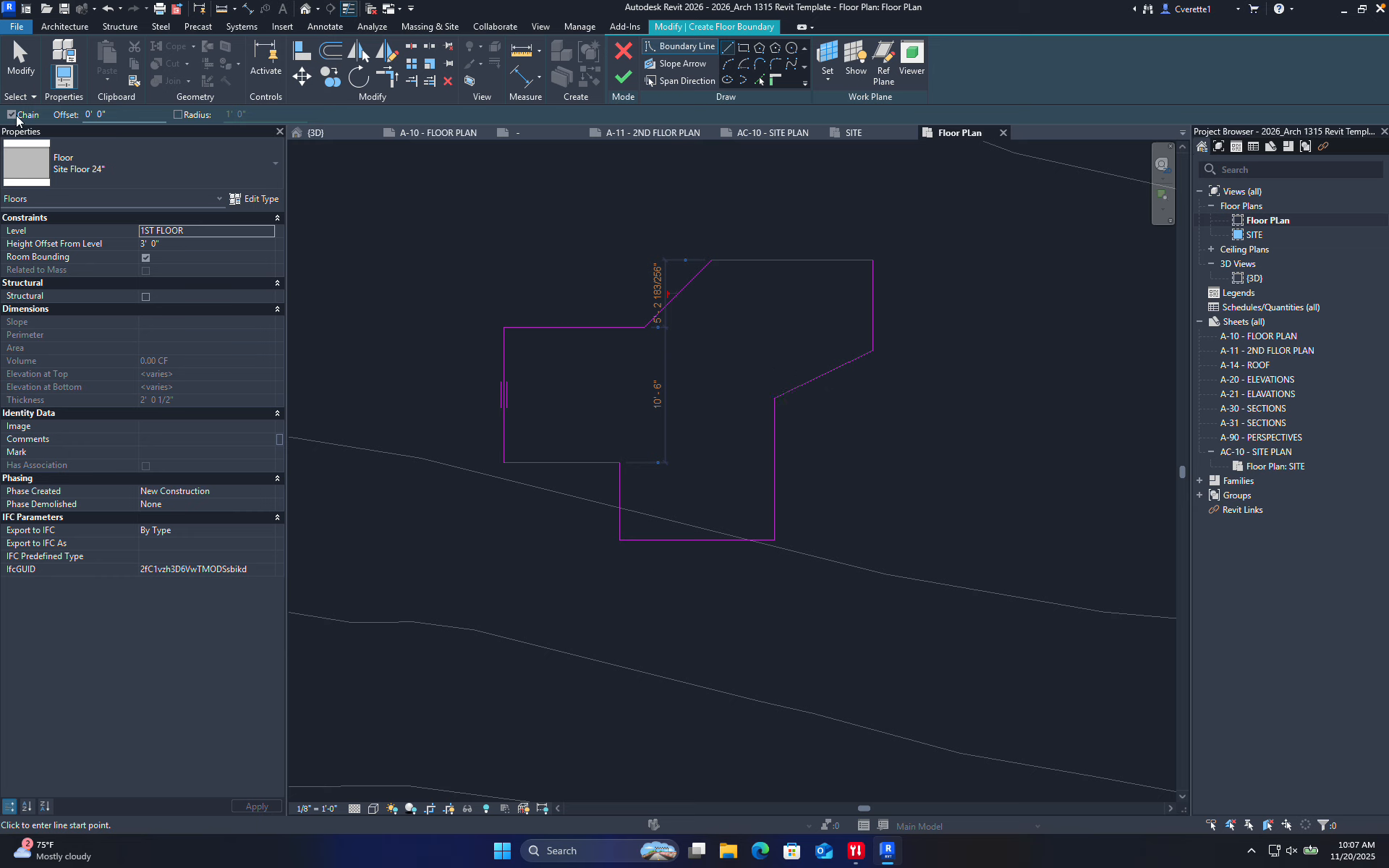
click(23, 70)
- Add an aligned dimension for the boundary's left edge height, placed outside the shape on its left side
scroll(733, 298, up, 1)
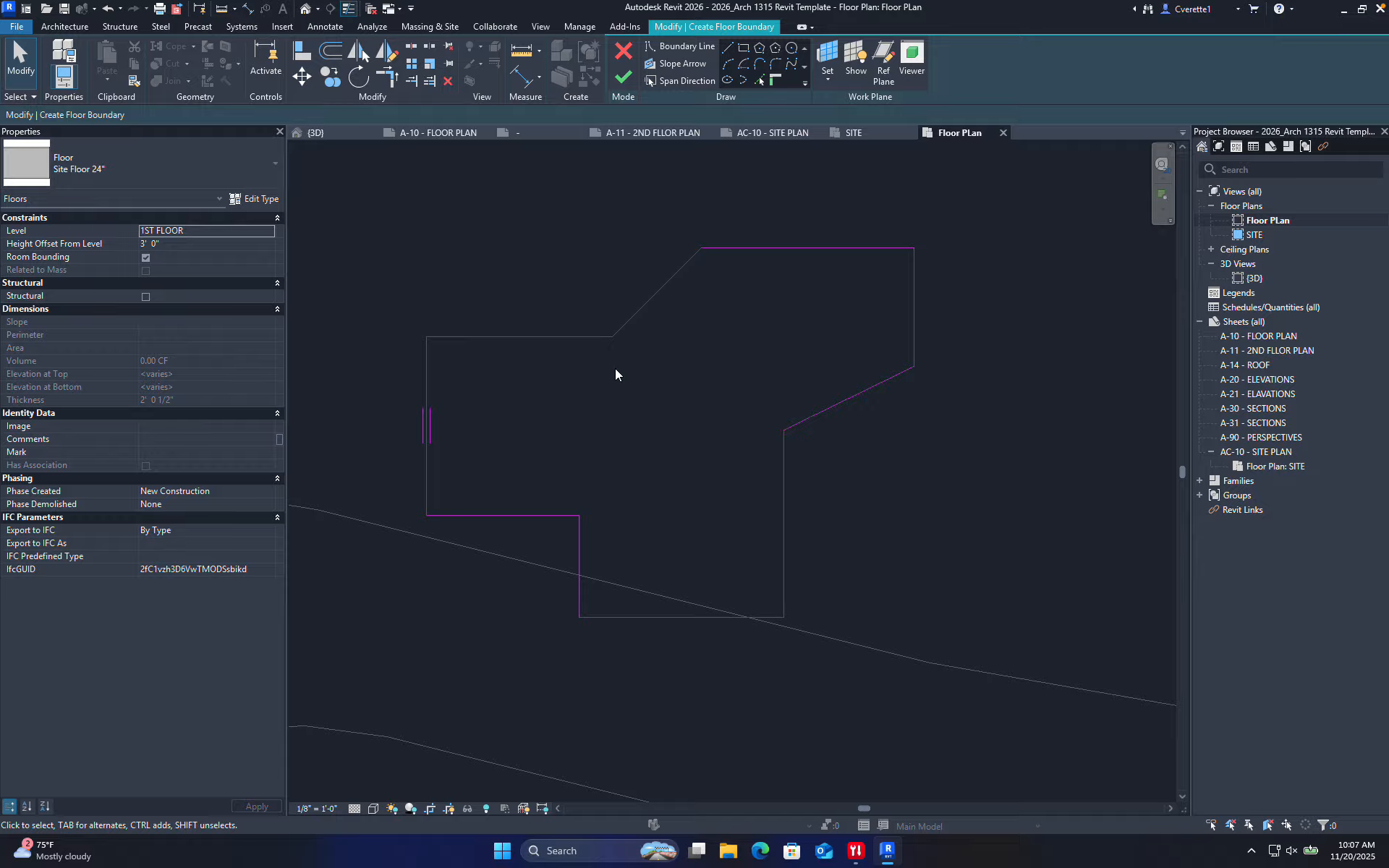
scroll(648, 314, up, 1)
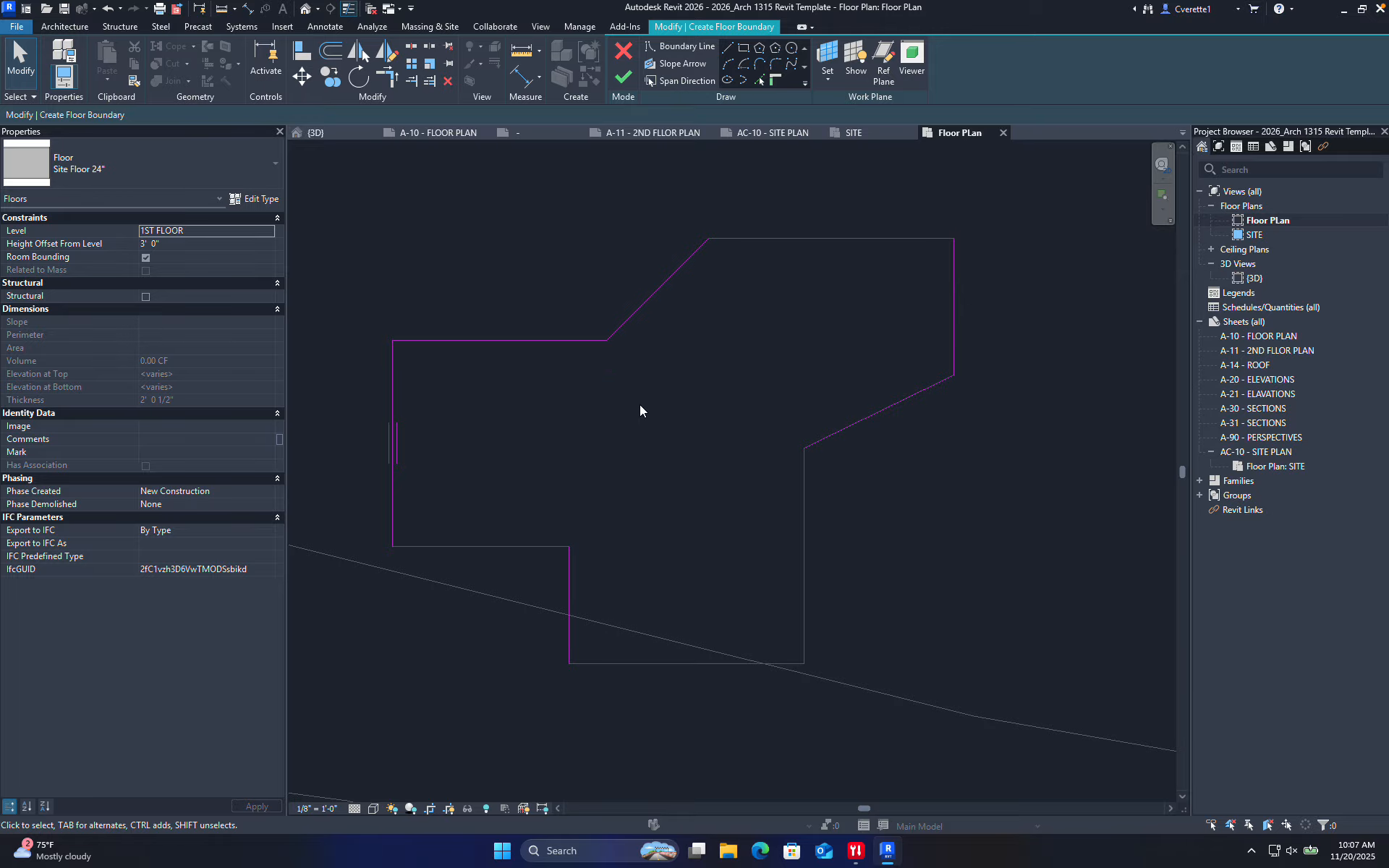
key(d)
key(i)
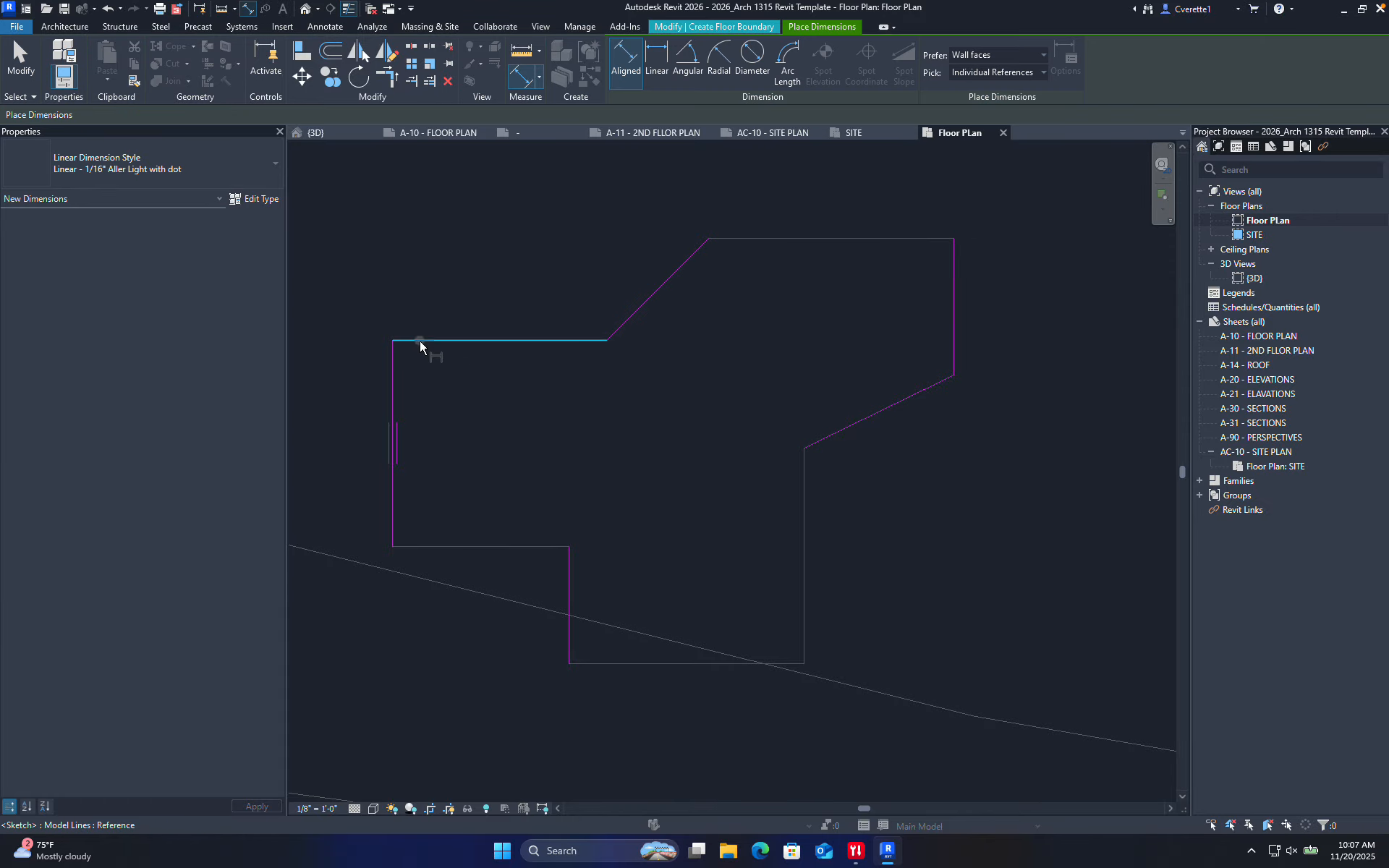
click(419, 340)
click(463, 547)
middle_drag(435, 479, 611, 427)
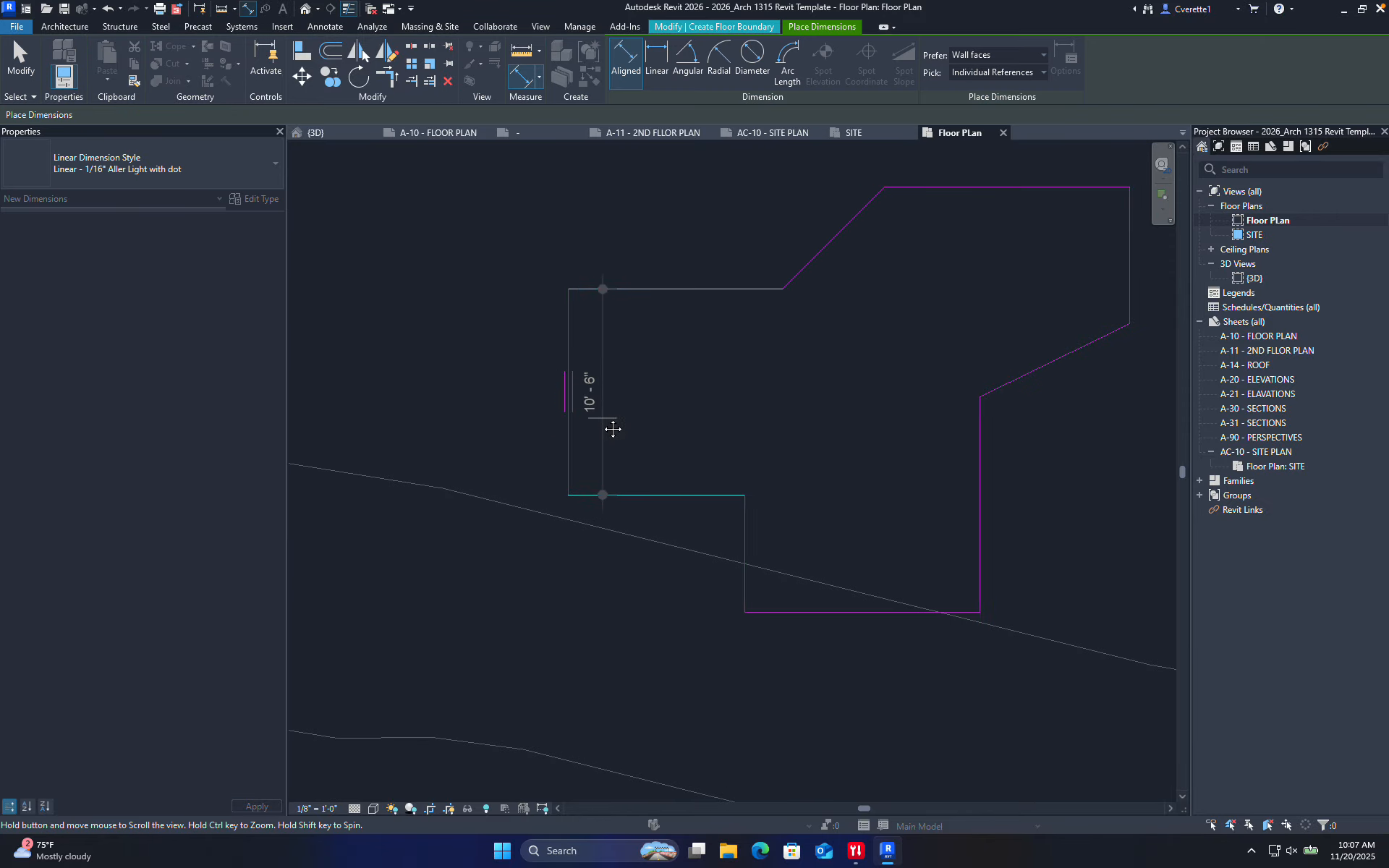
click(464, 436)
- Add a chained dimension below the boundary across the three lower vertical edges
click(567, 460)
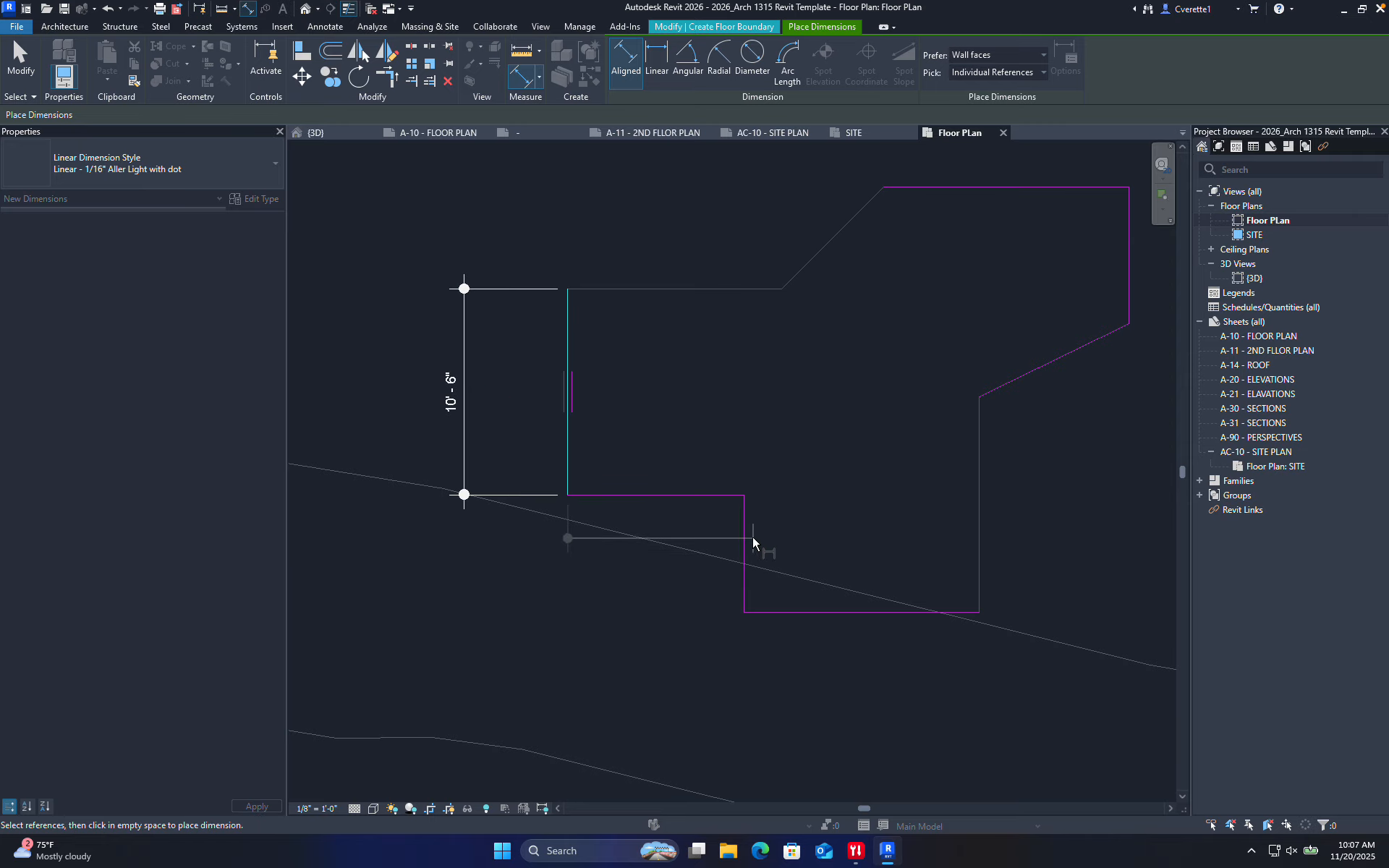
click(745, 557)
click(981, 567)
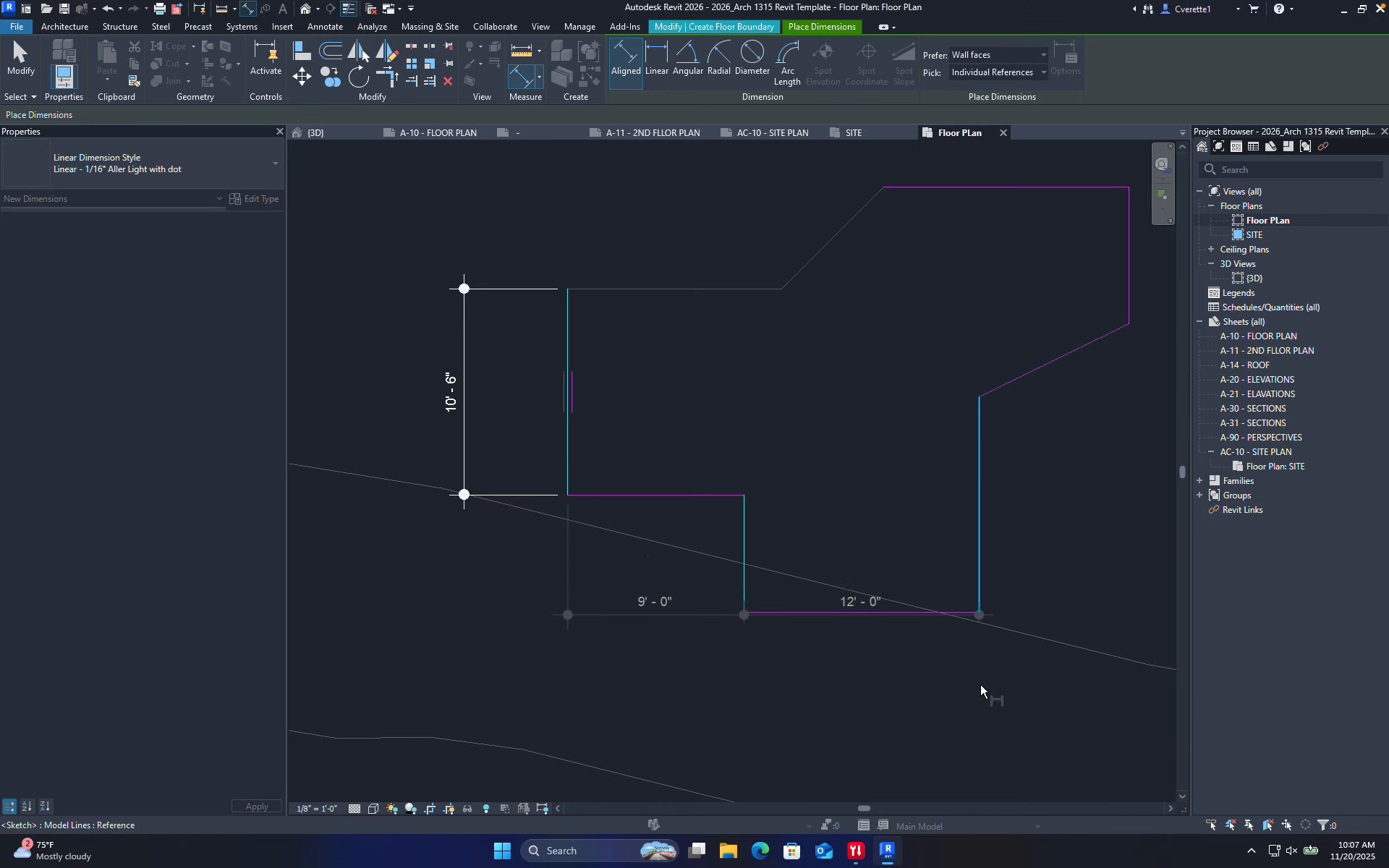
click(982, 710)
- Try a chained vertical dimension right of the boundary, from the bottom edge to the inner corner, and delete it
middle_drag(983, 710, 736, 716)
click(682, 620)
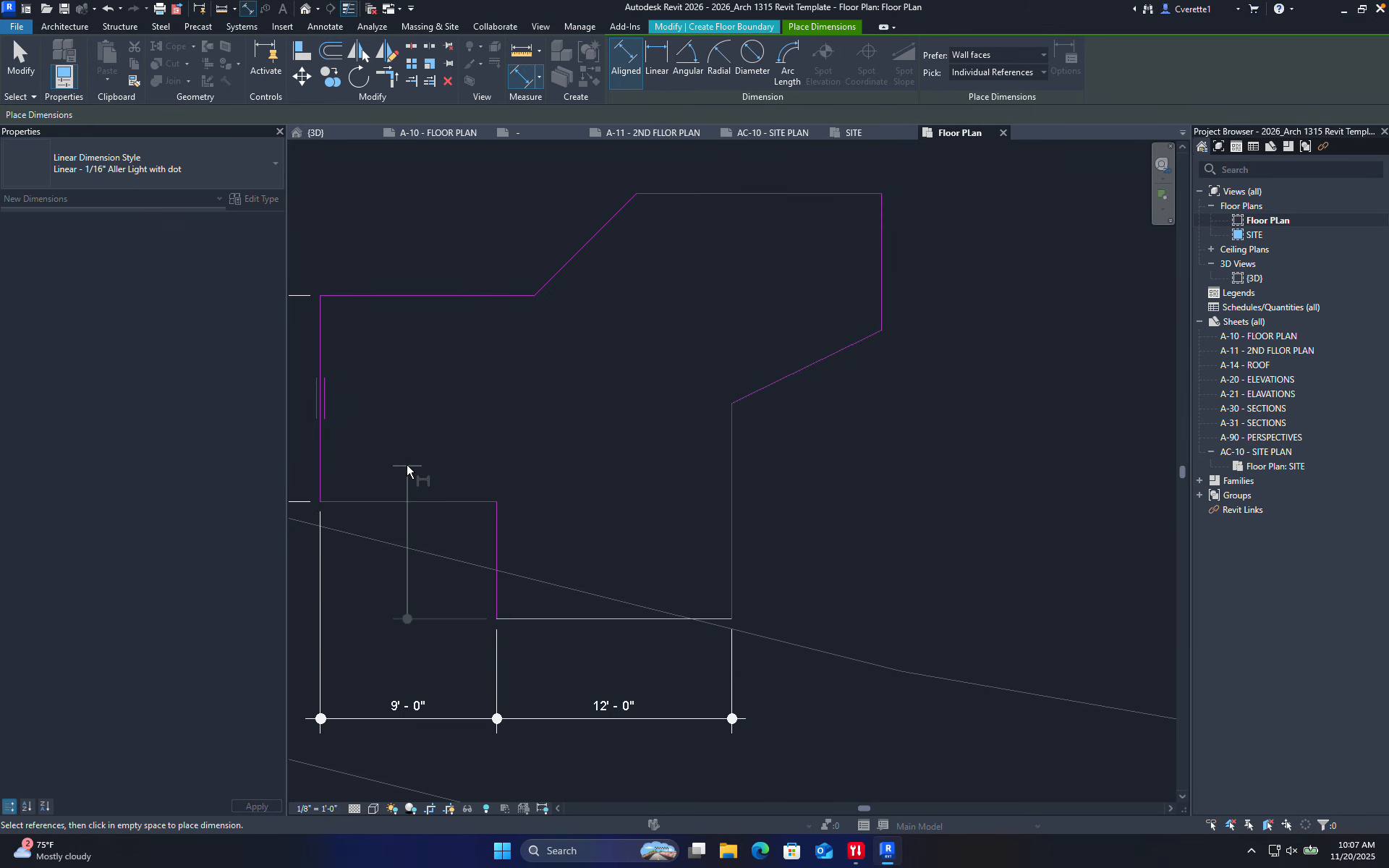
click(425, 501)
click(732, 403)
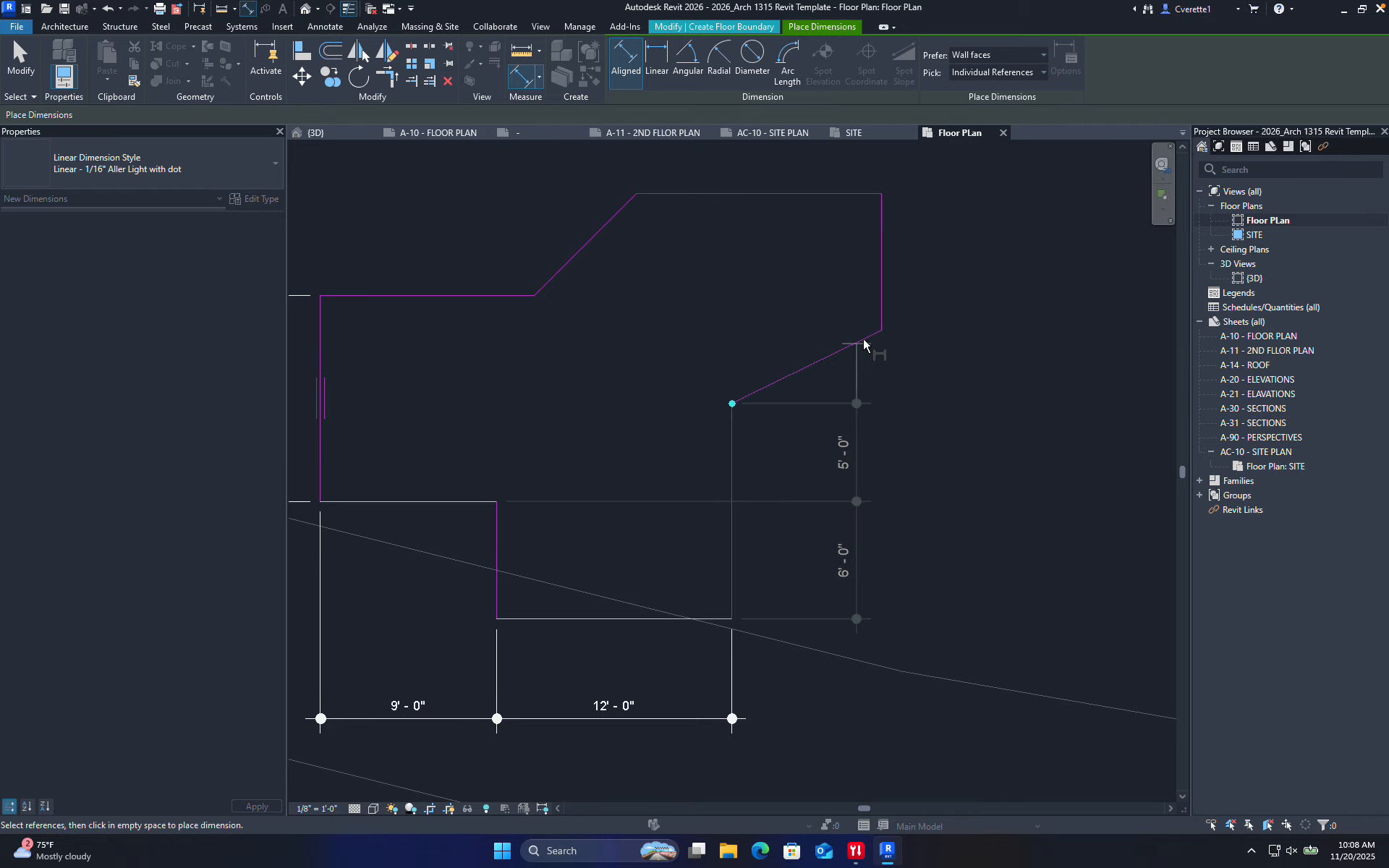
click(887, 335)
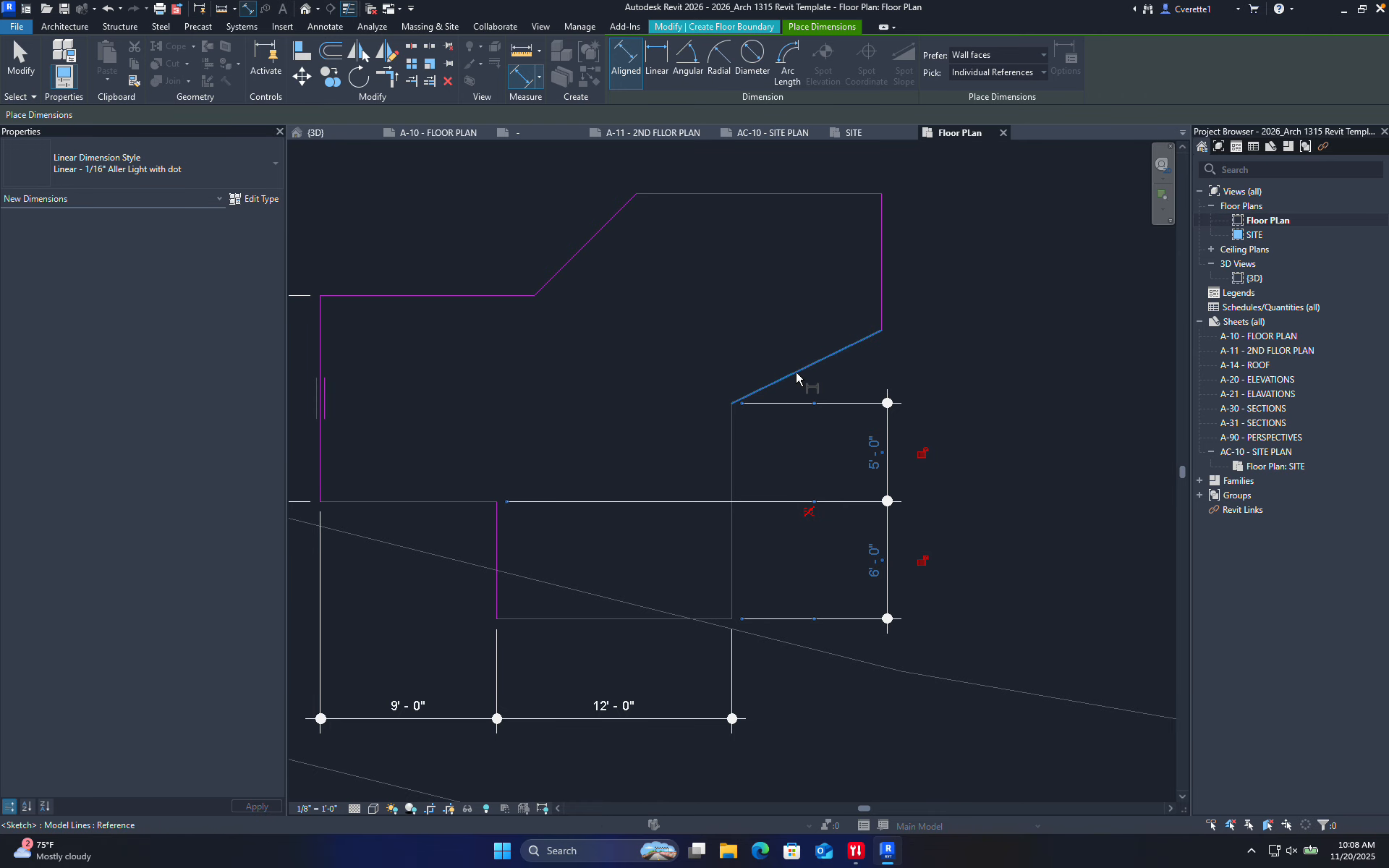
key(Escape)
key(Escape)
click(888, 478)
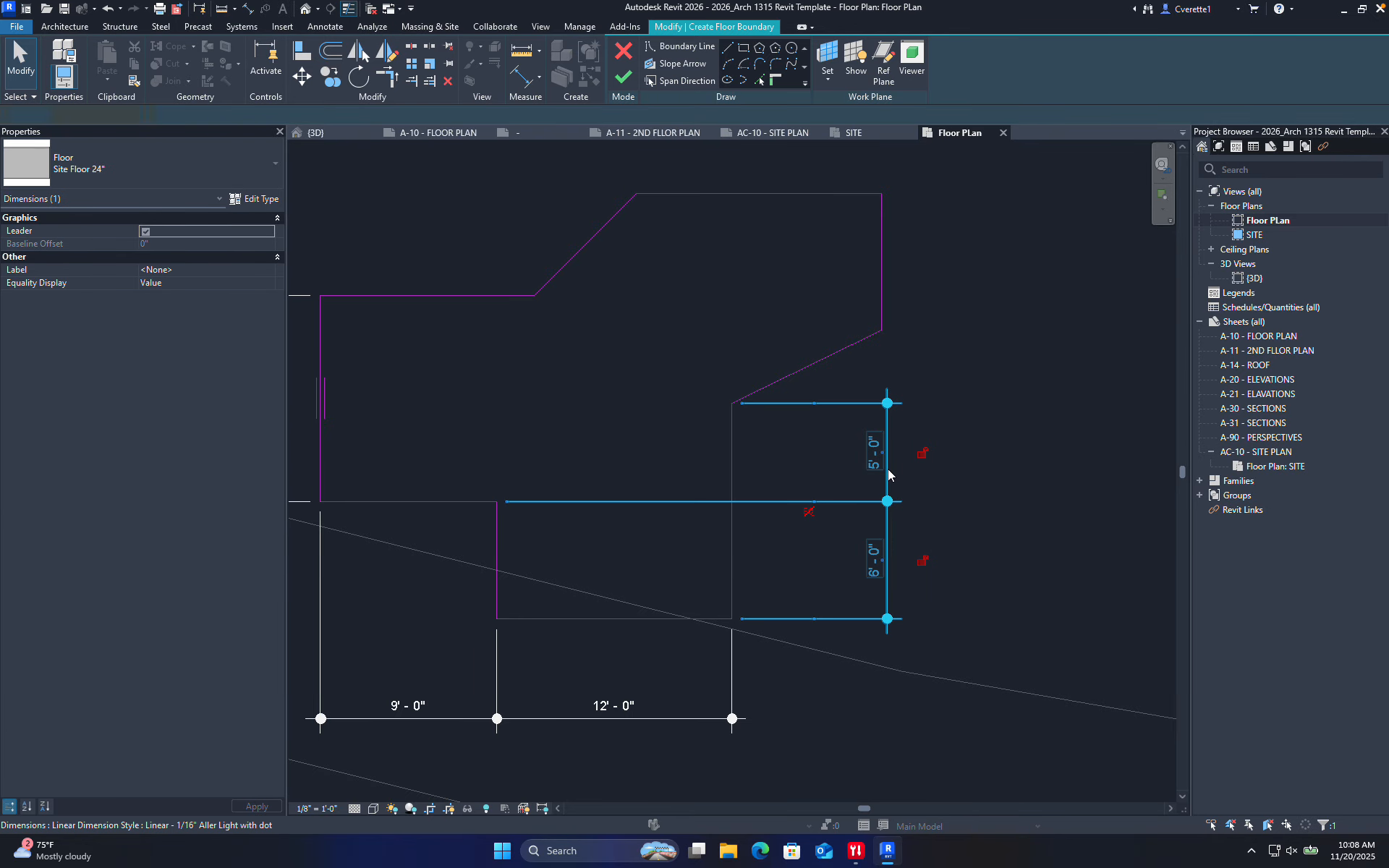
key(Delete)
- Finish the floor boundary sketch, dismiss the overlap warning and deselect the floor
middle_drag(863, 539, 1014, 484)
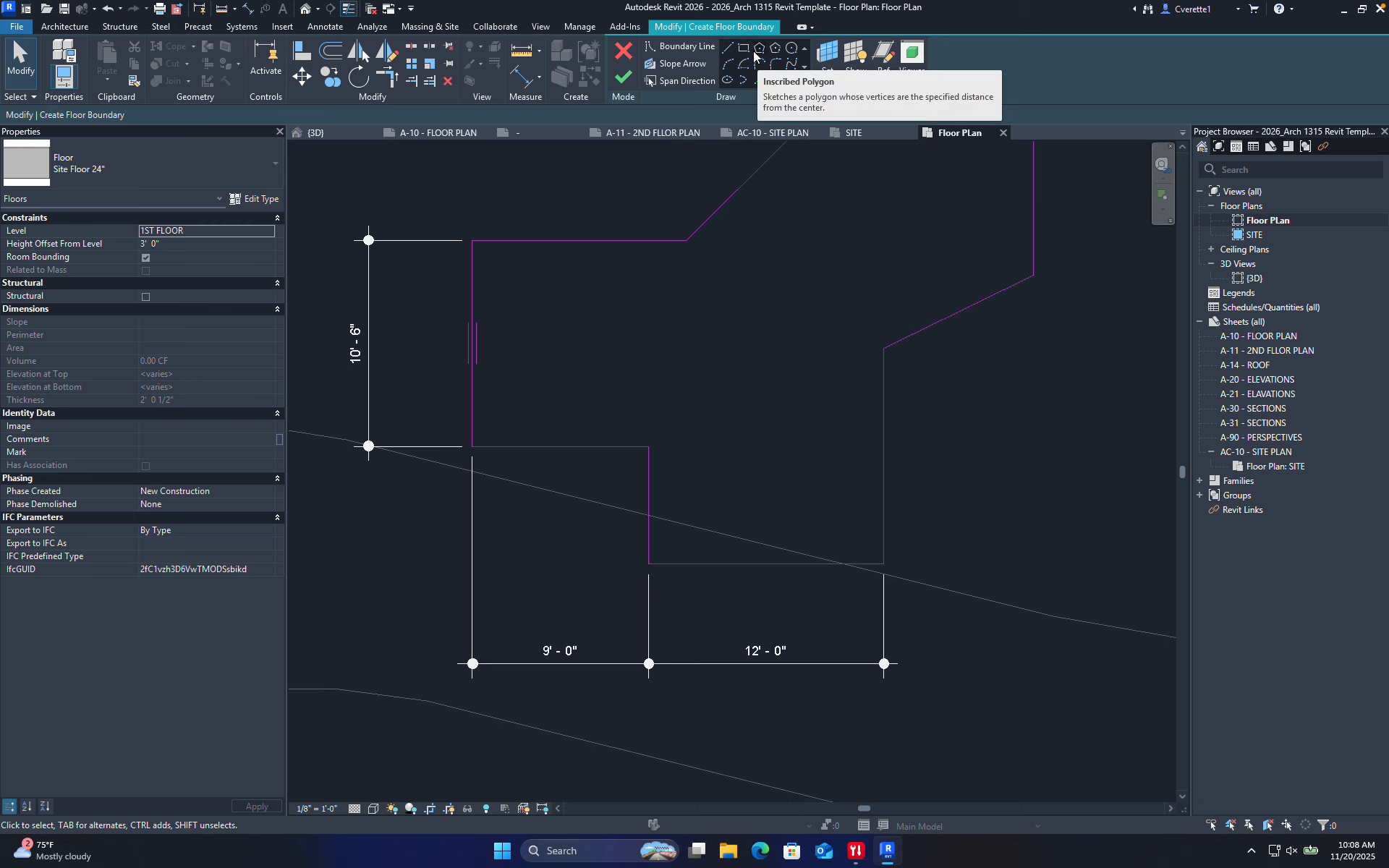
click(626, 80)
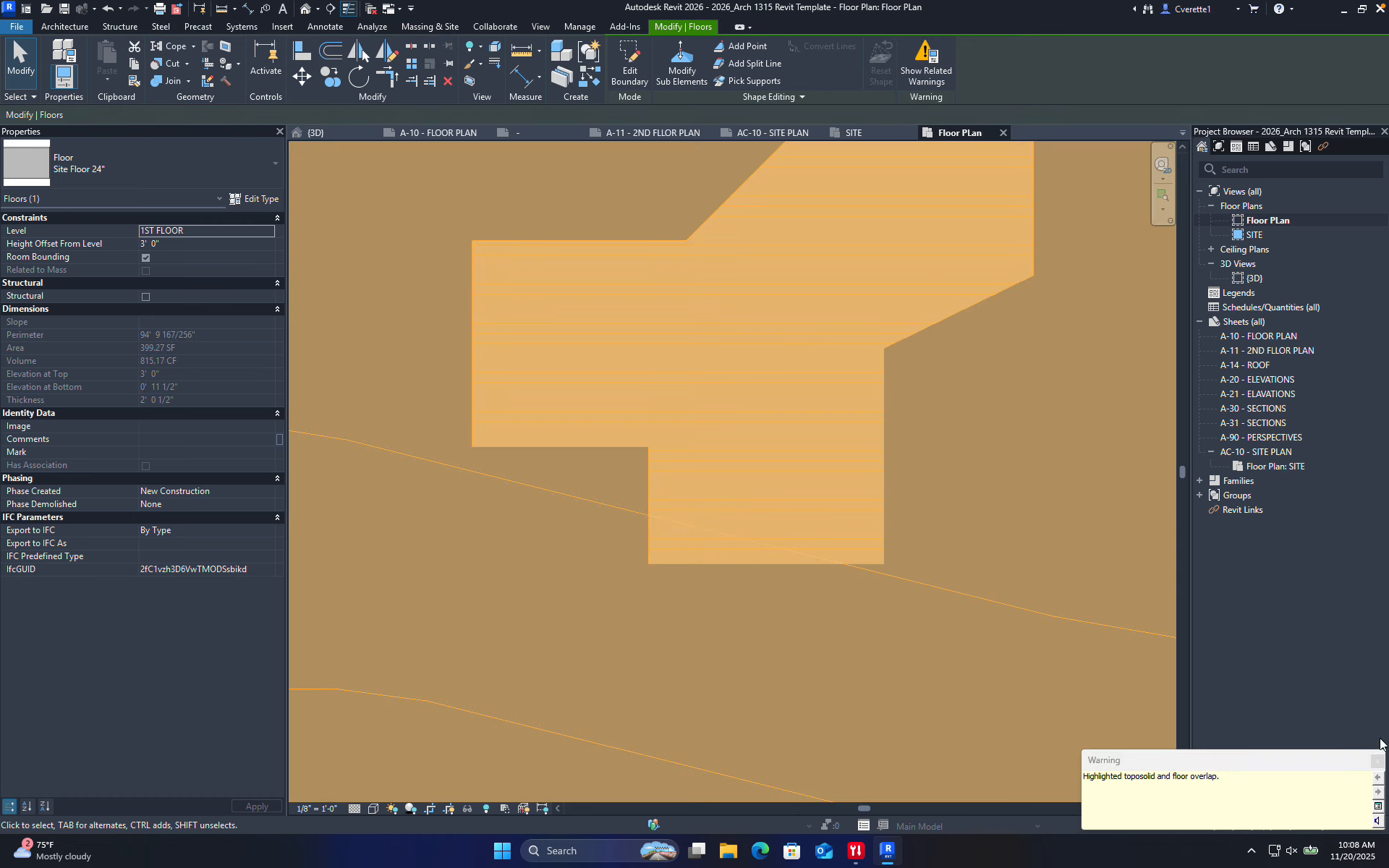
click(1376, 761)
click(940, 492)
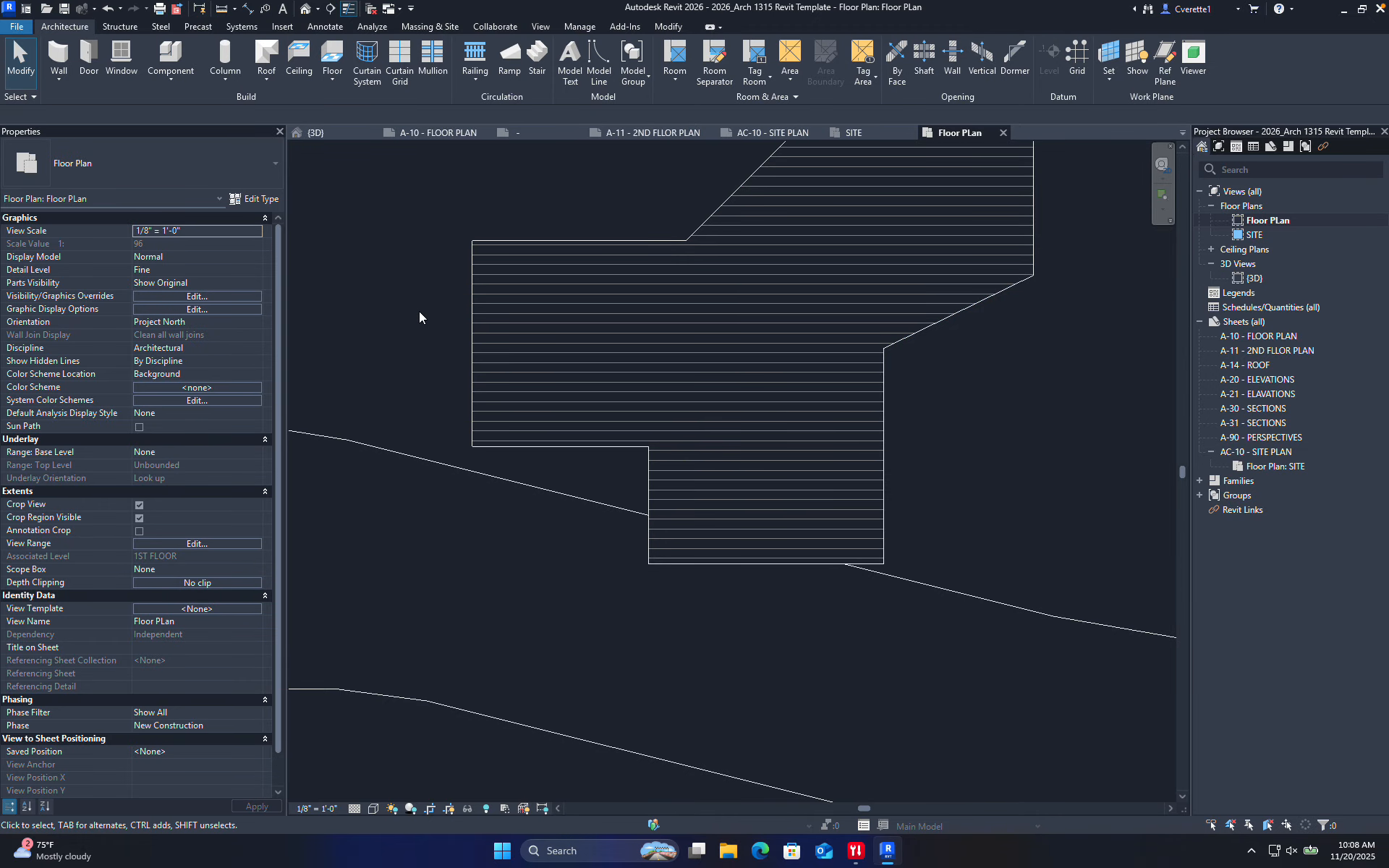
- Place a chained aligned dimension left of the finished floor across its upper-left, lower-left and bottom horizontal edges
key(d)
key(i)
click(491, 241)
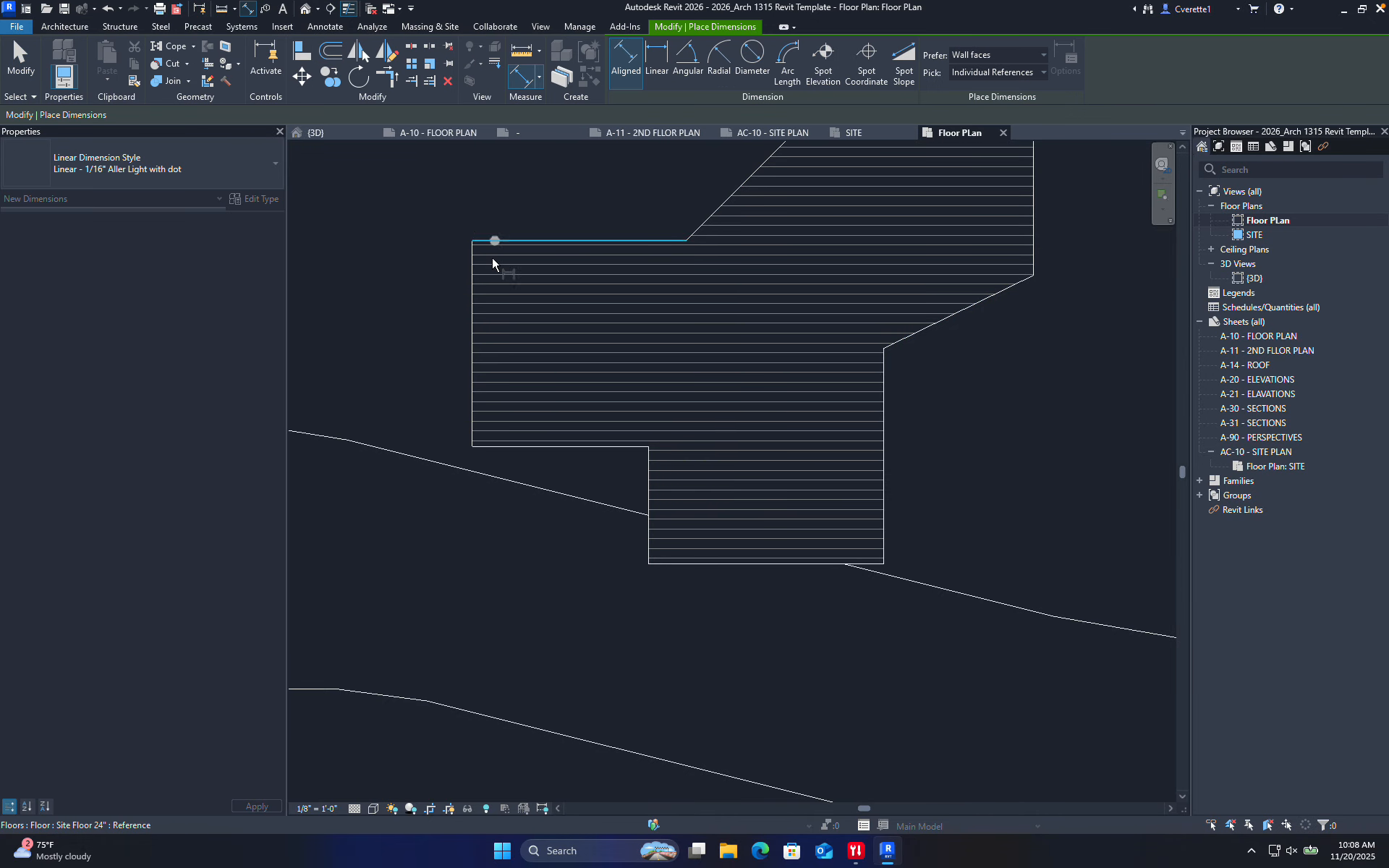
click(518, 447)
click(698, 562)
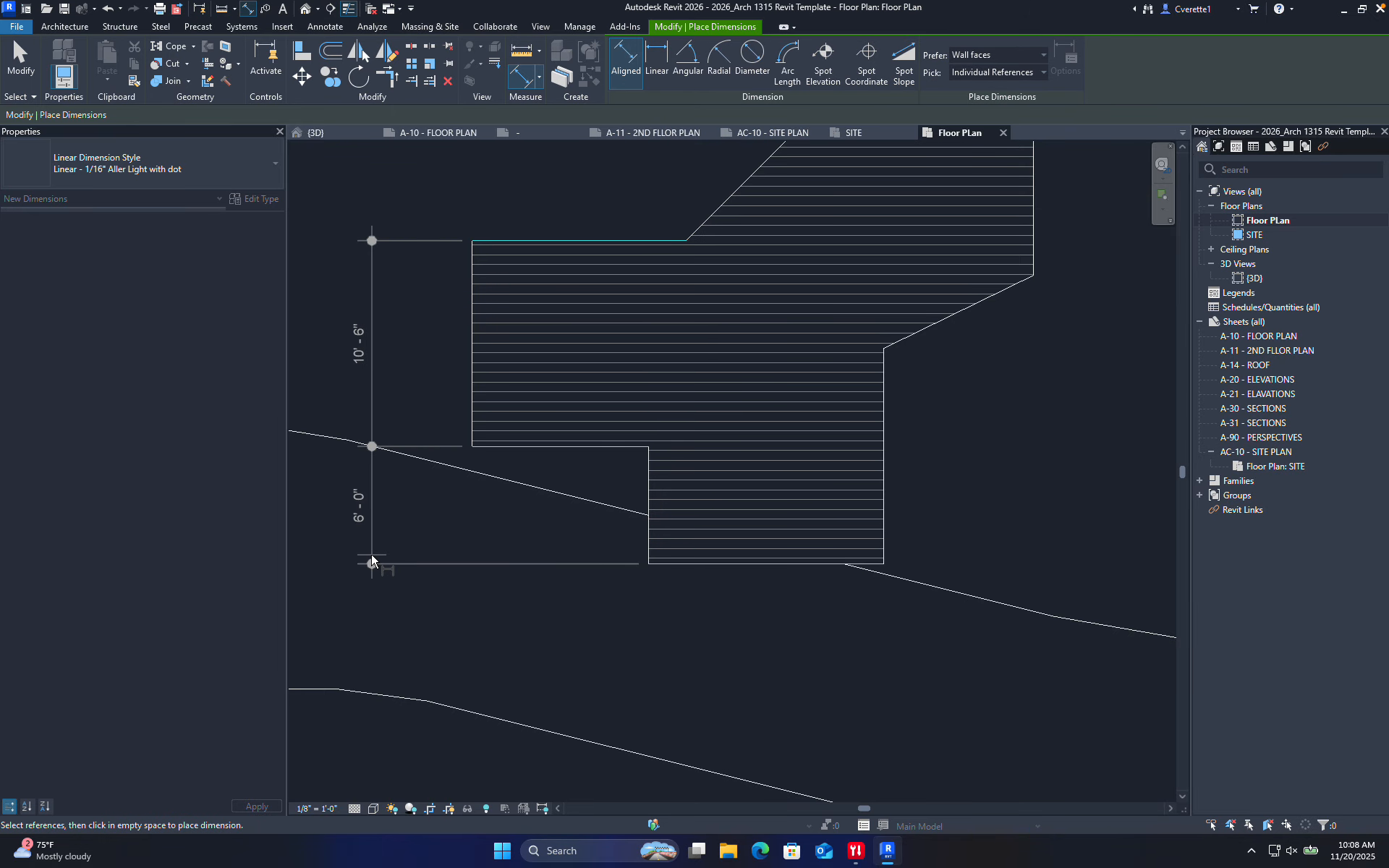
click(371, 554)
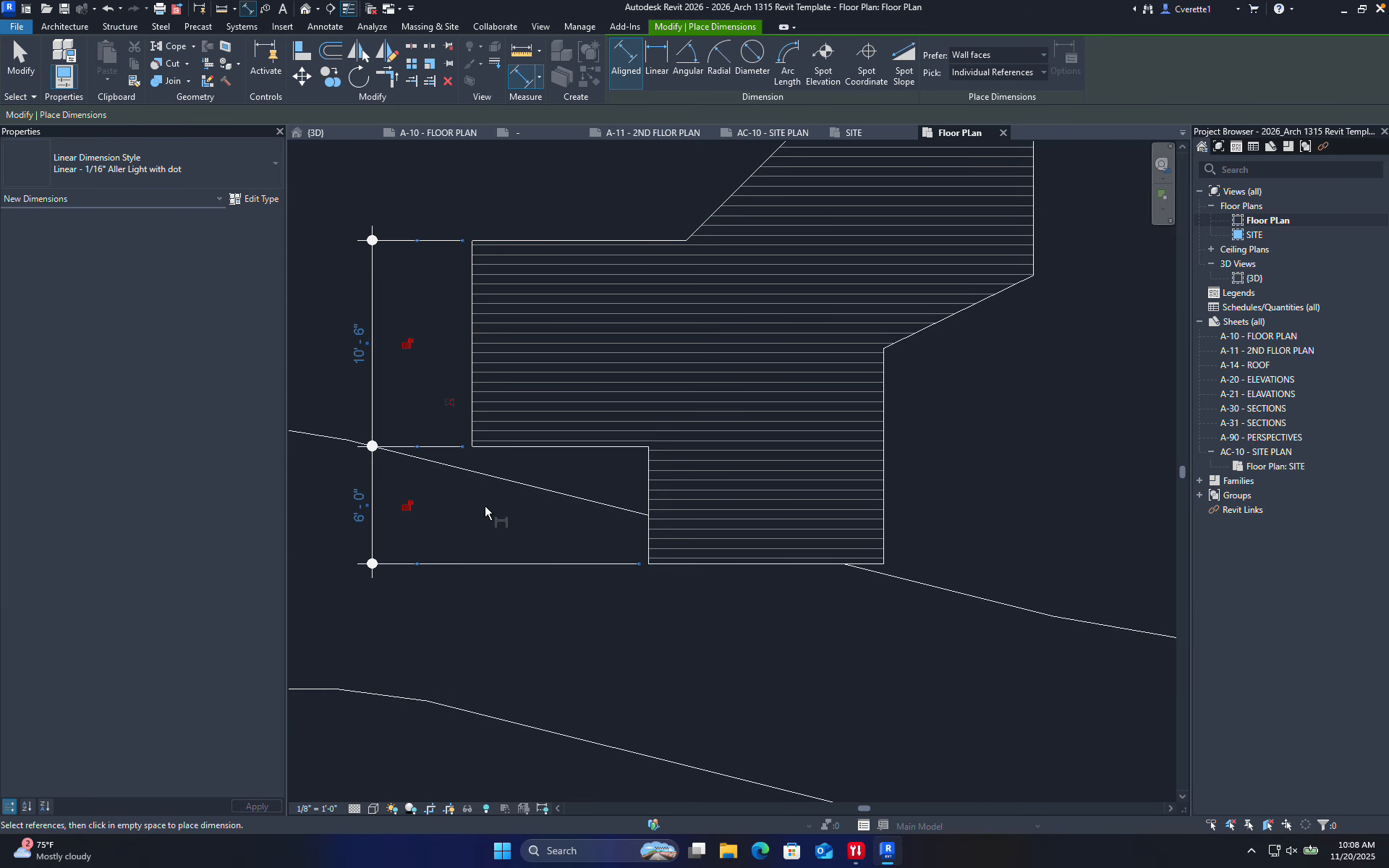
middle_drag(495, 512, 427, 604)
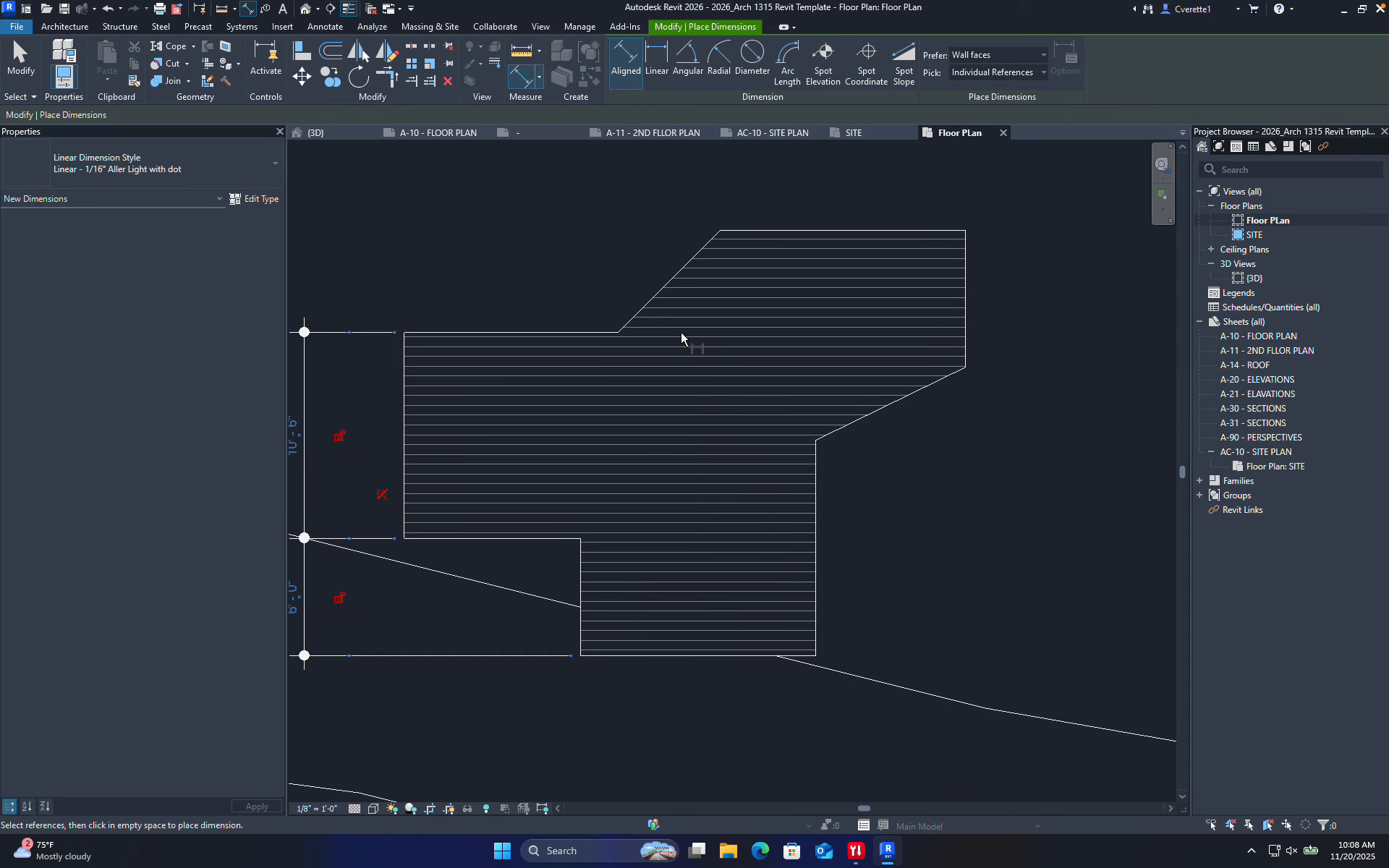
key(Escape)
key(Escape)
mouse_move(649, 306)
mouse_down()
mouse_move(704, 289)
mouse_move(661, 292)
mouse_up()
key(ctrl+z)
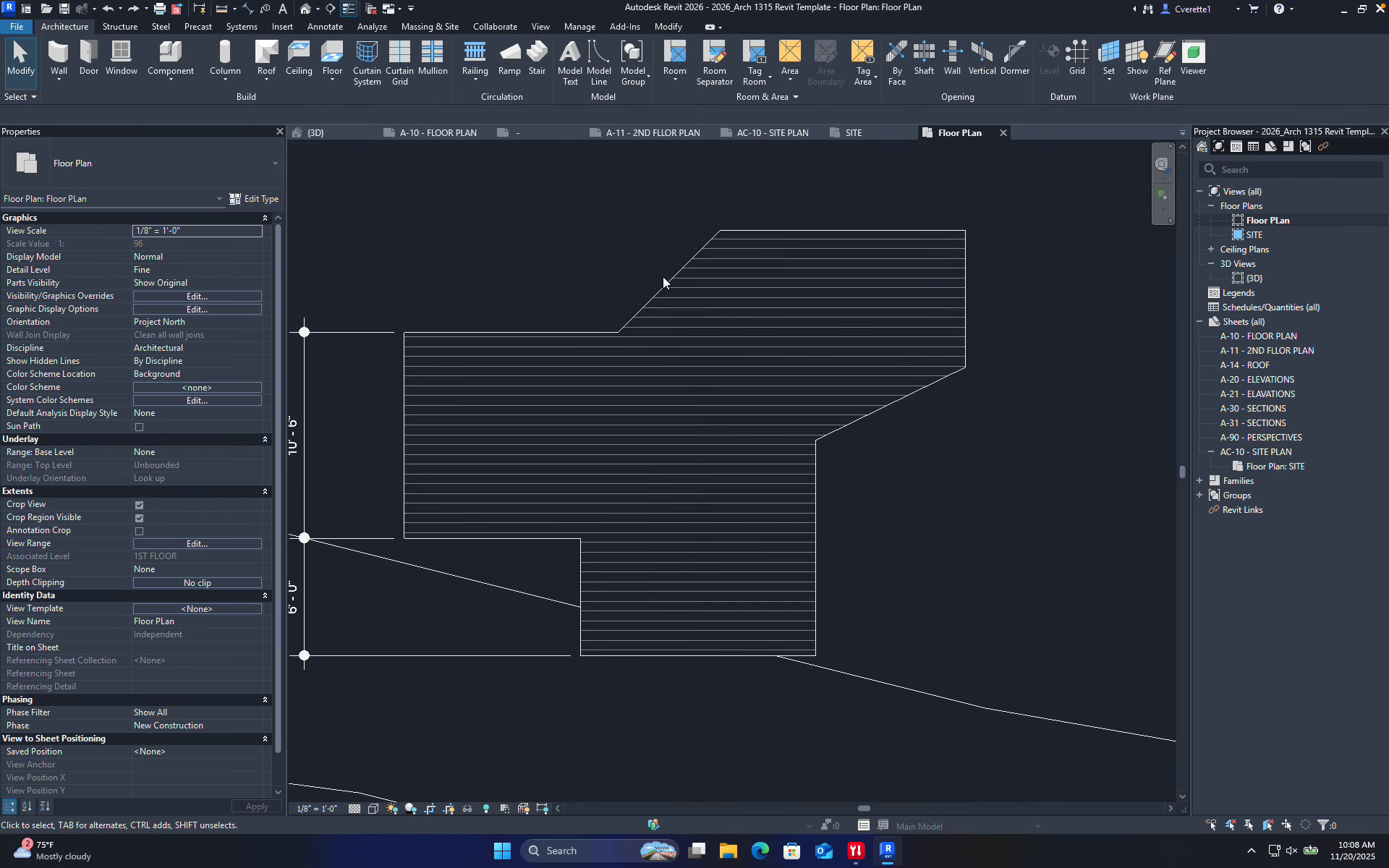
click(667, 289)
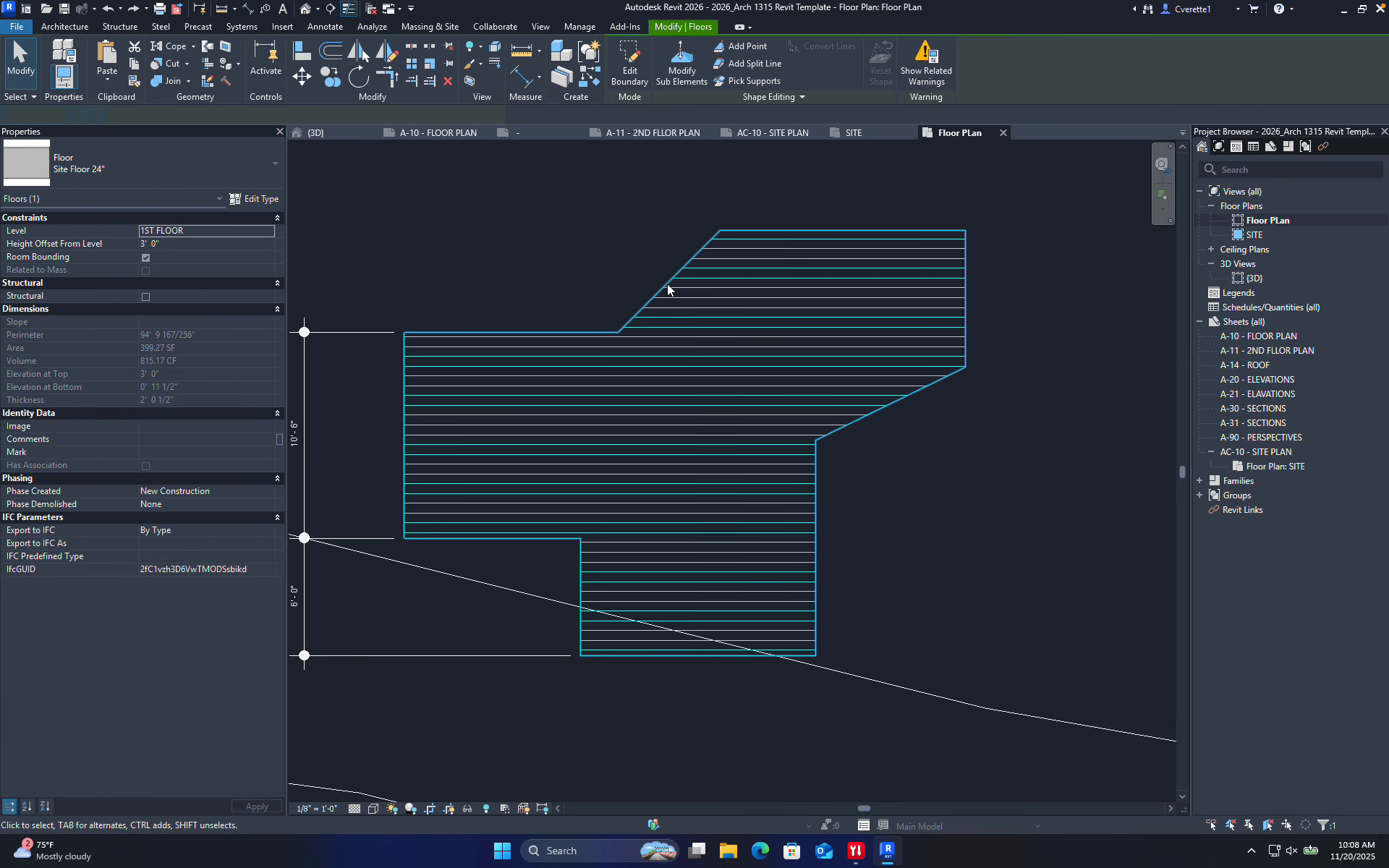
double_click(667, 289)
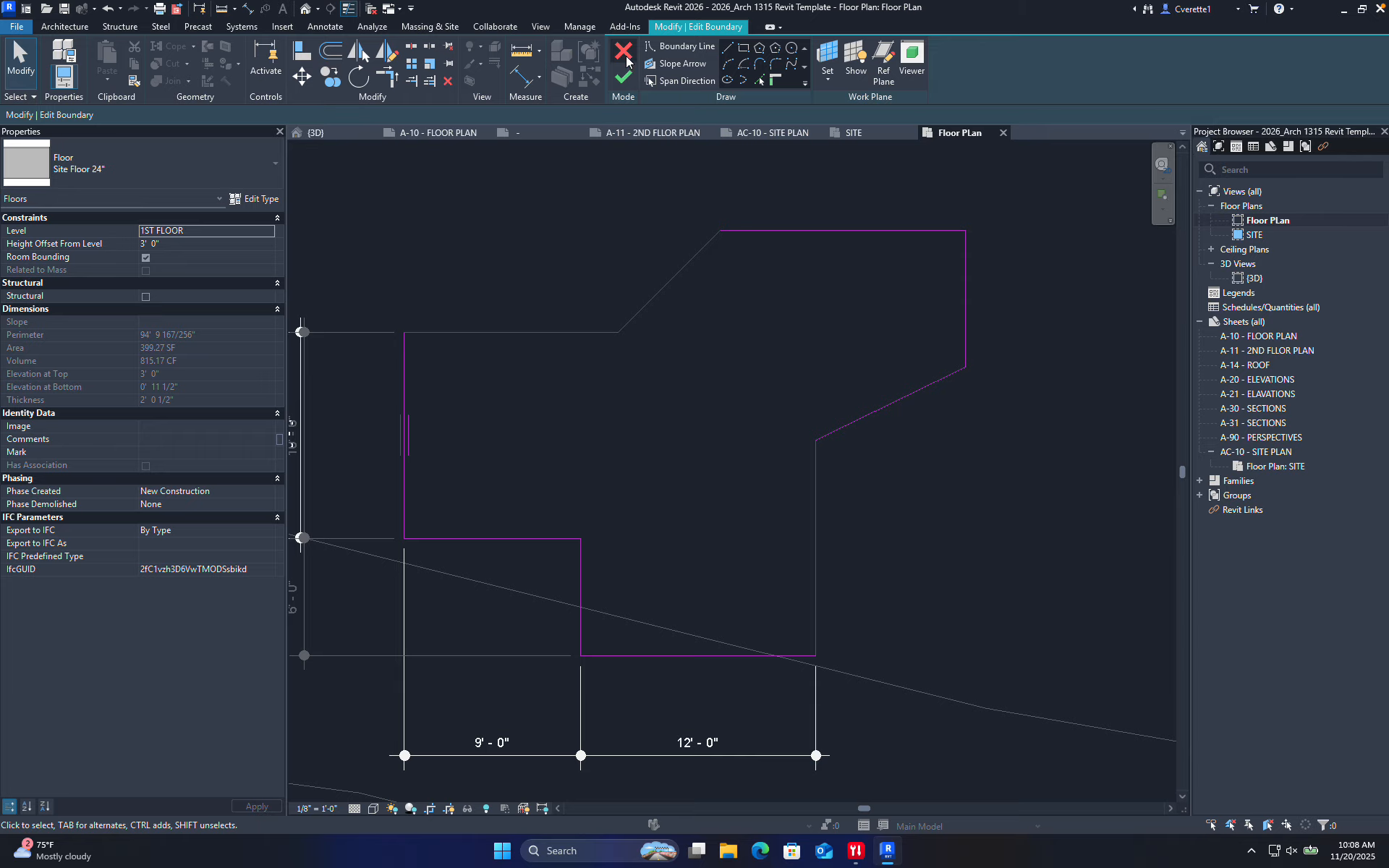
click(623, 52)
key(Escape)
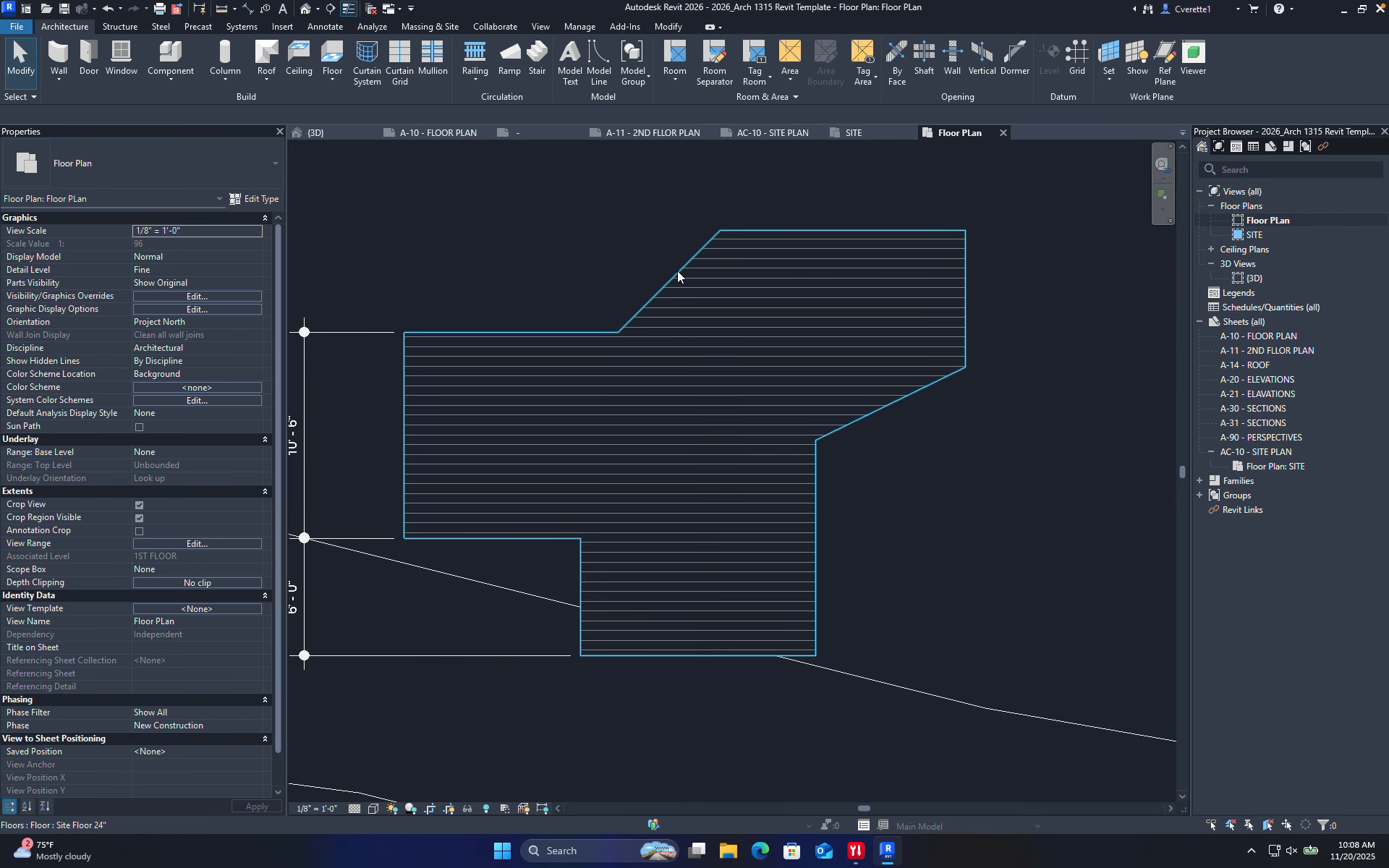
- Open the Site Floor 24" boundary for editing and start the Align command
click(678, 276)
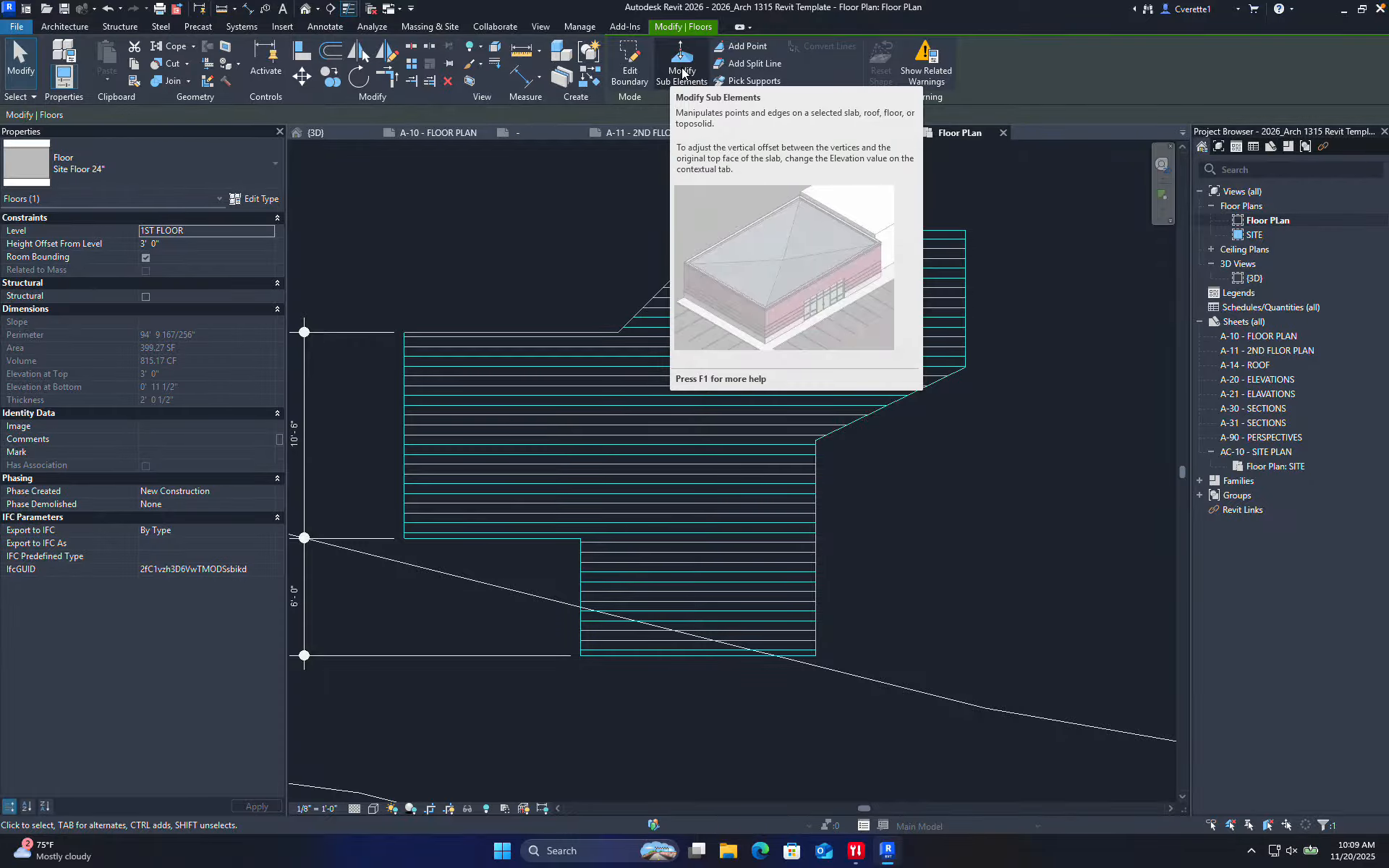
click(635, 75)
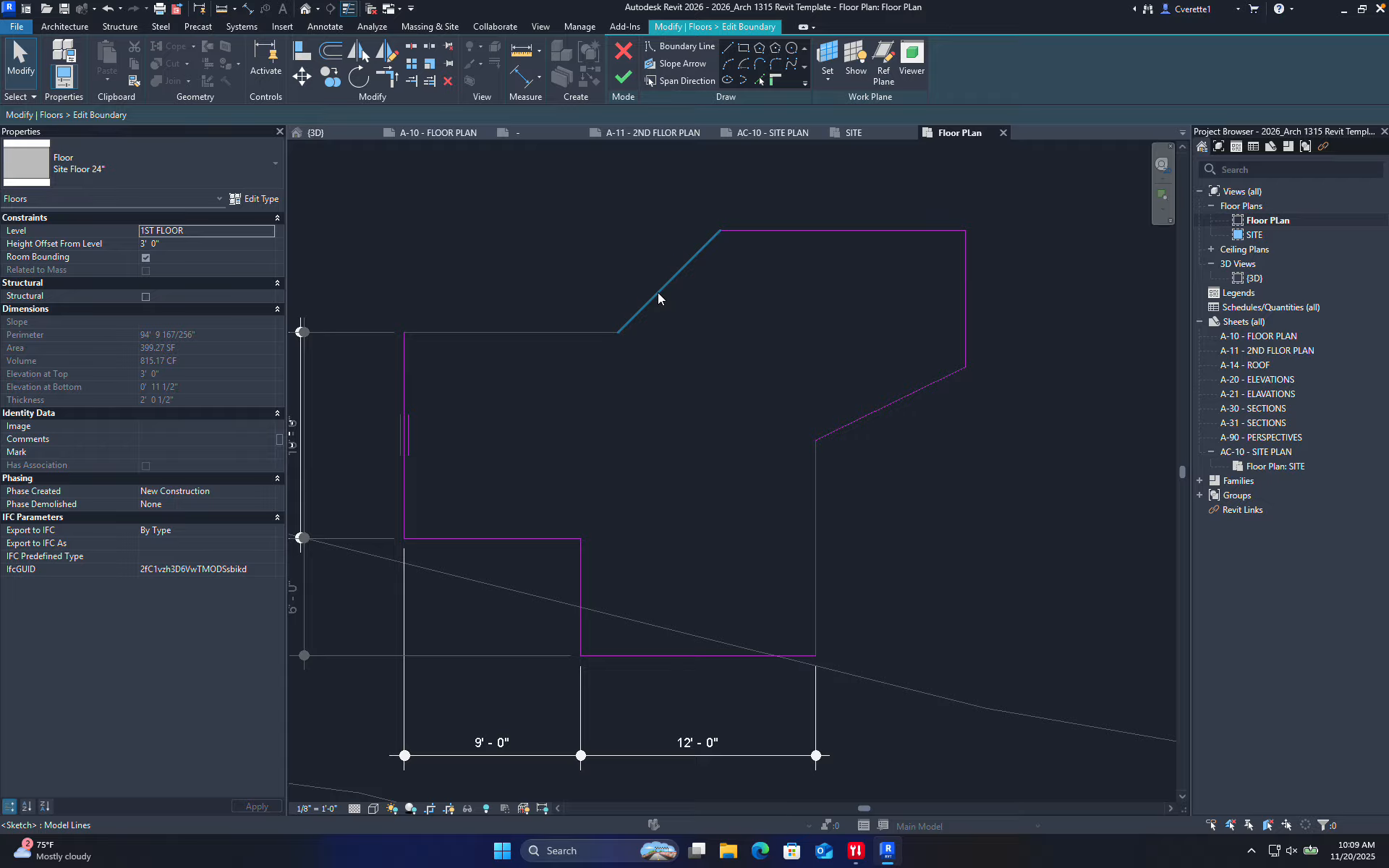
key(a)
key(l)
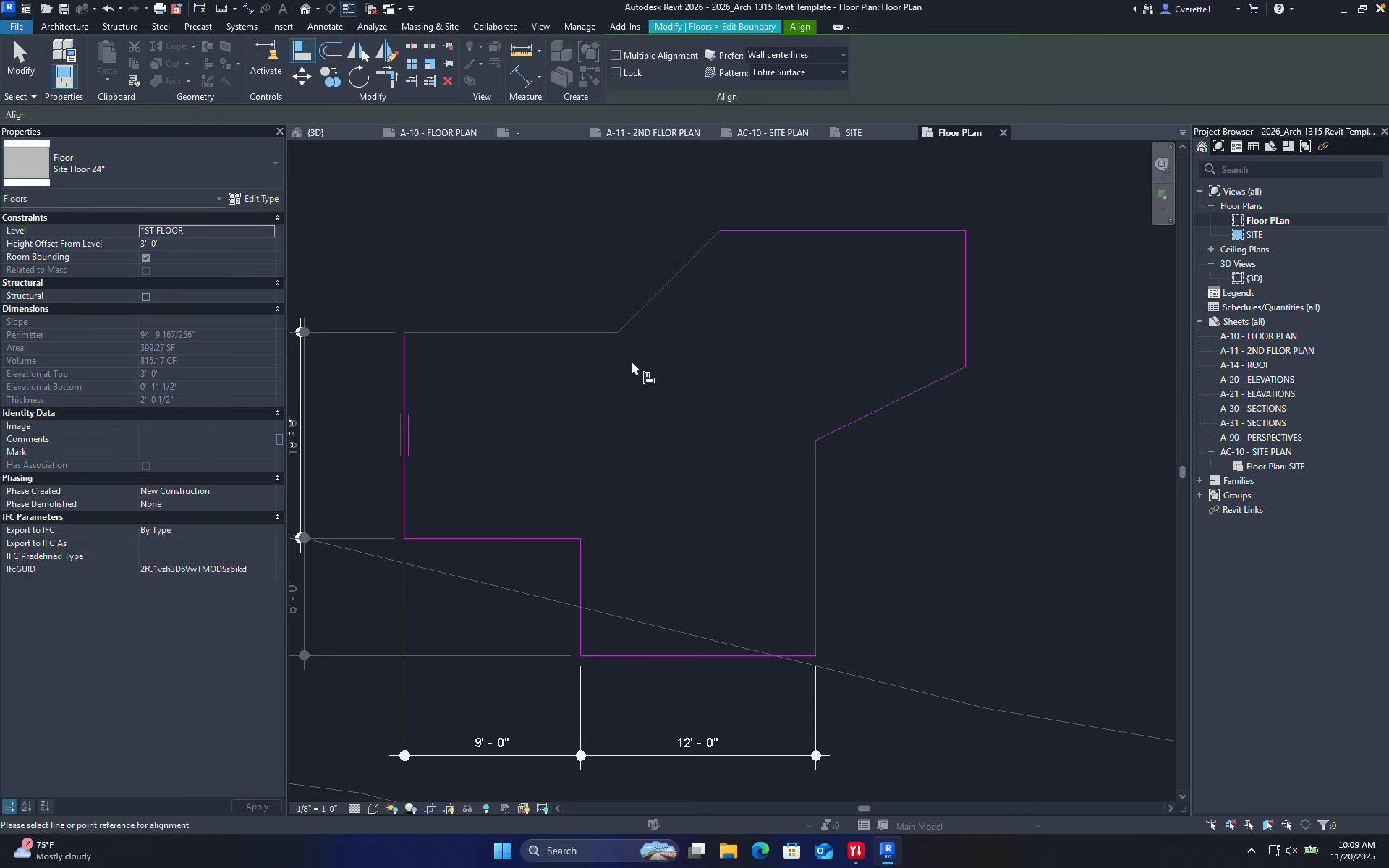
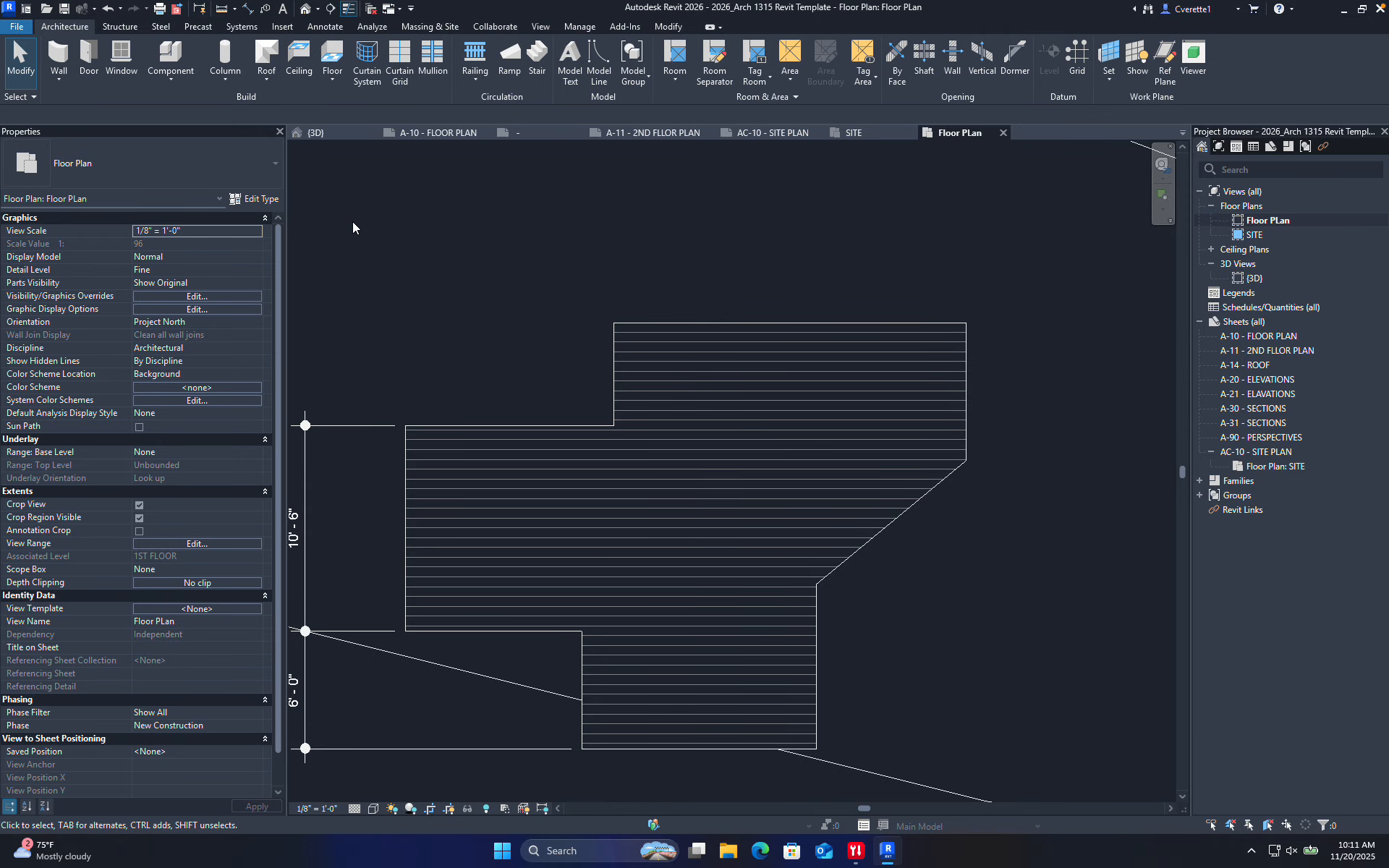
key(w)
key(a)
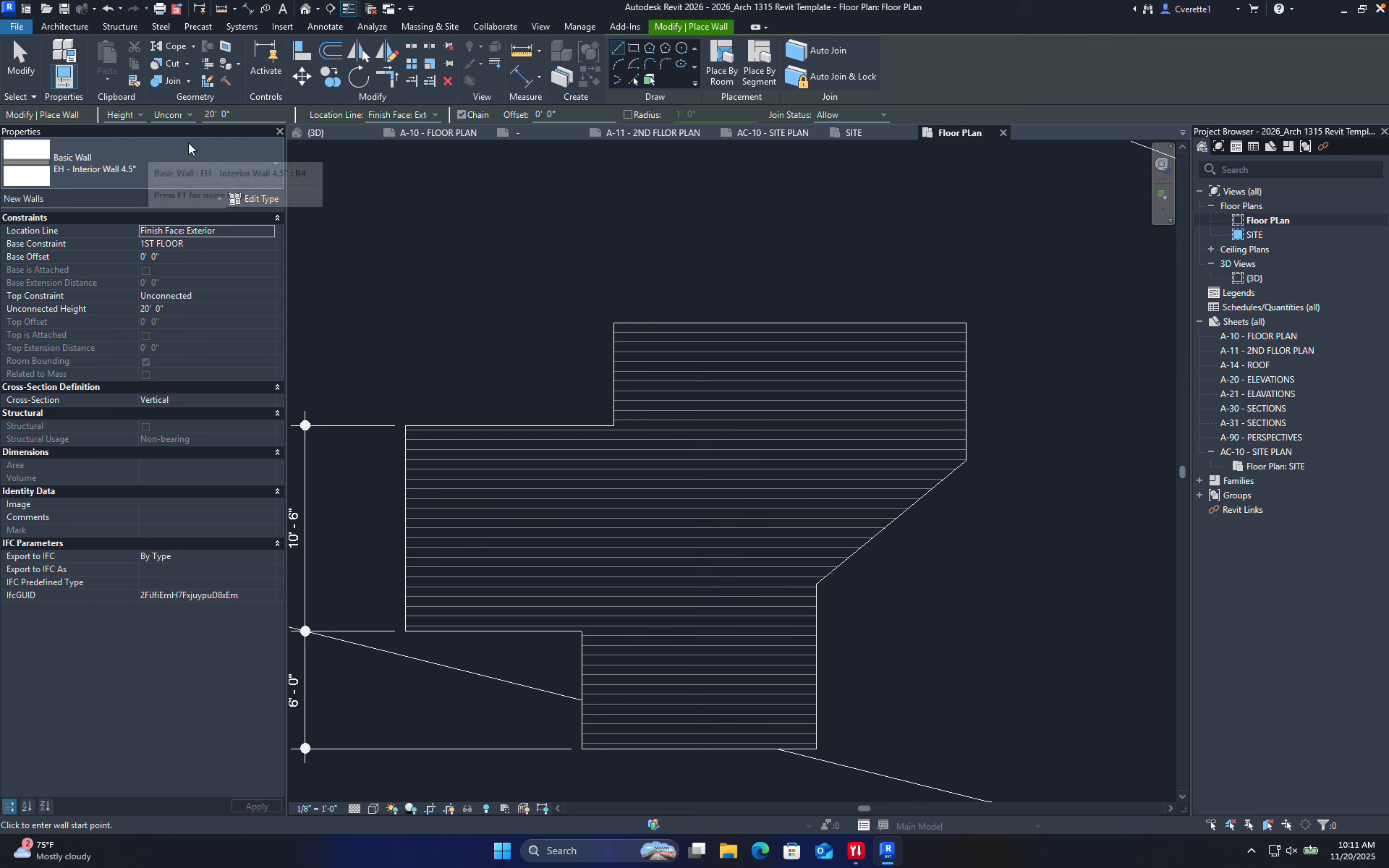
key(Escape)
key(Escape)
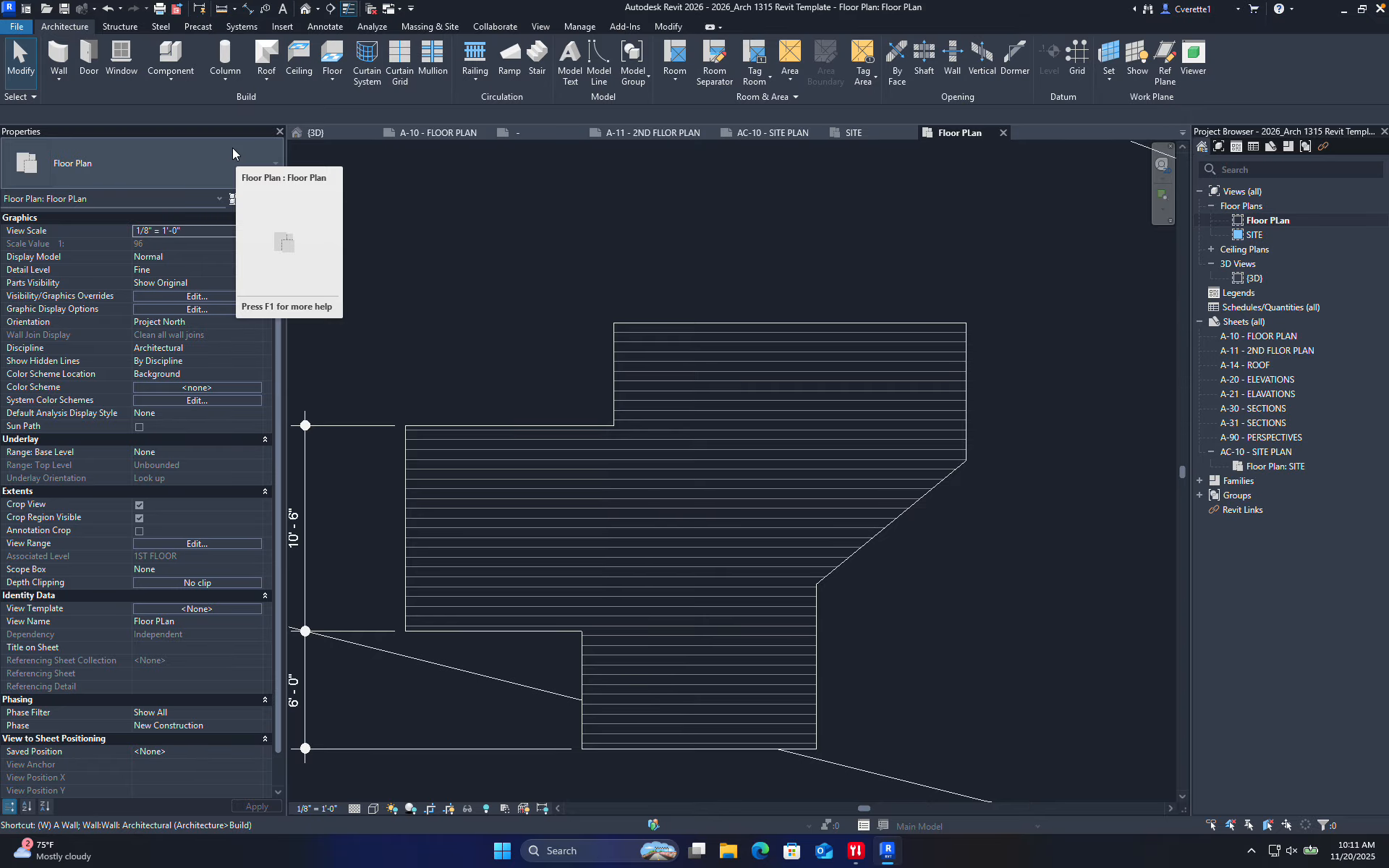
- Draw a continuous zigzag chain of EH - Interior Wall 4.5" walls from the floor's left part to its upper part
key(w)
key(a)
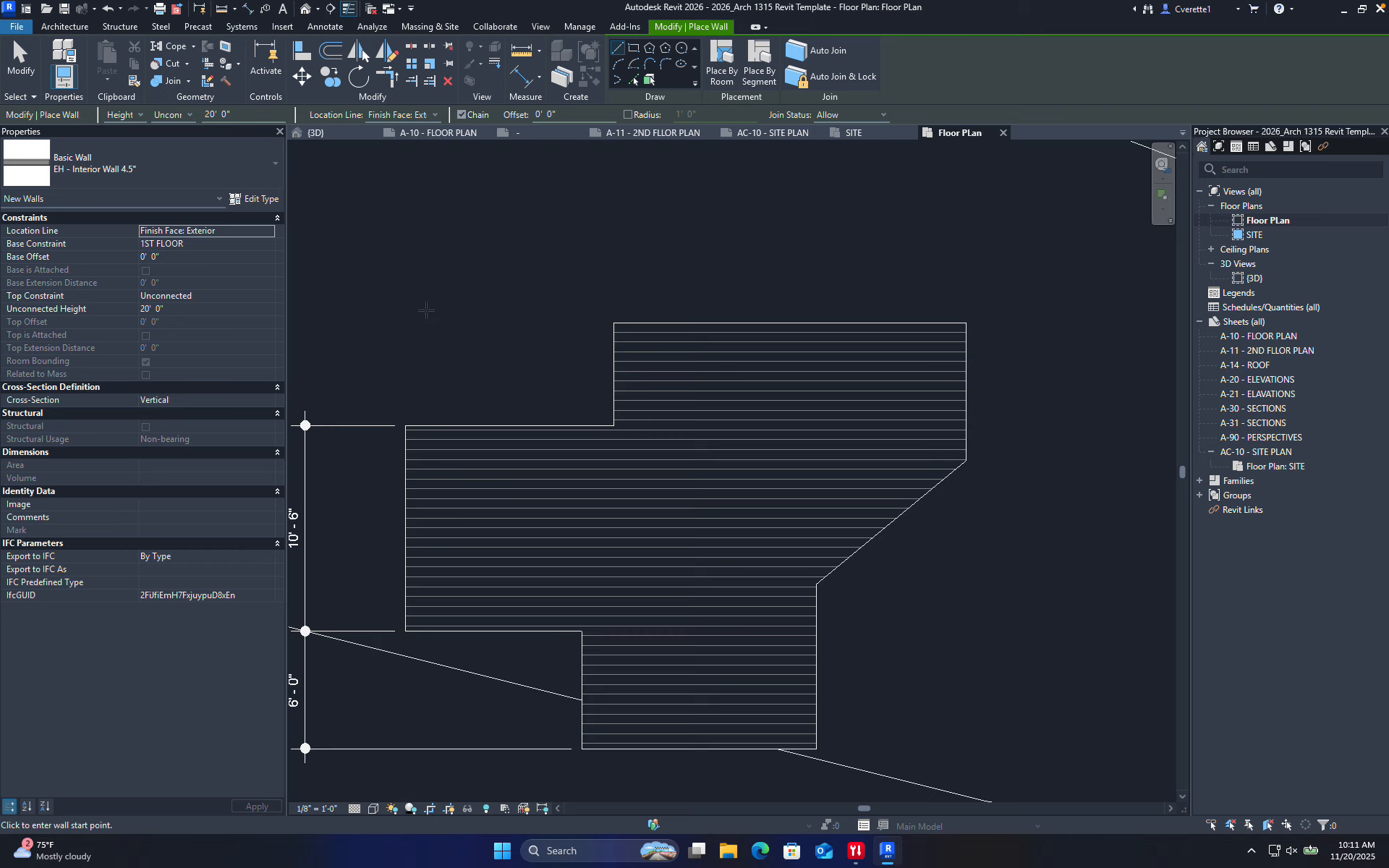
click(445, 476)
click(445, 581)
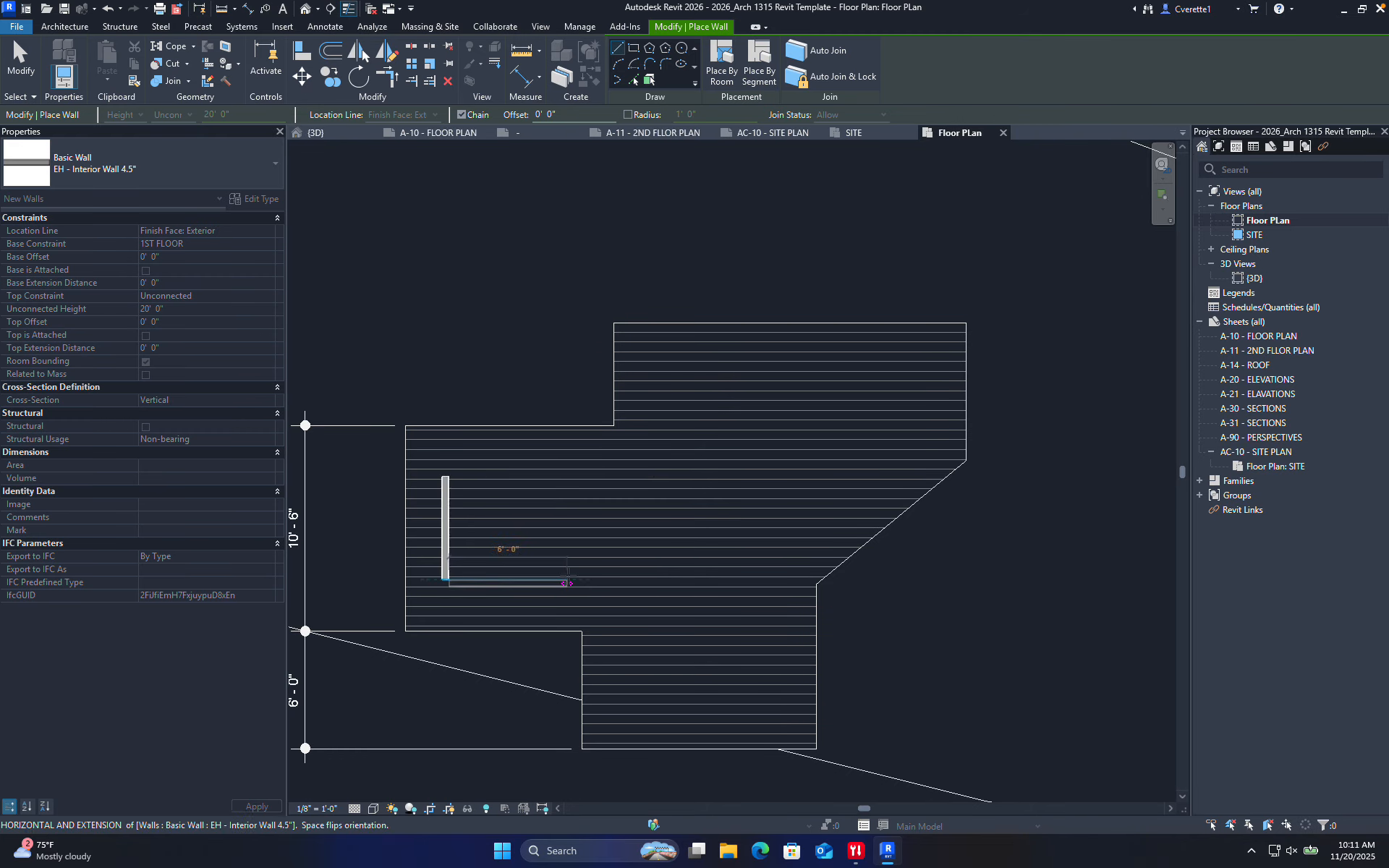
click(597, 582)
click(597, 687)
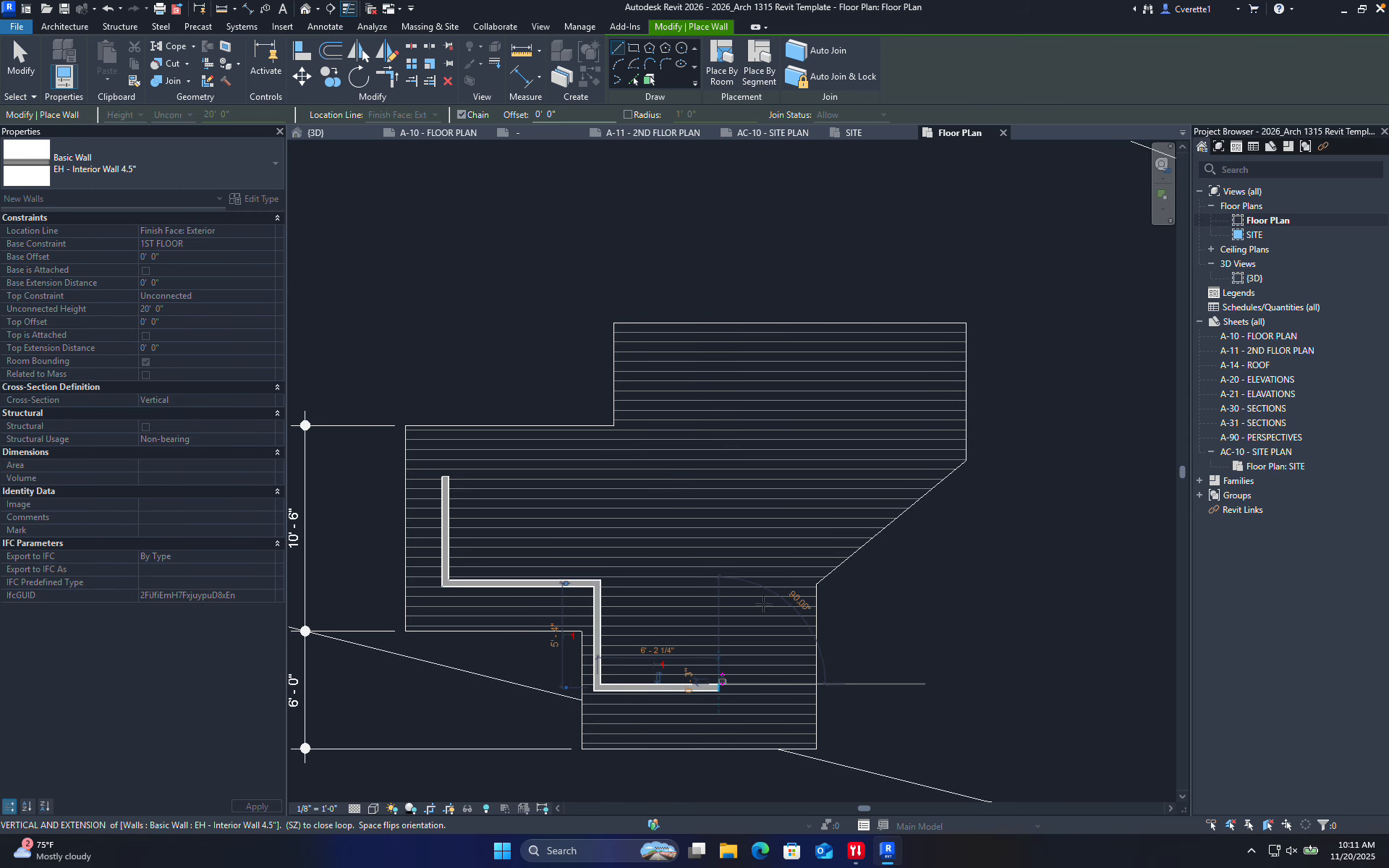
click(723, 687)
click(773, 471)
click(635, 495)
click(737, 387)
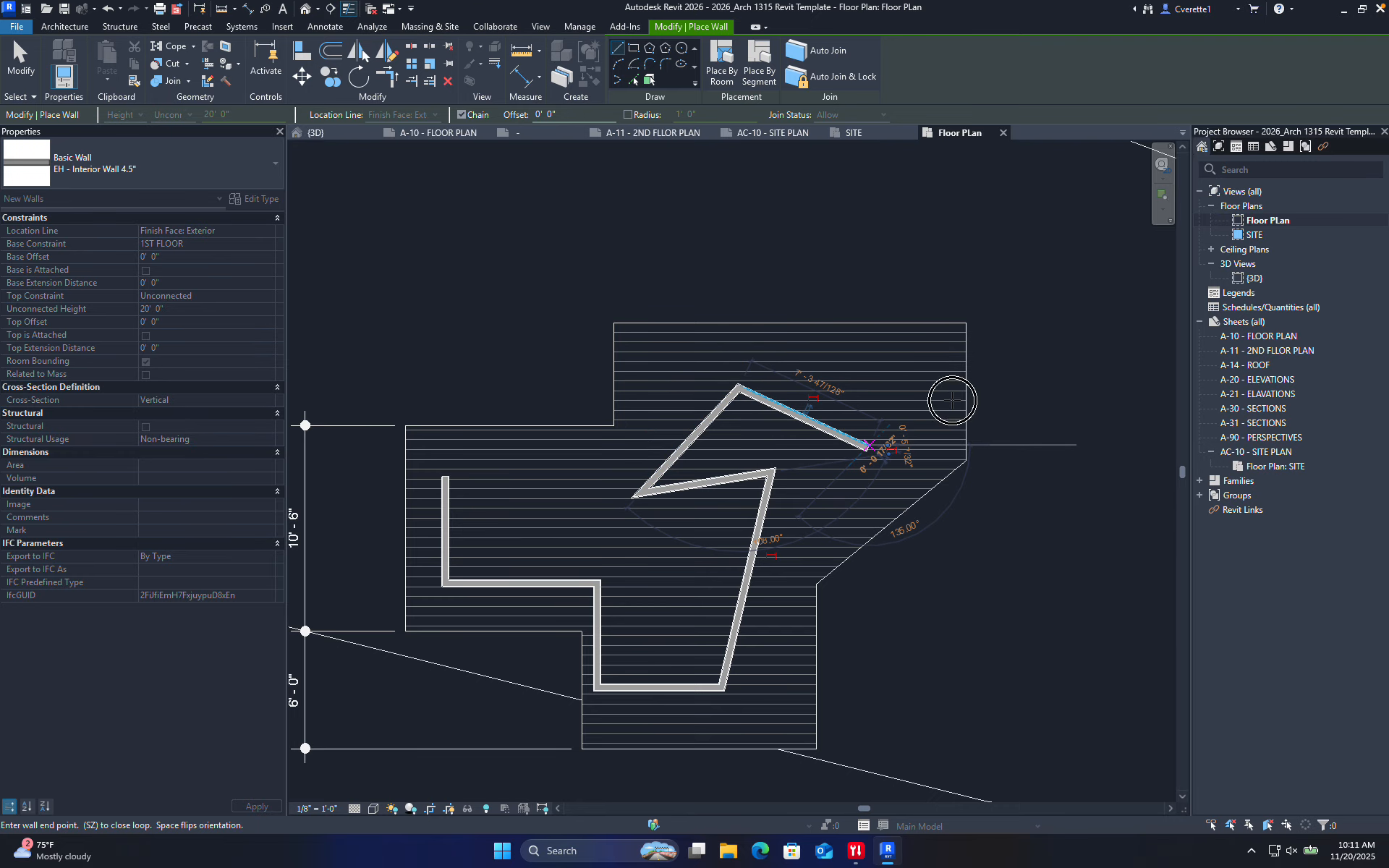
click(868, 448)
click(962, 402)
click(891, 333)
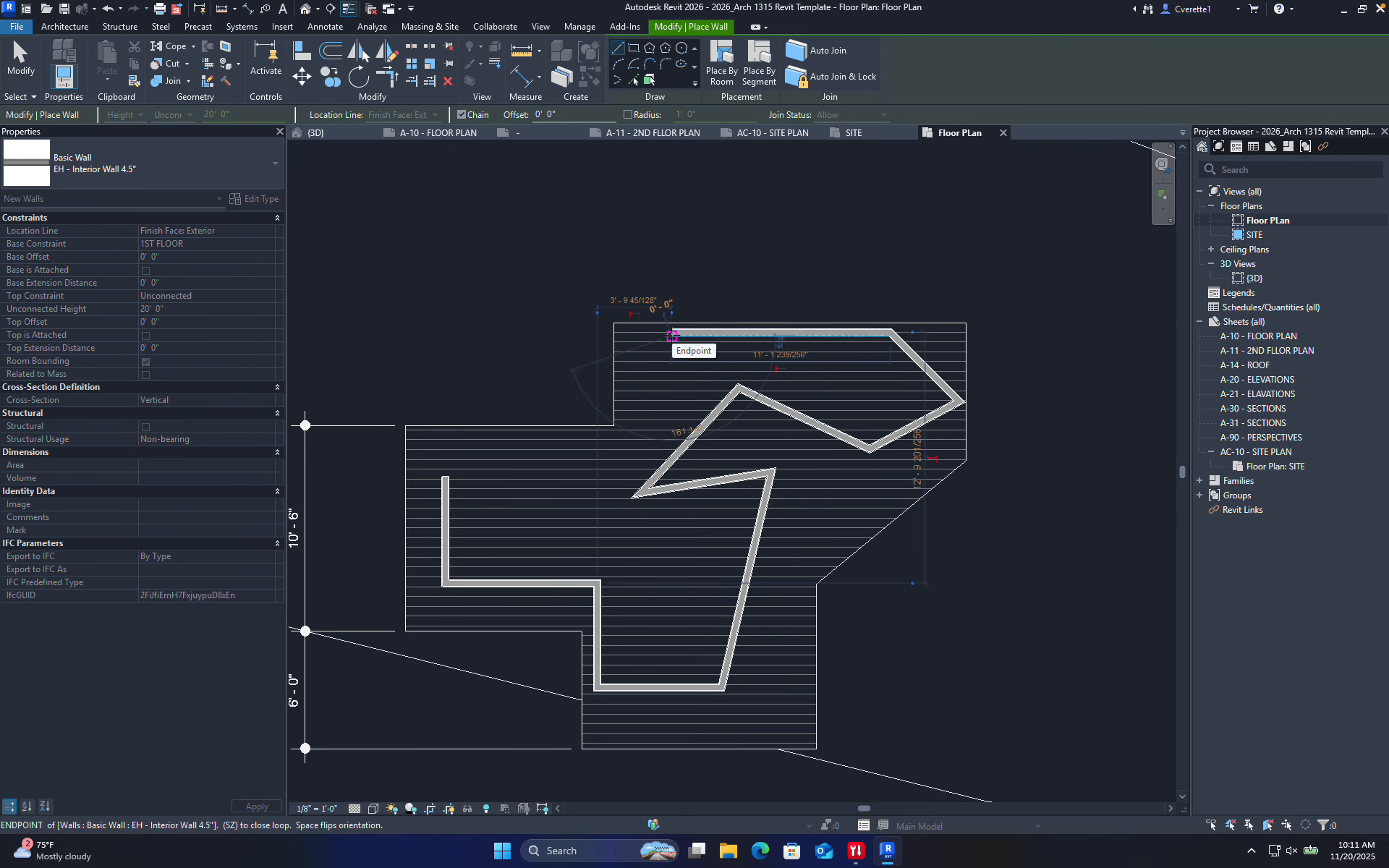
click(672, 334)
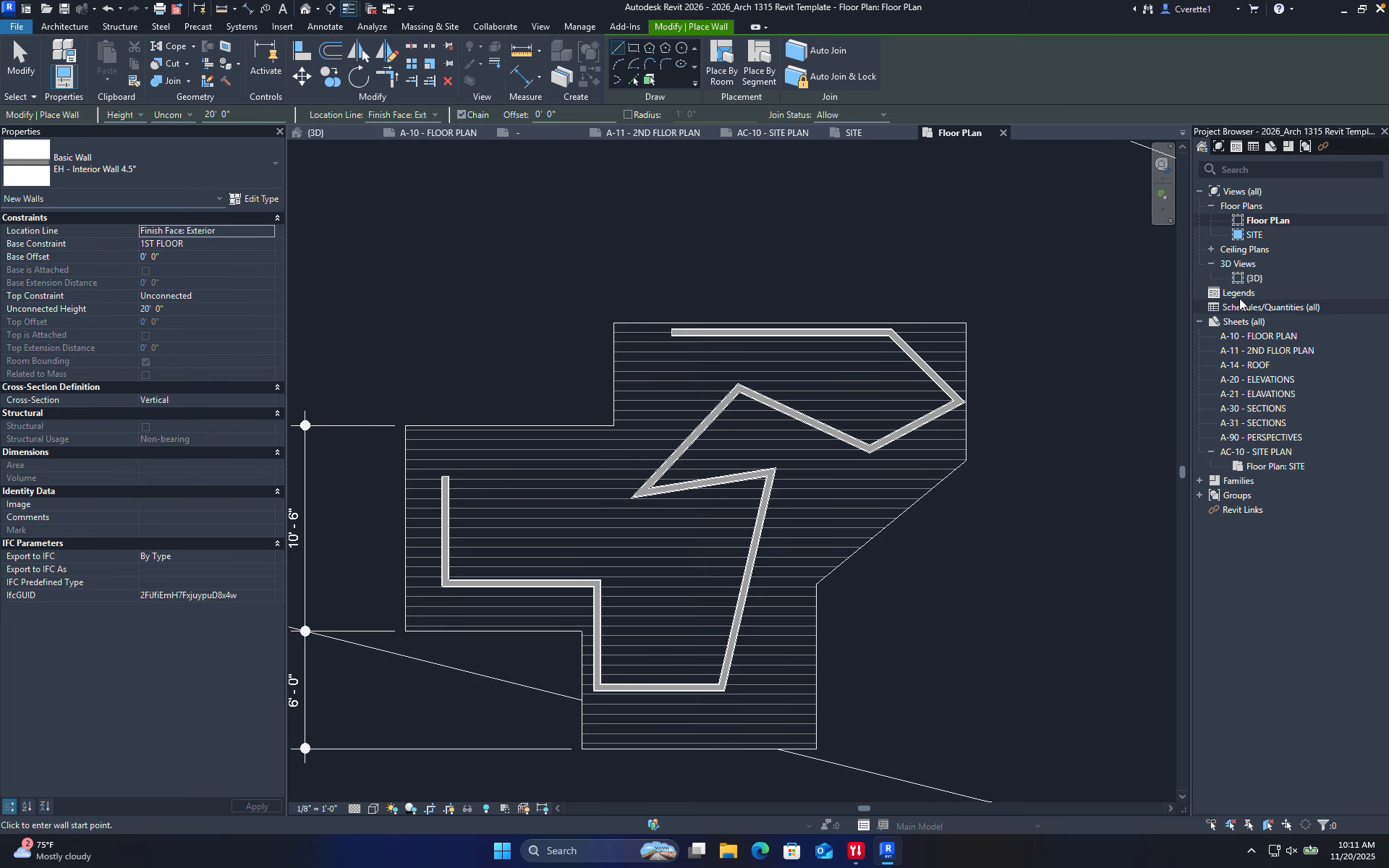
- Inspect the walls standing on the floor in the 3D view, orbiting around them, and return to the floor plan
double_click(1254, 278)
scroll(762, 409, up, 5)
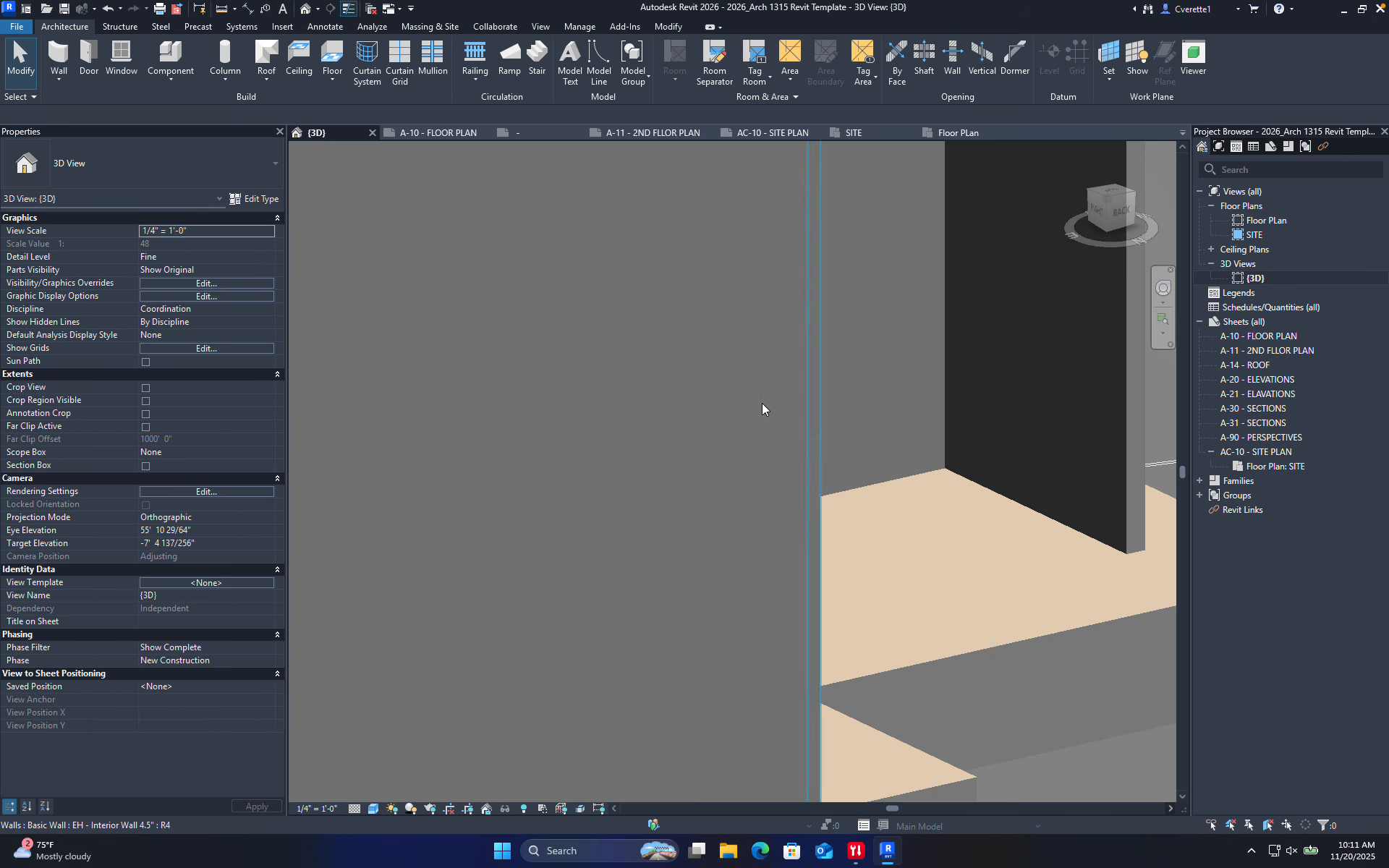
scroll(745, 422, down, 10)
shift+middle_drag(745, 423, 685, 497)
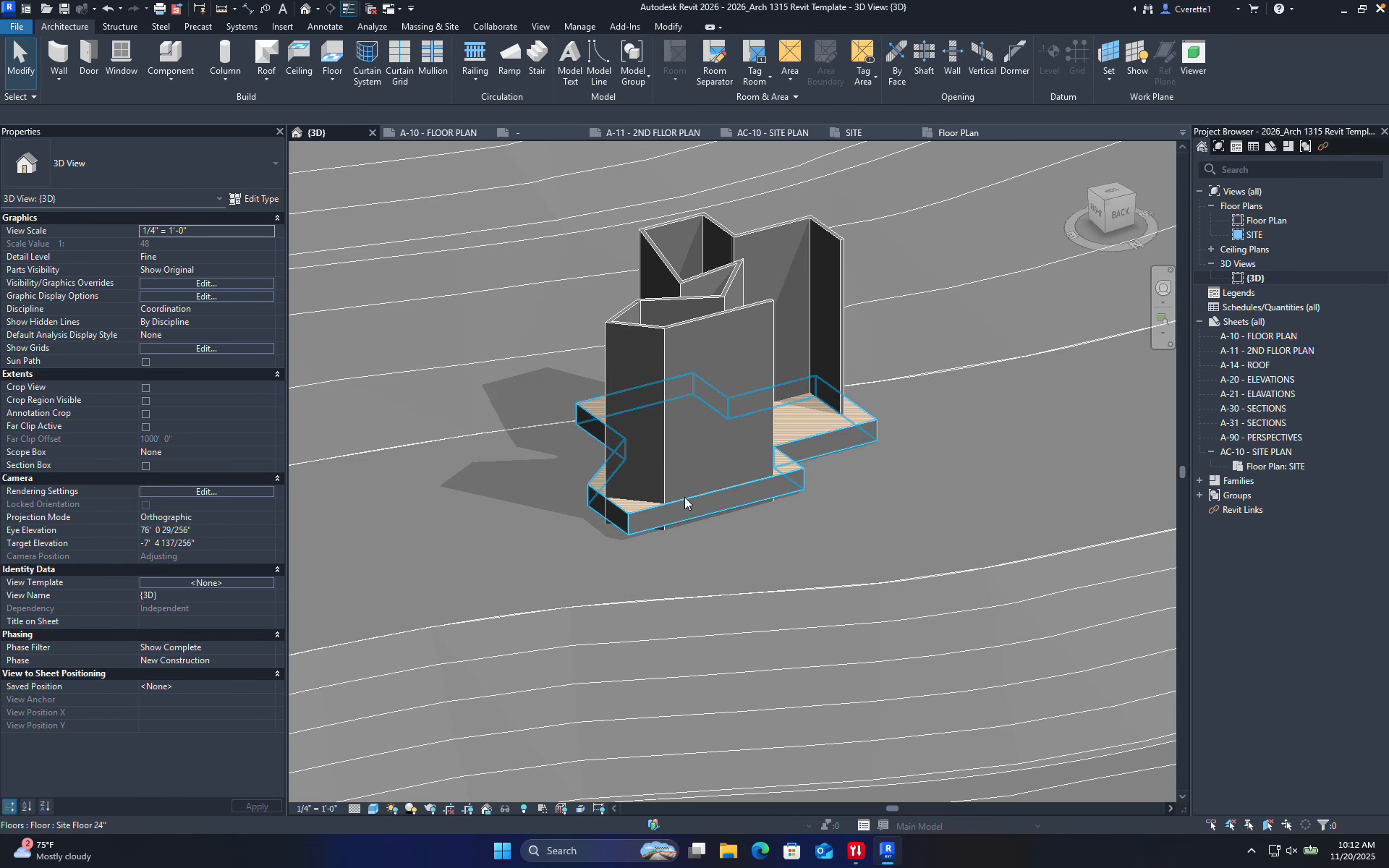
double_click(1265, 220)
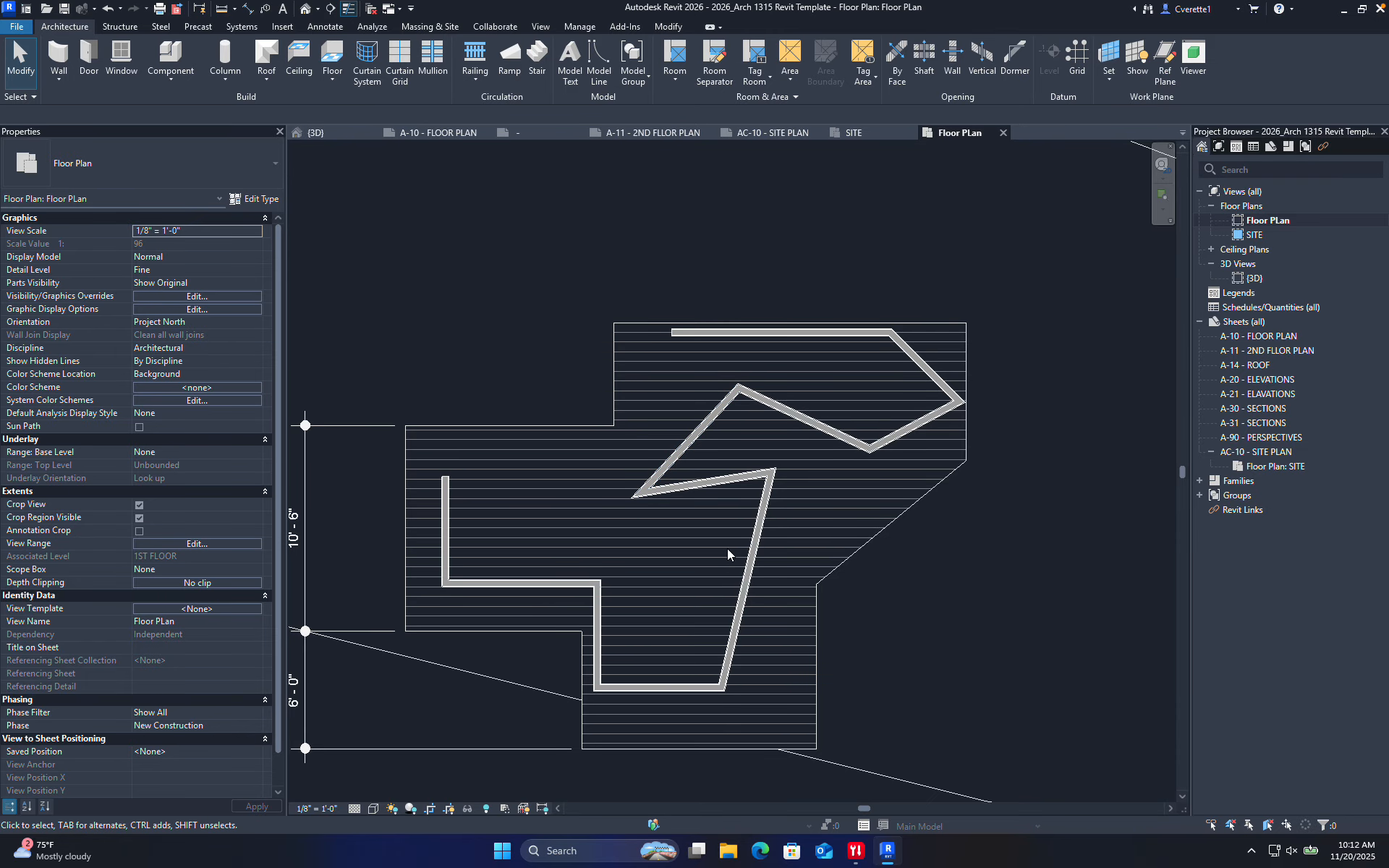
- Undo the whole chain of interior walls drawn on the floor
click(748, 561)
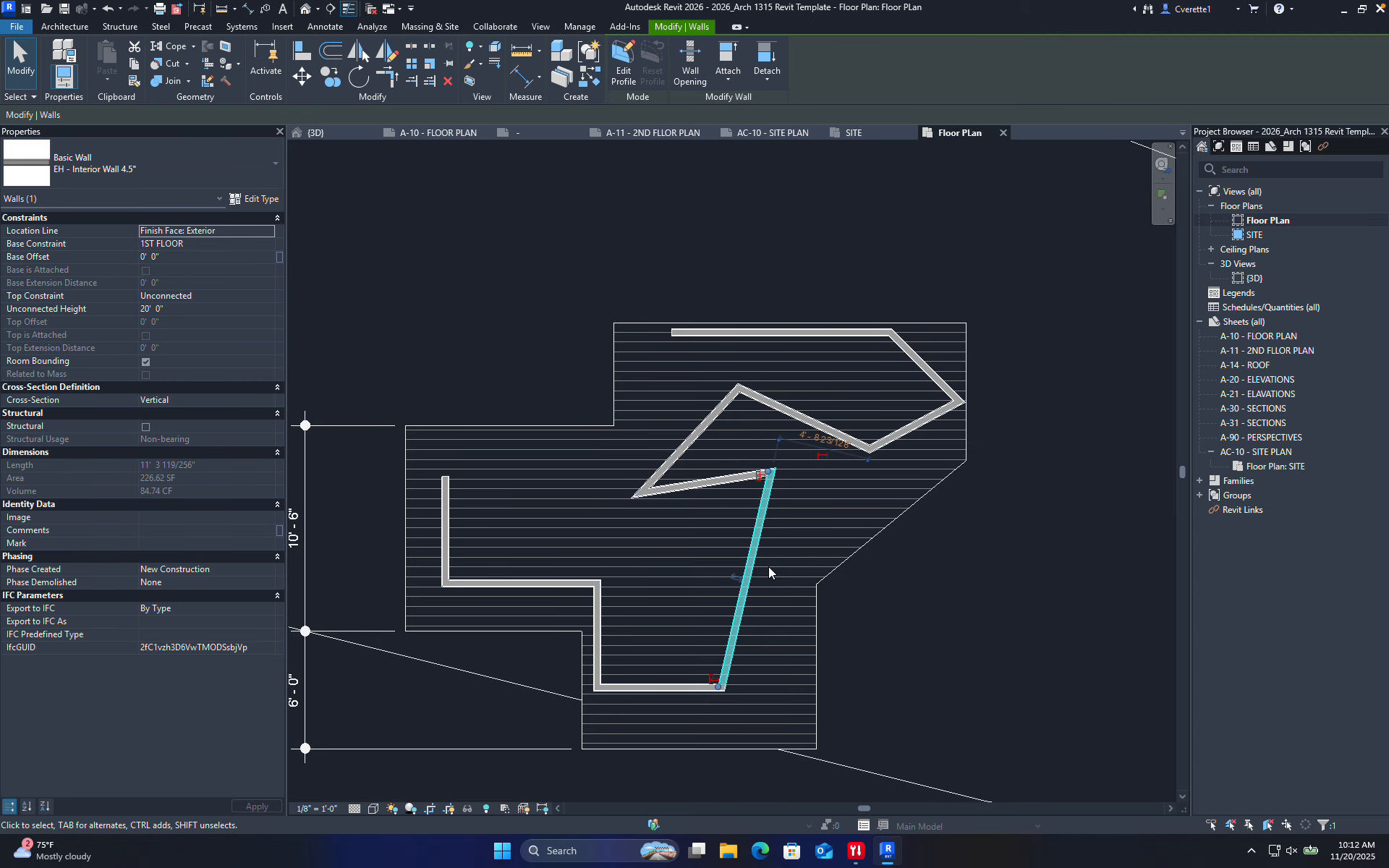
key(ctrl+z)
key(ctrl+z)
key(ctrl+z)
key(ctrl+z)
key(ctrl+z)
key(ctrl+z)
key(ctrl+z)
key(ctrl+z)
key(ctrl+z)
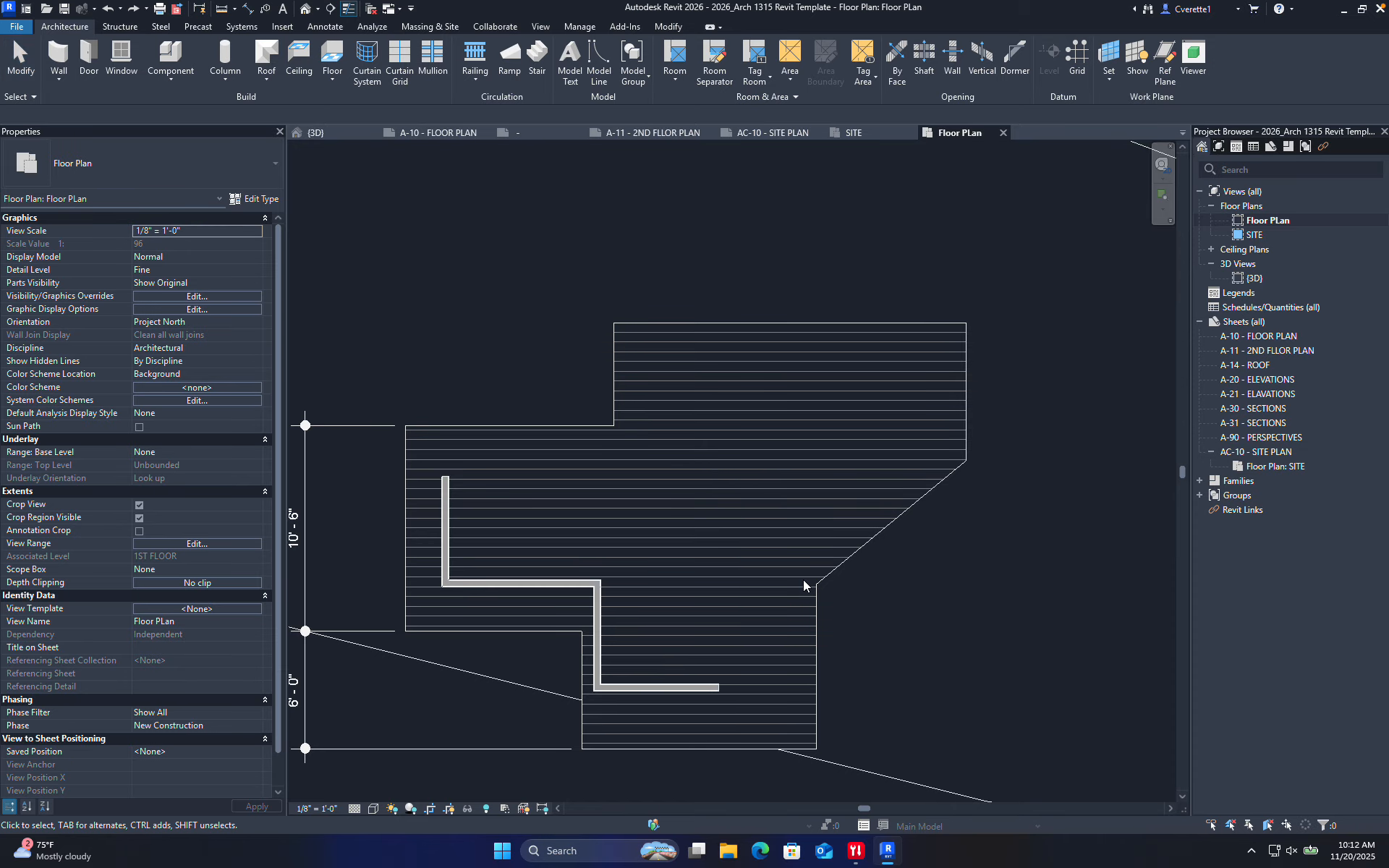
key(ctrl+z)
key(ctrl+z)
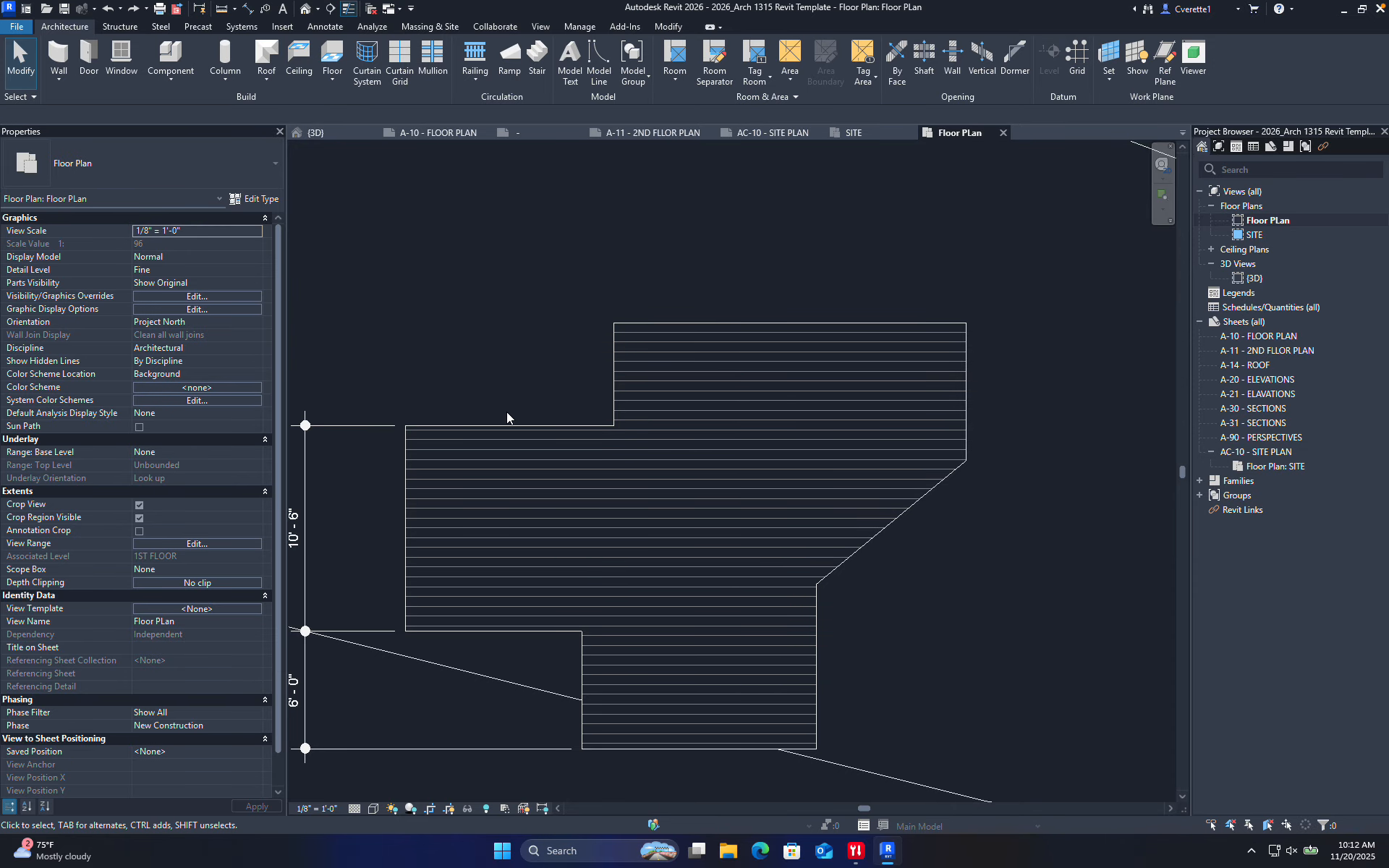
key(w)
key(a)
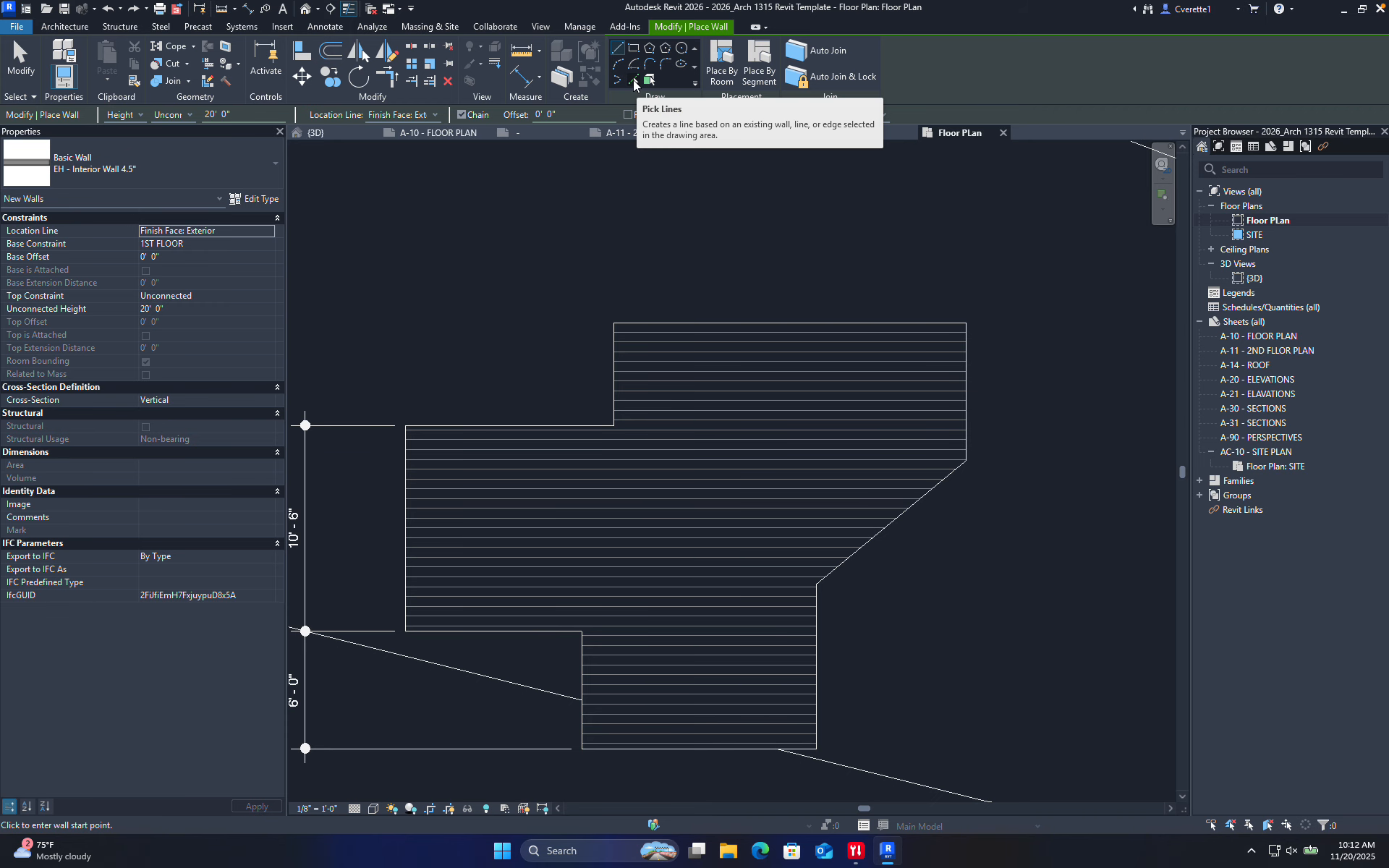
click(634, 81)
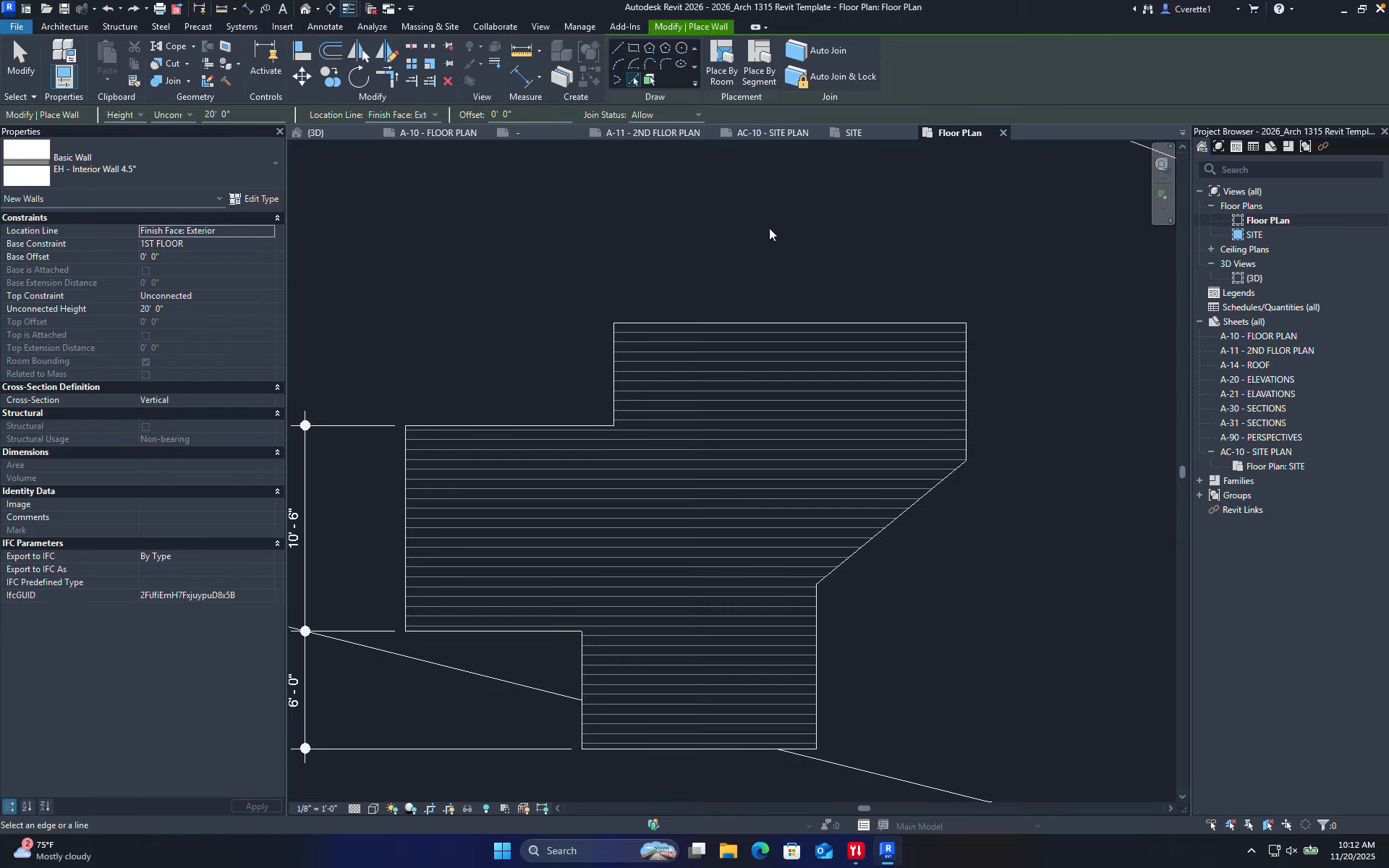
scroll(930, 301, down, 2)
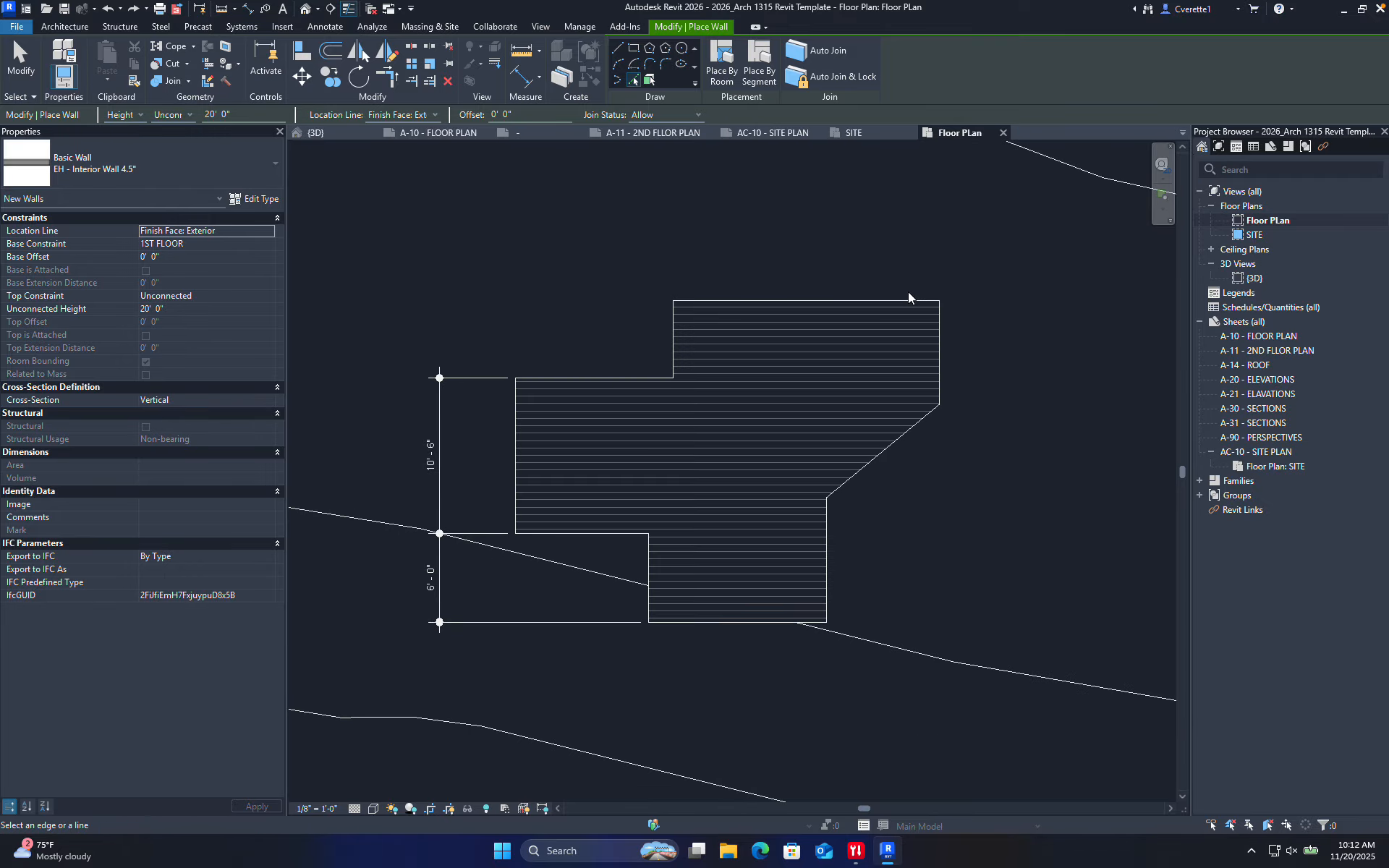
key(Escape)
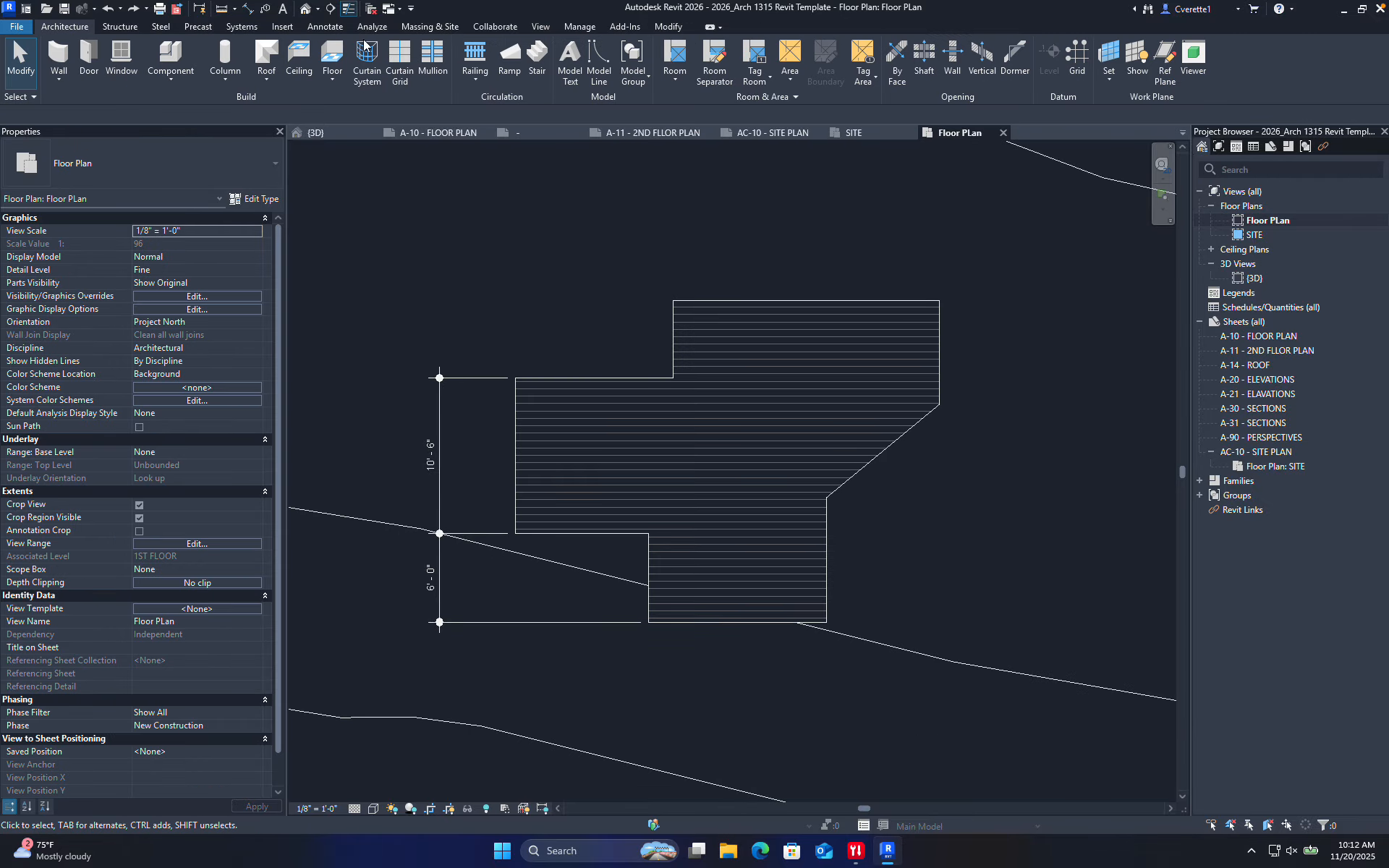
- Cut a vertical building section through the floor from above to below it, facing right, and check its section view before returning to the plan
click(539, 28)
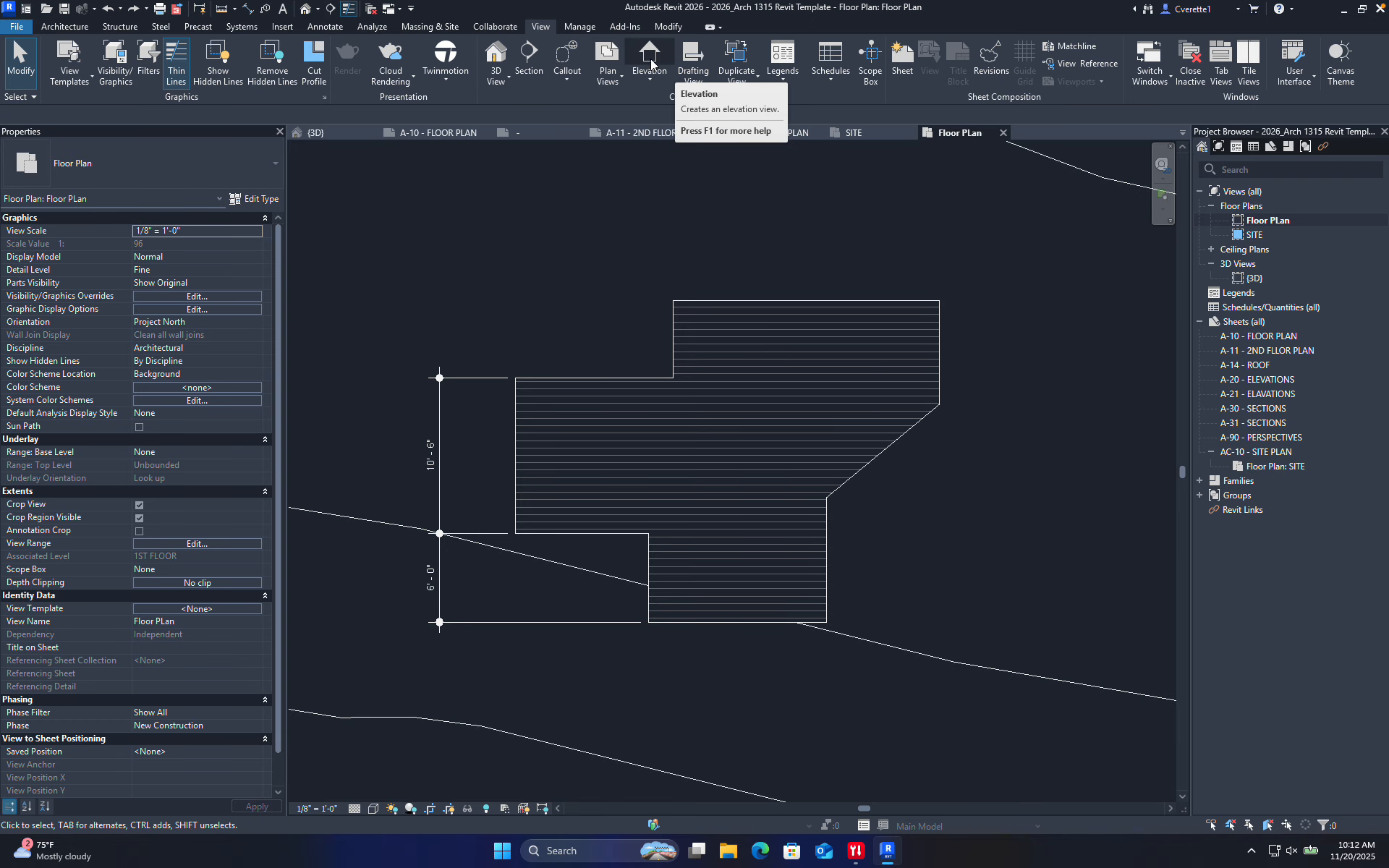
click(529, 61)
click(694, 217)
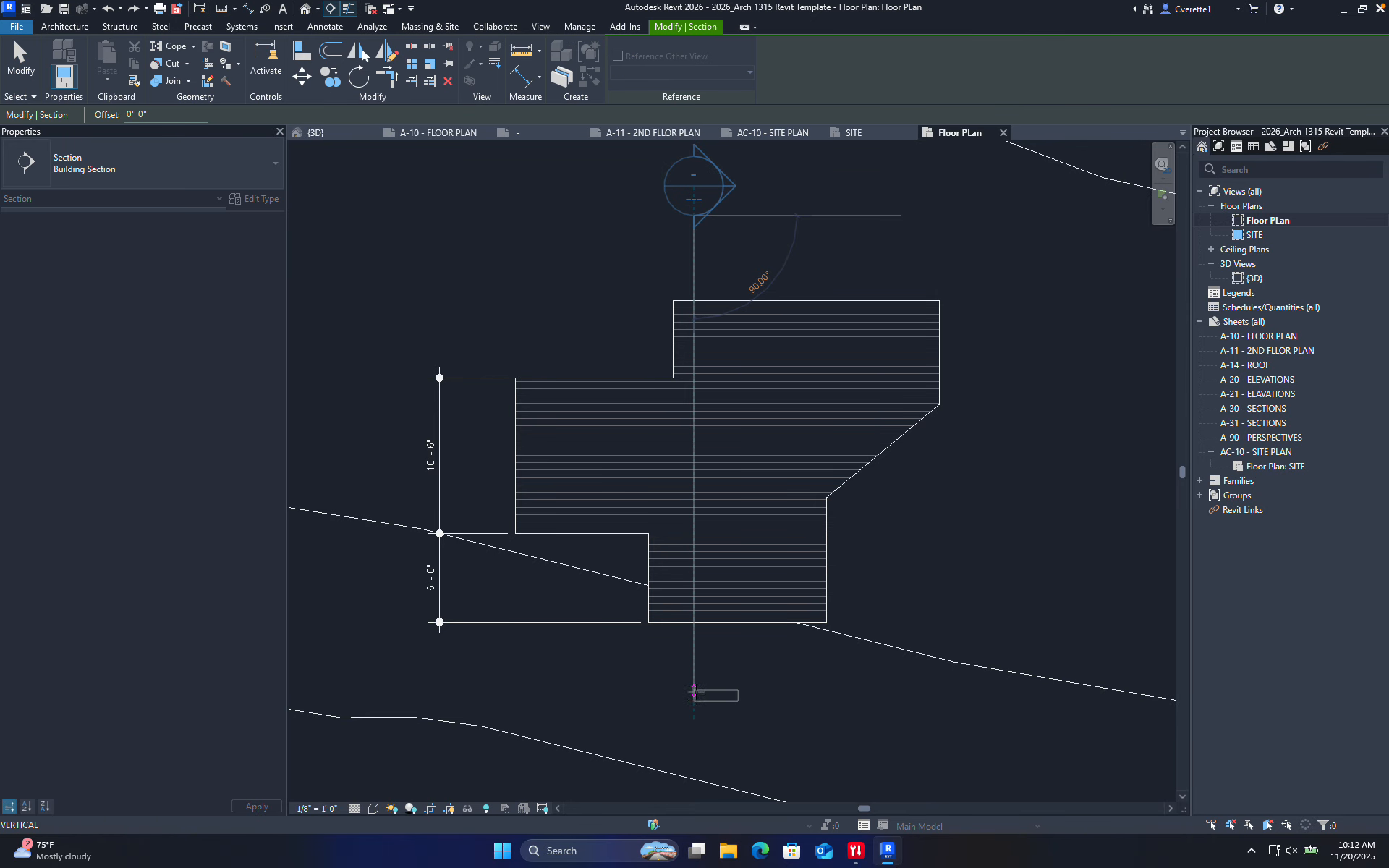
click(693, 698)
click(804, 683)
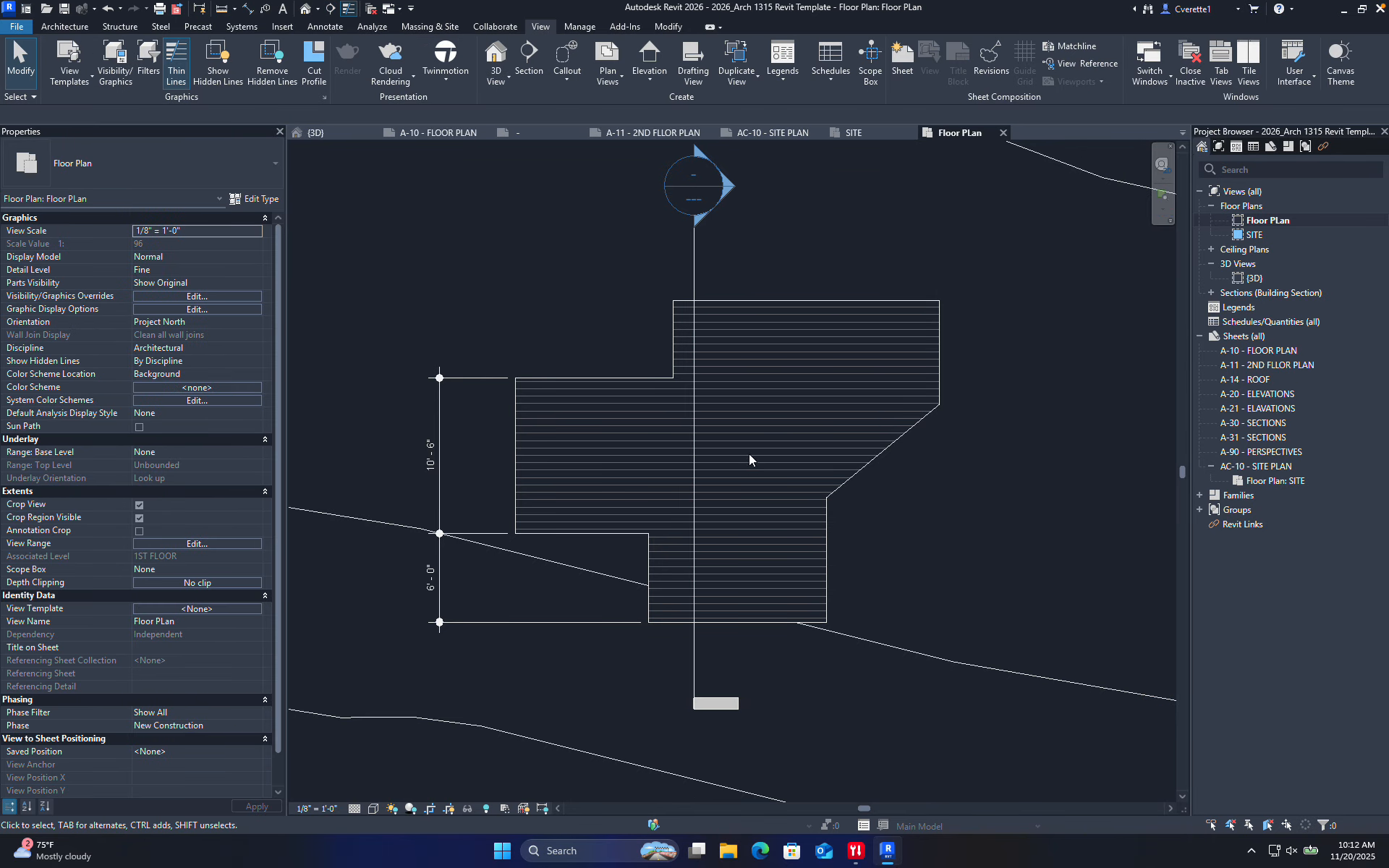
double_click(706, 162)
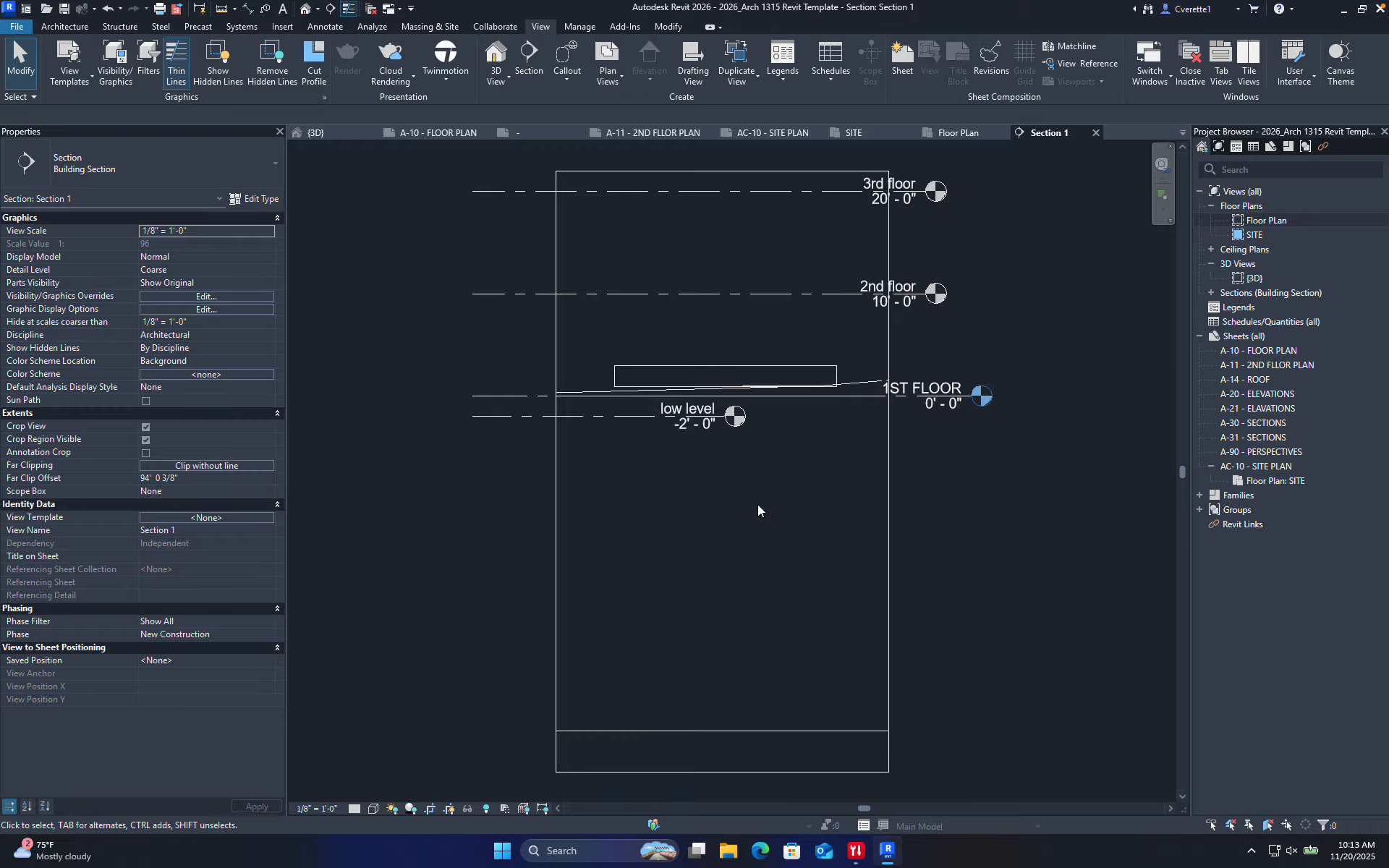
click(956, 133)
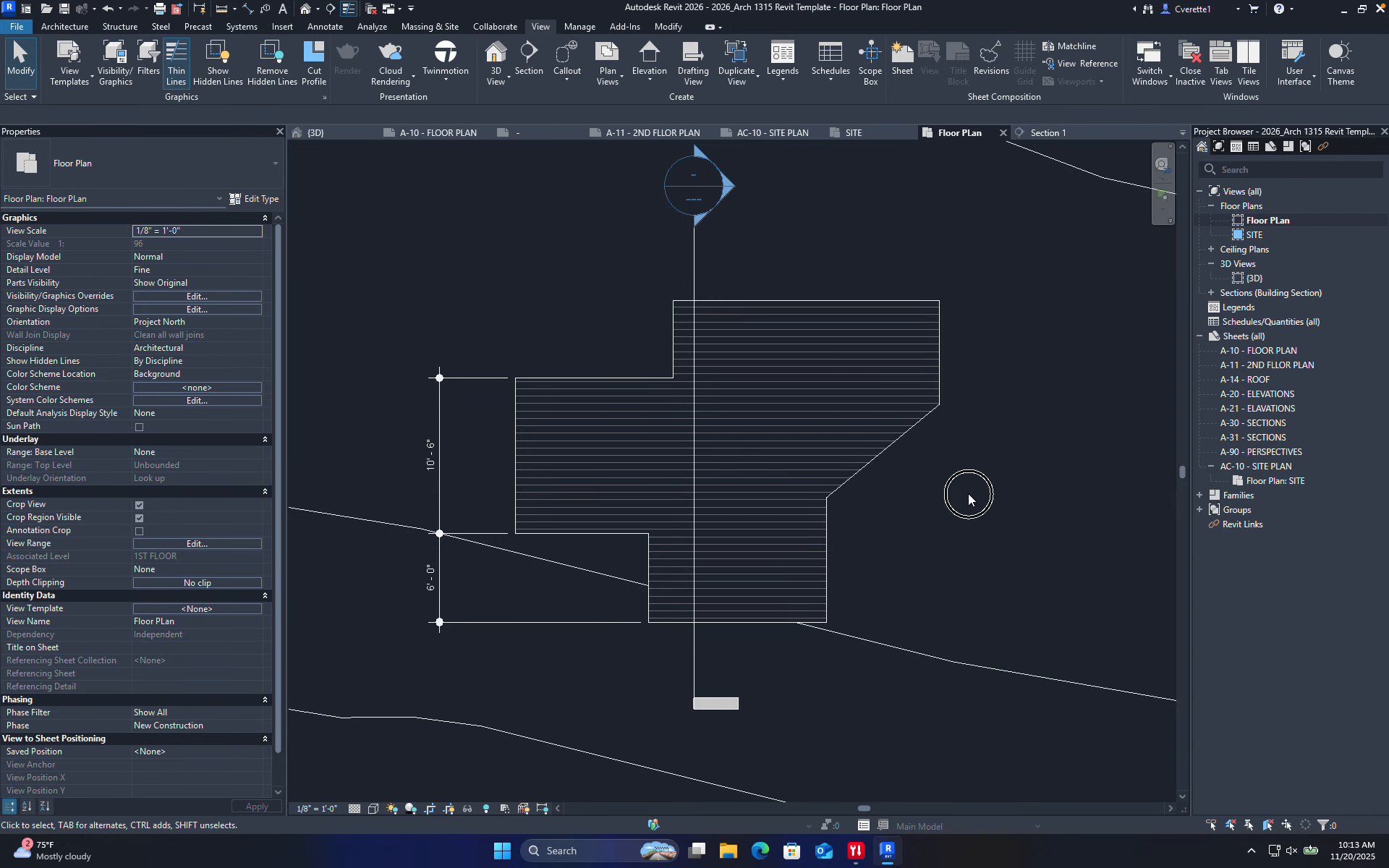
key(w)
key(a)
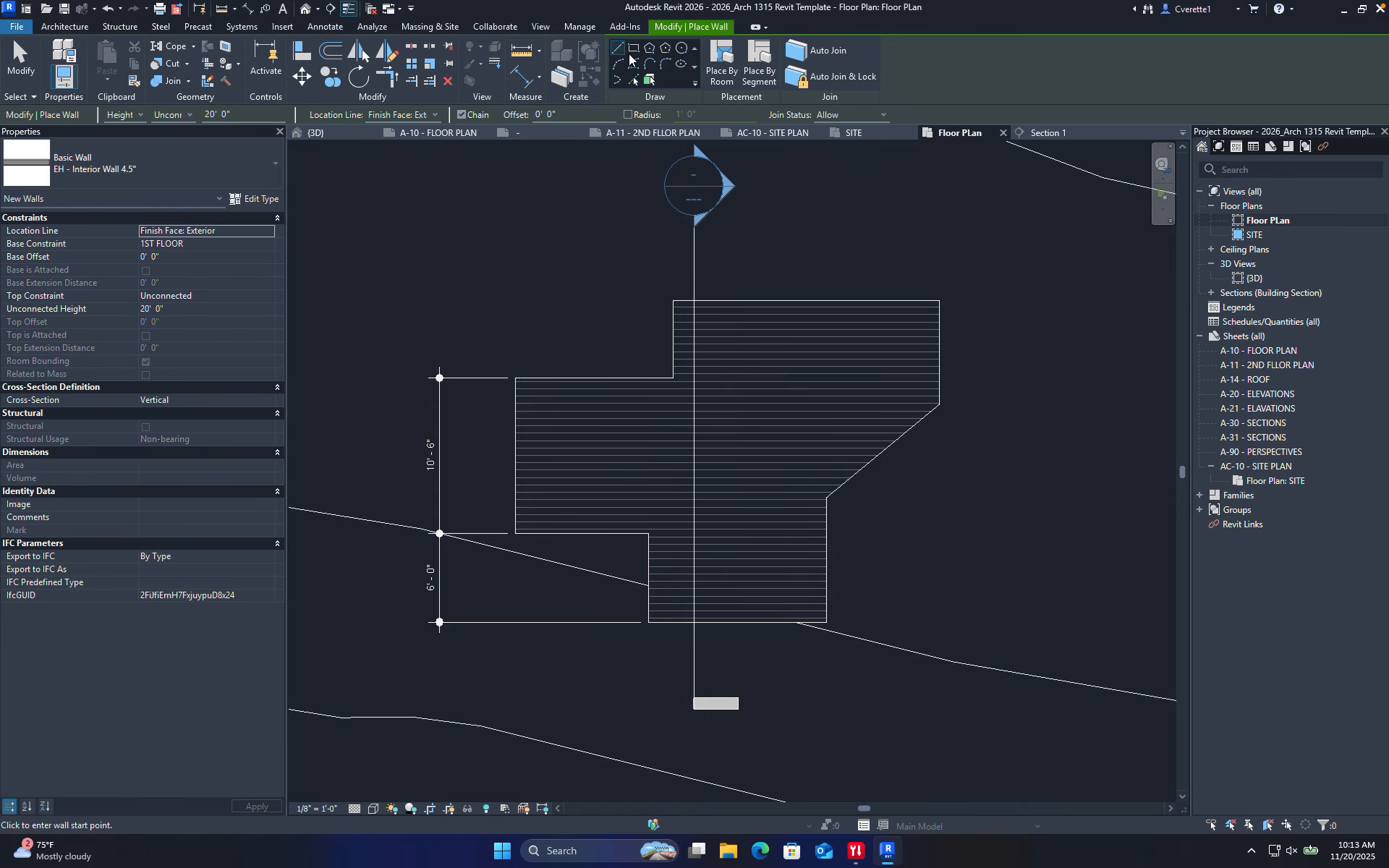
key(Escape)
key(Escape)
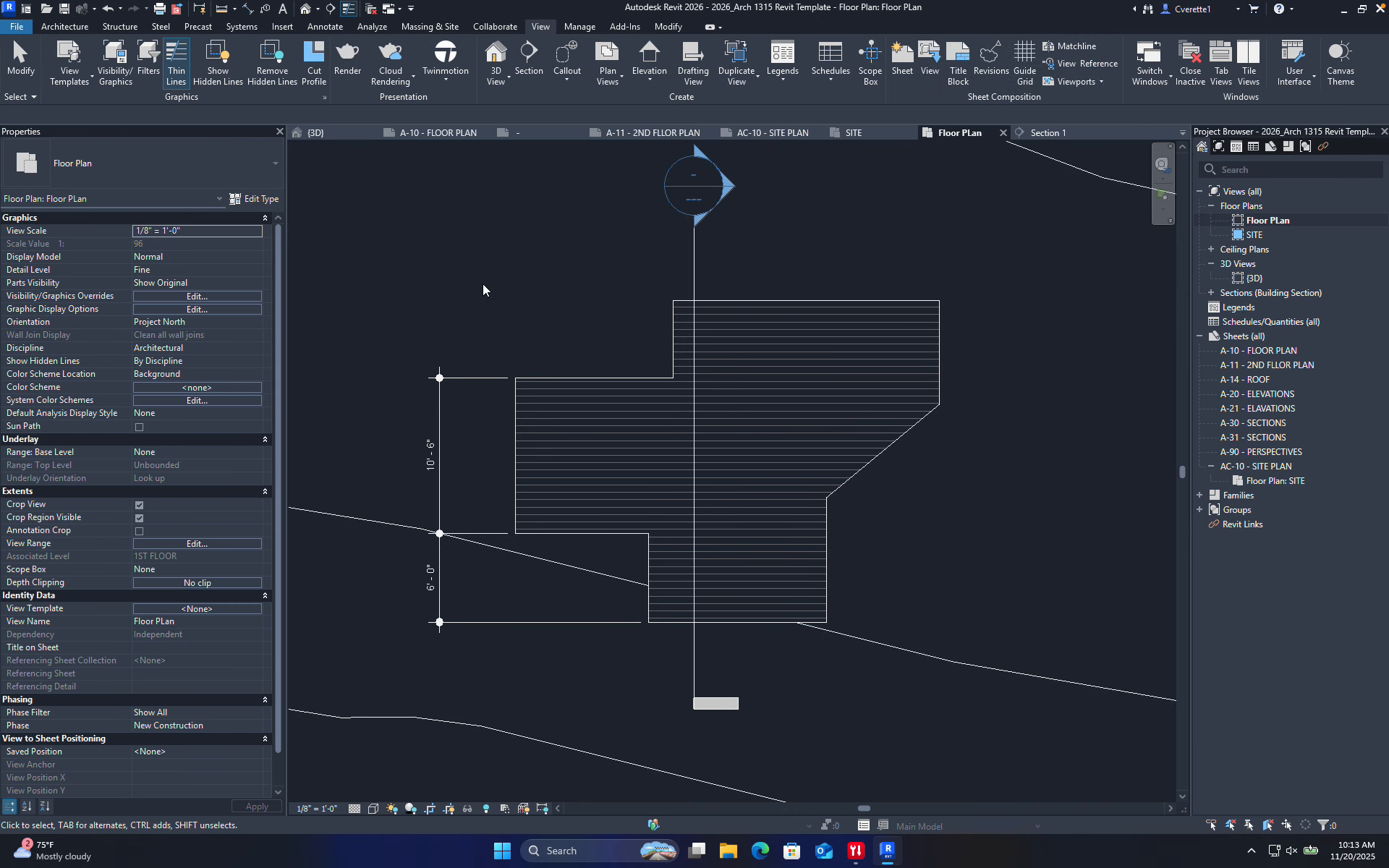
- Place four Interior Elevation - EH 2 markers around the floor: beyond its right side, below it, beyond its left side and above it
click(649, 66)
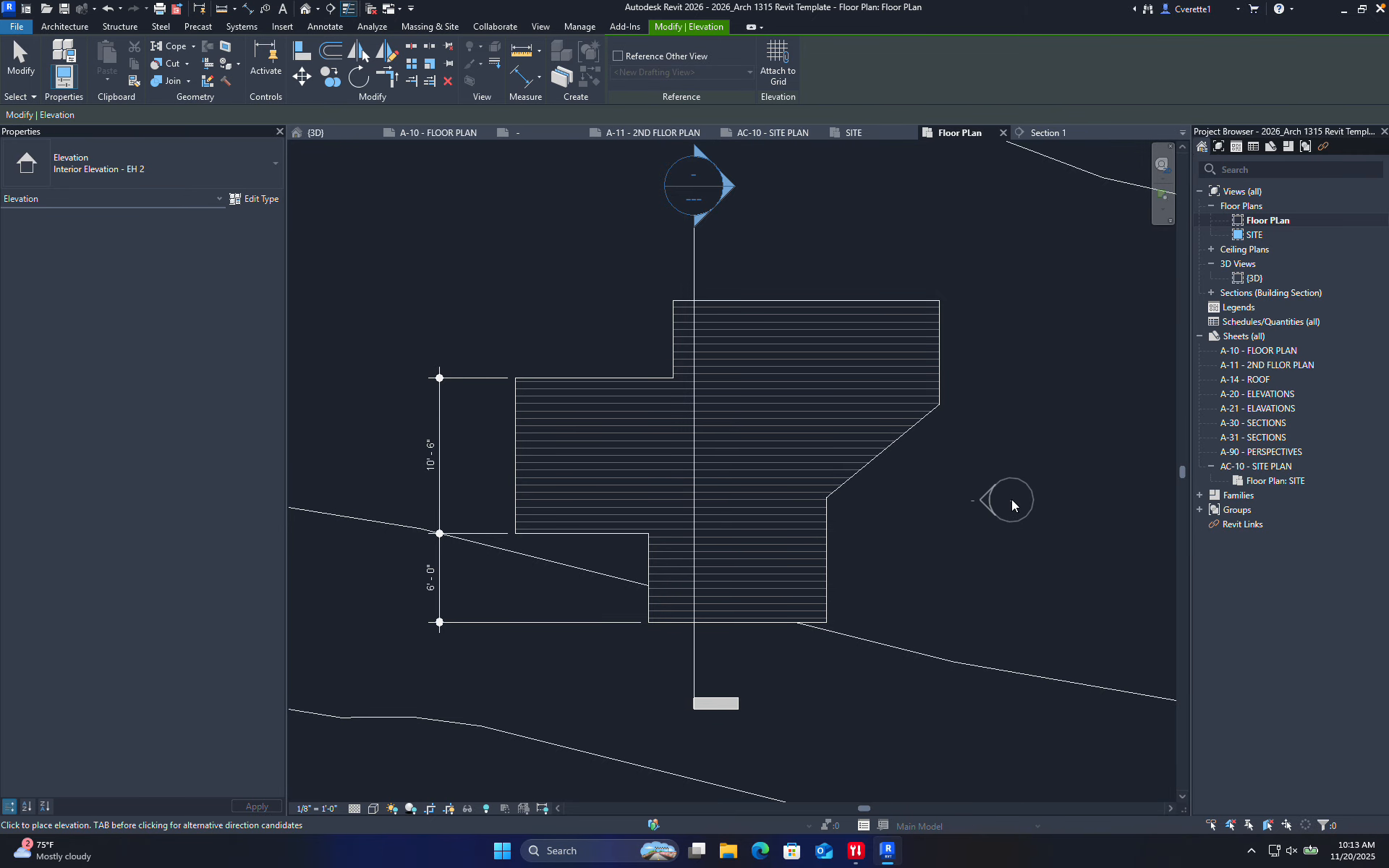
click(986, 515)
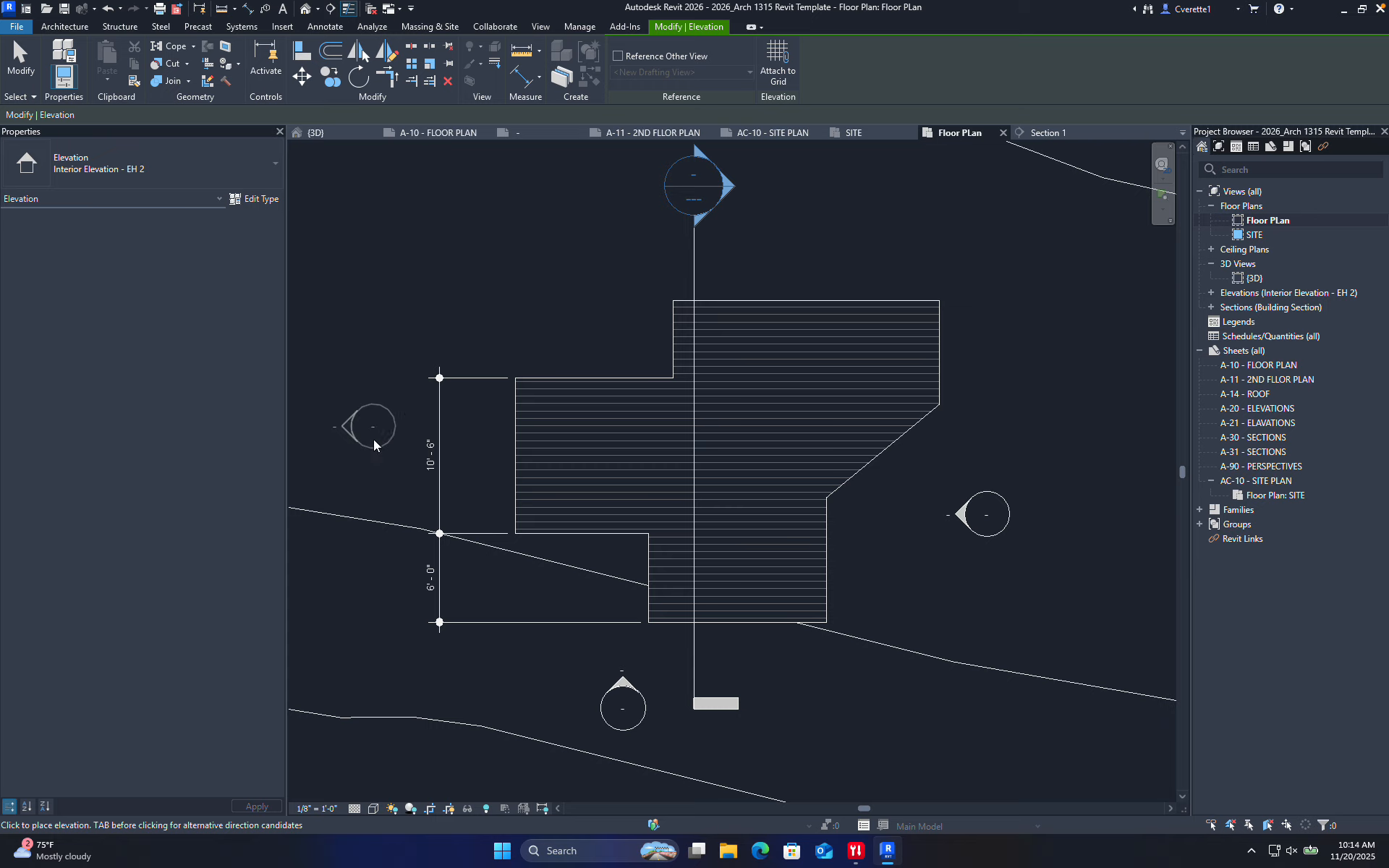
click(359, 456)
click(602, 227)
key(Escape)
key(Escape)
- Make the elevation marker left of the floor face right toward it, removing its left-facing view Elevation 3 - a
click(372, 433)
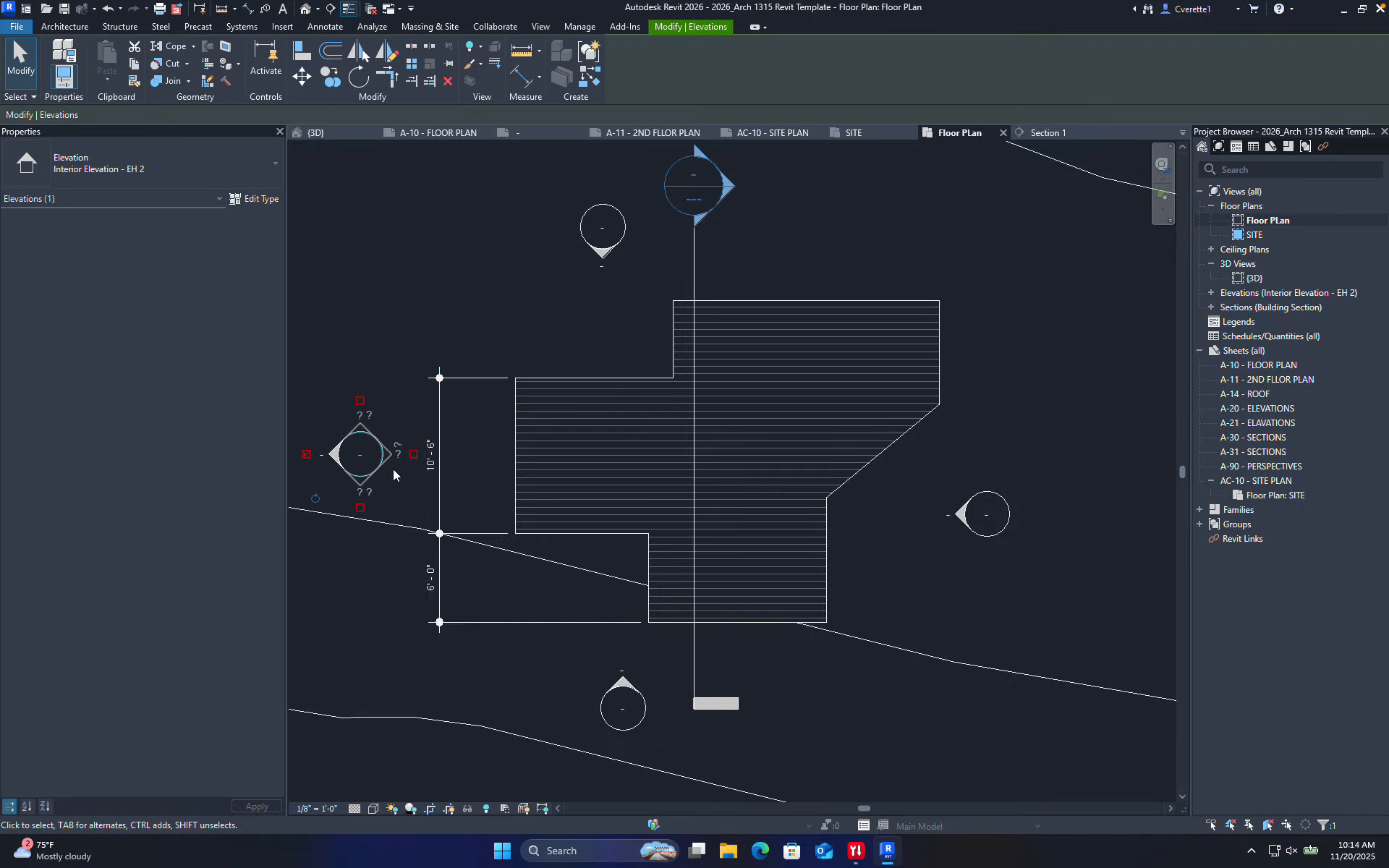
scroll(393, 474, up, 3)
middle_drag(310, 480, 481, 480)
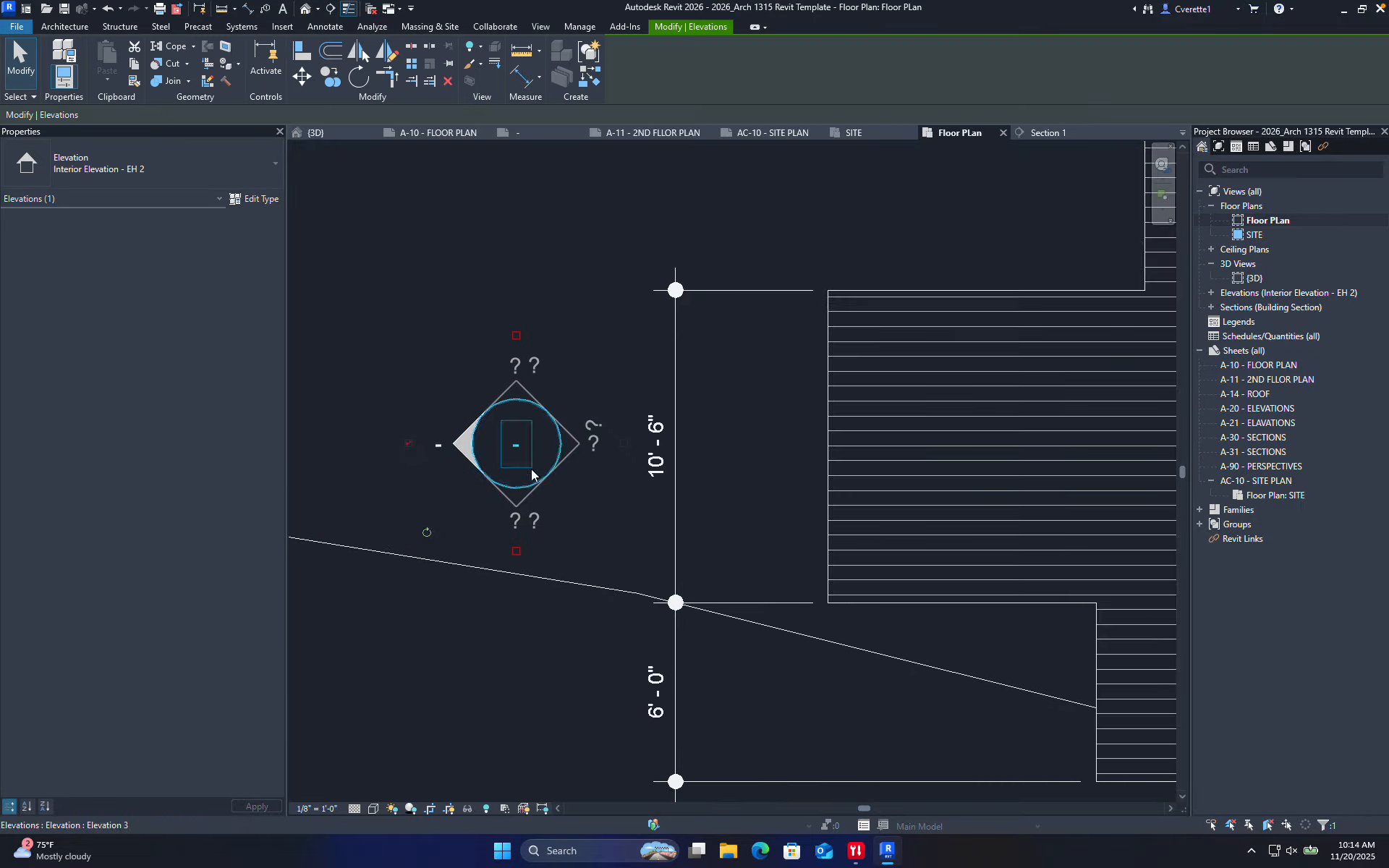
click(623, 443)
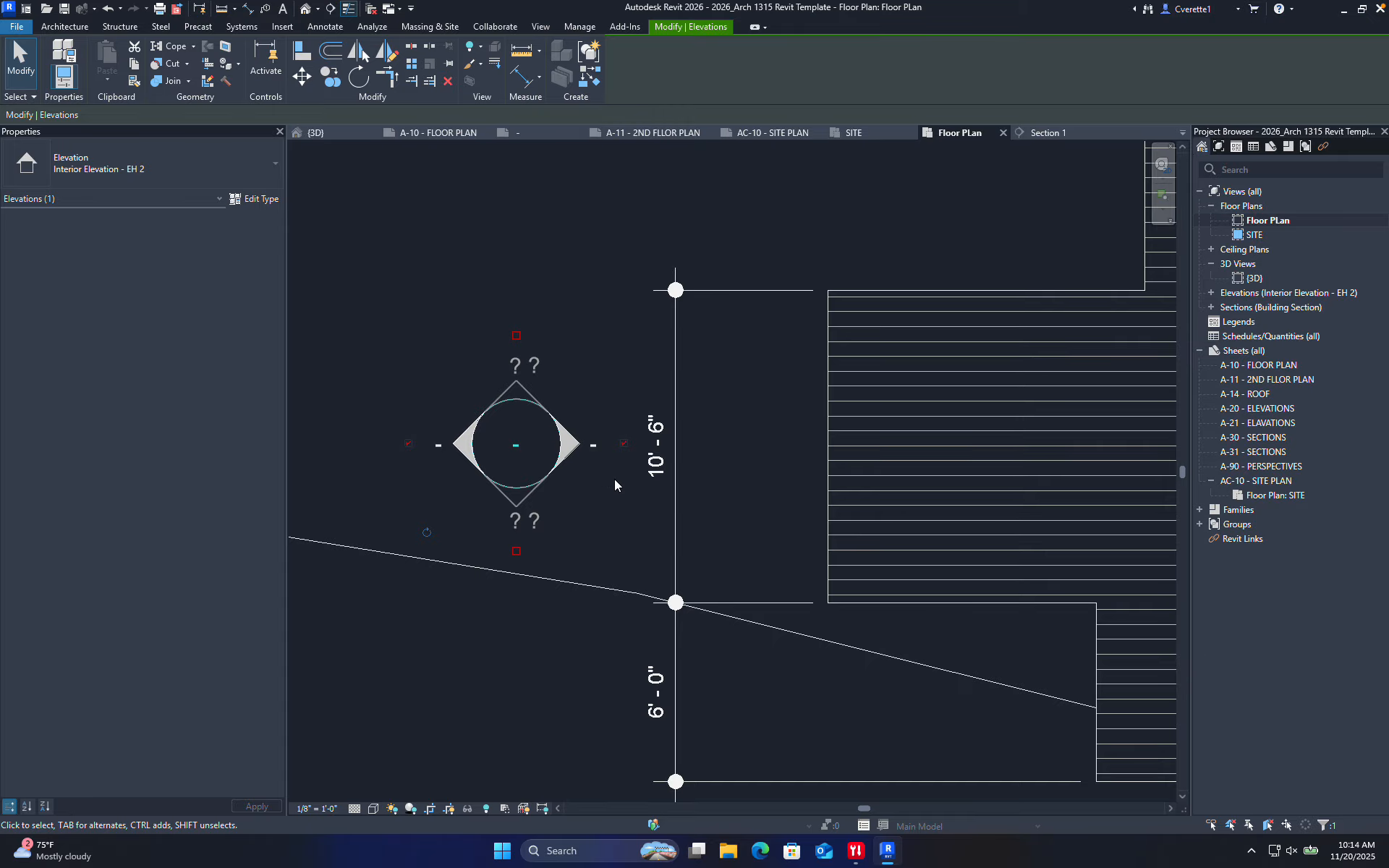
click(408, 444)
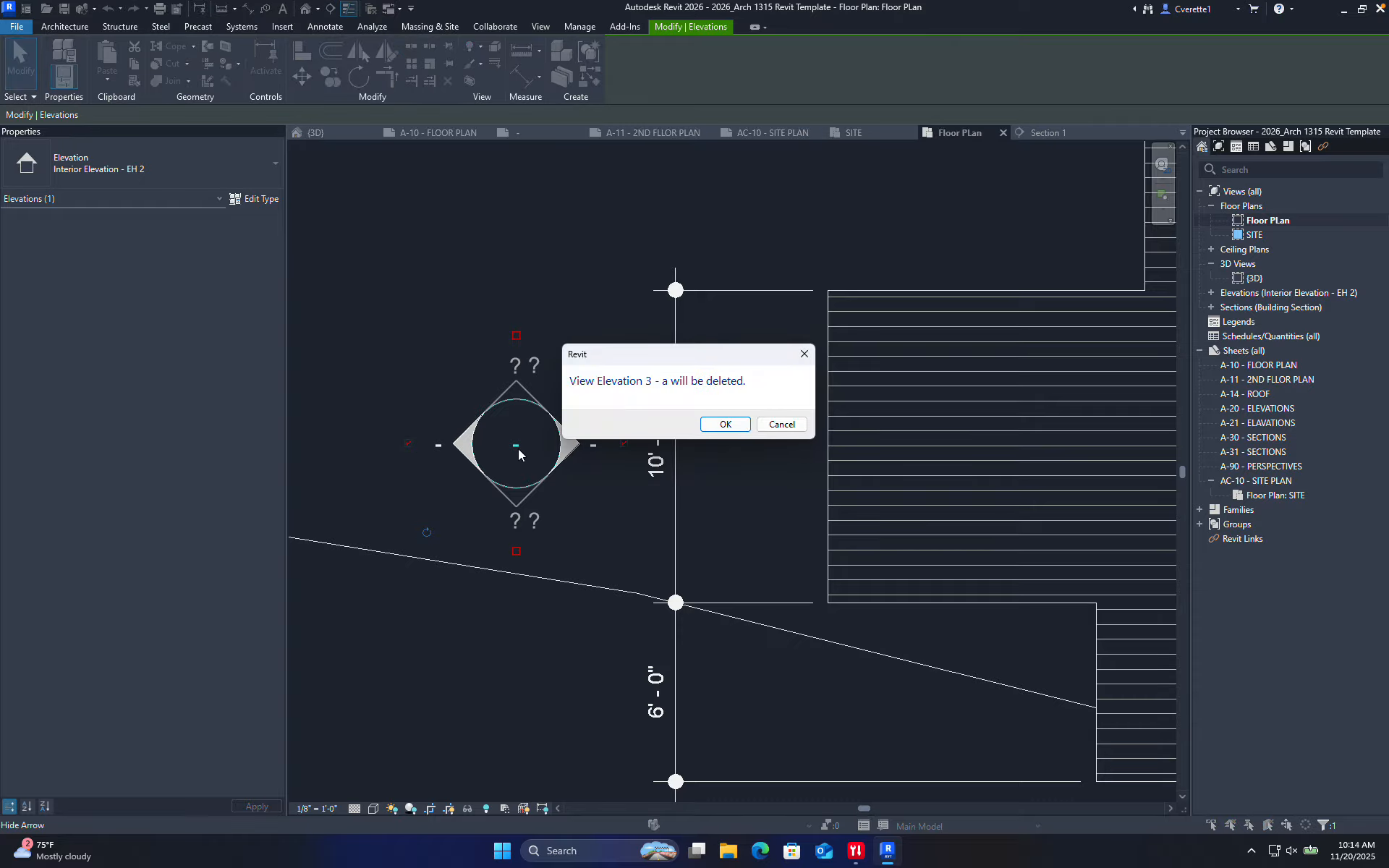
click(706, 427)
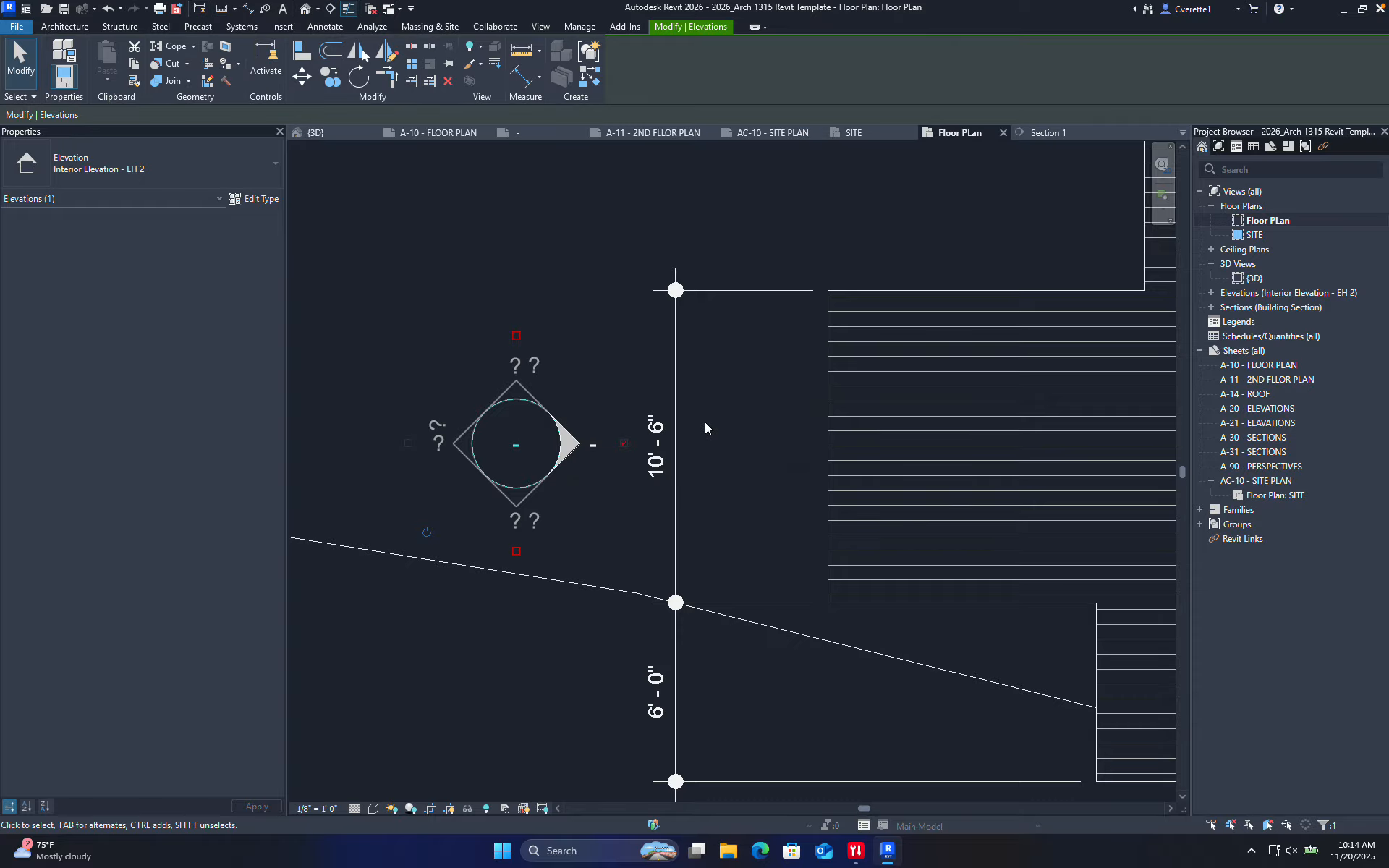
- Check the elevation view looking right from the left marker, return to the floor plan and look over the markers around the floor
click(565, 437)
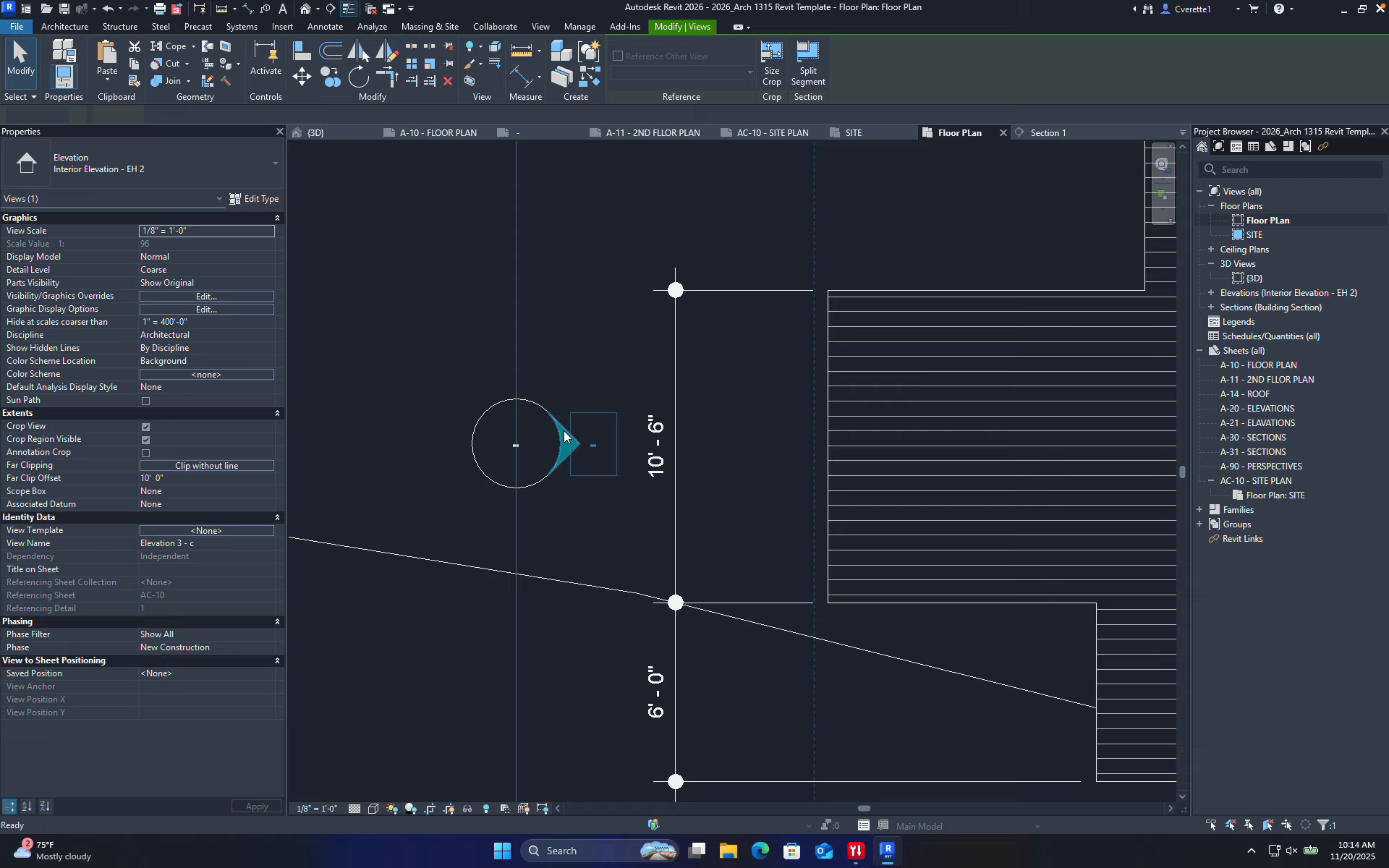
double_click(564, 436)
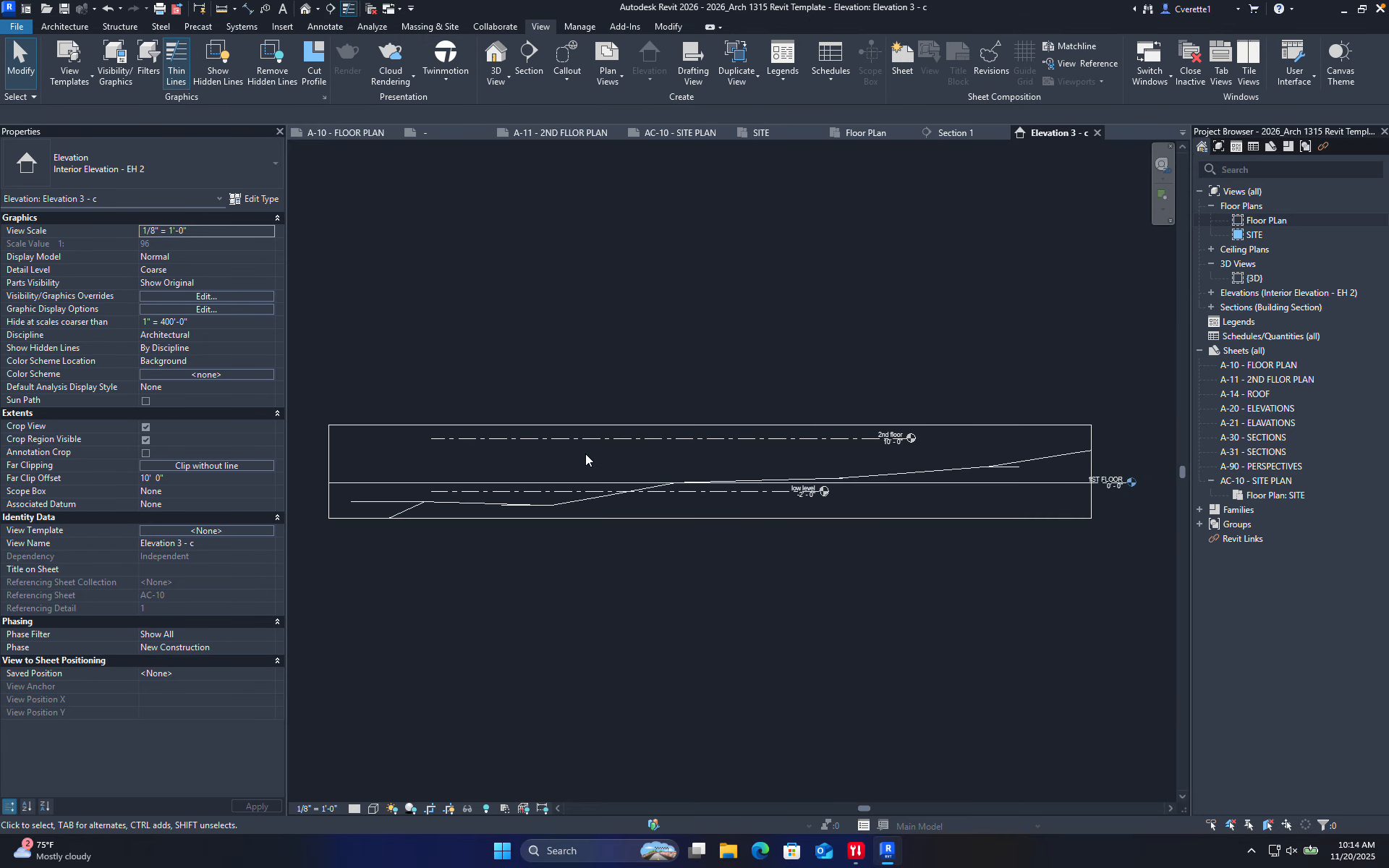
click(1096, 132)
scroll(857, 414, down, 4)
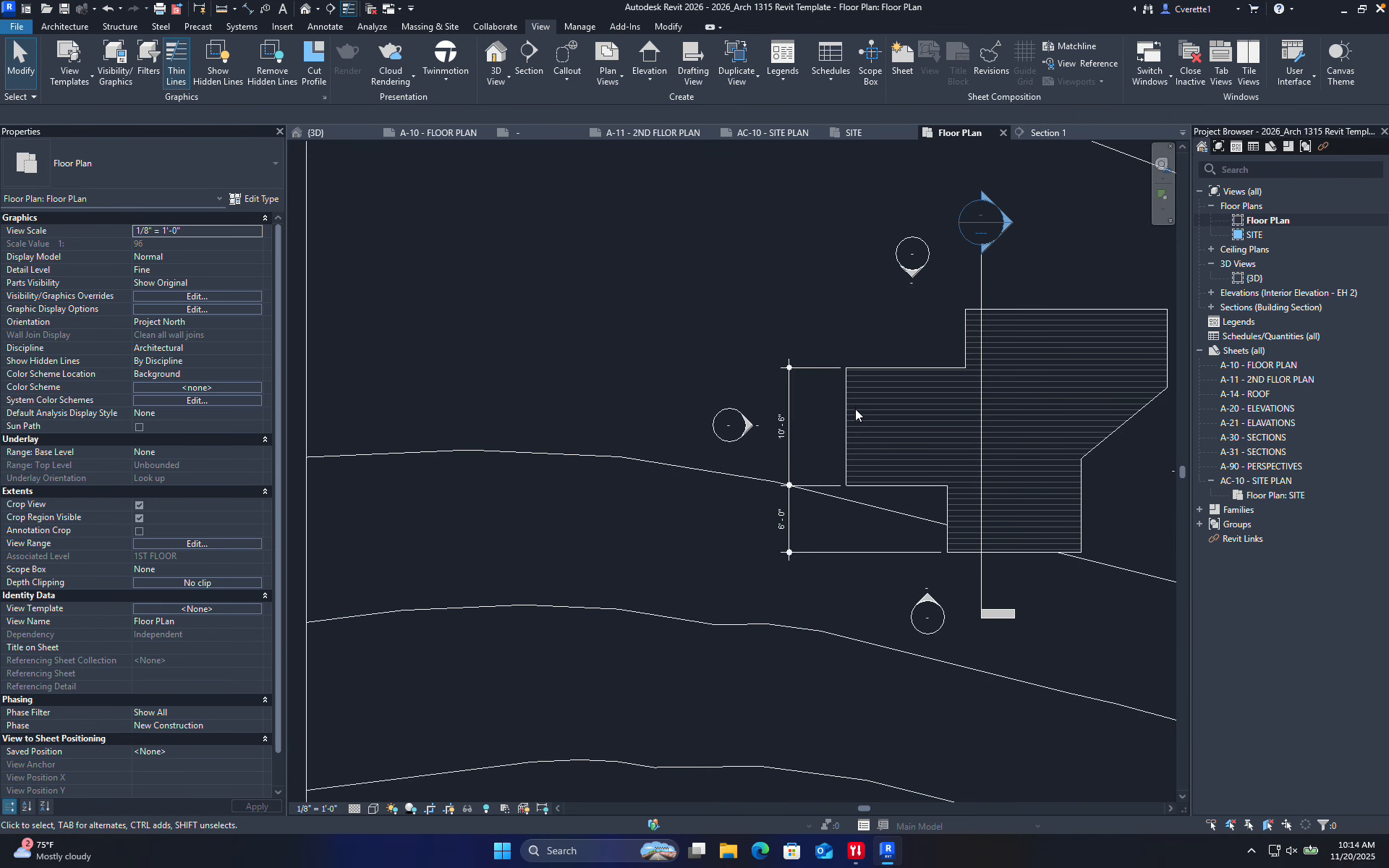
scroll(861, 441, down, 2)
middle_drag(862, 443, 650, 451)
middle_drag(831, 382, 593, 328)
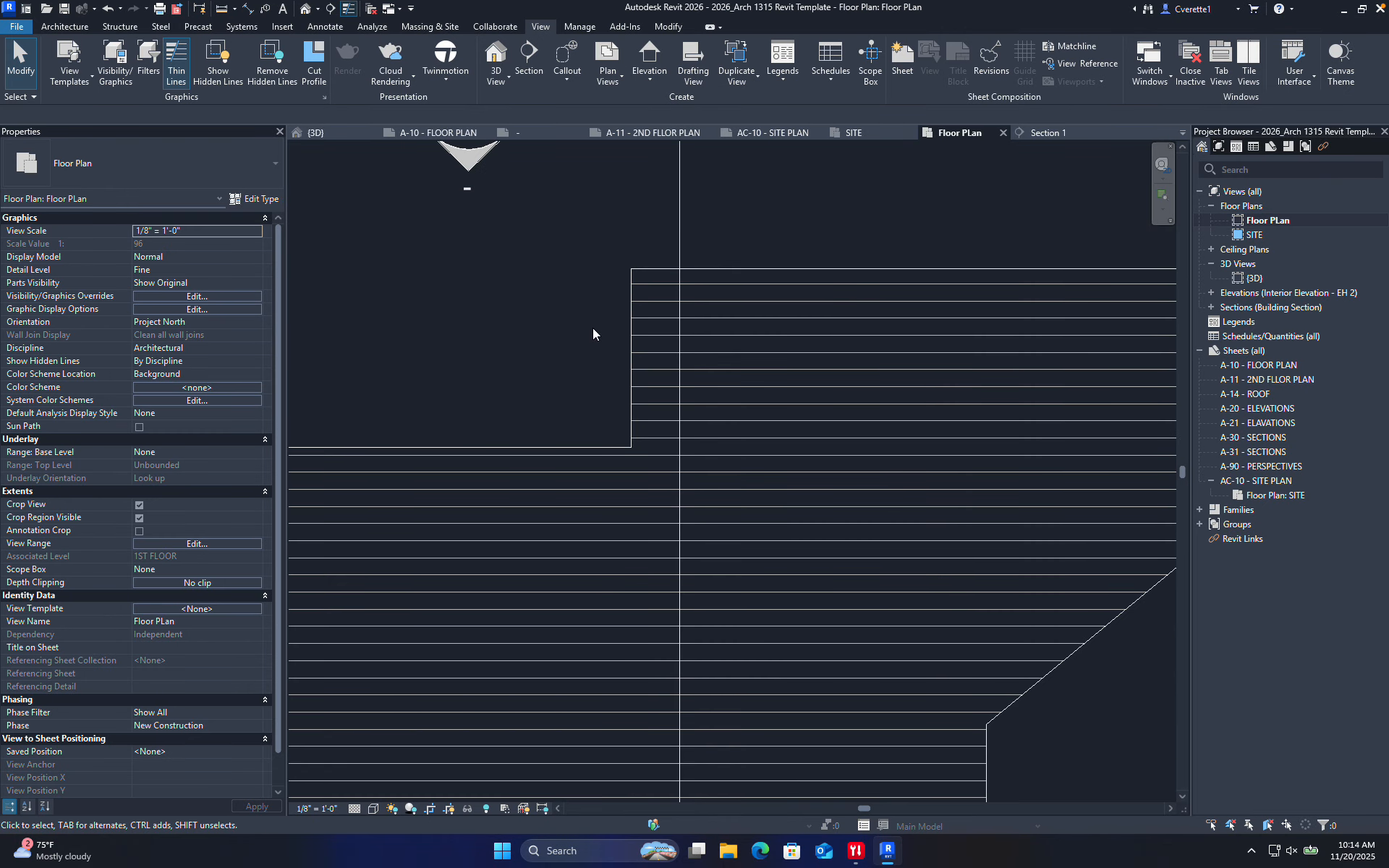
scroll(592, 327, down, 5)
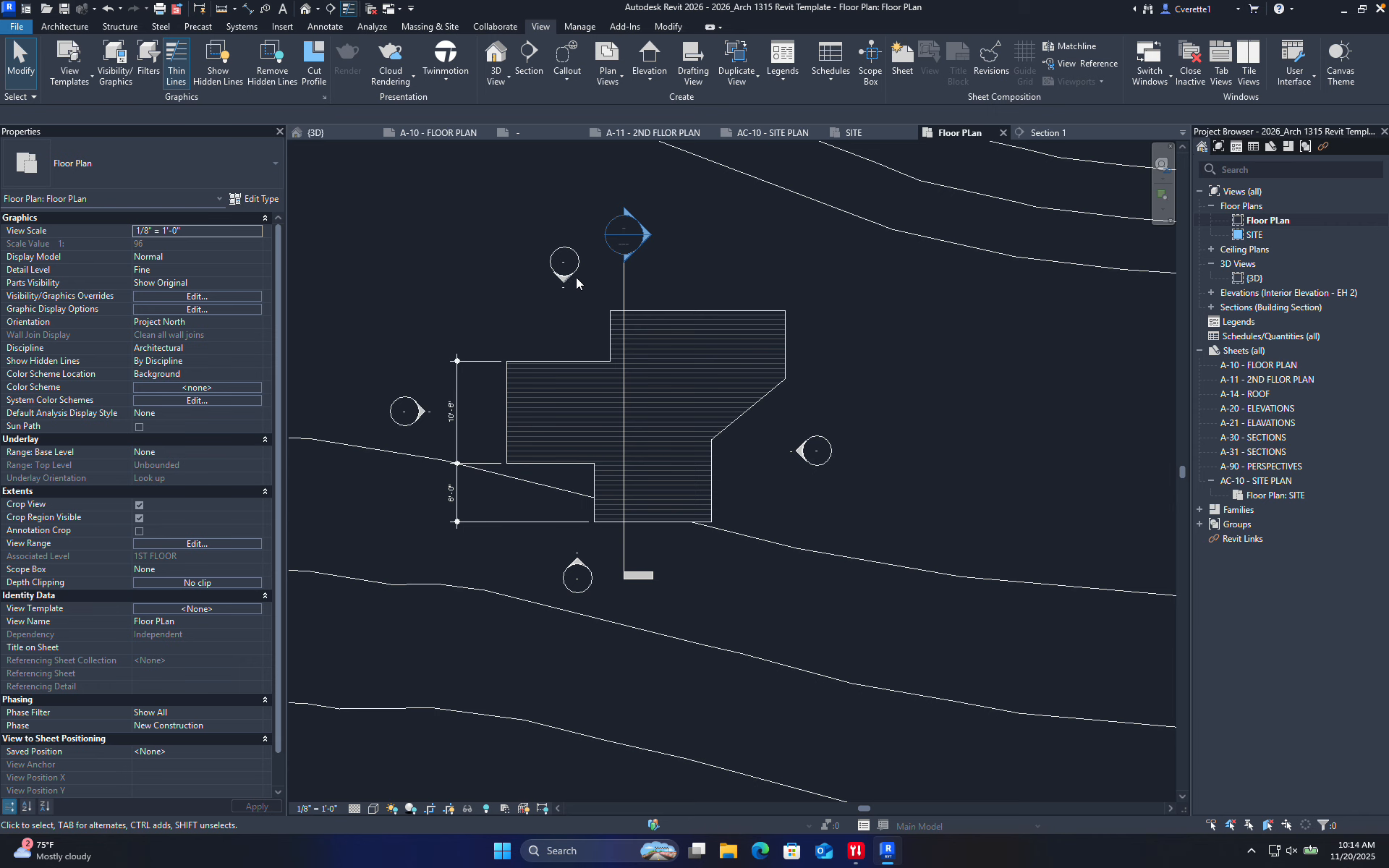
scroll(577, 283, up, 4)
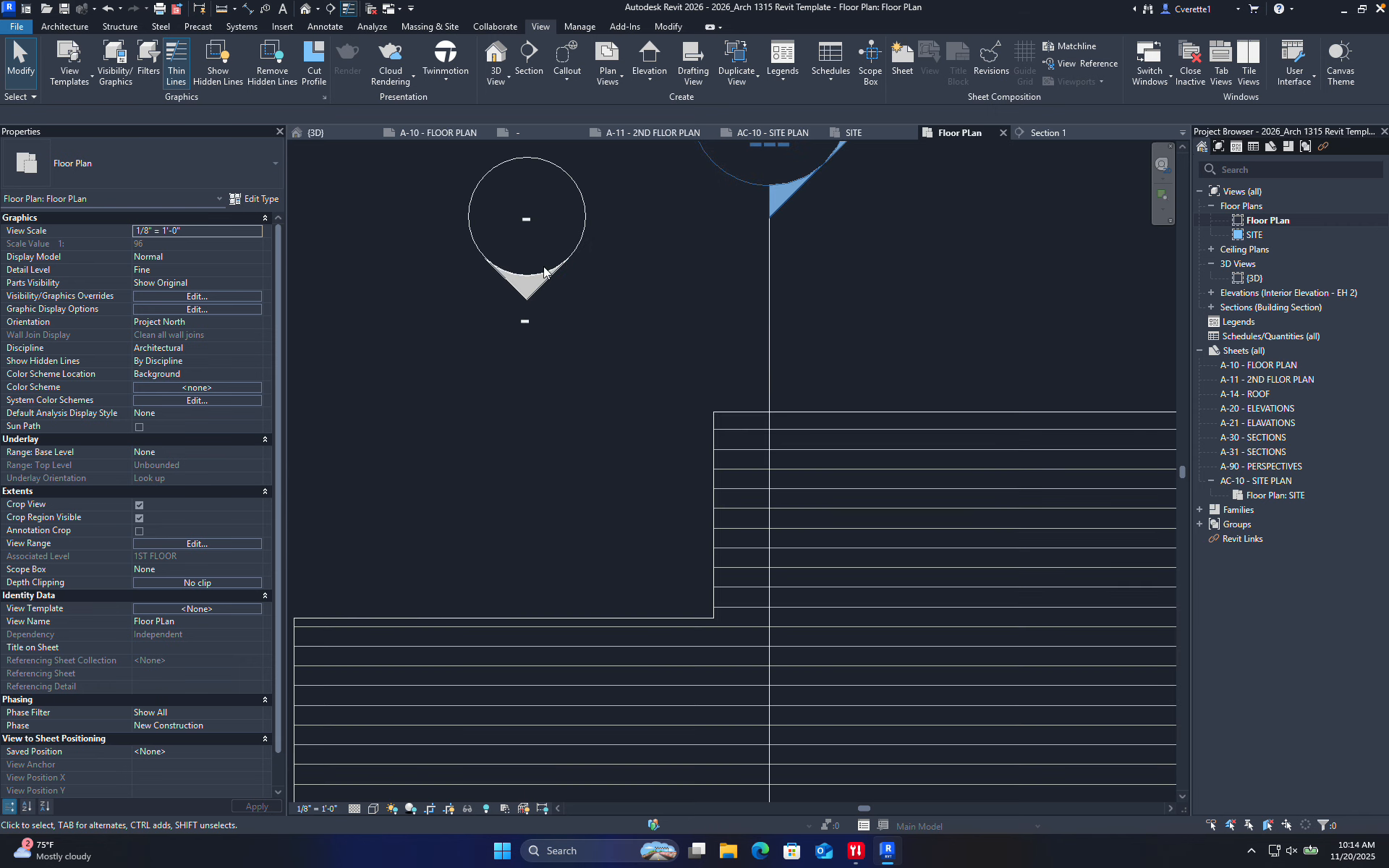
- Place an extra left-facing elevation marker to the upper left of the marker above the floor
click(649, 58)
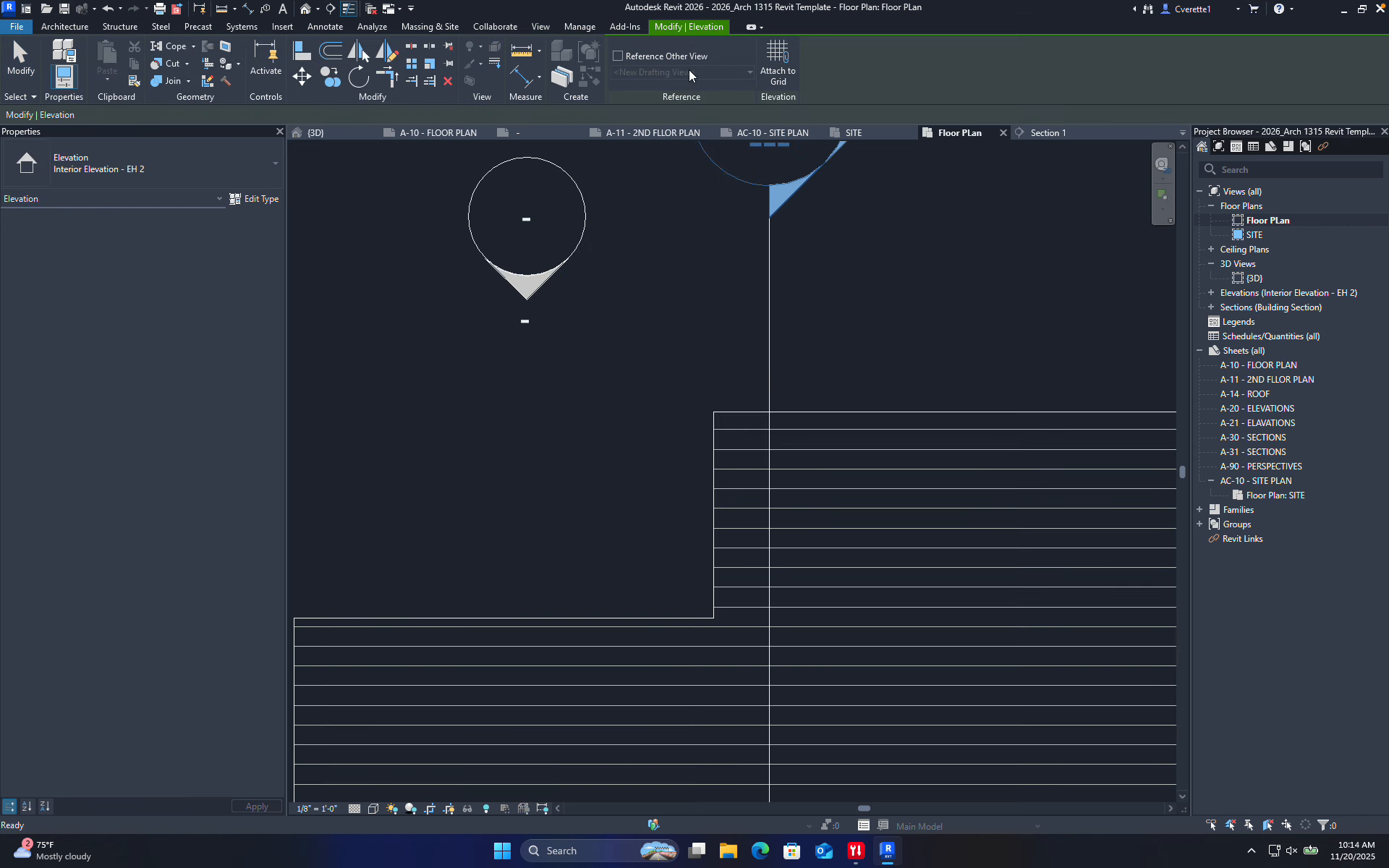
click(267, 169)
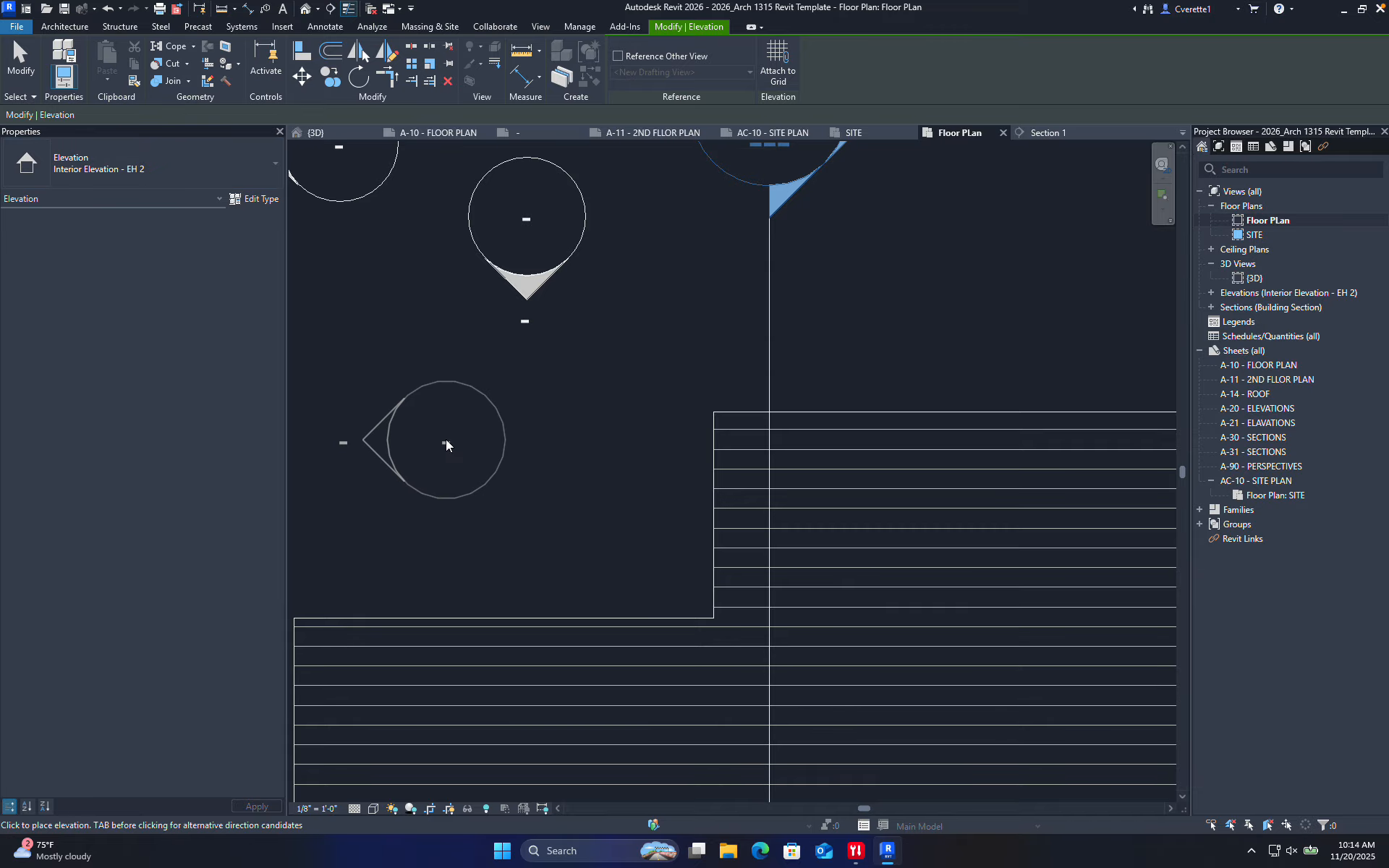
scroll(446, 441, down, 6)
middle_drag(439, 434, 453, 425)
scroll(405, 401, up, 6)
key(Escape)
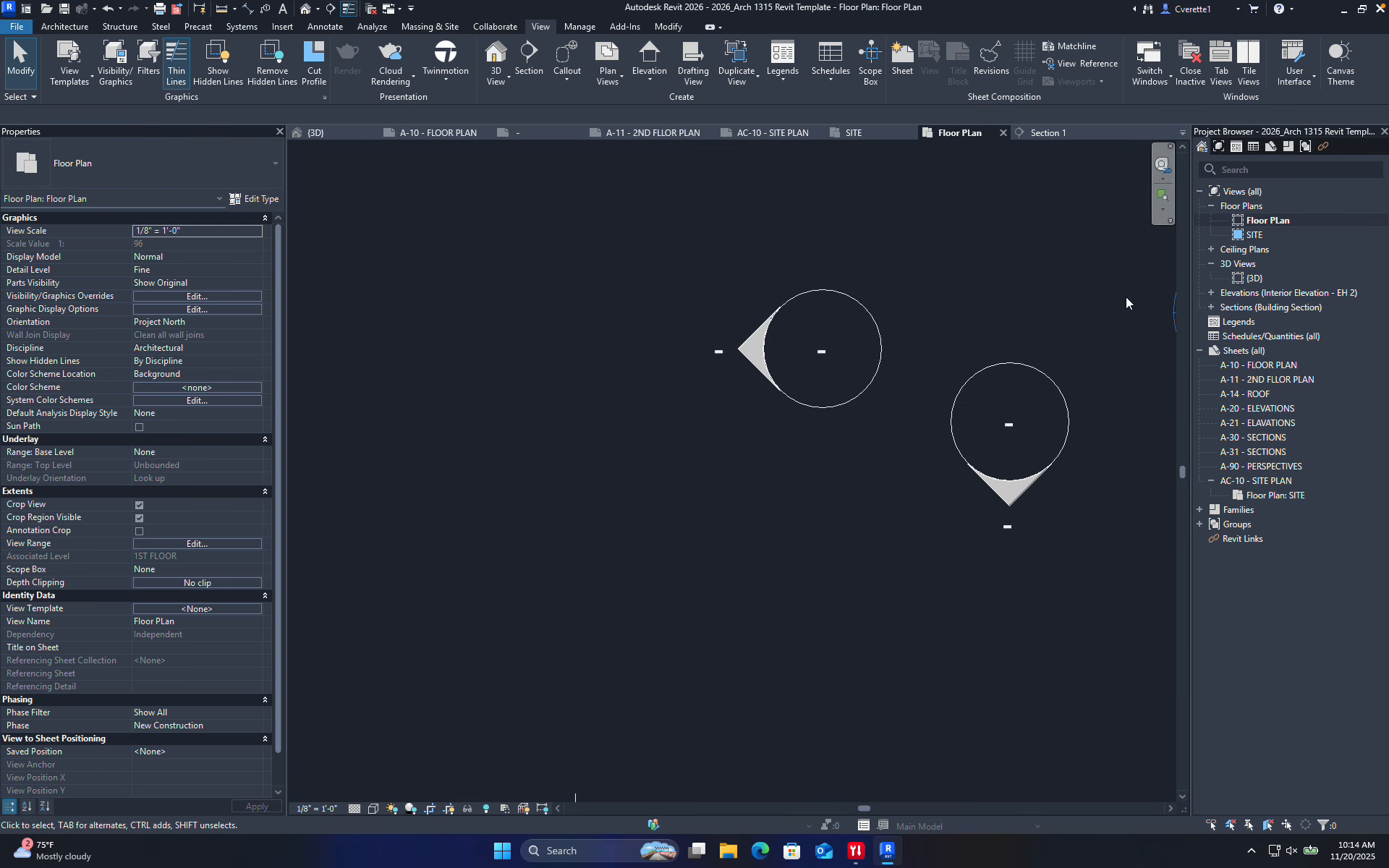
- List the elevation views in the project browser and delete the extra left-facing marker together with its view
click(1211, 292)
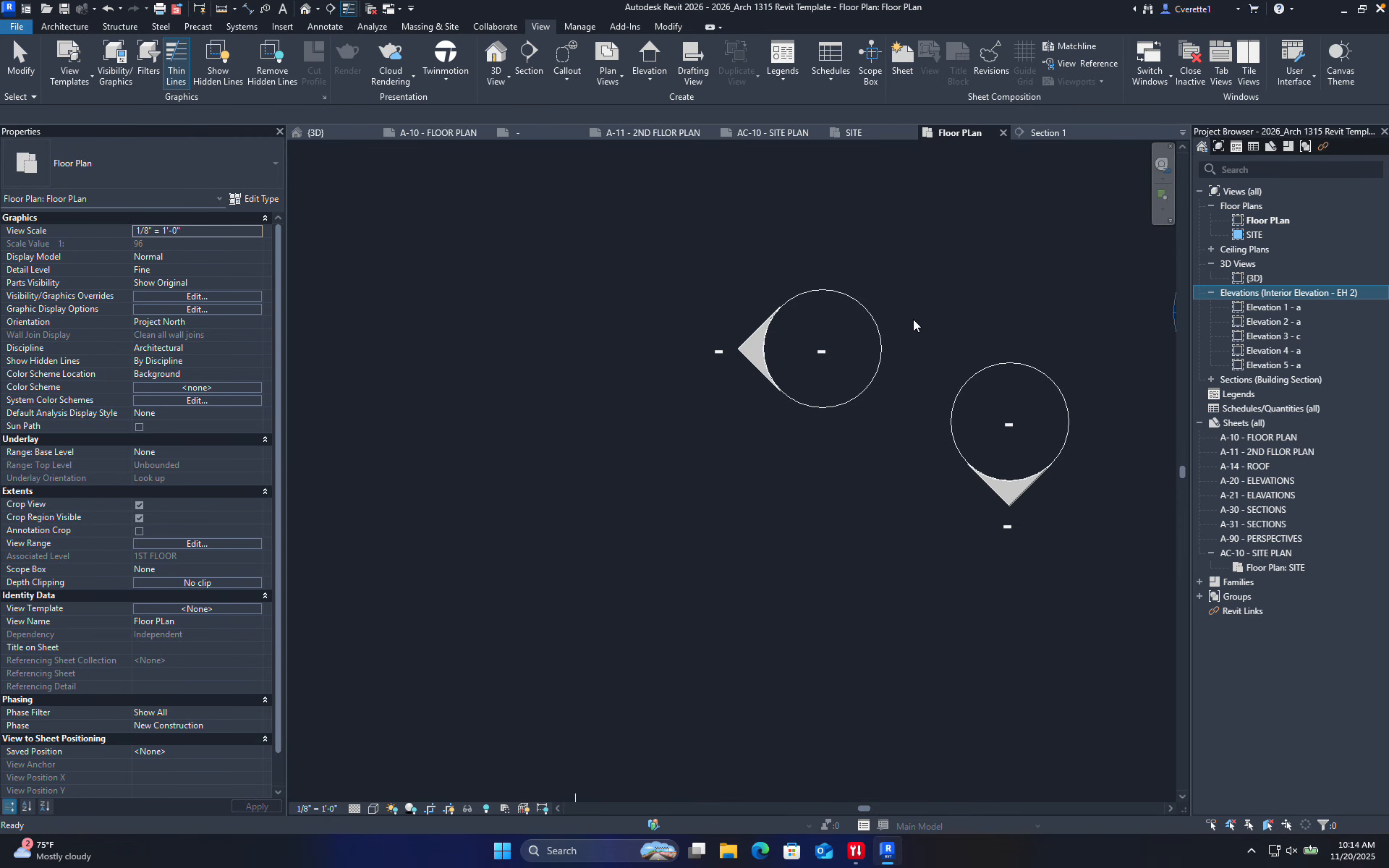
click(876, 323)
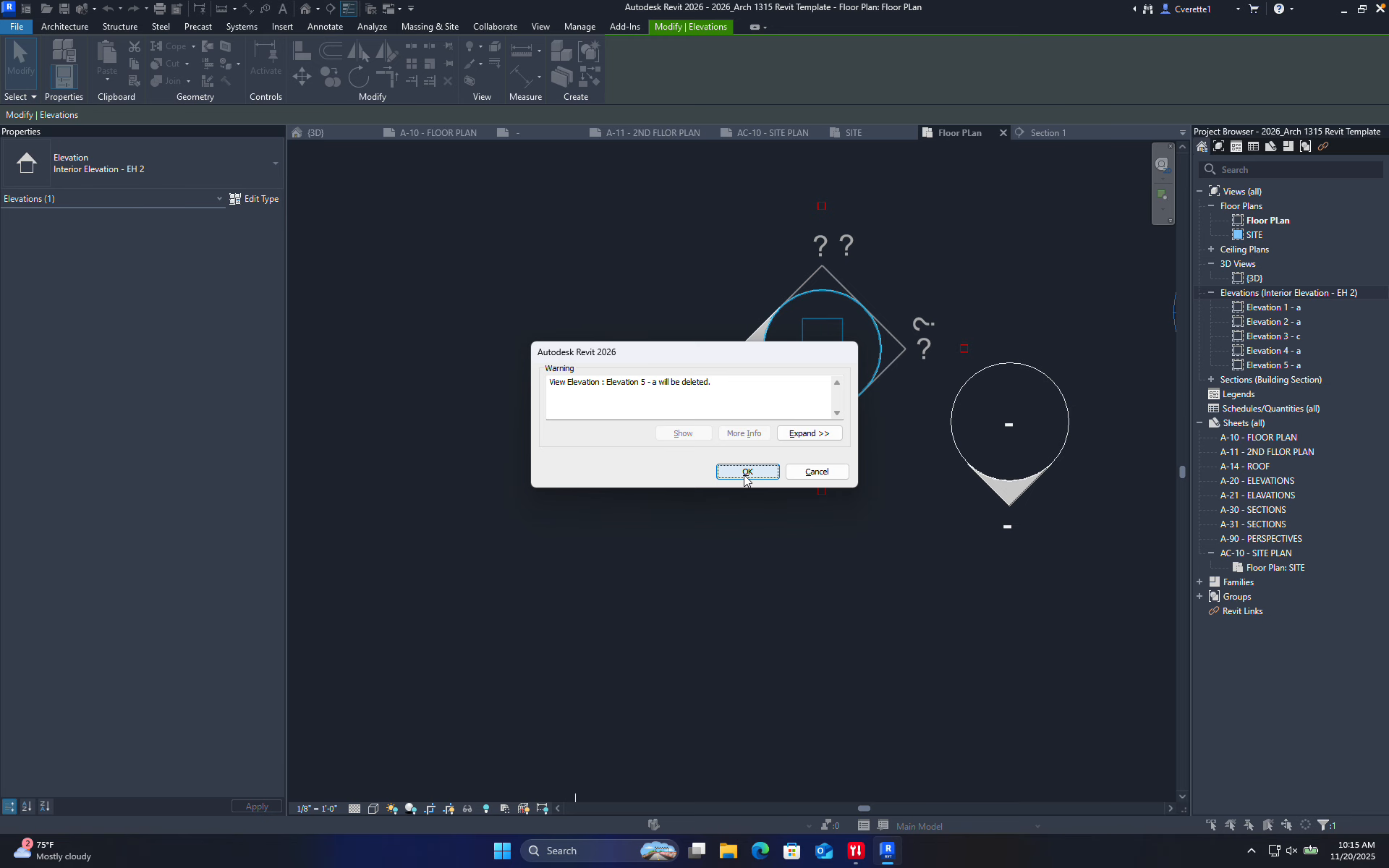
click(747, 472)
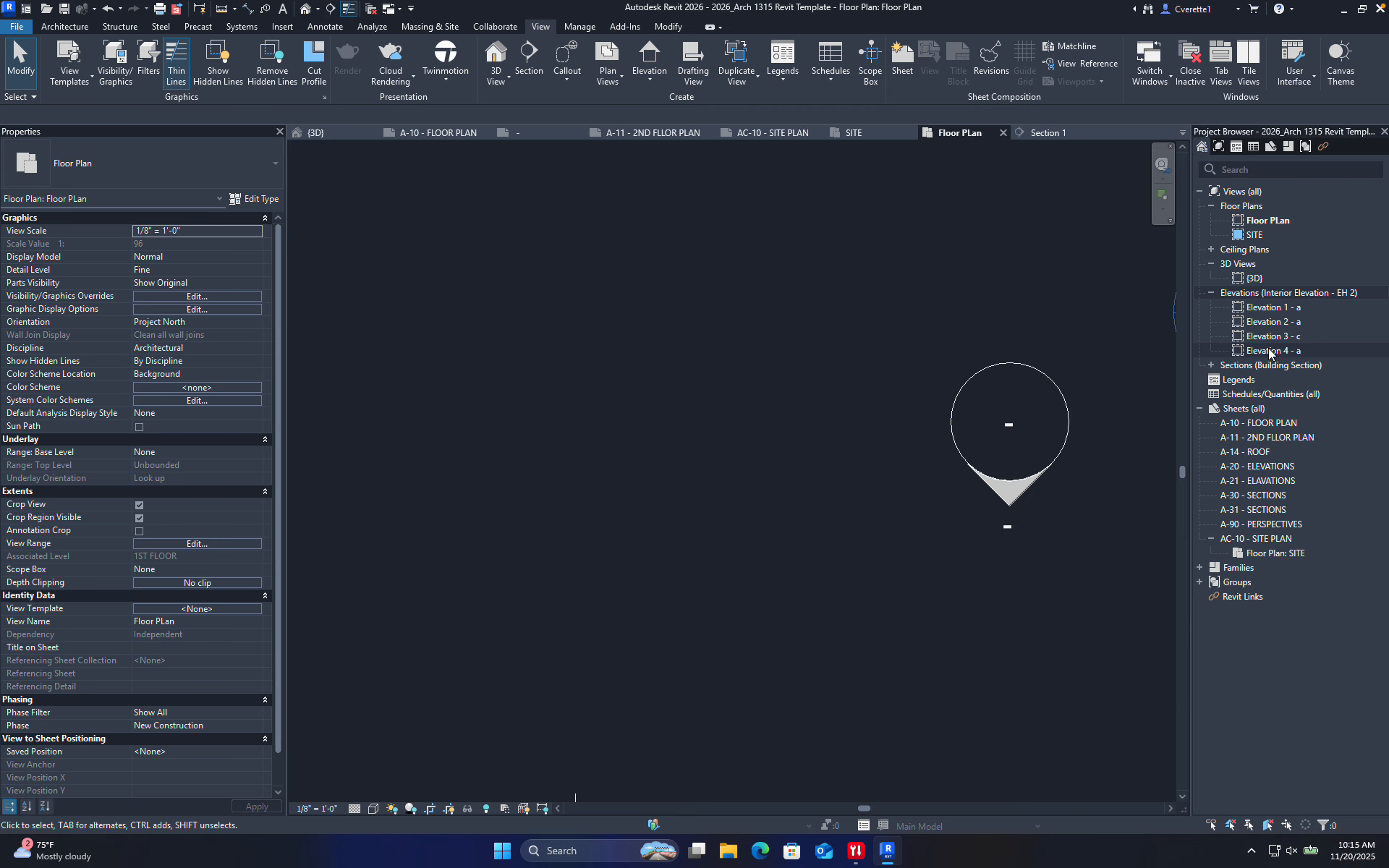
- Create EH - Interior Wall 4.5" walls along all ten edges of the floor by picking its edge lines, with the location line at Finish Face: Exterior
scroll(983, 505, down, 5)
middle_drag(971, 557, 801, 544)
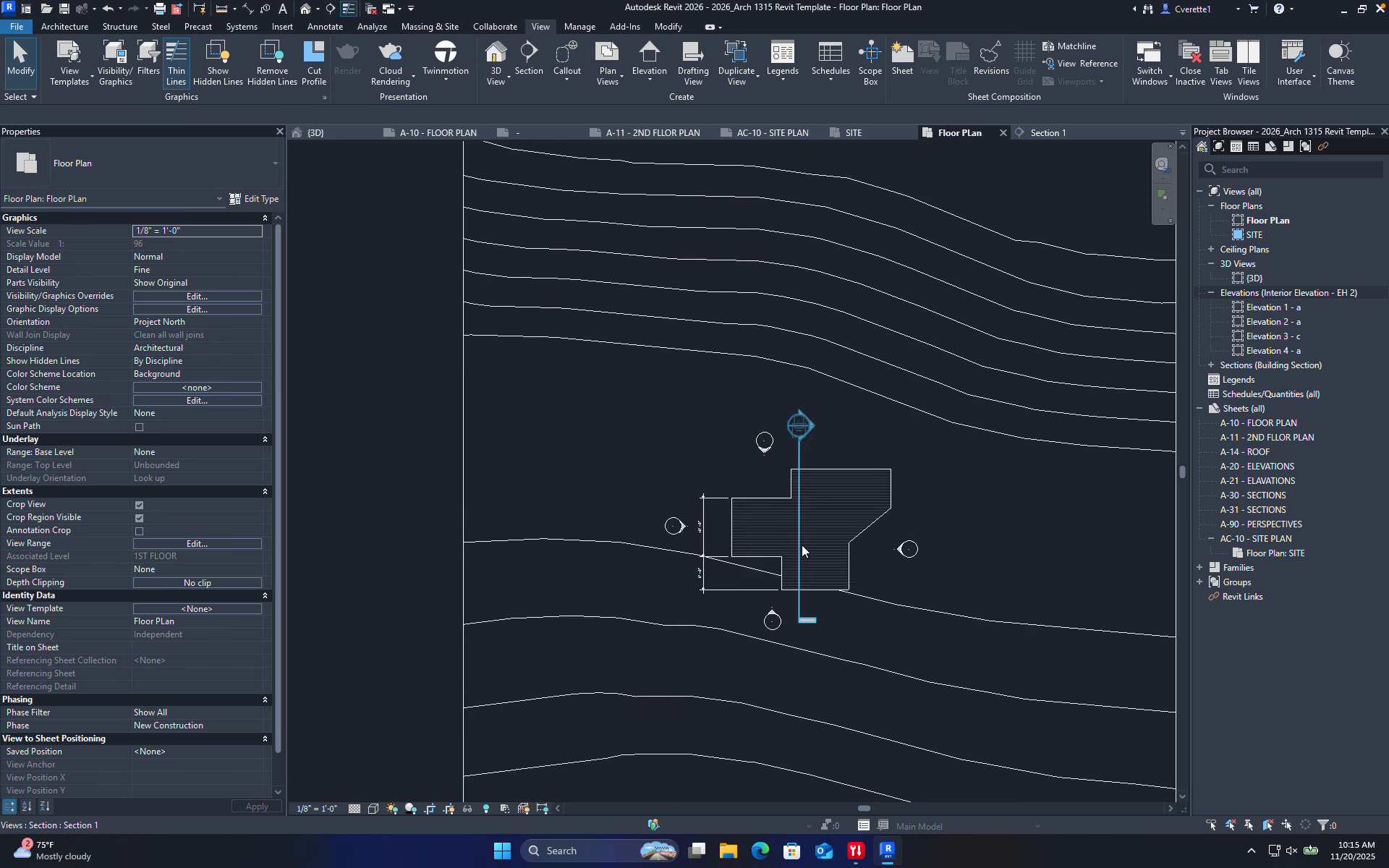
scroll(802, 545, up, 5)
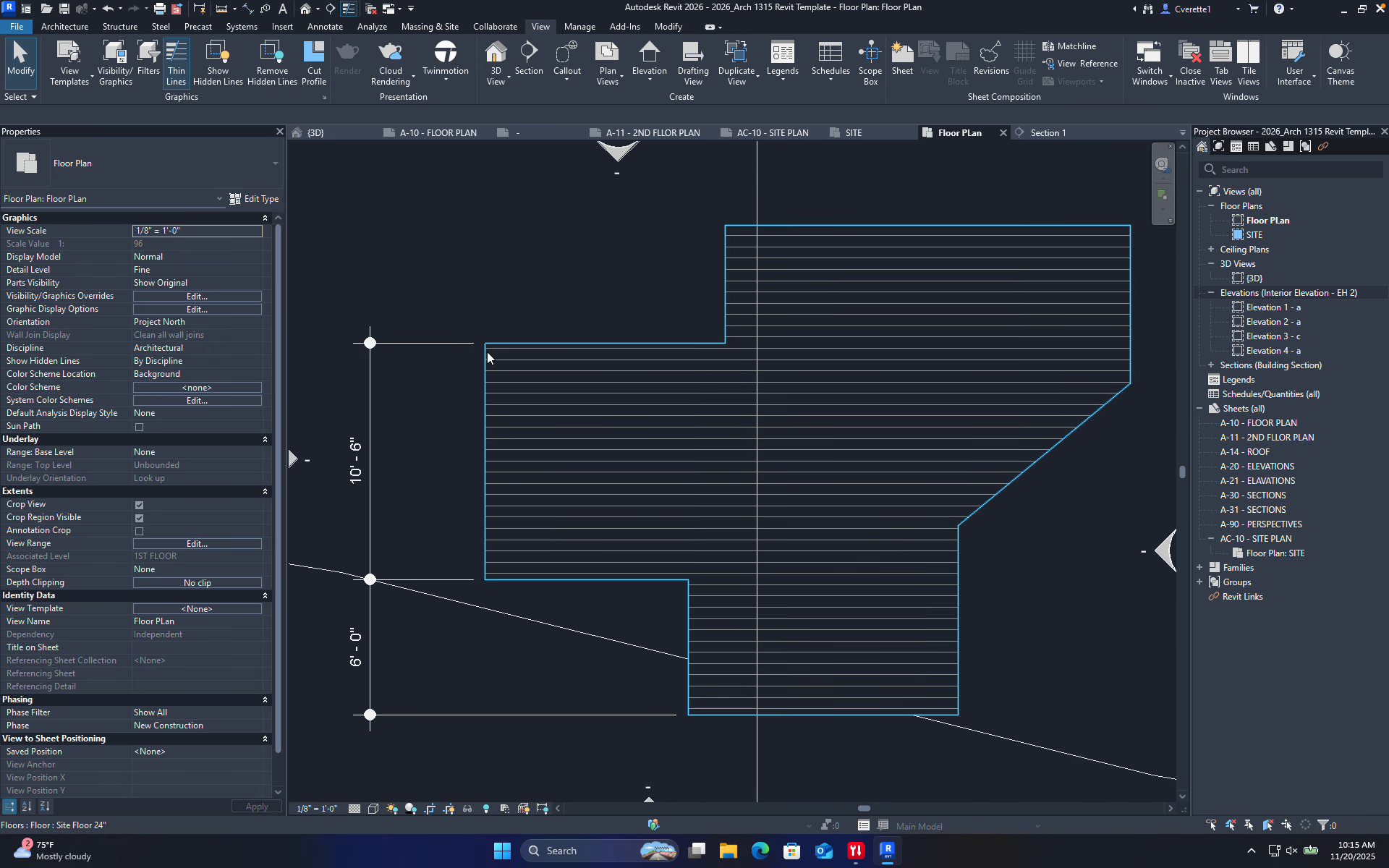
key(w)
key(a)
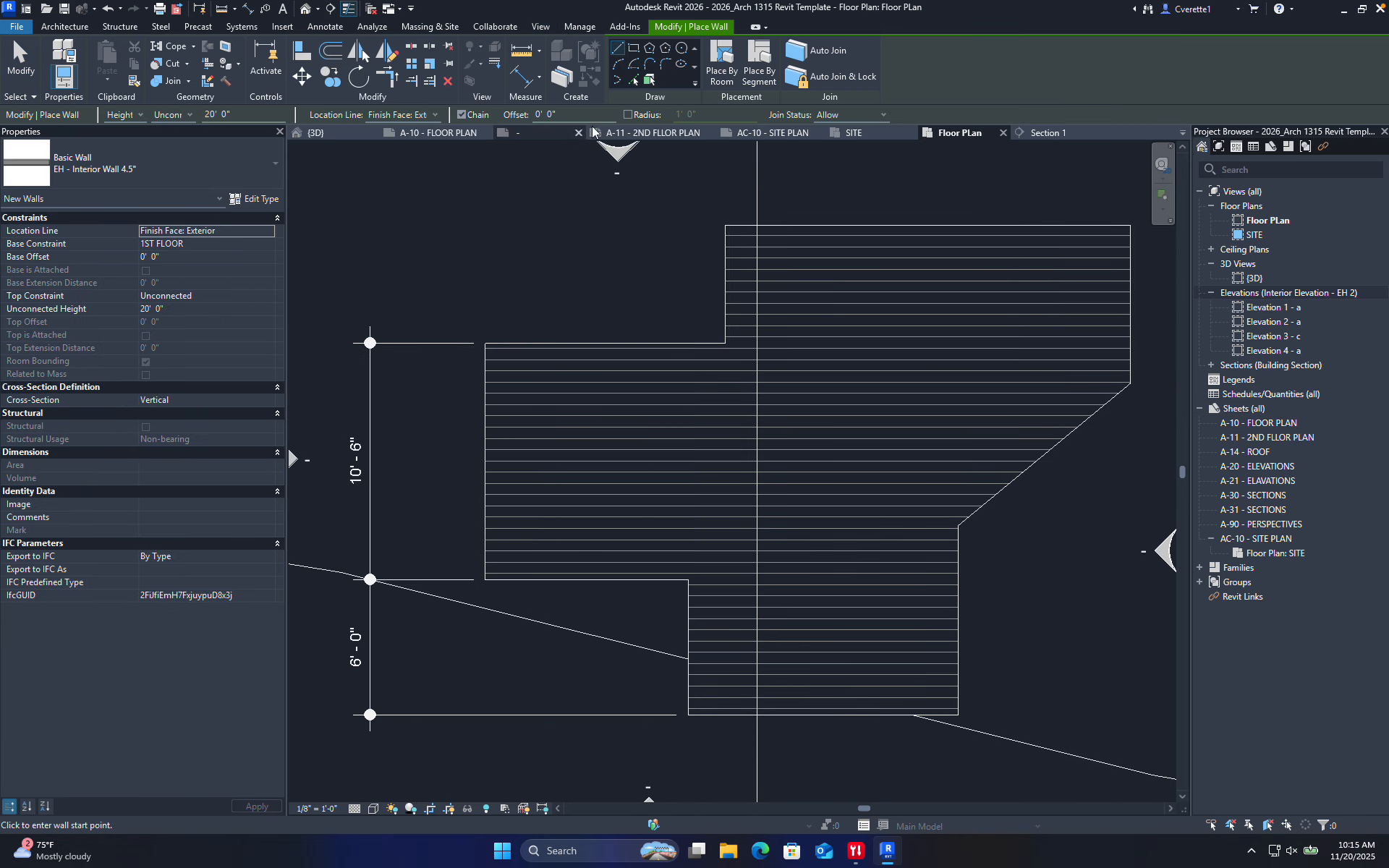
click(634, 80)
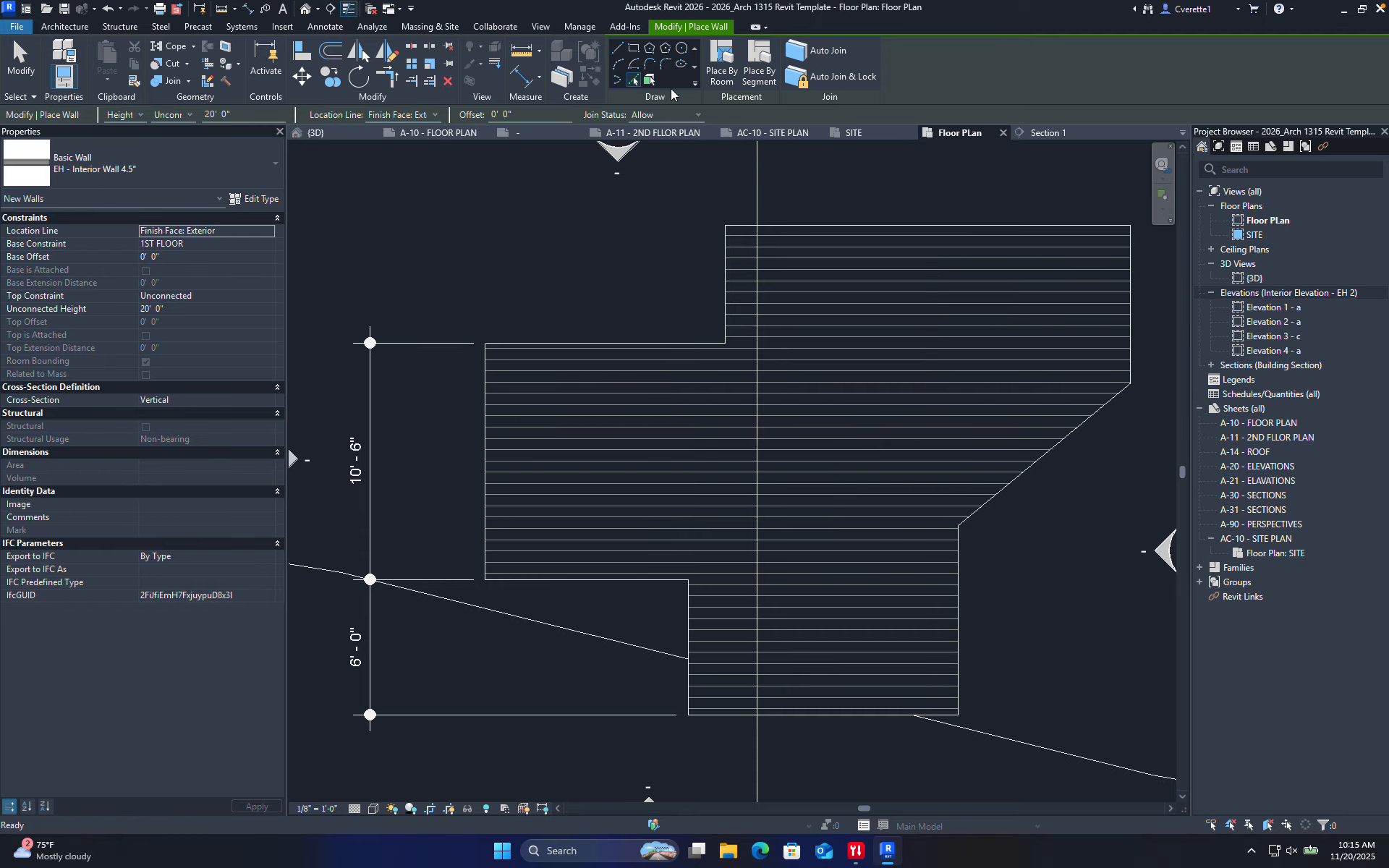
click(485, 391)
click(585, 576)
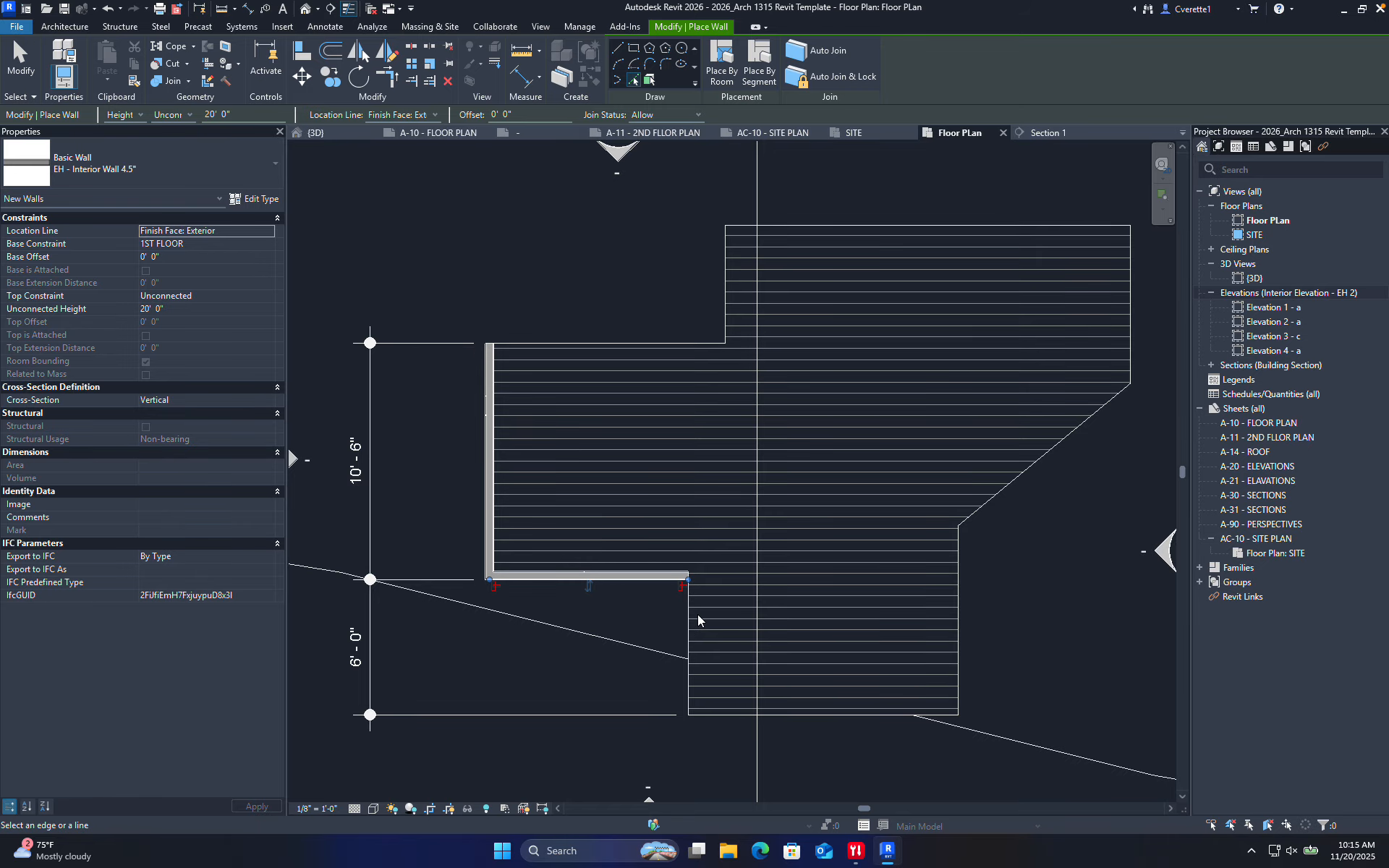
click(690, 622)
click(730, 716)
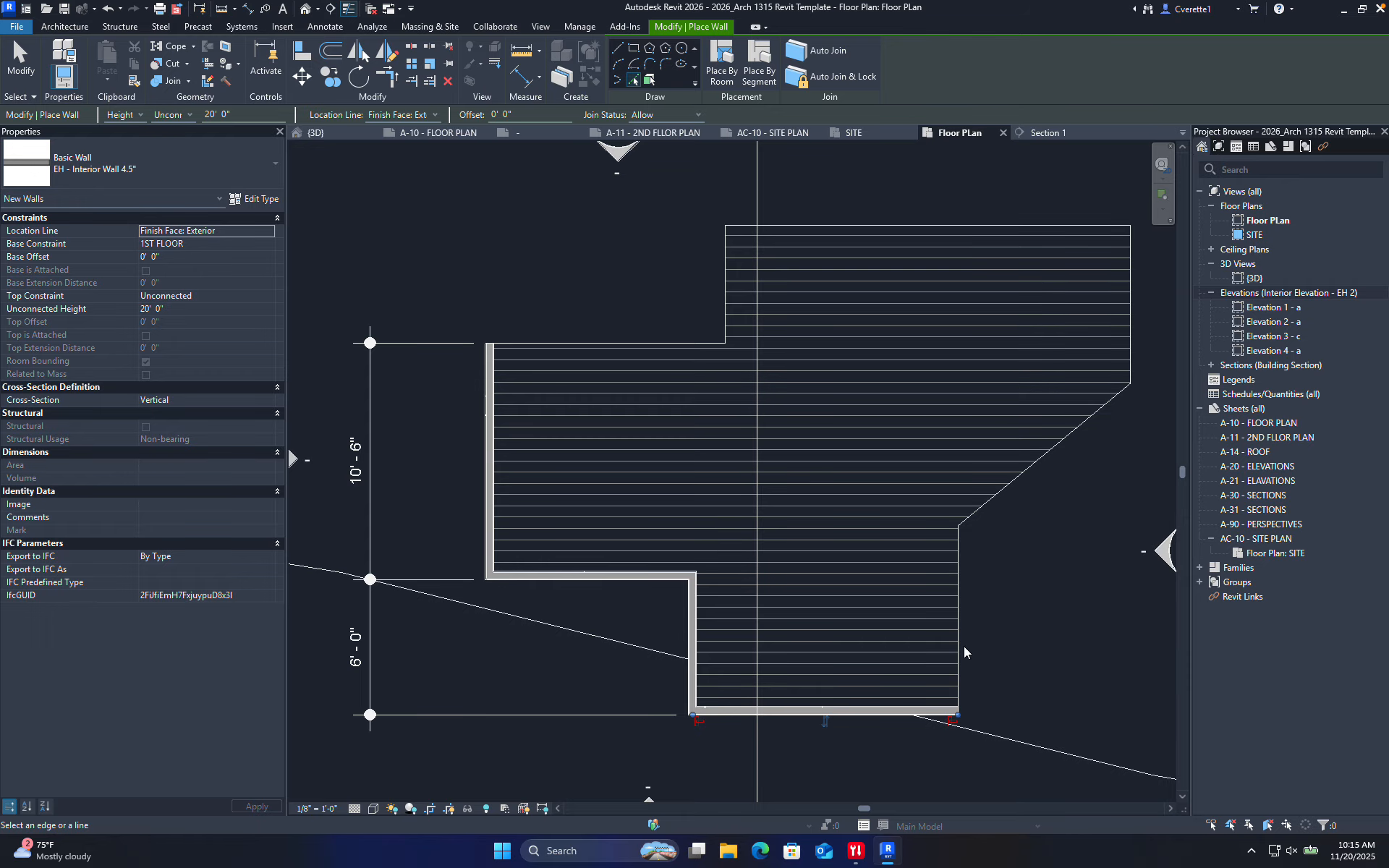
click(959, 637)
click(1073, 424)
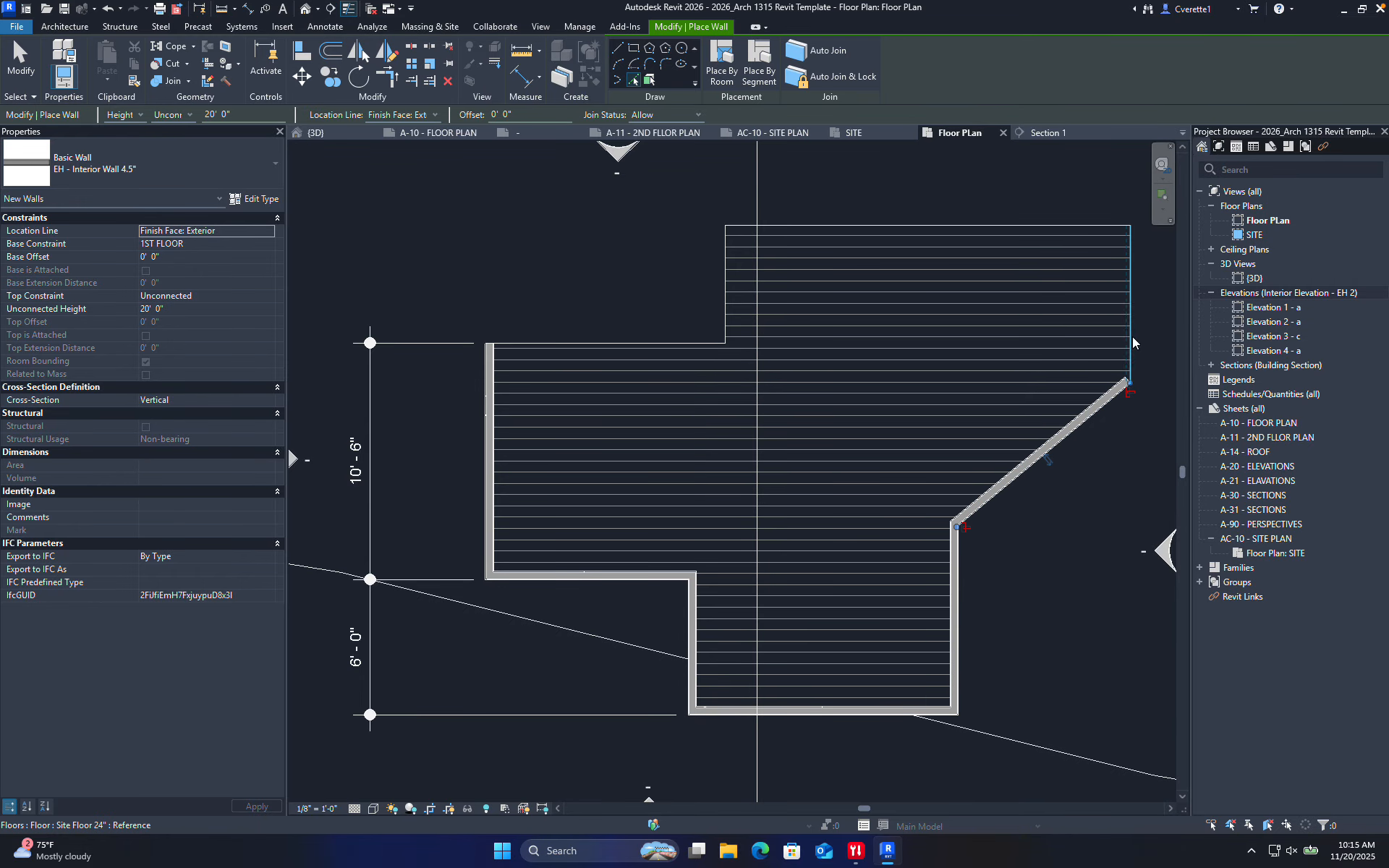
click(1126, 304)
click(1066, 227)
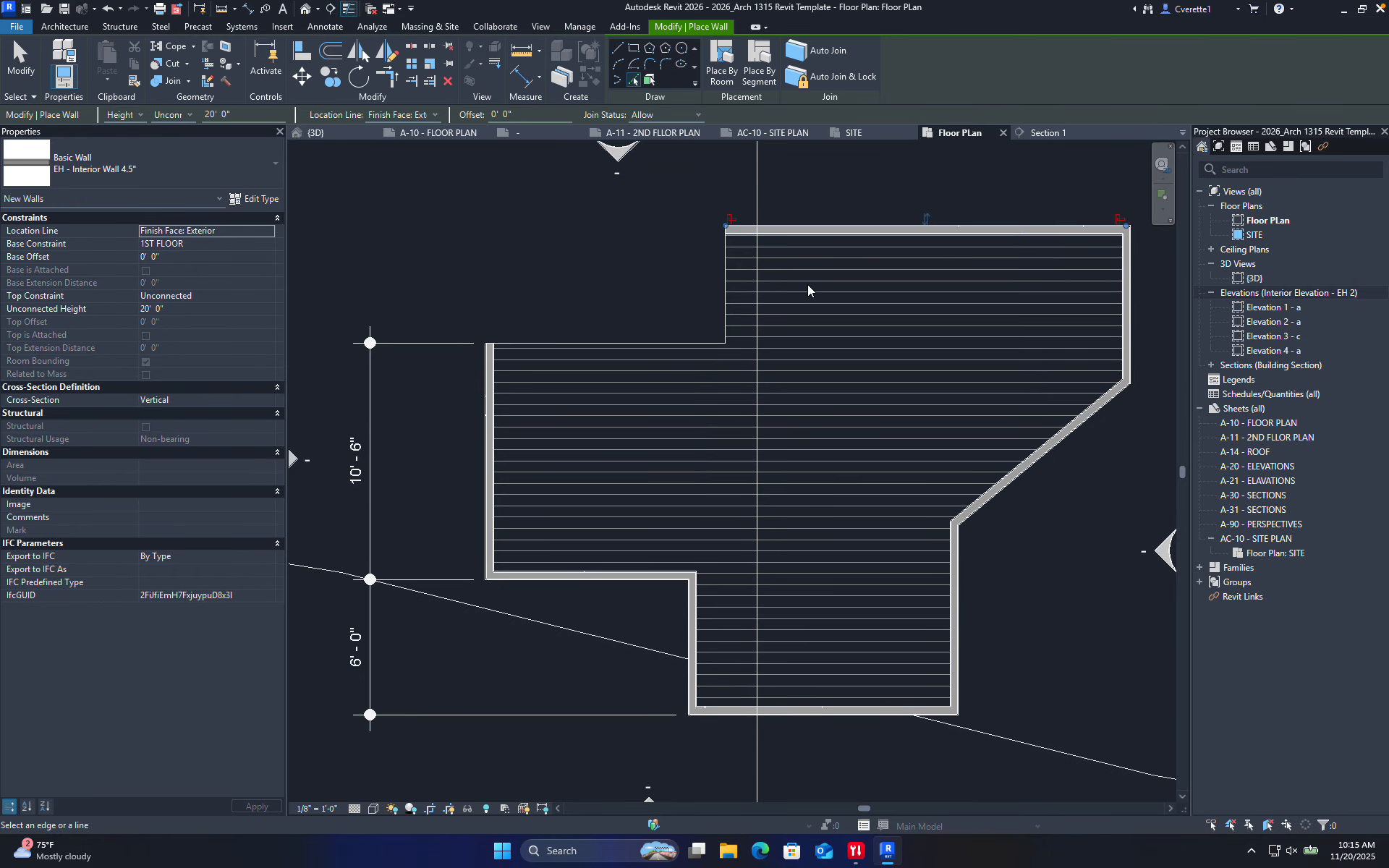
click(728, 301)
click(675, 347)
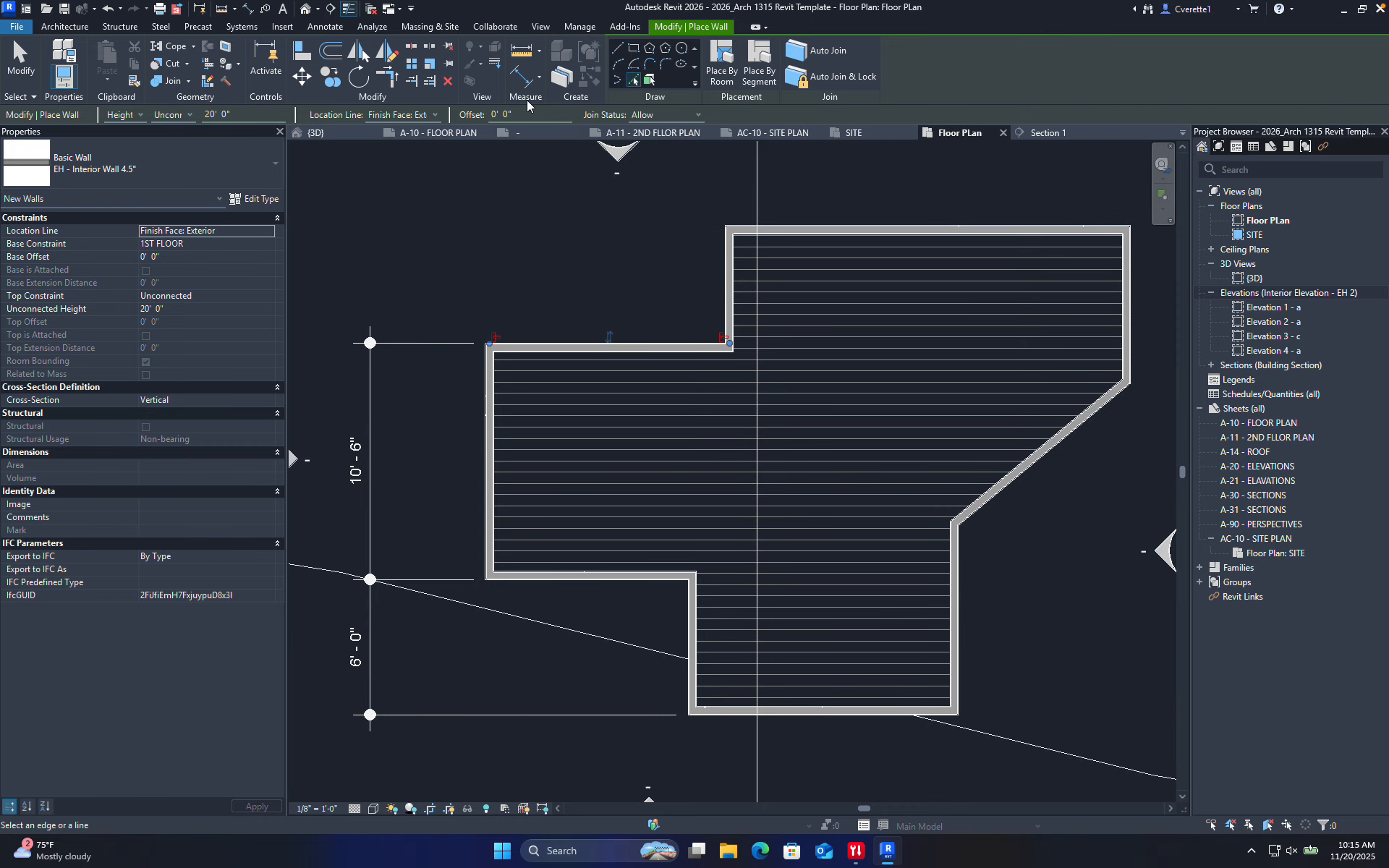
key(Escape)
key(Escape)
click(540, 26)
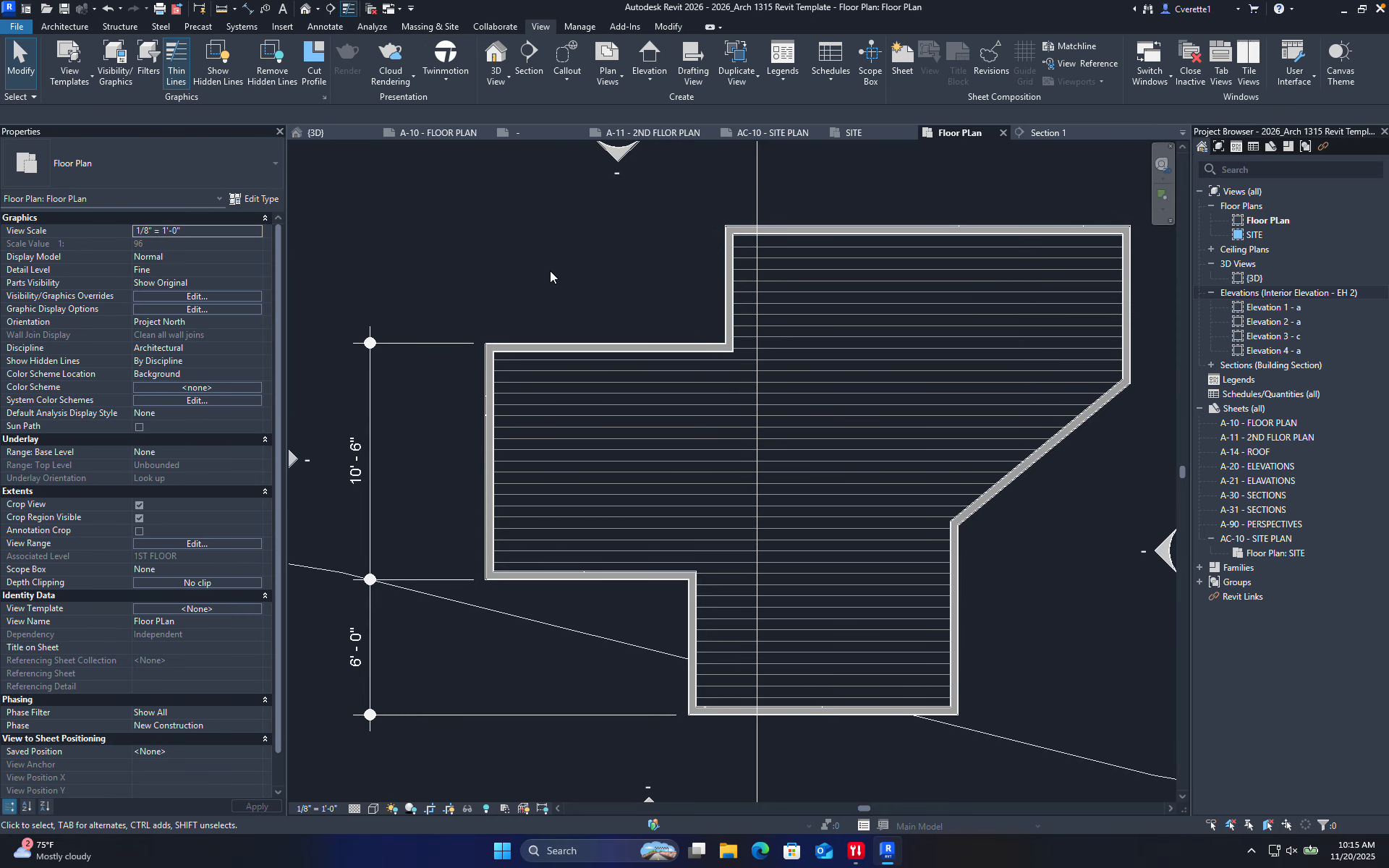
click(557, 351)
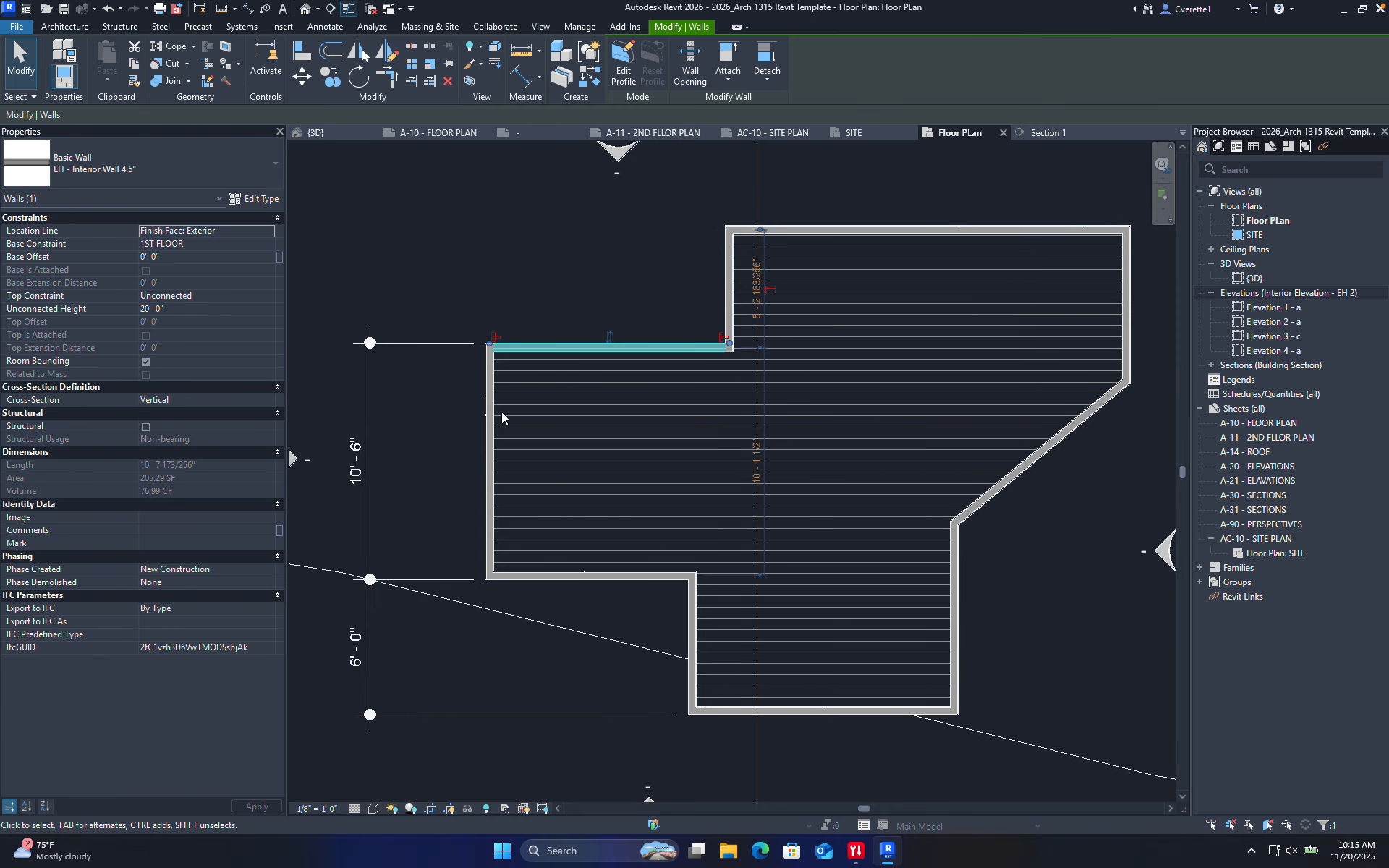
ctrl+click(489, 416)
key(Escape)
- Select all the perimeter walls, filtering out the floor, and change their type to Exterior - Brick on Mtl. Stud
drag(416, 184, 1161, 740)
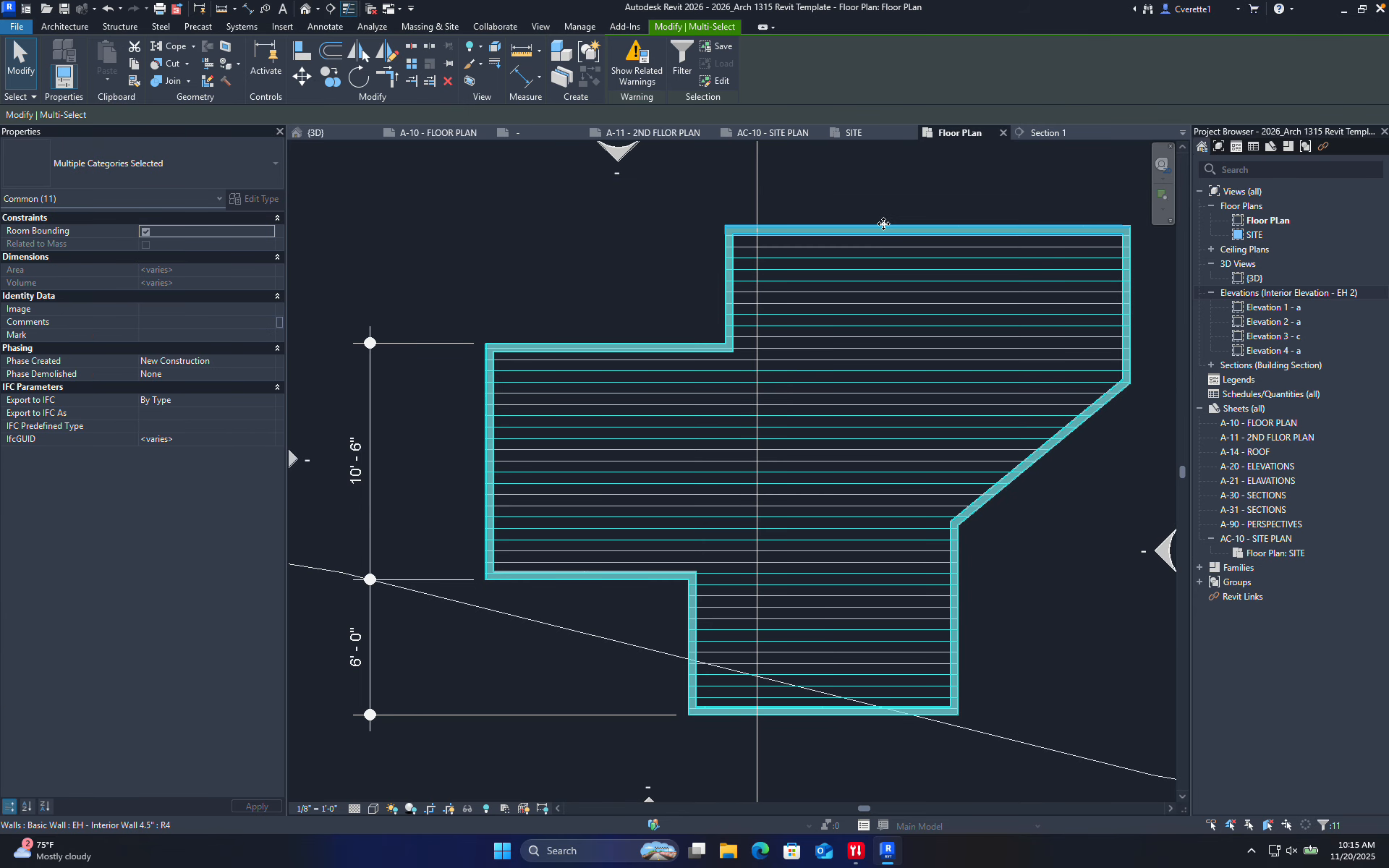
click(682, 67)
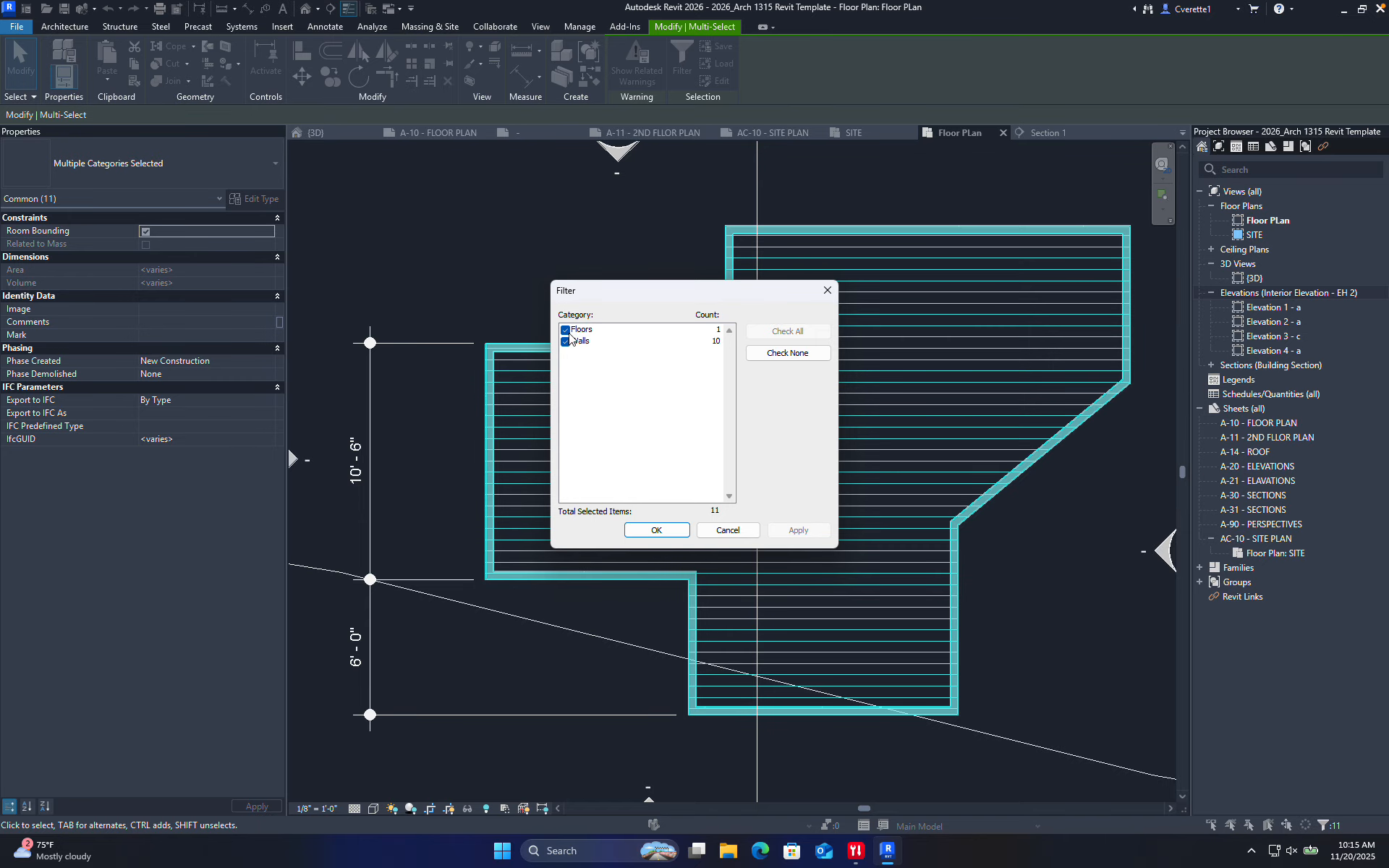
click(565, 331)
click(799, 530)
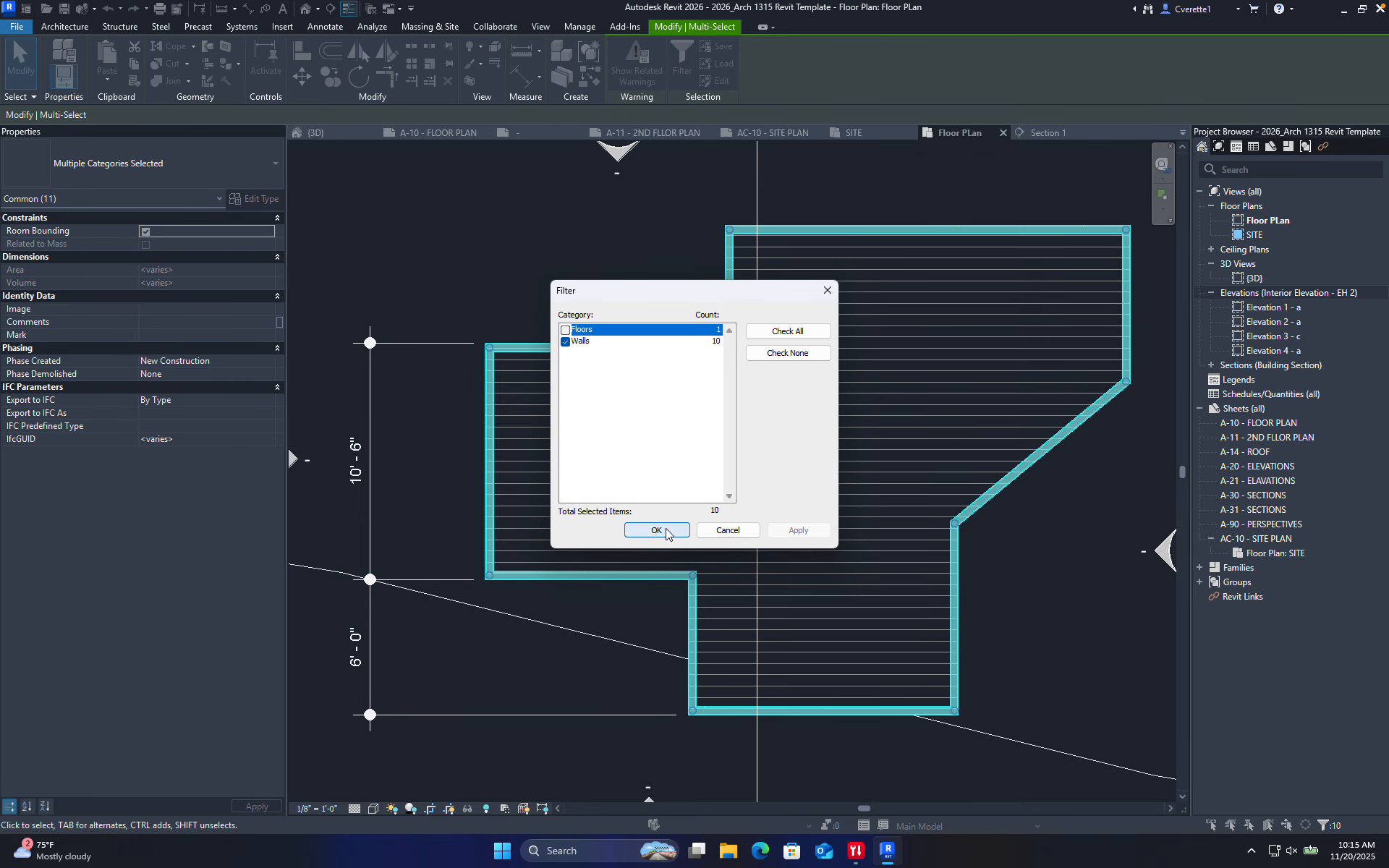
click(656, 531)
click(124, 175)
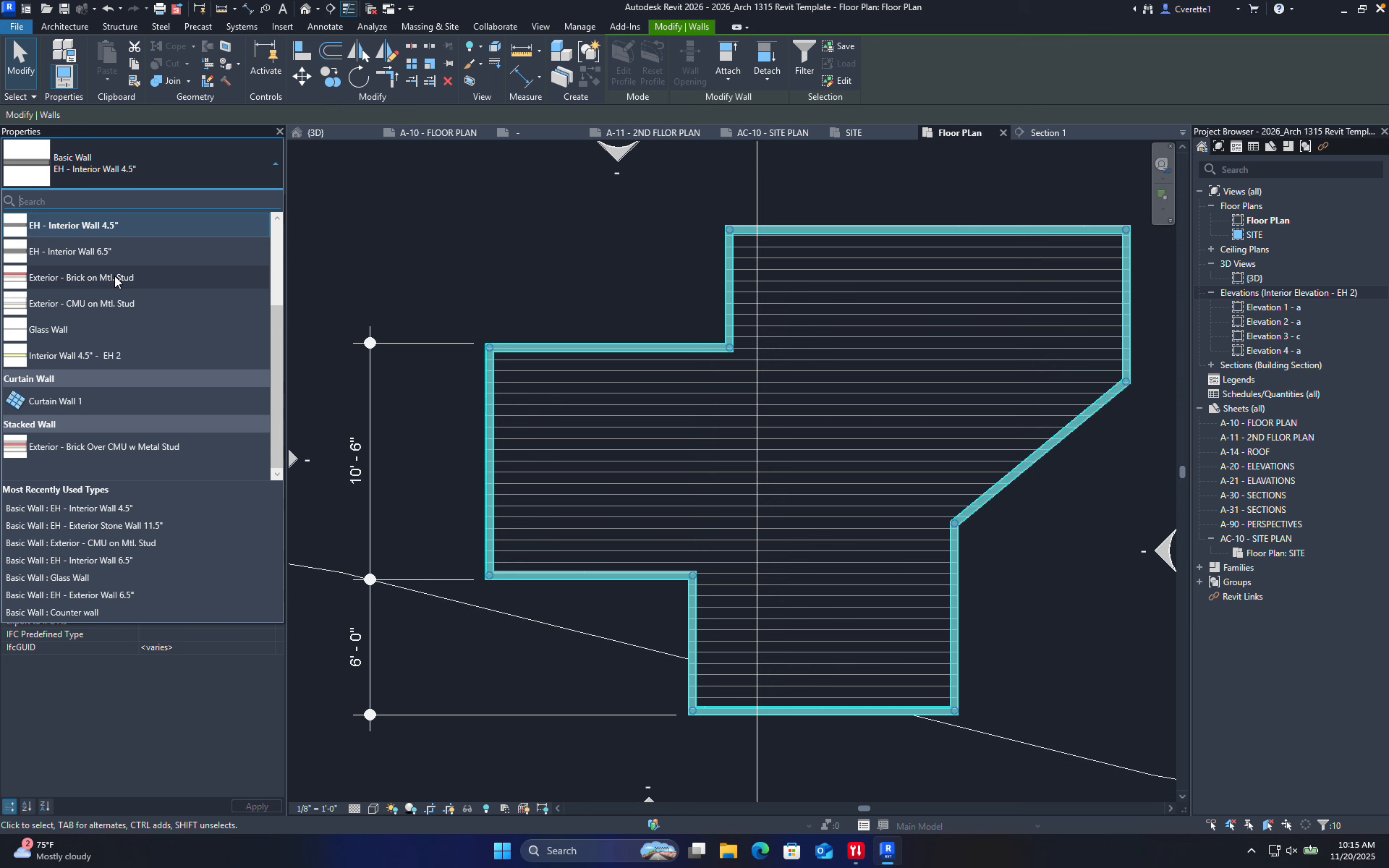
click(115, 279)
- Change the selected perimeter walls' type to Glass Wall, followed by Curtain Wall 1
click(115, 164)
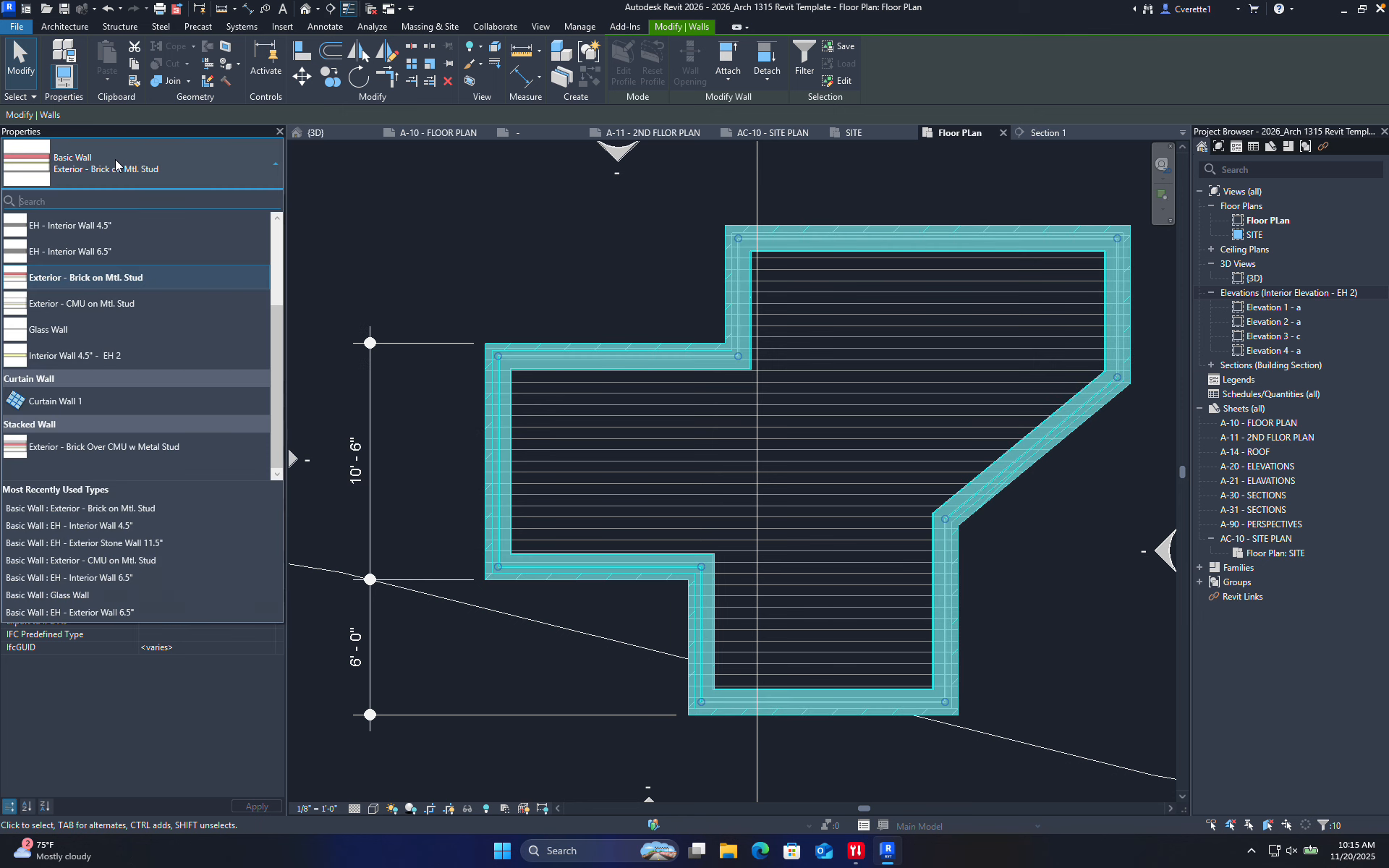
click(98, 331)
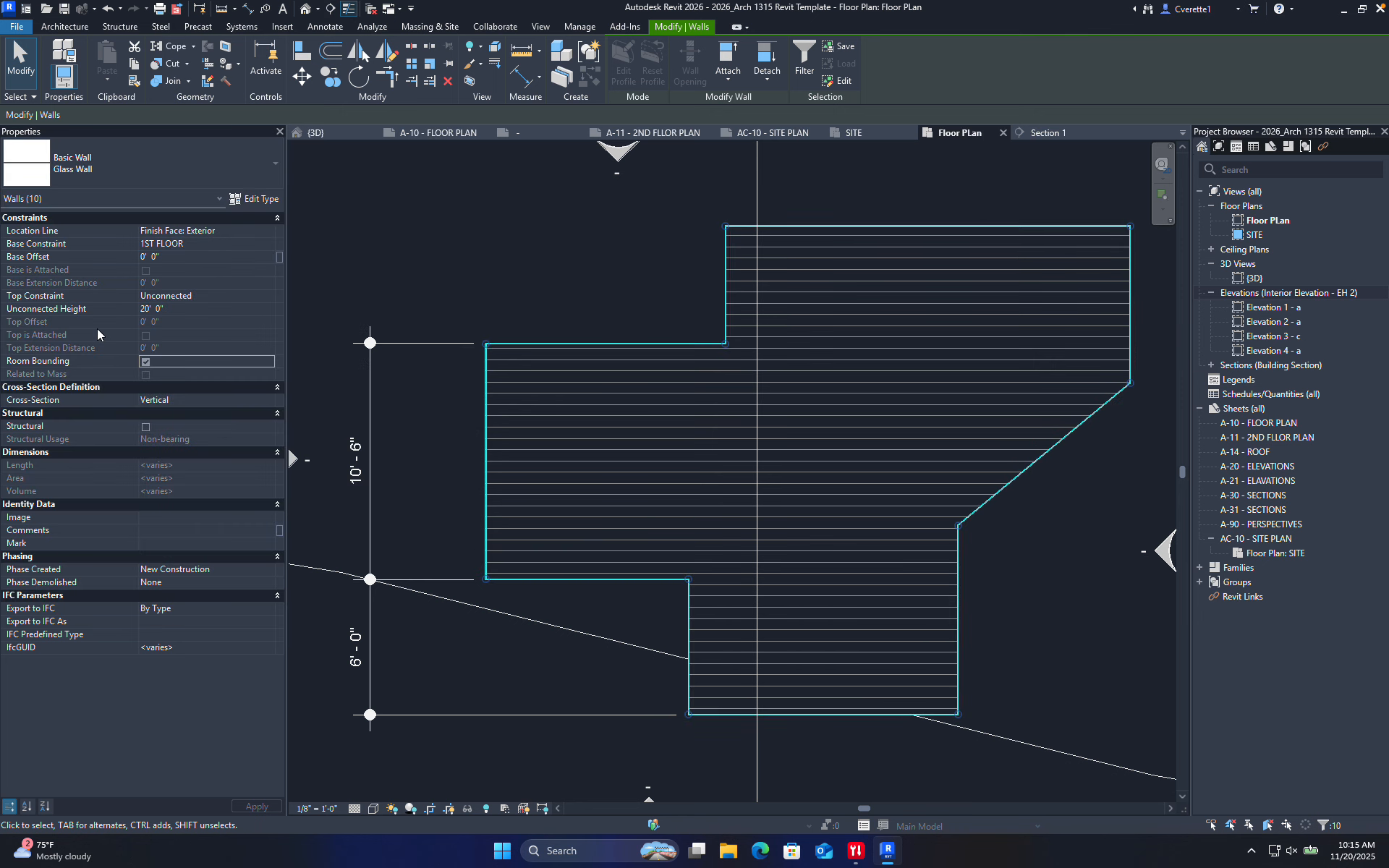
click(116, 165)
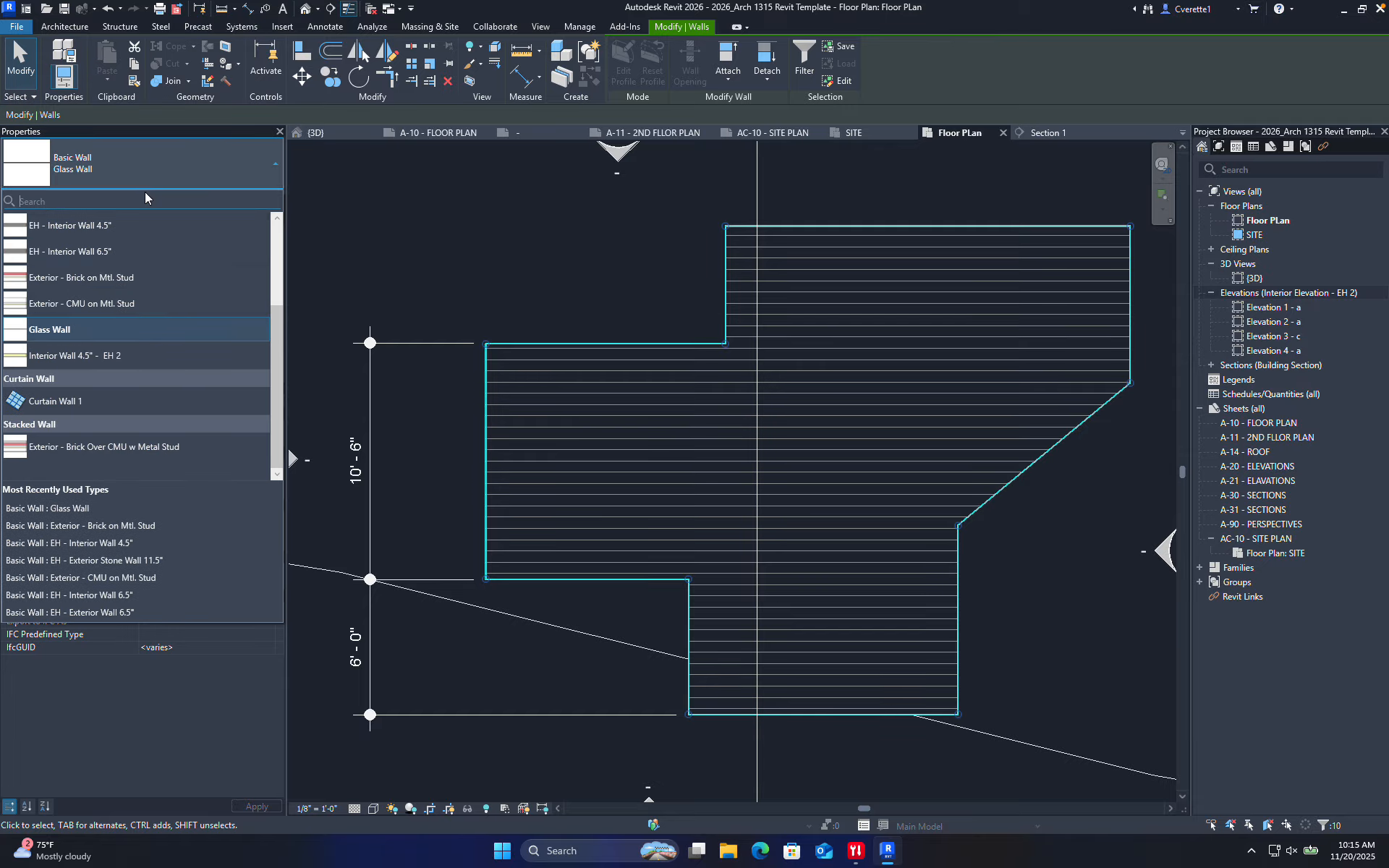
click(116, 401)
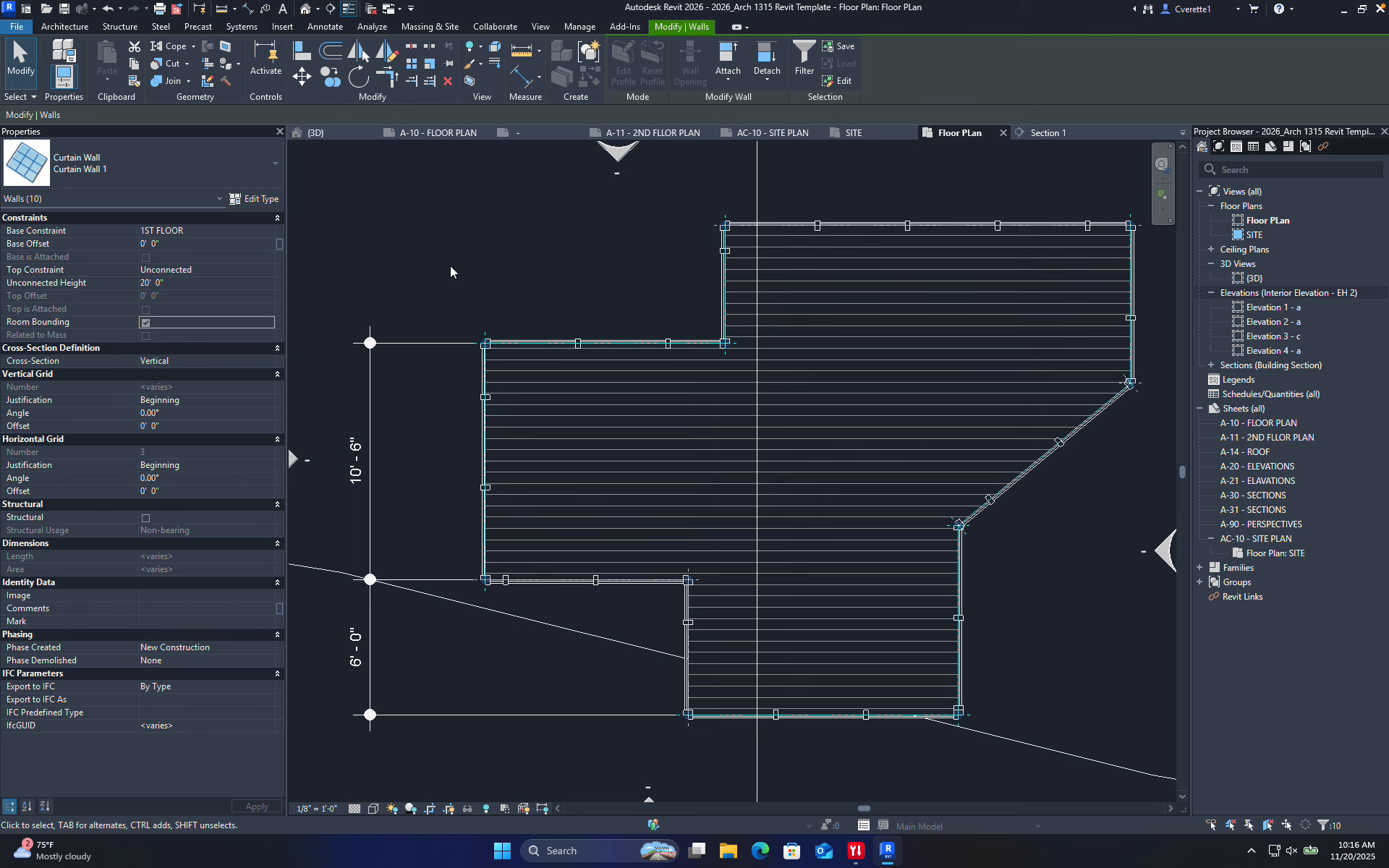
click(480, 270)
- Open the building section from its marker in the plan to examine the curtain walls, and close the section view
scroll(608, 311, down, 3)
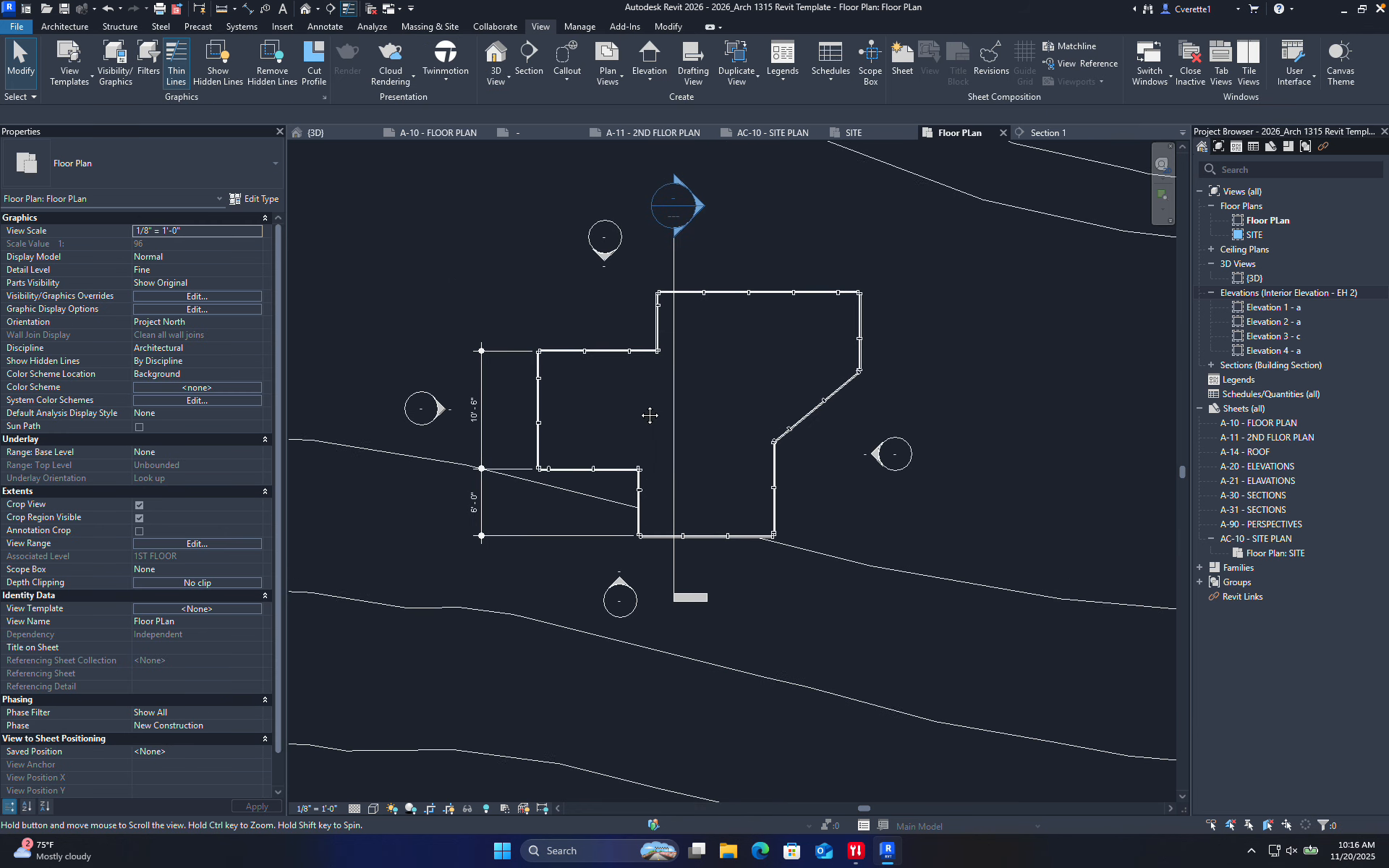
double_click(683, 269)
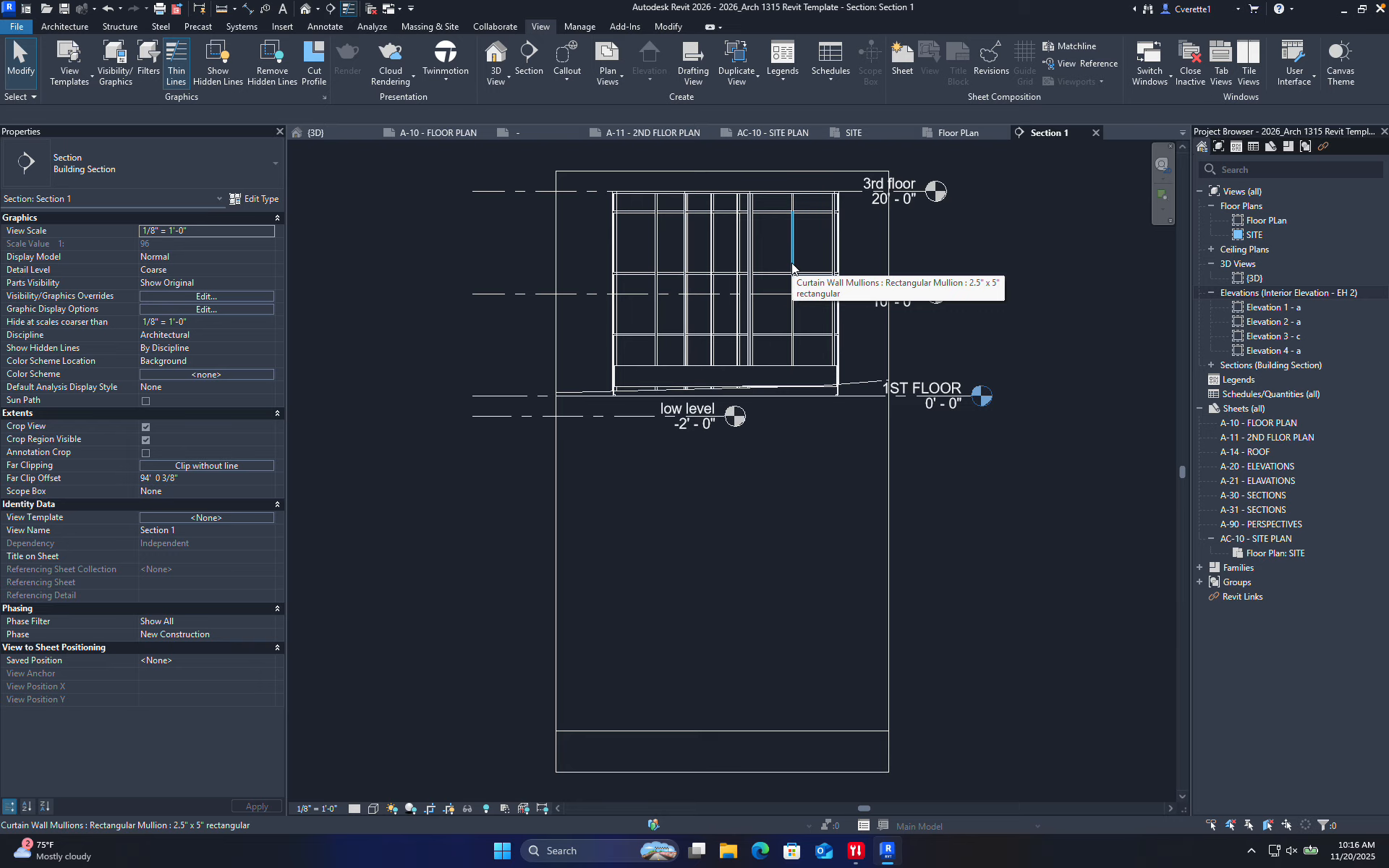
scroll(1105, 146, up, 2)
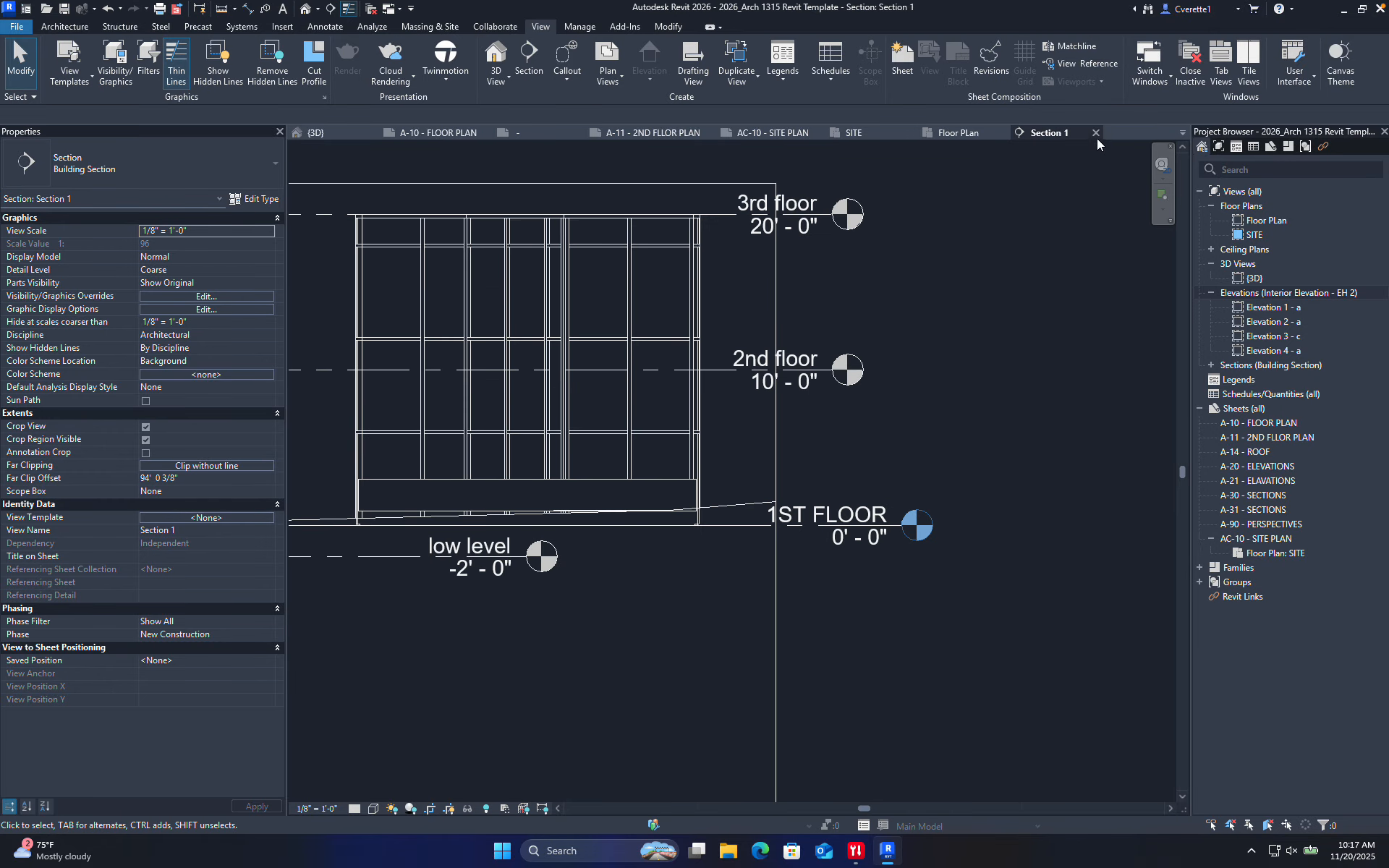
click(1096, 133)
- Select only the perimeter walls by filtering for Walls, try EH - Interior Wall 6.5", and set their type to Exterior - CMU on Mtl. Stud
scroll(697, 418, up, 4)
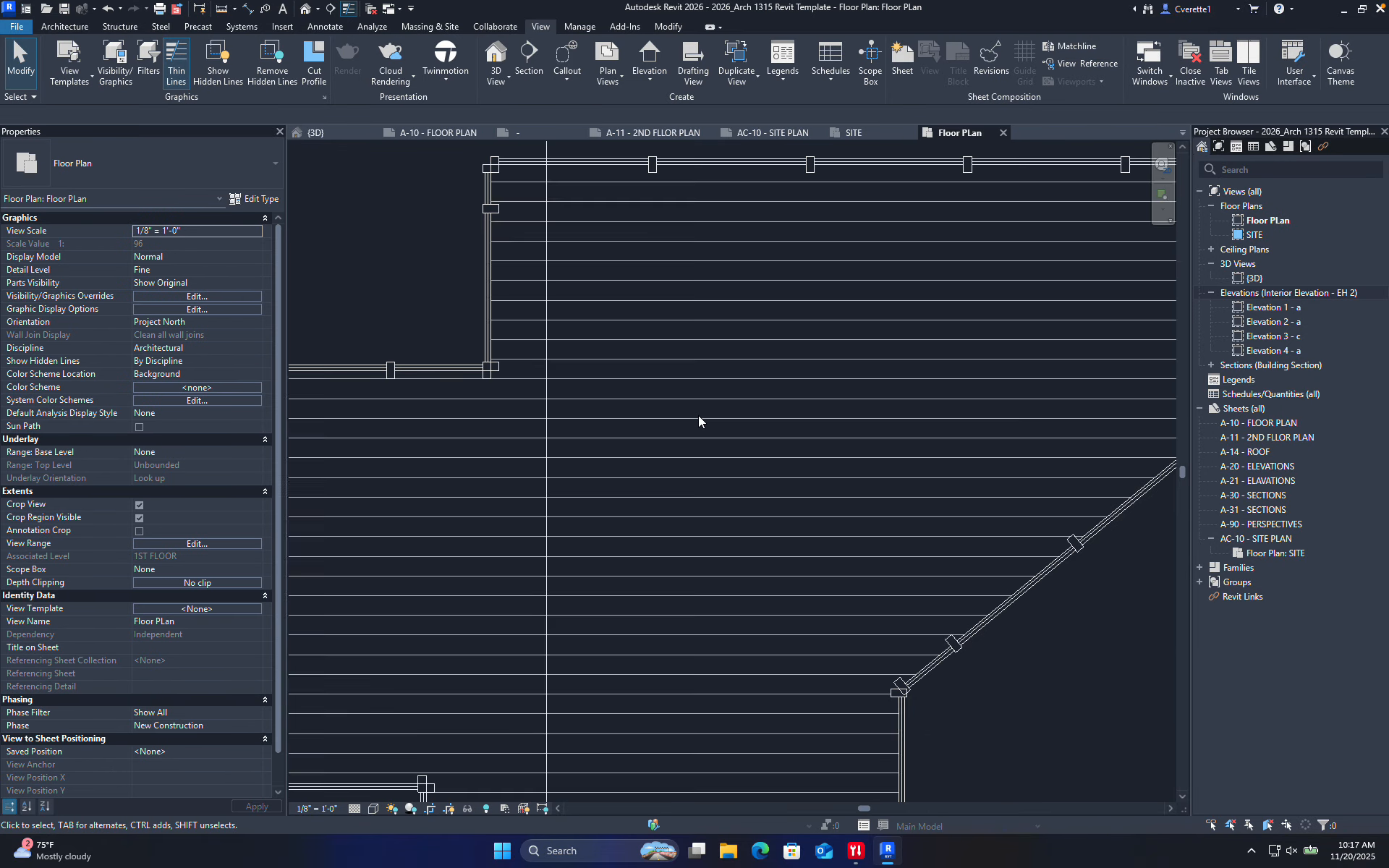
scroll(697, 417, down, 2)
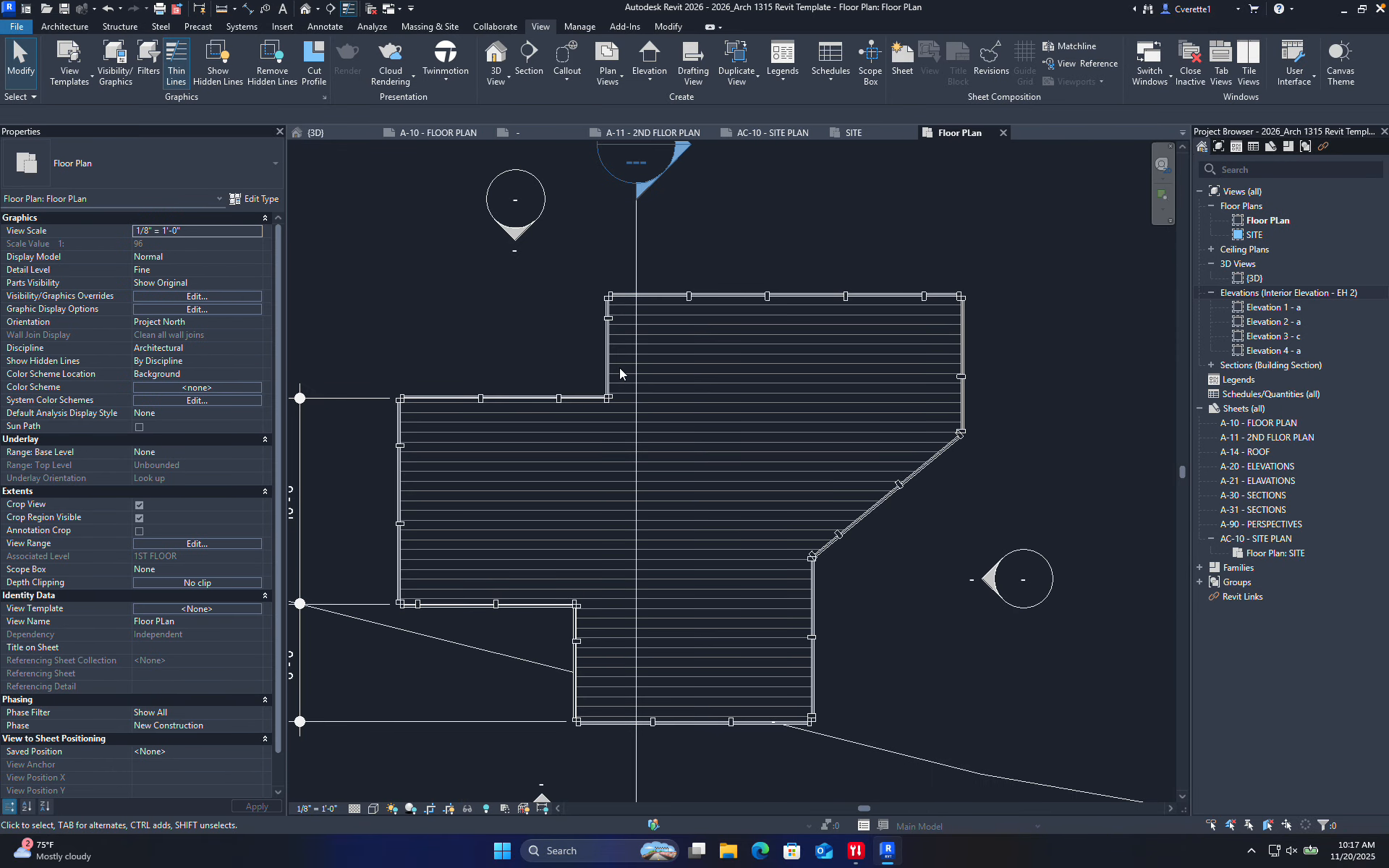
mouse_move(353, 251)
mouse_down()
mouse_move(845, 510)
mouse_move(1001, 788)
mouse_up()
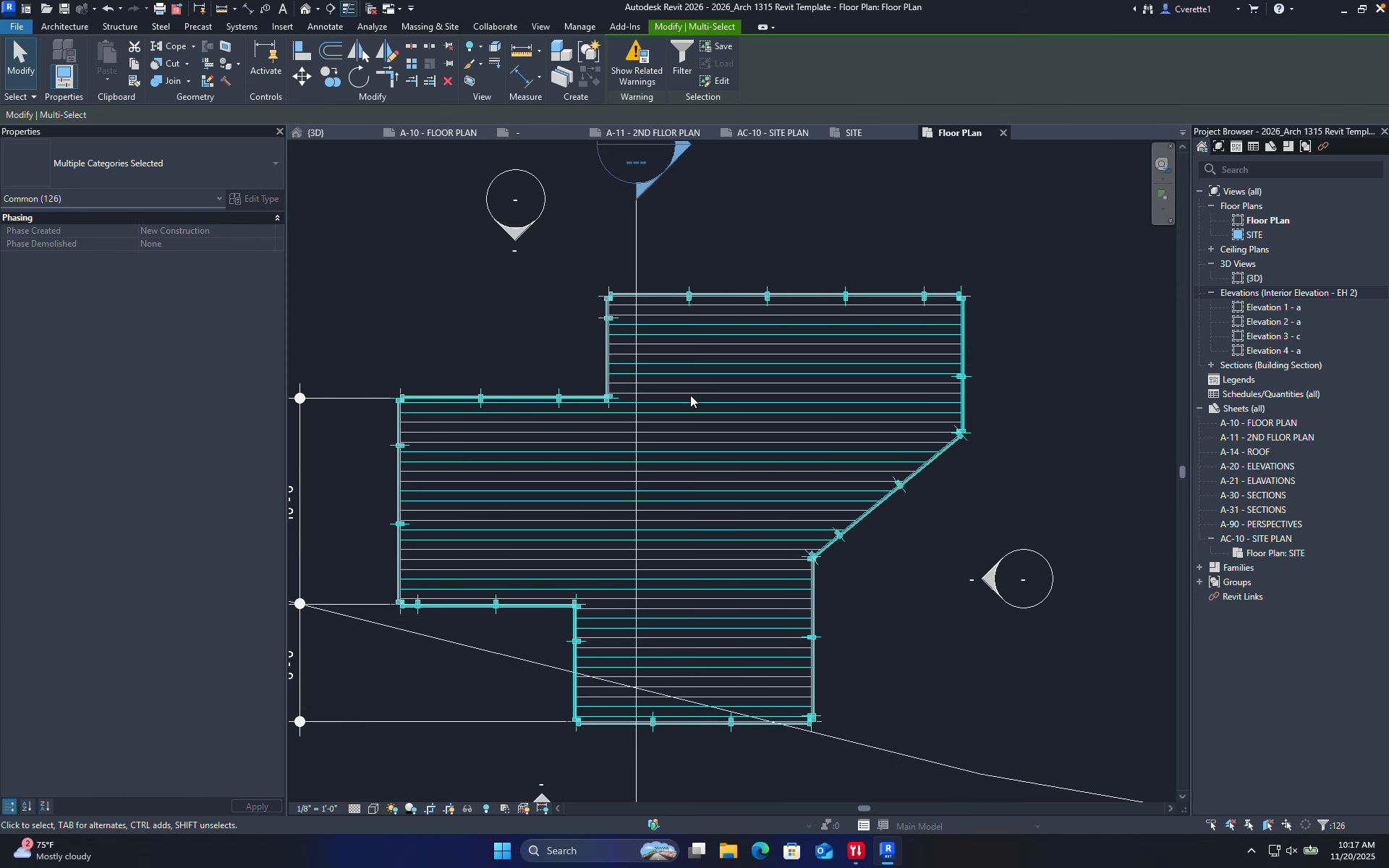
click(682, 58)
click(757, 355)
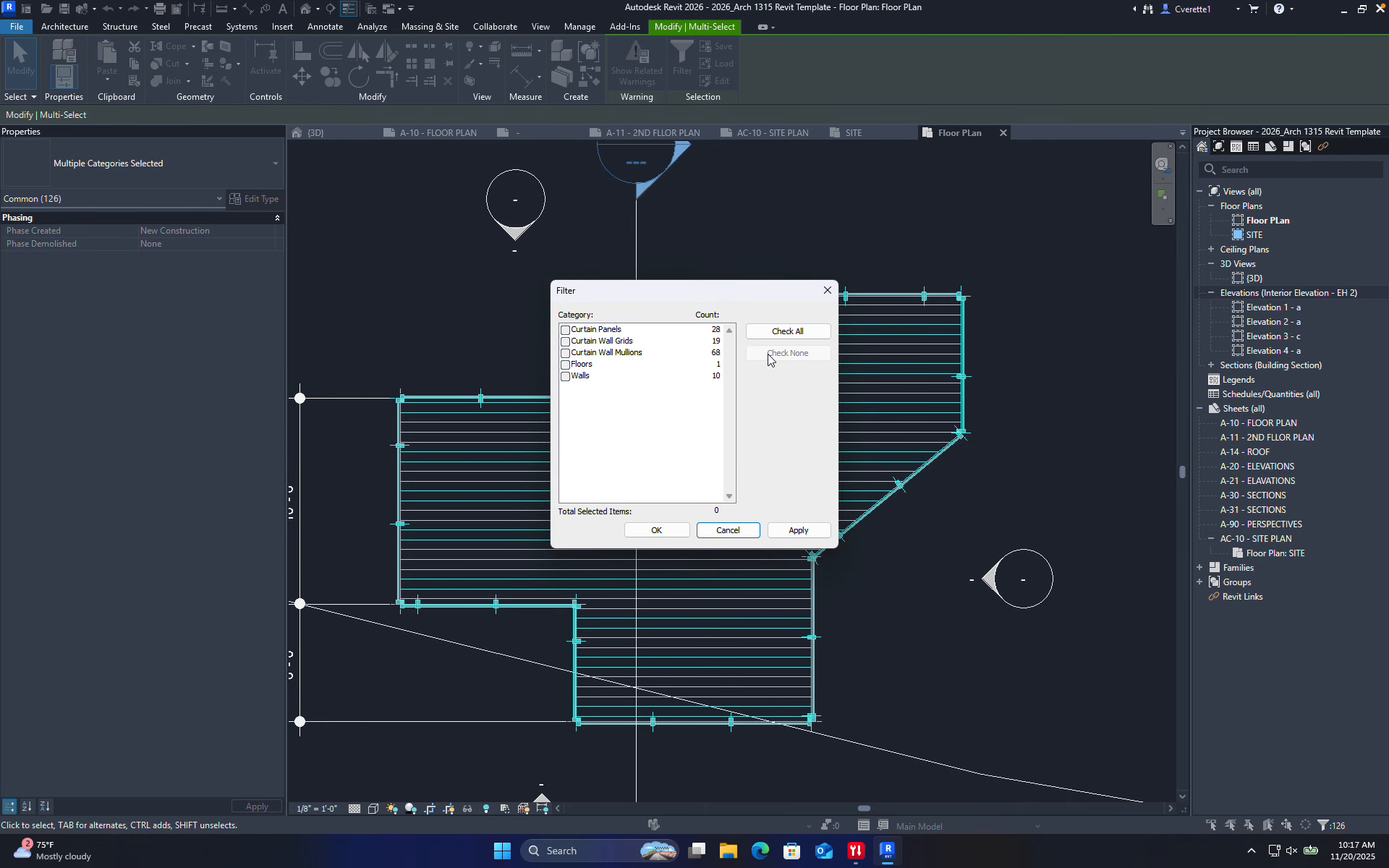
click(565, 377)
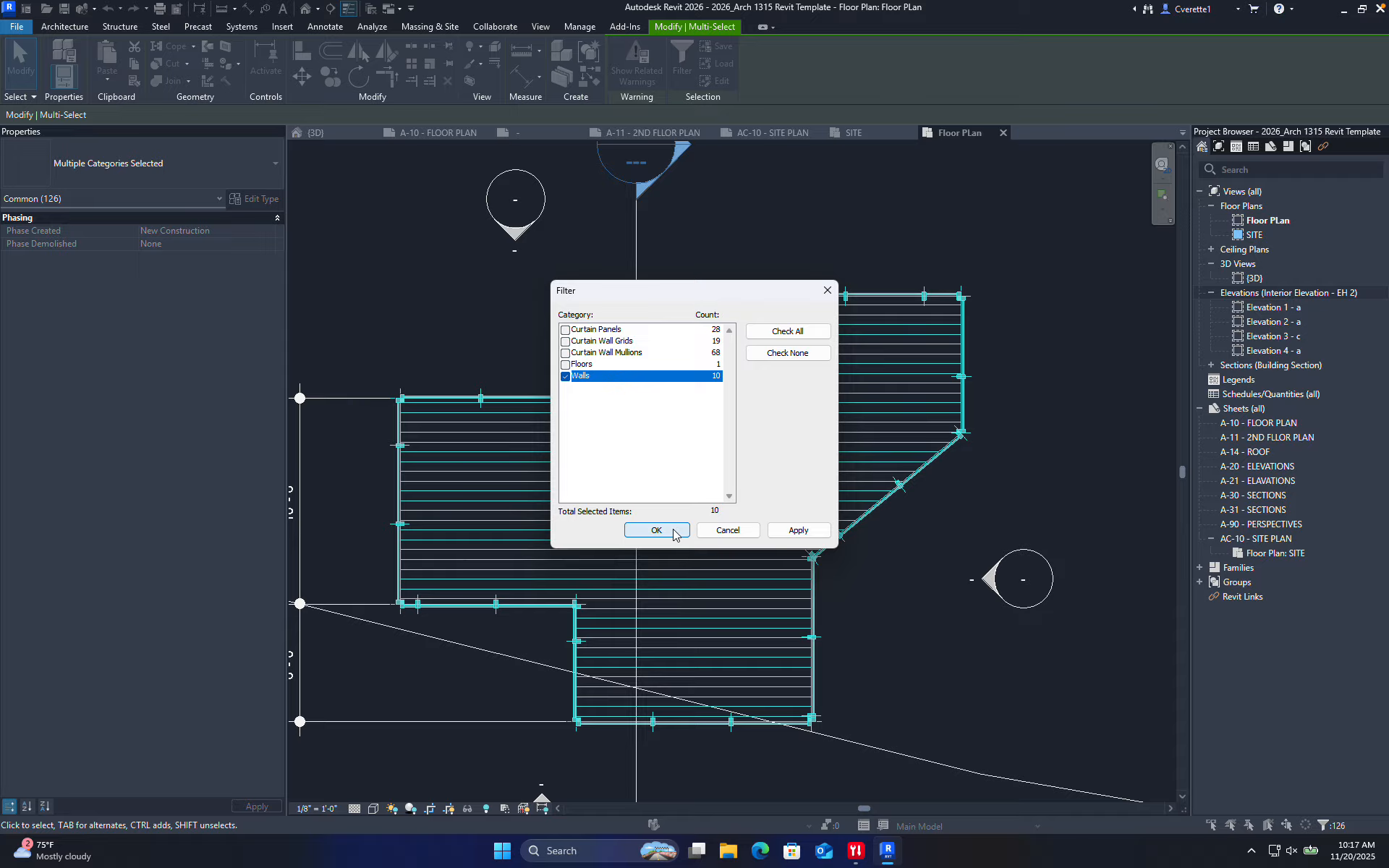
click(794, 533)
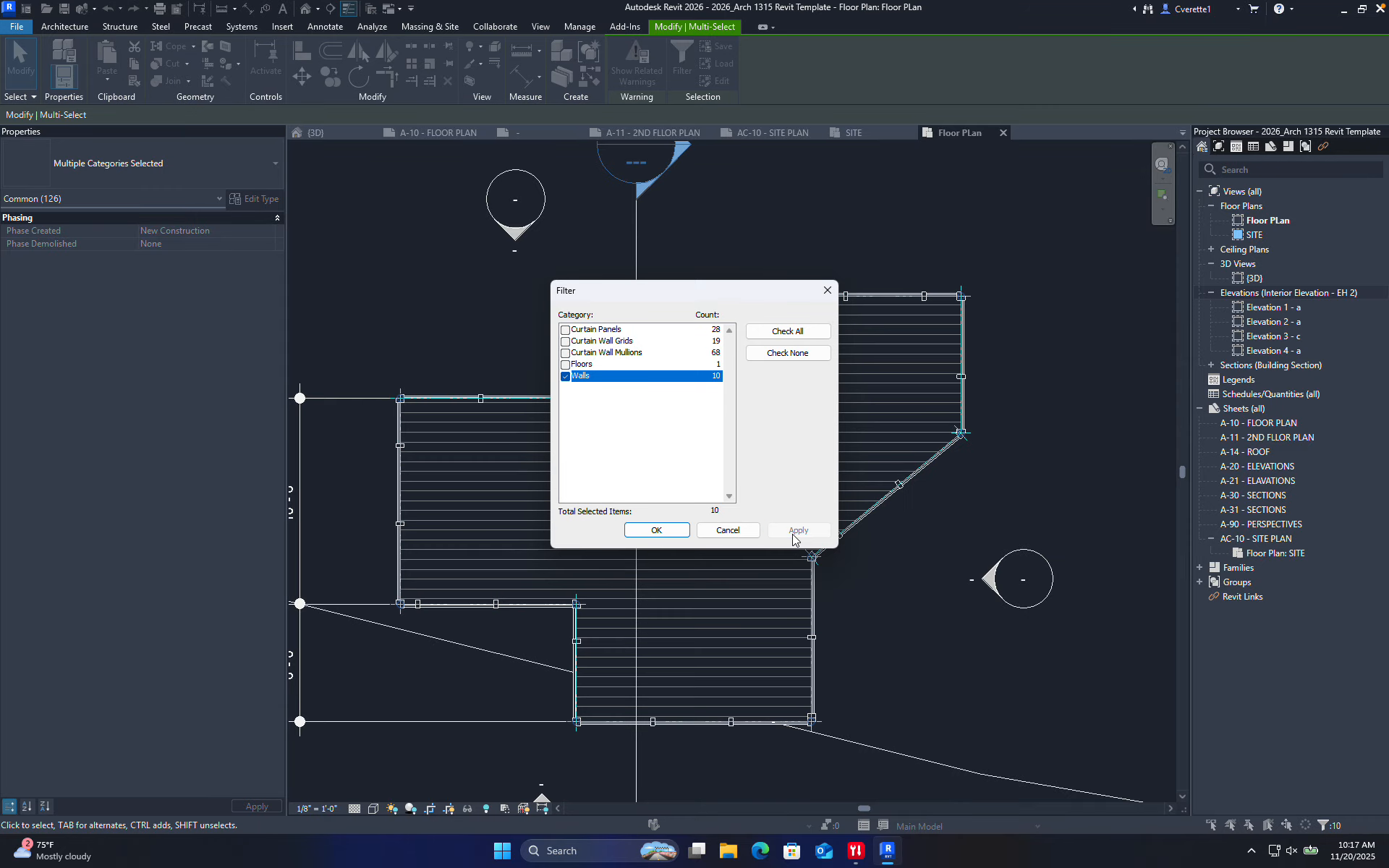
click(649, 530)
click(107, 171)
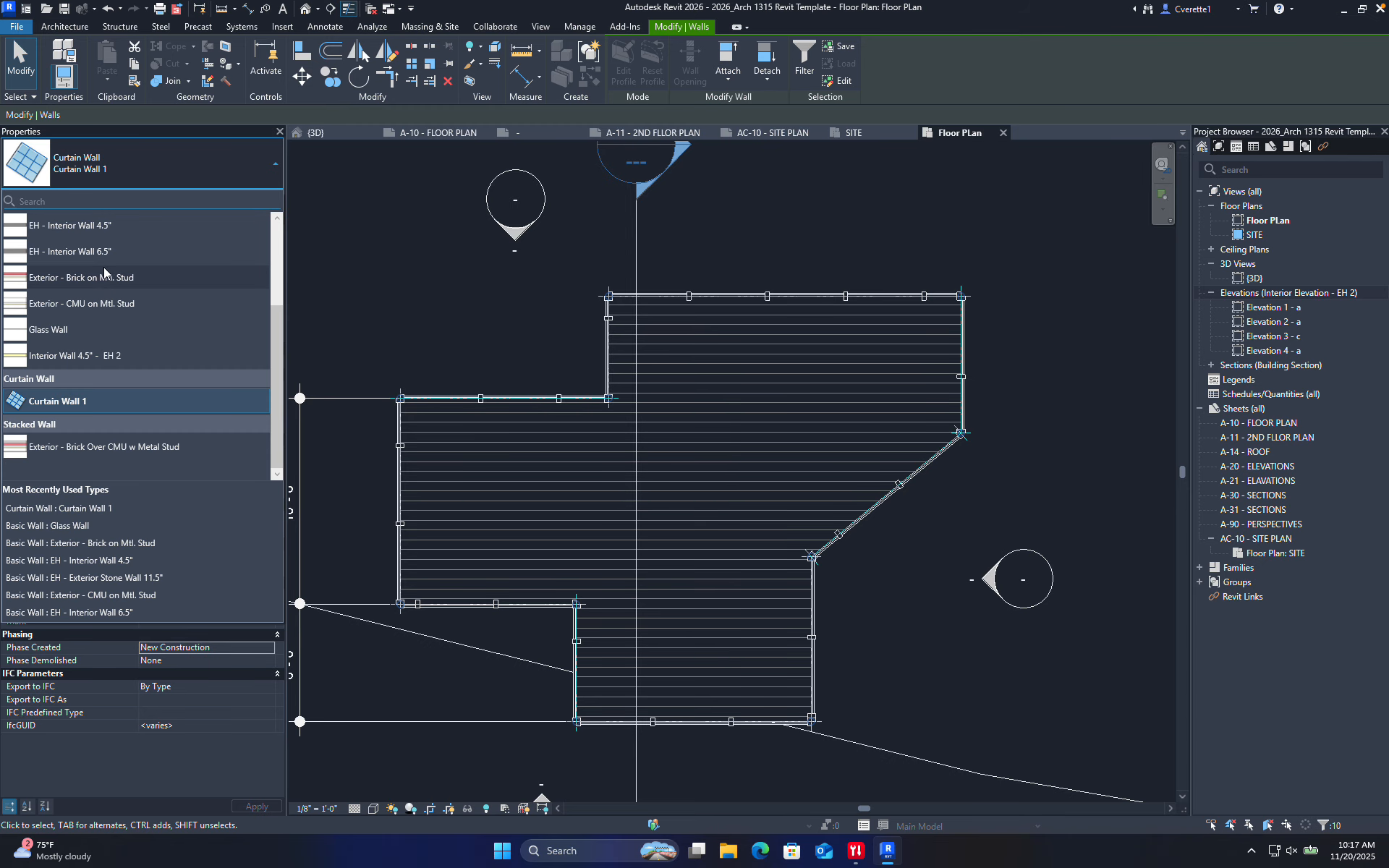
click(72, 259)
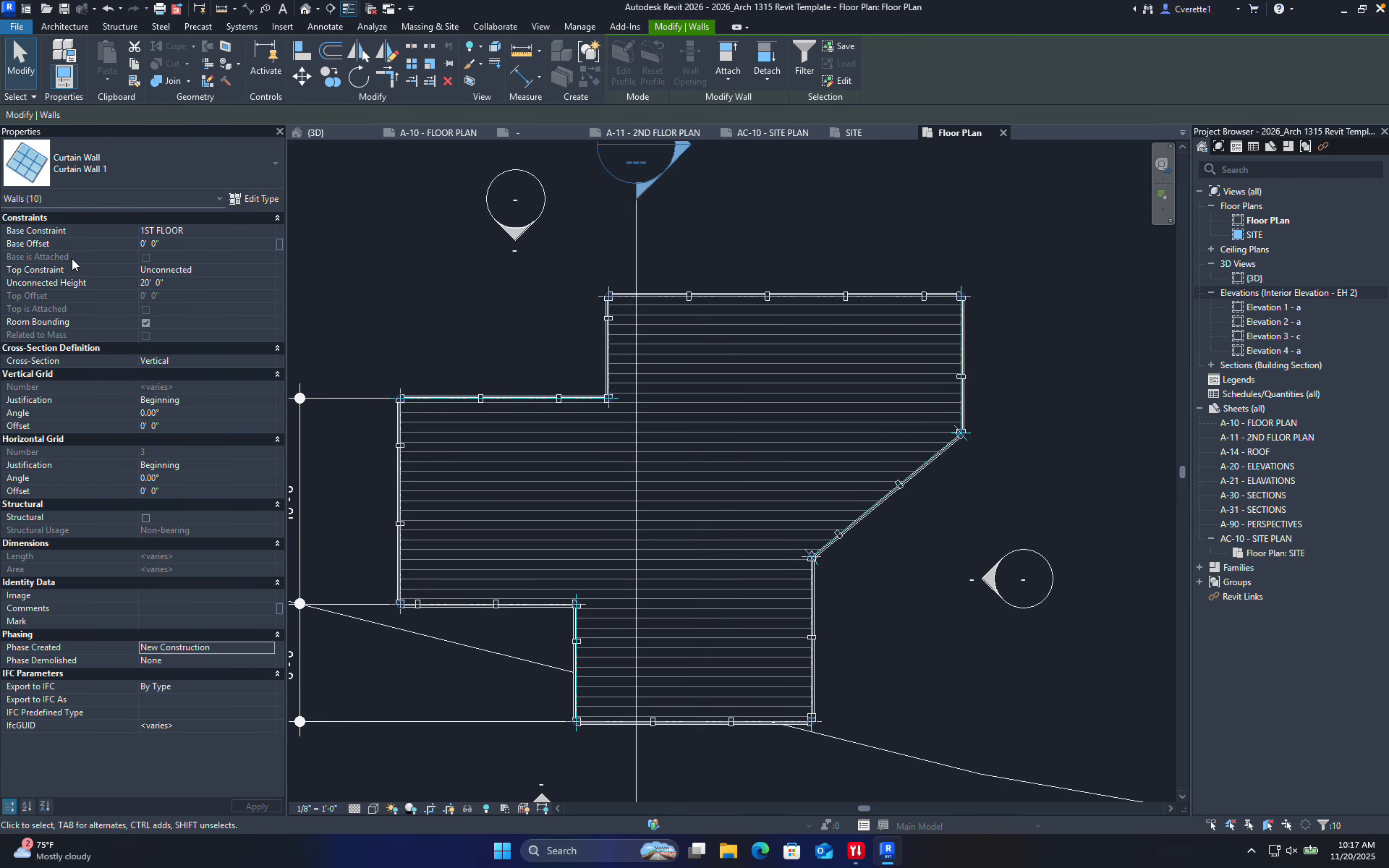
click(93, 176)
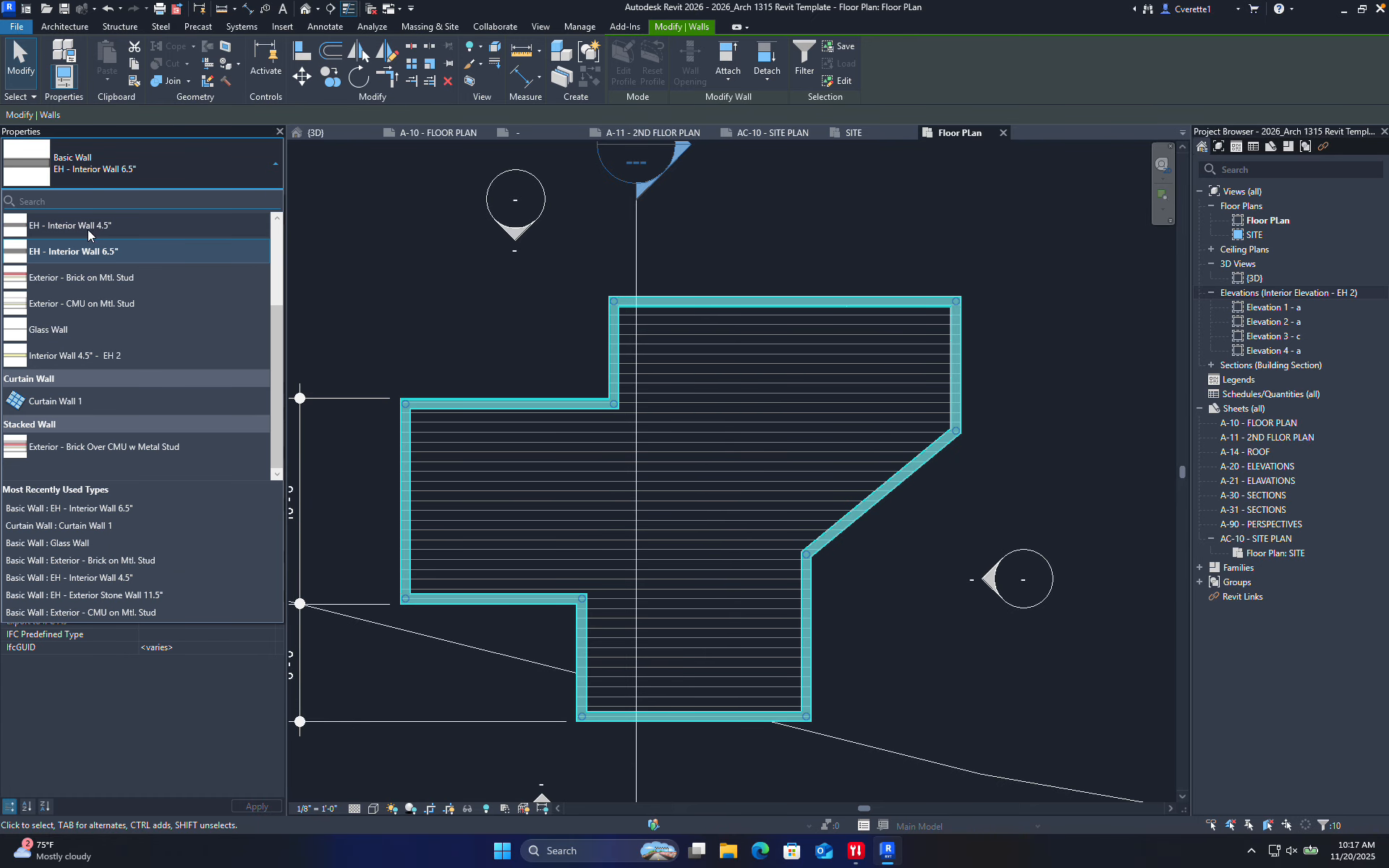
click(80, 308)
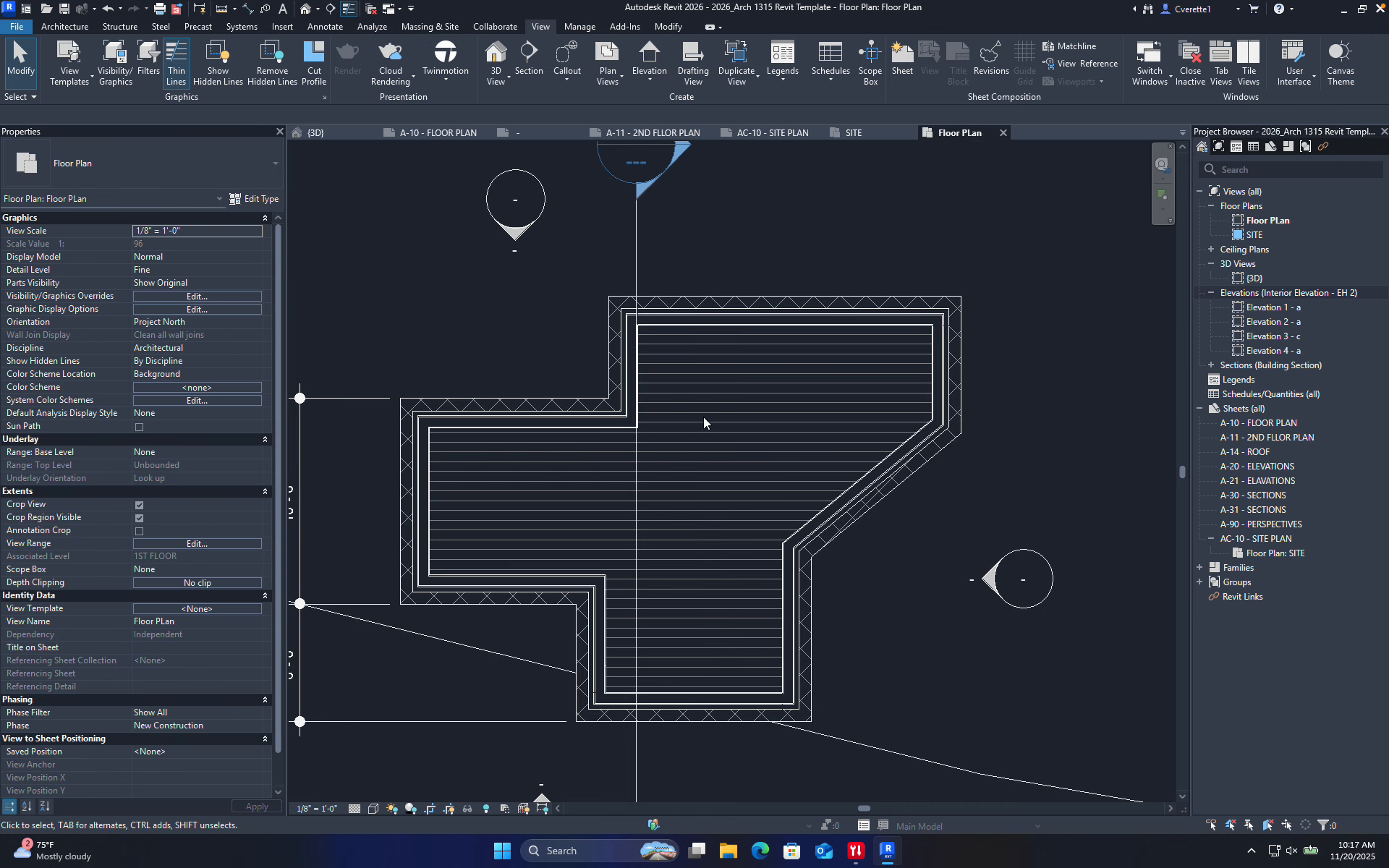
- Save the project from the save reminder
scroll(631, 502, up, 2)
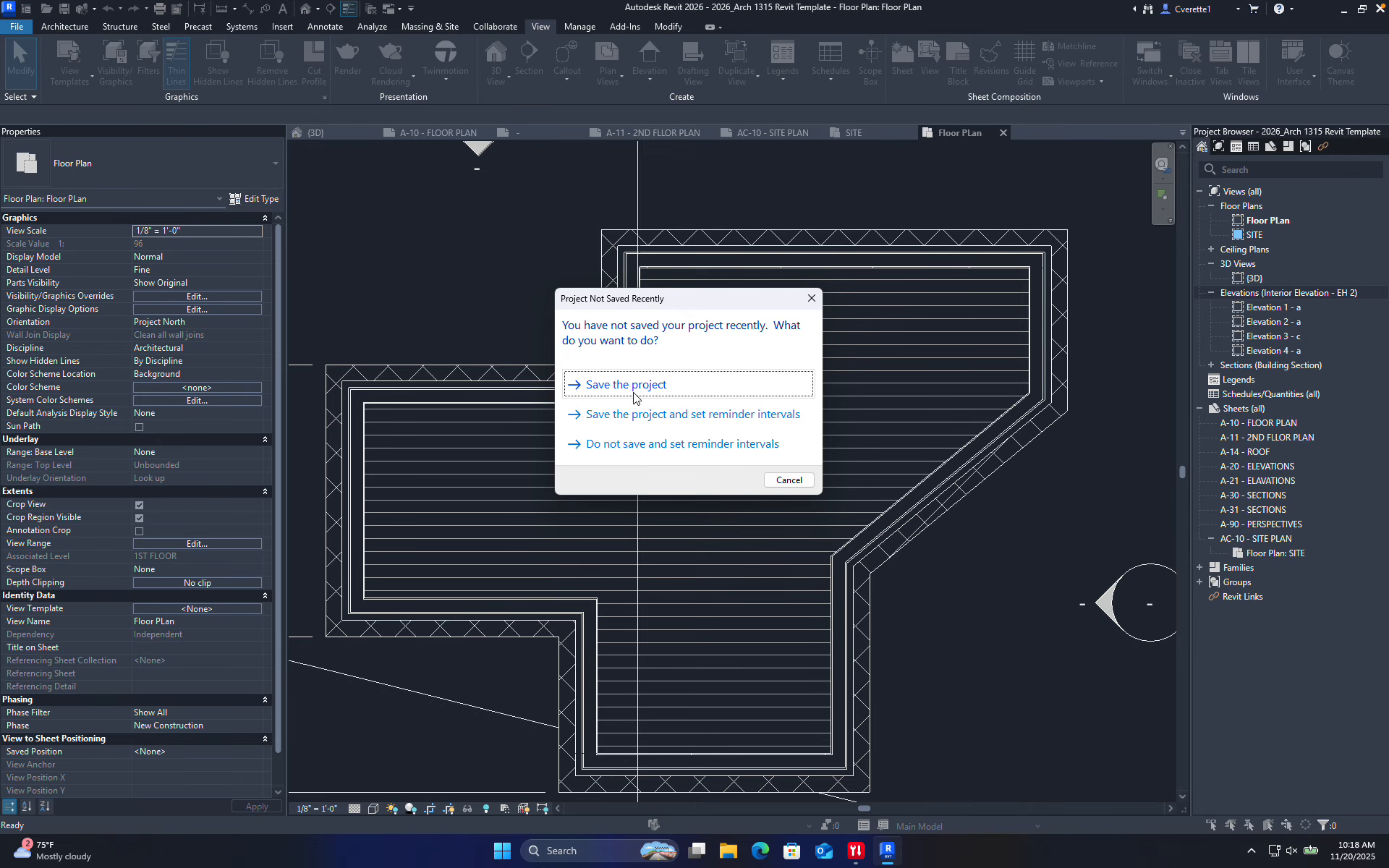
click(625, 385)
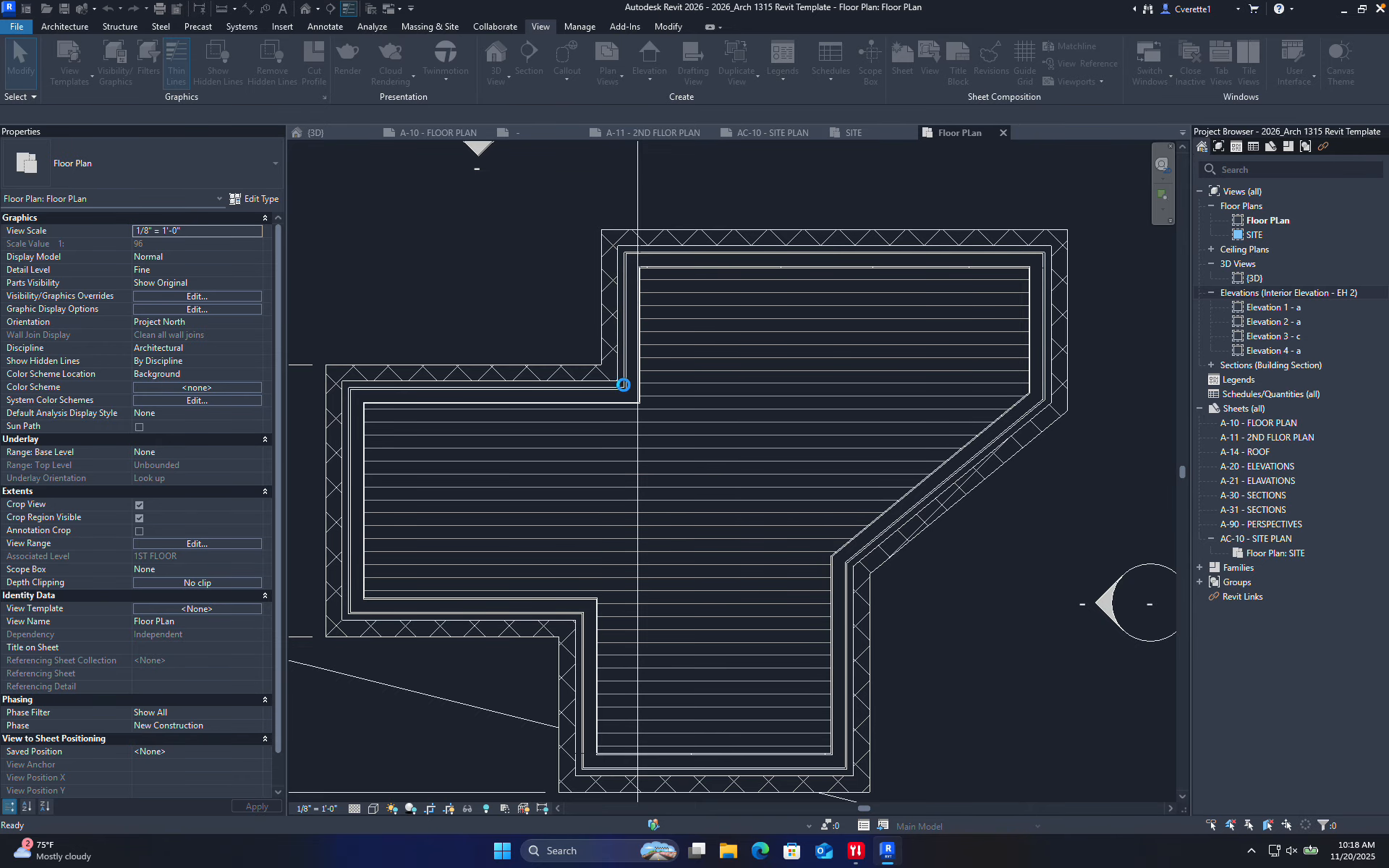
- Draw a three-segment EH - Interior Wall 4.5" partition from the inside corner of the upper-left recess, stepping left and down to the lower exterior wall
key(w)
key(a)
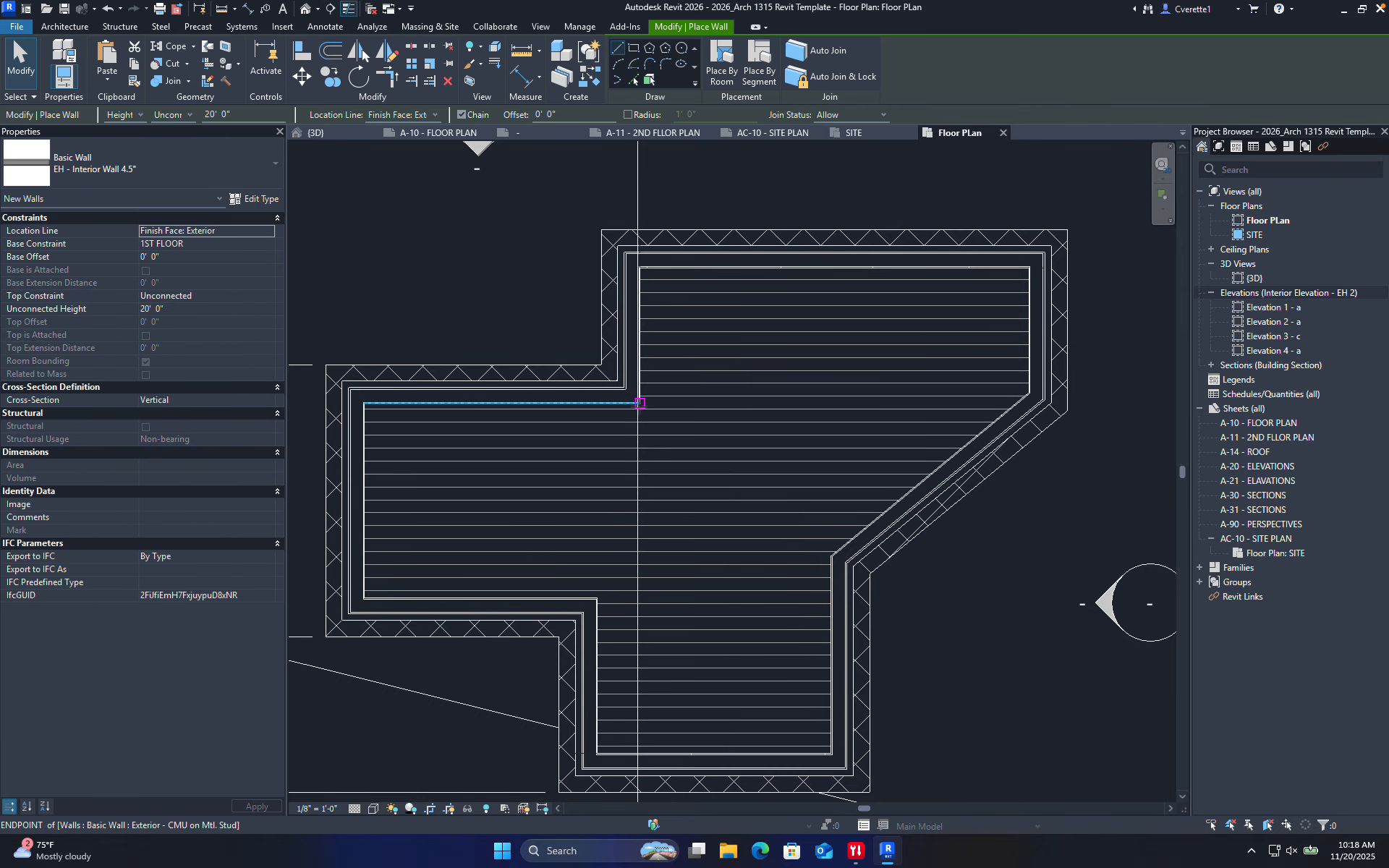
click(636, 402)
scroll(628, 513, up, 4)
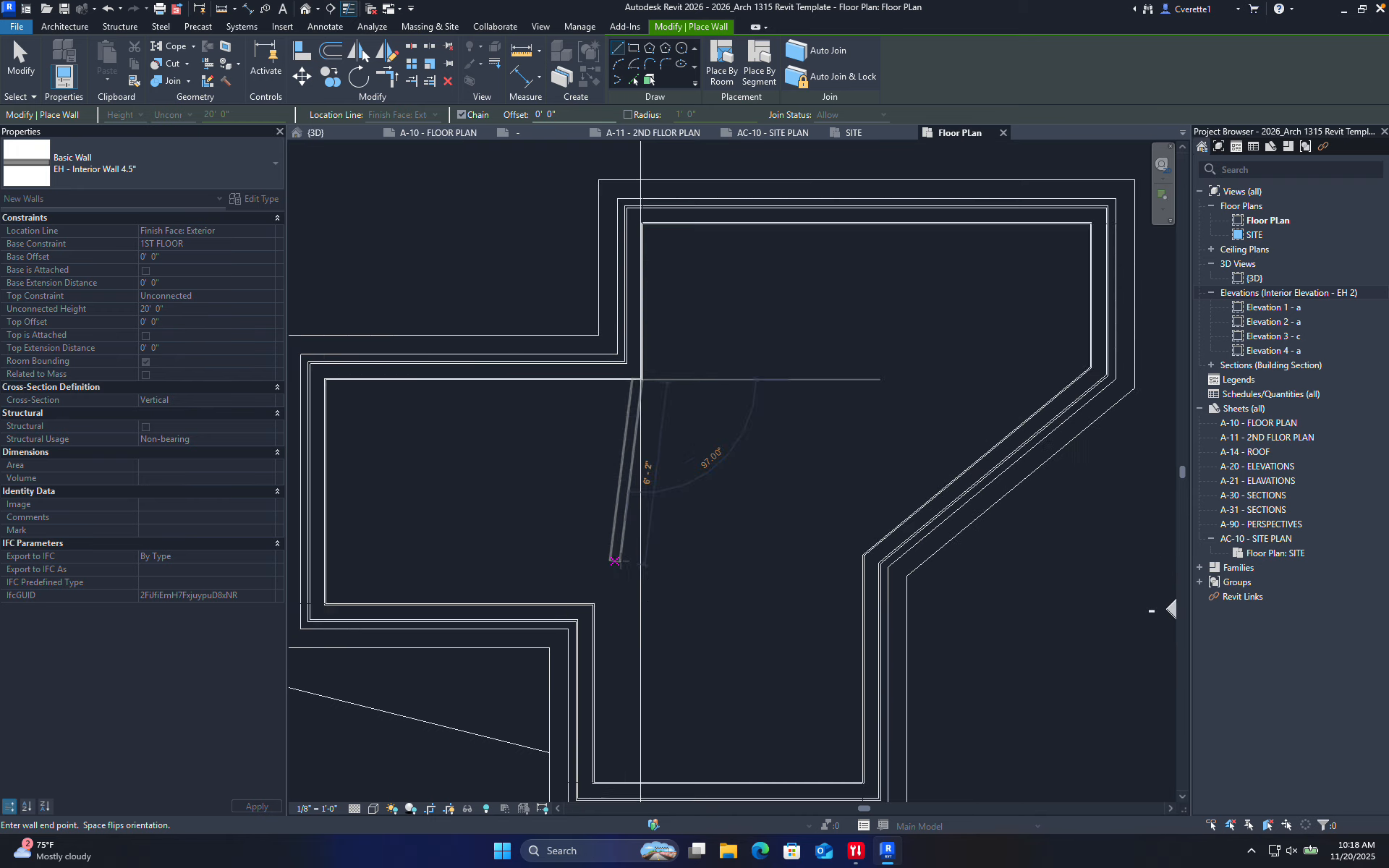
click(649, 549)
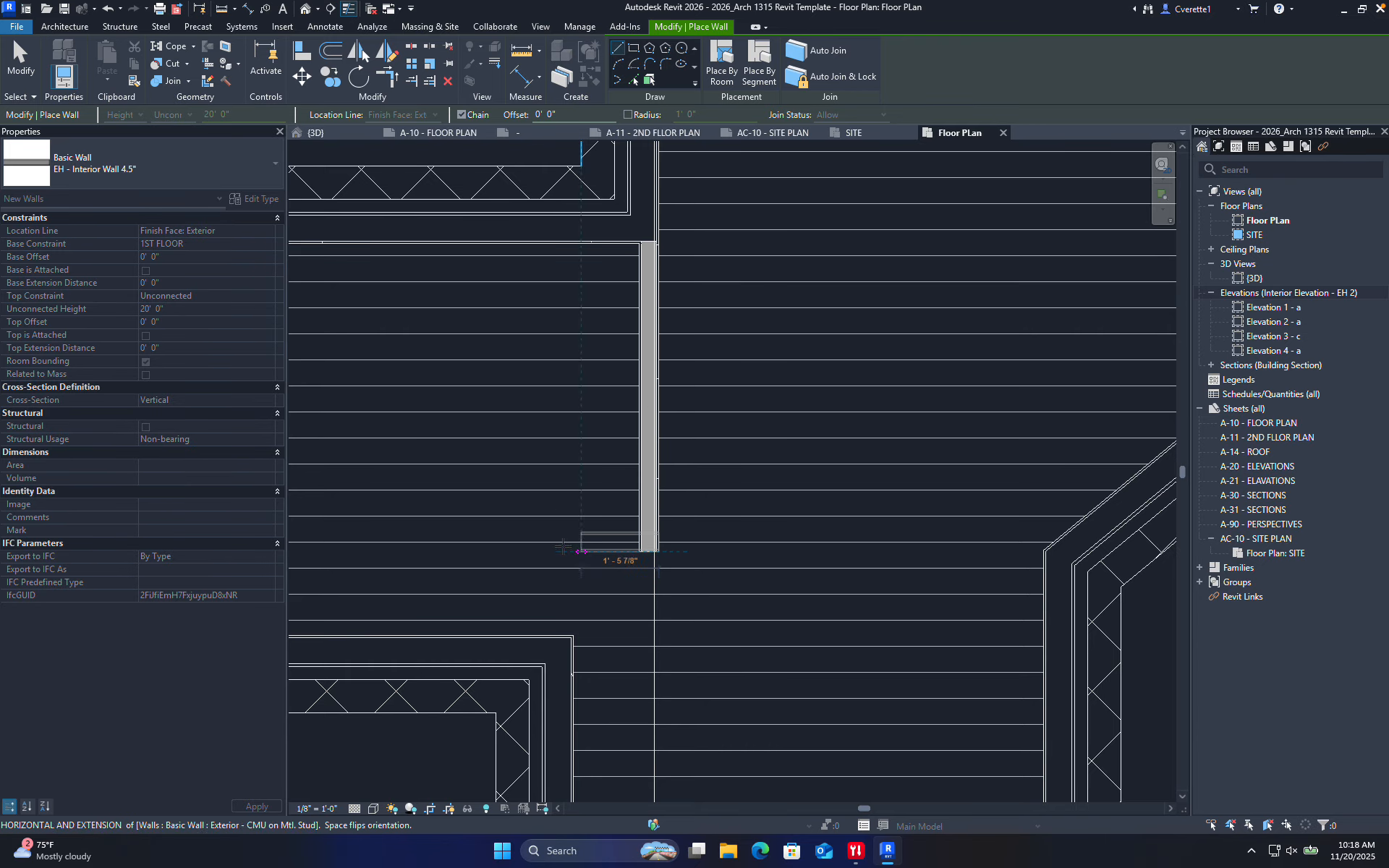
click(518, 550)
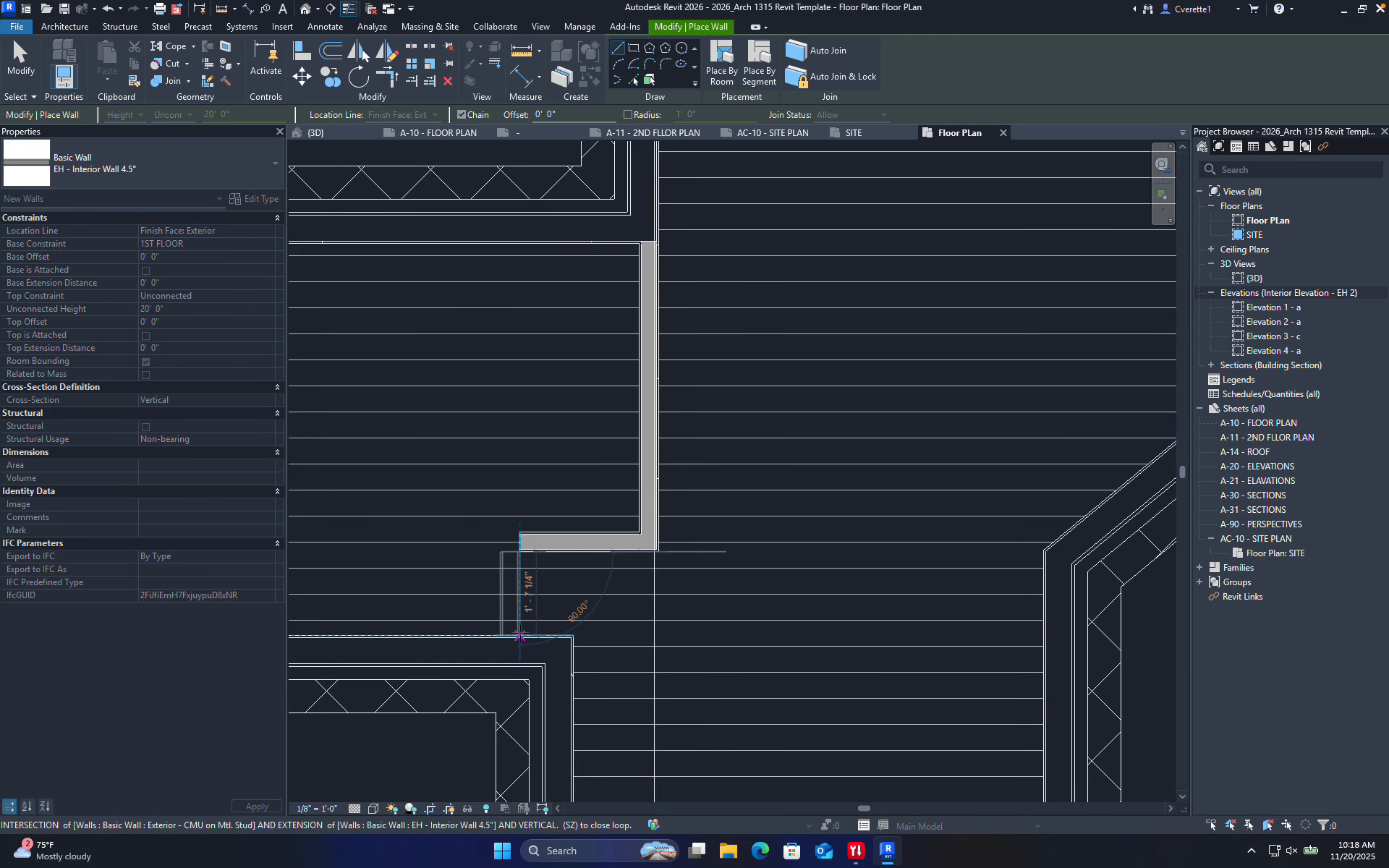
click(517, 637)
key(Escape)
key(Escape)
- Examine the partition's junction with the exterior wall and compare the height properties of the exterior and interior walls
scroll(506, 645, up, 3)
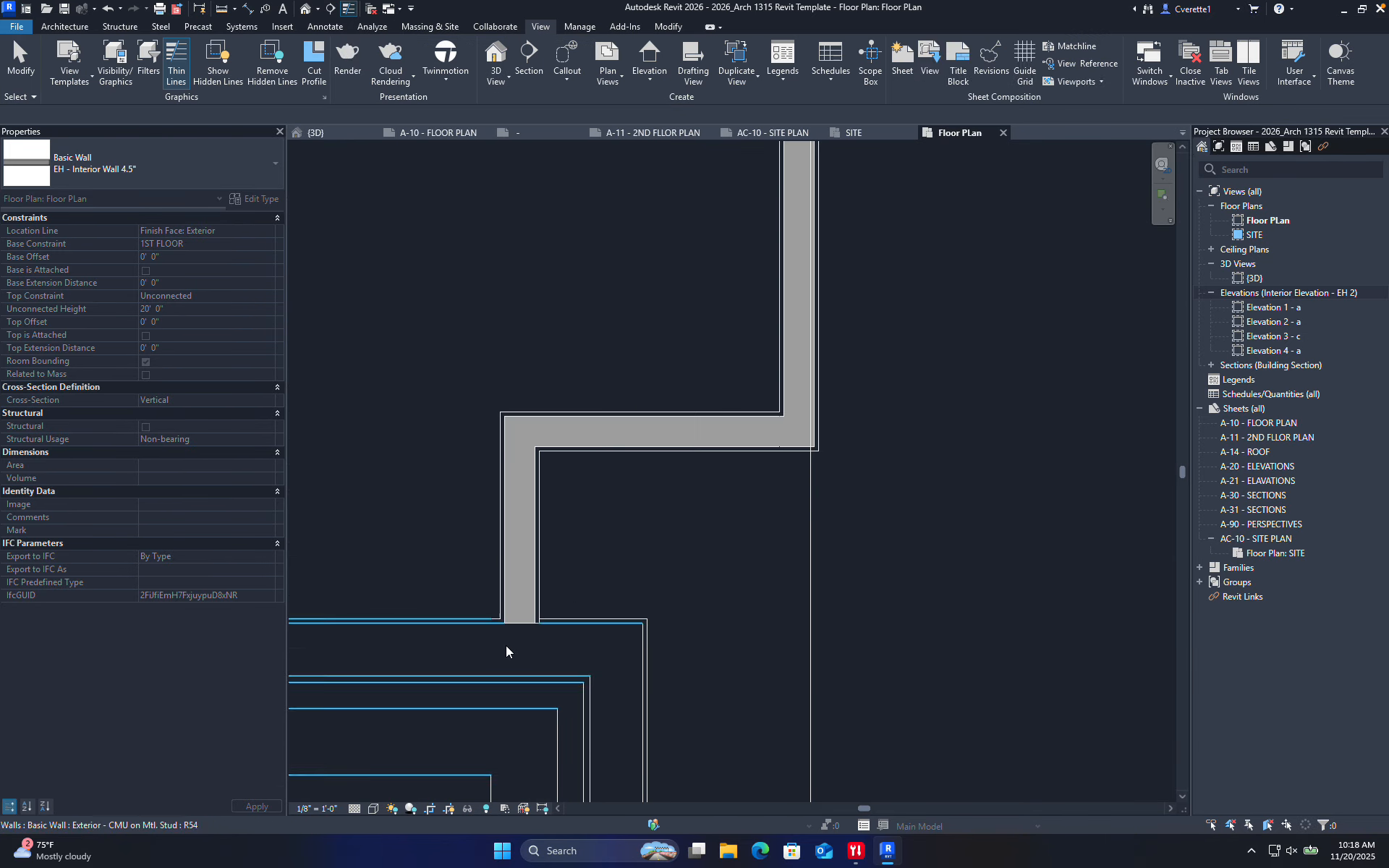
click(511, 622)
scroll(506, 630, down, 5)
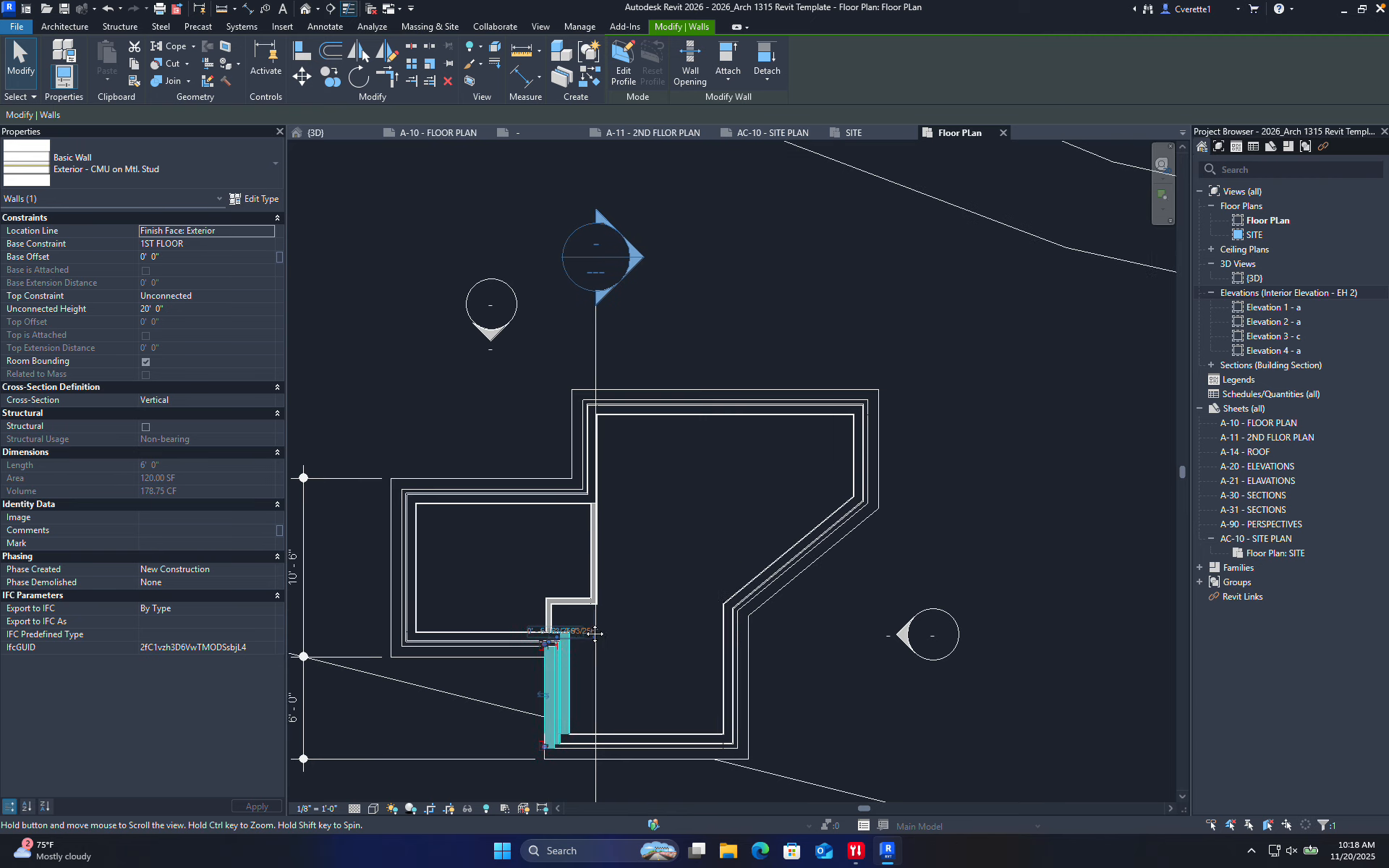
scroll(550, 644, up, 3)
click(553, 617)
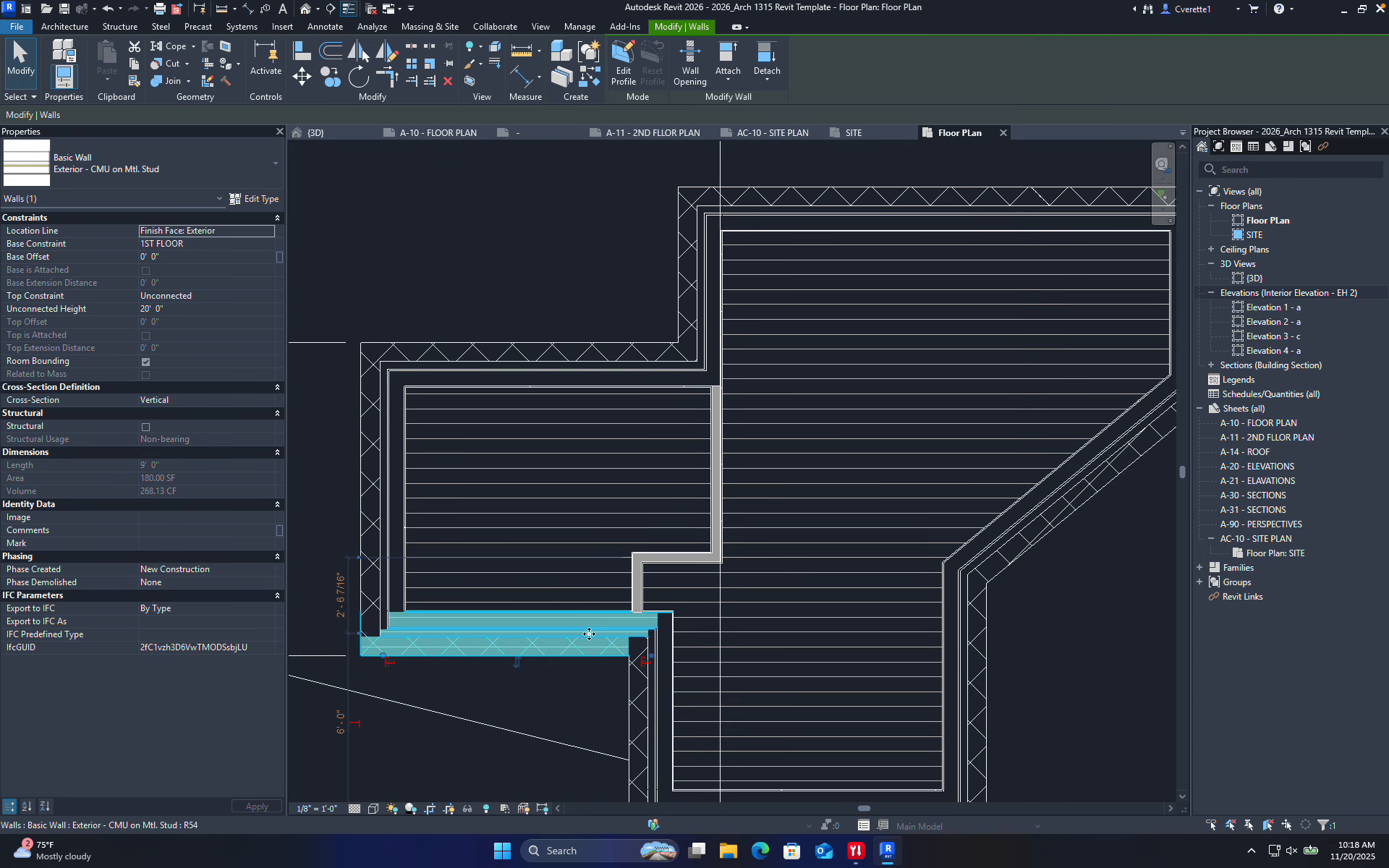
click(657, 675)
click(671, 374)
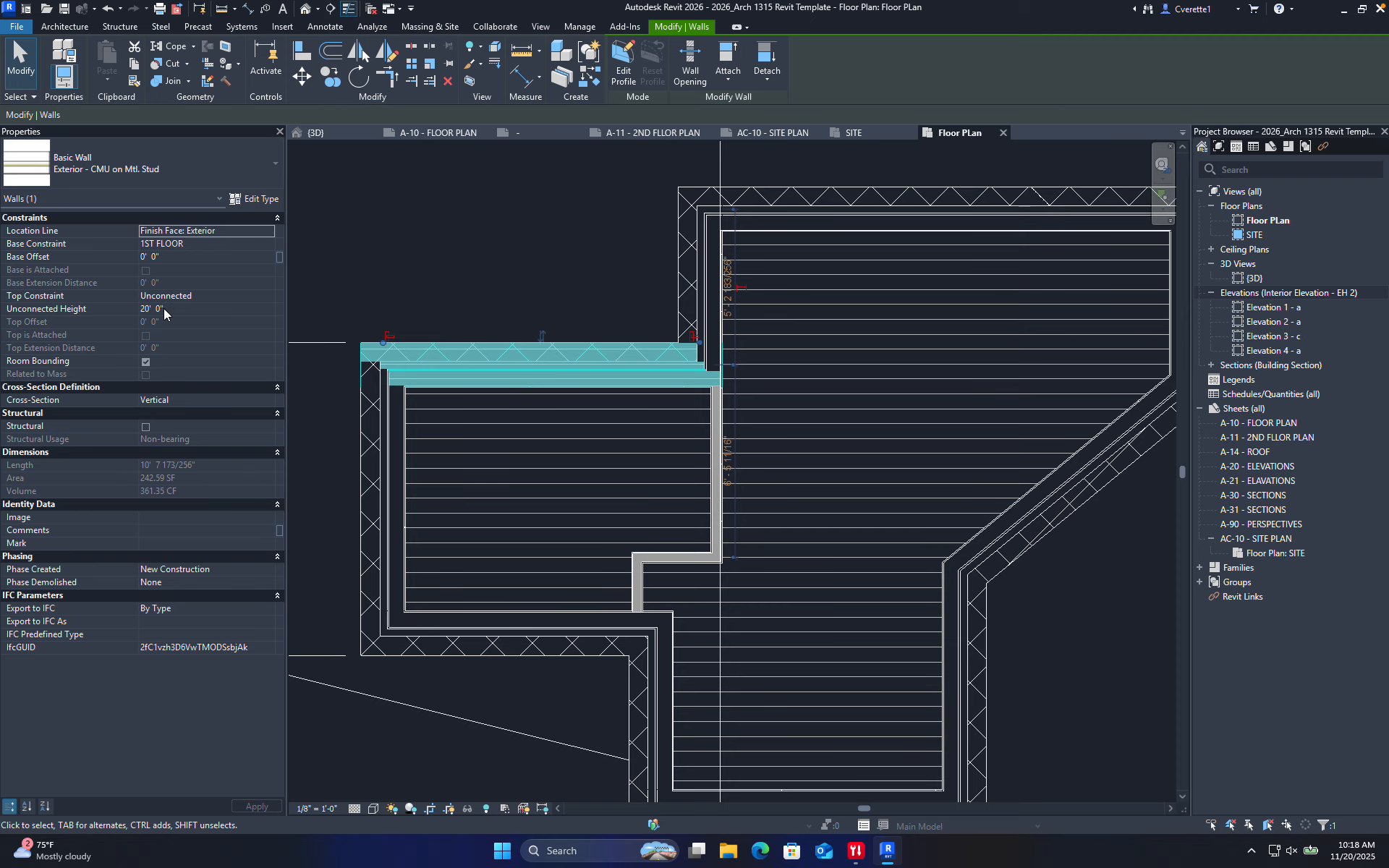
click(487, 271)
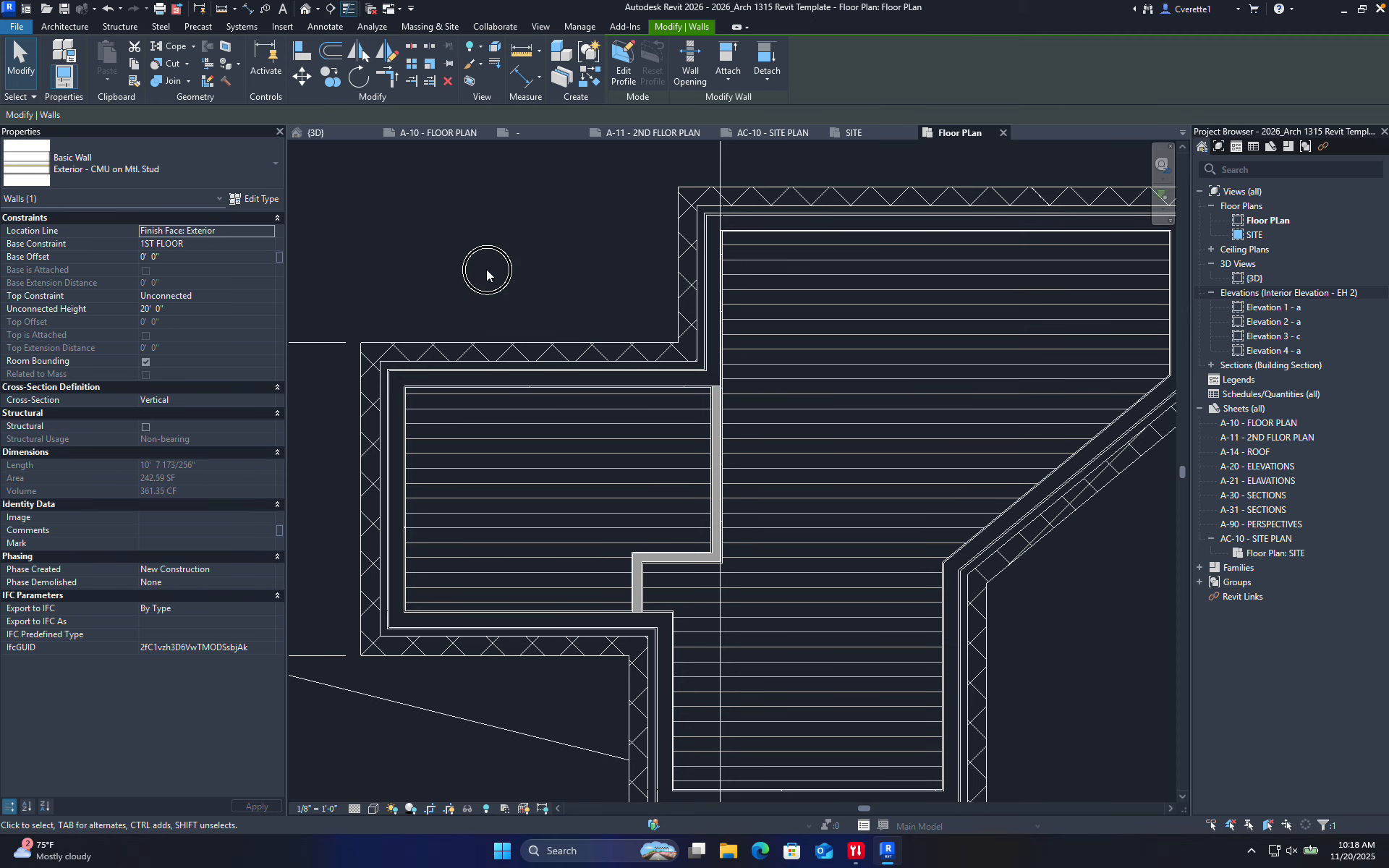
click(715, 435)
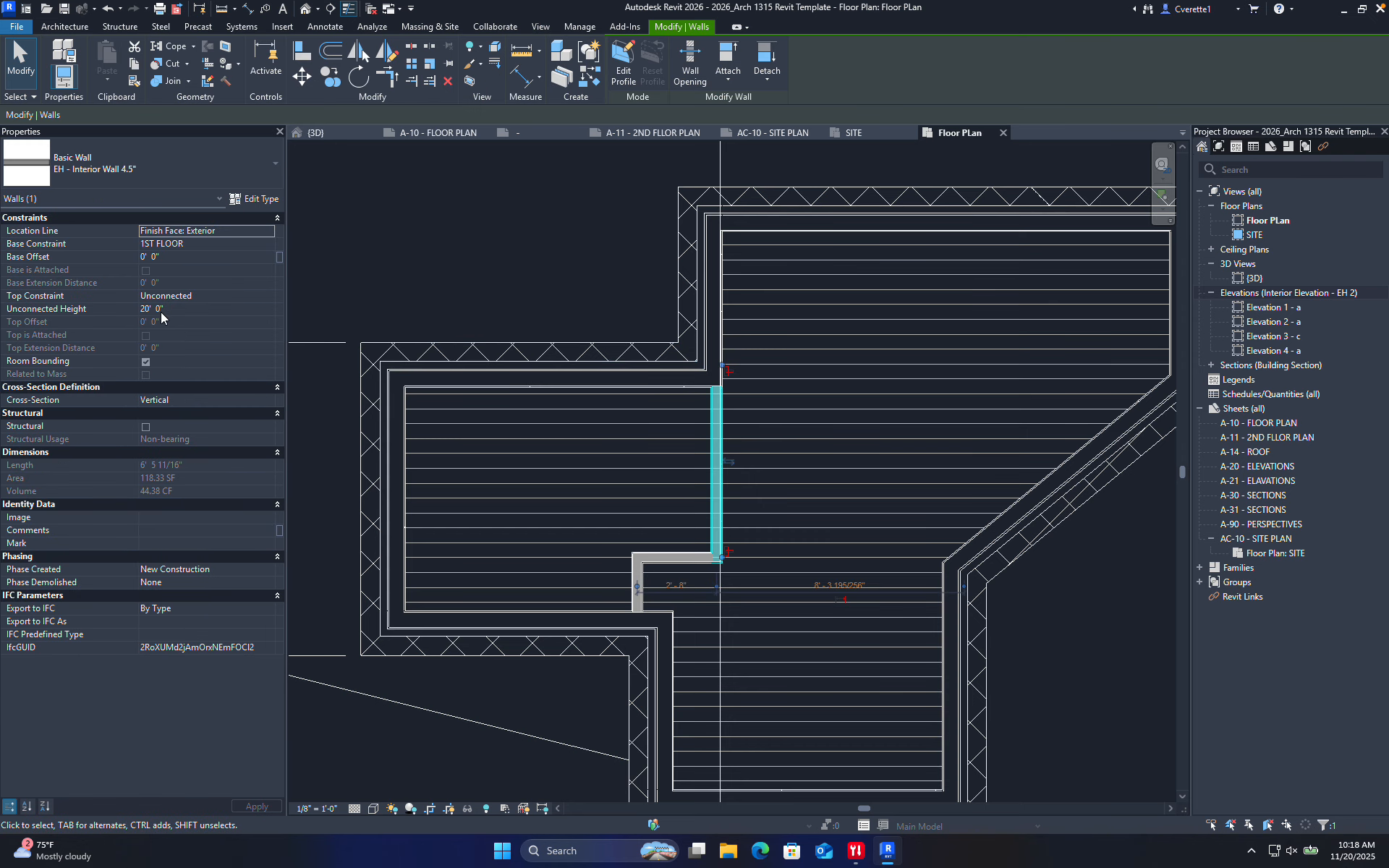
click(450, 264)
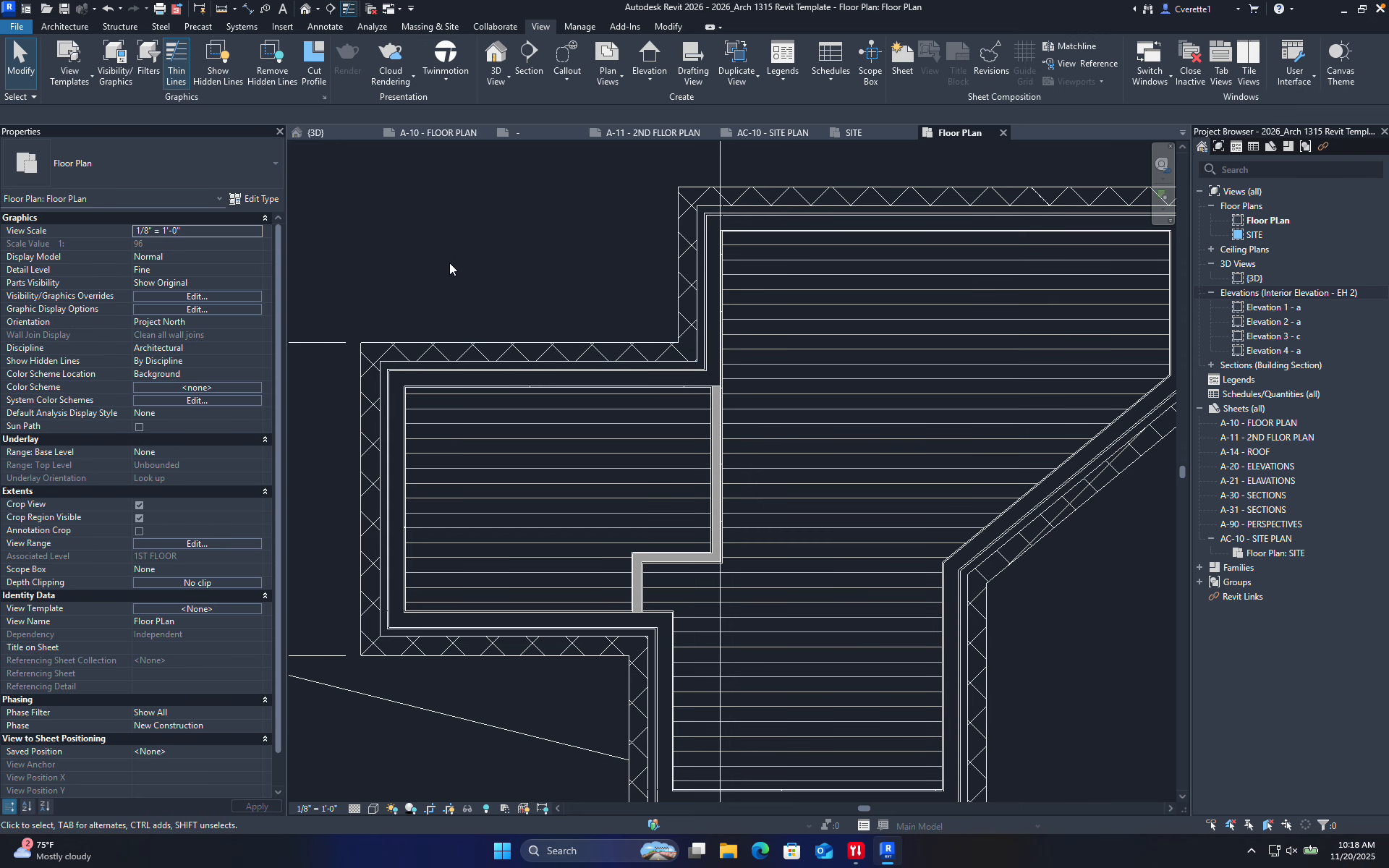
click(477, 377)
right_click(444, 363)
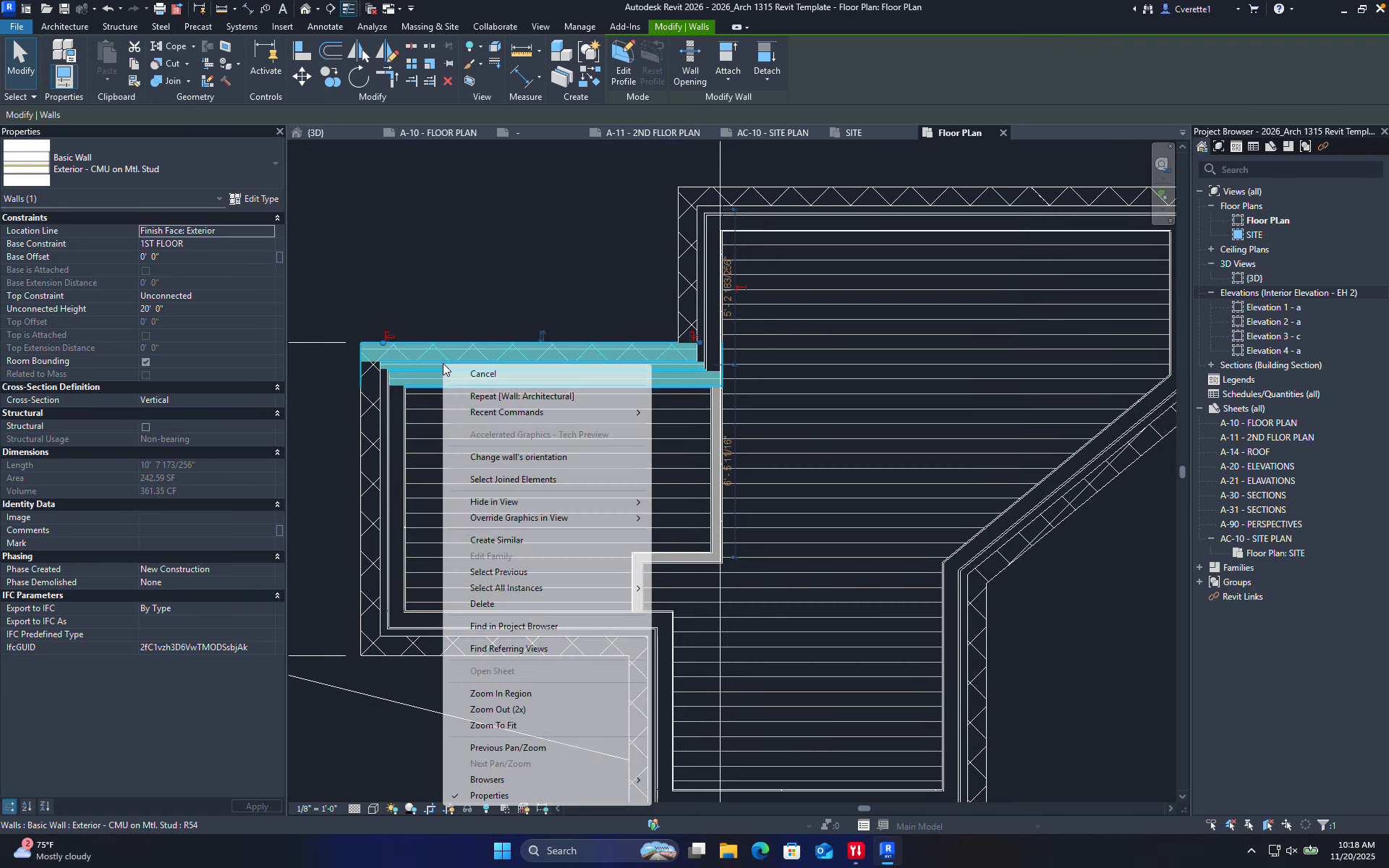
click(444, 299)
click(473, 287)
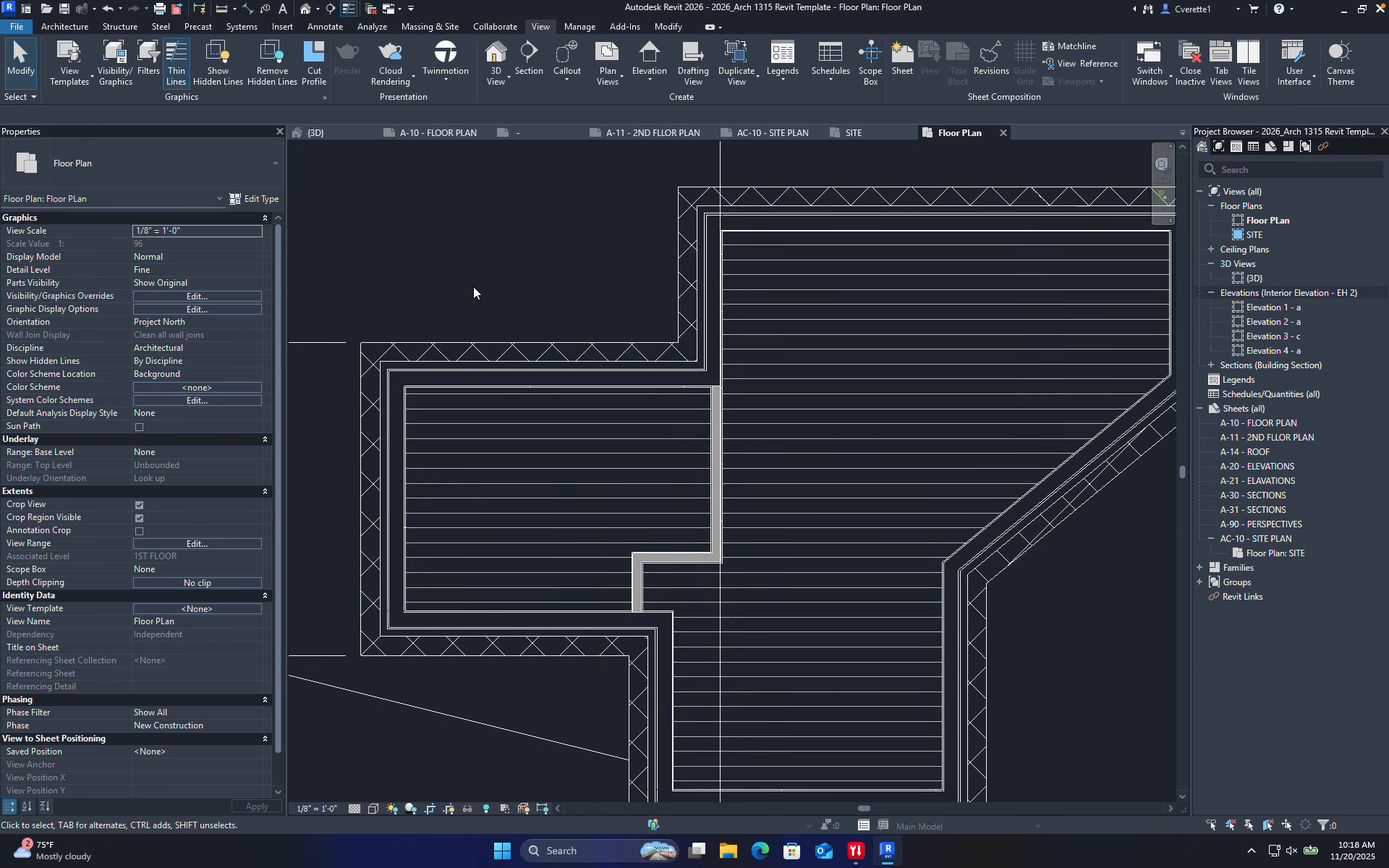
- Select all ten Exterior - CMU on Mtl. Stud perimeter walls in the floor plan and change their type to EH - Interior Wall 6.5"
click(498, 368)
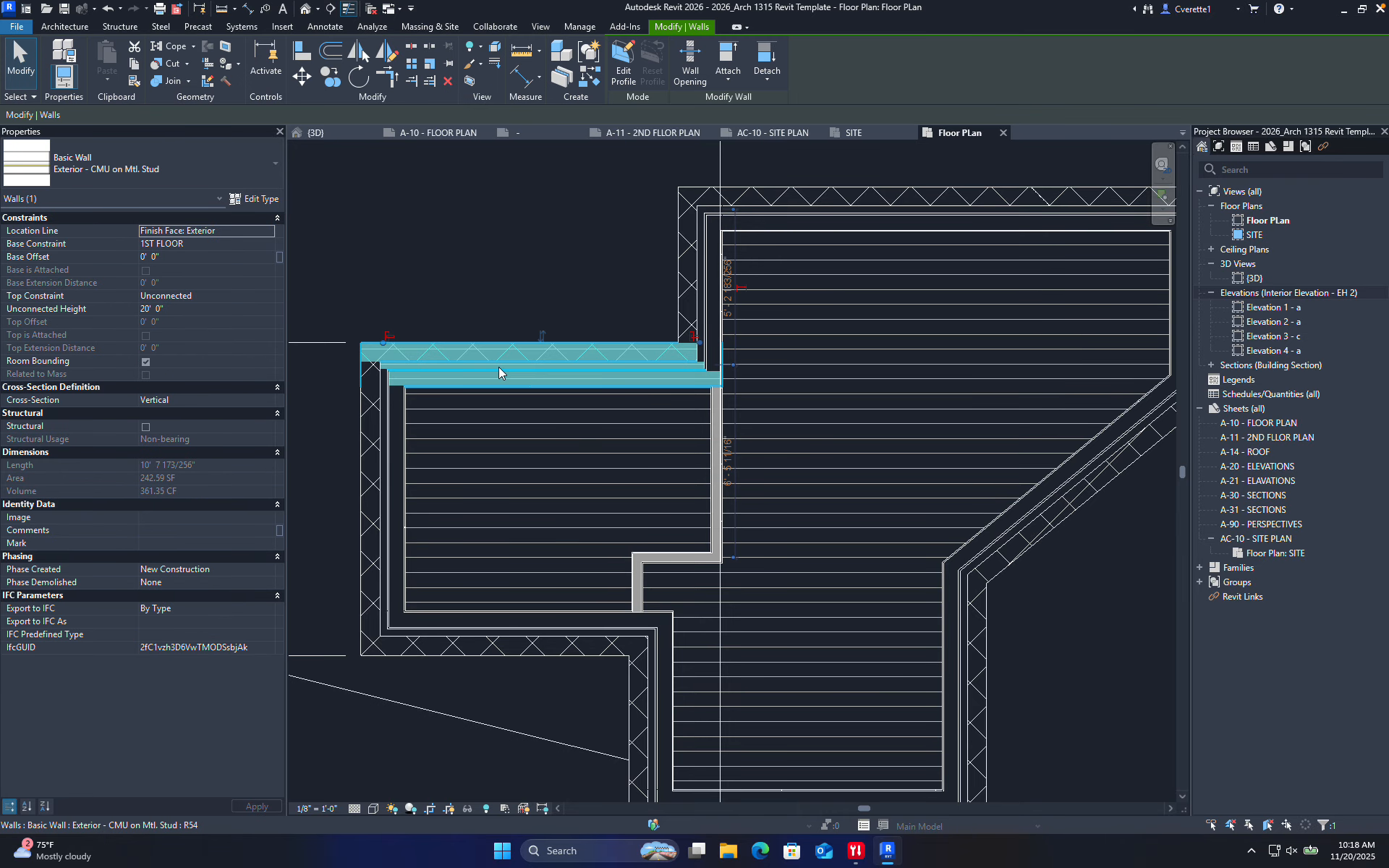
ctrl+click(402, 484)
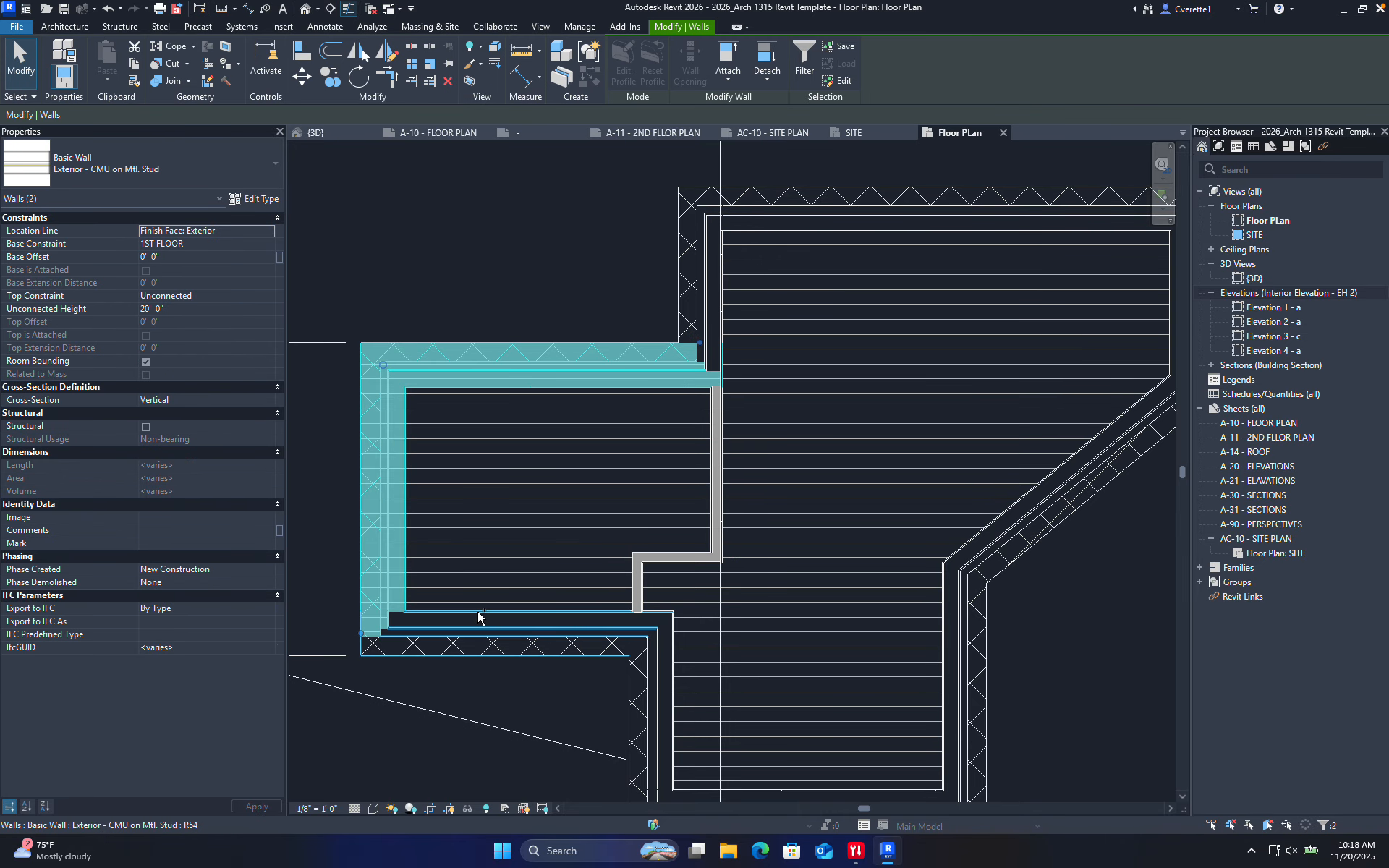
ctrl+click(477, 616)
ctrl+click(662, 698)
ctrl+click(815, 795)
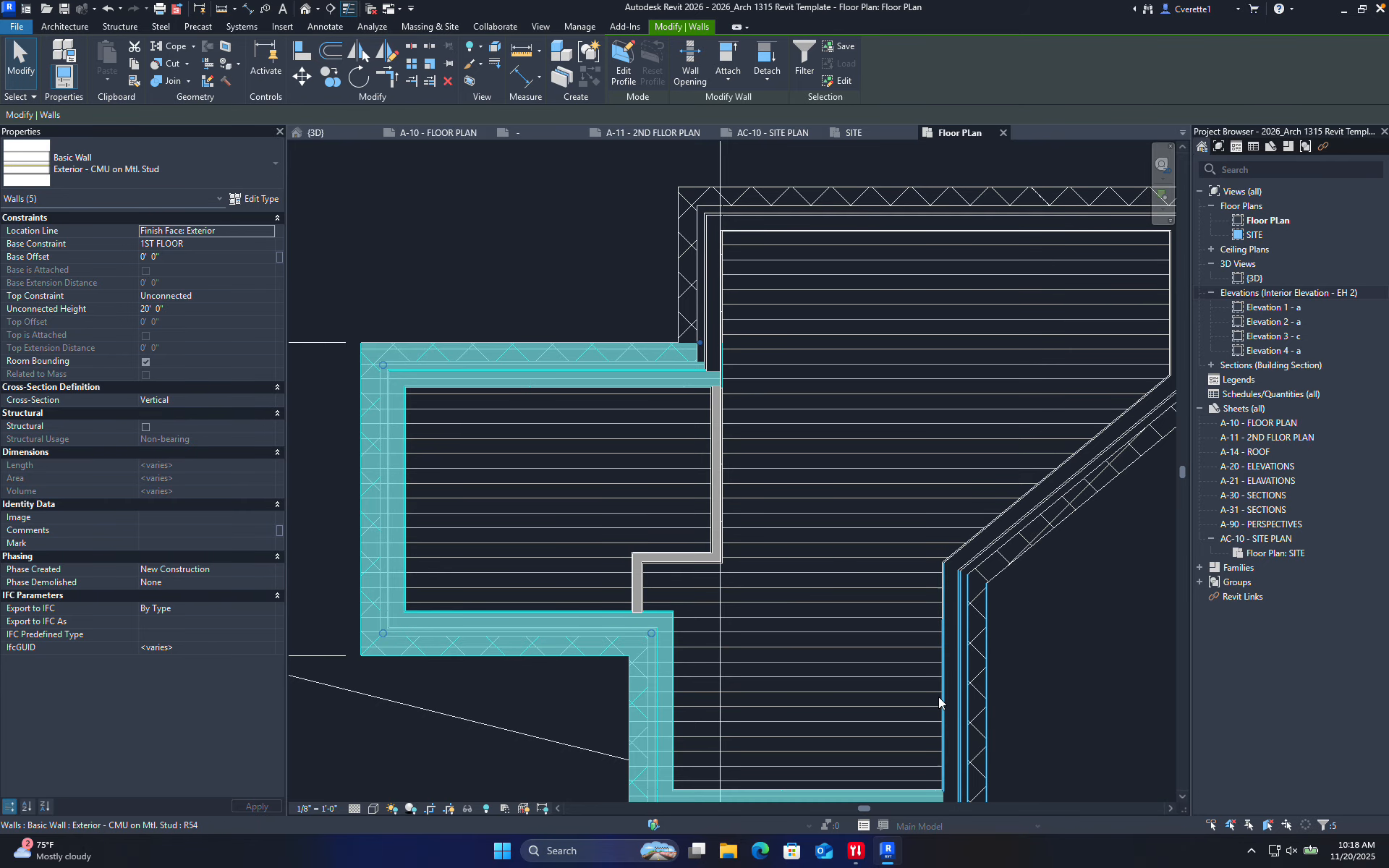
ctrl+click(939, 702)
ctrl+click(1017, 515)
middle_drag(1017, 515, 826, 627)
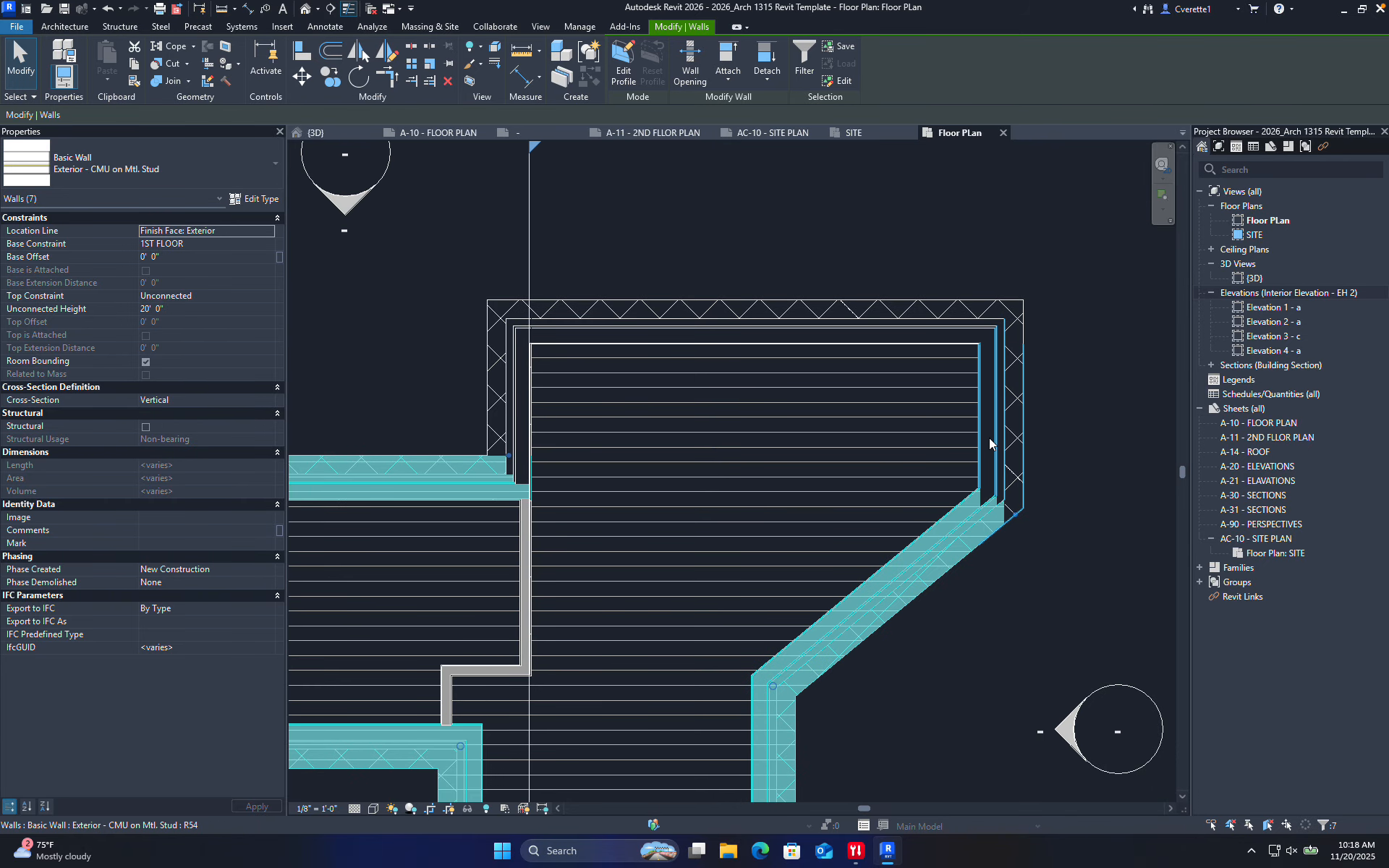
ctrl+click(988, 437)
ctrl+click(888, 337)
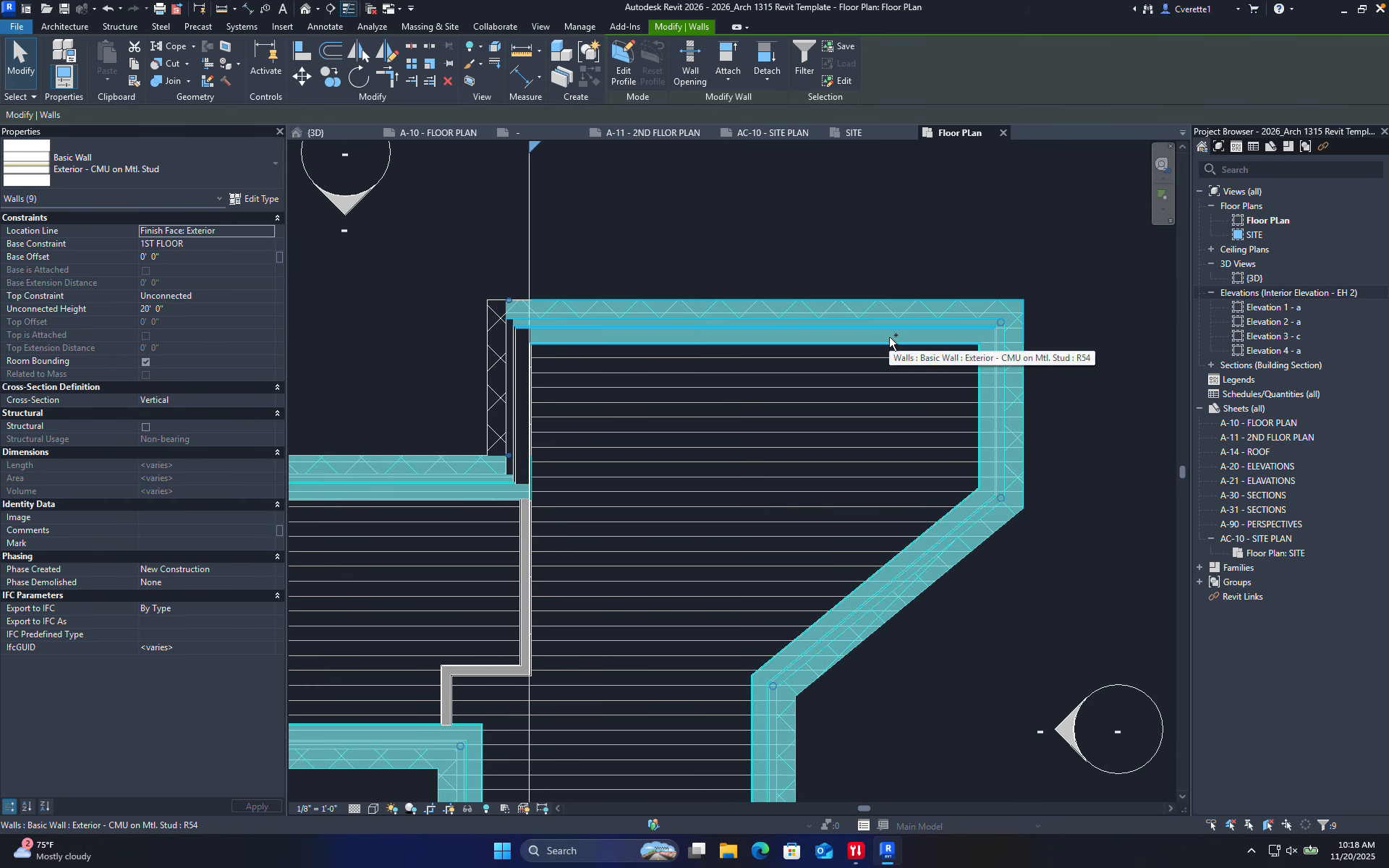
ctrl+click(507, 400)
middle_drag(594, 490, 654, 359)
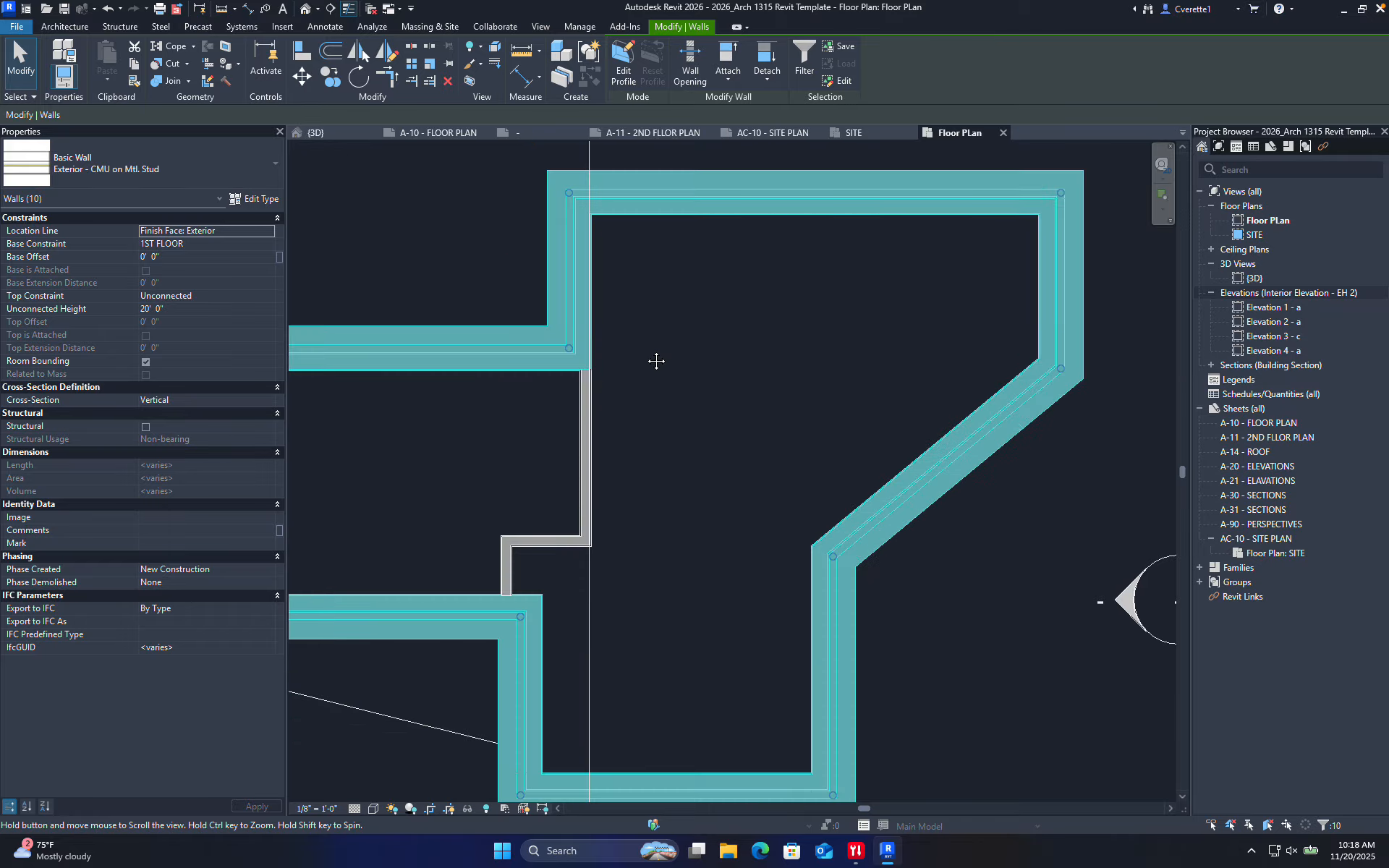
click(192, 168)
click(94, 259)
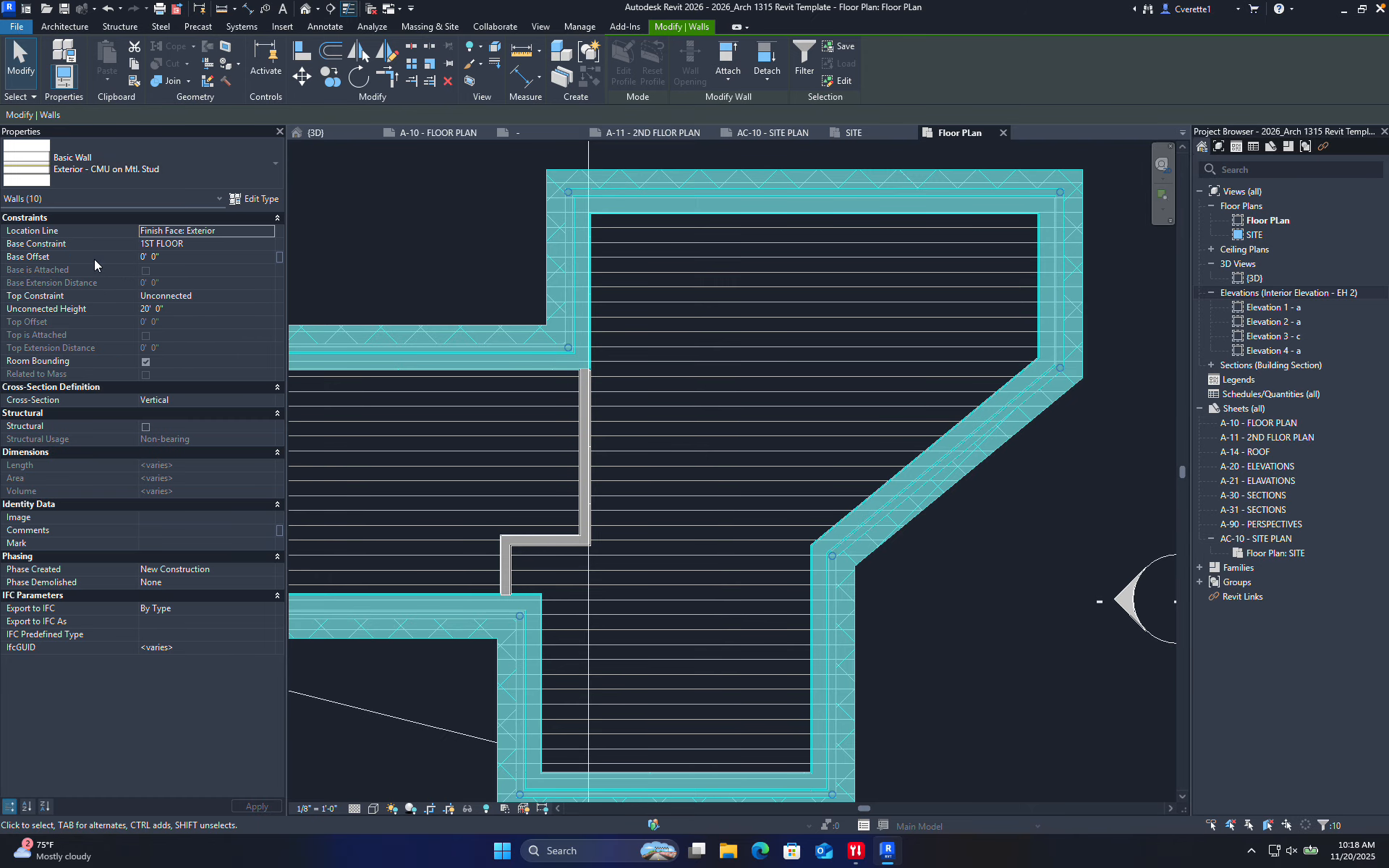
click(445, 245)
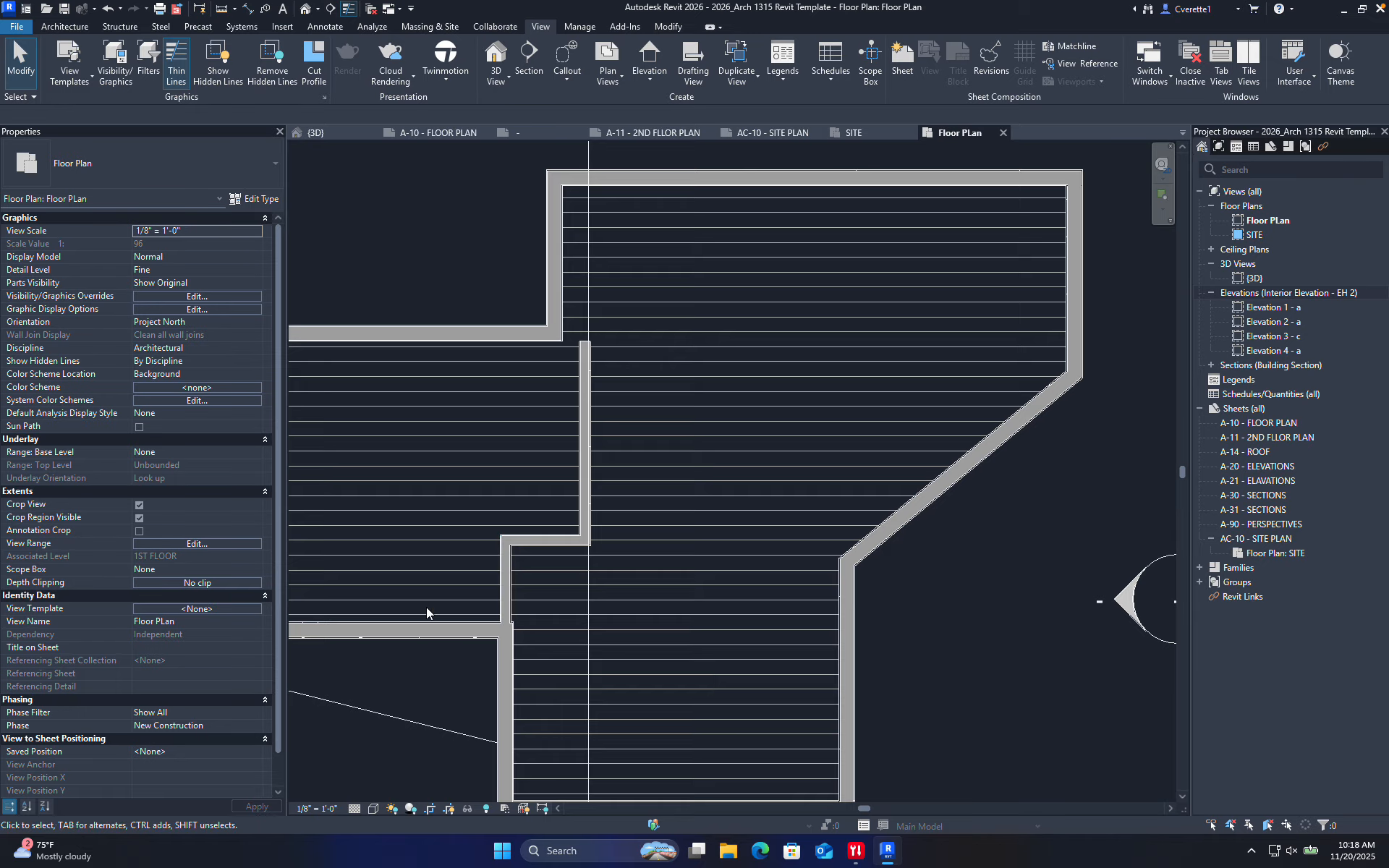
- Shift the short vertical partition segment left, to about 2'-5" between its centreline and that of the nearby vertical exterior wall
scroll(495, 610, up, 5)
scroll(555, 627, up, 5)
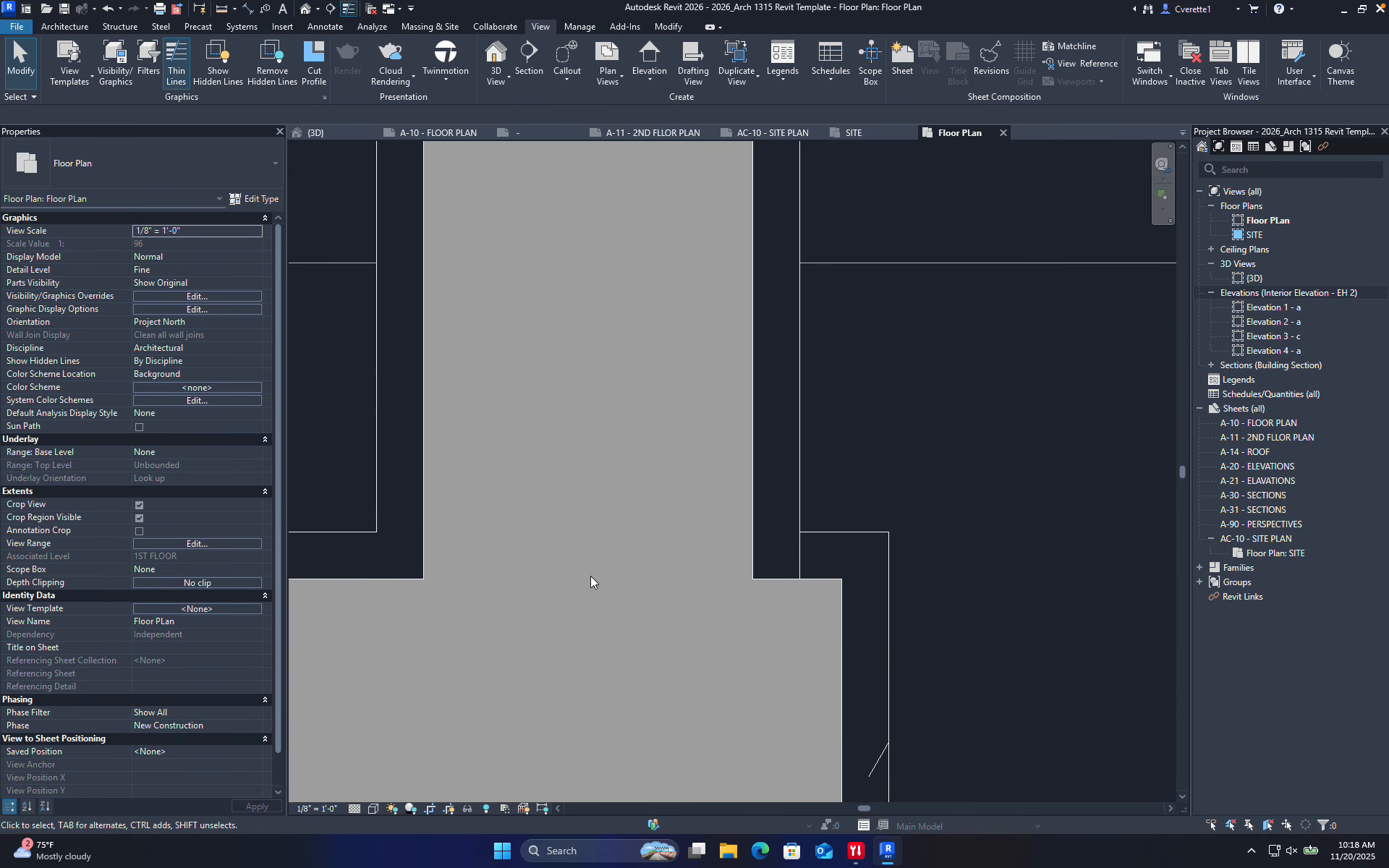
scroll(427, 449, down, 8)
middle_drag(432, 423, 523, 472)
drag(523, 471, 399, 470)
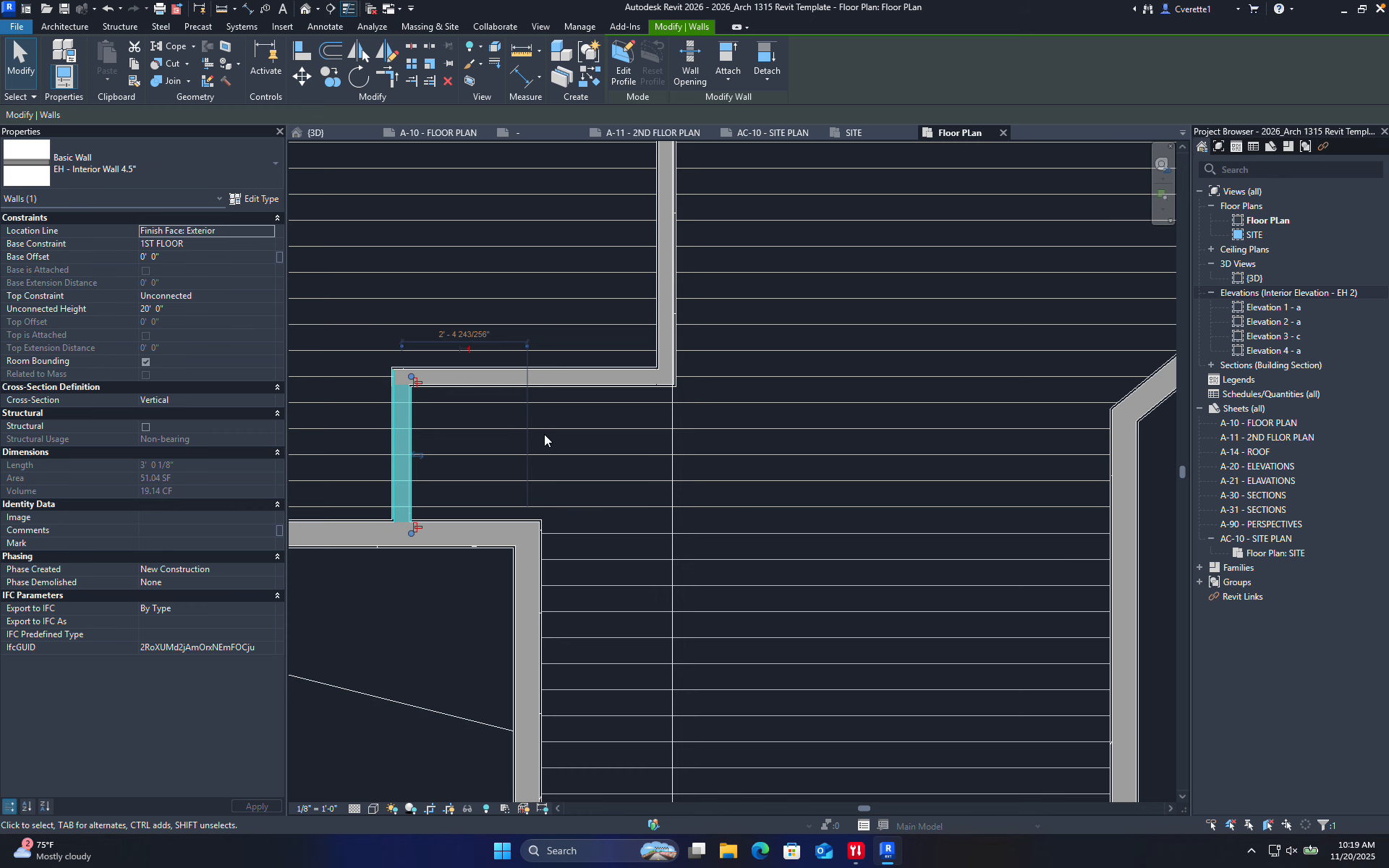
- Try moving the long vertical partition segment to the left, and undo that move
middle_drag(544, 434, 645, 703)
drag(759, 487, 693, 492)
middle_drag(673, 192, 676, 401)
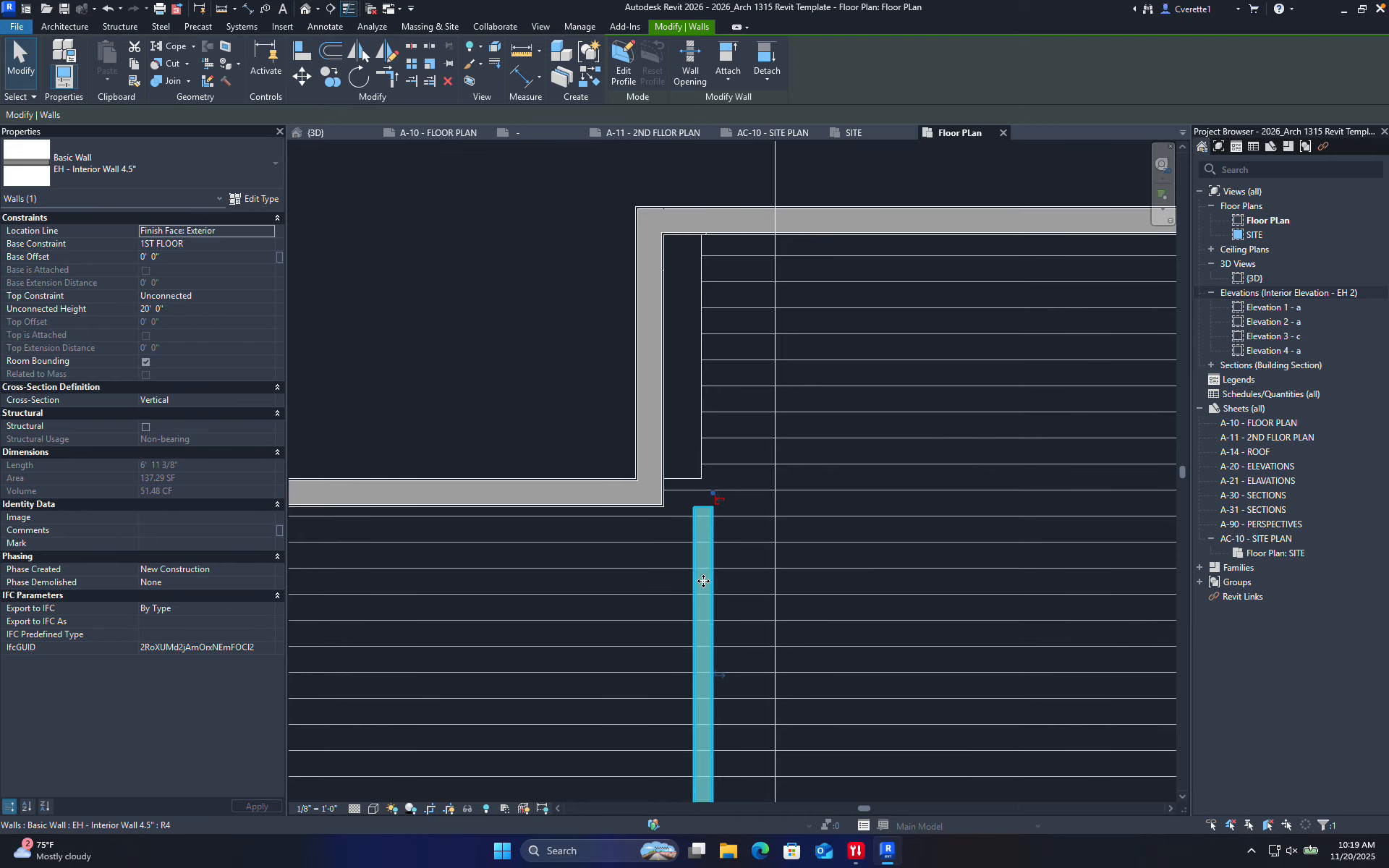
scroll(716, 548, up, 2)
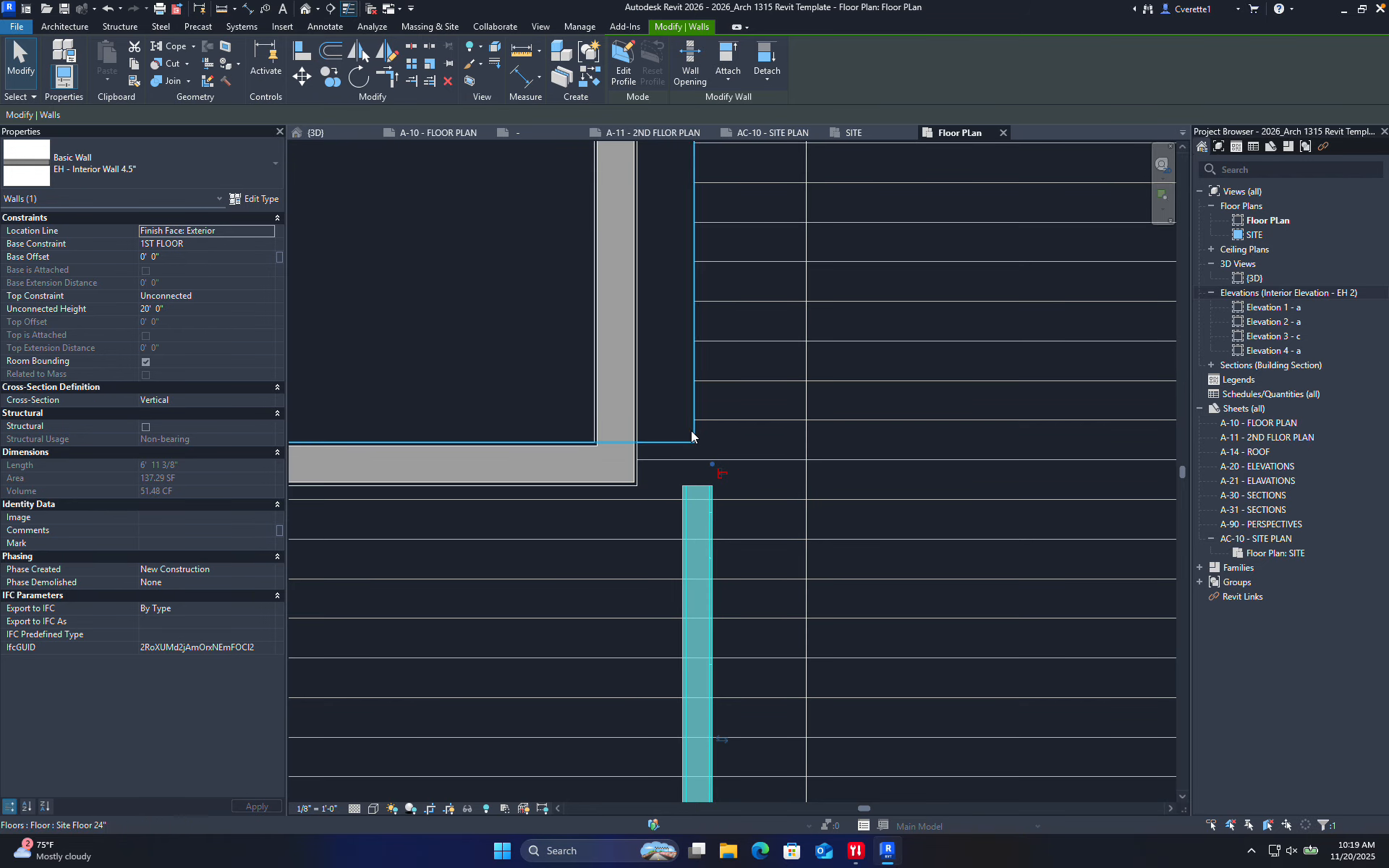
key(ctrl+z)
- Align the right face of the long vertical partition with the inner face of the vertical exterior wall above it
scroll(717, 424, down, 1)
middle_drag(720, 427, 709, 537)
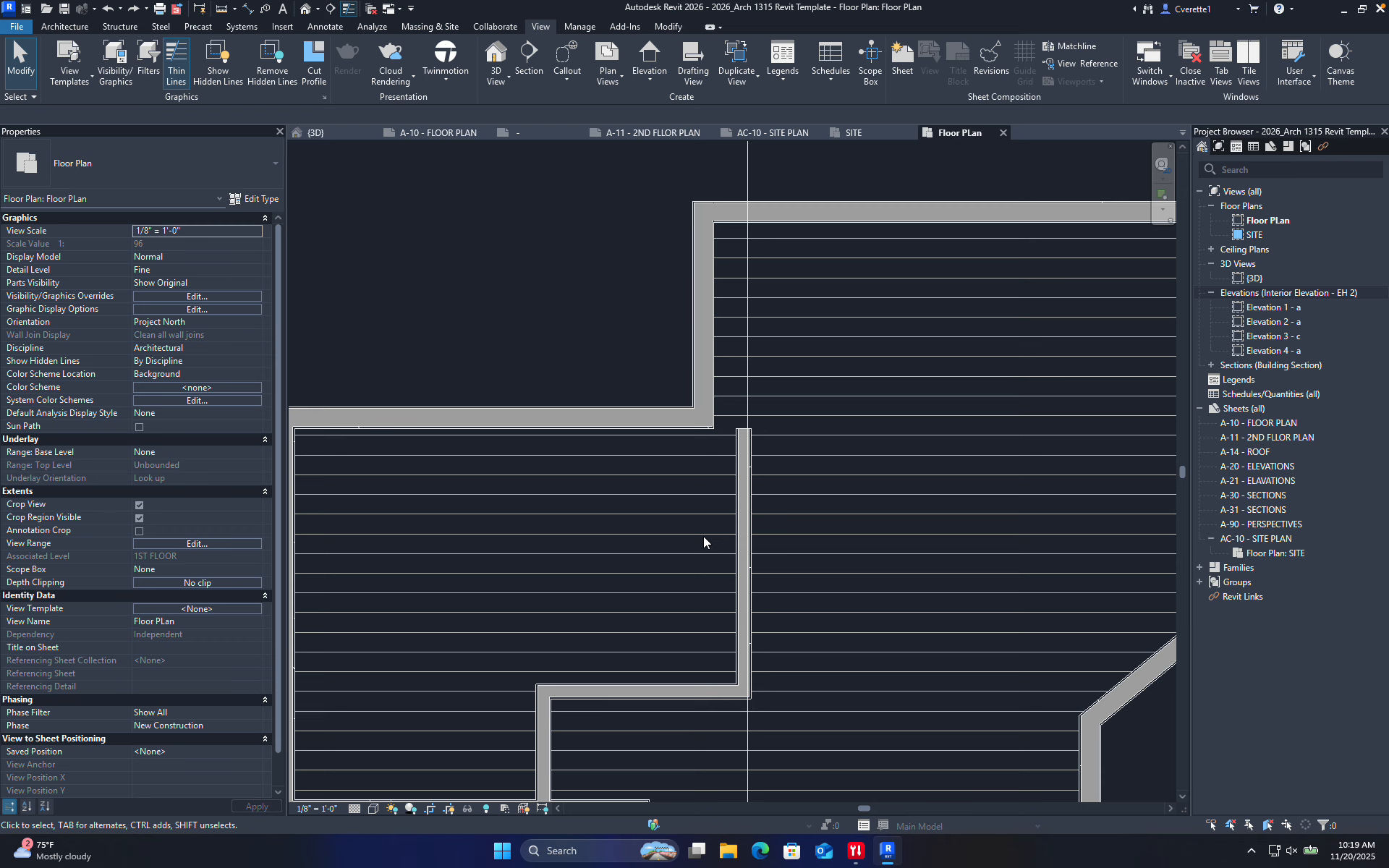
key(a)
key(l)
scroll(705, 499, up, 6)
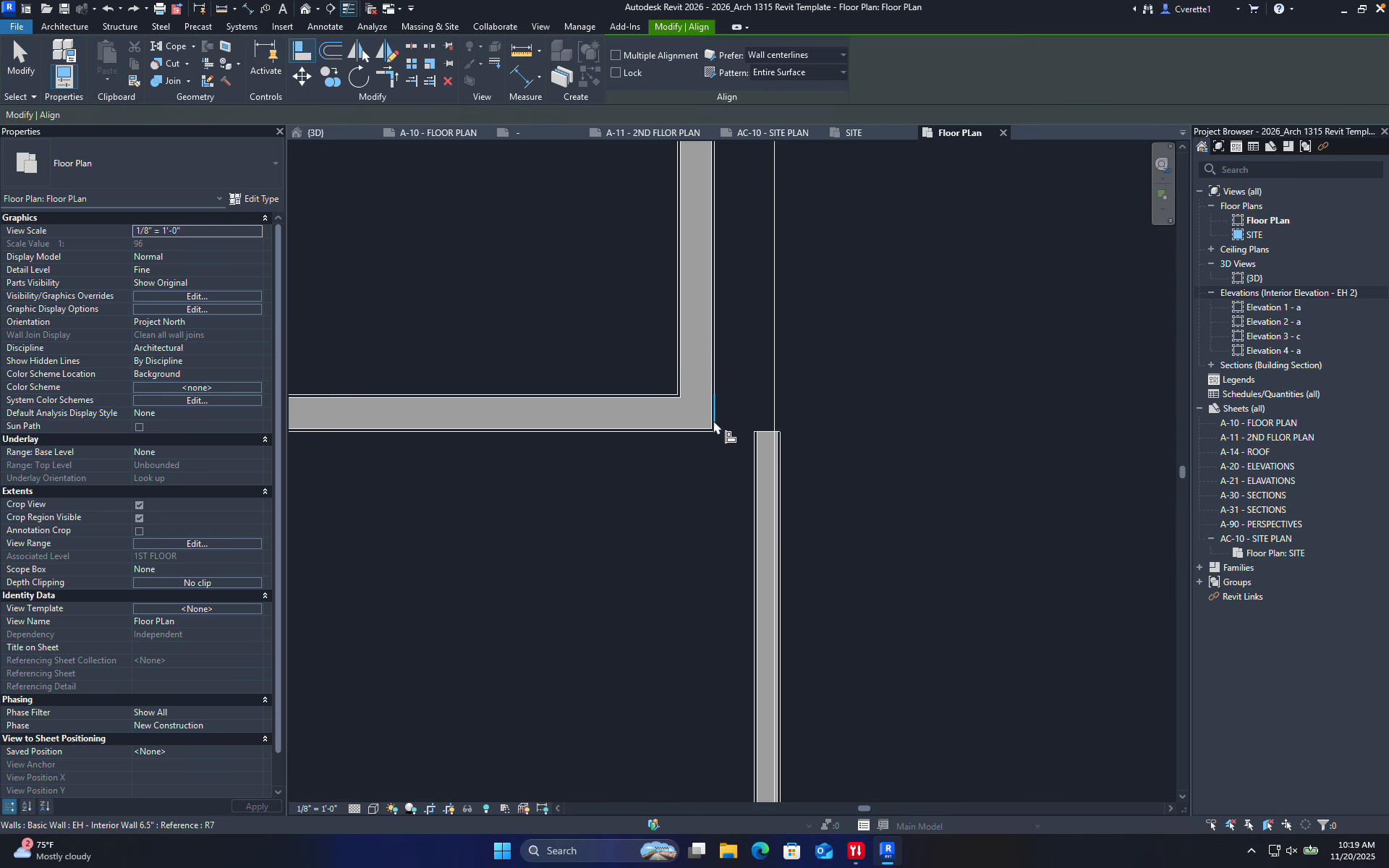
scroll(733, 376, down, 5)
scroll(730, 369, up, 5)
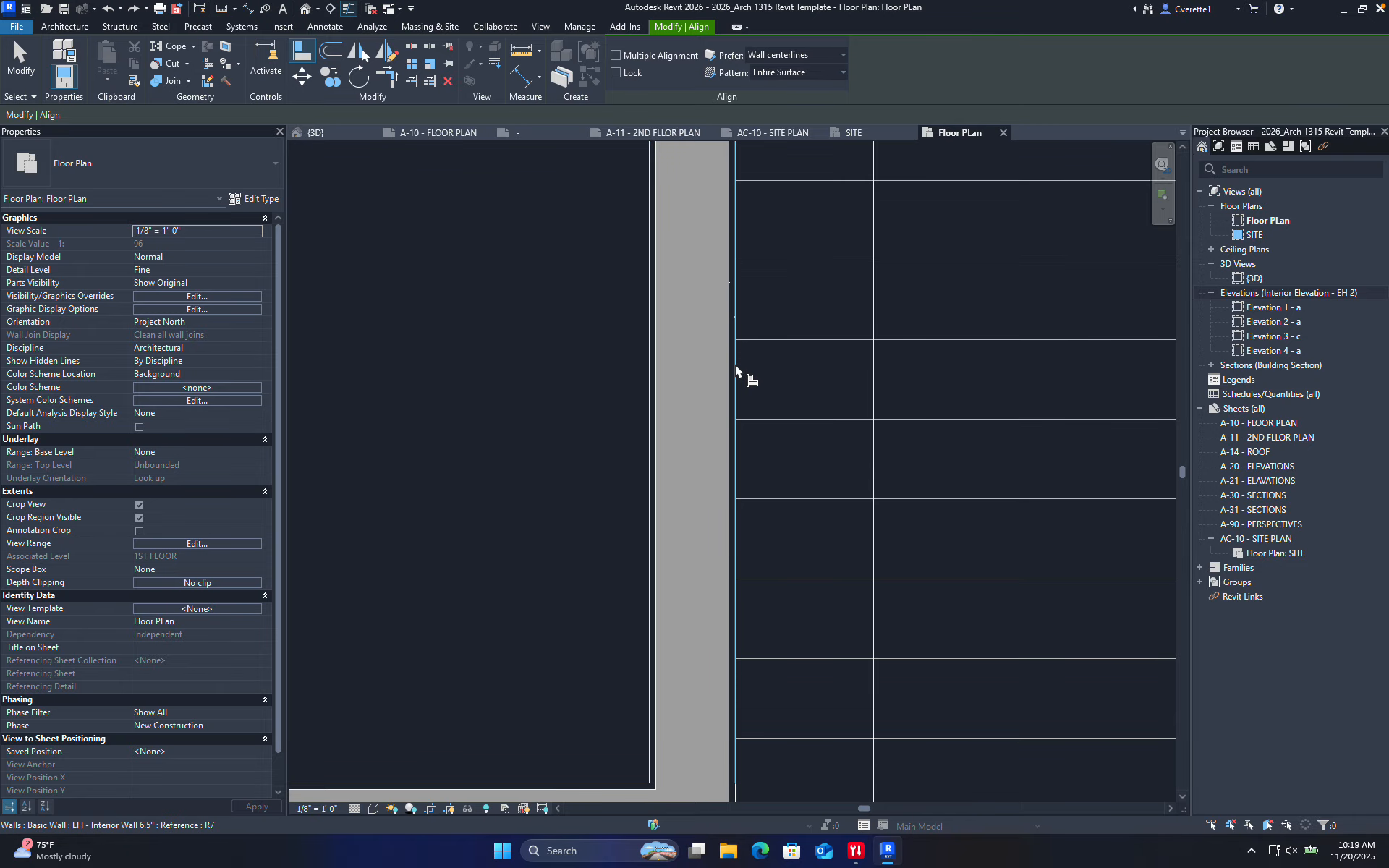
scroll(724, 367, up, 3)
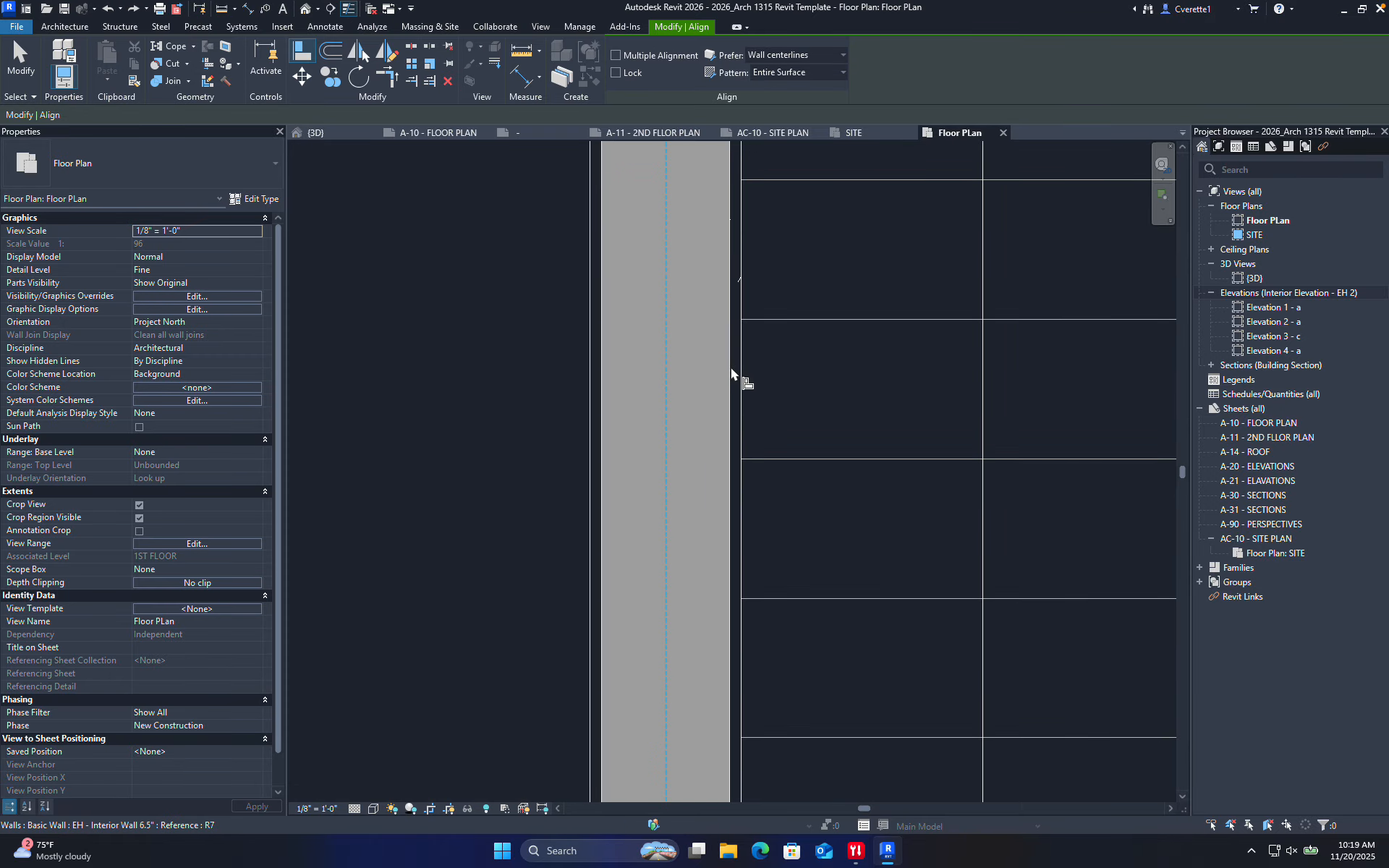
click(729, 367)
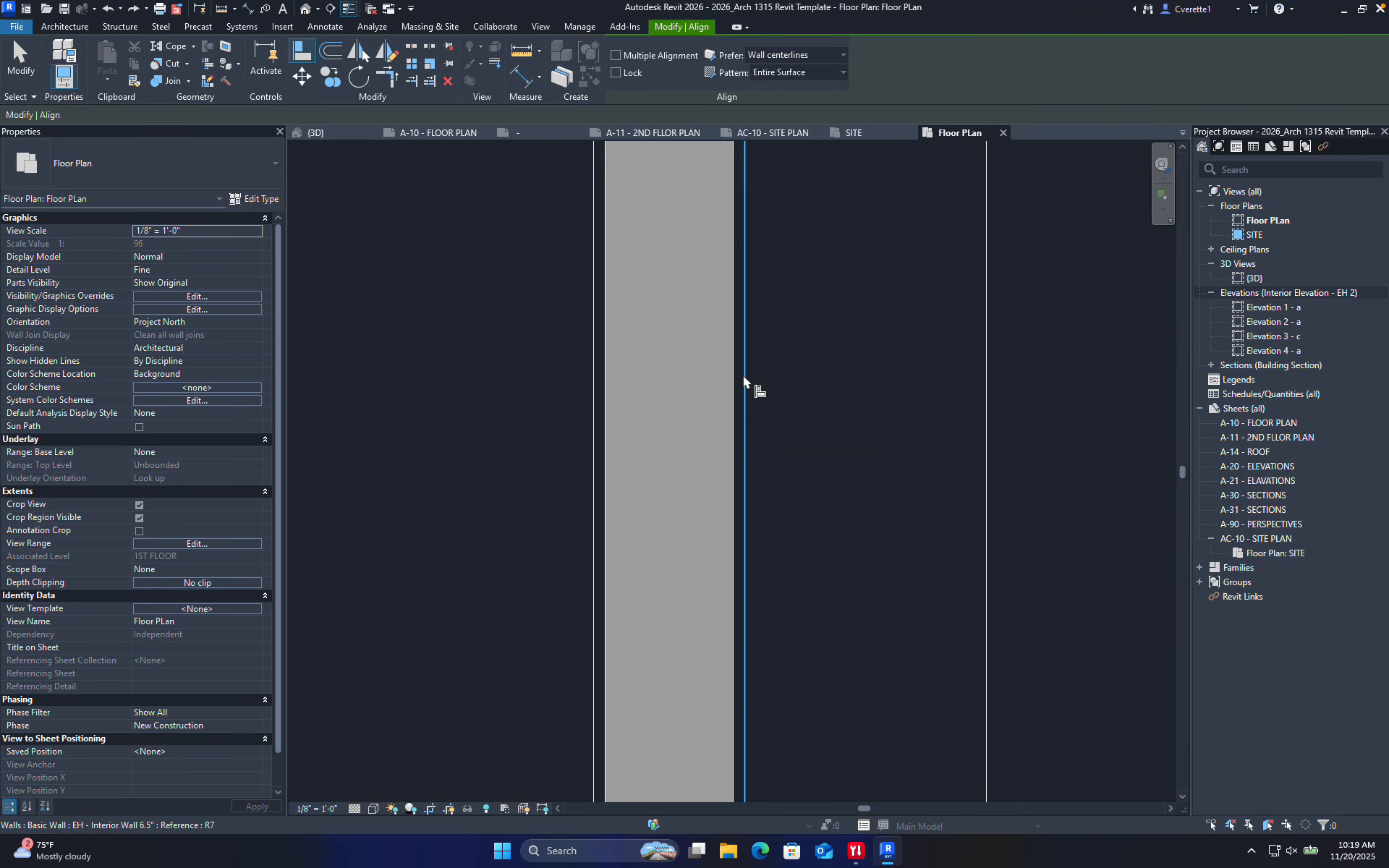
click(735, 378)
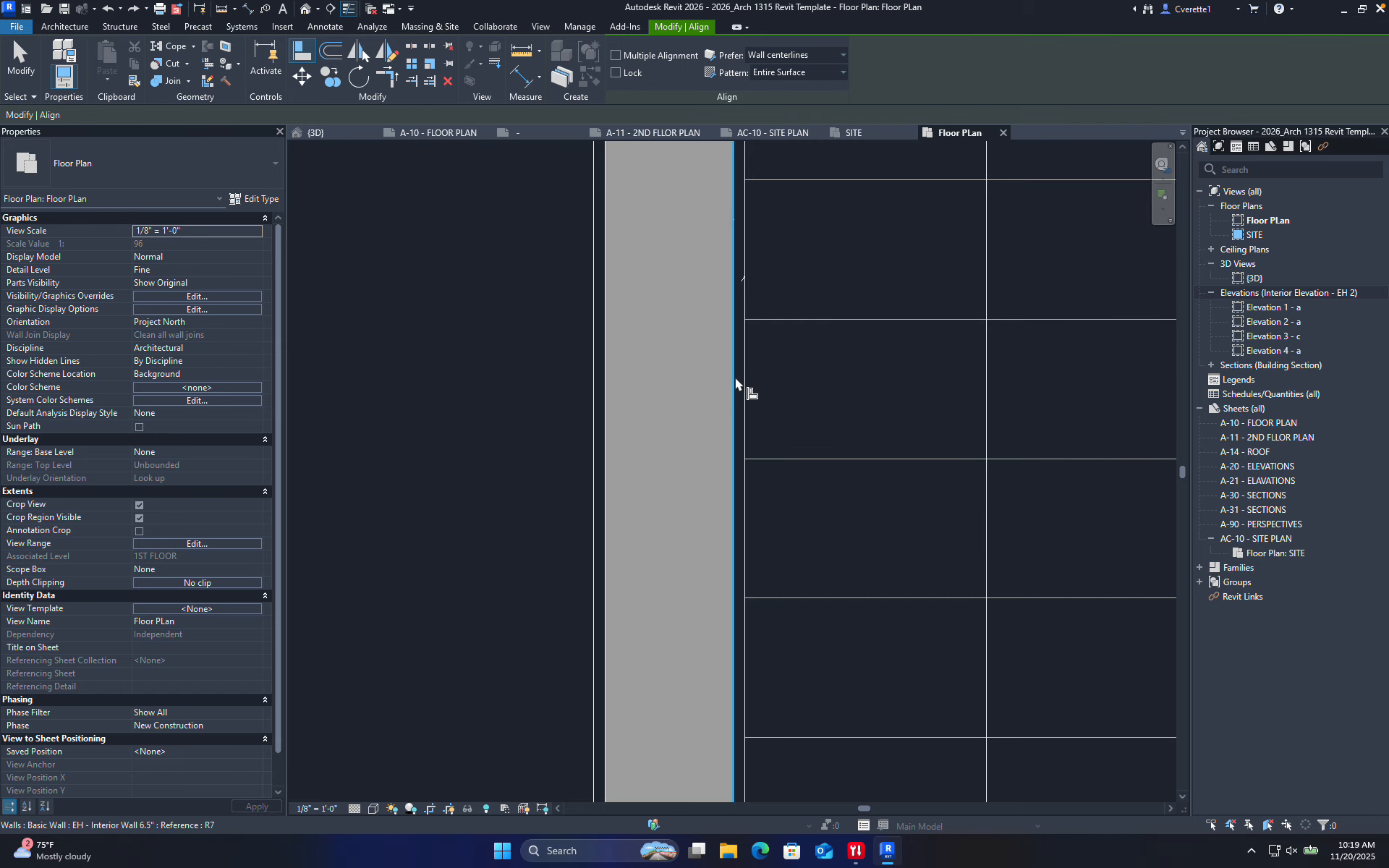
scroll(765, 338, down, 5)
scroll(815, 444, up, 8)
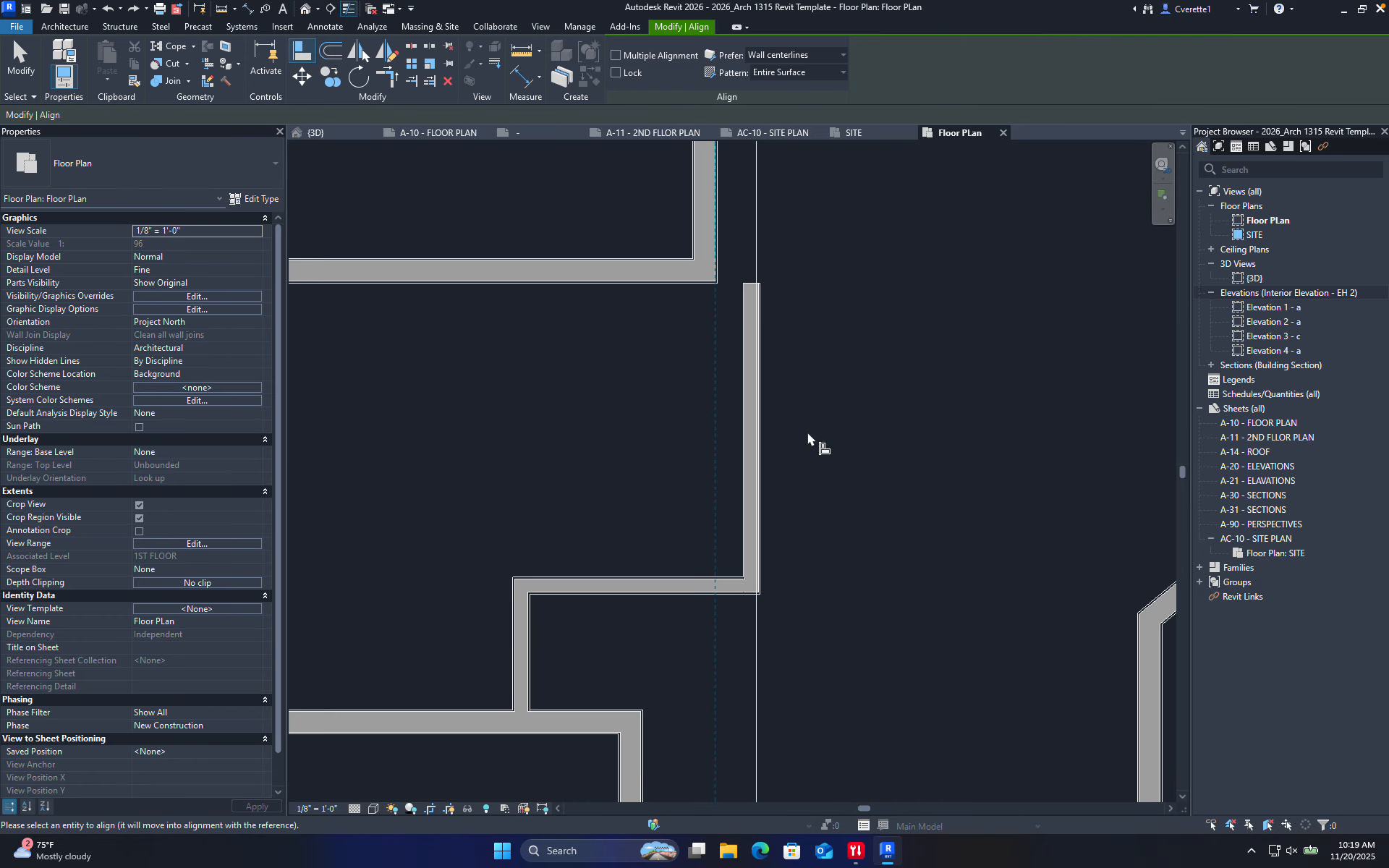
scroll(798, 254, up, 2)
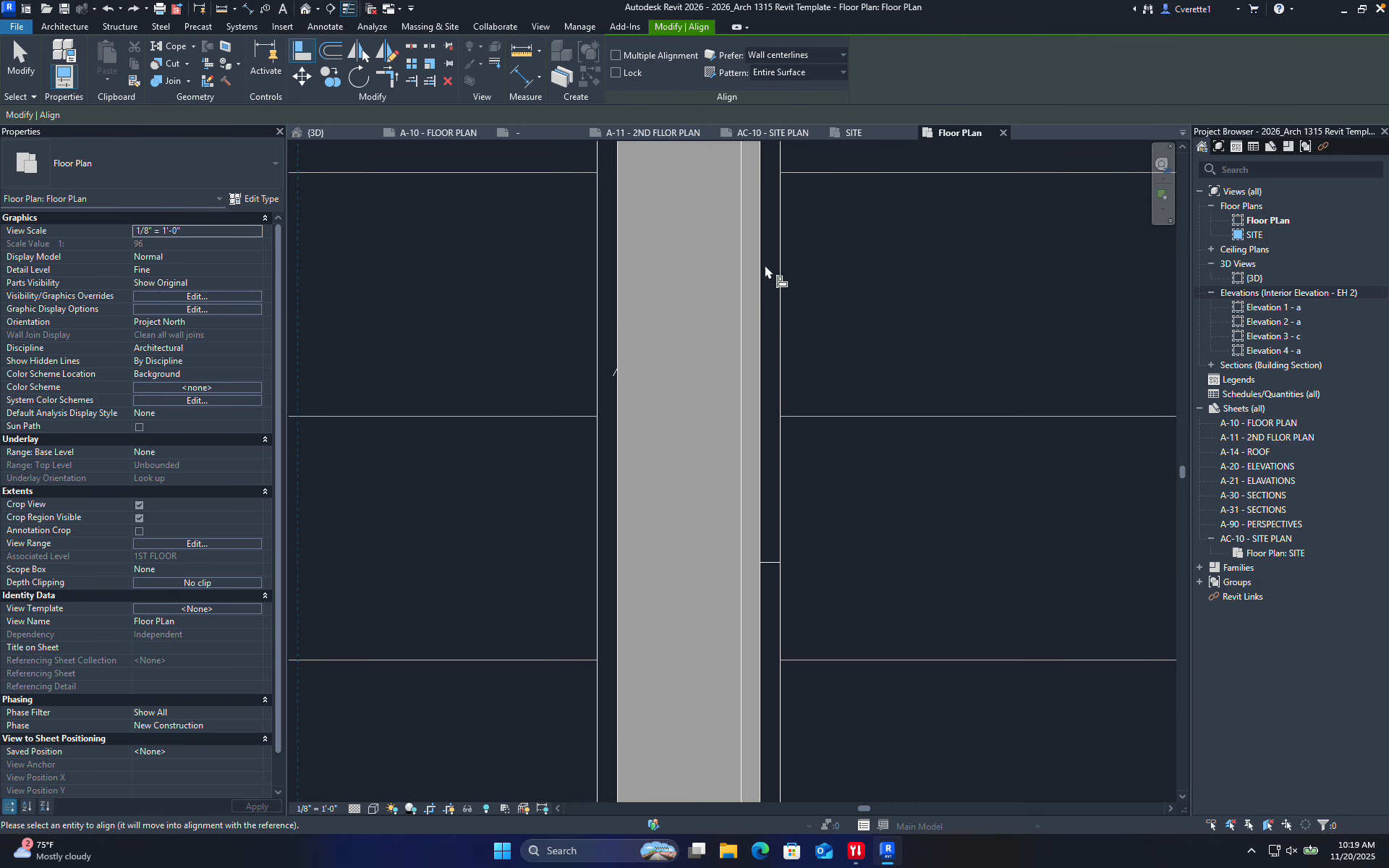
click(762, 274)
scroll(765, 285, down, 5)
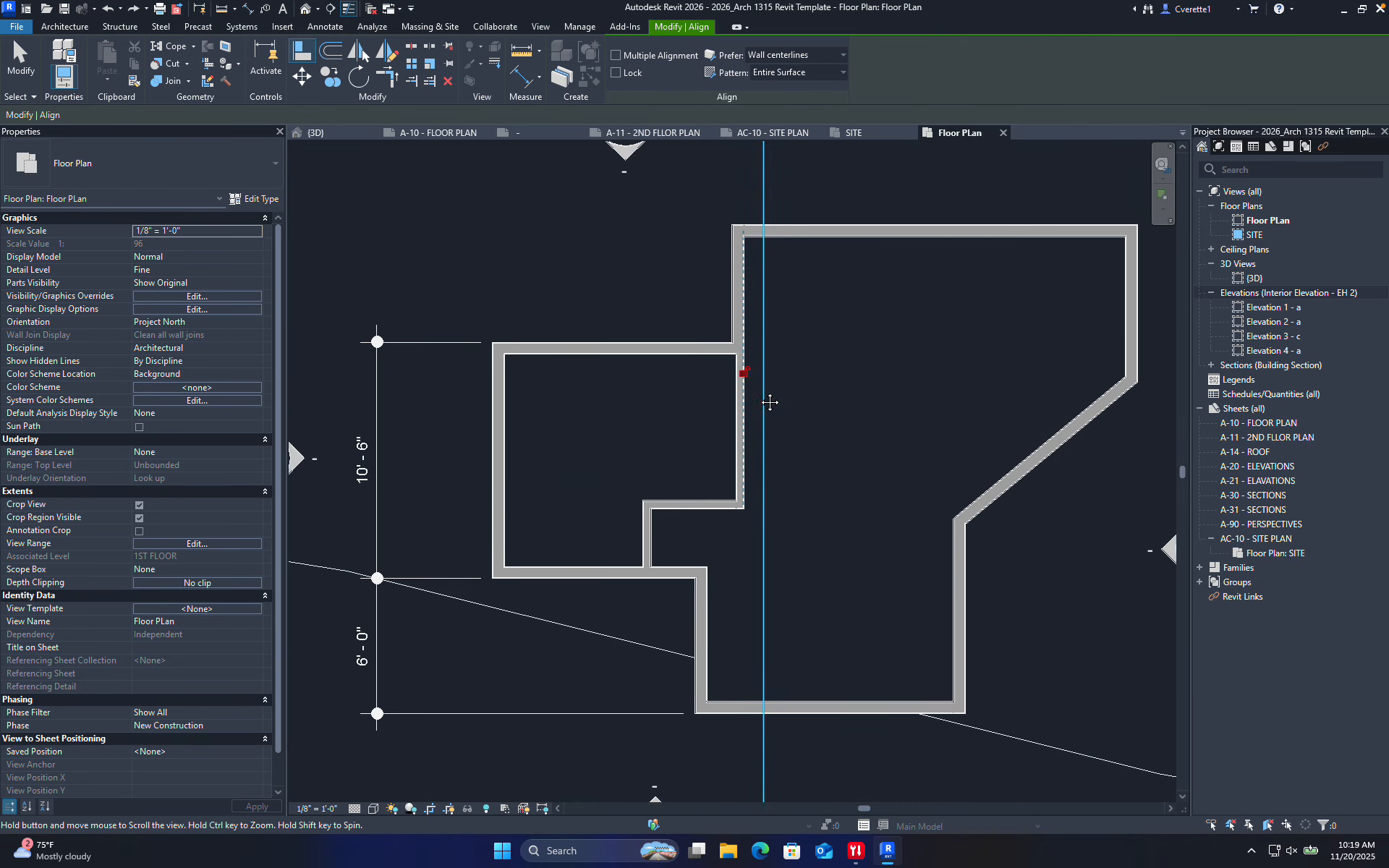
click(33, 70)
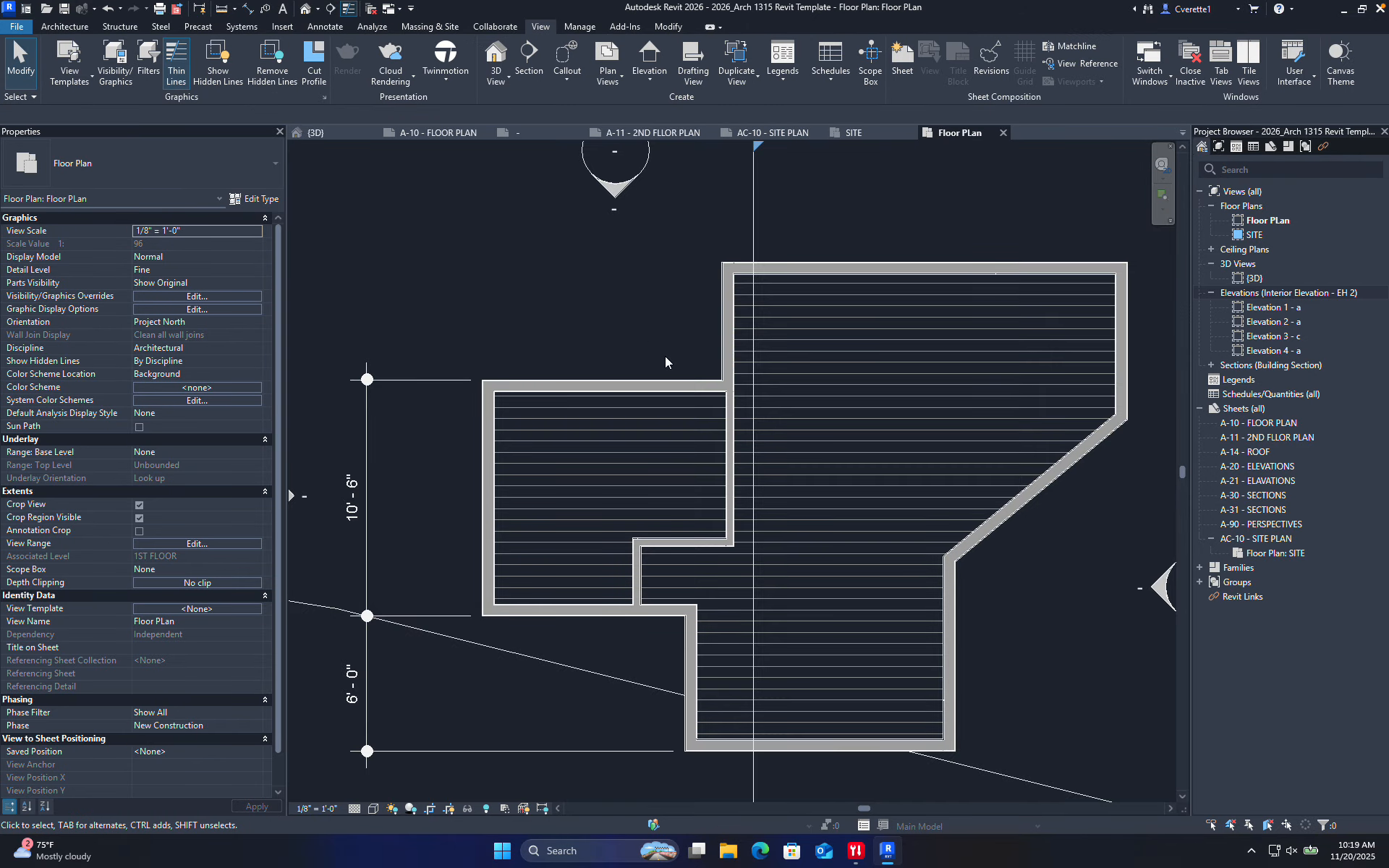
- Check the aligned partition's junction with the exterior wall, and open the Elevation 1 - a view from its plan marker
scroll(665, 356, up, 5)
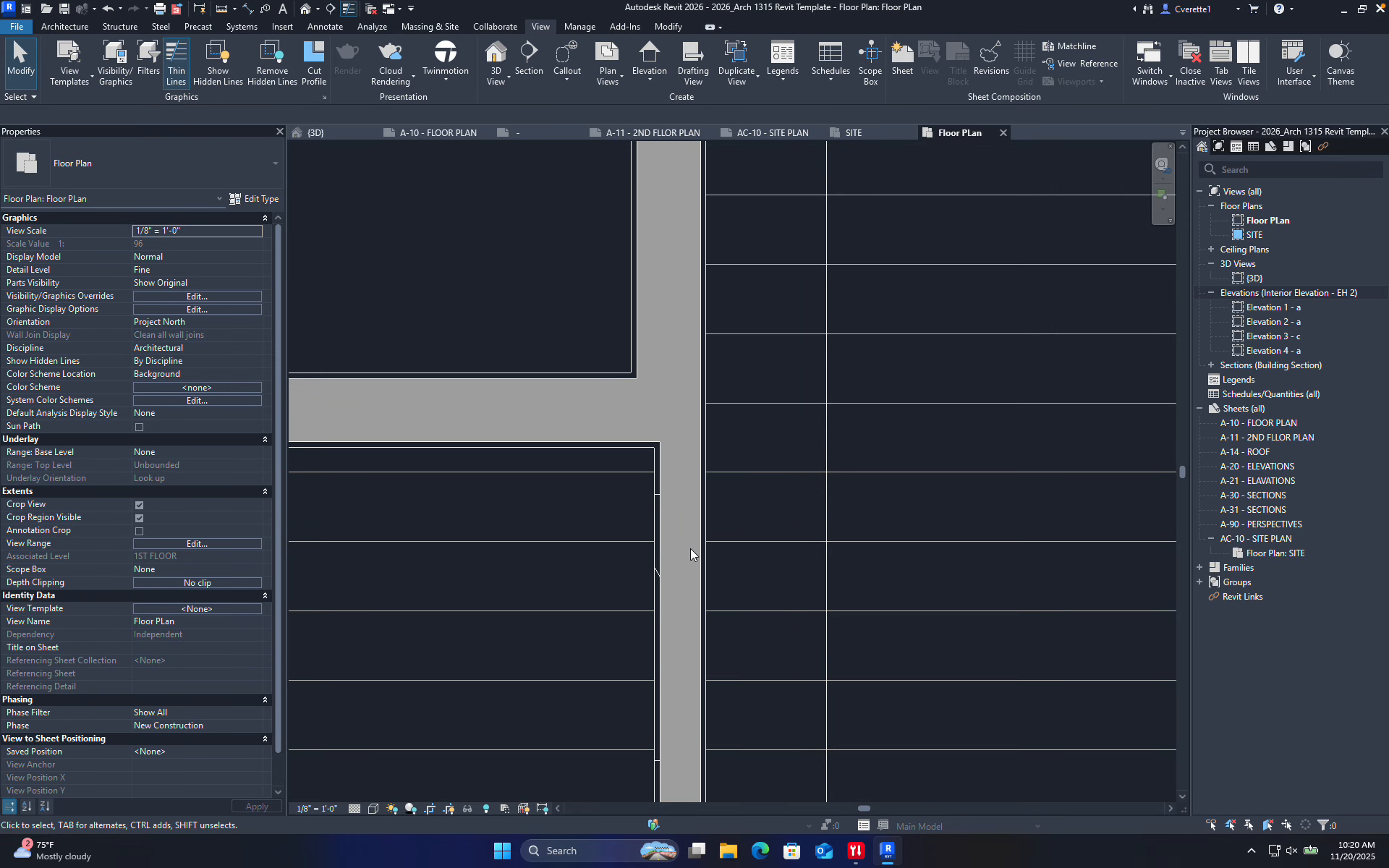
scroll(690, 548, down, 5)
middle_drag(691, 553, 703, 420)
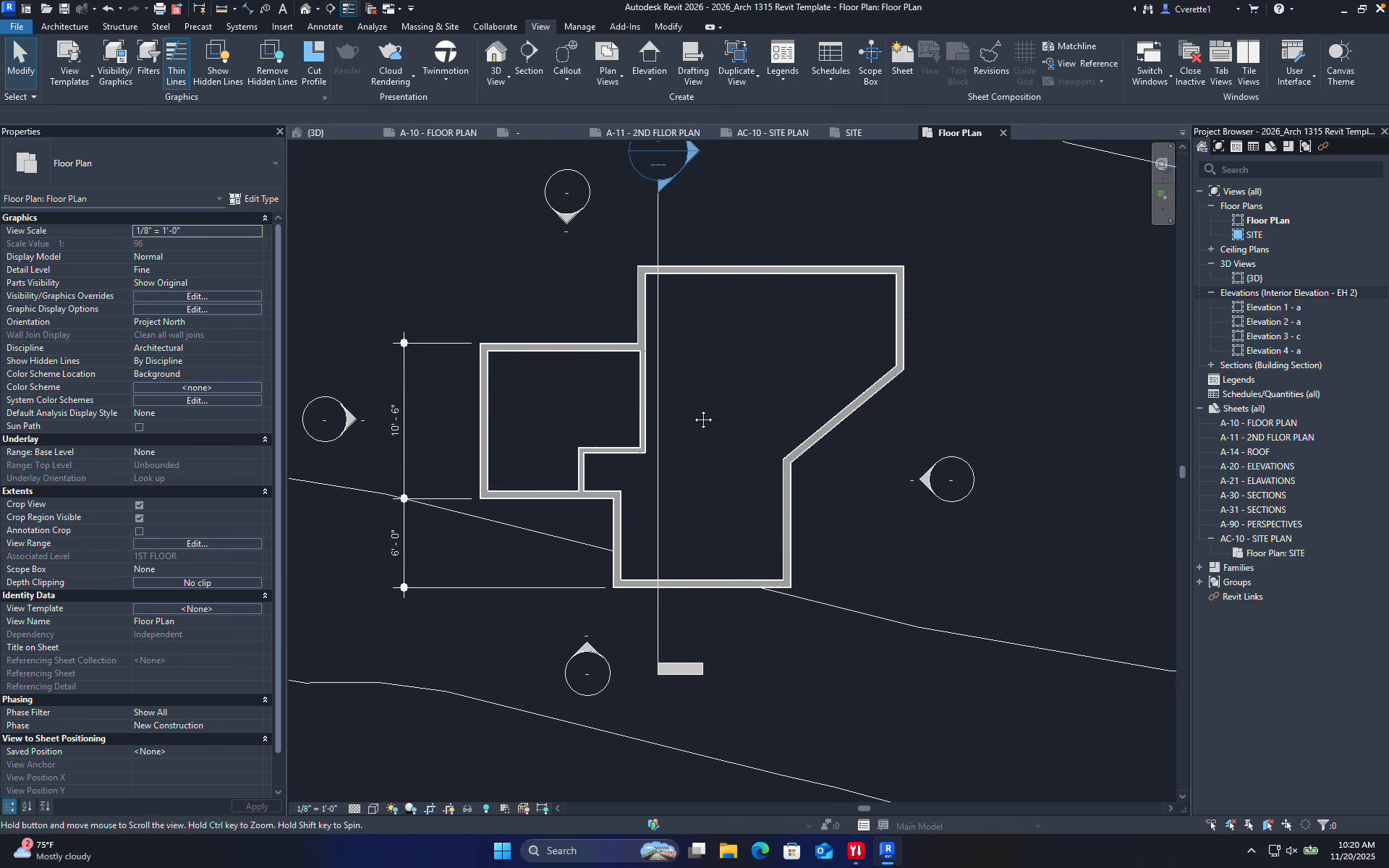
click(925, 488)
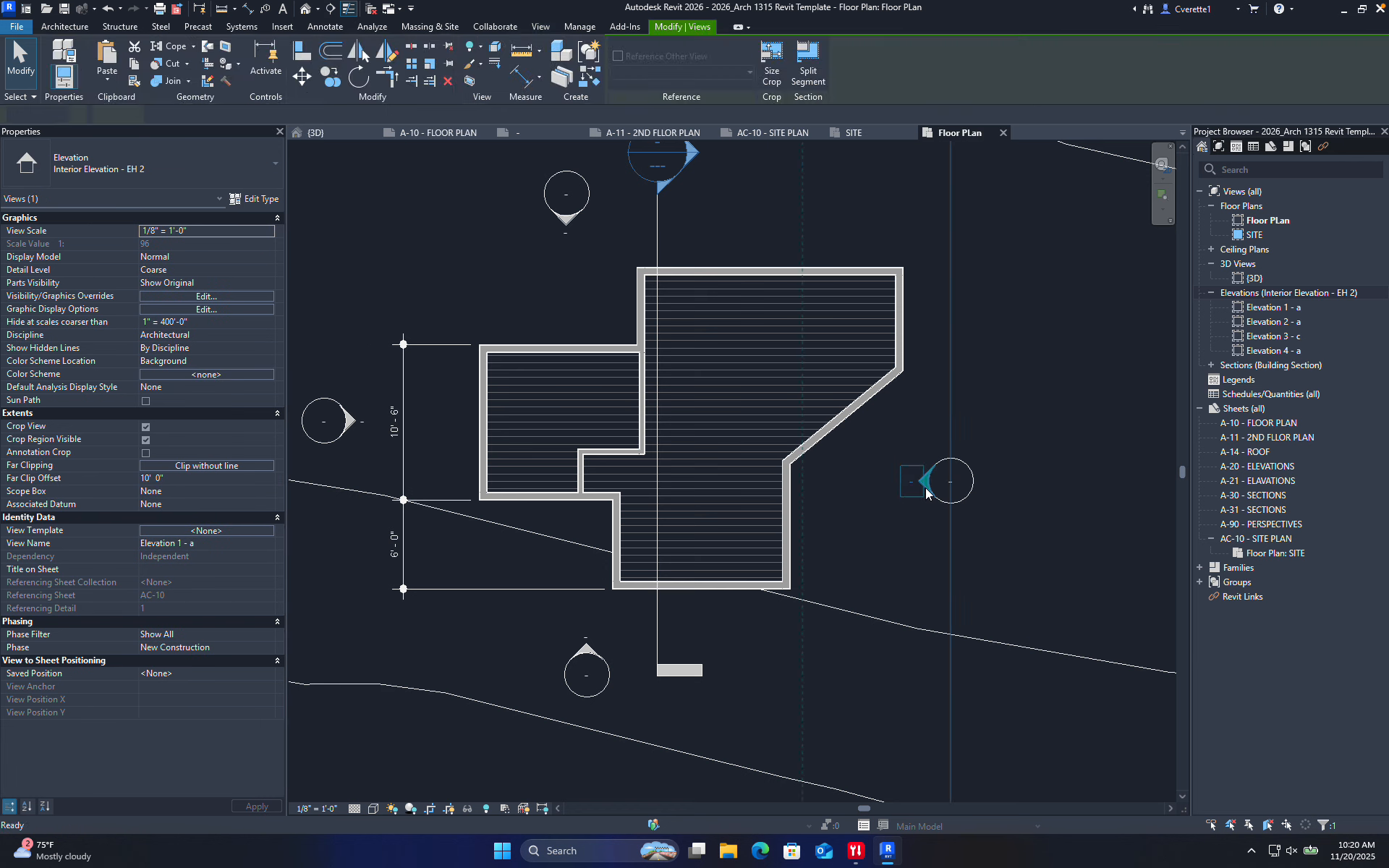
double_click(925, 487)
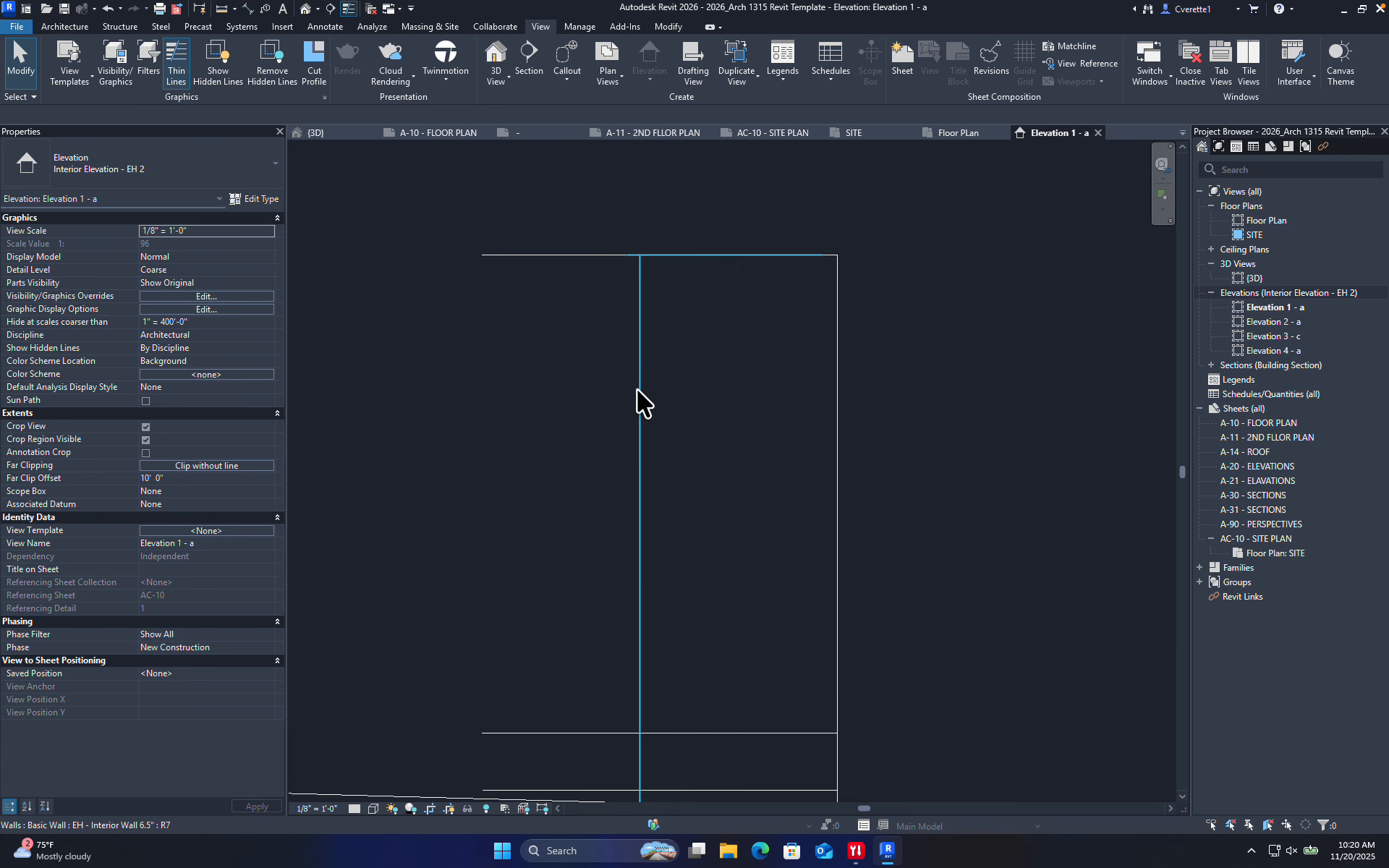
scroll(638, 388, down, 2)
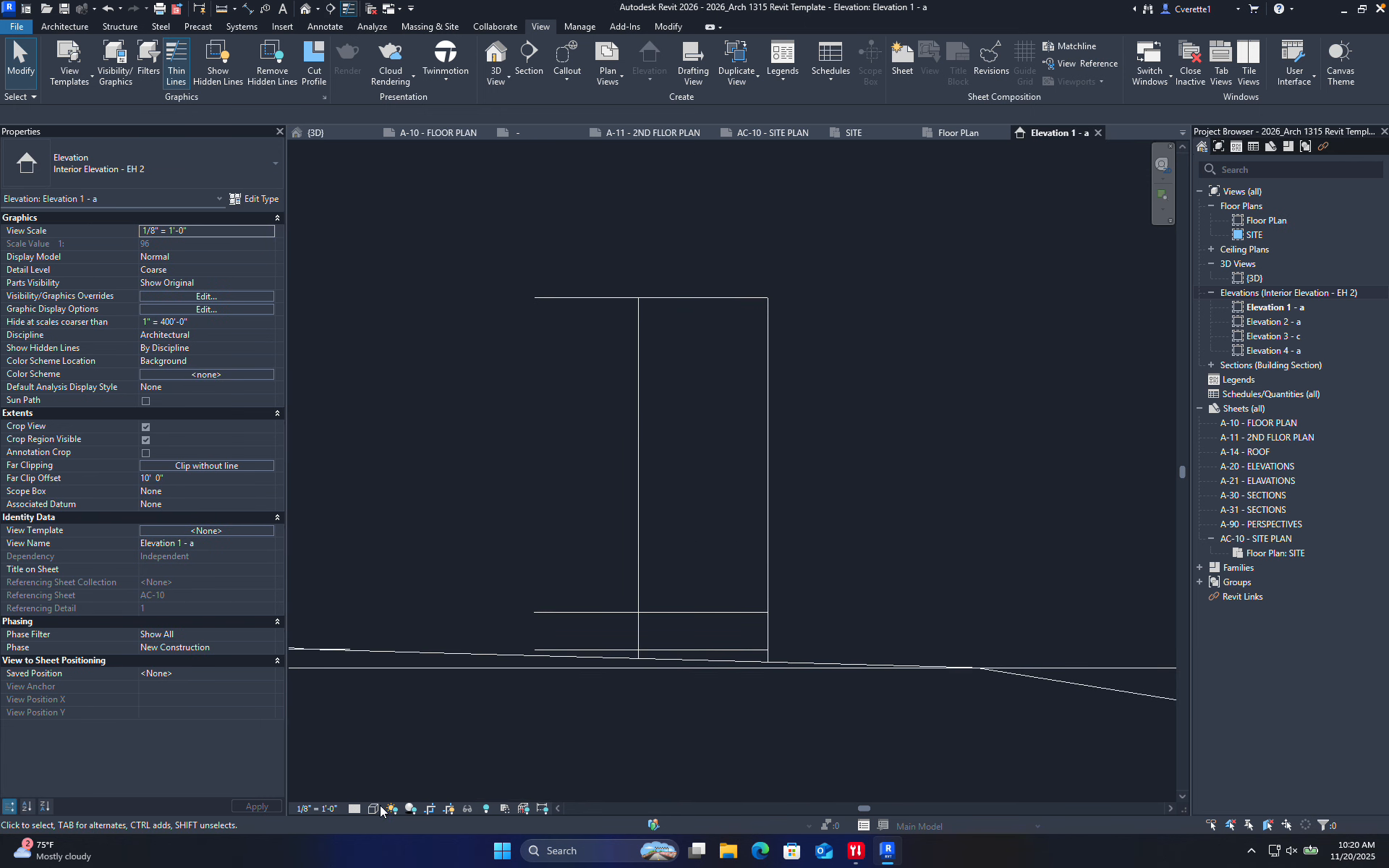
middle_drag(341, 785, 397, 757)
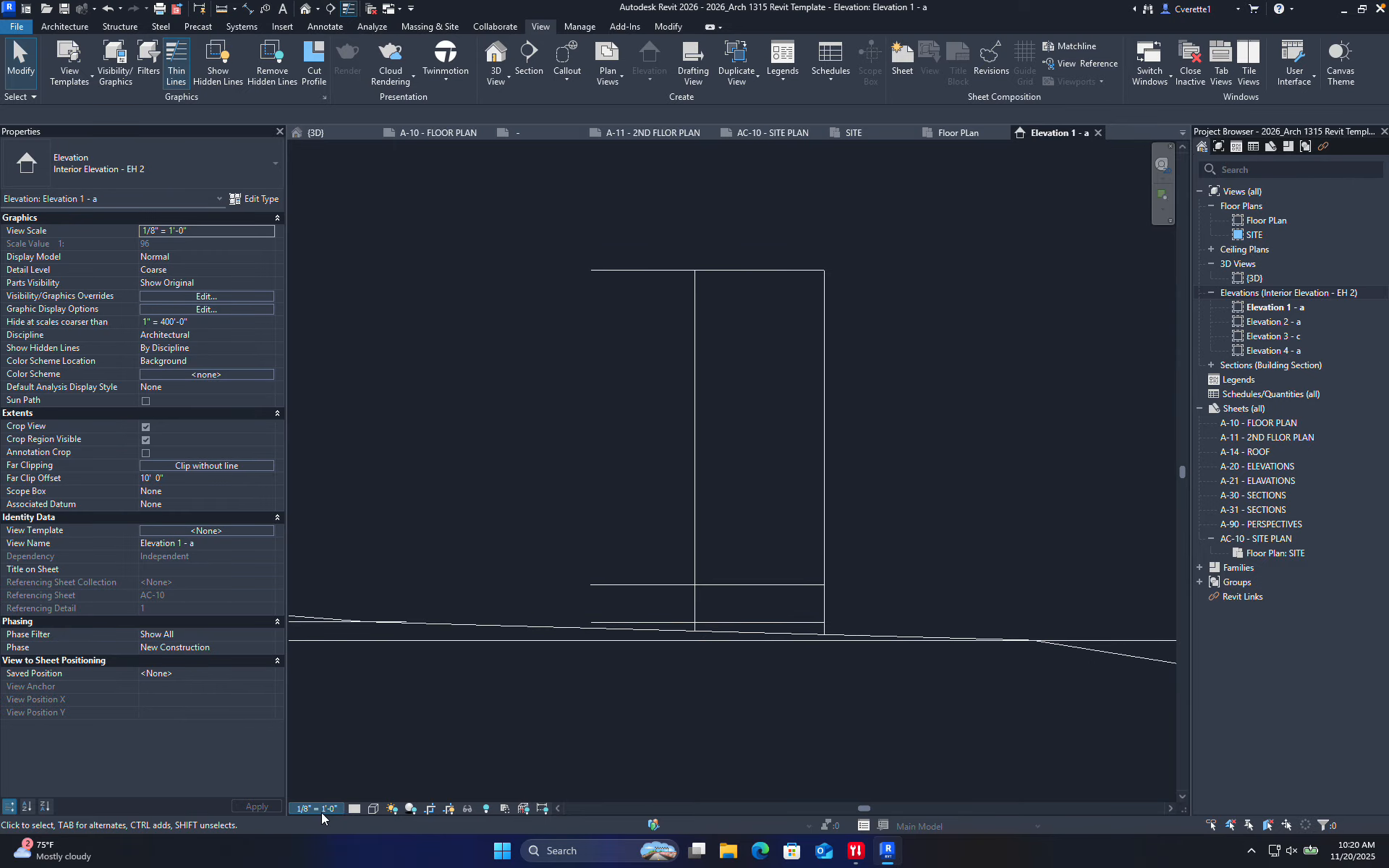
- Set the Elevation 1 - a view's detail level to Fine and its visual style to Shaded
click(353, 808)
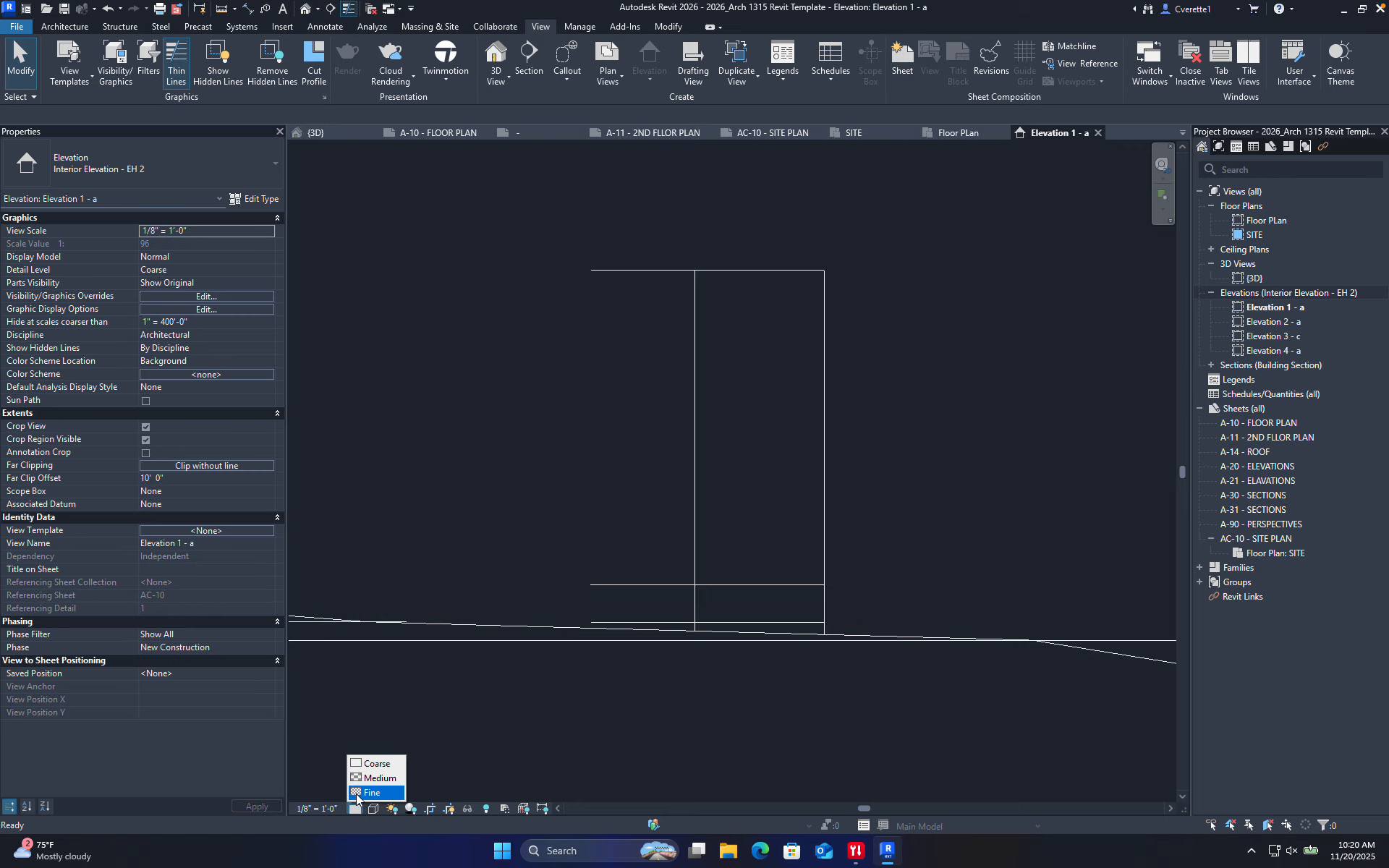
click(376, 792)
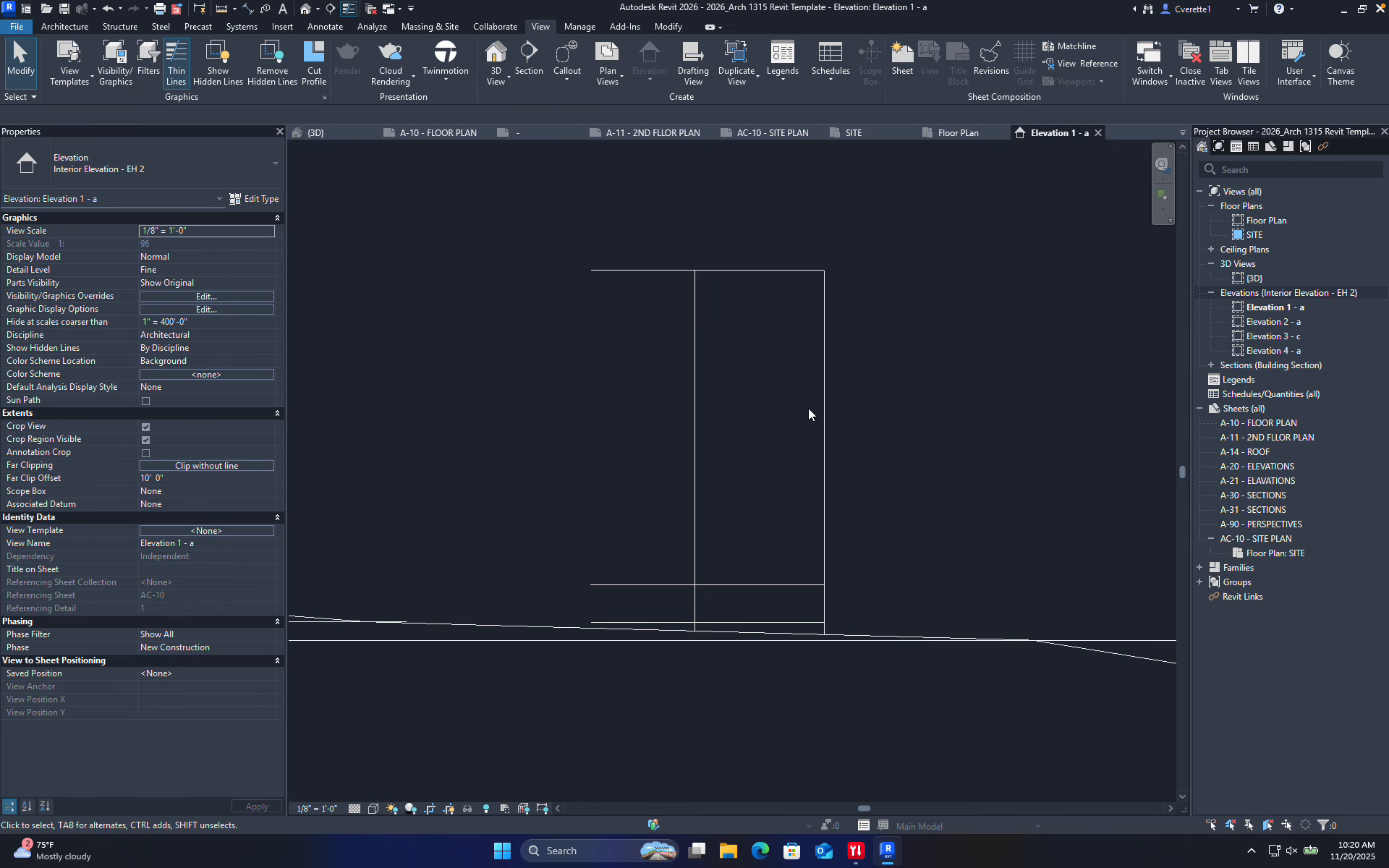
click(370, 809)
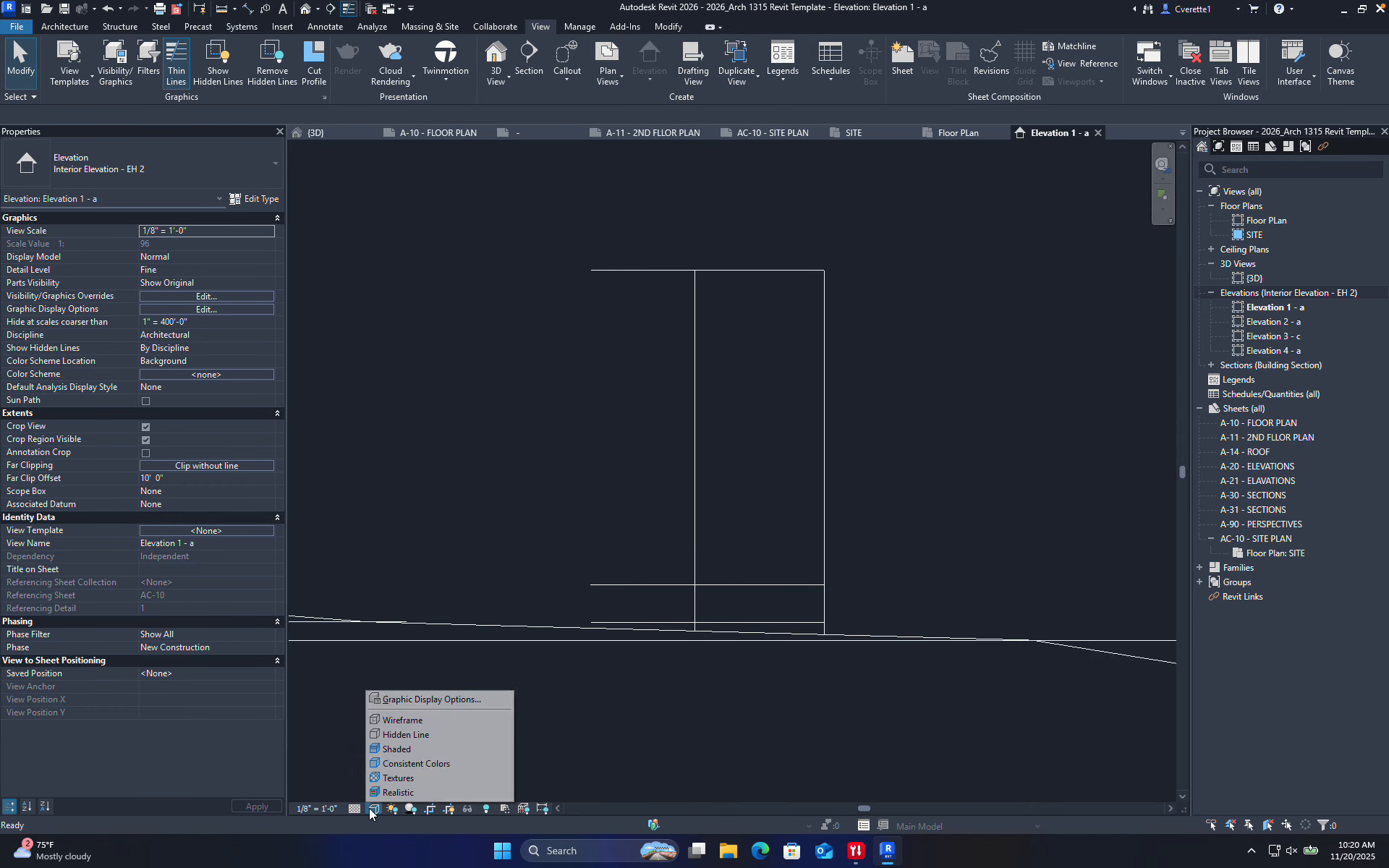
click(411, 735)
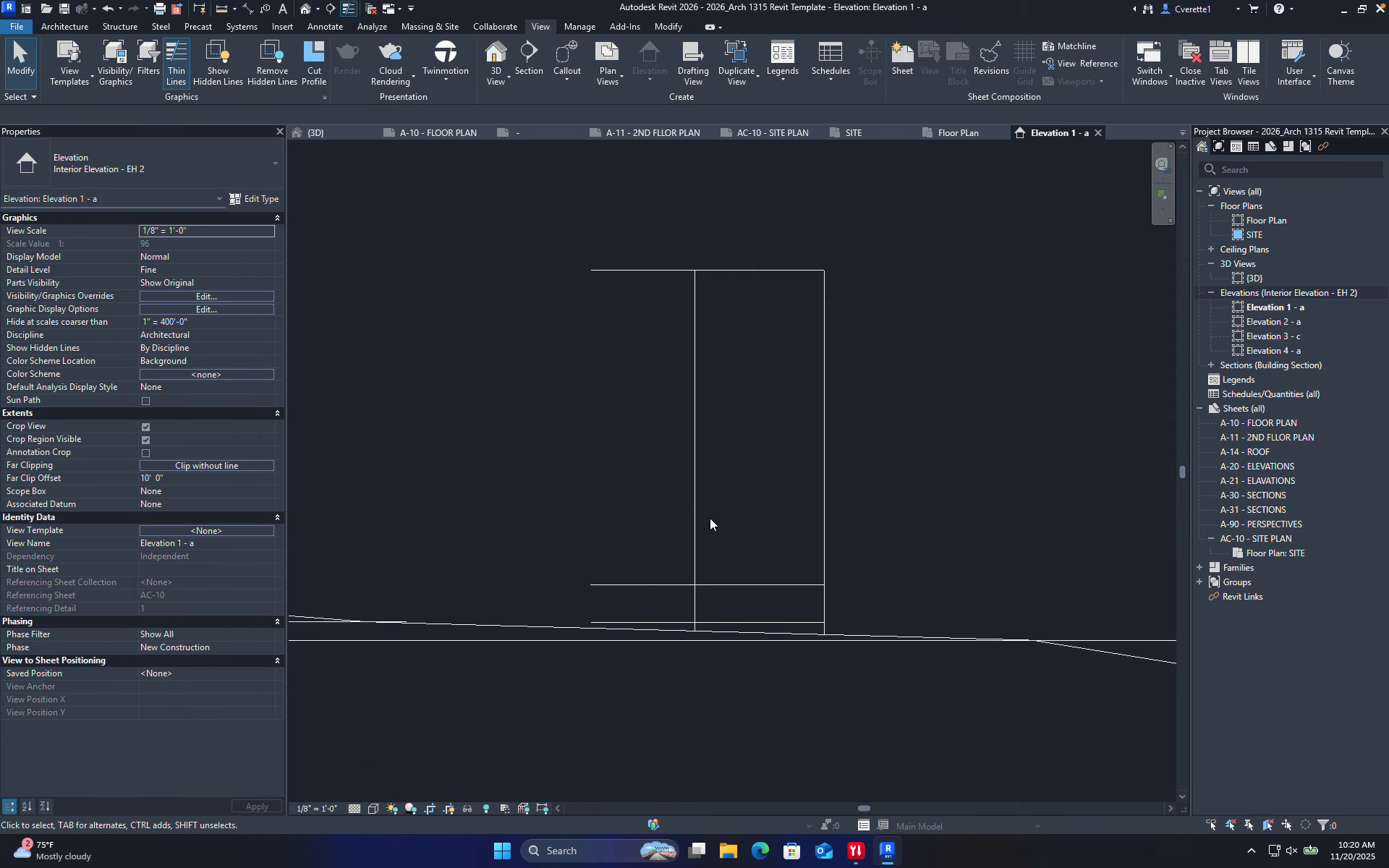
click(356, 808)
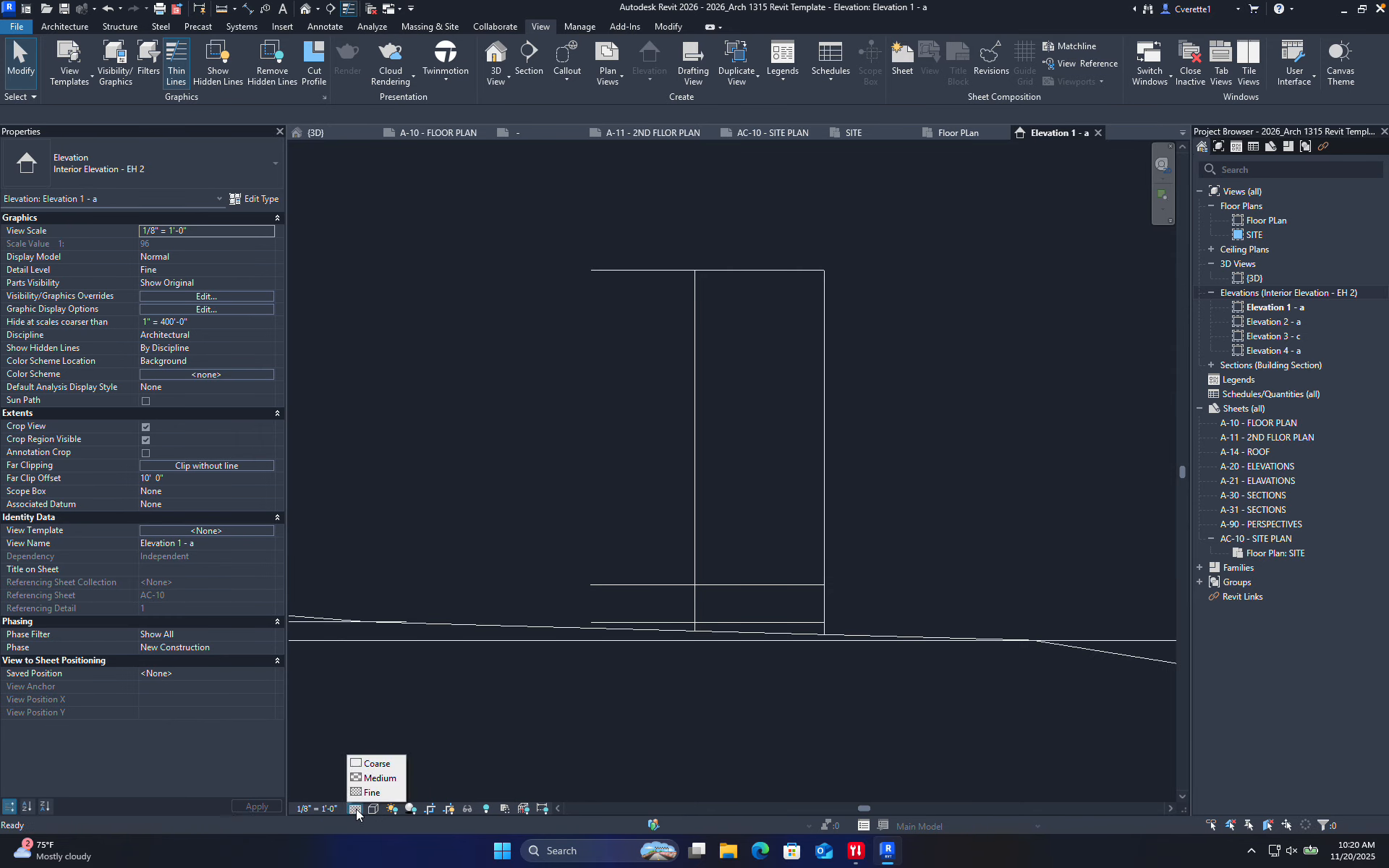
click(373, 809)
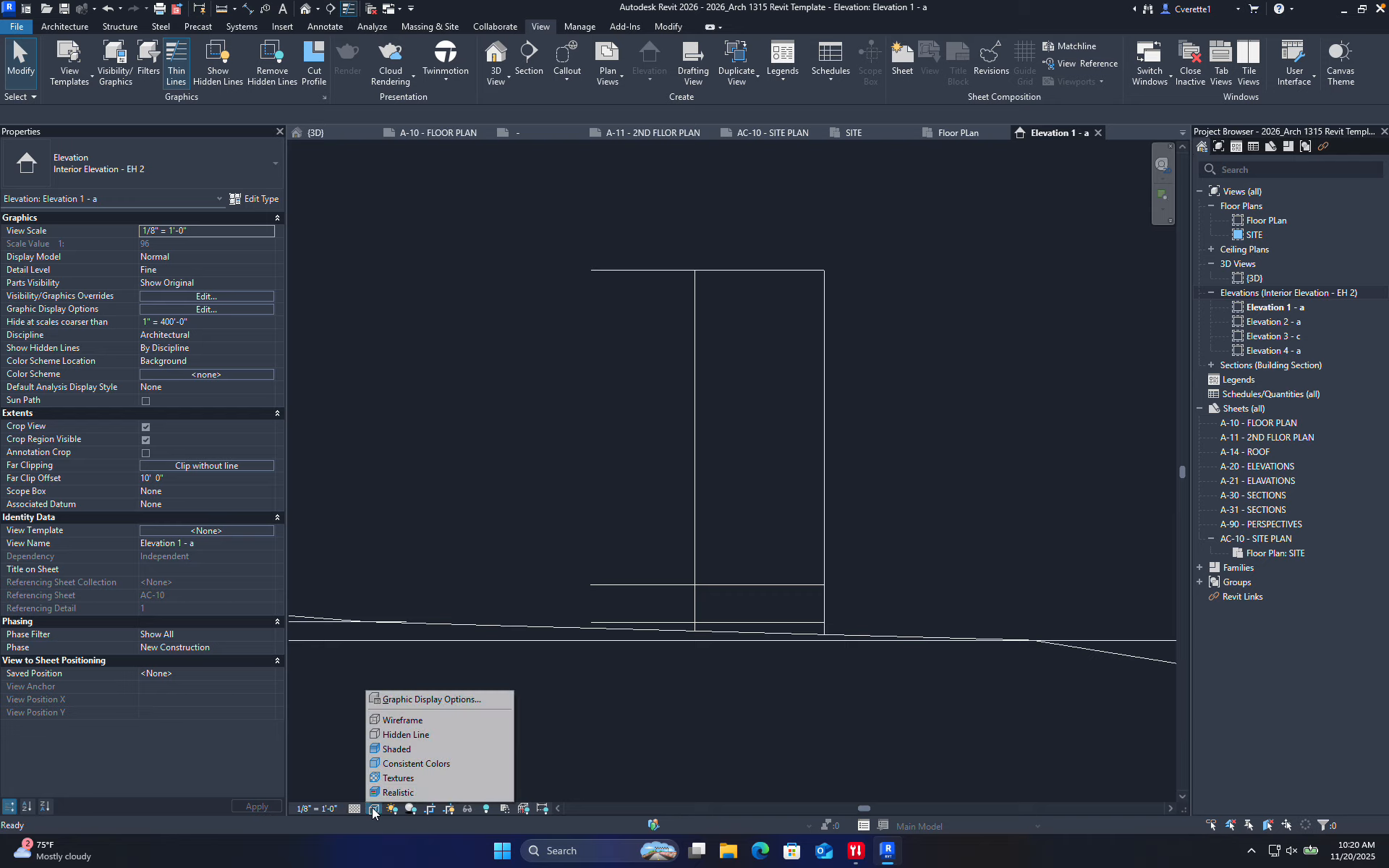
click(402, 751)
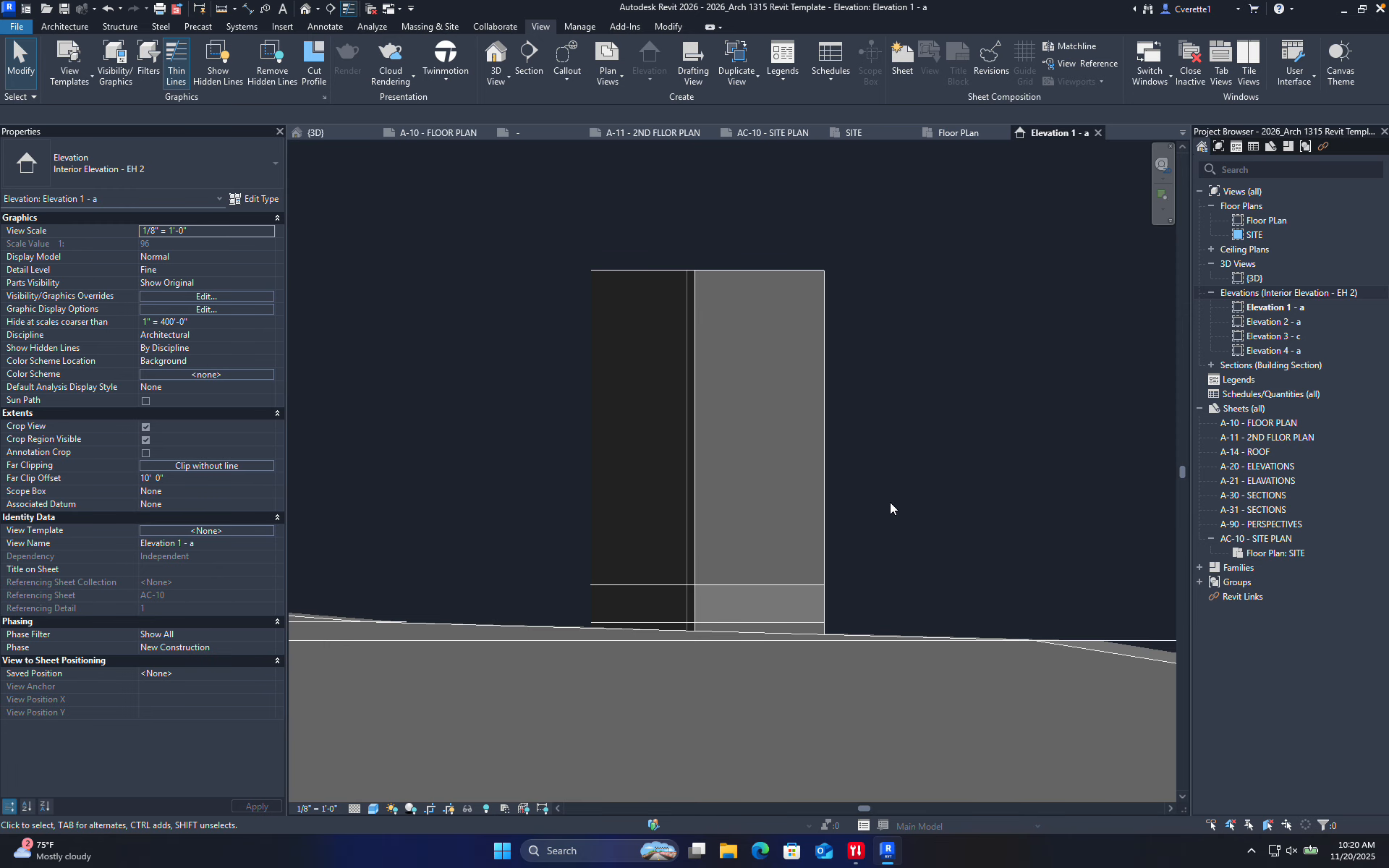
- Try lowering the top edge of the dark 6.5" interior wall in Elevation 1 - a, and undo that change
scroll(904, 505, down, 3)
scroll(653, 479, up, 3)
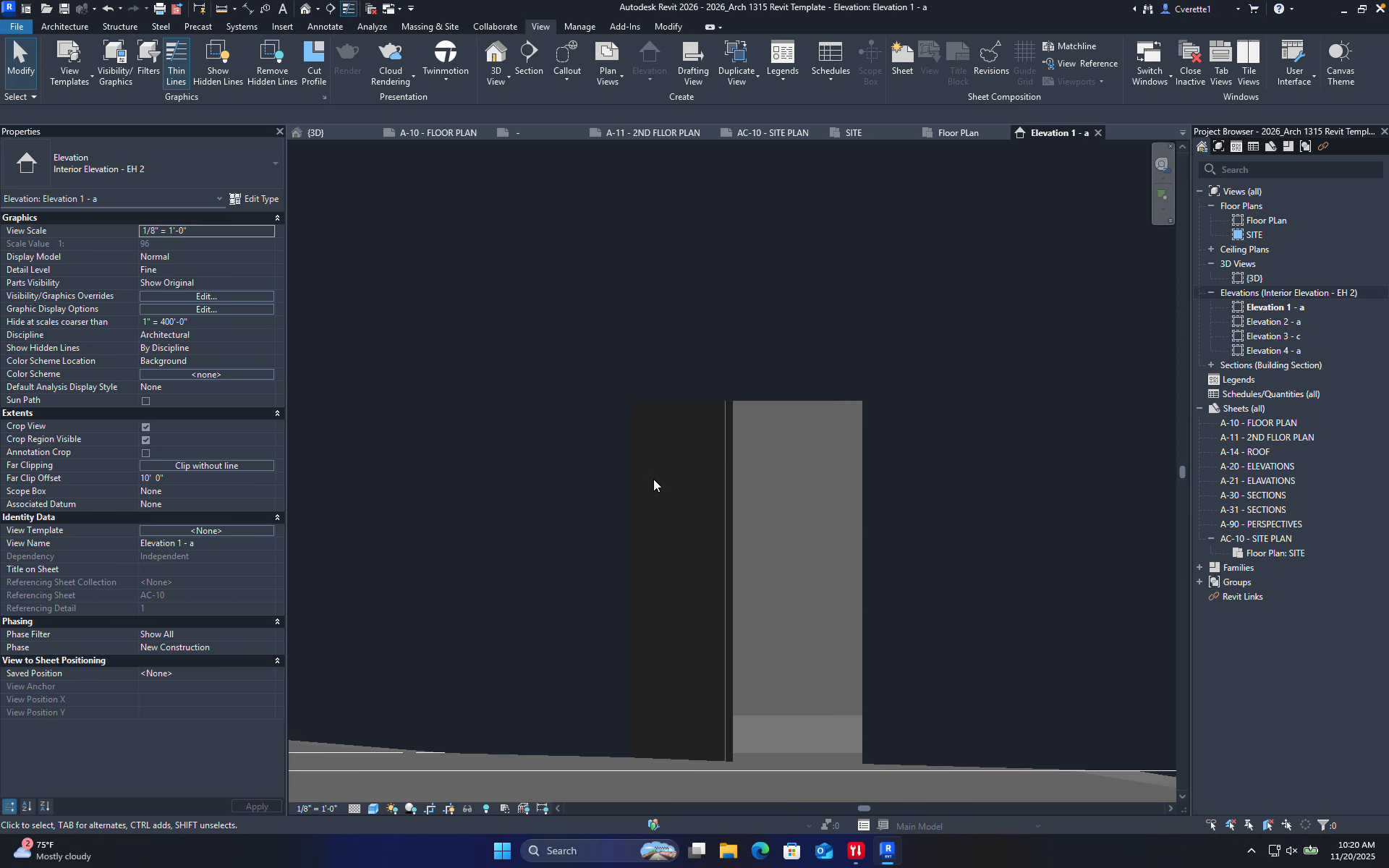
click(700, 401)
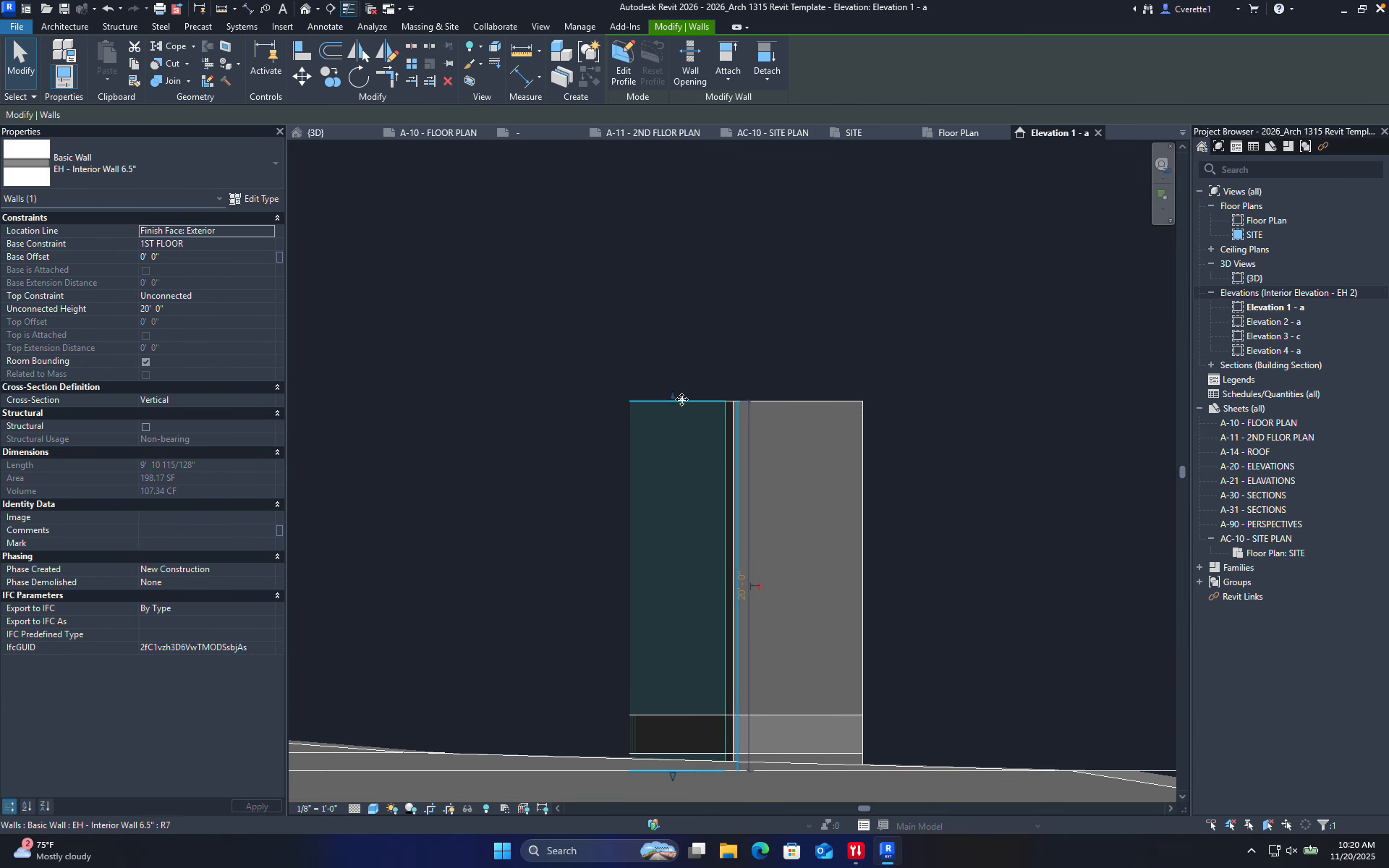
drag(674, 401, 677, 494)
key(ctrl+z)
- Set the unconnected height of the three walls shown in Elevation 1 - a to 10'
drag(1016, 579, 390, 399)
click(178, 310)
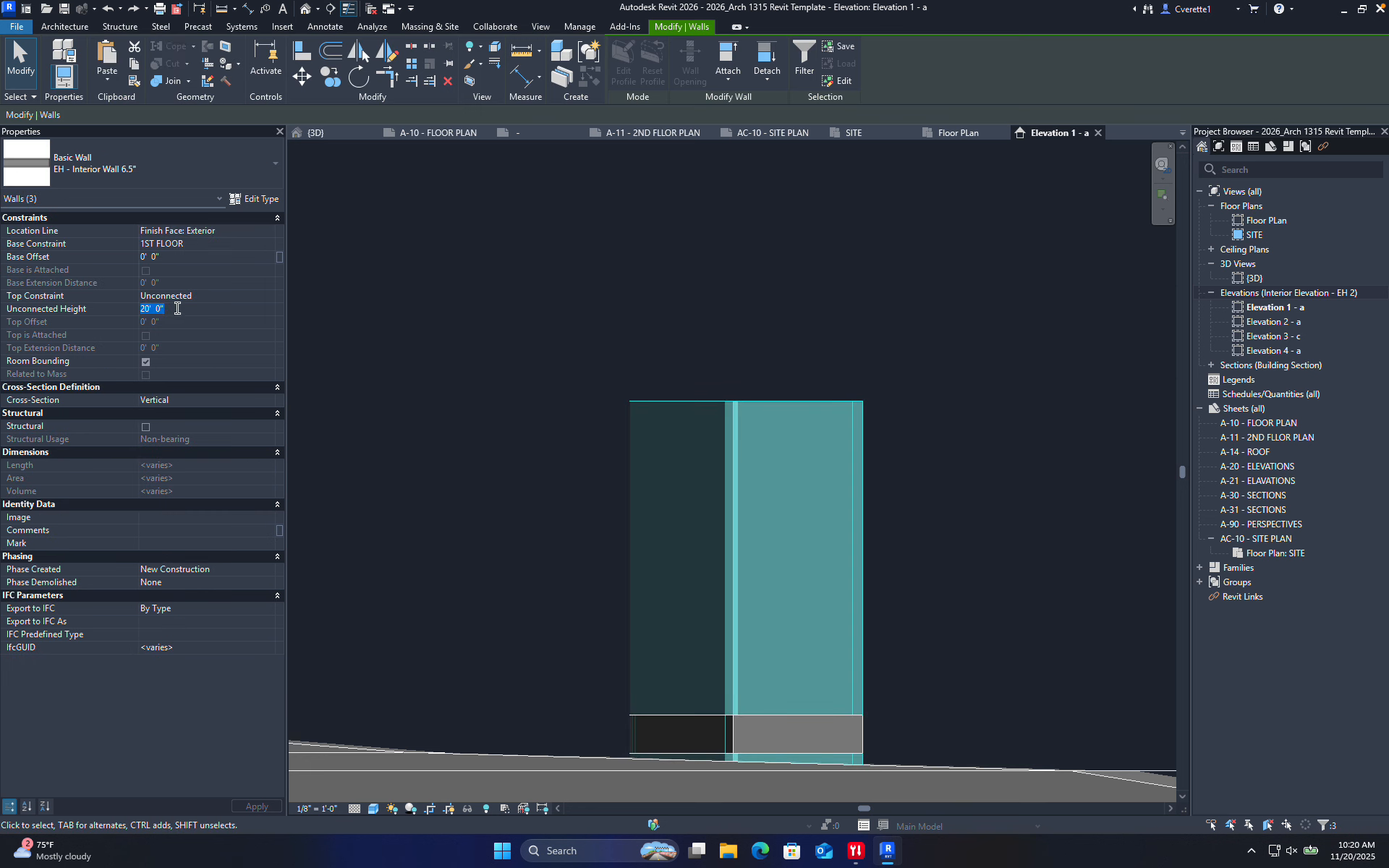
text(10')
key(Return)
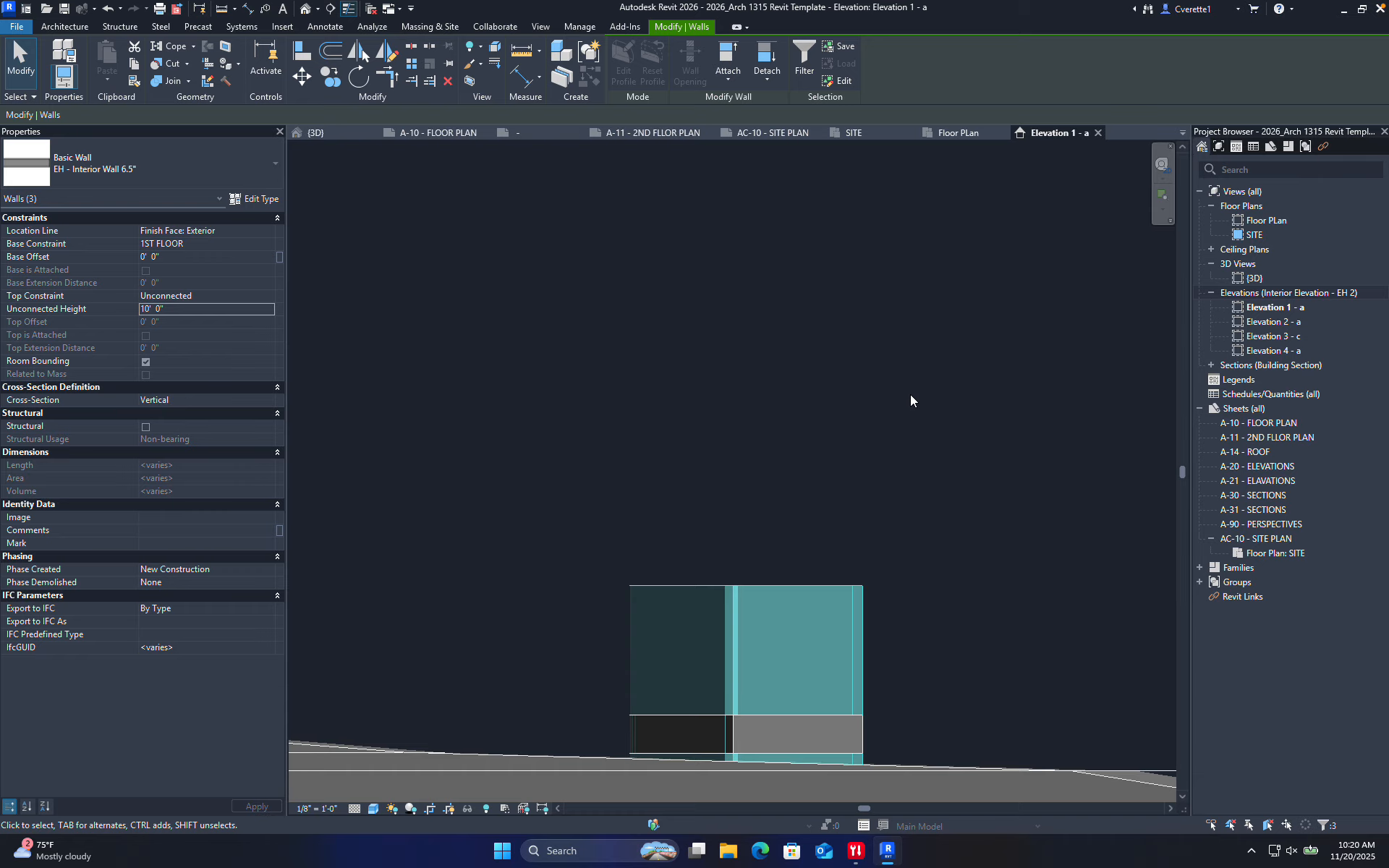
click(885, 464)
scroll(803, 673, down, 5)
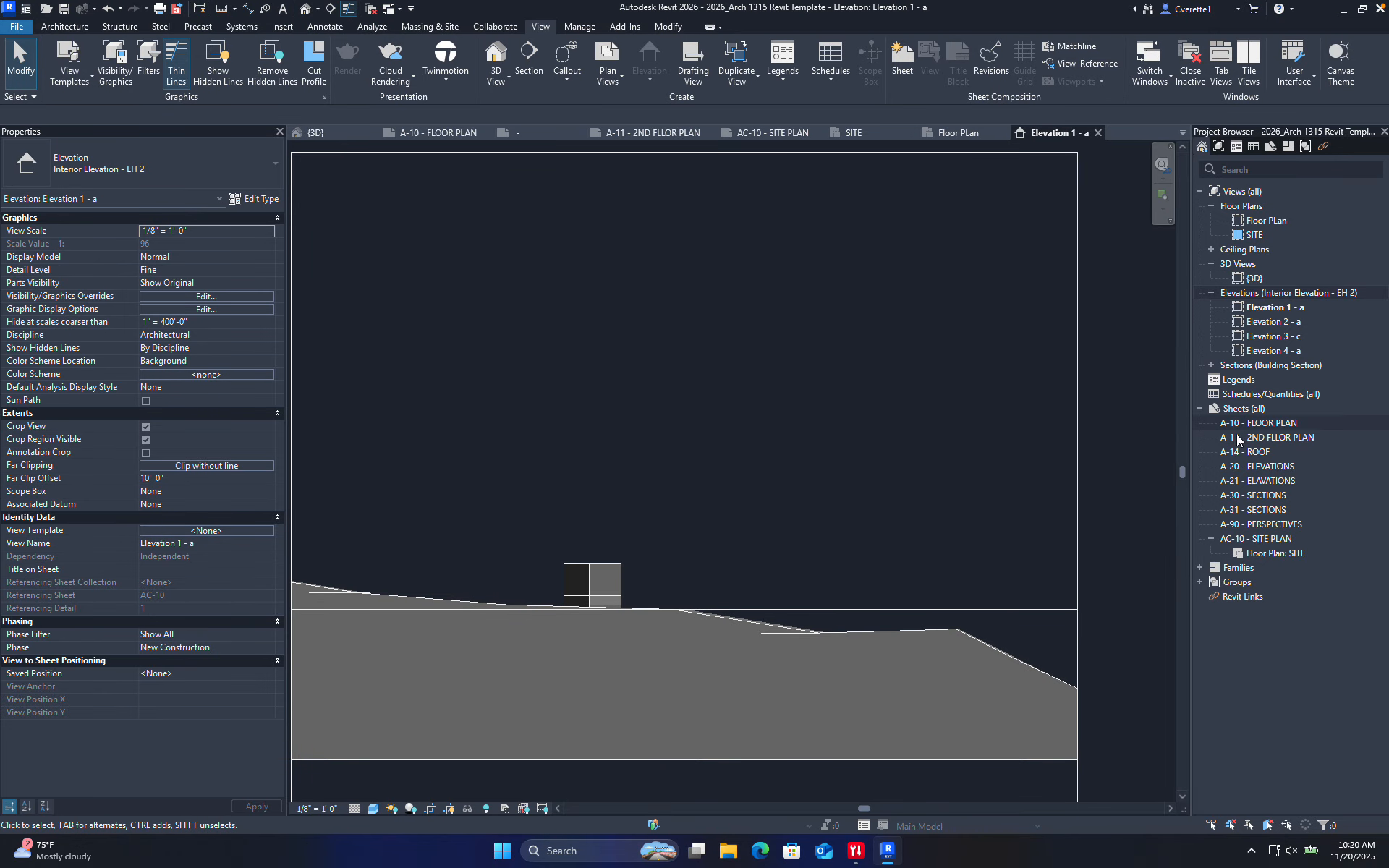
- Open the Section 1 view and extend the top of its crop region well above the roof level
click(1211, 365)
double_click(1247, 378)
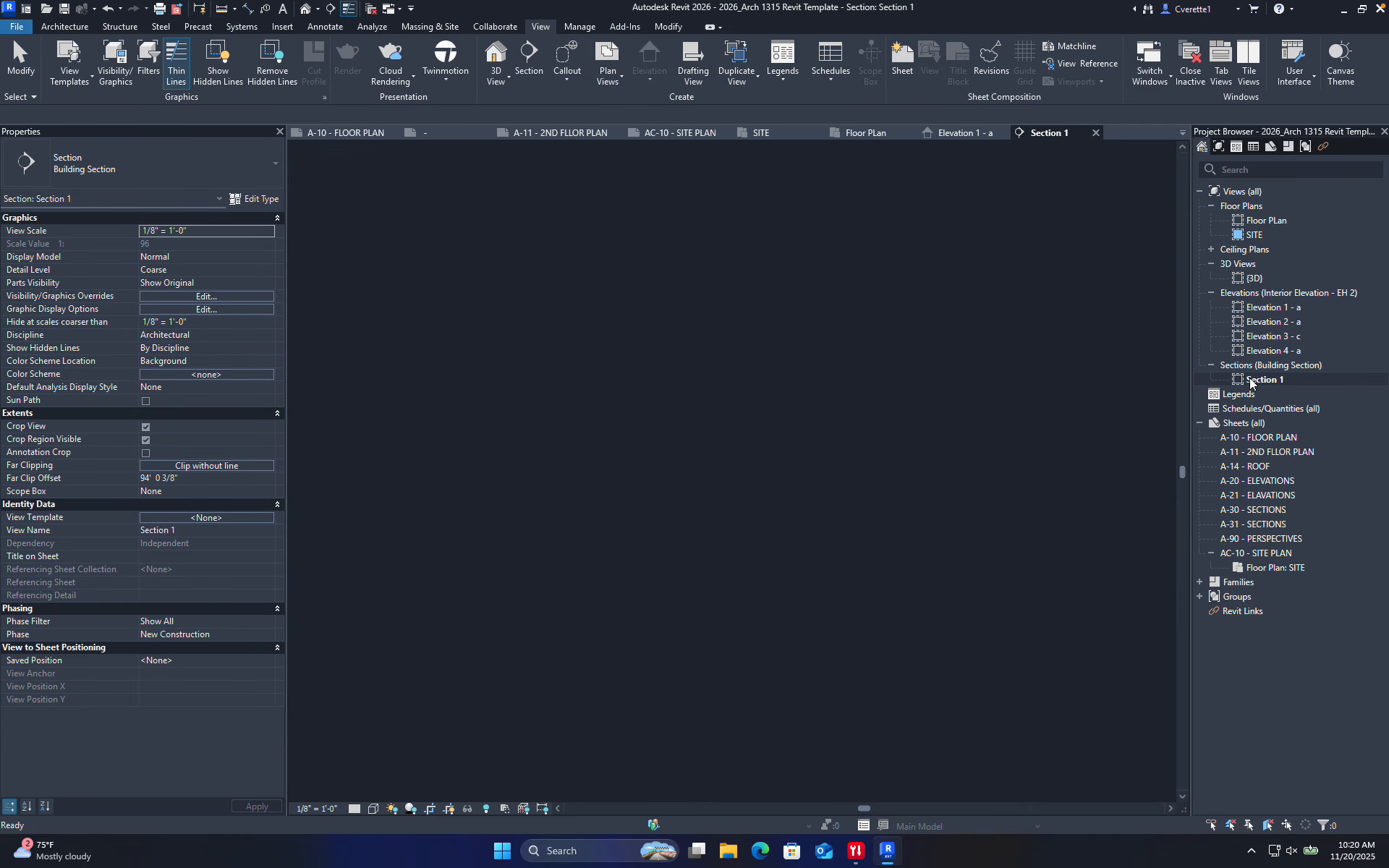
scroll(810, 272, up, 2)
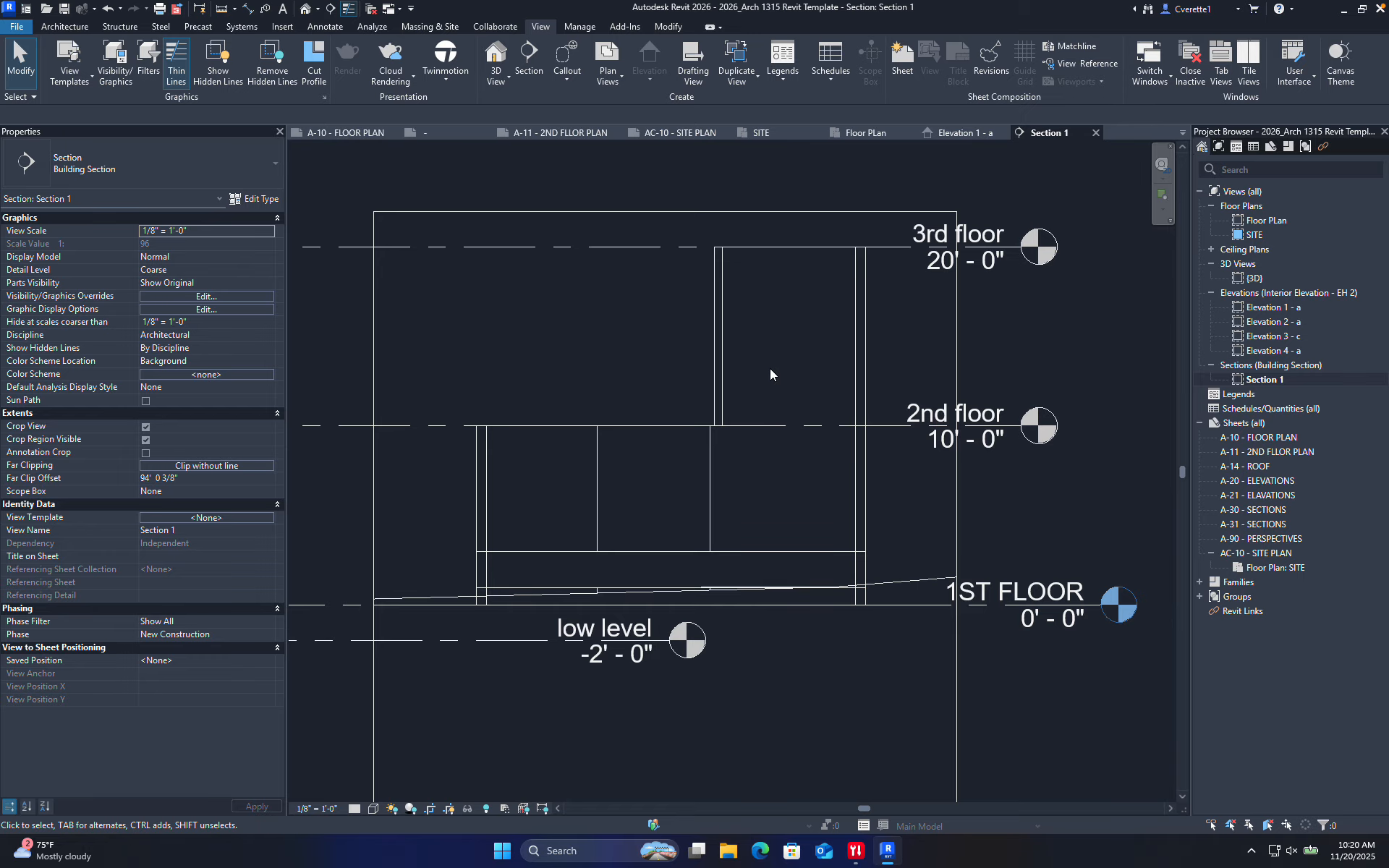
middle_drag(769, 367, 772, 505)
click(693, 350)
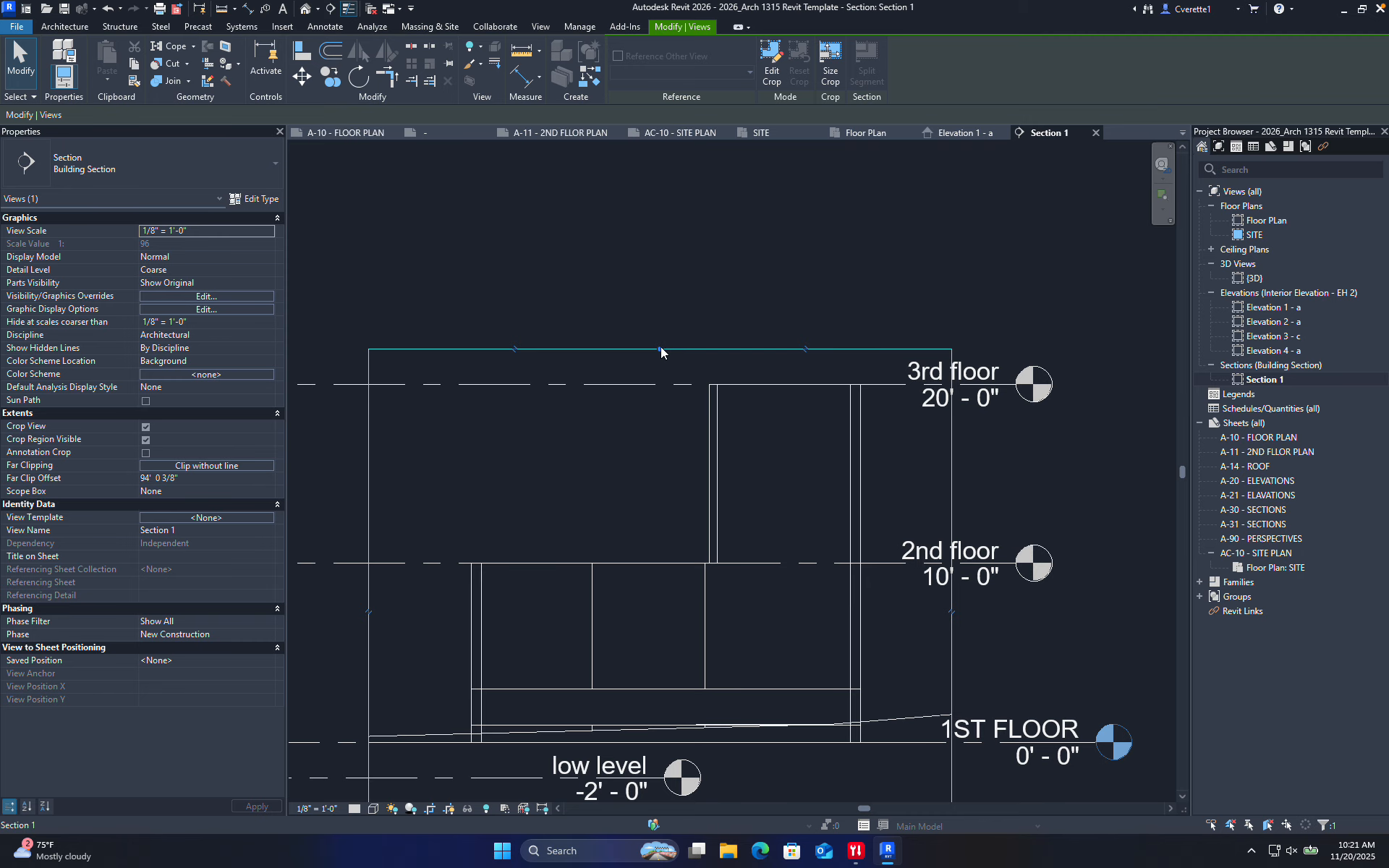
drag(659, 350, 660, 166)
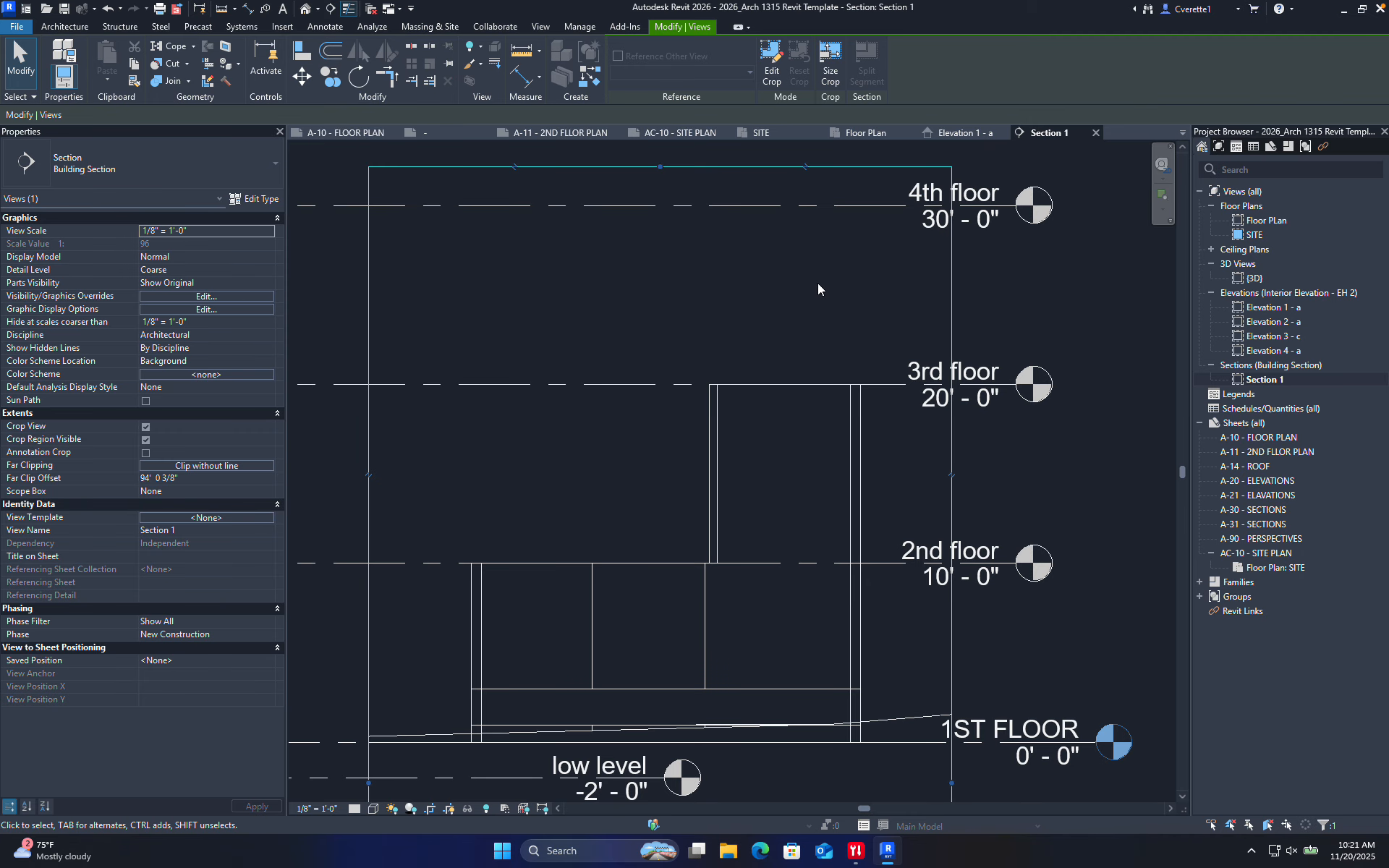
scroll(817, 284, down, 5)
scroll(789, 349, up, 3)
drag(761, 379, 761, 173)
middle_drag(878, 248, 833, 298)
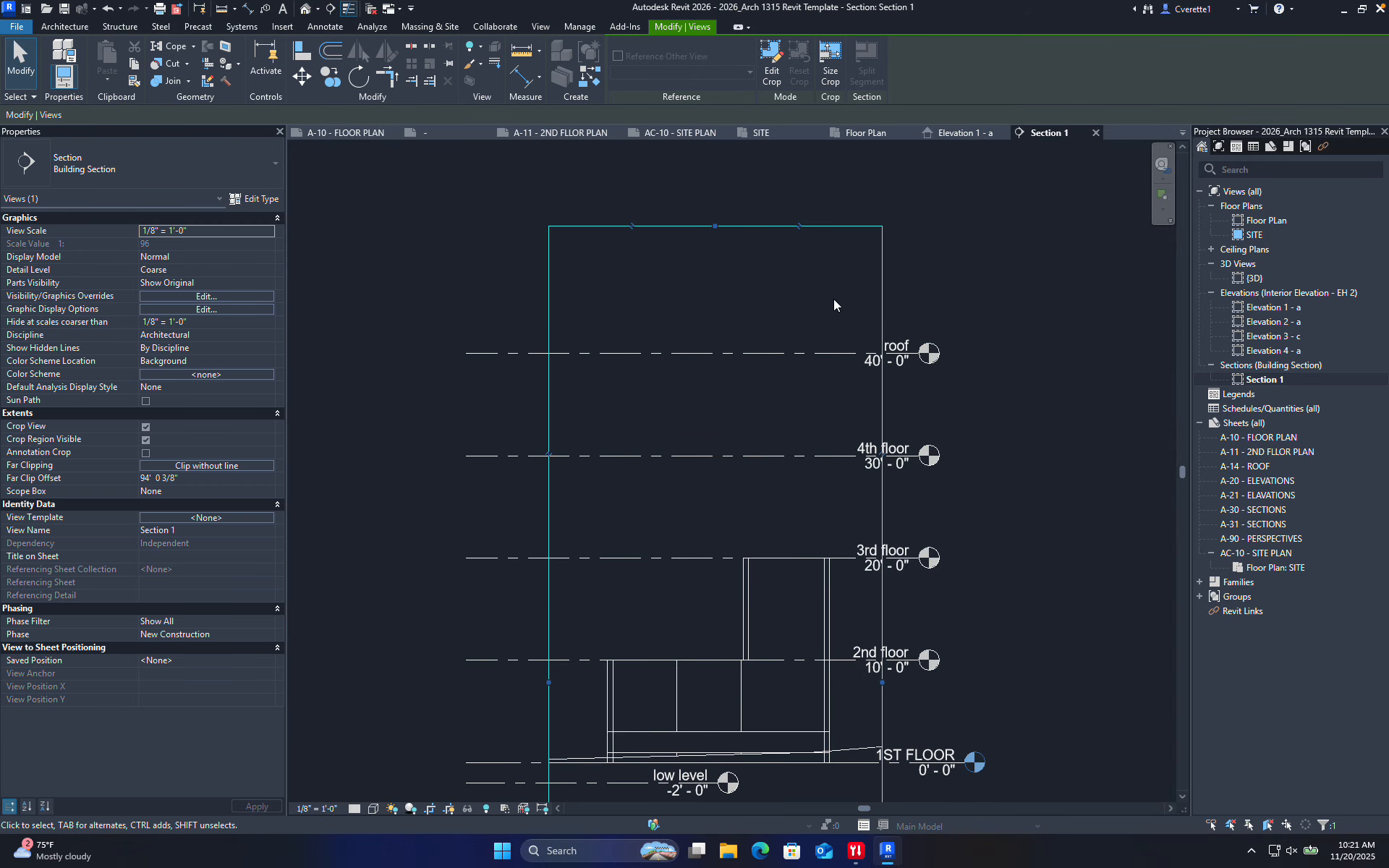
mouse_move(814, 440)
middle_down()
mouse_move(834, 338)
mouse_move(820, 431)
middle_up()
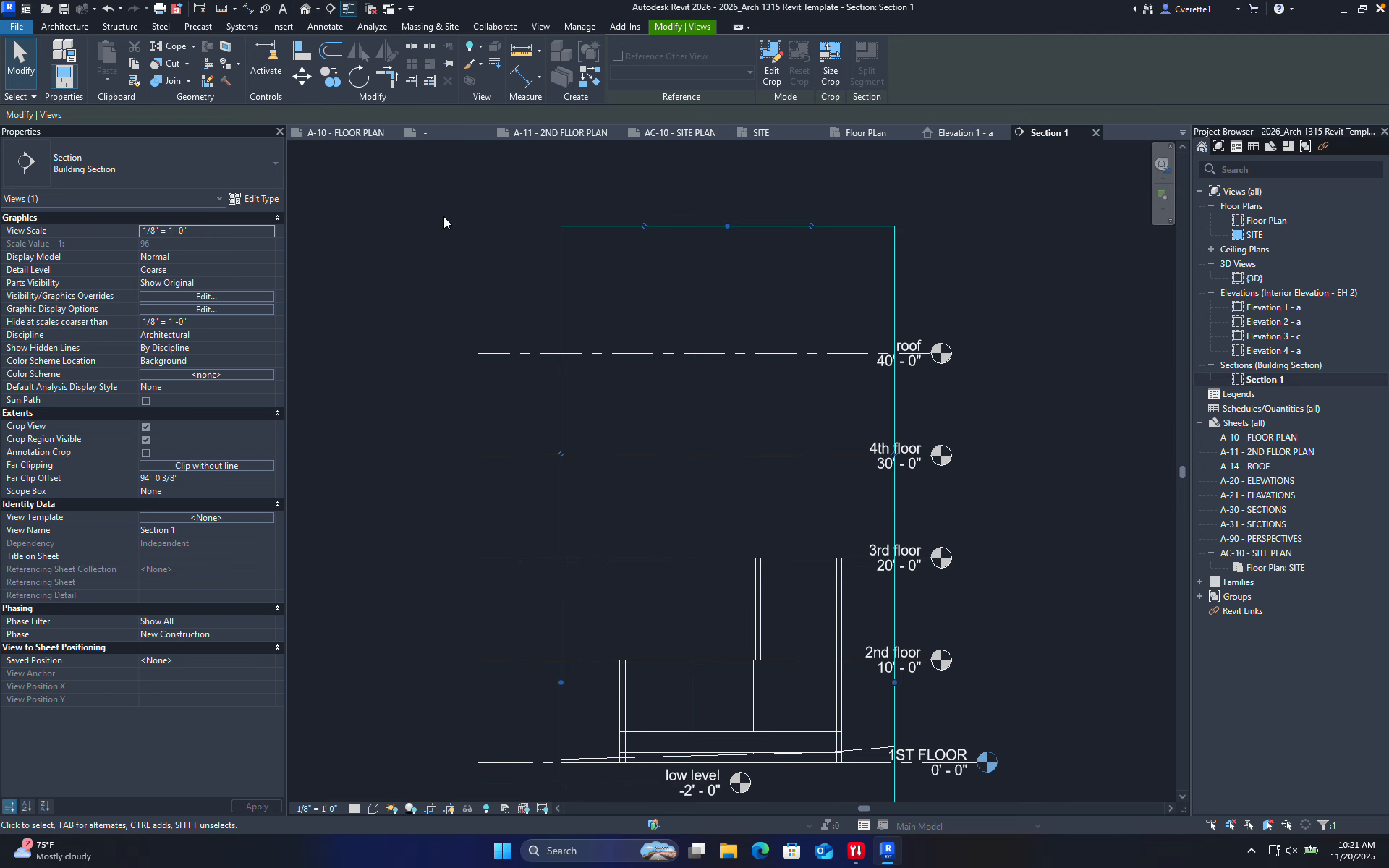
- Place a new level at 49'-0" above the roof level, with its ends aligned to the existing level lines
click(84, 29)
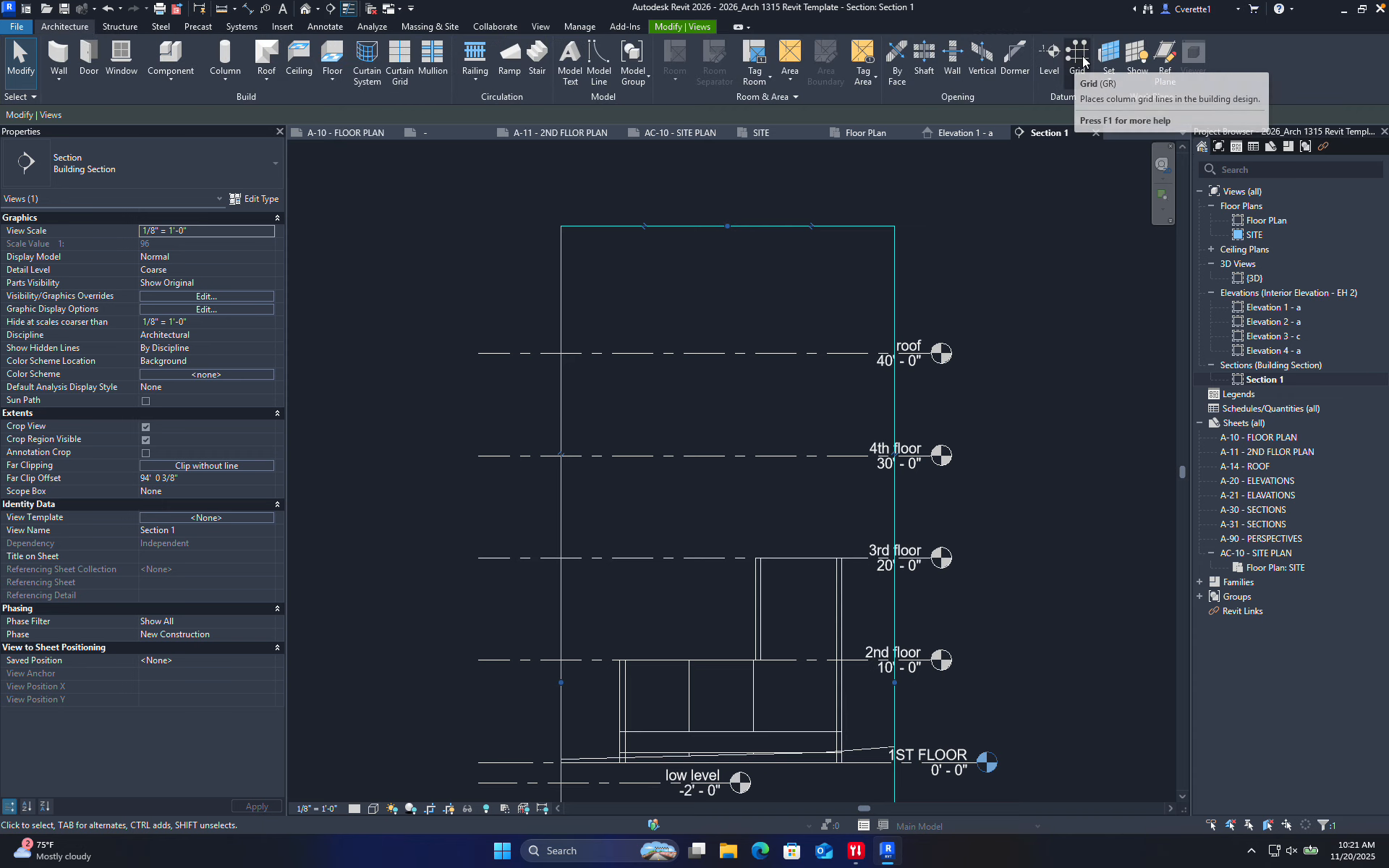
click(1051, 58)
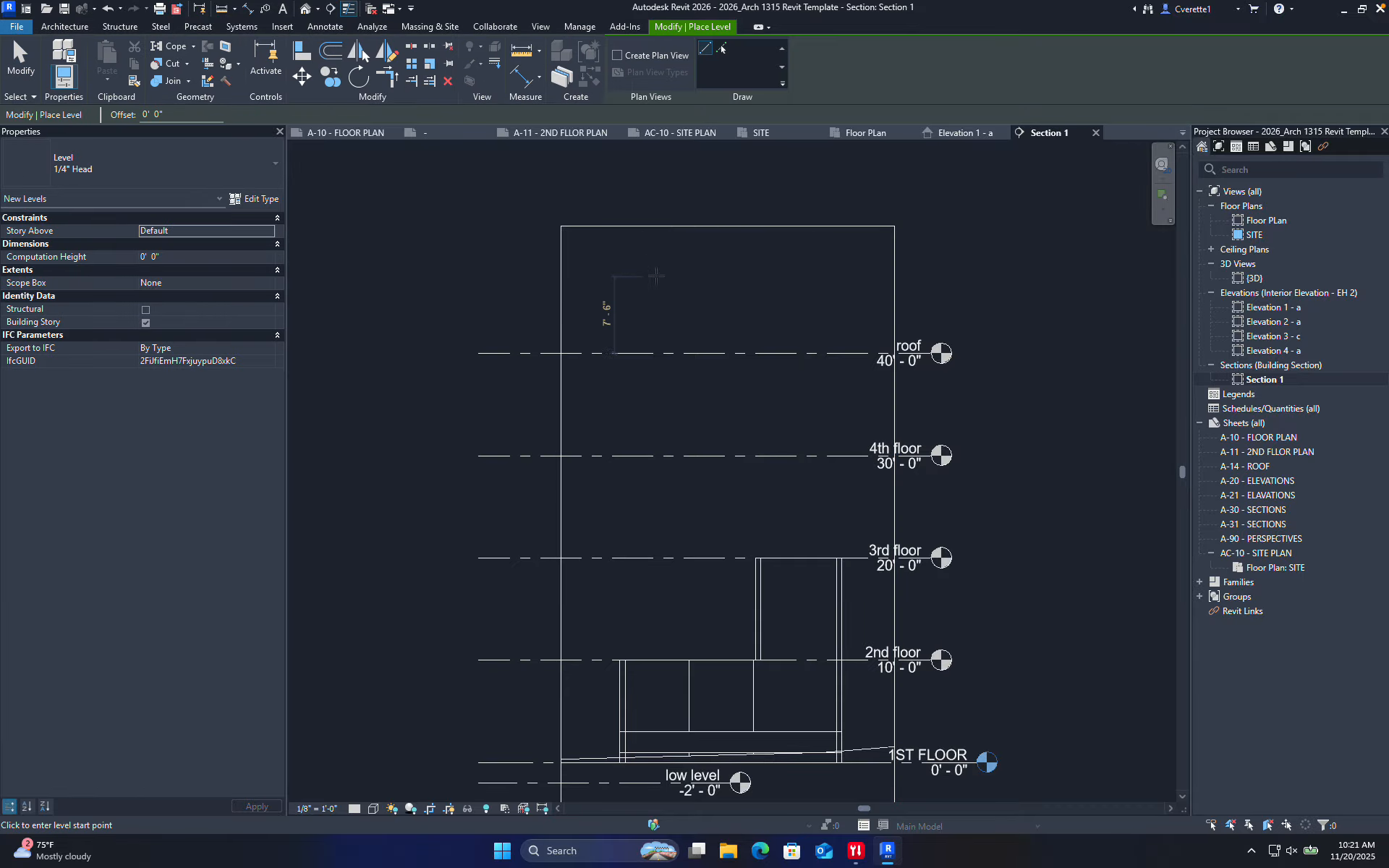
click(473, 261)
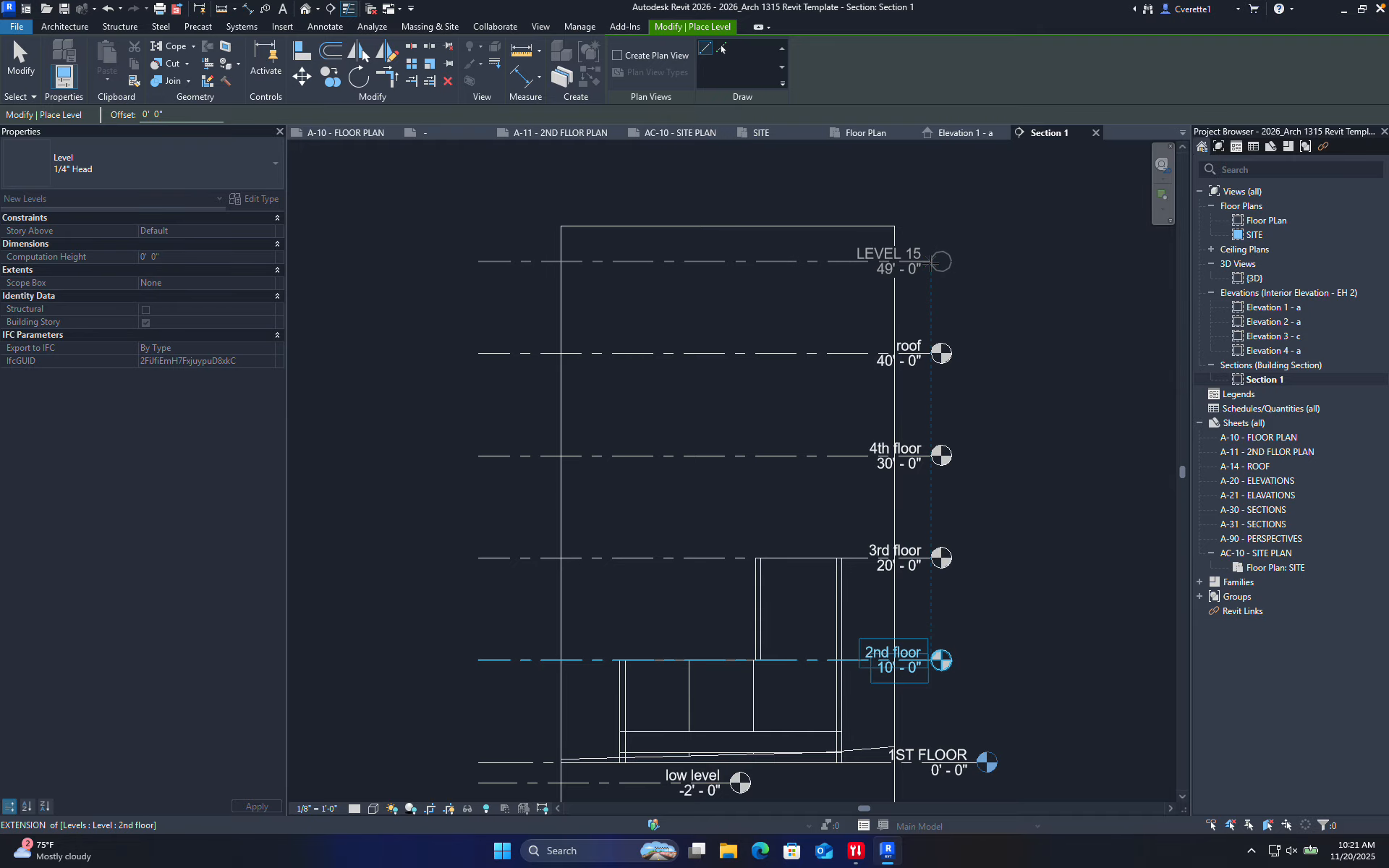
click(939, 262)
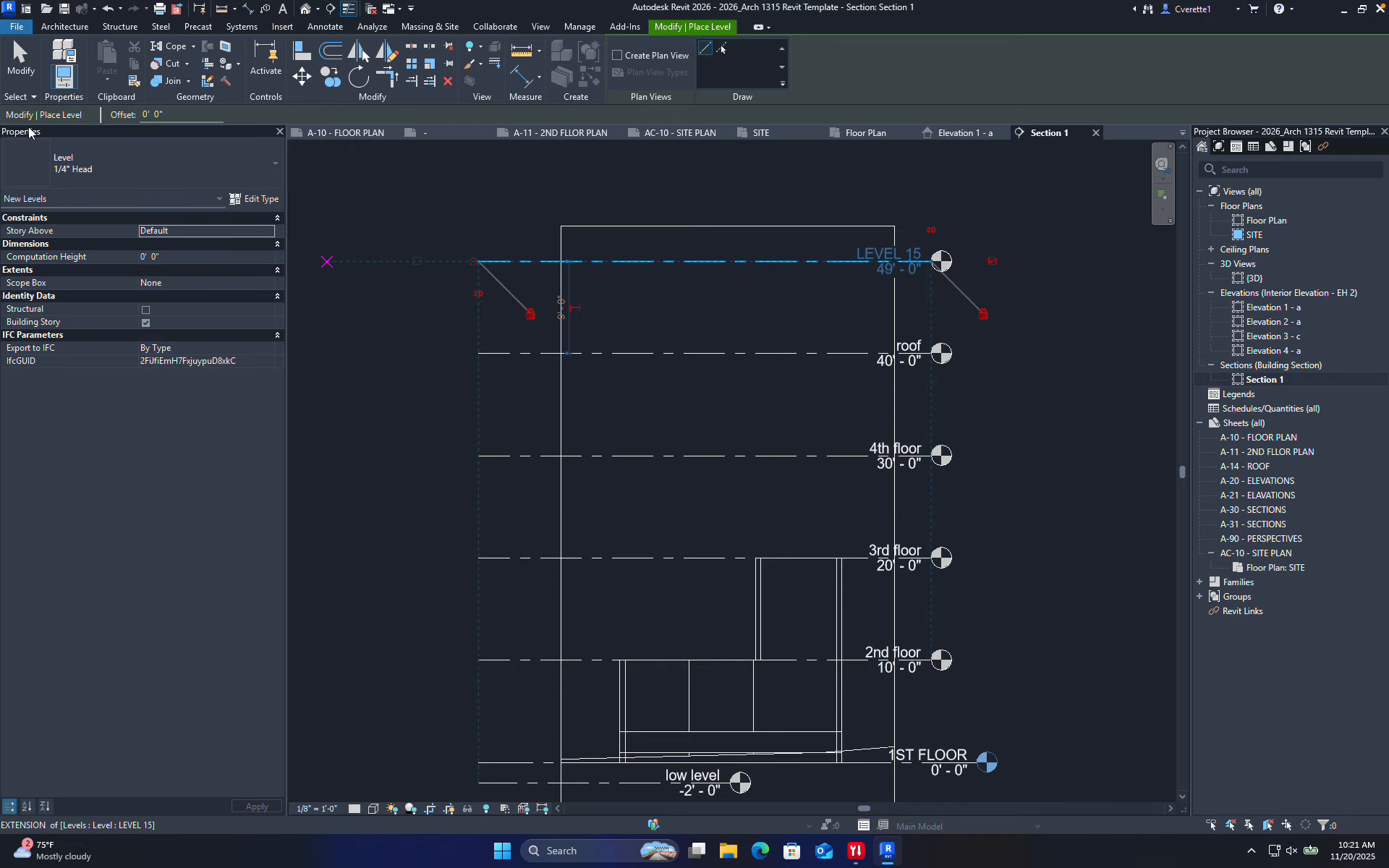
click(21, 69)
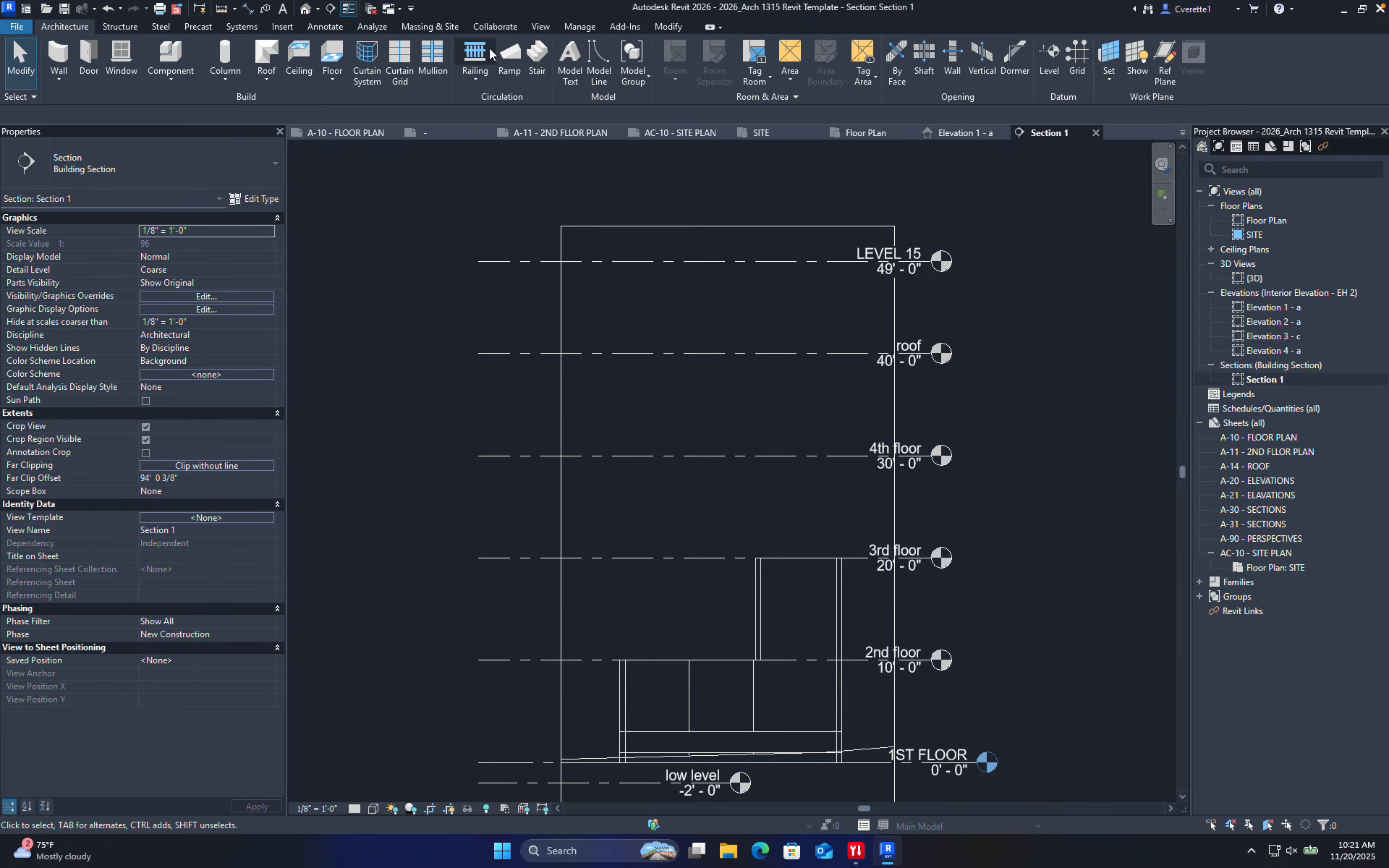
- Try creating a new floor plan view for LEVEL 15
click(539, 26)
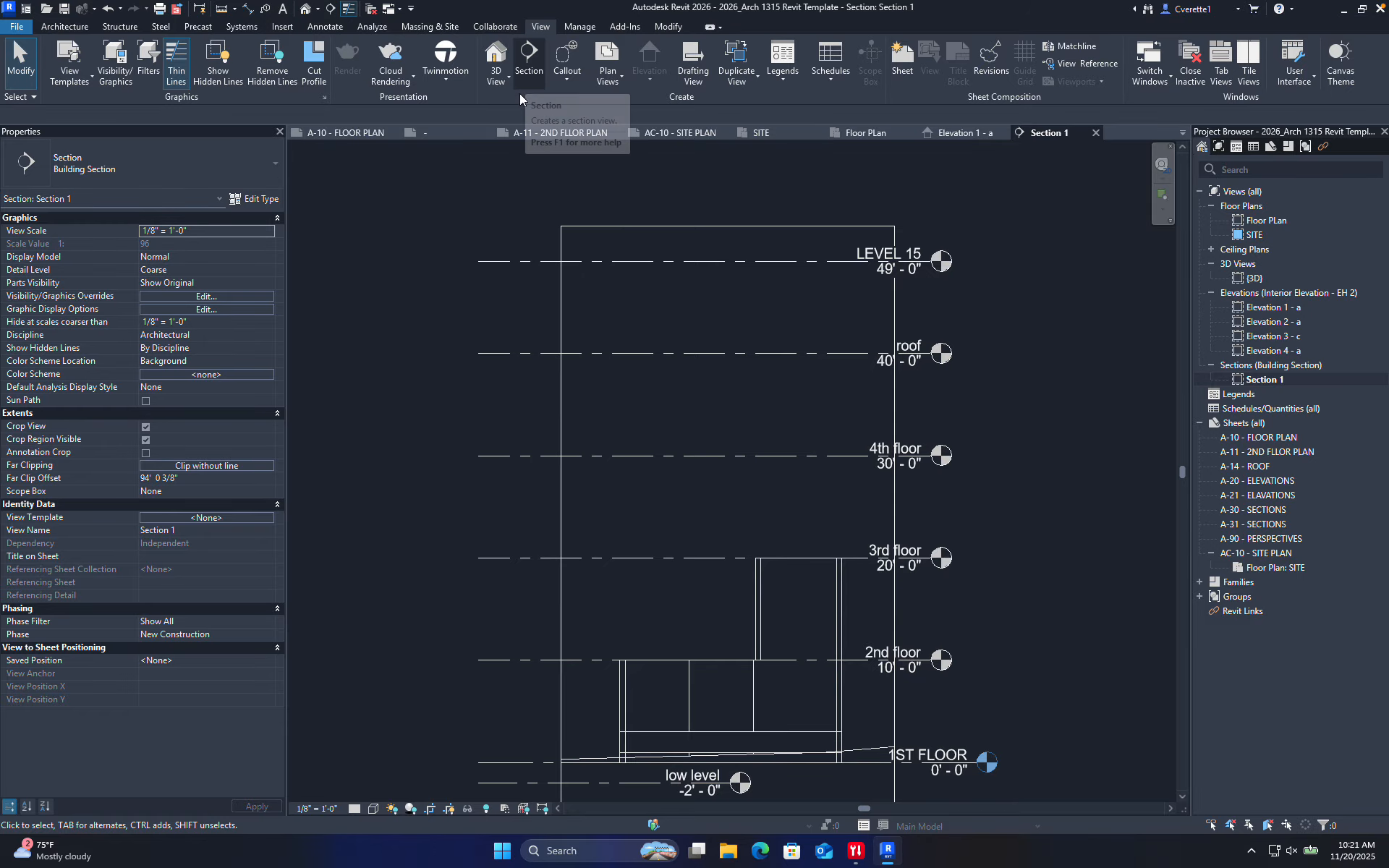
click(616, 78)
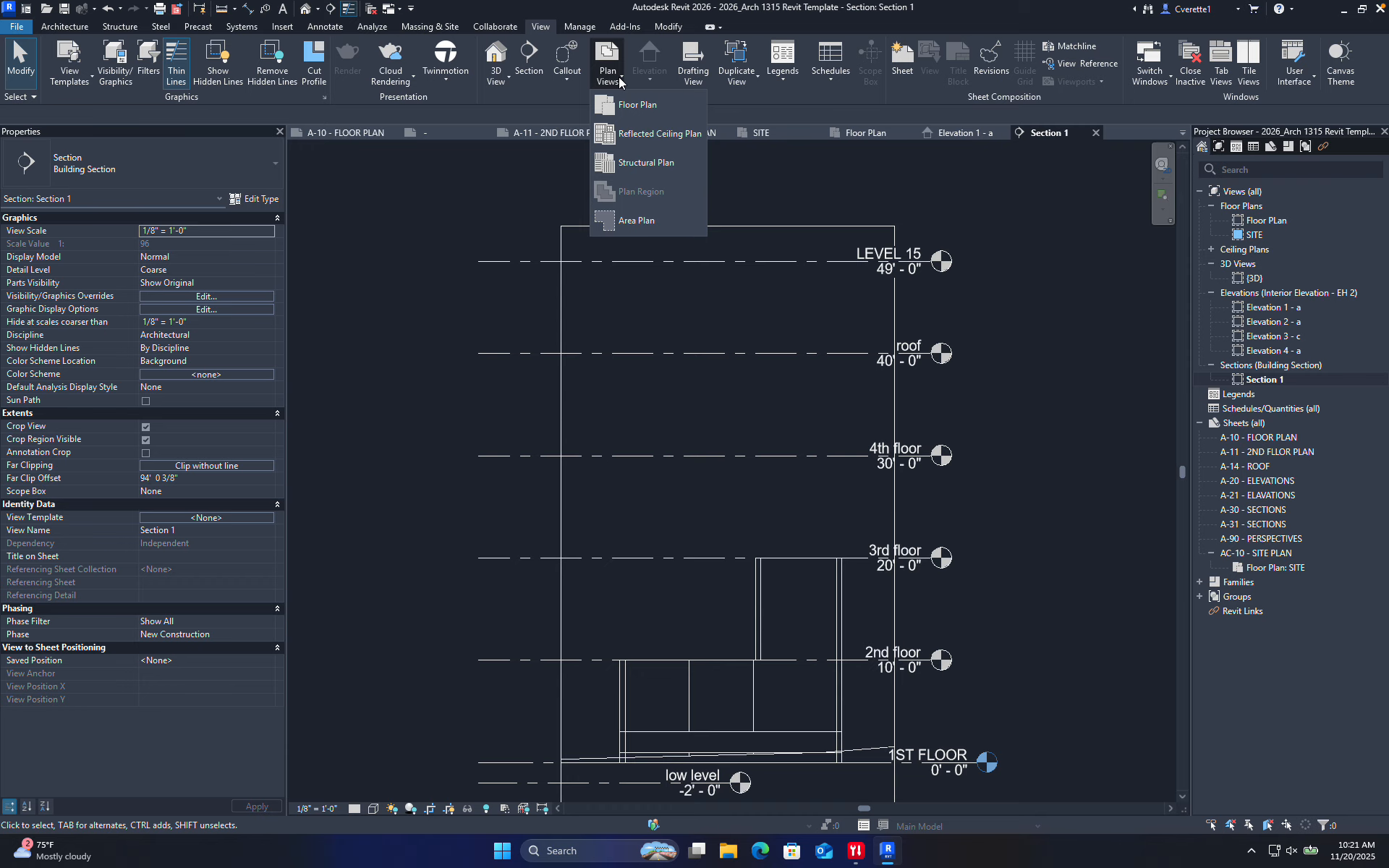
click(636, 103)
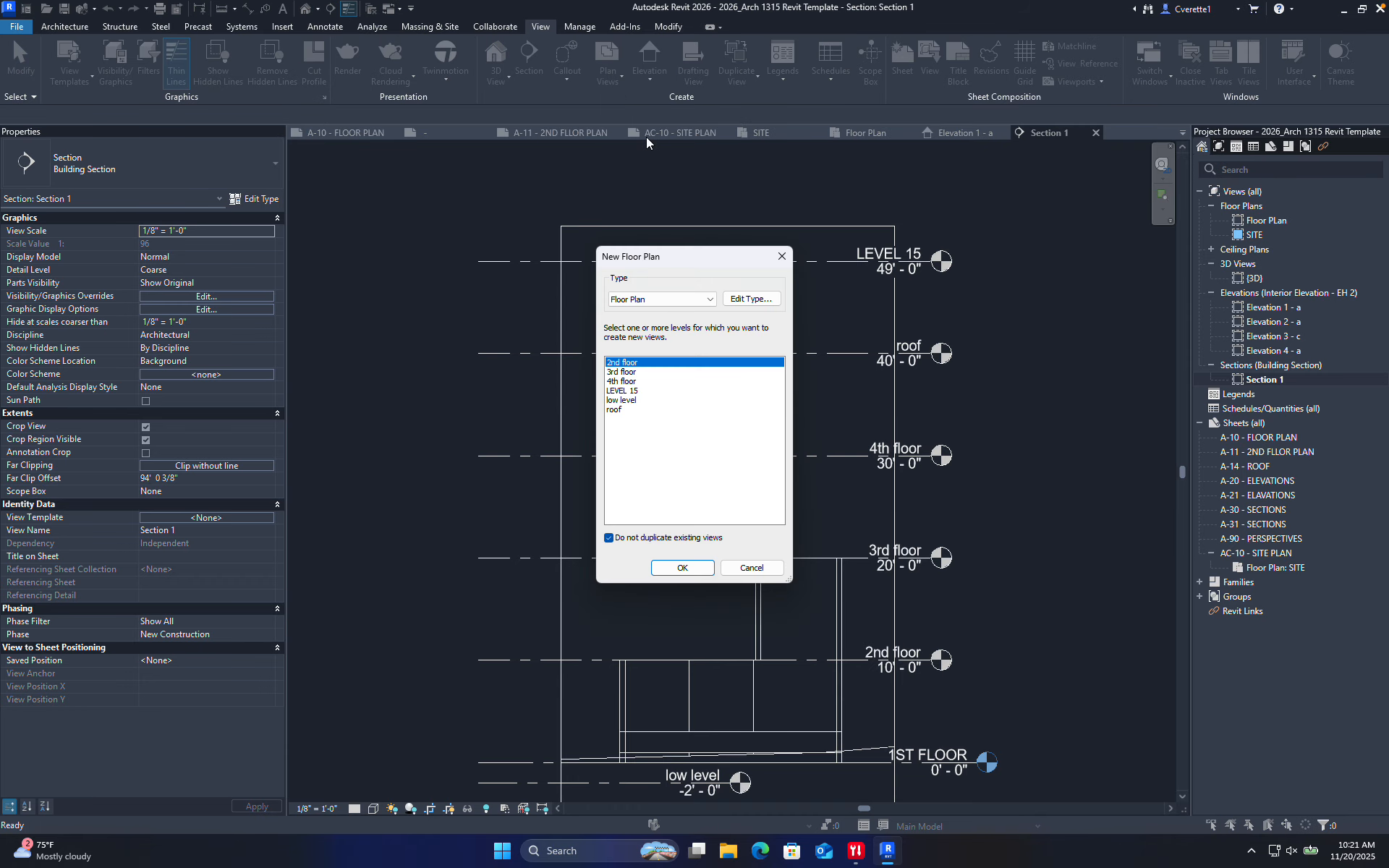
click(626, 393)
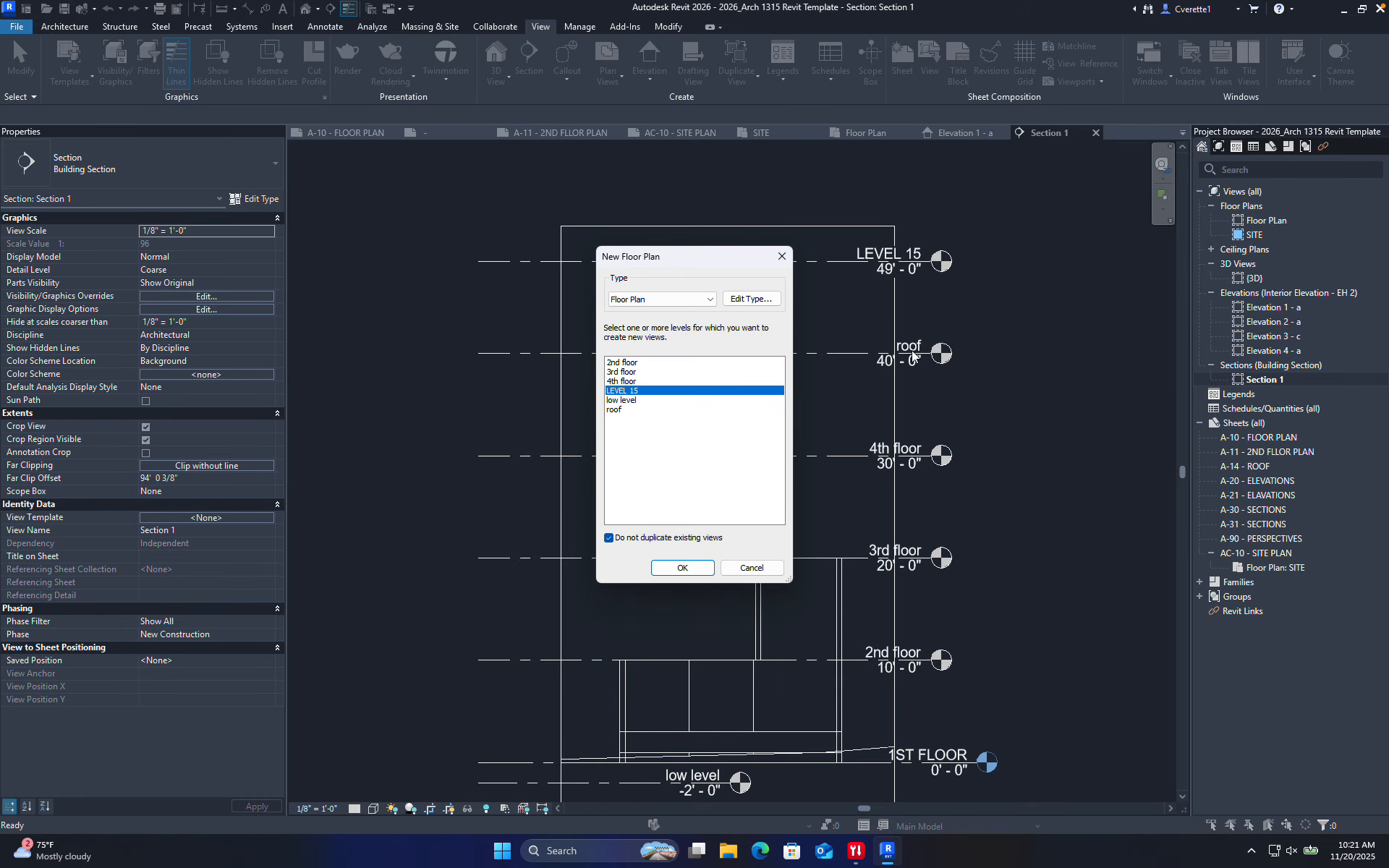
click(682, 568)
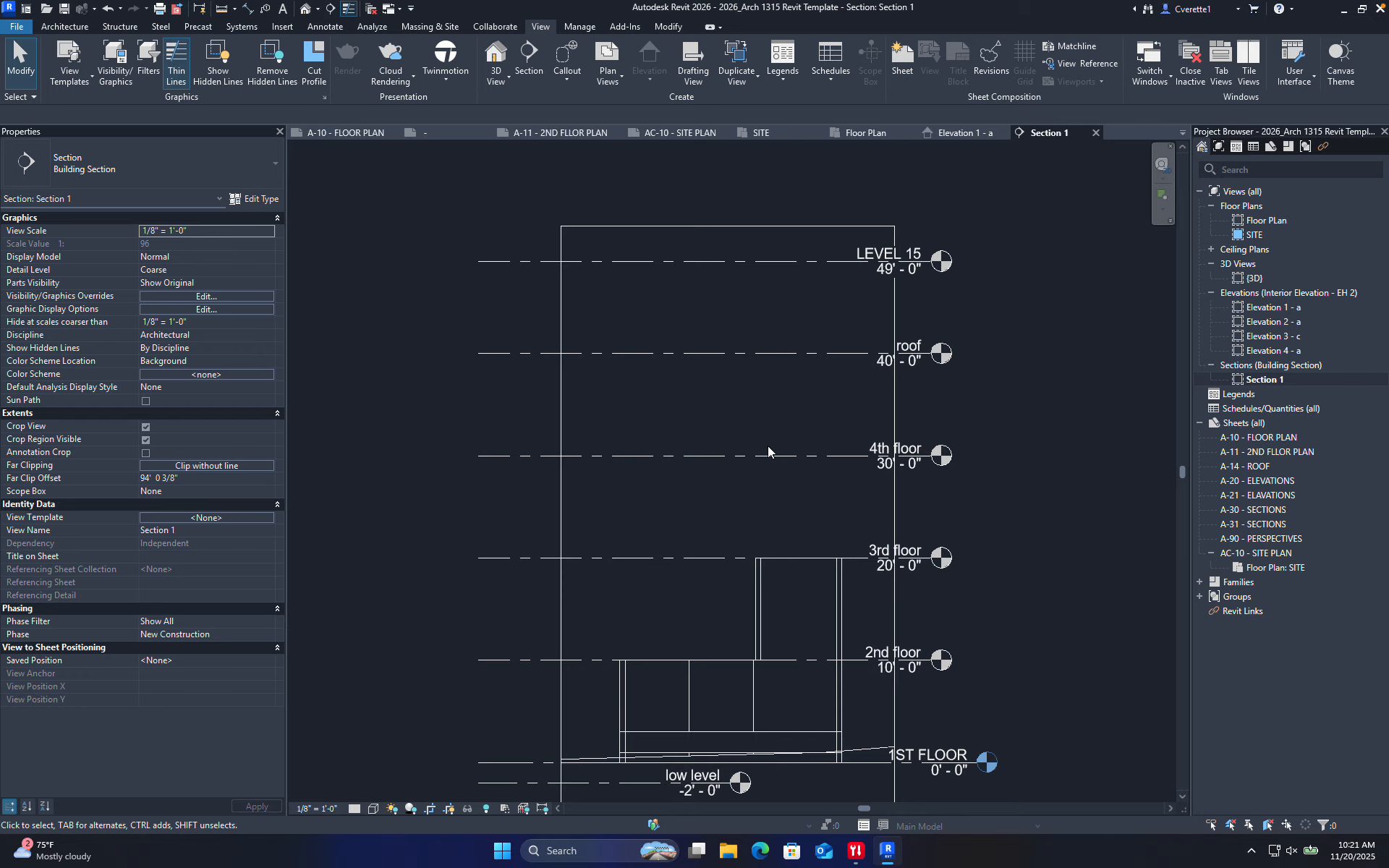
- Extend the low level line so its head lines up with the heads of the upper floor levels
middle_drag(768, 452, 754, 337)
click(692, 671)
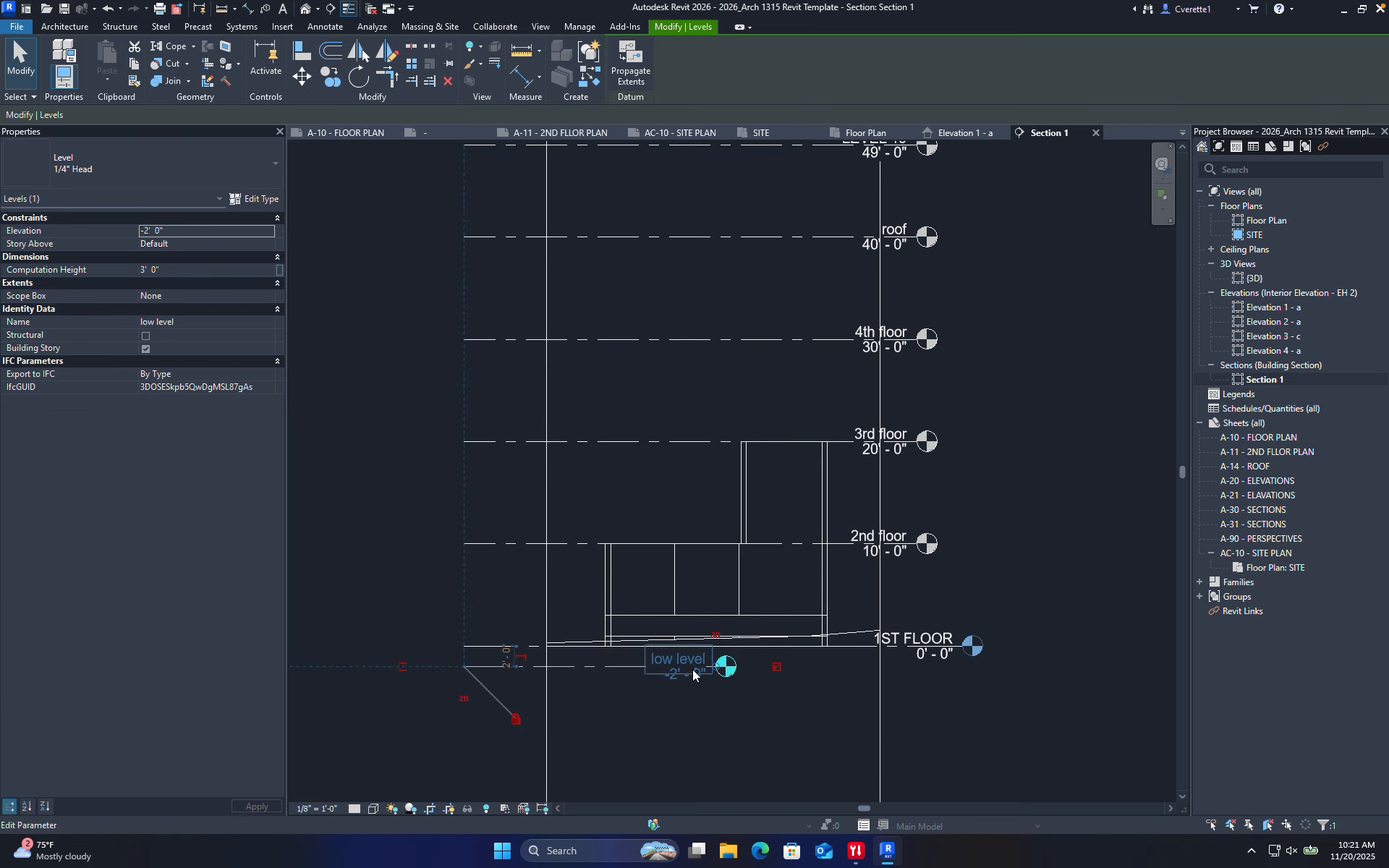
drag(716, 668, 916, 679)
key(Escape)
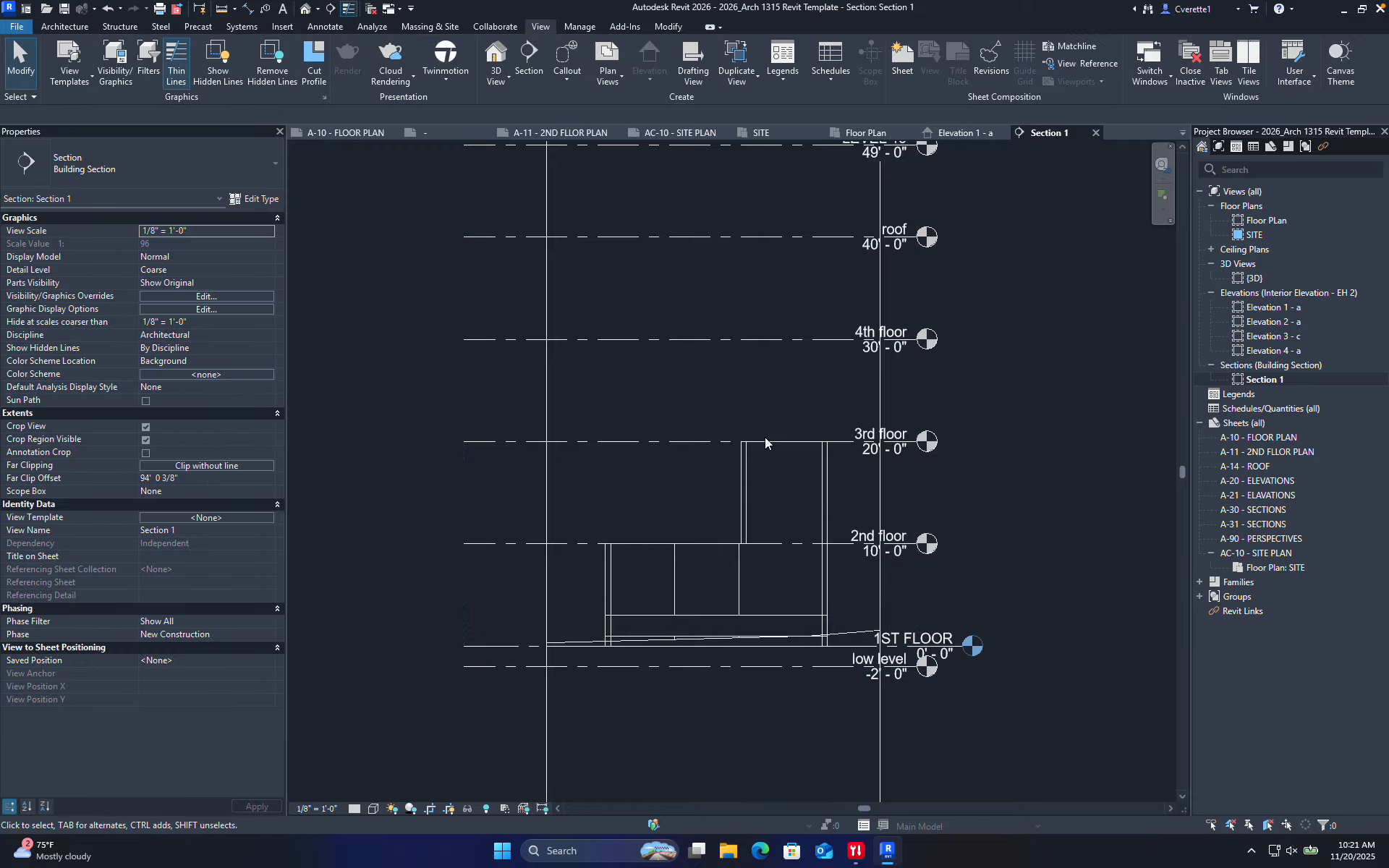
- Constrain the tops of the two 20' walls up to the 2nd floor level, and raise that level to about 14'-2"
scroll(861, 438, up, 3)
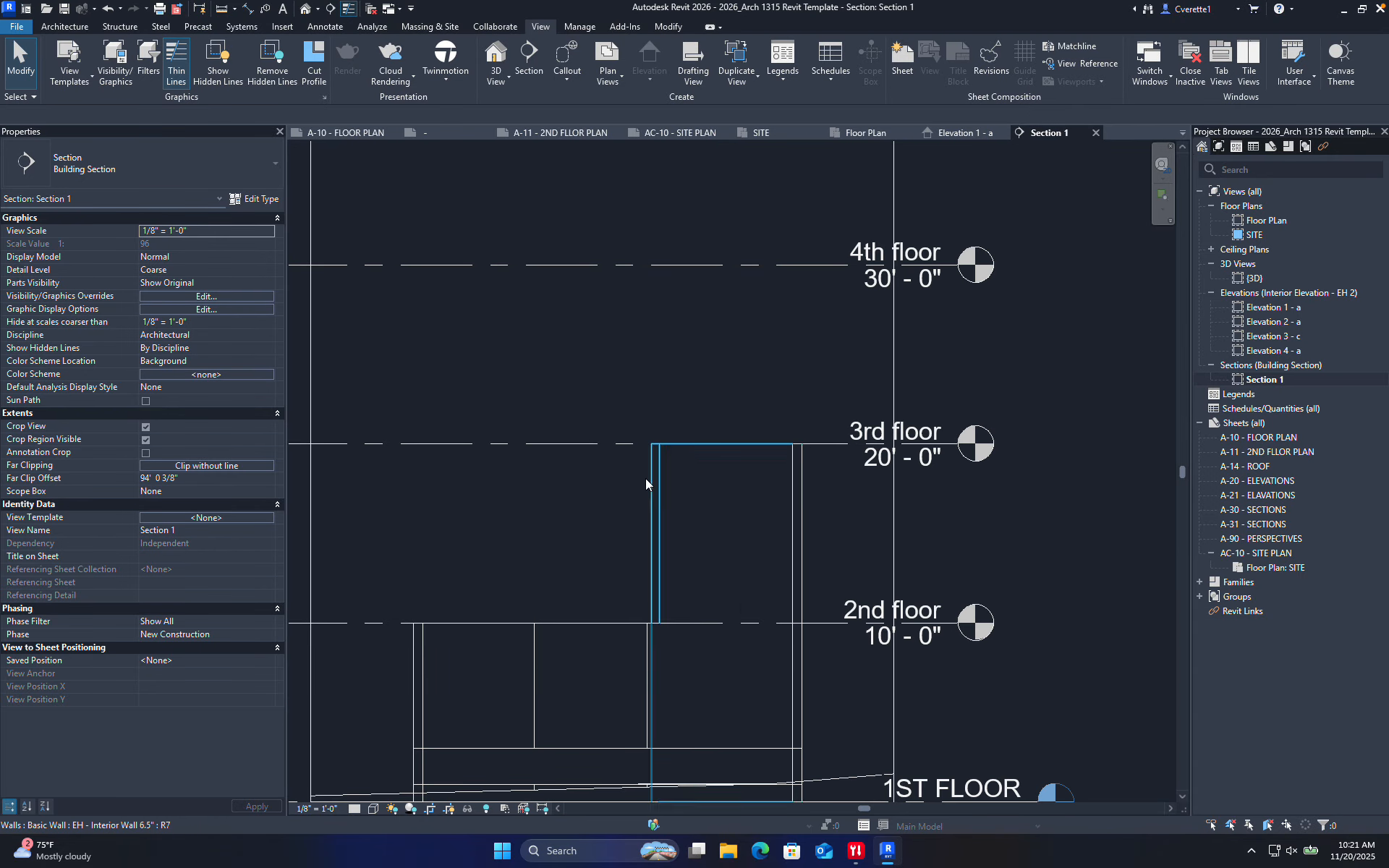
key(Tab)
click(654, 515)
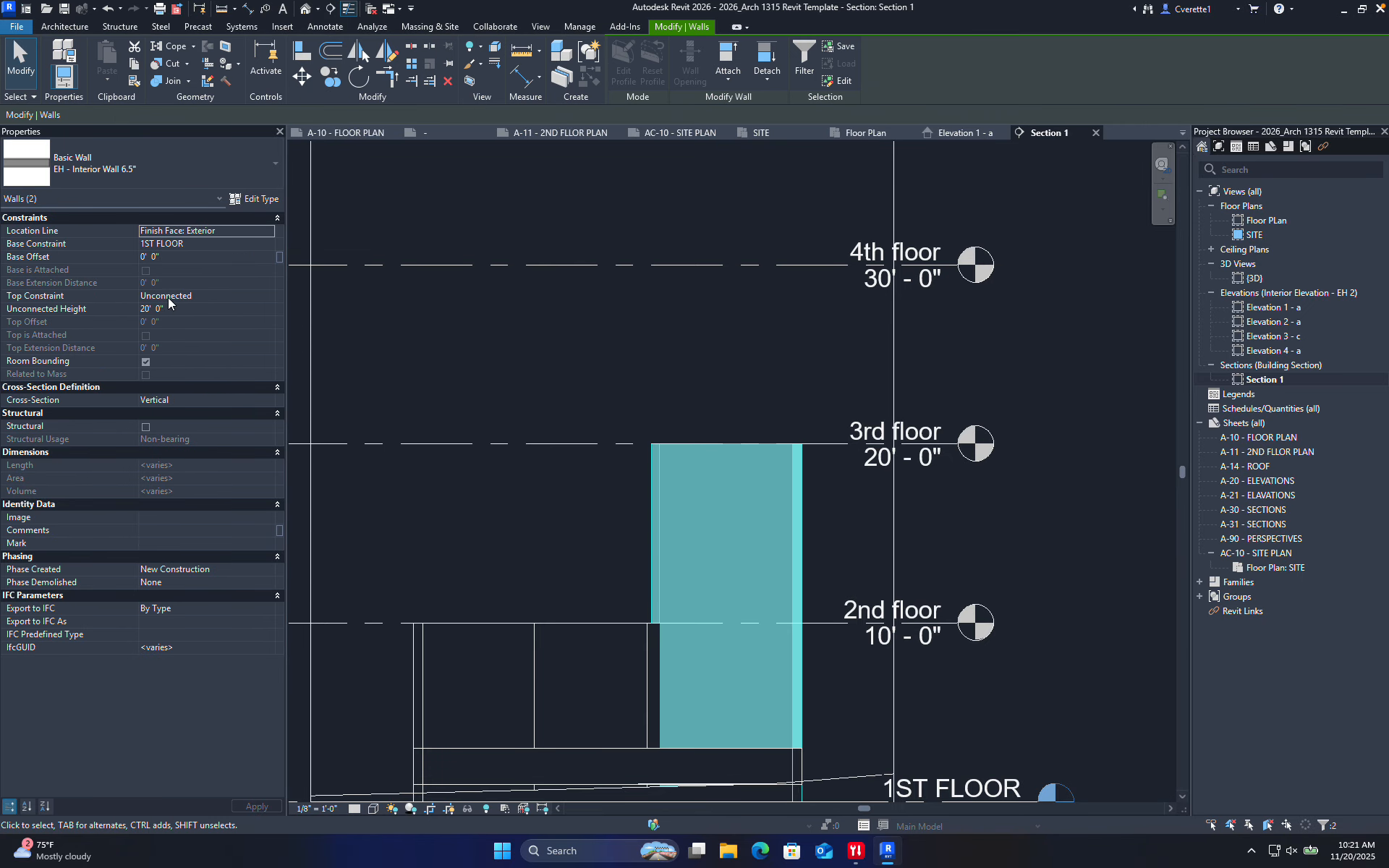
click(211, 296)
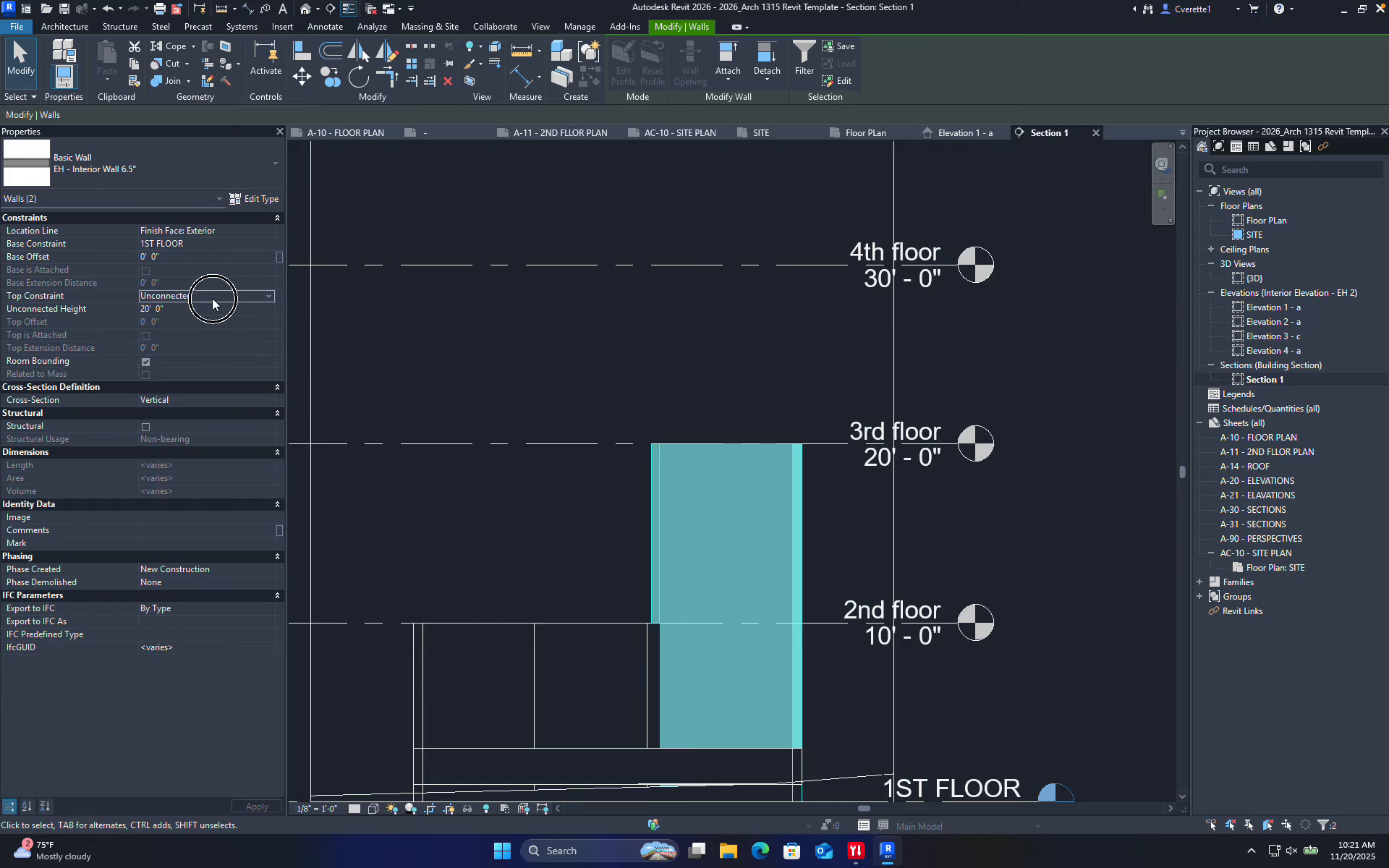
click(270, 296)
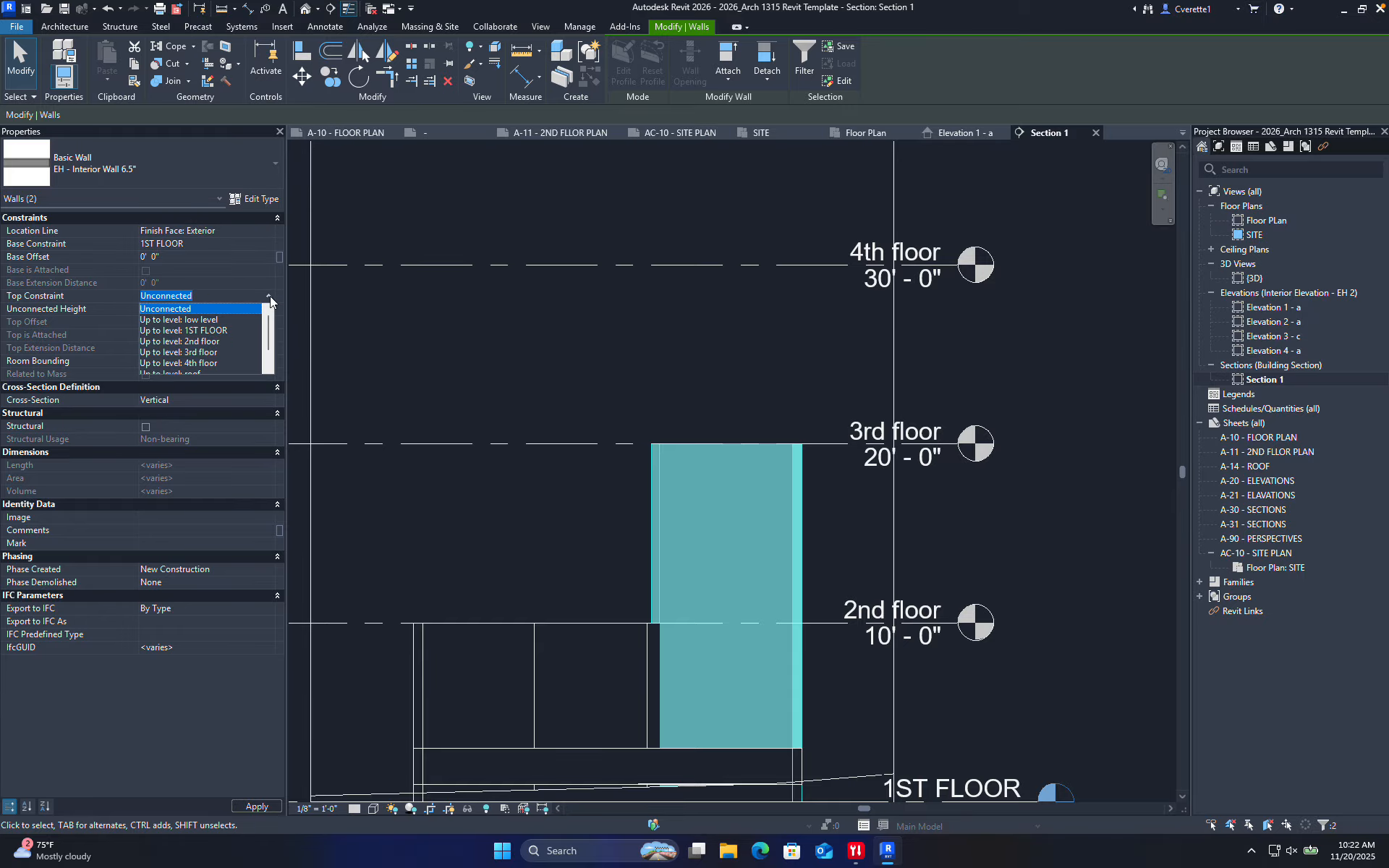
click(219, 340)
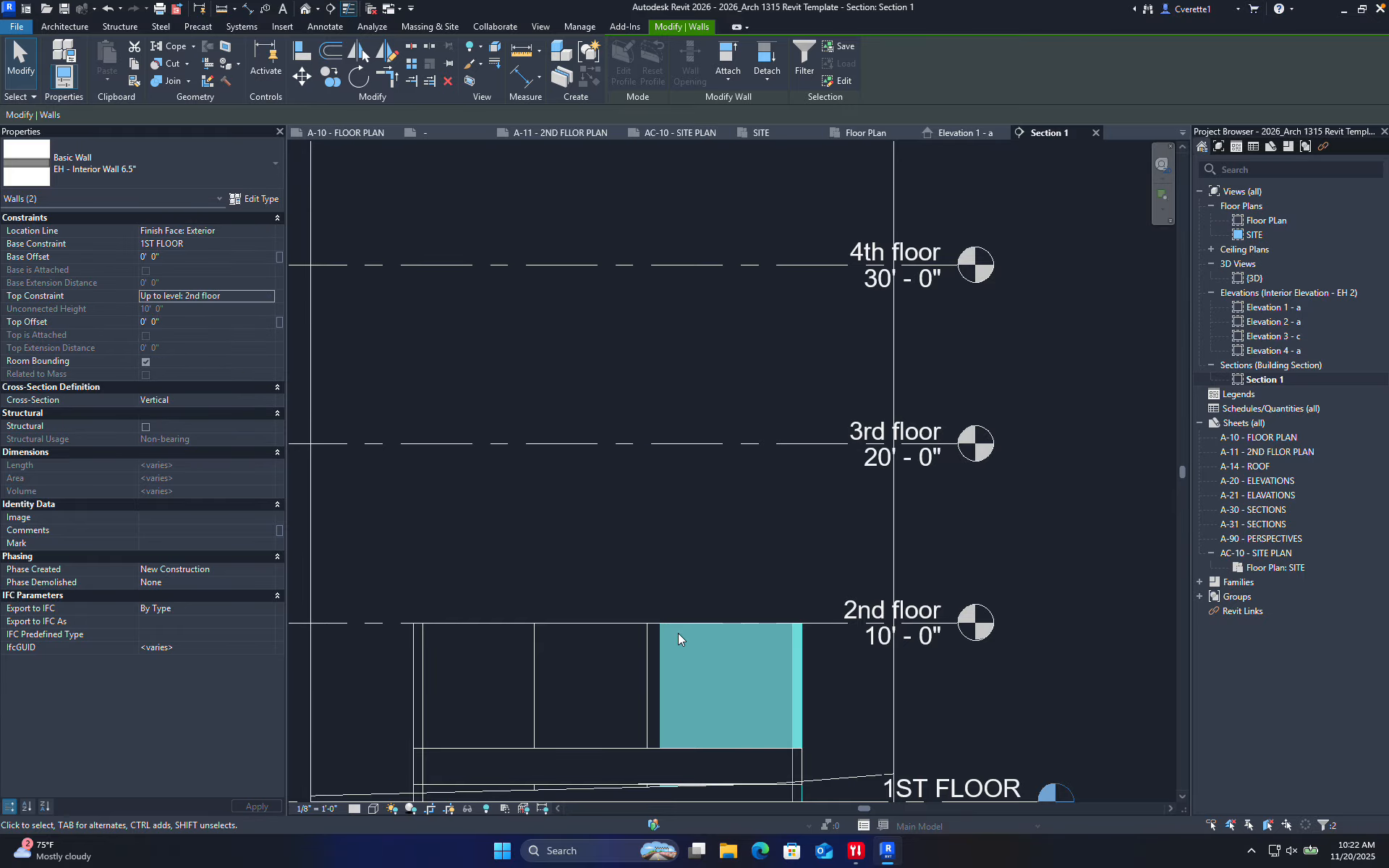
click(828, 622)
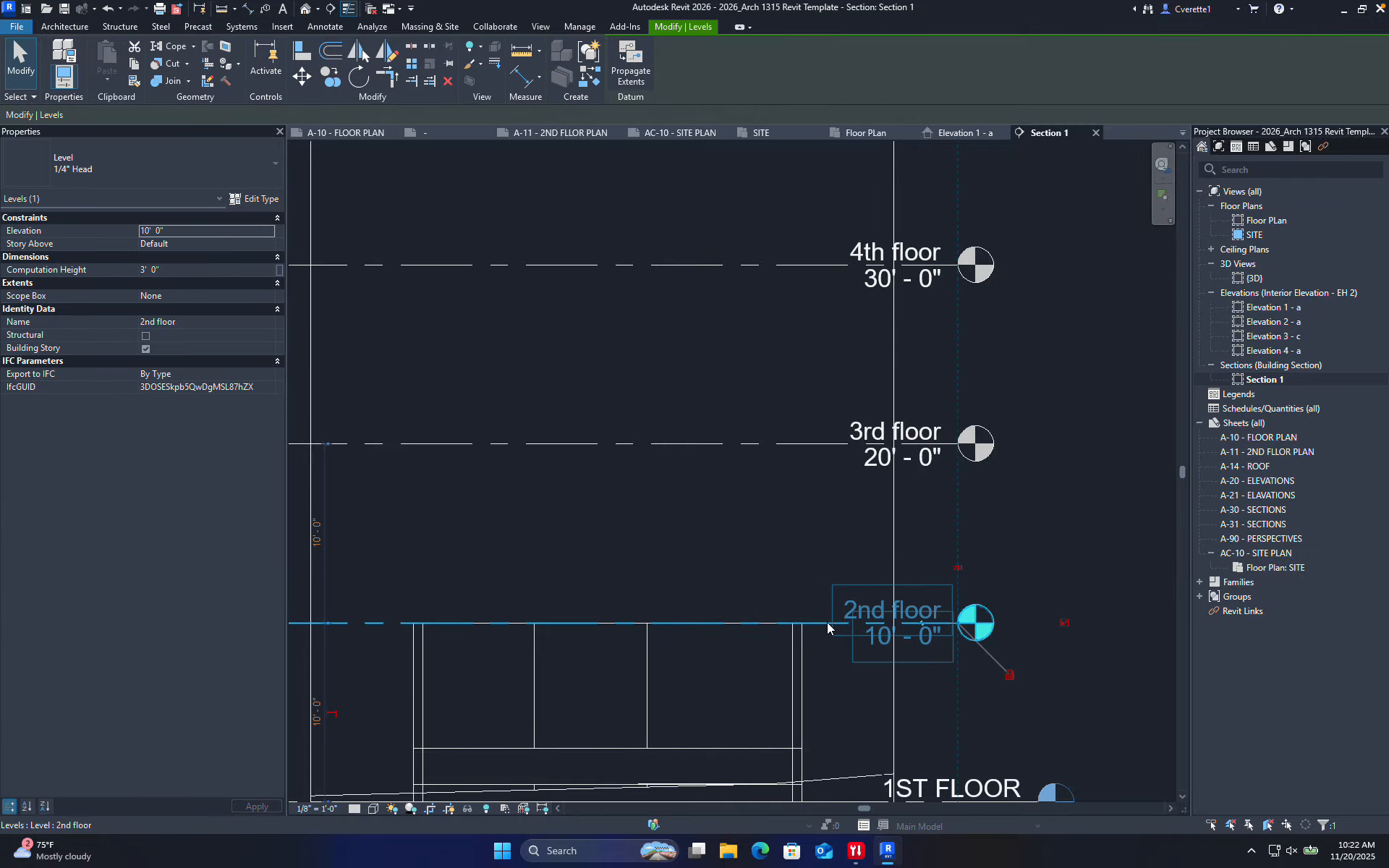
drag(827, 624, 723, 550)
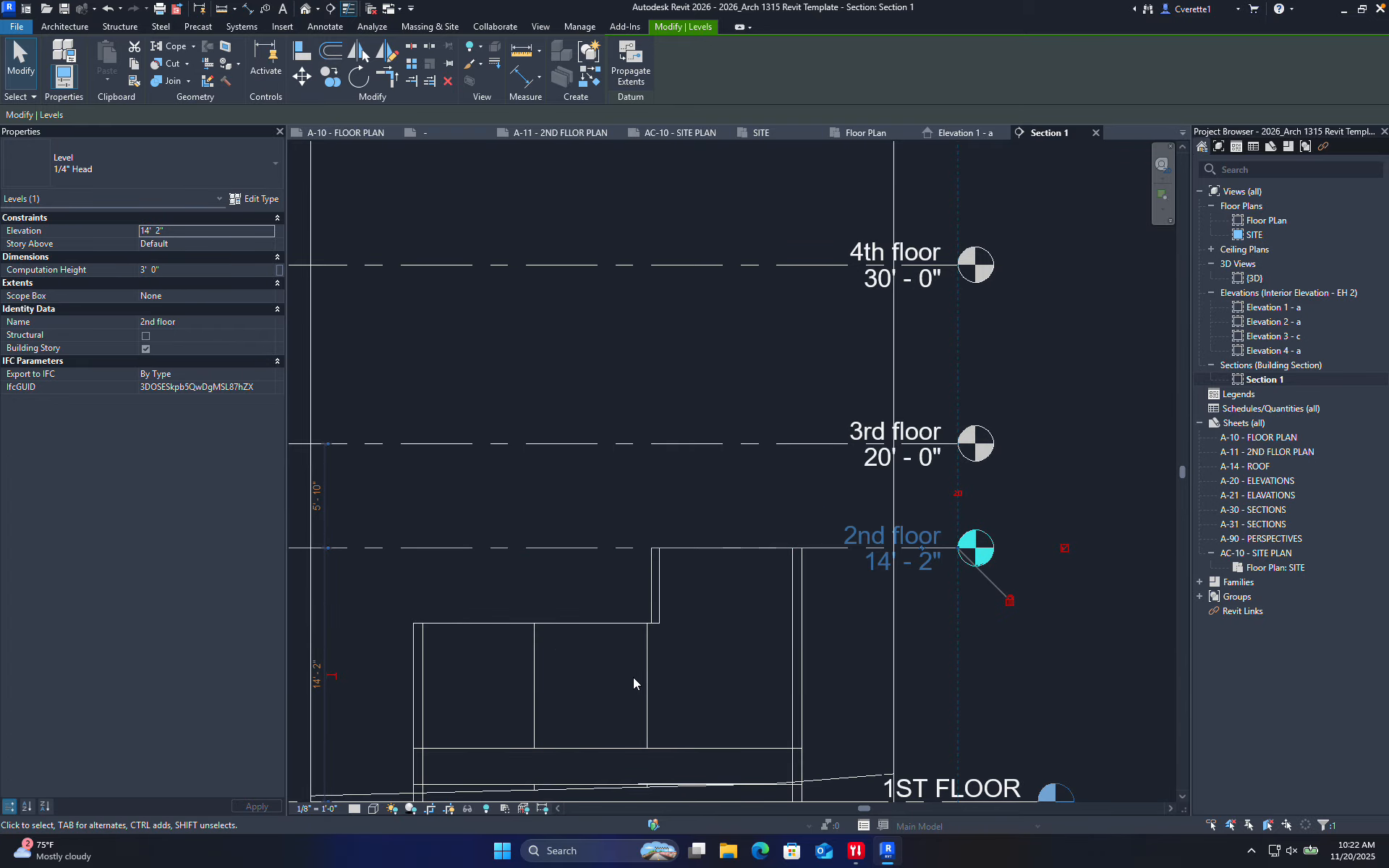
- Constrain the tops of the three lower walls up to the 2nd floor level, and lower that level to about 11'-5"
drag(614, 677, 399, 585)
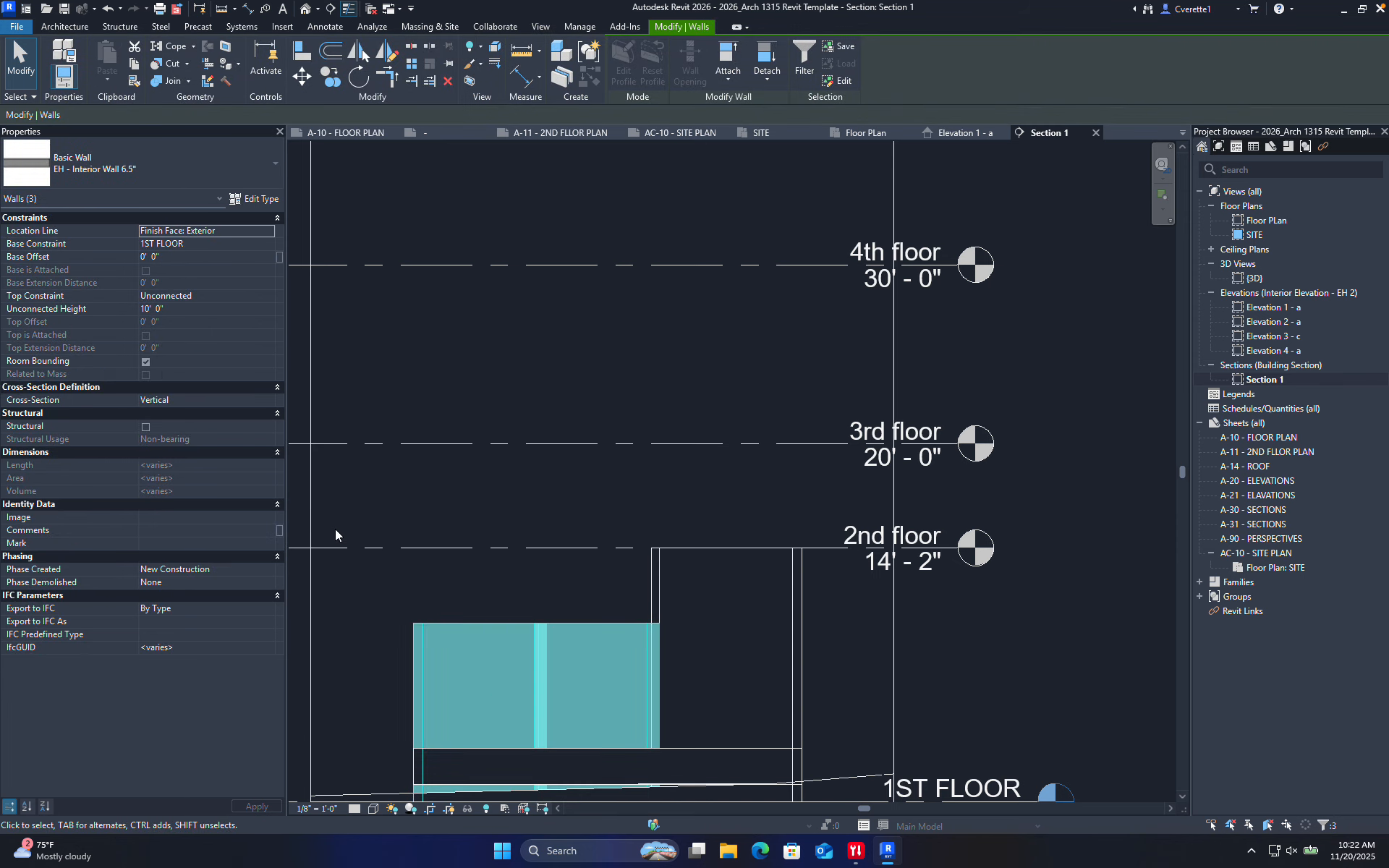
click(203, 294)
click(269, 296)
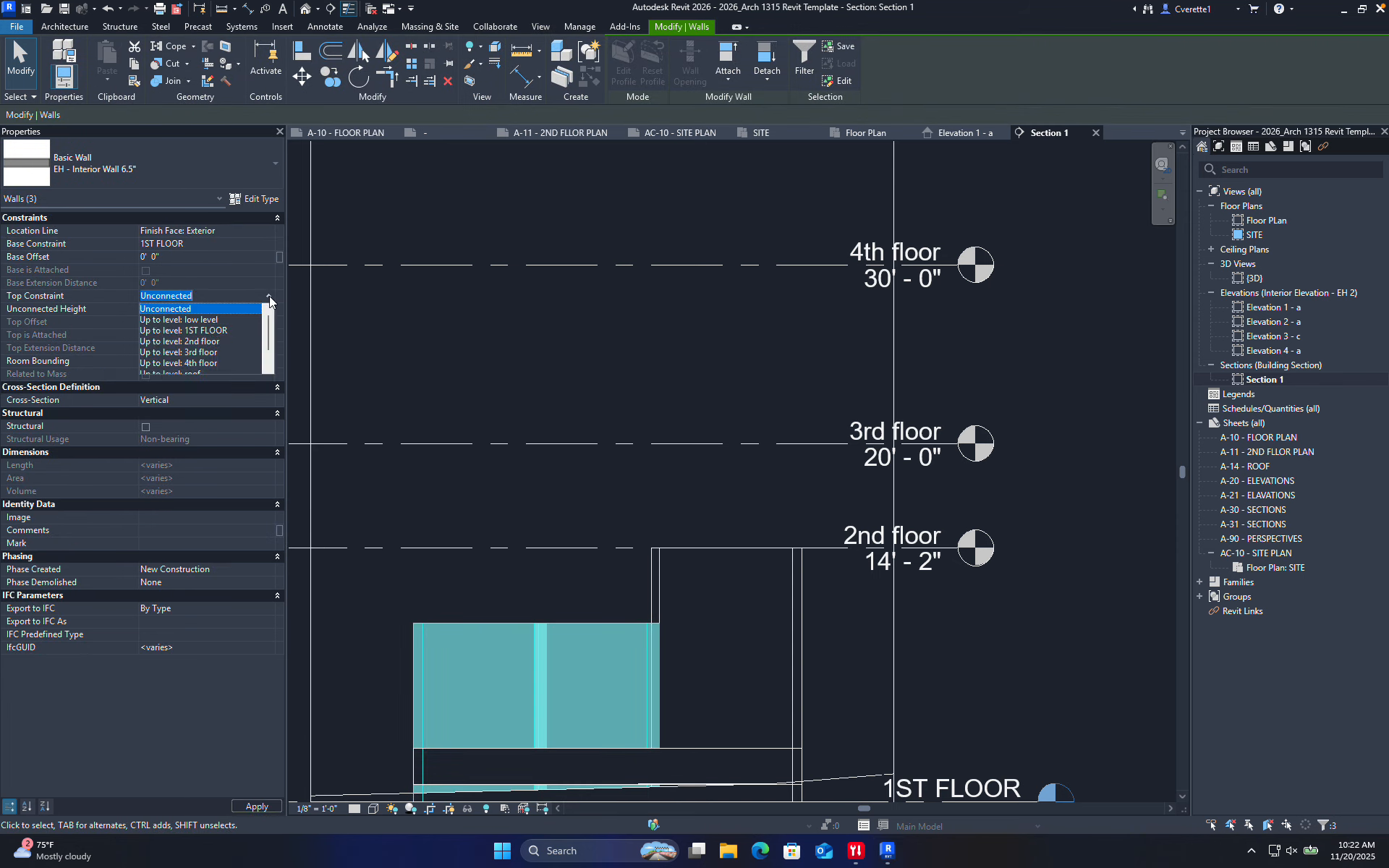
click(189, 341)
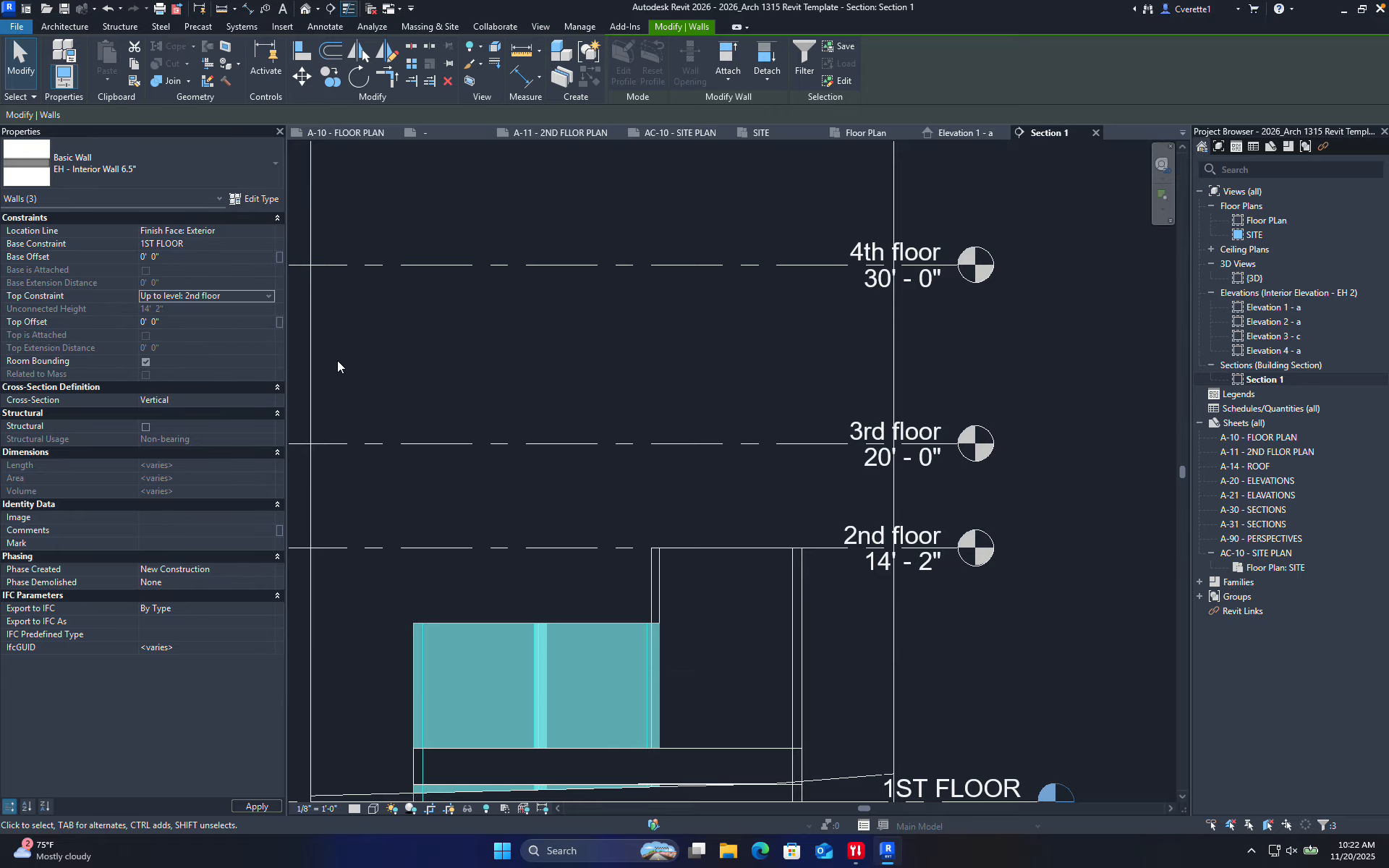
click(549, 416)
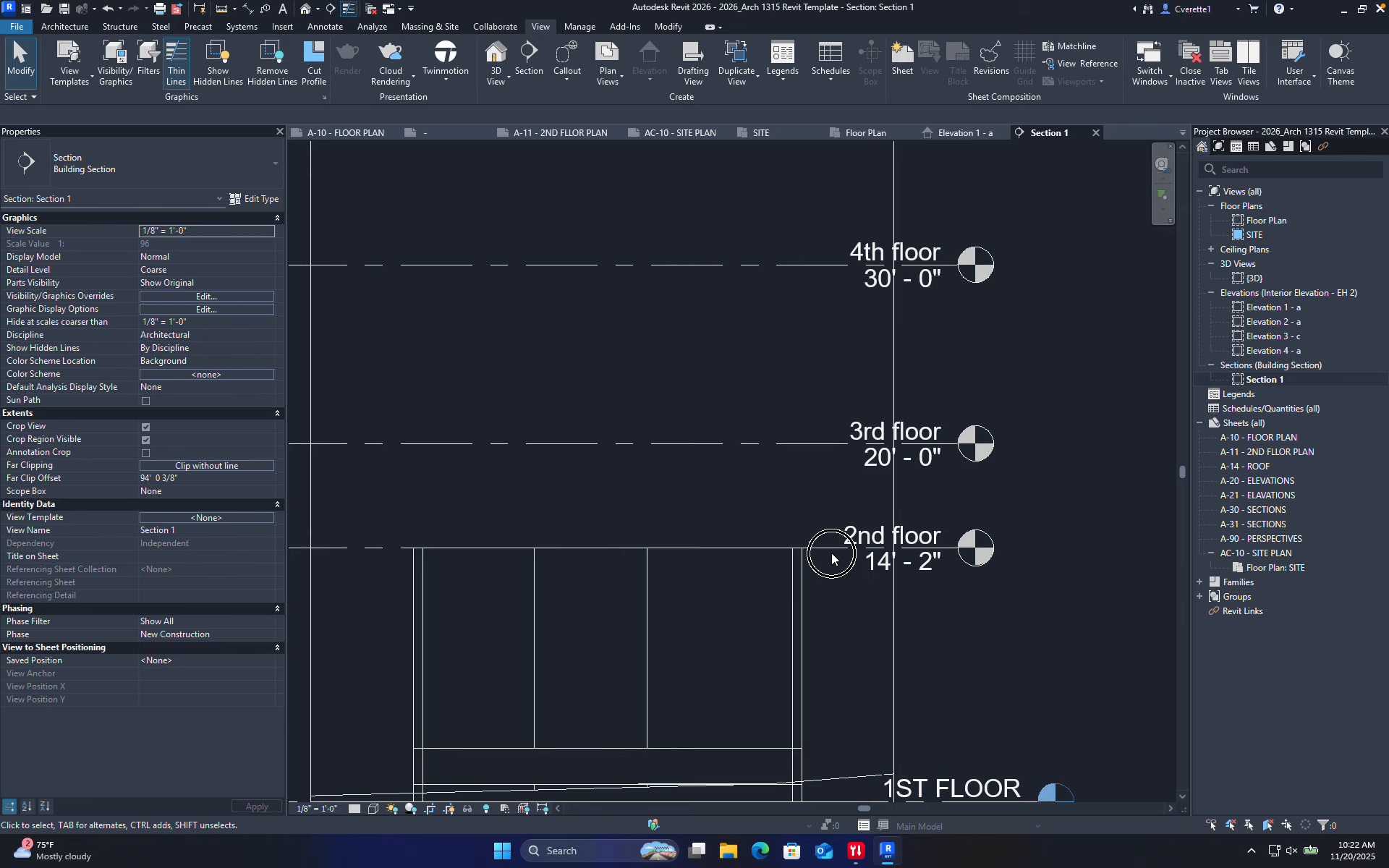
drag(825, 550, 828, 597)
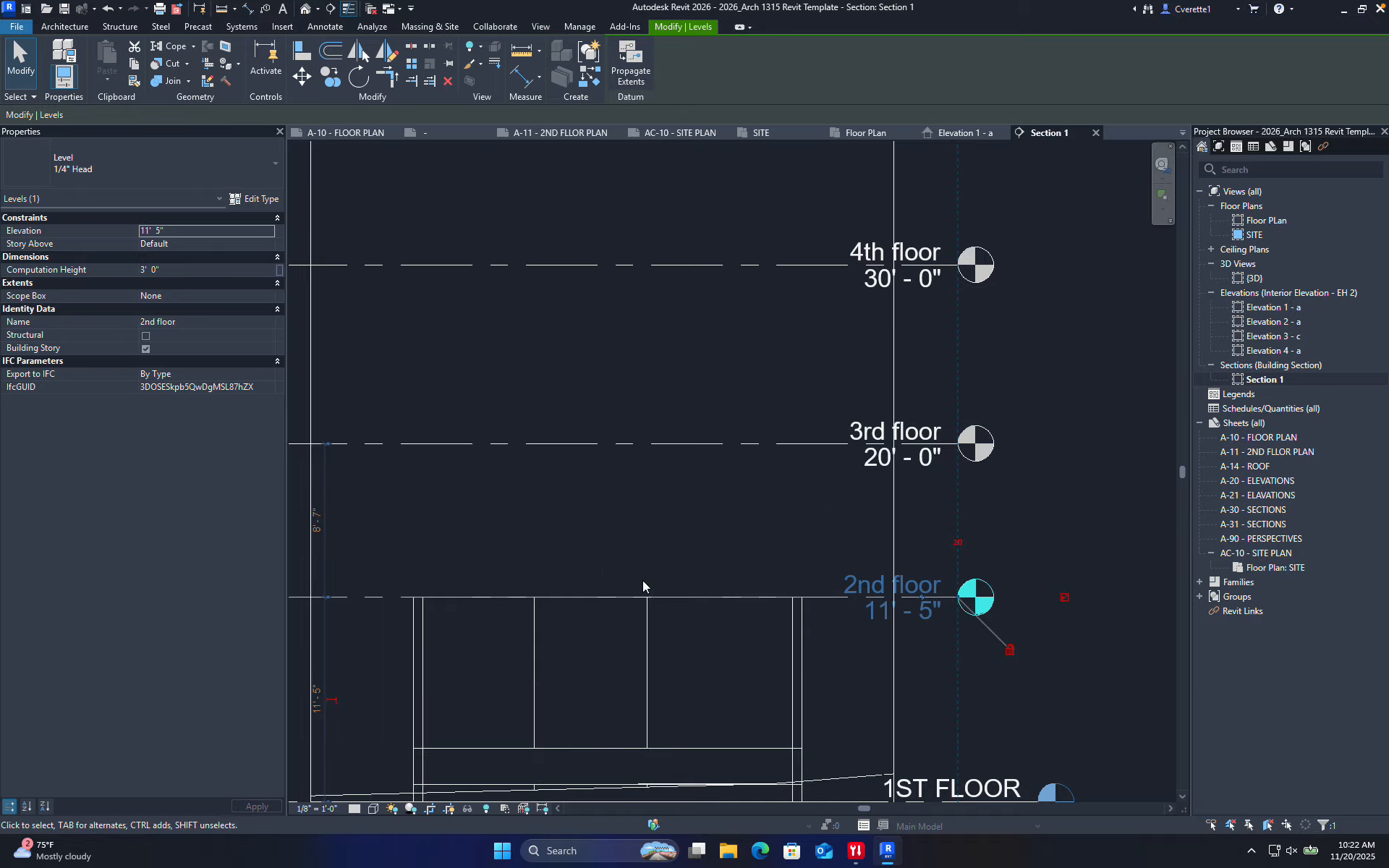
- View the A-10 floor plan sheet and the title block family, dismissing the save reminder and starting the Text tool
scroll(597, 631, down, 4)
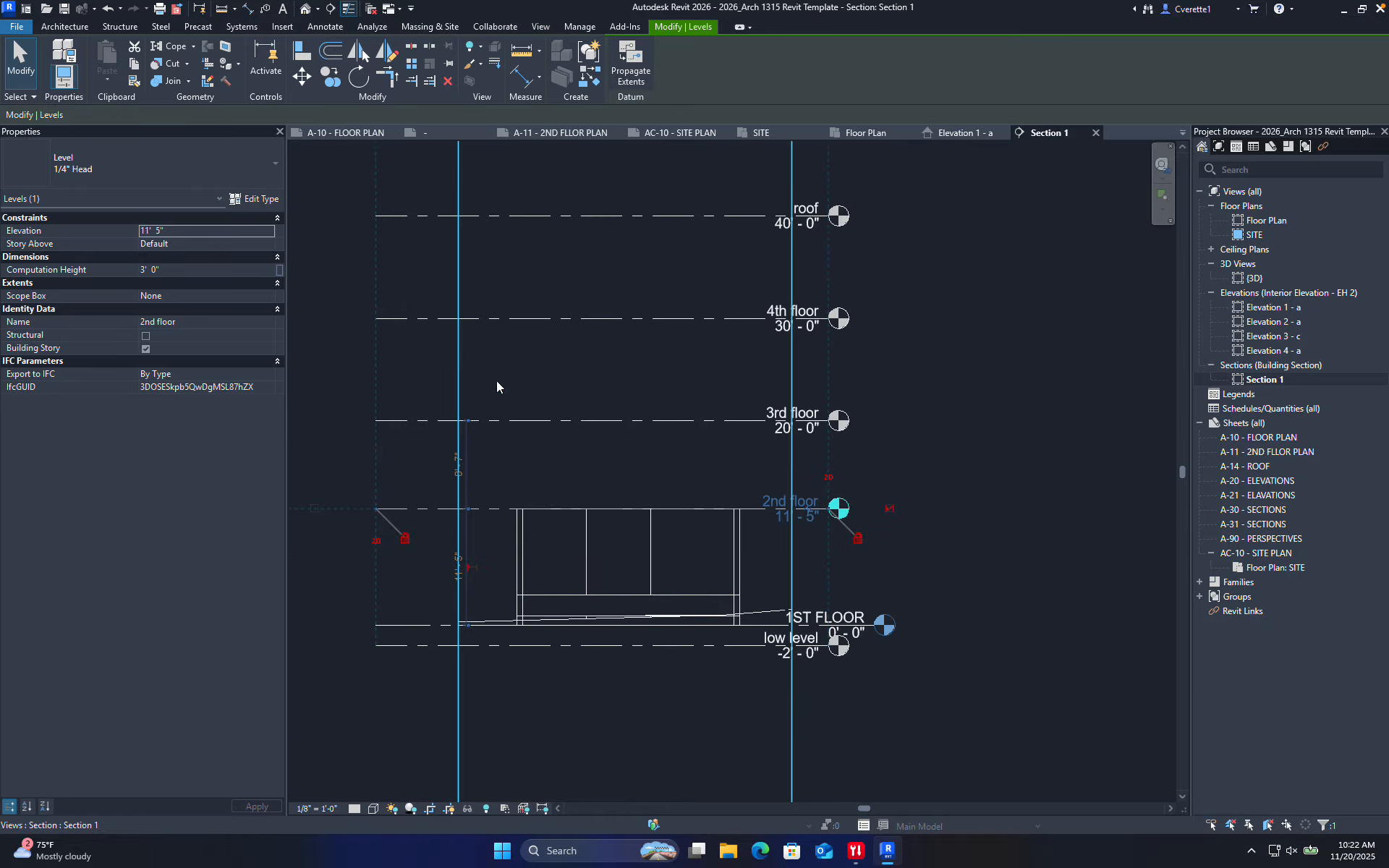
click(353, 133)
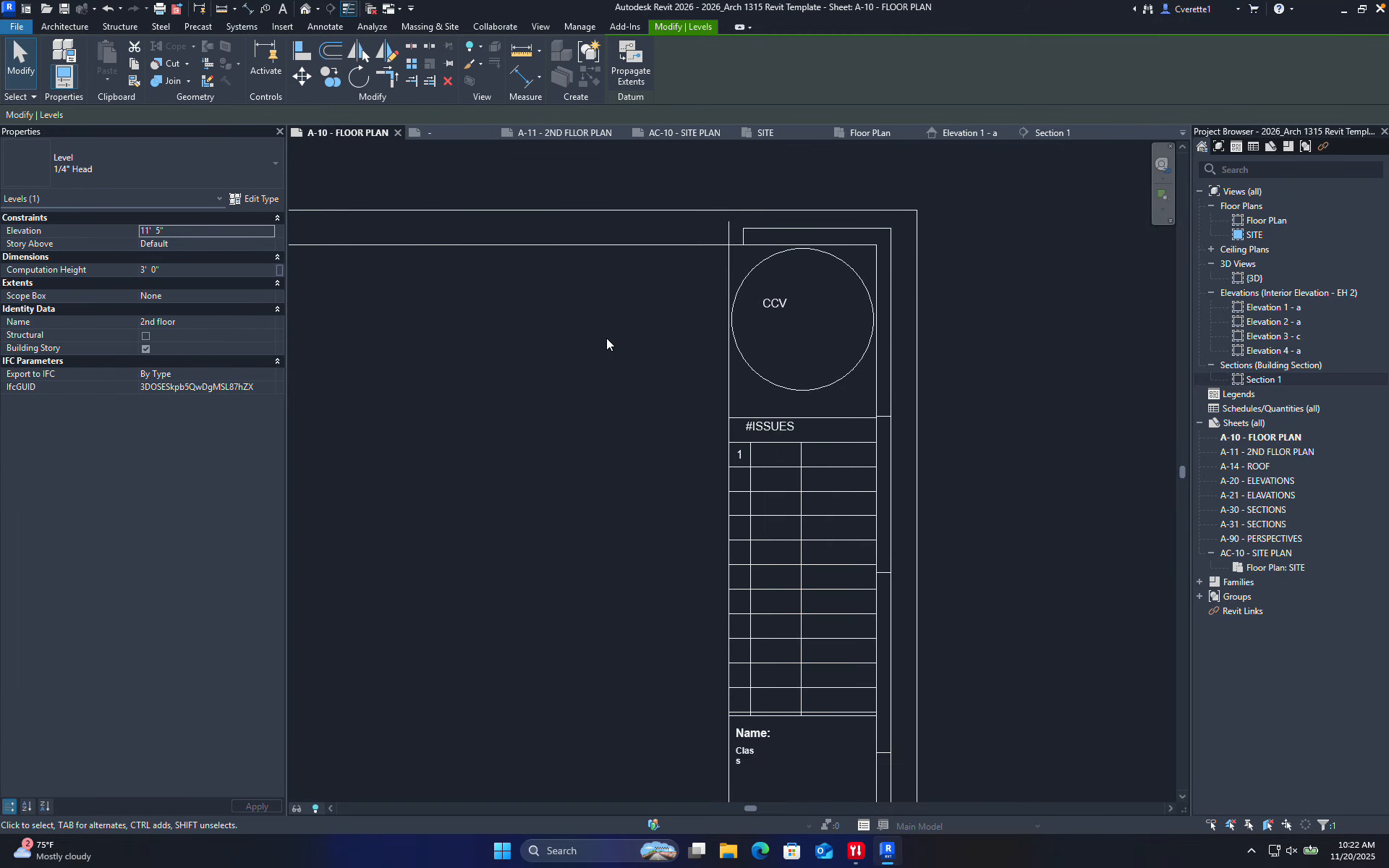
click(469, 137)
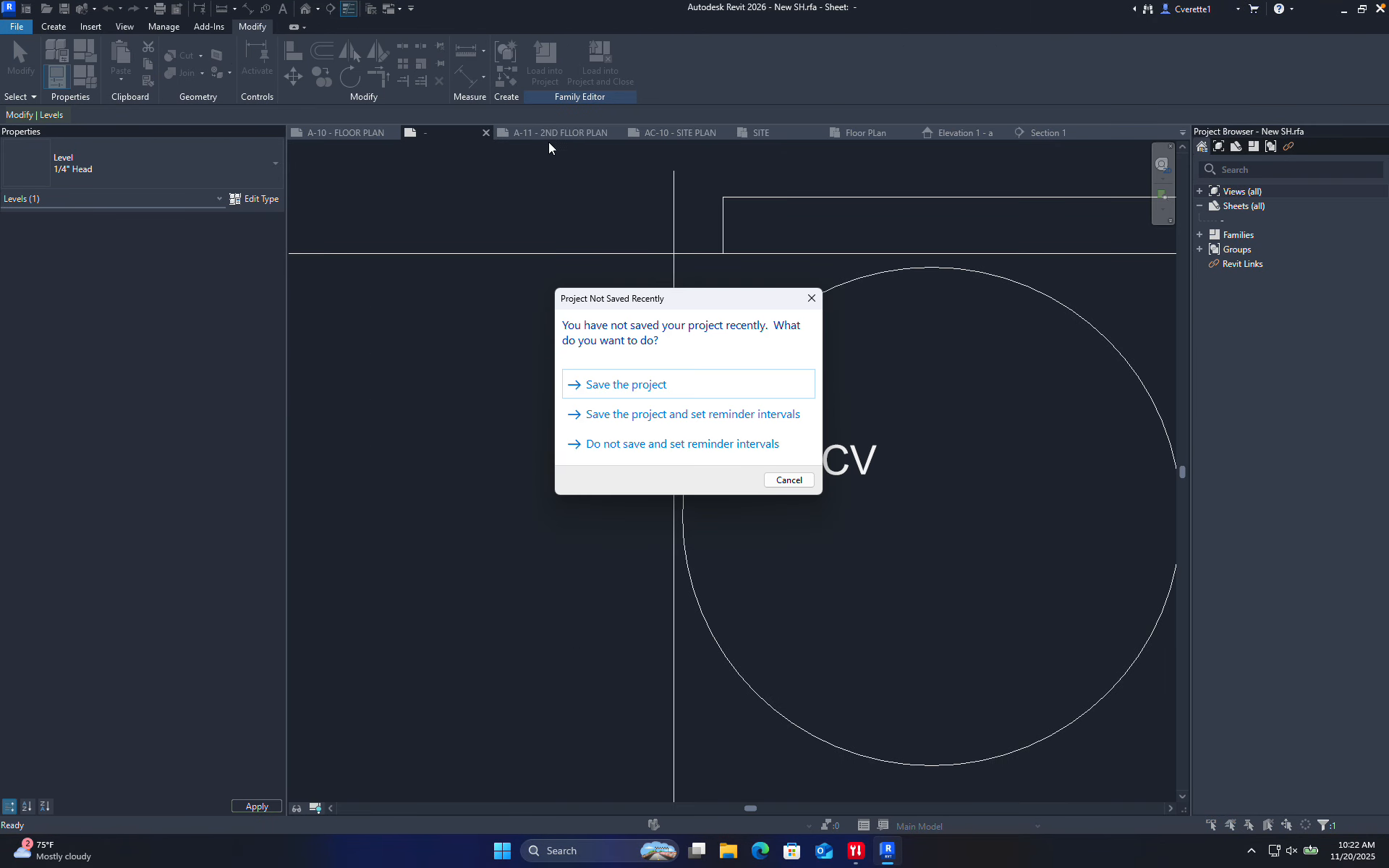
click(811, 298)
key(t)
key(x)
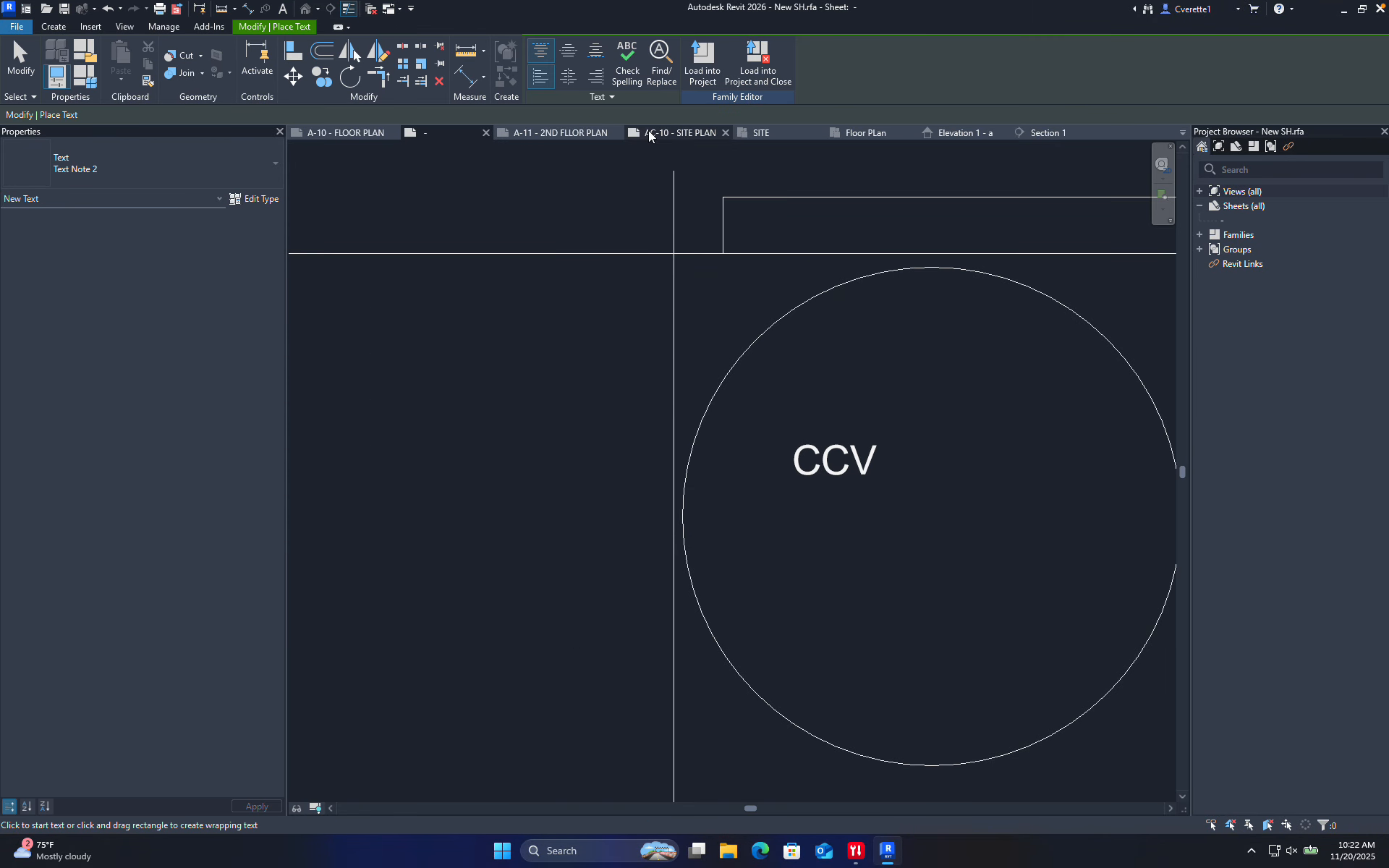
scroll(643, 236, down, 3)
- Switch to the ARCH 1315 - Fall 2025 board in Miro and look through its resource links and weekly work
key(ctrl+Left)
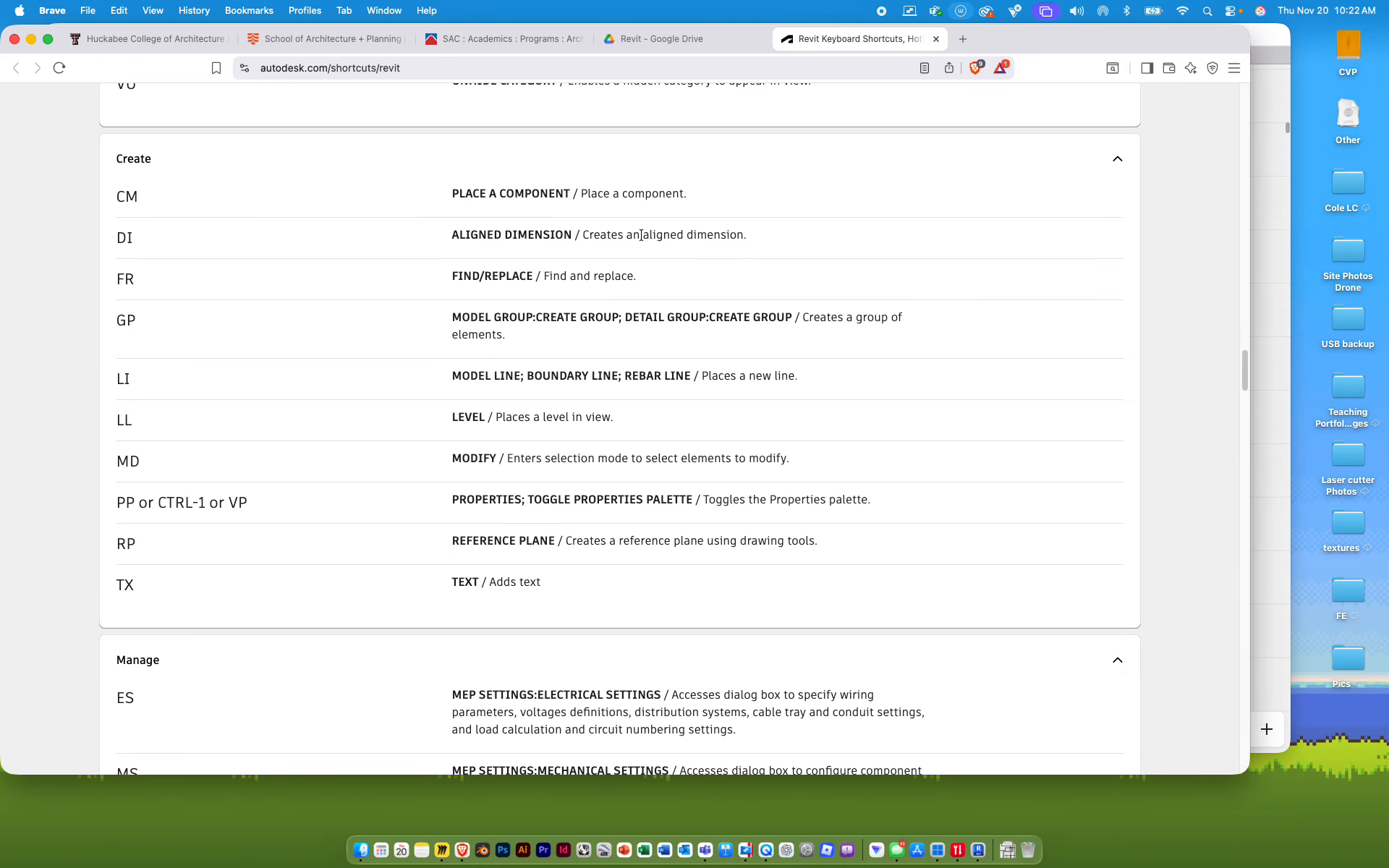
click(442, 850)
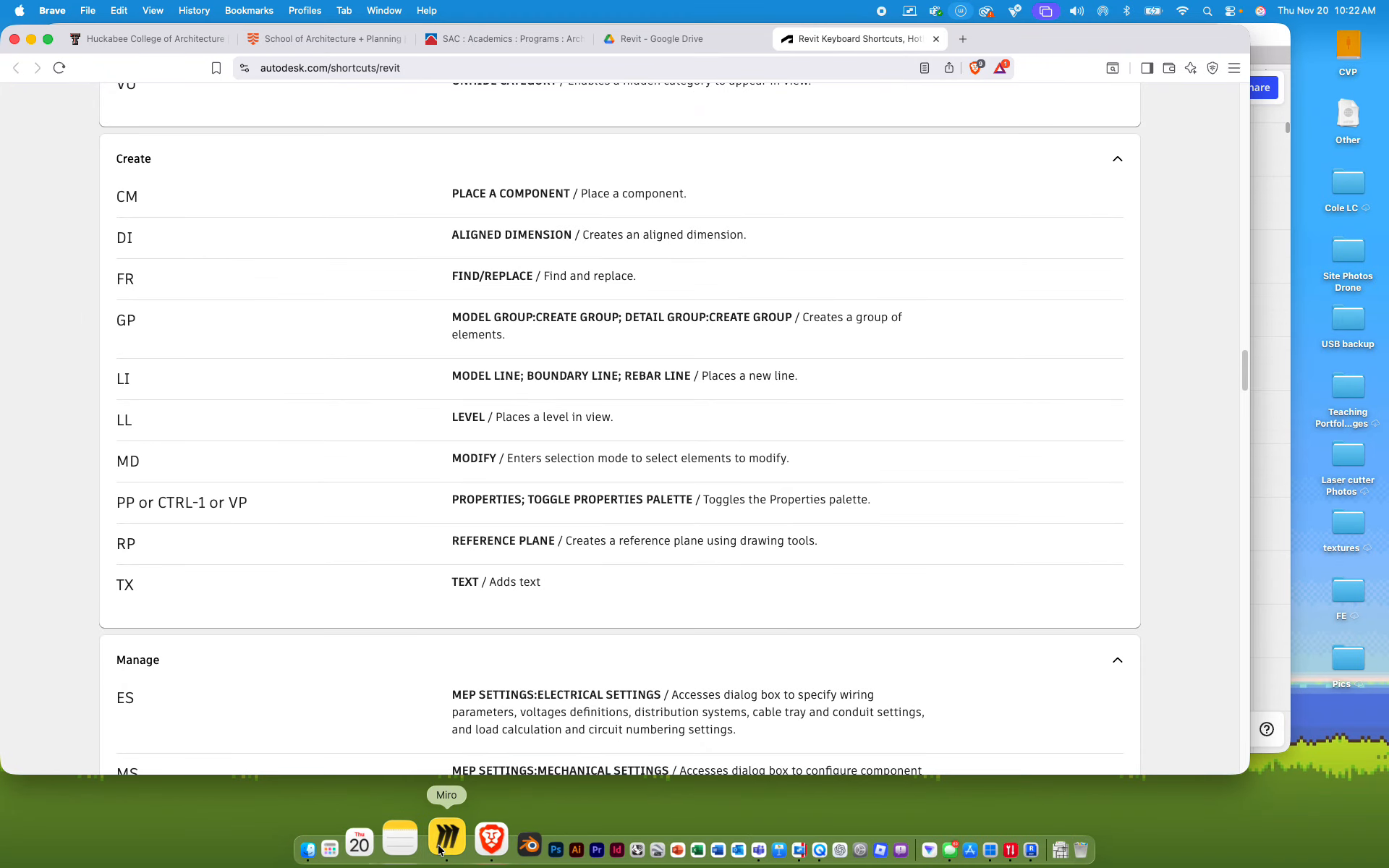
scroll(616, 629, down, 10)
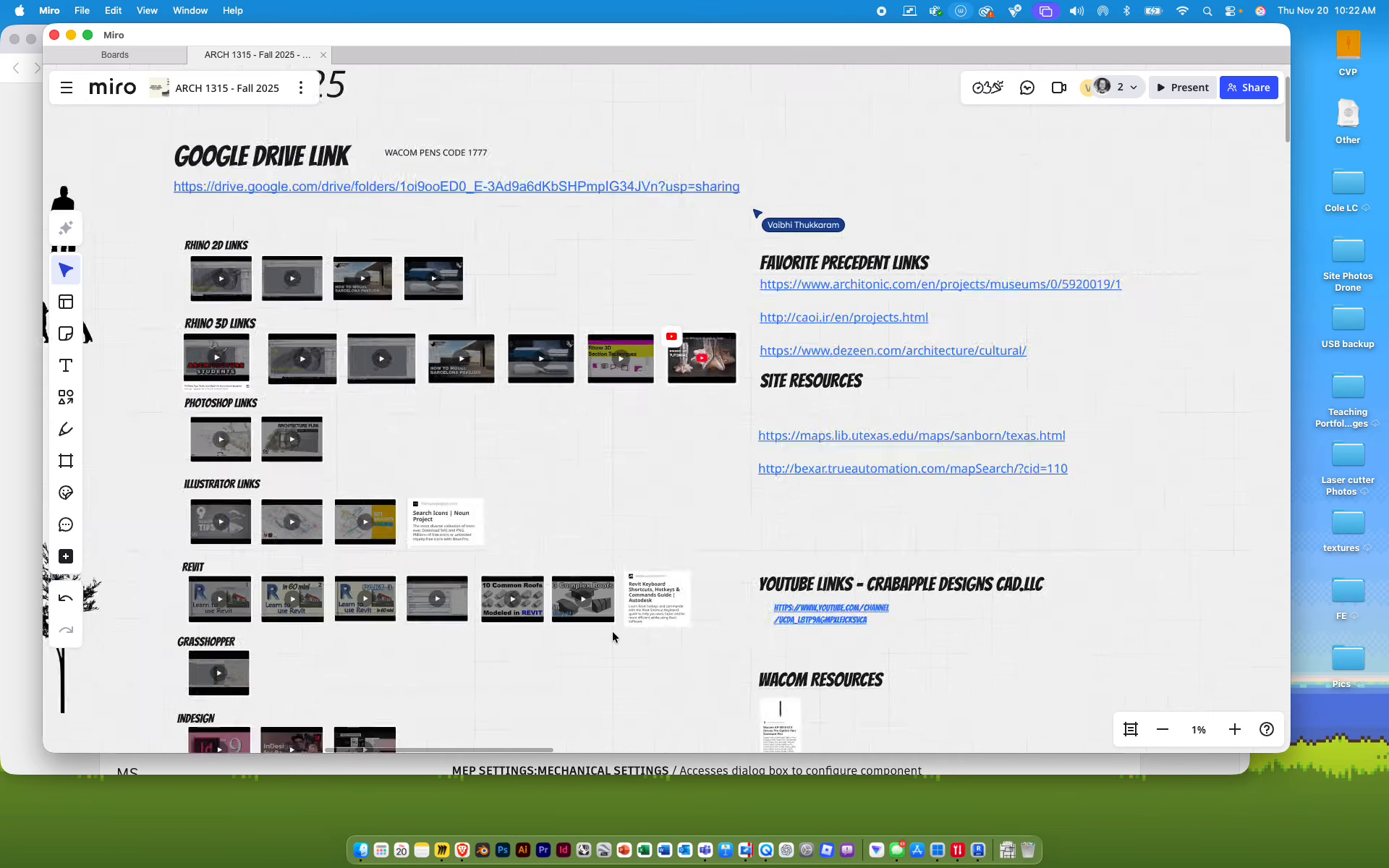
scroll(613, 635, down, 15)
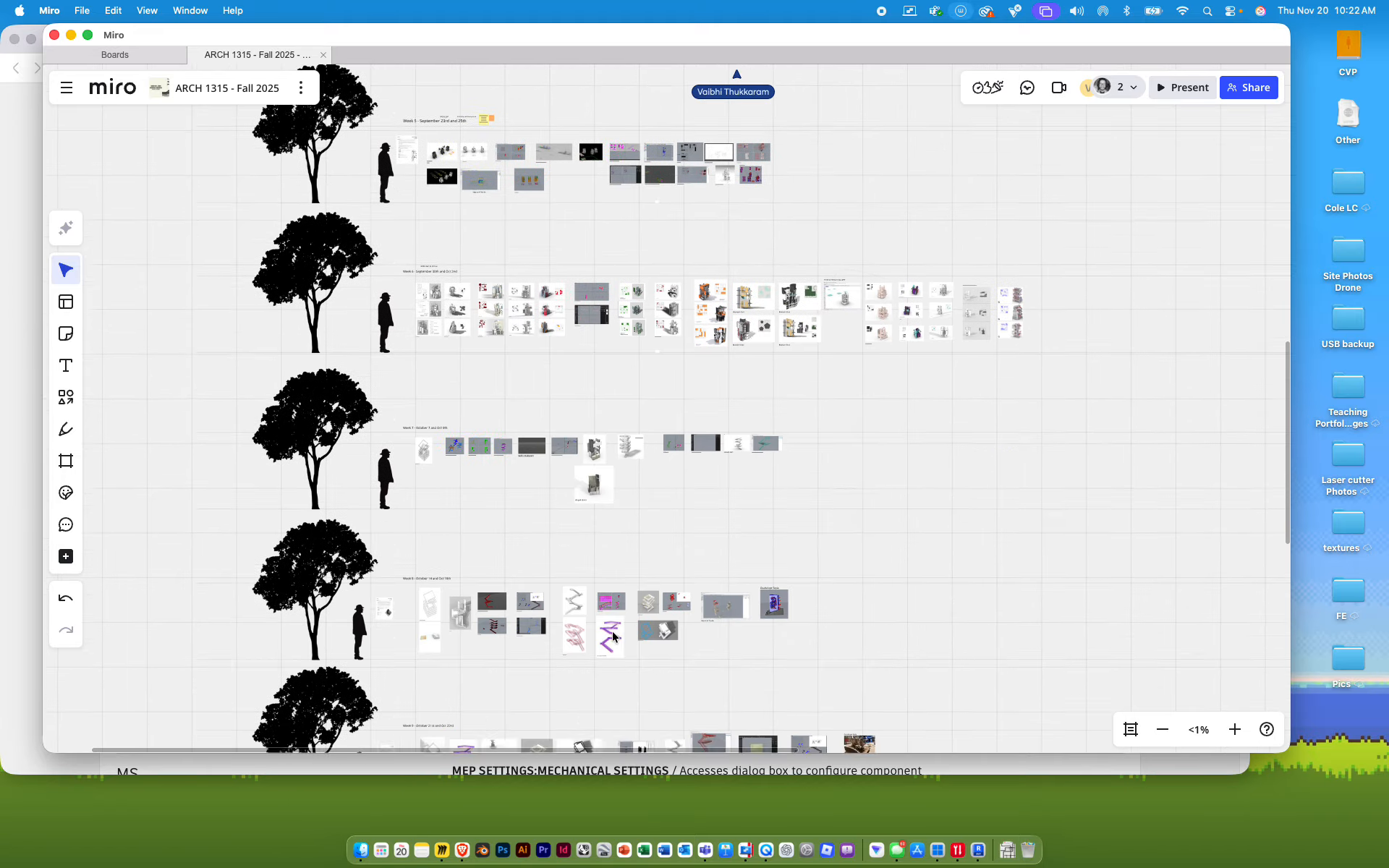
scroll(613, 637, down, 8)
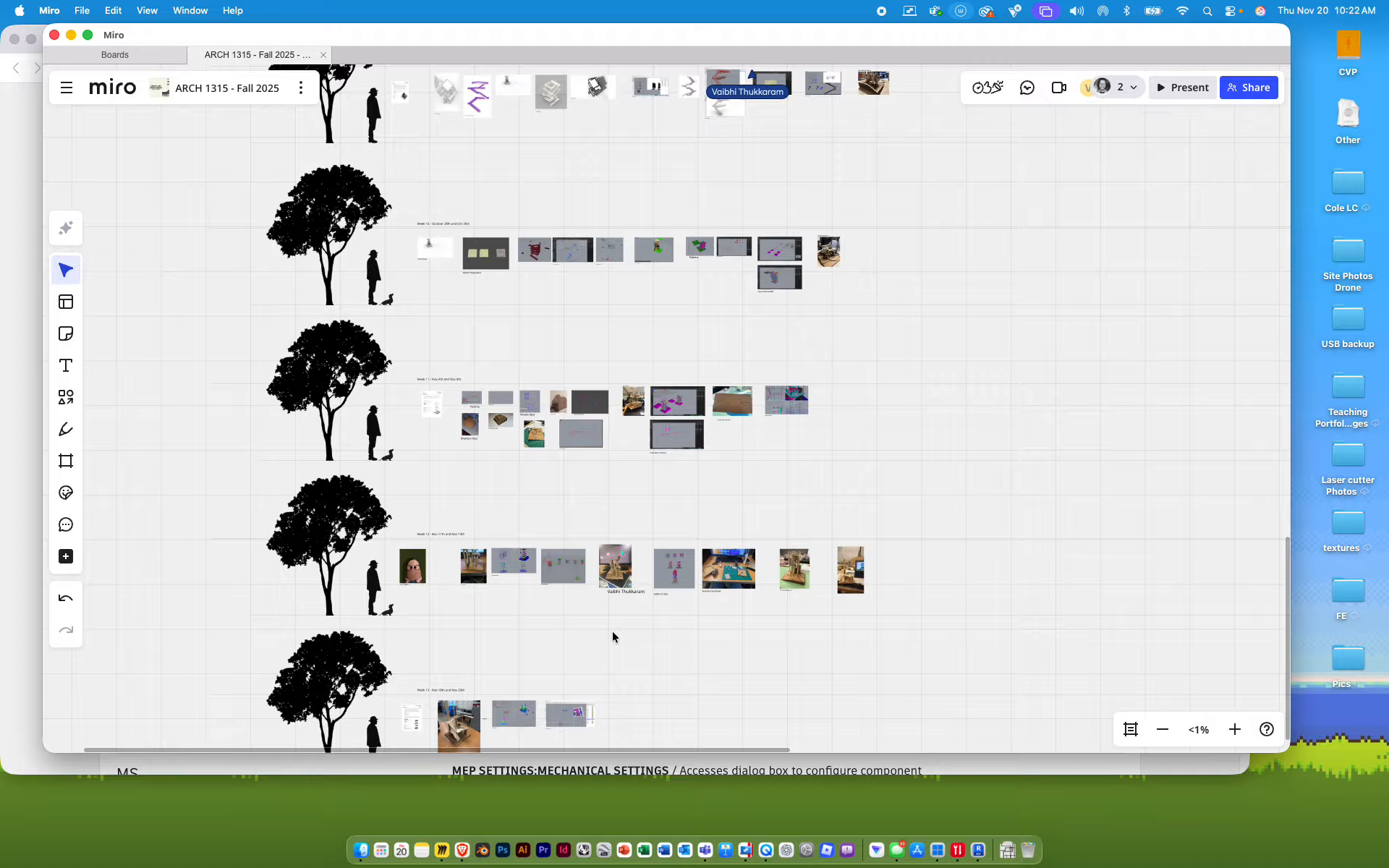
- Switch back to Revit, examine the whole title block family sheet, and open the A-11 2ND FLLOR PLAN sheet
key(ctrl+Right)
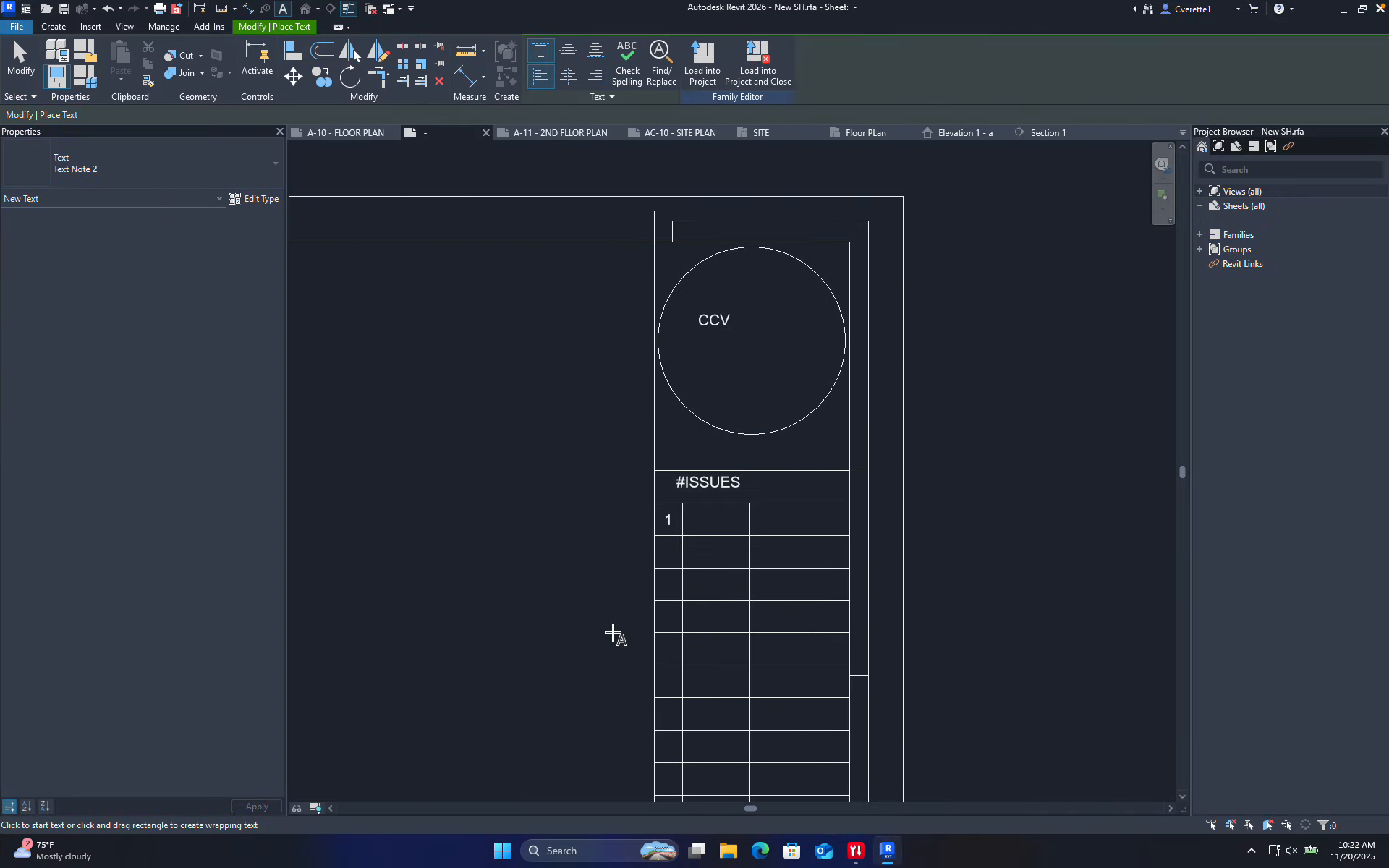
scroll(612, 633, down, 5)
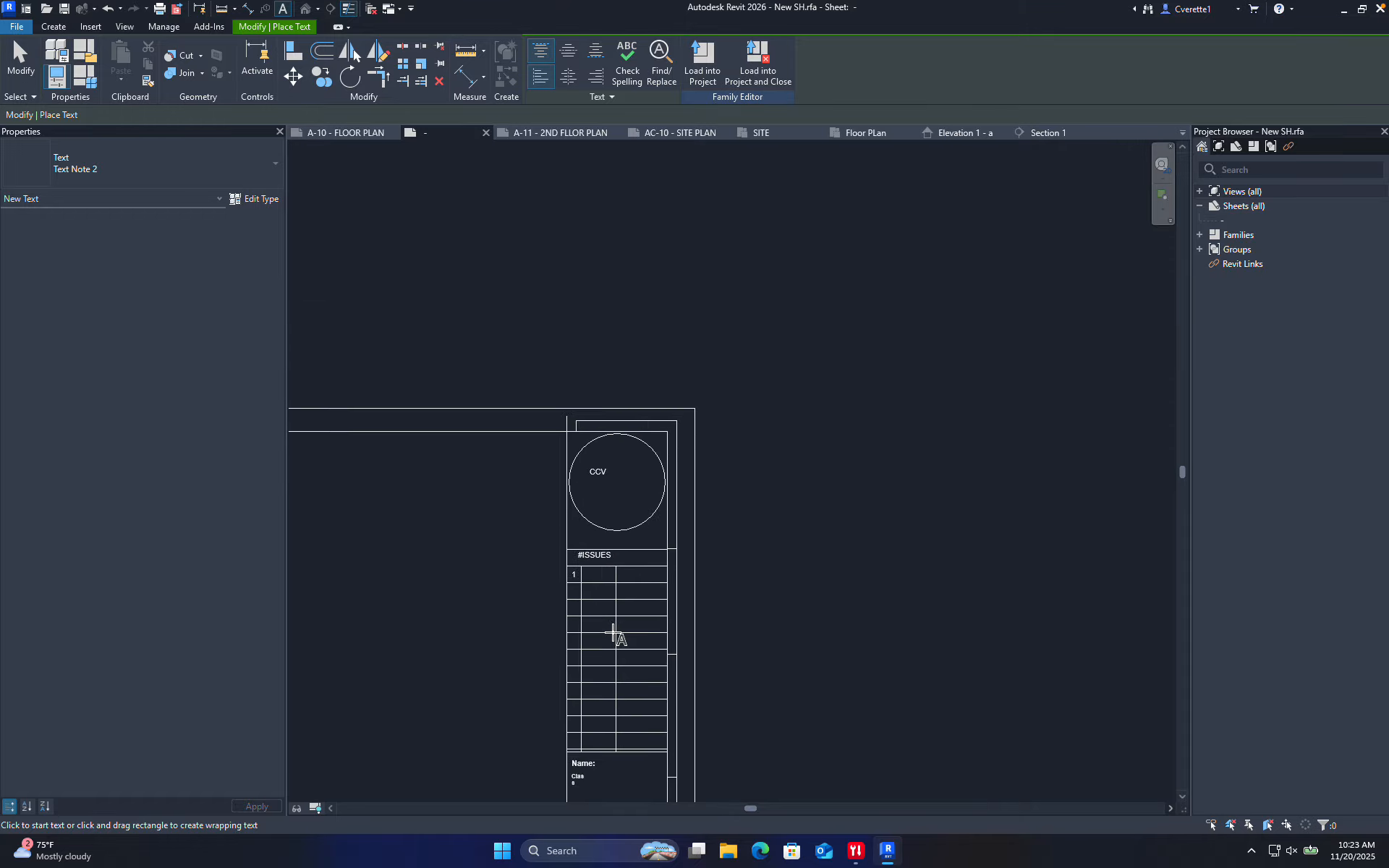
middle_drag(593, 648, 926, 456)
scroll(926, 456, down, 2)
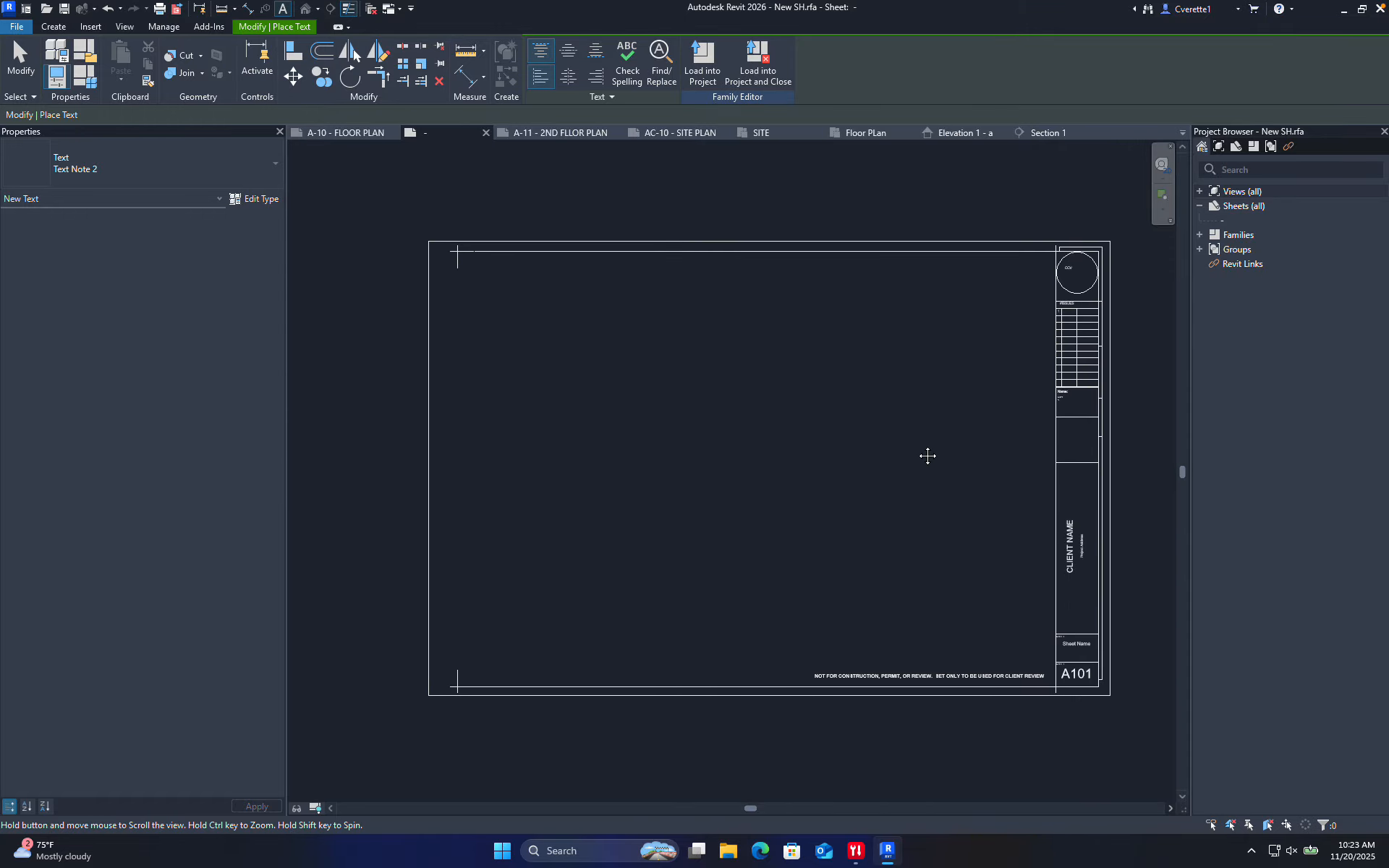
click(532, 140)
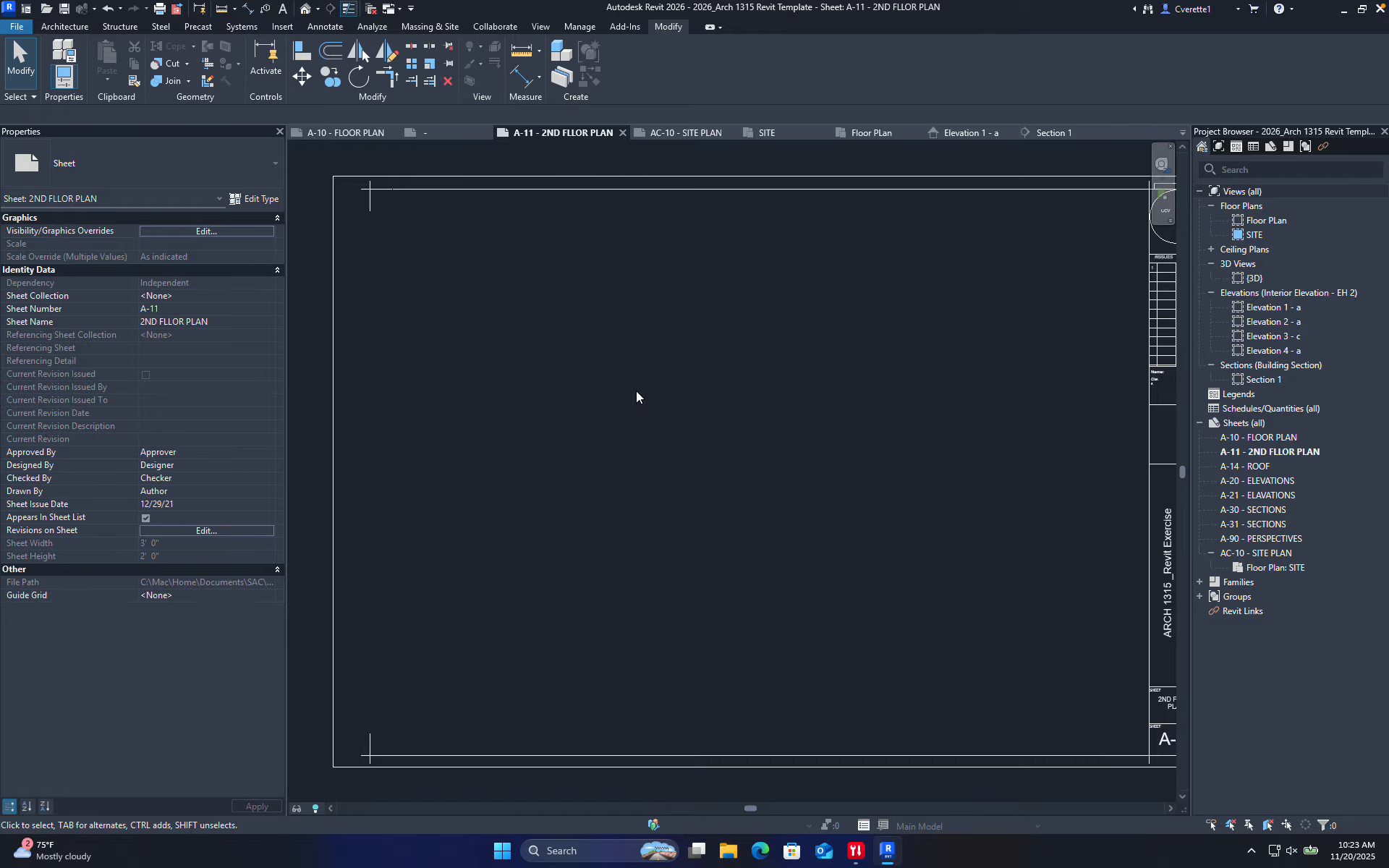
scroll(615, 376, down, 1)
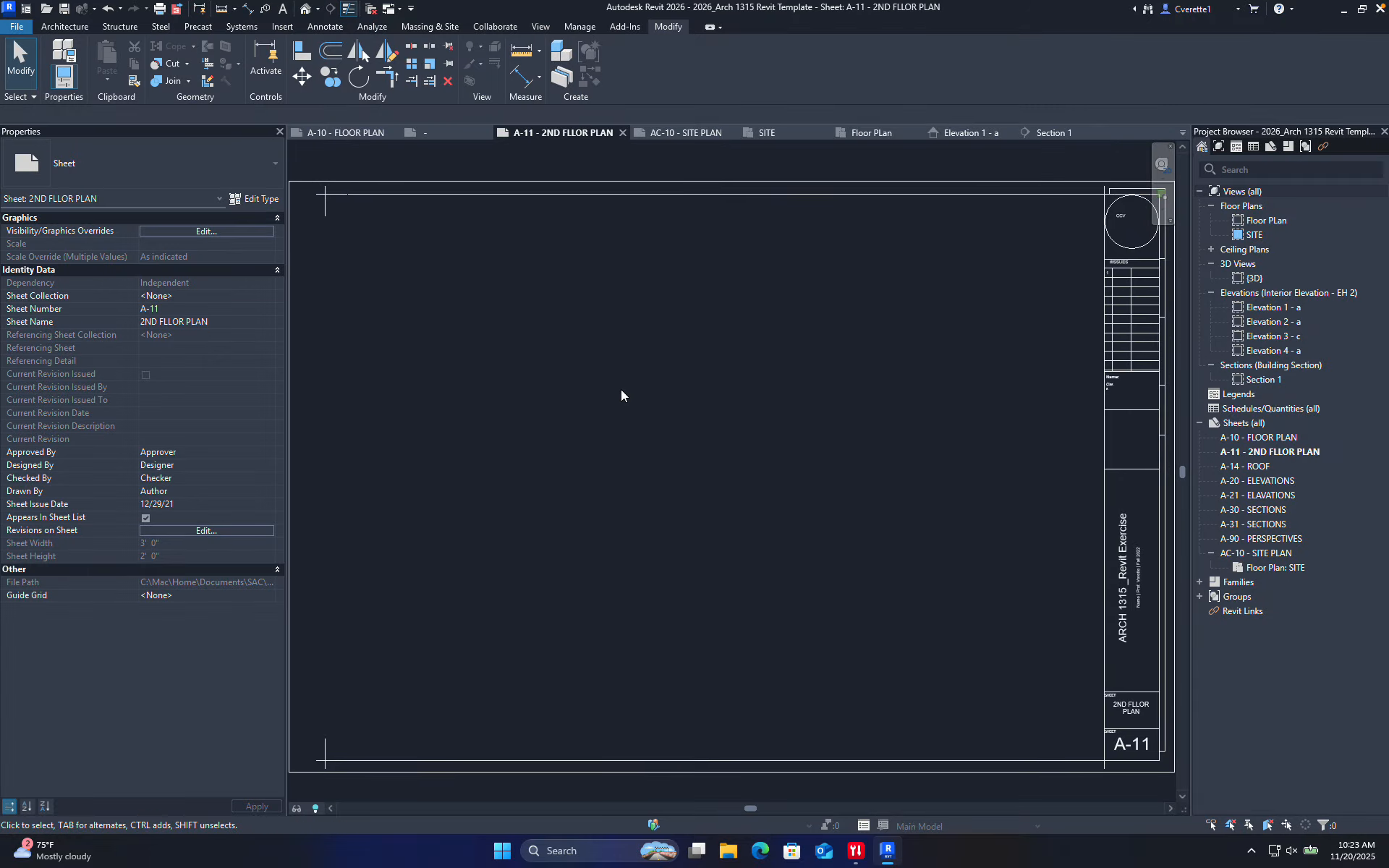